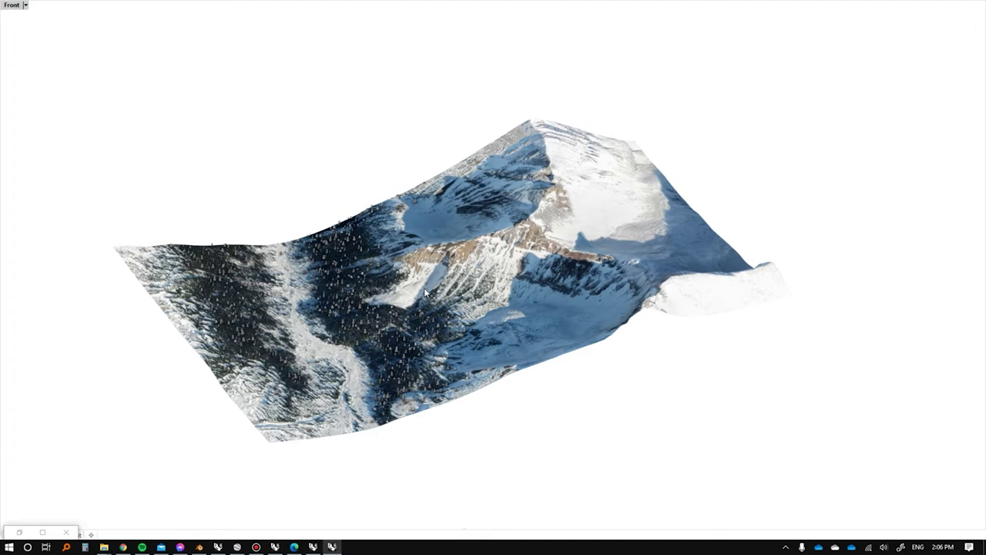
Examine the snowy Jasper terrain and its scattered trees in Rhino, and switch to Blender to inspect the same landscape there.
scroll(380, 342, "up", 10)
scroll(402, 338, "down", 6)
right_click_drag(366, 292, 366, 283)
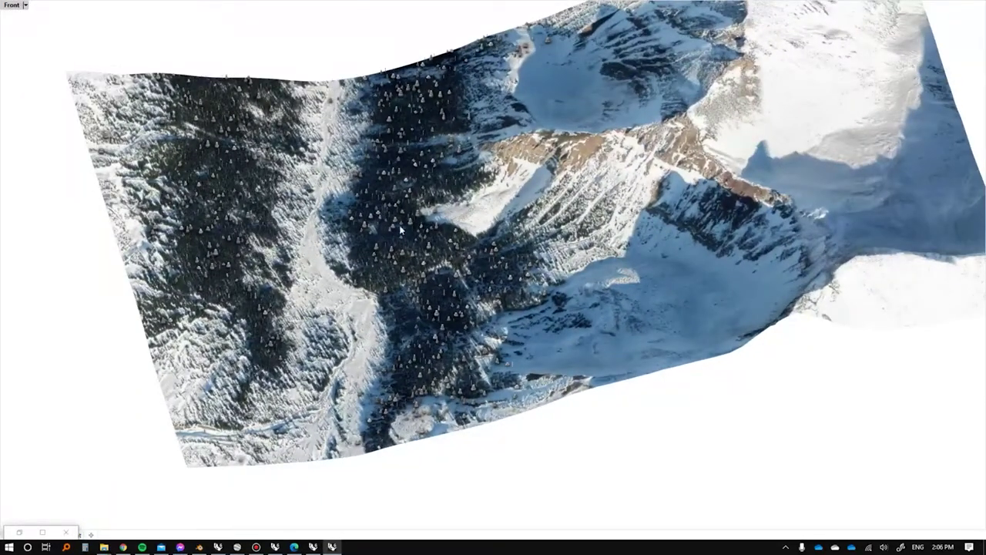
key("alt+Tab")
key("alt+Tab")
key("alt+Tab")
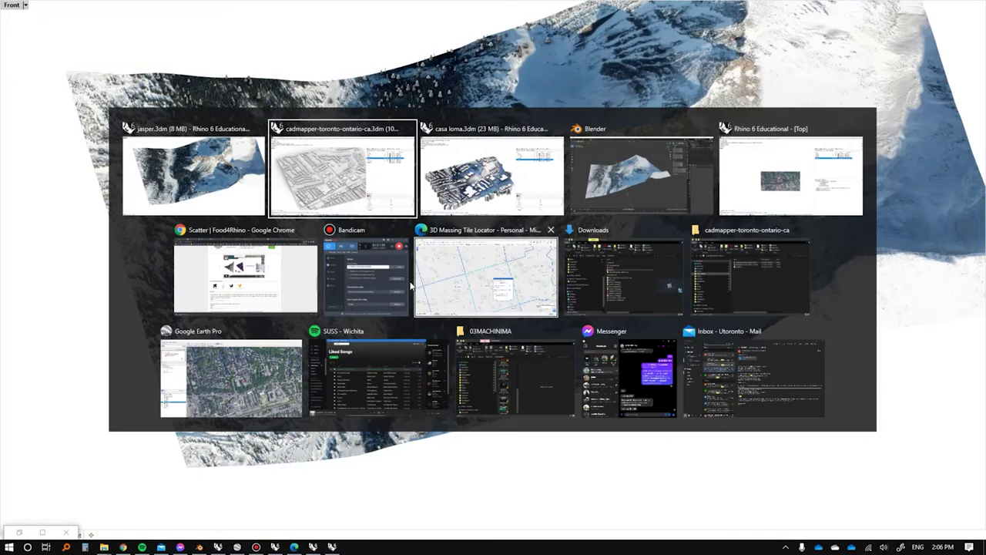
scroll(325, 292, "down", 3)
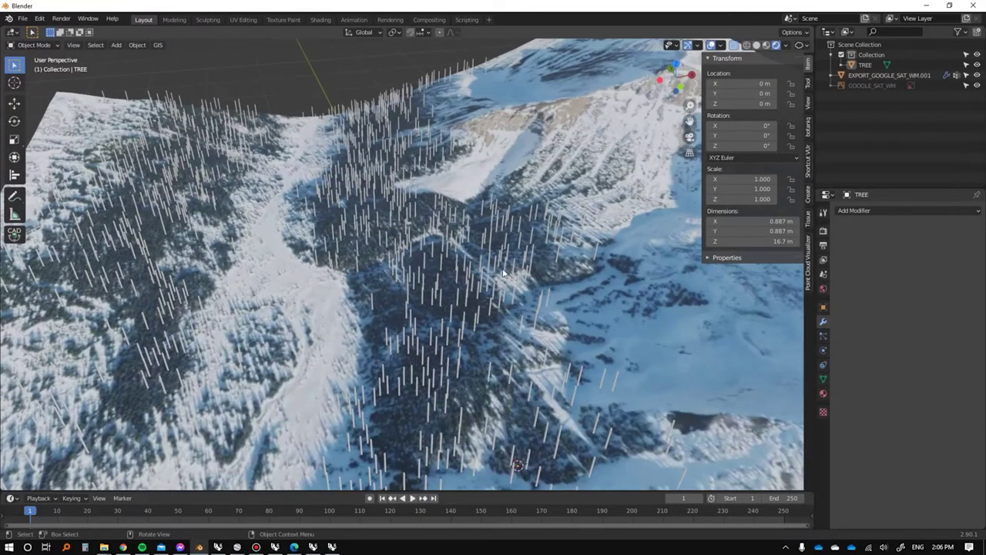
scroll(509, 292, "down", 5)
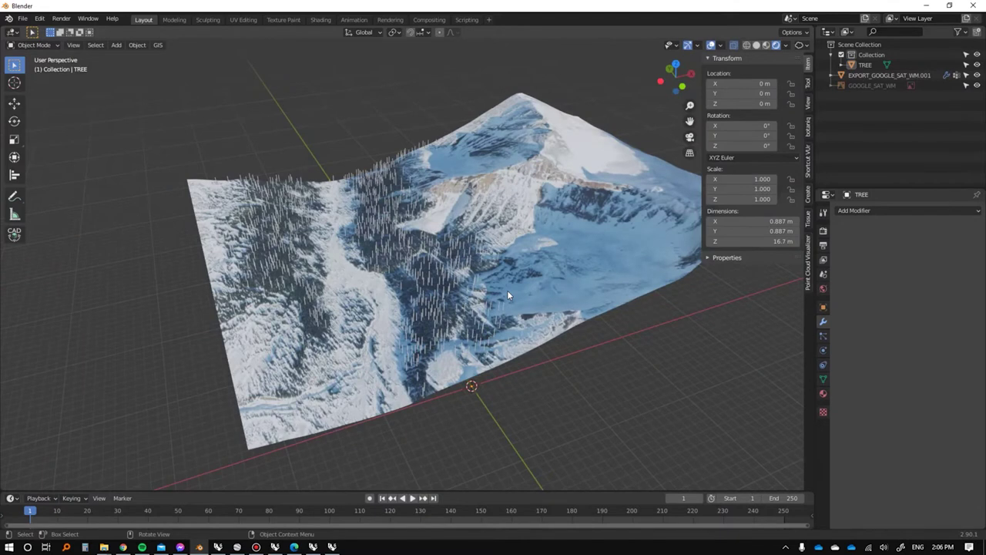
Switch to Rhino and examine the cadmapper-toronto-ontario-ca.3dm site model and the casa loma.3dm model.
key("alt+Tab")
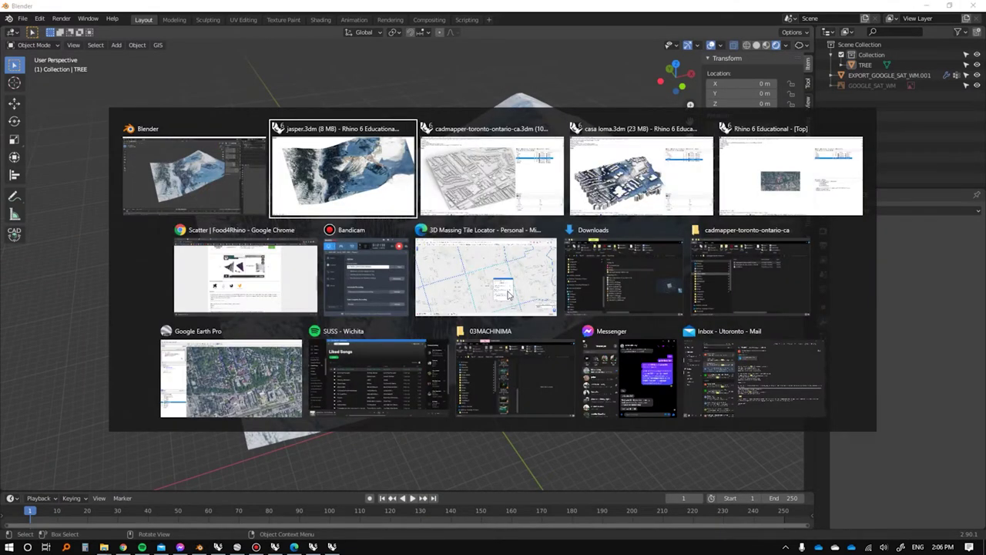
left_click(445, 197)
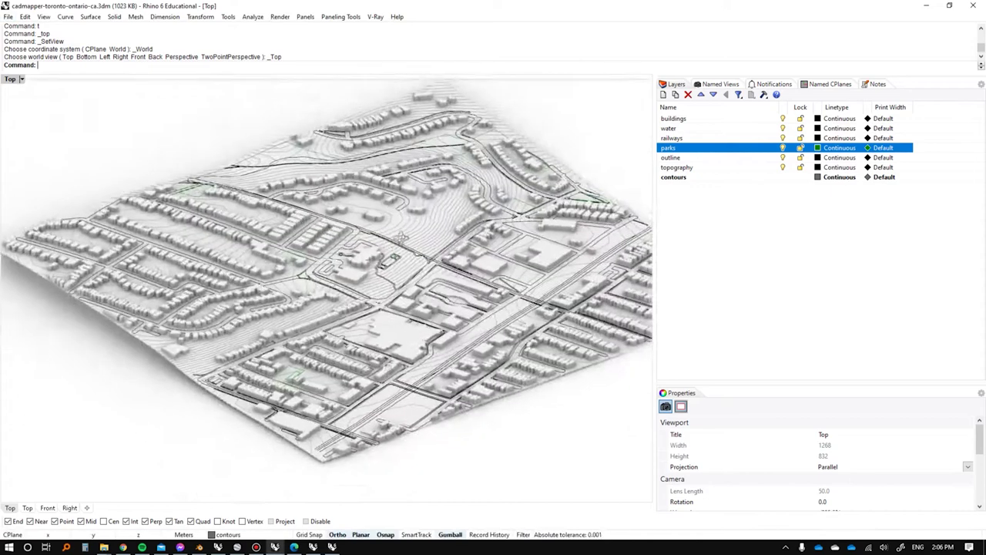
right_click_drag(403, 238, 346, 331, "ctrl+shift")
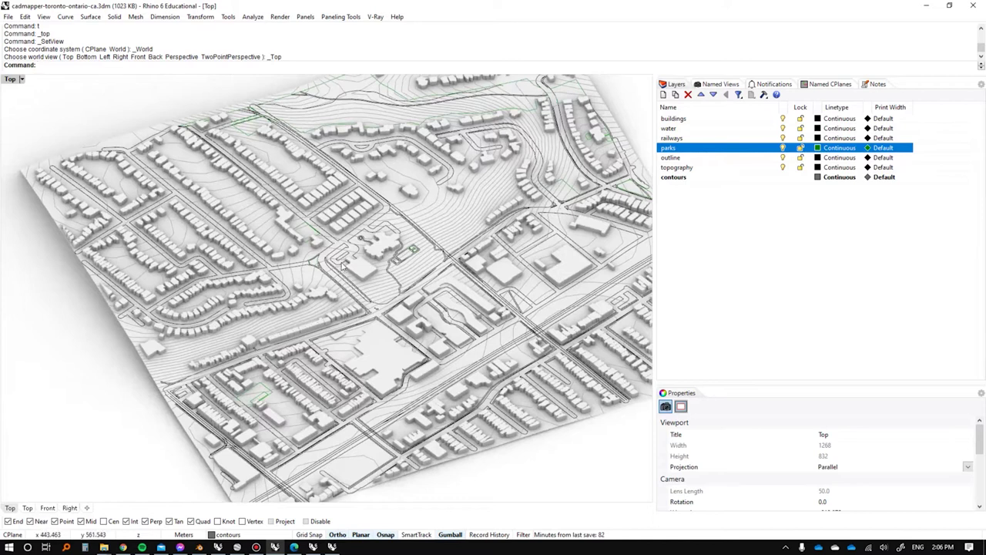
key("alt+Tab")
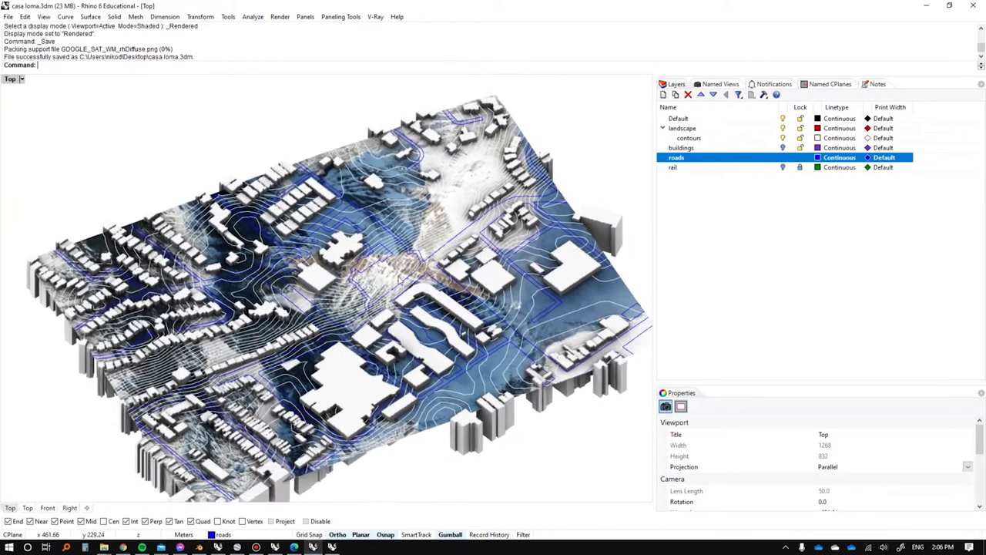
Switch to the Rhino file with the satellite base image and inspect the road outlines and building masses near Casa Loma.
key("alt+Tab")
left_click(780, 185)
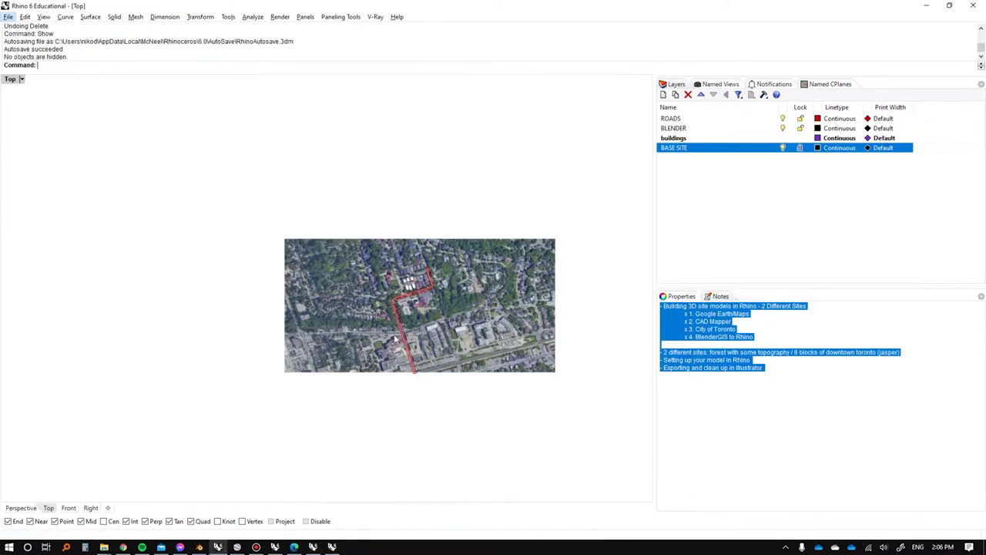
right_click_drag(434, 331, 469, 280, "ctrl+shift")
scroll(414, 299, "up", 10)
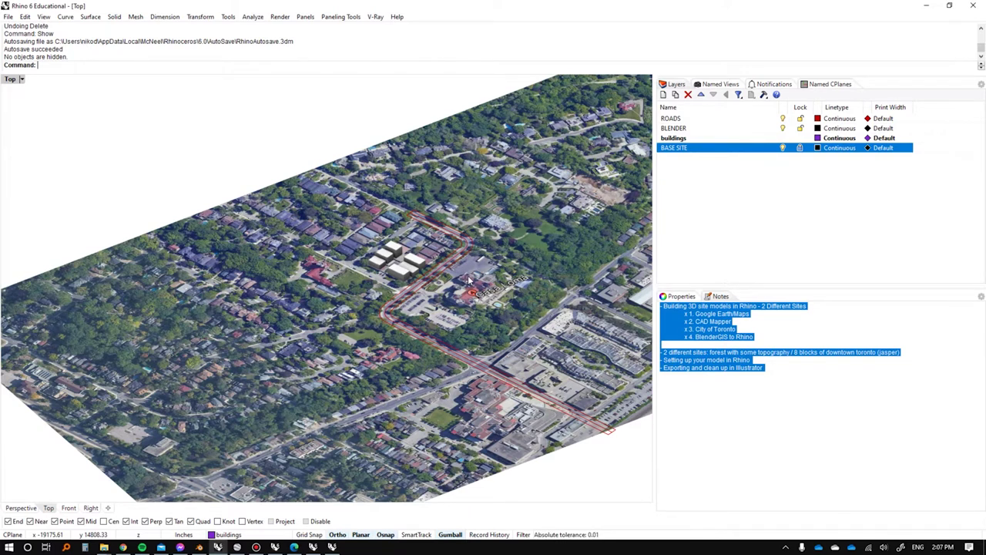
scroll(469, 281, "up", 4)
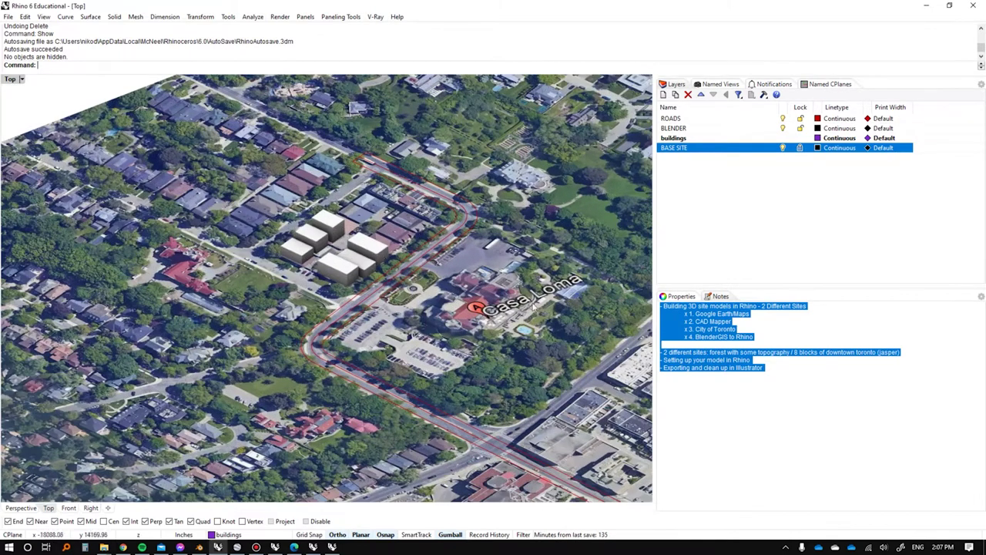
scroll(469, 259, "down", 5)
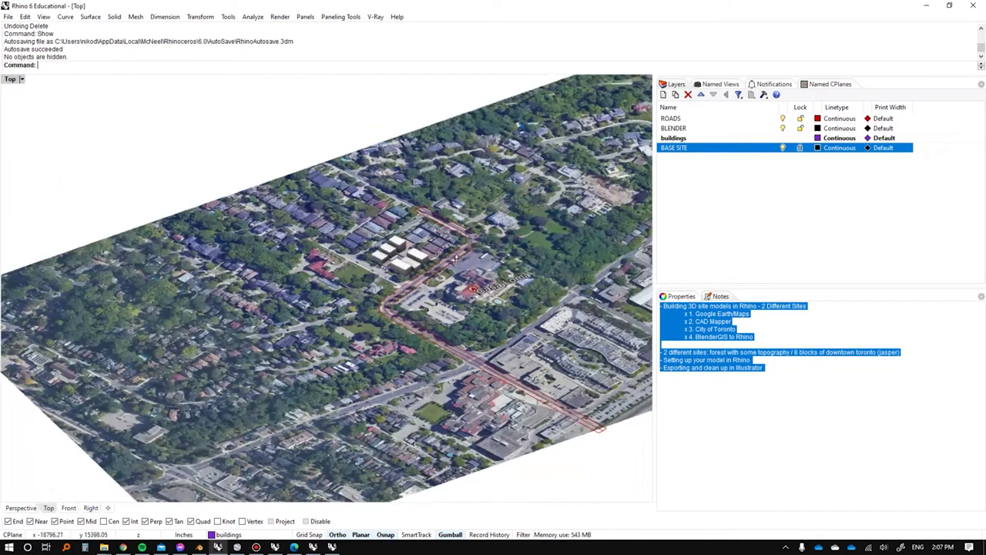
scroll(433, 271, "up", 1)
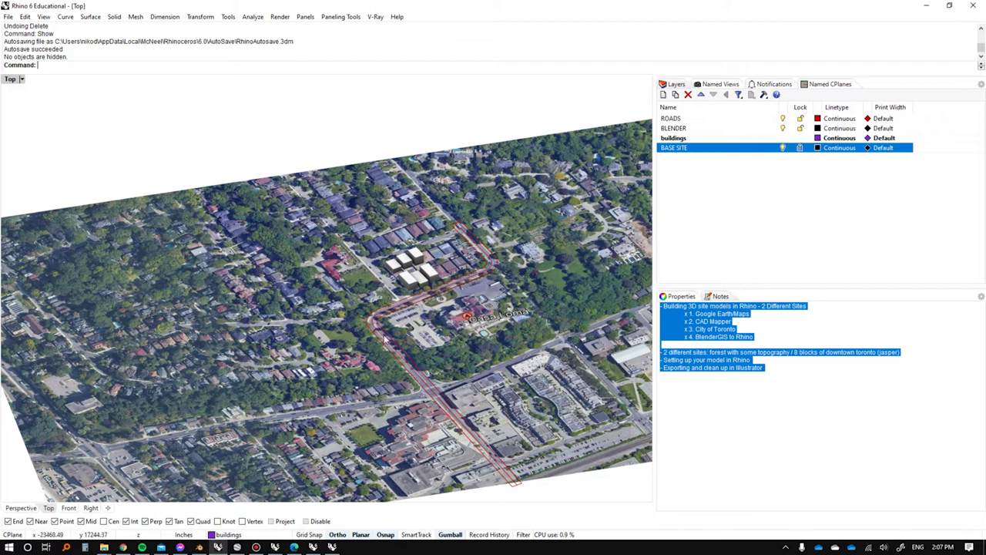
Switch to Blender and view the mountain terrain with its trees from another angle.
key("alt+Tab")
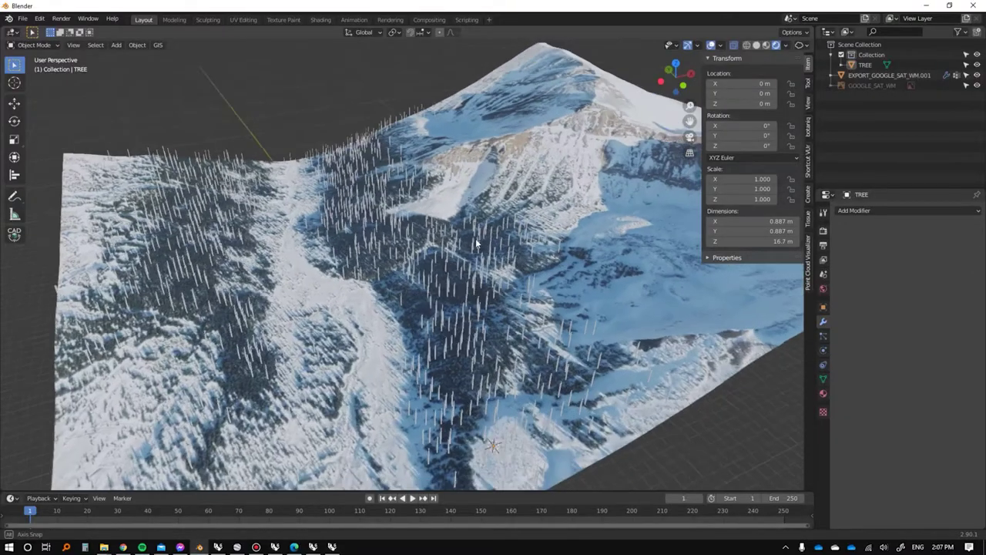
middle_click_drag(477, 243, 379, 295)
scroll(395, 286, "down", 3)
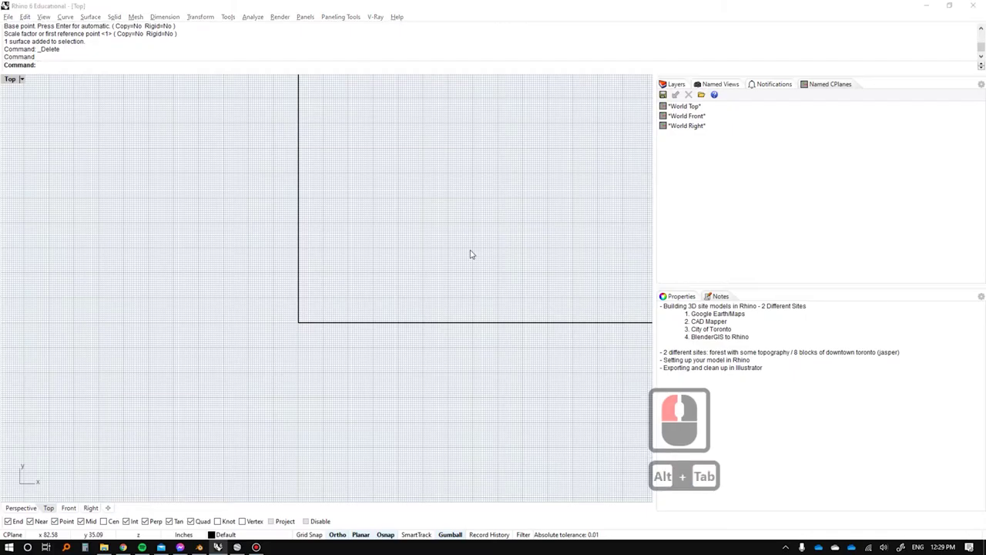
Switch to Google Earth Pro and start the image export of the Casa Loma satellite view.
key("alt+Tab")
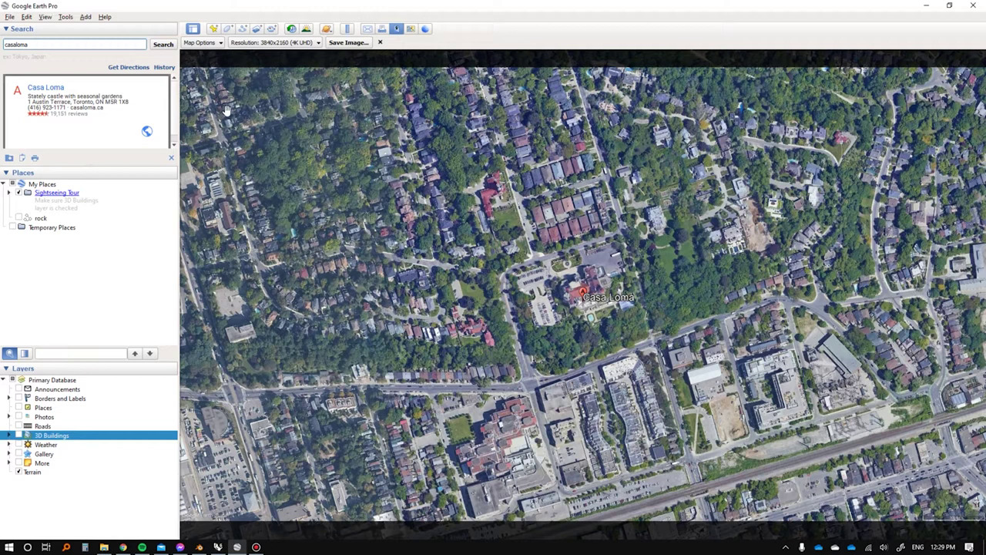
left_click(380, 42)
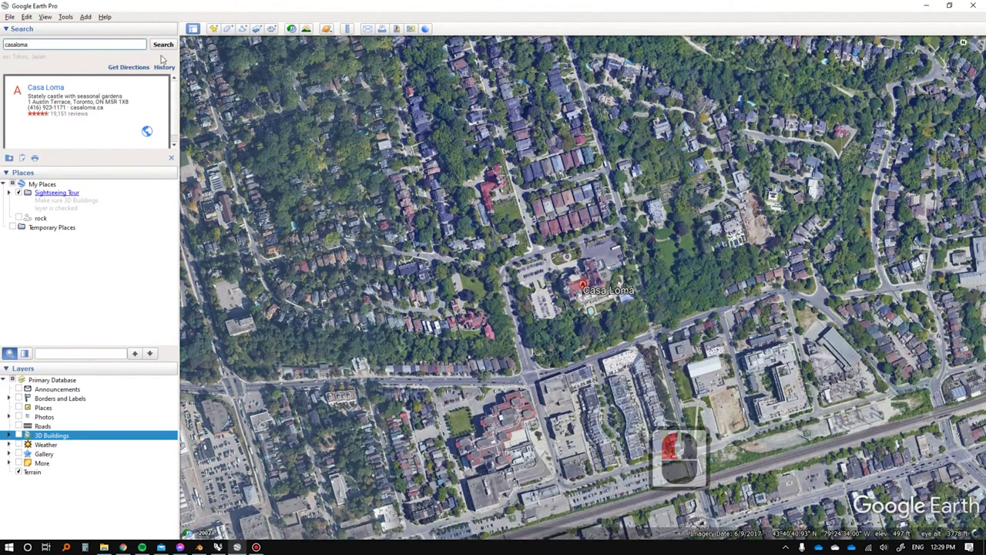
double_click(6, 44)
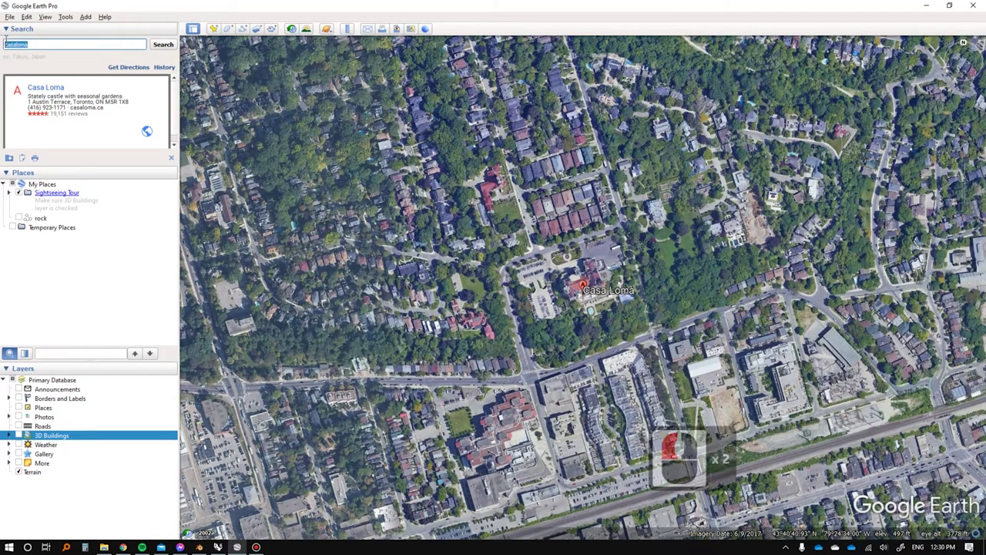
left_click(10, 16)
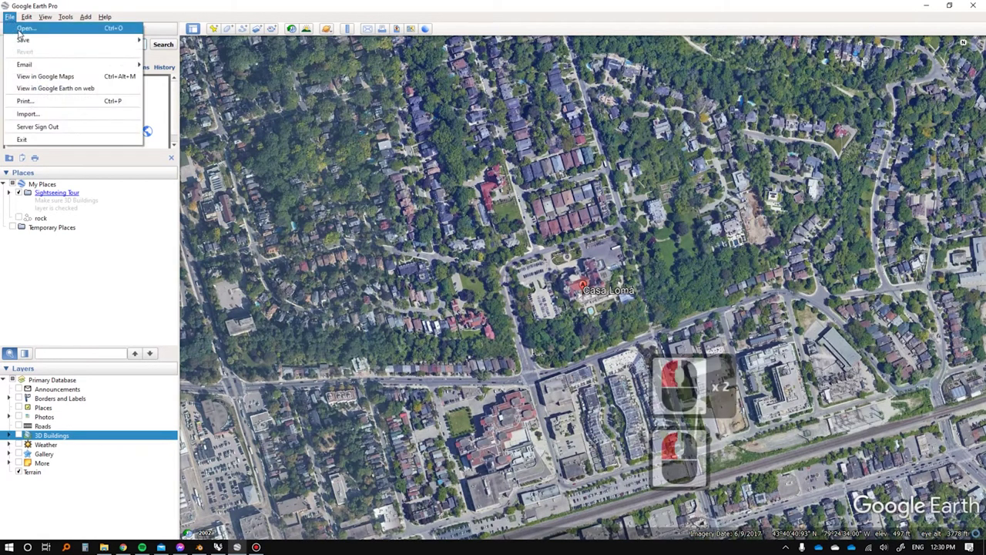
mouse_move(29, 39)
left_click(164, 77)
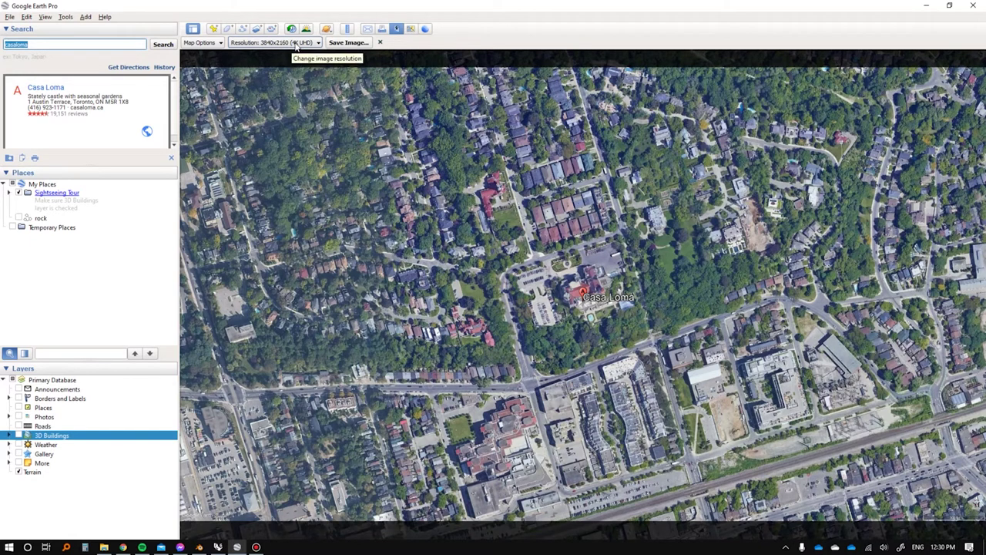
Try out the legend and the title and description as map elements, and turn both off again.
left_click(200, 42)
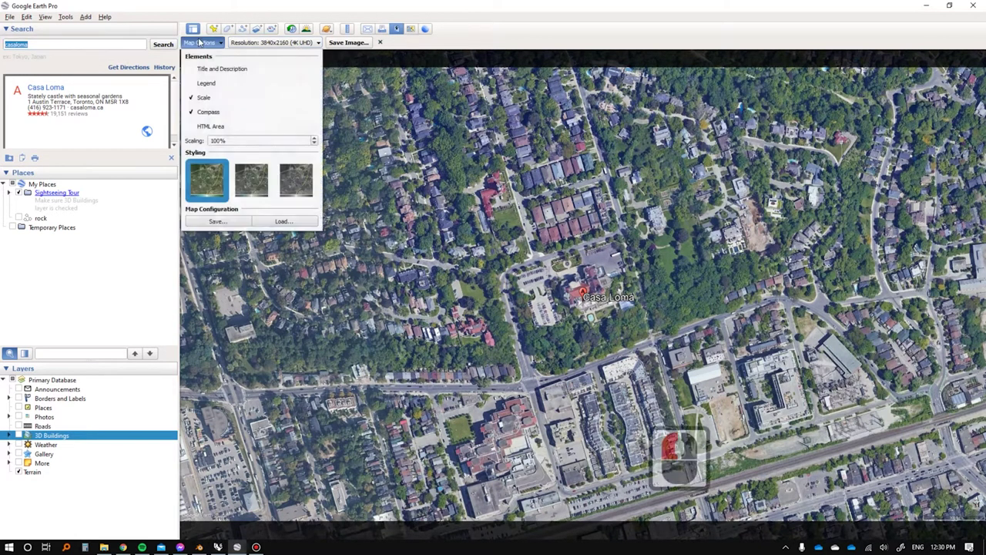
left_click(205, 83)
left_click(206, 69)
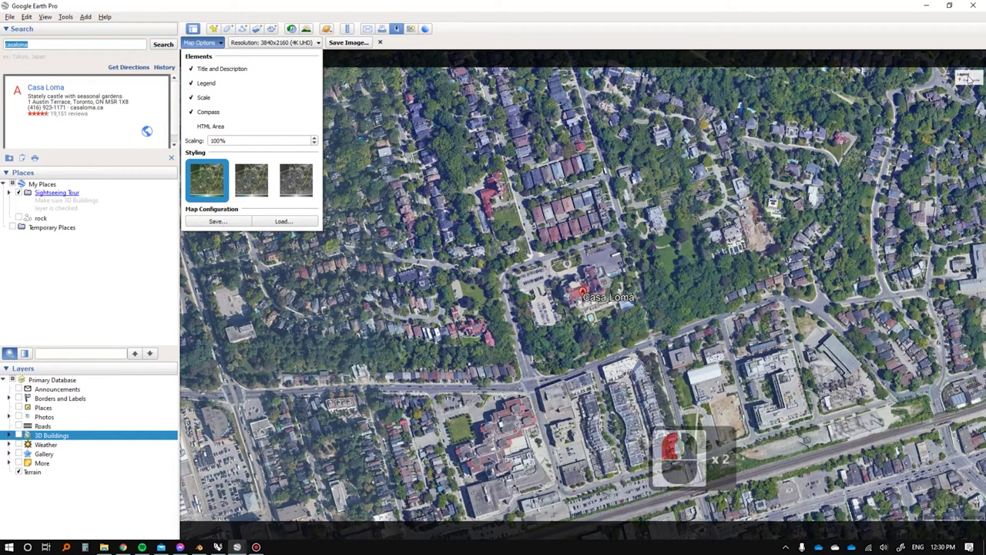
left_click(205, 83)
left_click(205, 69)
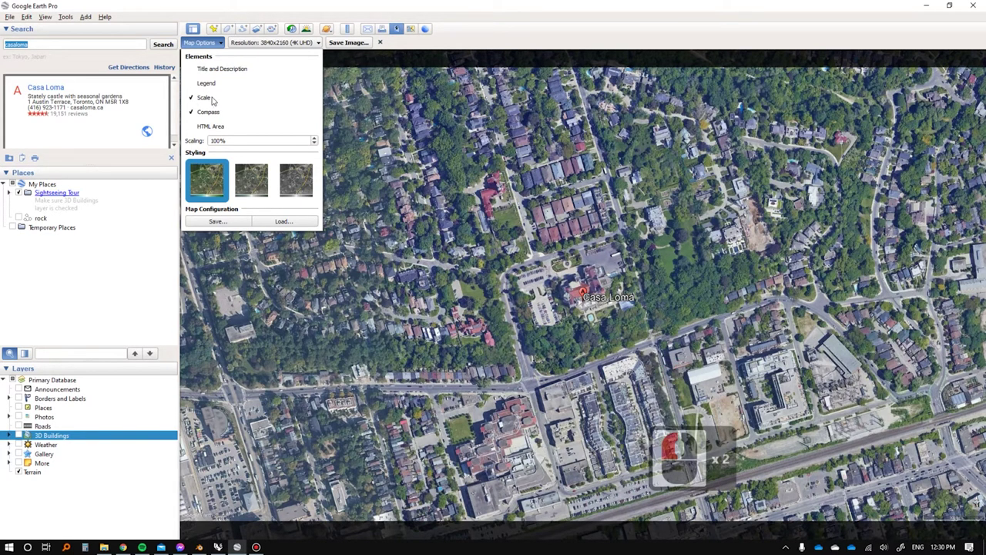
left_click(414, 3)
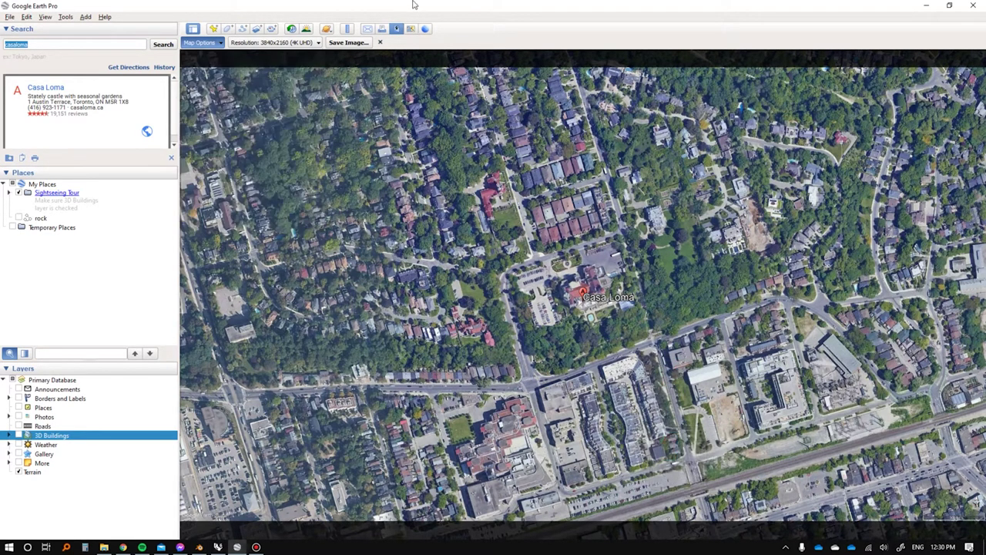
Save the satellite image to the Desktop as the JPEG casaloma, overwriting the existing file.
left_click(348, 43)
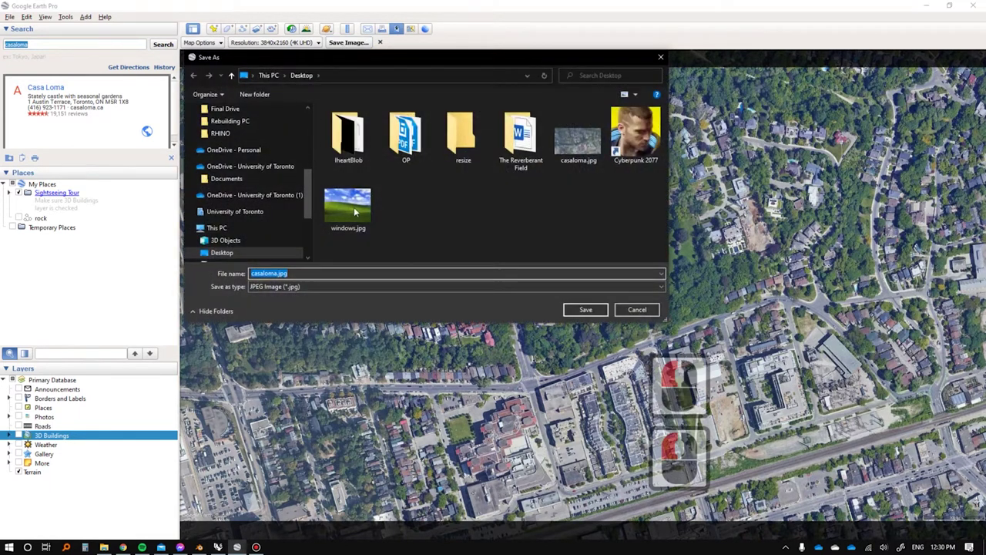
type("cassa")
key("BackSpace")
key("BackSpace")
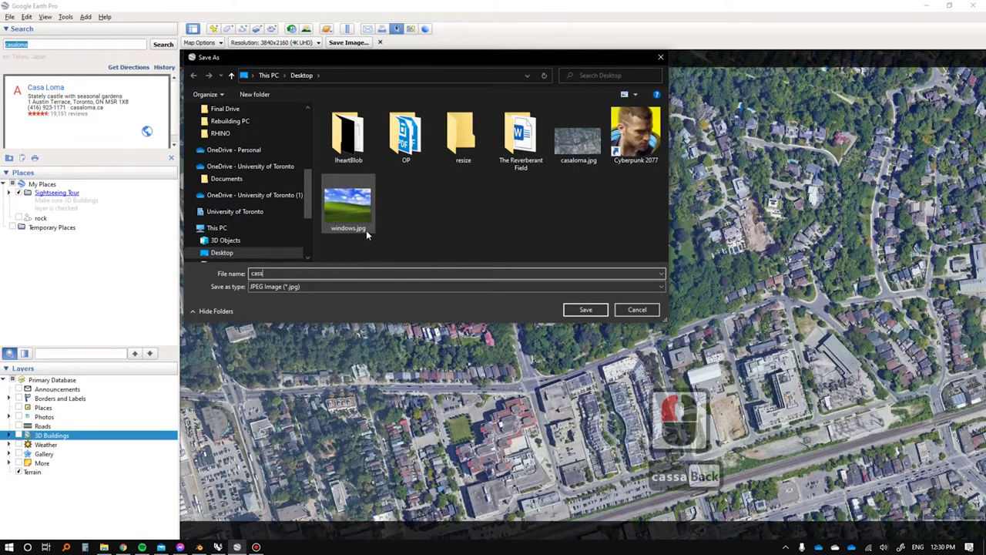
type("aloma")
key("Return")
key("Left")
key("Return")
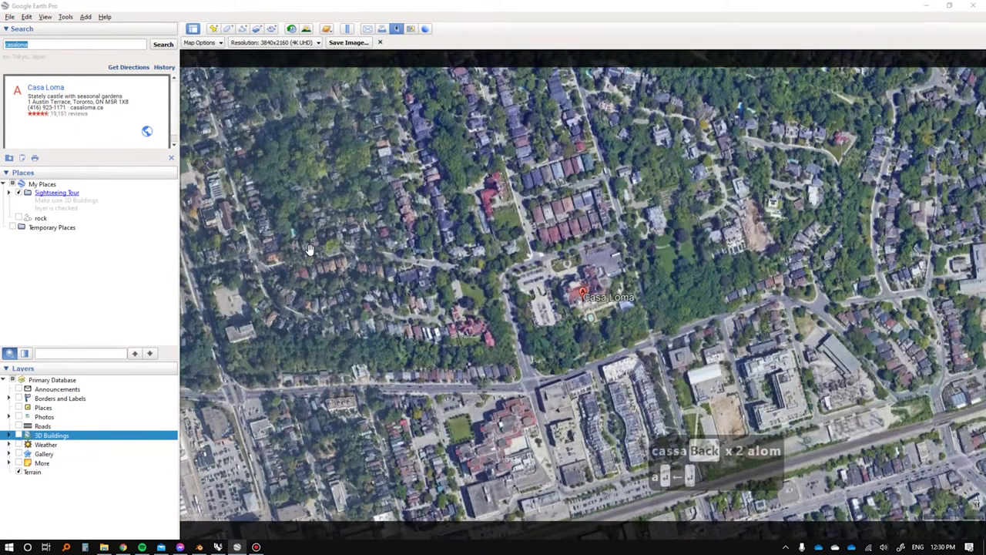
Switch to the Casa Loma satellite map in Google Maps in Chrome, check the place details and collapse the side panel.
key("alt+Tab")
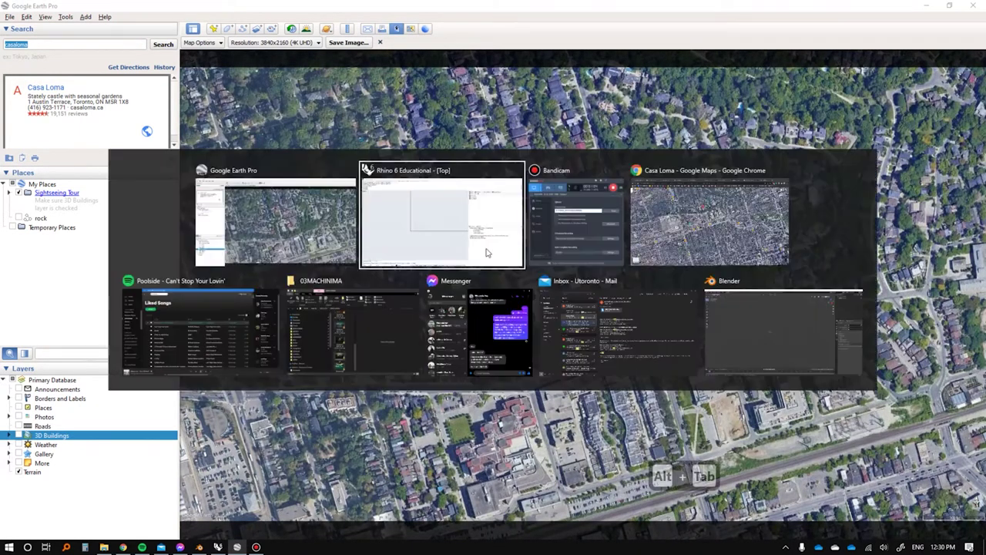
left_click(767, 218)
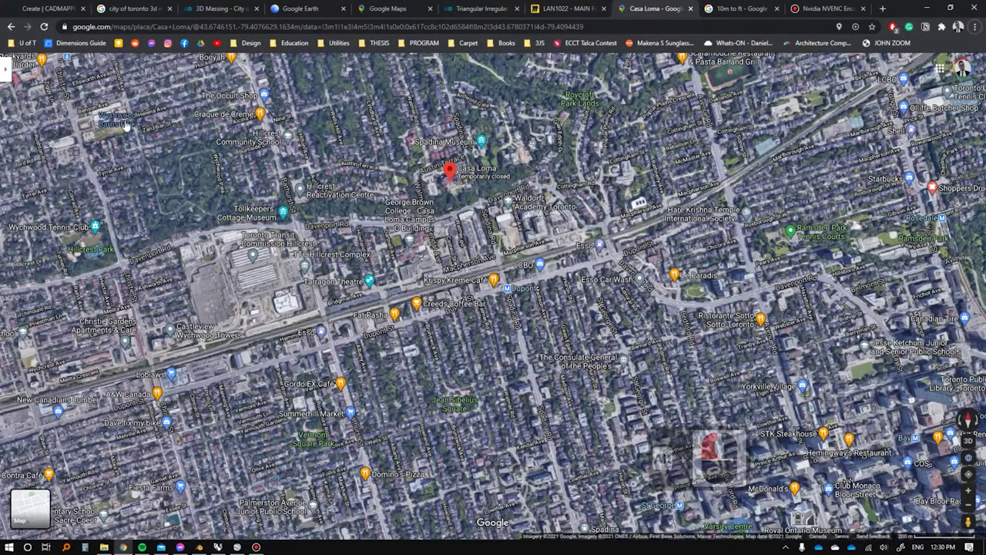
left_click(2, 70)
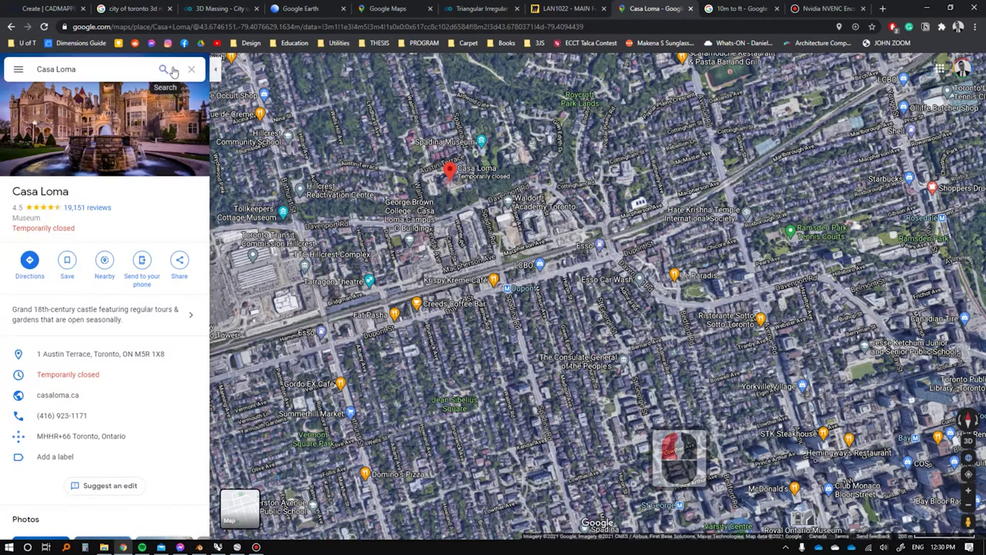
left_click(215, 72)
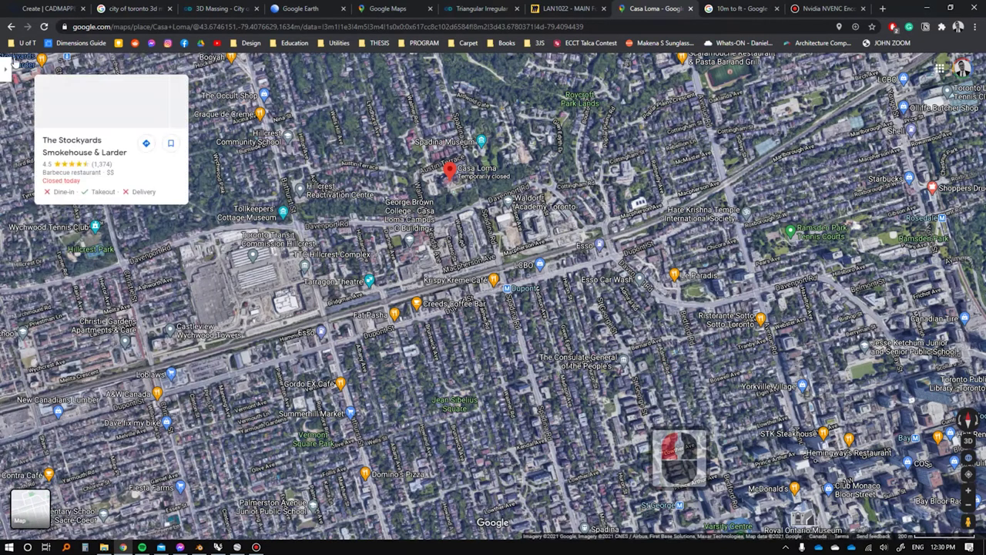
Capture the whole Casa Loma satellite map area as a screen snip in Snip & Sketch.
key("super+shift+s")
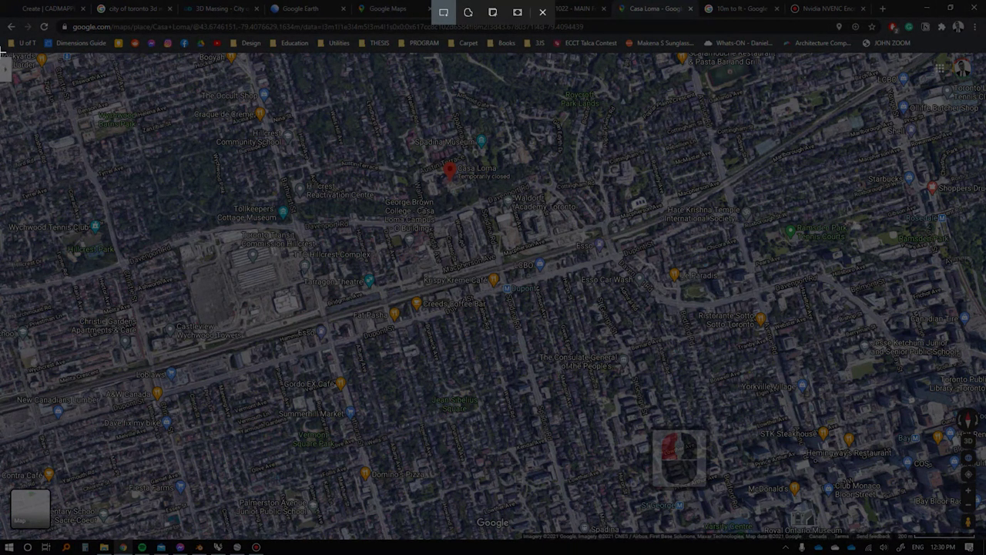
left_click_drag(3, 51, 339, 215)
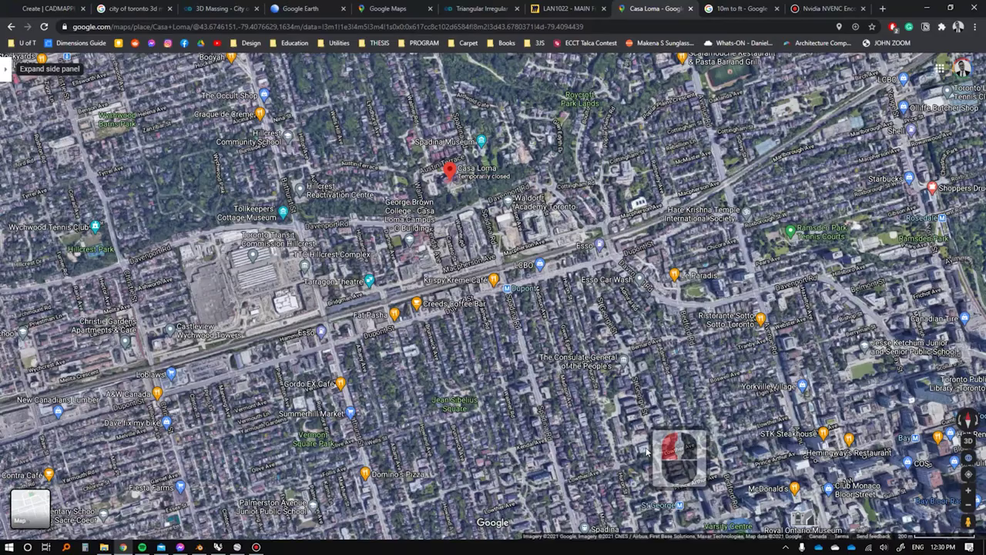
key("super")
type("snip")
key("Return")
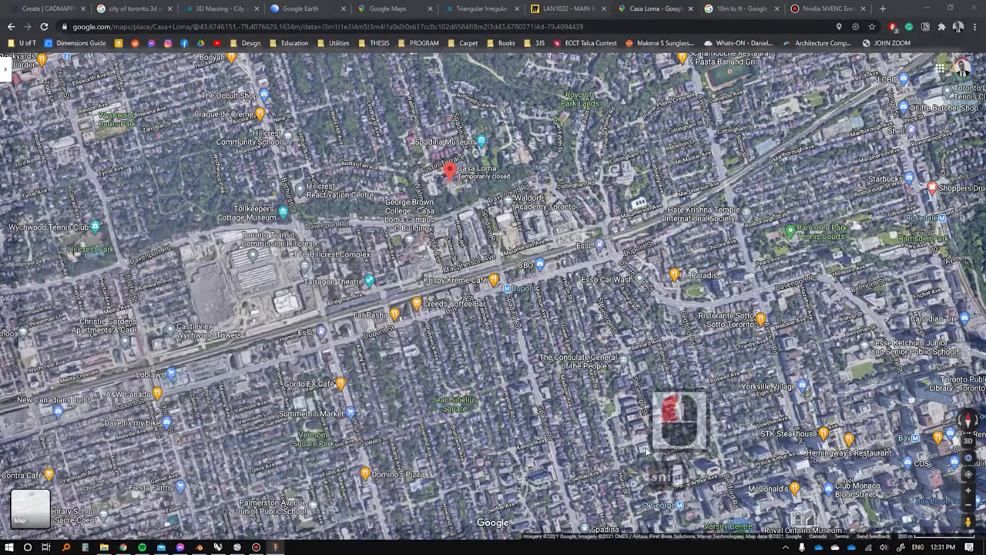
left_click(11, 28)
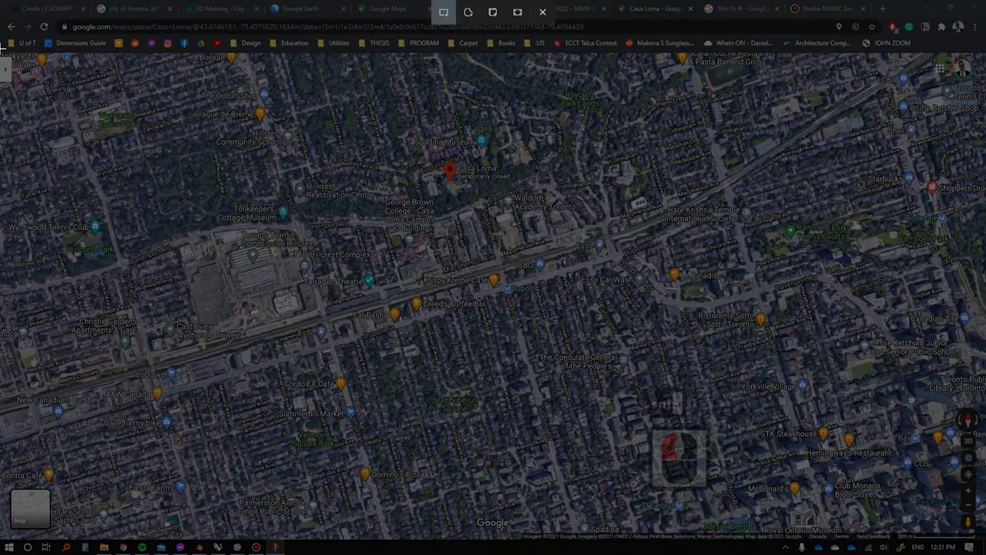
left_click_drag(2, 50, 981, 531)
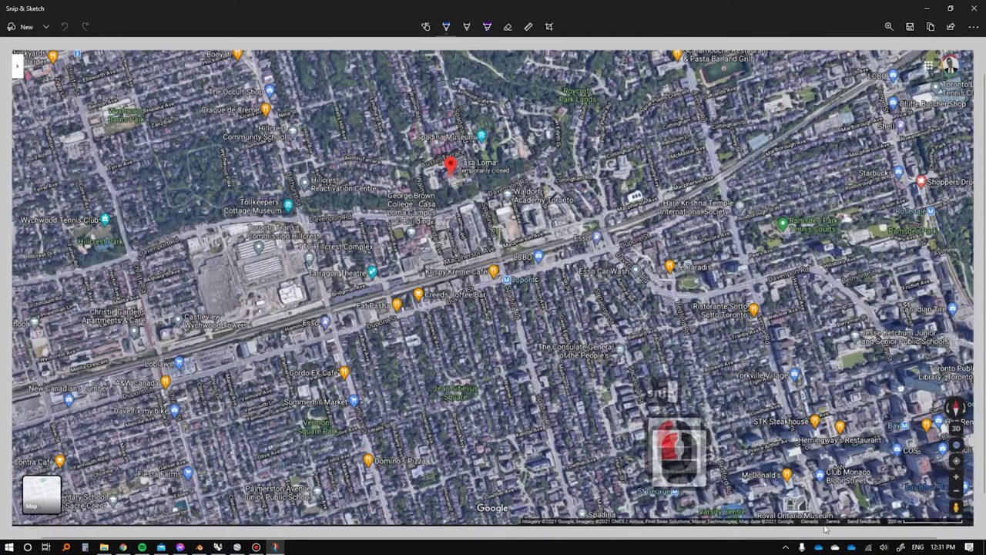
Undo the stray blue pen stroke on the map snip and close the snip without saving it.
scroll(953, 531, "up", 1)
left_click_drag(742, 381, 617, 281)
scroll(628, 291, "down", 3)
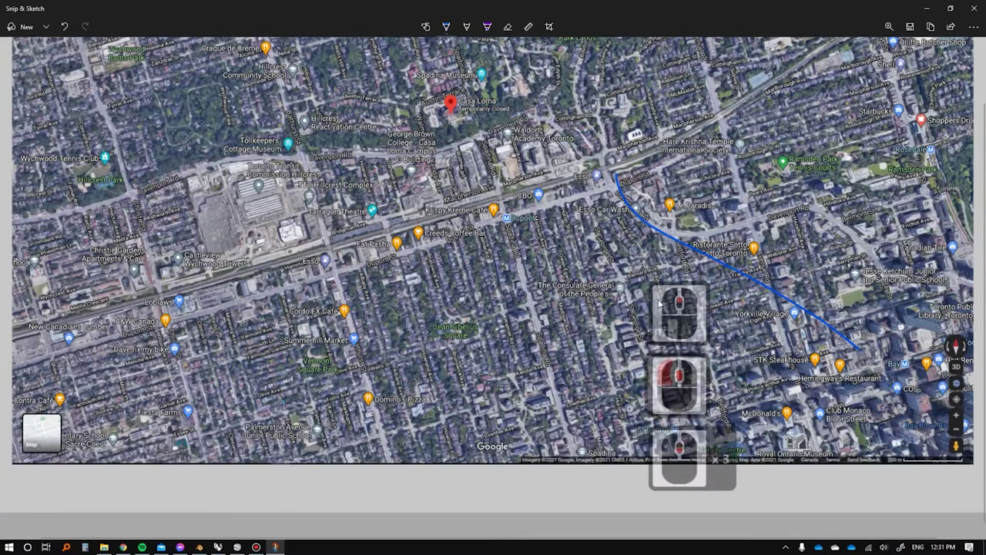
key("ctrl+z")
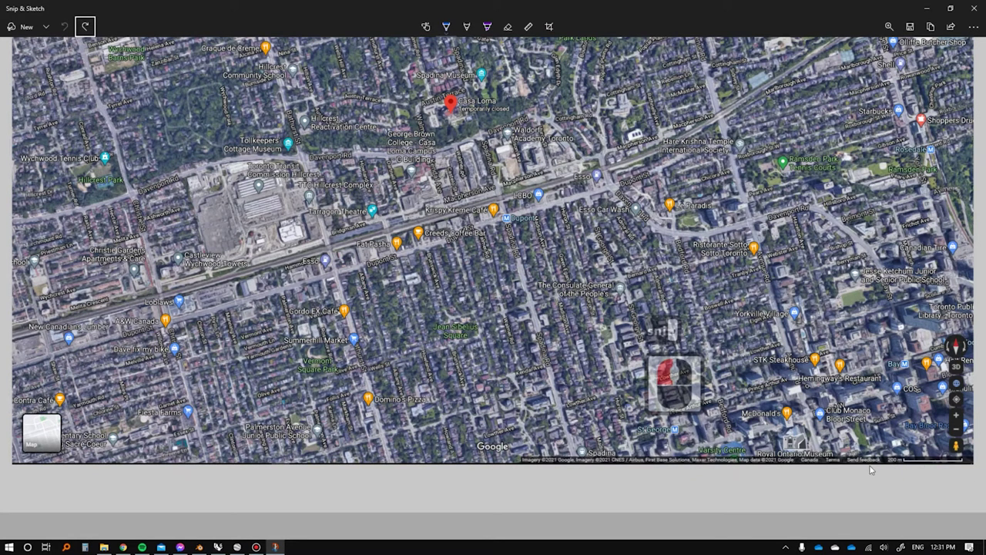
left_click(973, 7)
Try to bring casaloma.jpg from the desktop into Rhino's Top viewport.
key("super+d")
left_click(238, 255)
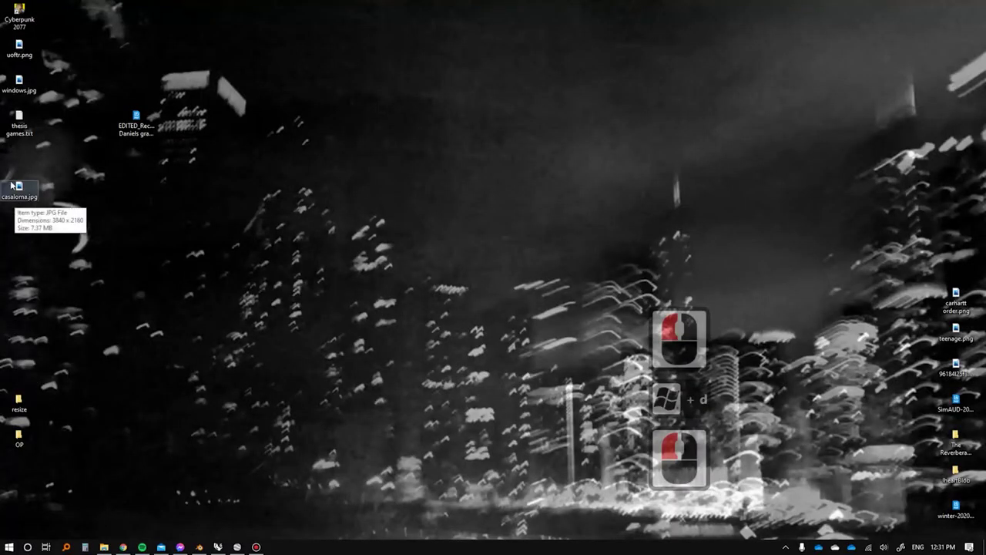
key("alt+Tab")
key("alt+Tab")
key("alt+Tab")
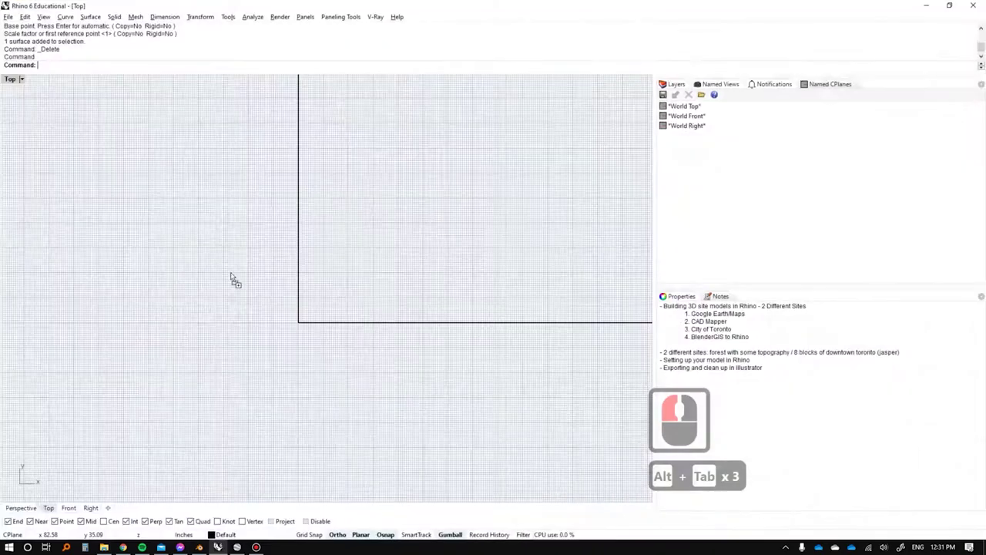
key("Escape")
left_click(275, 204)
Bring casaloma.jpg from the desktop into Rhino's Top viewport and import it as a Picture.
key("super+d")
left_click(84, 159)
left_click(17, 194)
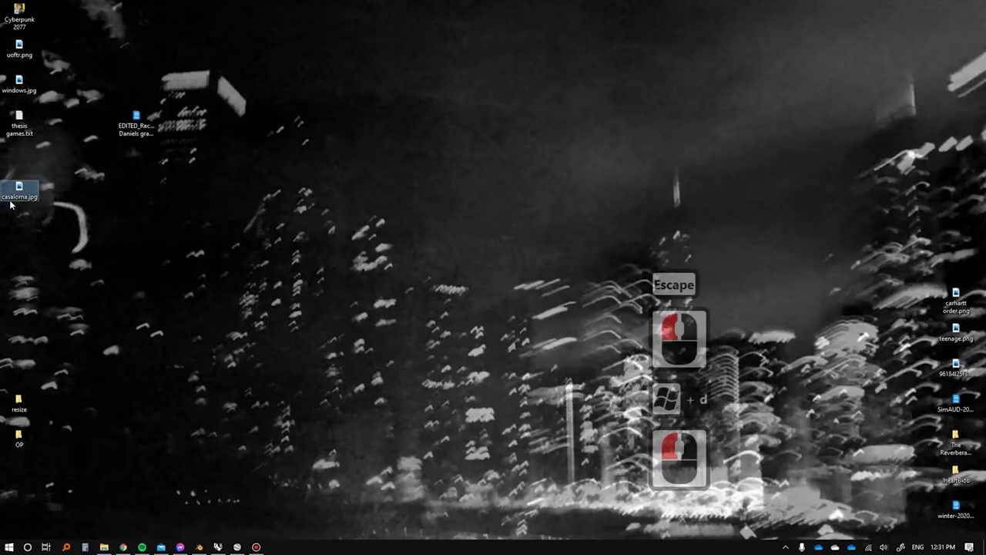
left_click_drag(65, 200, 312, 245)
key("alt+Tab")
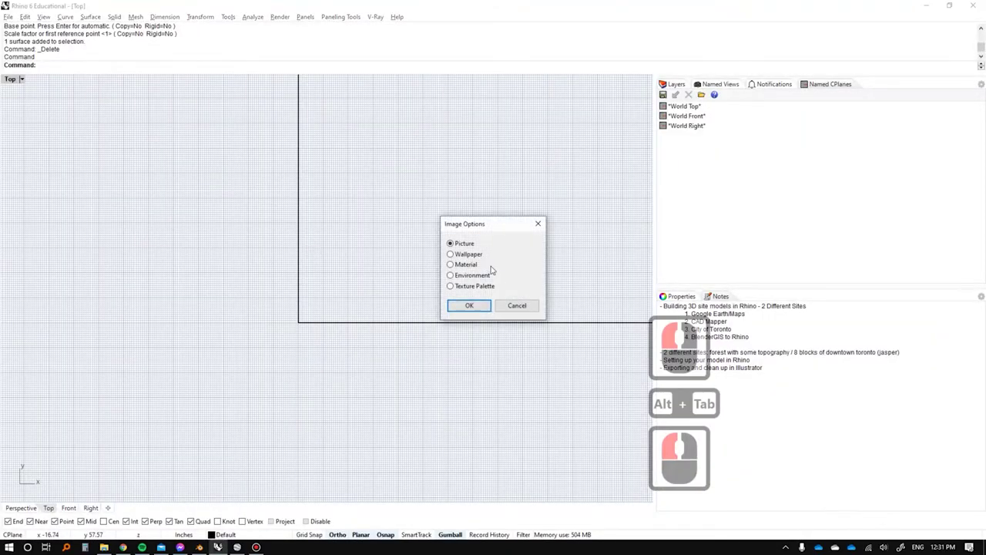
left_click(459, 307)
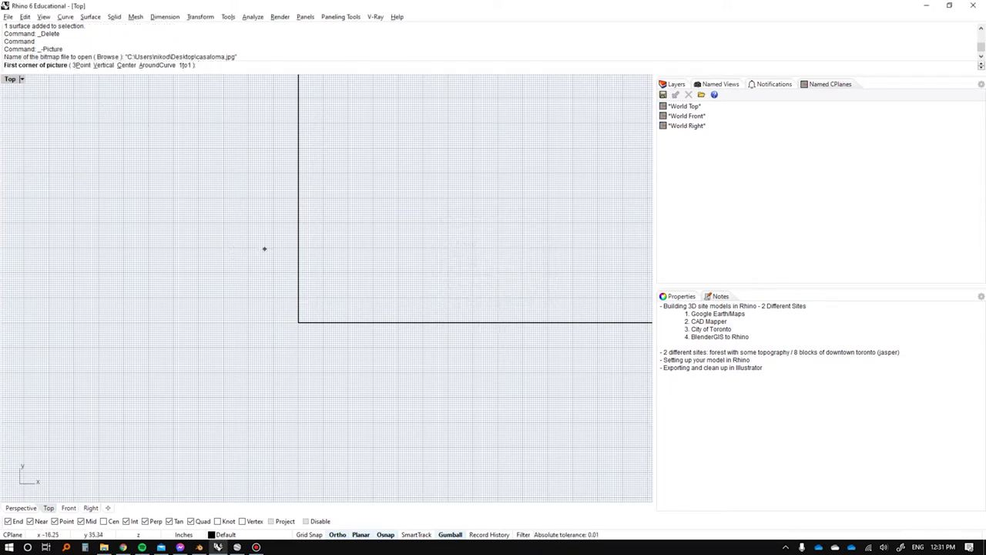
Place the satellite picture with its first corner at the world origin (w0), about 357 inches wide.
type("w0")
key("Return")
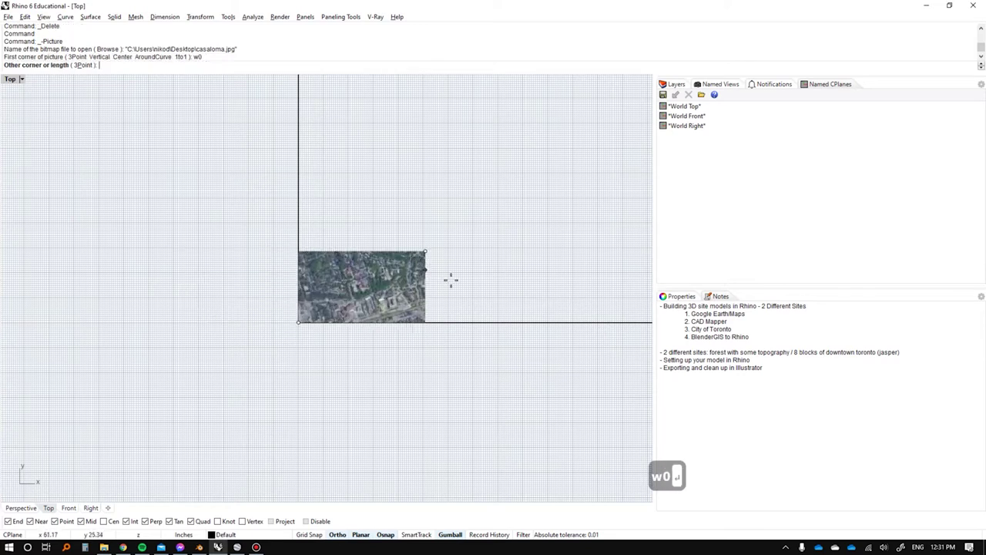
scroll(452, 259, "down", 9)
scroll(555, 241, "up", 4)
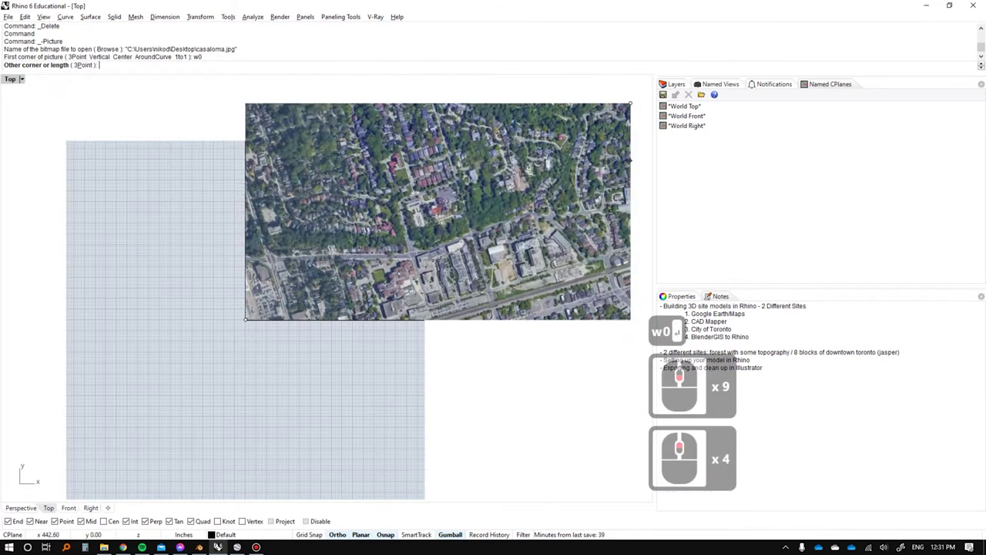
left_click(566, 251)
right_click_drag(521, 362, 501, 332)
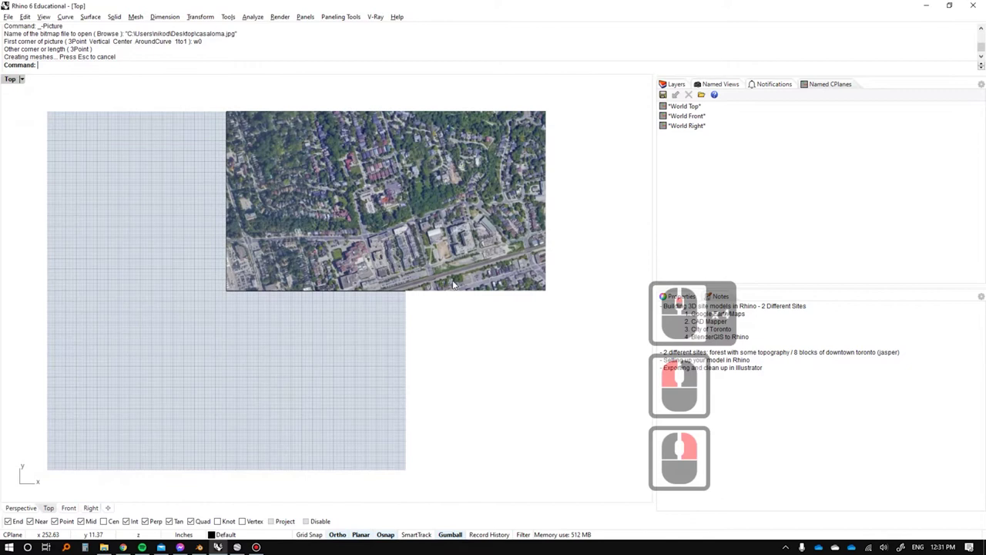
Start scaling the satellite picture with the base point at the left end of its 300 ft scale bar.
scroll(502, 291, "up", 2)
scroll(513, 285, "down", 1)
scroll(512, 287, "down", 2)
left_click(510, 212)
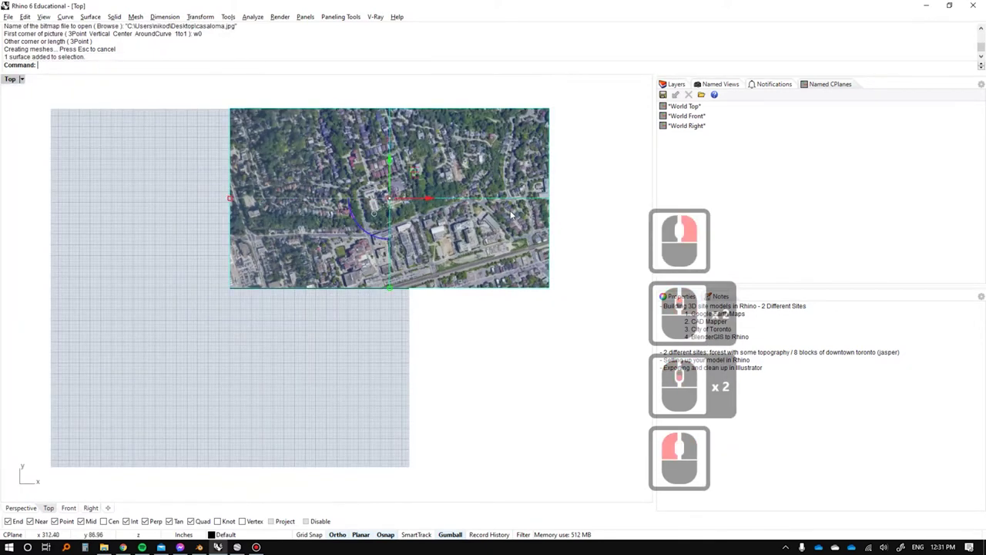
scroll(539, 292, "up", 18)
right_click_drag(520, 328, 478, 304)
scroll(478, 304, "up", 2)
scroll(477, 305, "down", 2)
type("sc")
key("Return")
scroll(457, 303, "up", 2)
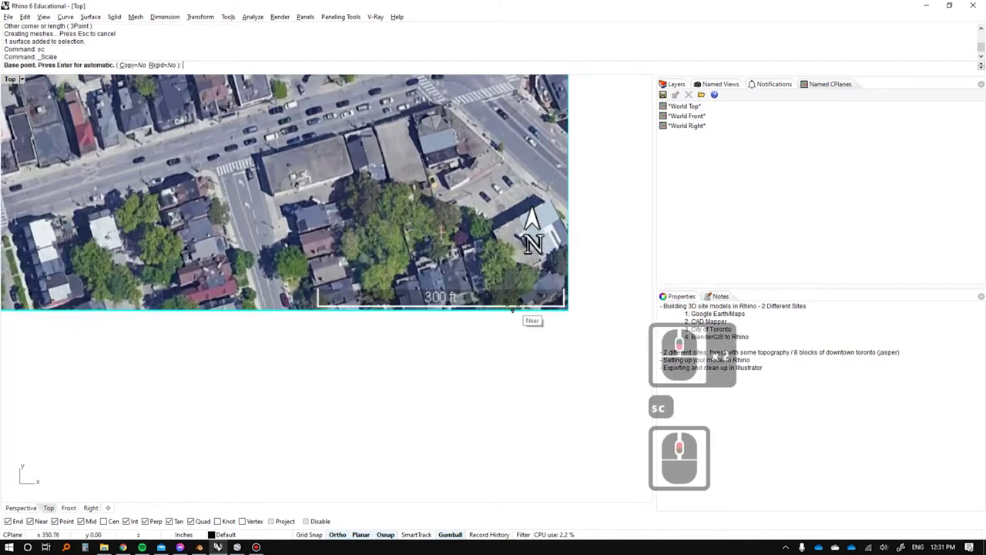
scroll(462, 302, "up", 4)
scroll(377, 304, "down", 1)
right_click_drag(201, 308, 138, 313)
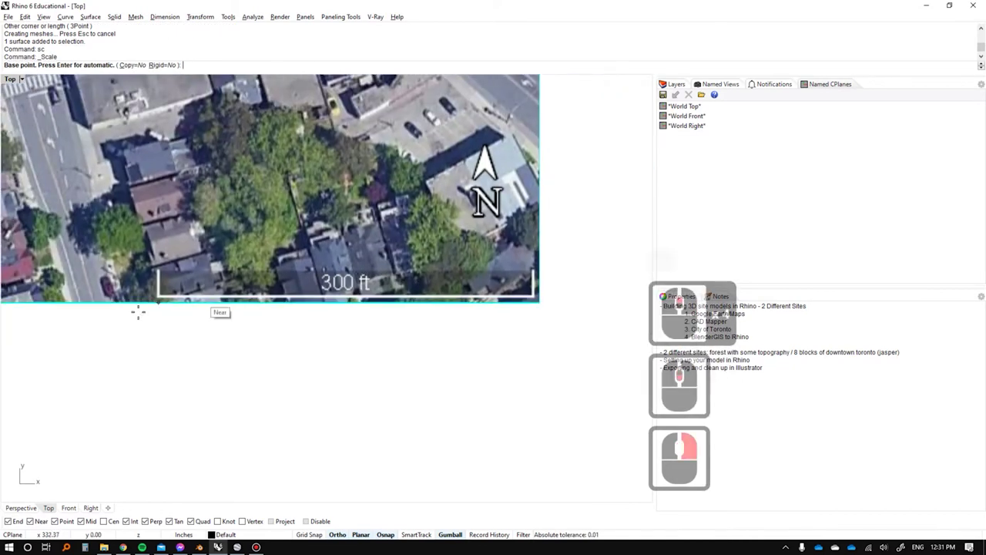
scroll(146, 308, "up", 3)
scroll(176, 298, "up", 3)
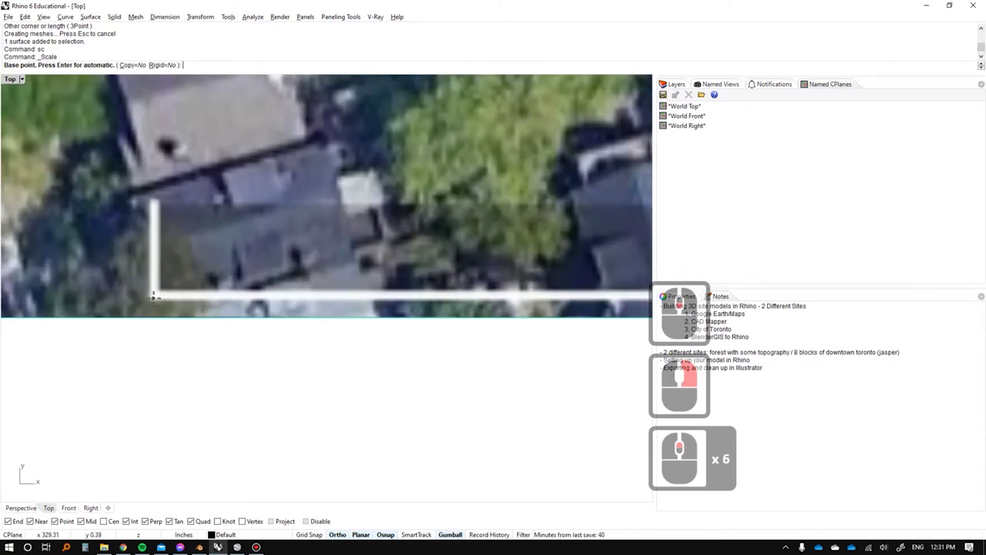
left_click(153, 295)
Use the right end of the scale bar as the first reference point and scale the picture to 300'.
scroll(154, 296, "down", 2)
scroll(154, 296, "down", 5)
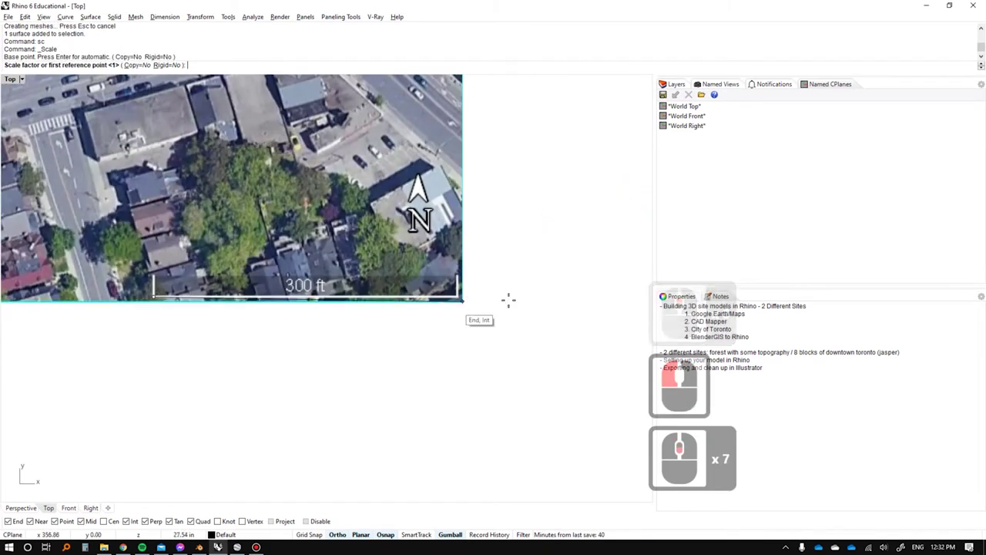
key("Tab")
scroll(445, 307, "up", 3)
right_click_drag(445, 307, 520, 309)
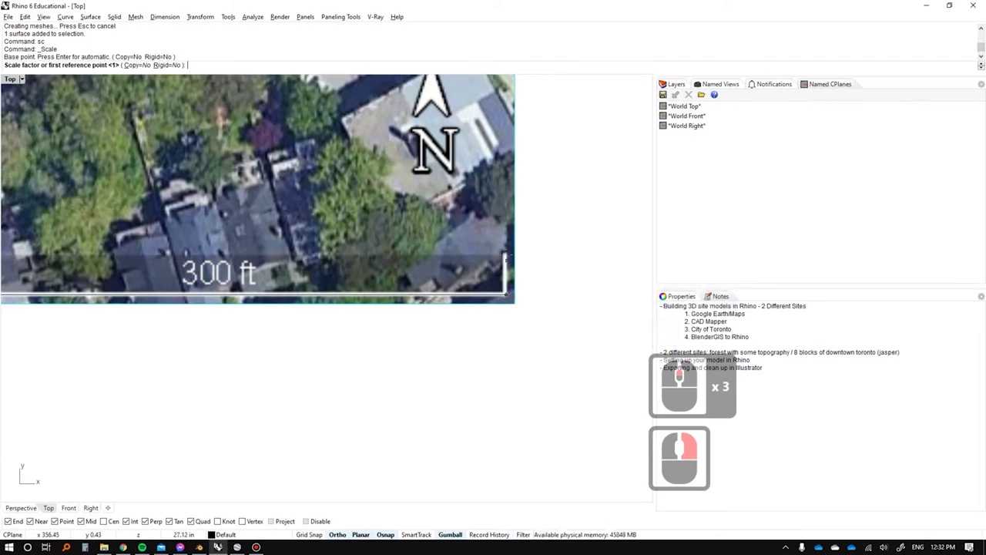
scroll(507, 251, "up", 1)
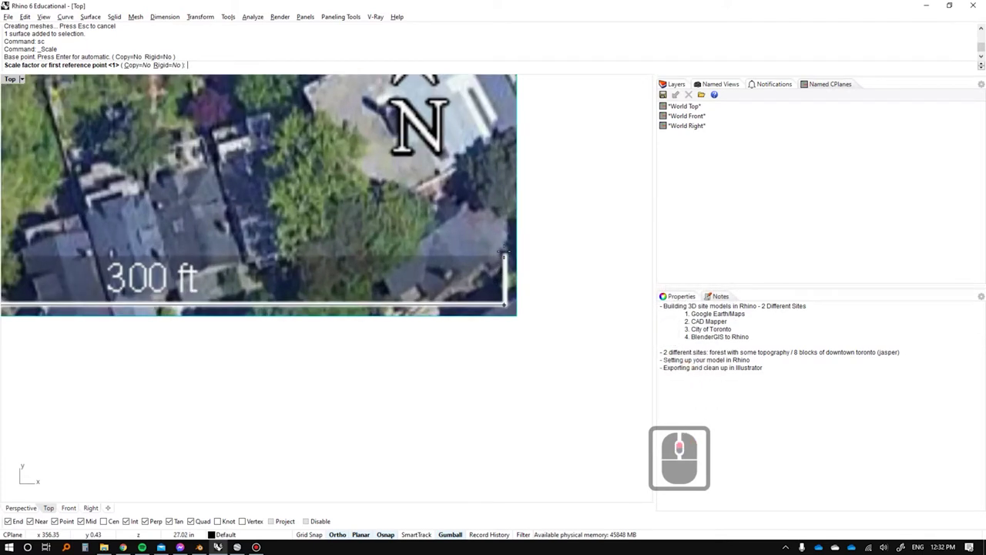
left_click(504, 252)
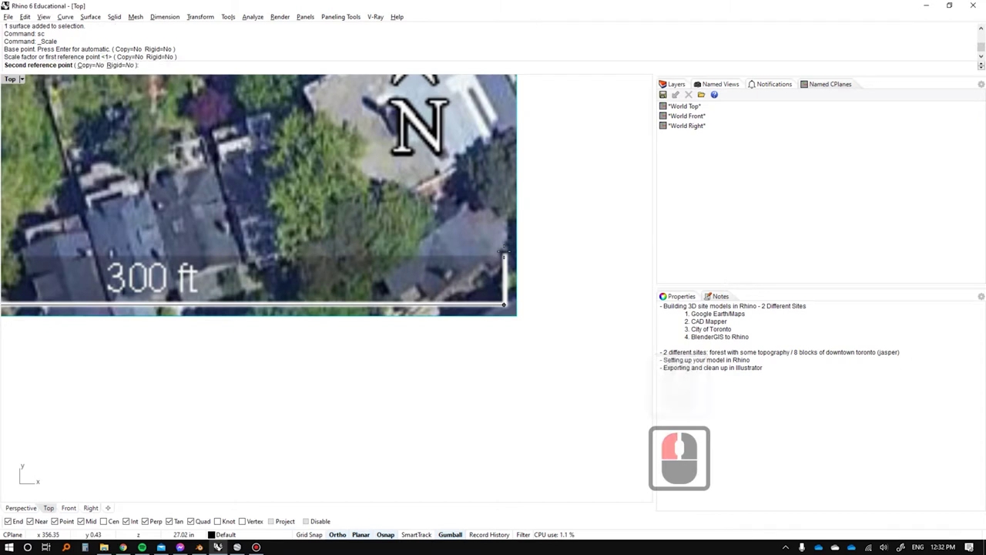
type("300'")
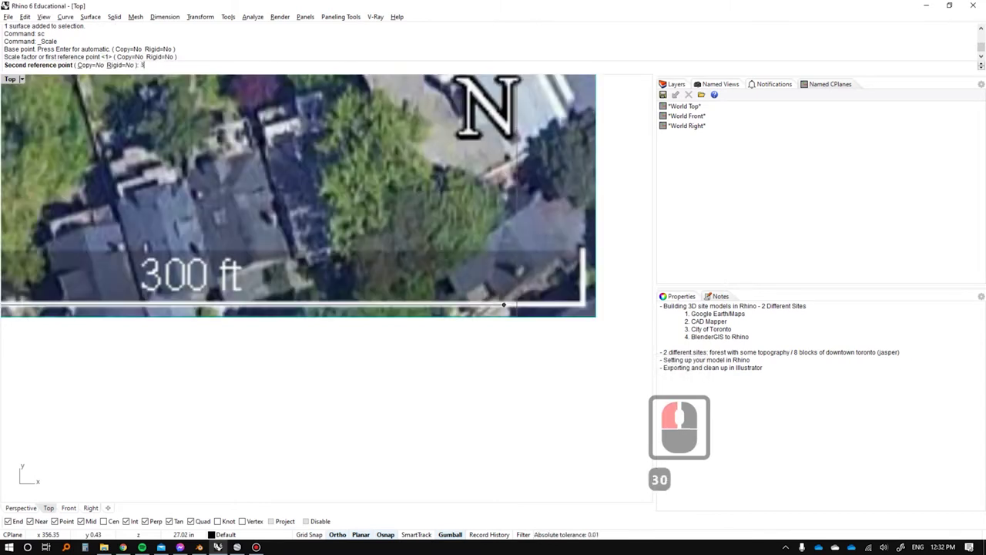
key("Return")
scroll(470, 269, "down", 20)
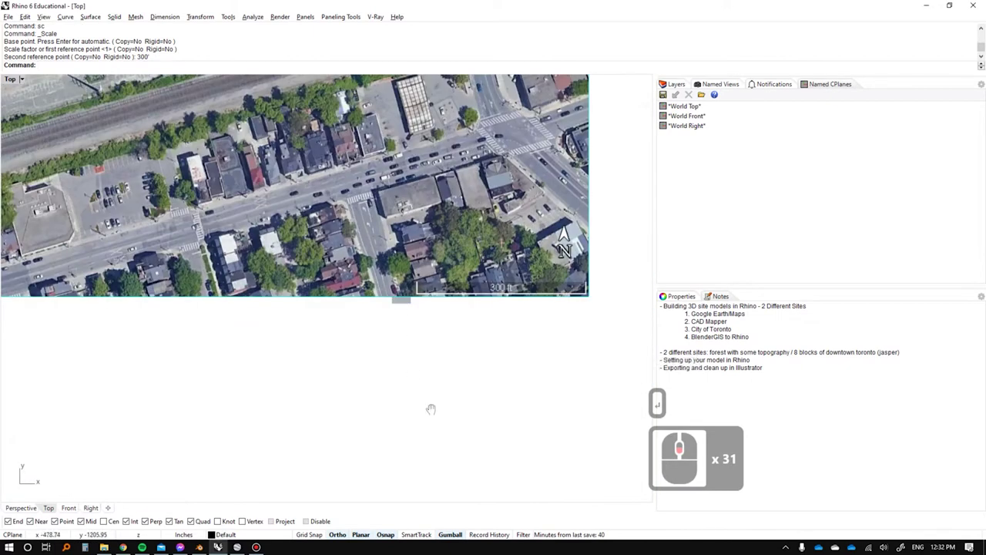
right_click_drag(366, 306, 414, 374)
type("lock")
key("Escape")
key("Escape")
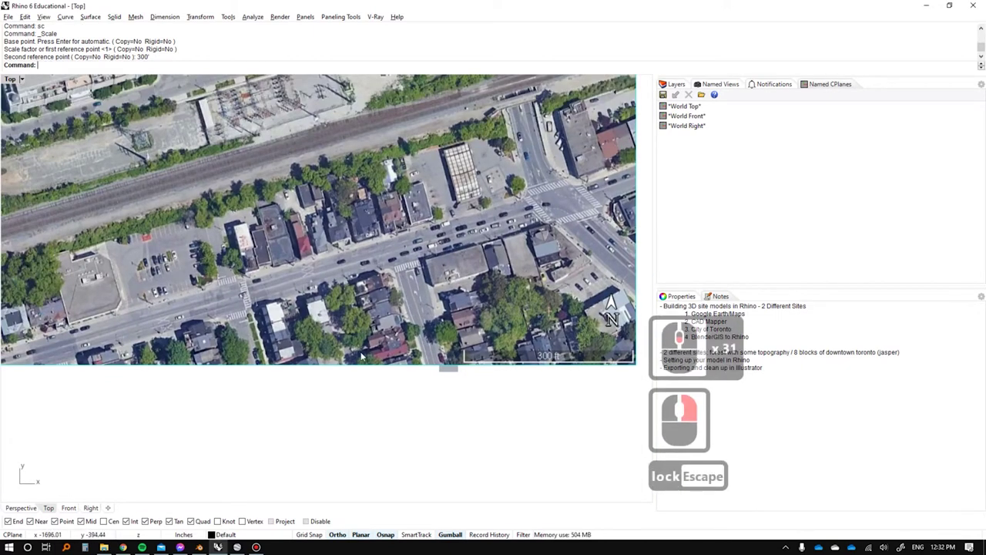
Create a new layer named SITE and move the satellite picture onto it.
left_click(401, 347)
left_click(675, 85)
left_click(663, 94)
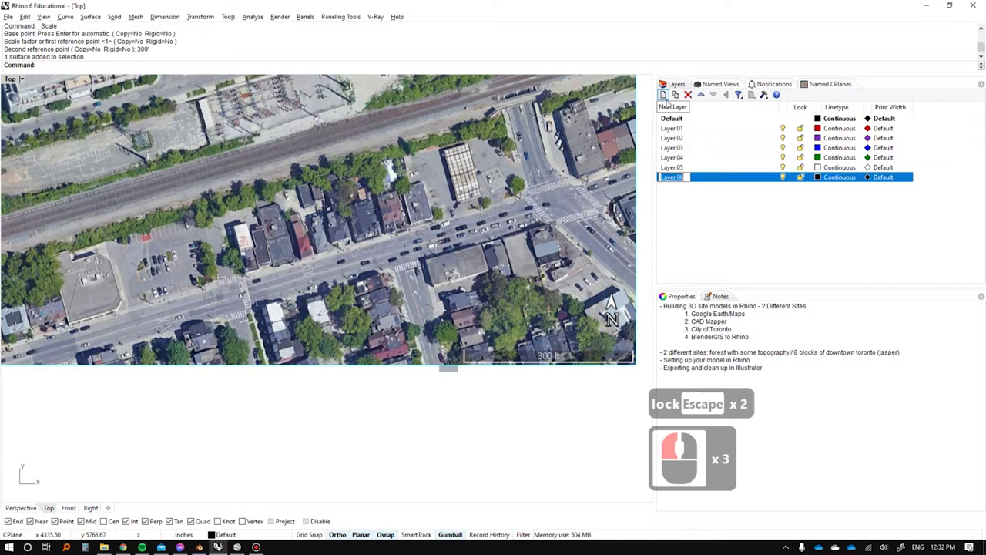
key("Caps_Lock")
type("SITE")
key("Return")
right_click(698, 181)
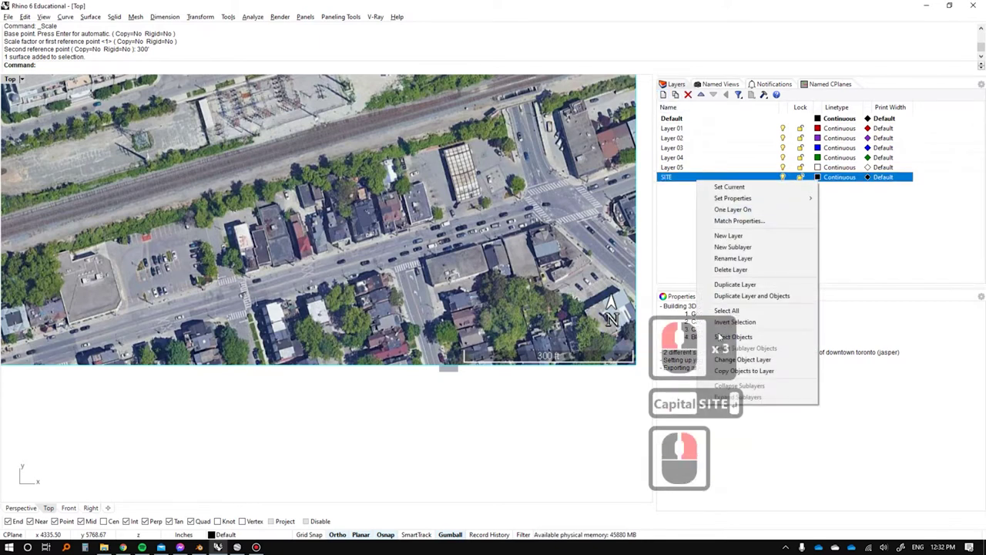
left_click(778, 359)
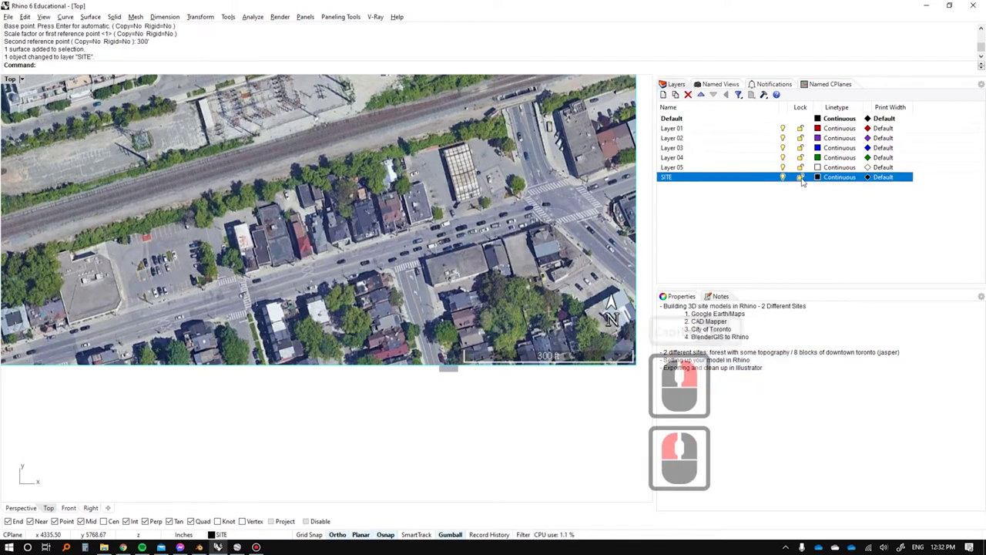
Lock the satellite picture's layer, rename it BASE SITE, and check that the picture cannot be selected.
double_click(666, 178)
type("BASE SITE")
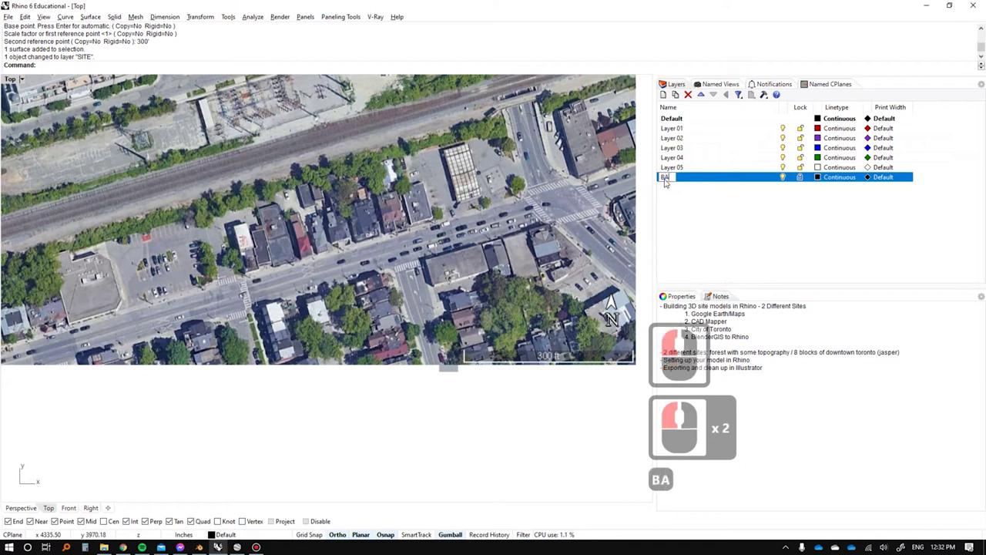
key("Return")
key("Caps_Lock")
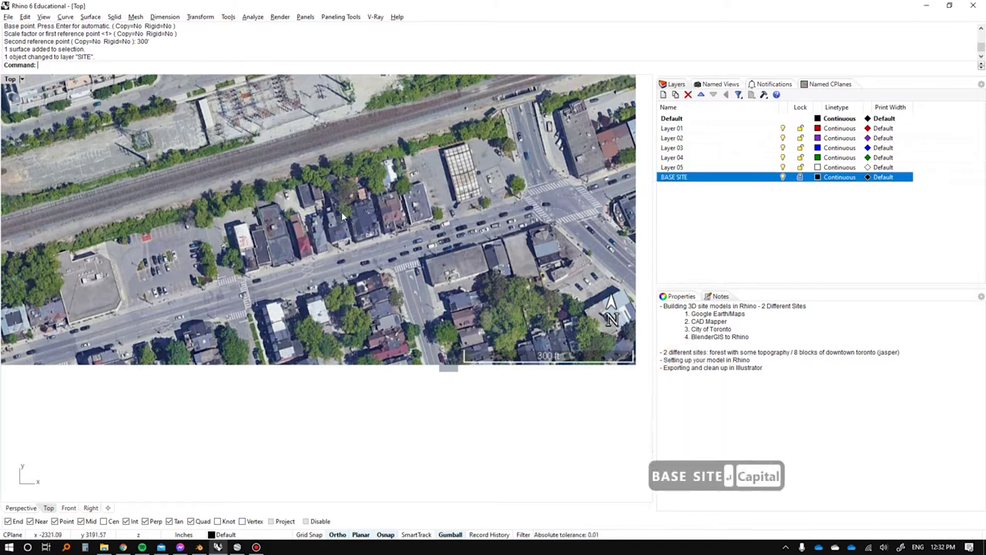
left_click(337, 487)
left_click(259, 180)
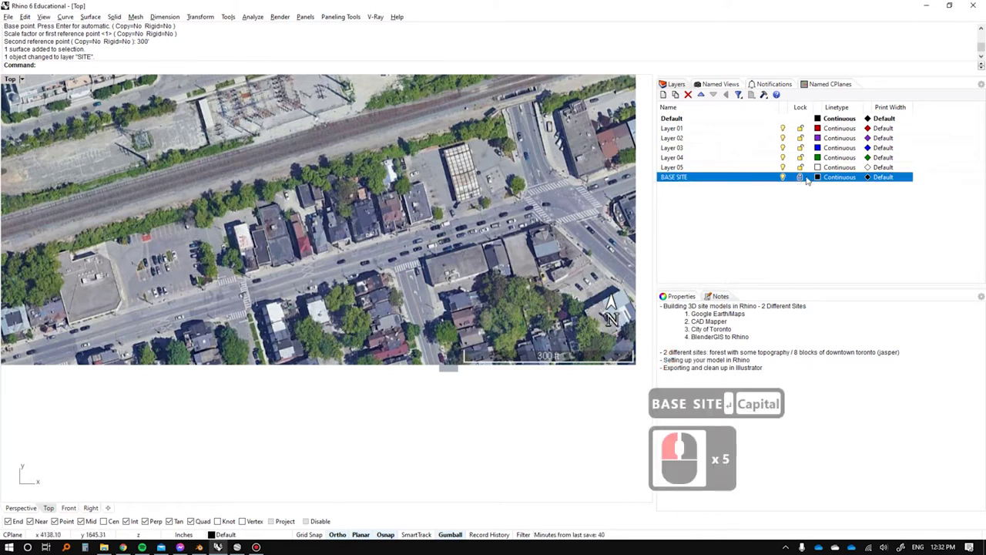
scroll(297, 270, "down", 6)
right_click_drag(297, 266, 578, 364)
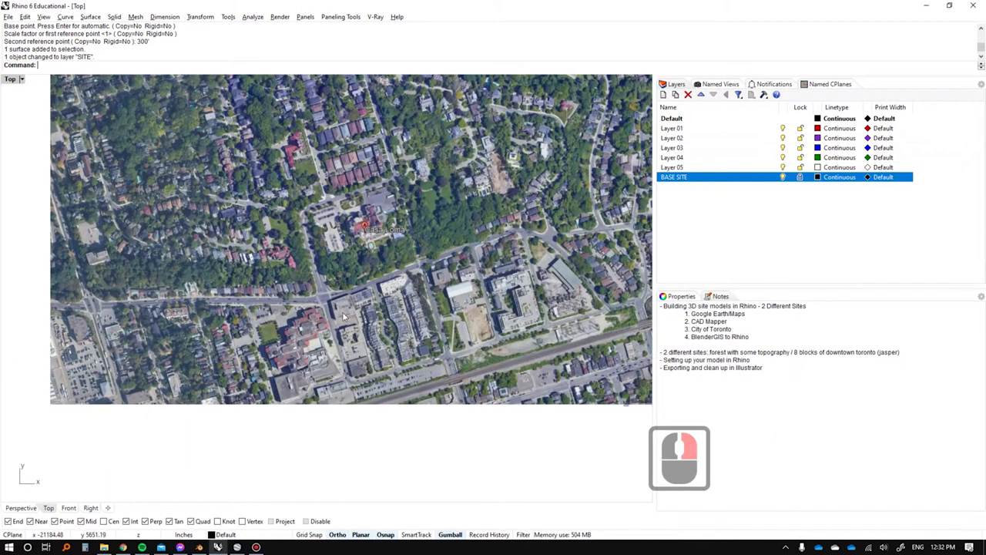
scroll(299, 286, "up", 11)
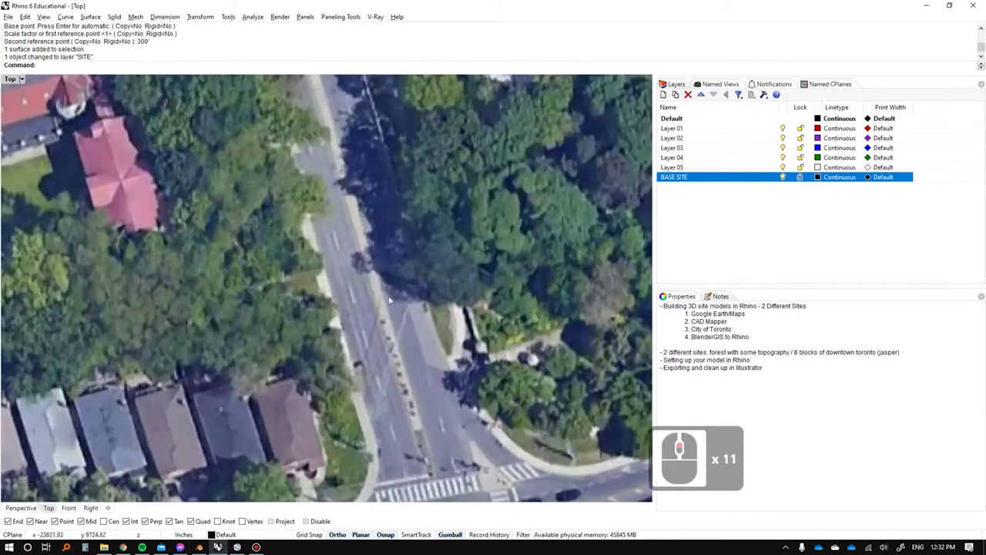
key("ctrl+w")
left_click(423, 290)
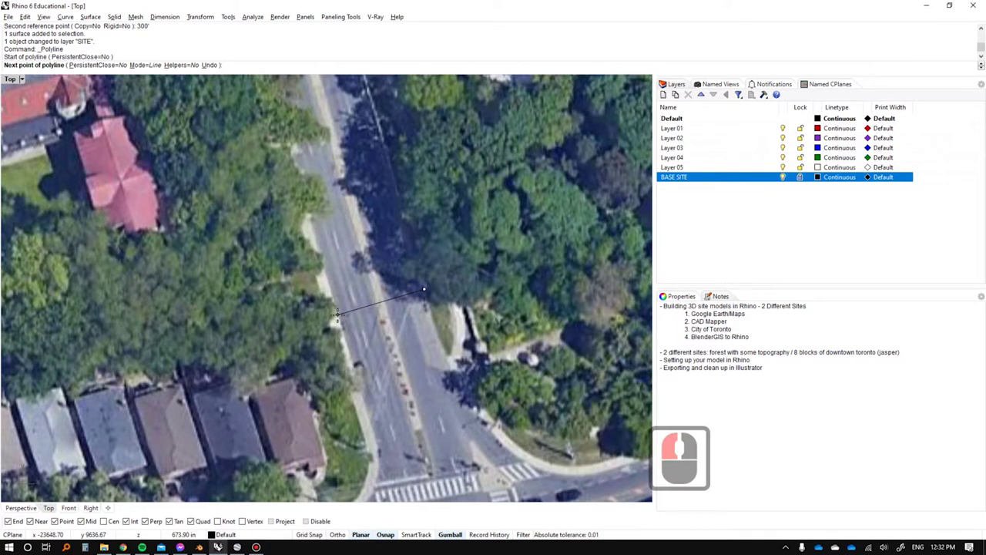
type("!)M")
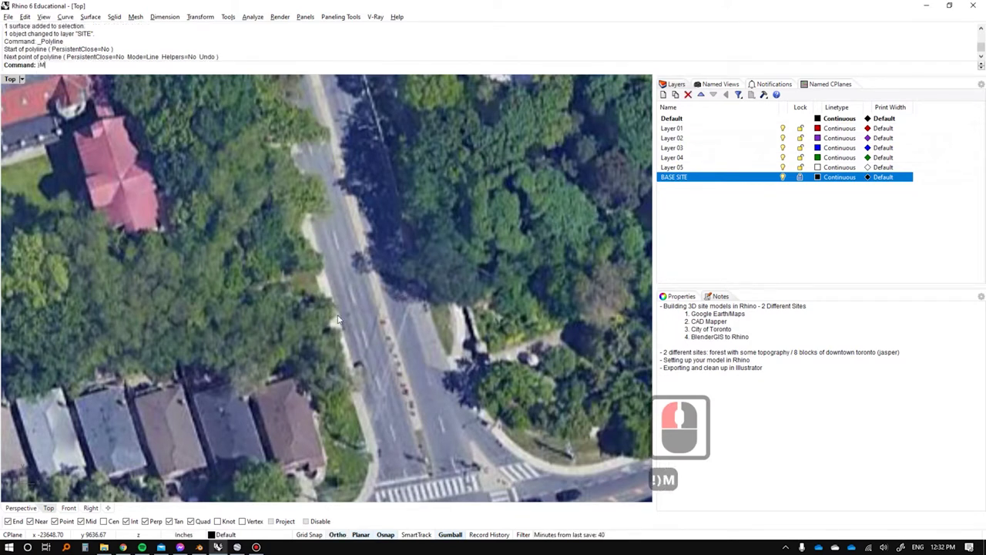
key("Escape")
Draw a 10 m polyline across the road just north of the intersection as a scale check, and delete it.
key("ctrl+w")
left_click(422, 298)
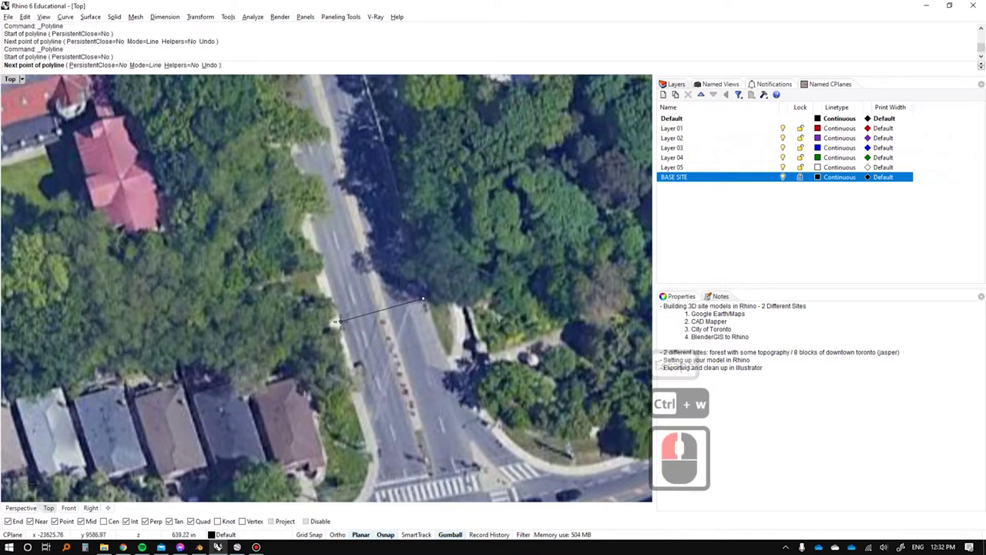
key("Tab")
type("10m")
key("Return")
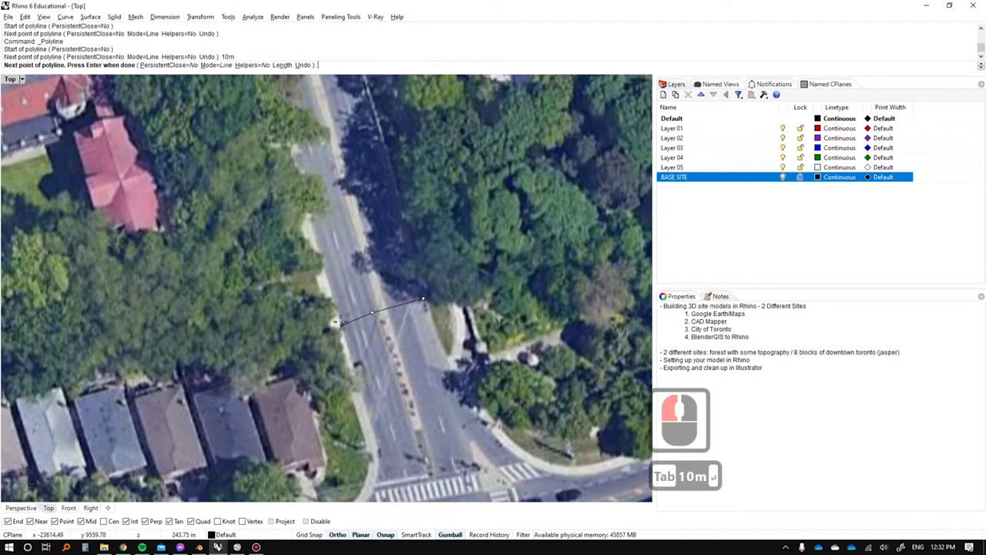
right_click(368, 354)
scroll(370, 356, "down", 8)
left_click(366, 299)
key("Delete")
Draw another 10 m polyline from the curb across the side street beside the lawn as a scale check, and delete it.
scroll(316, 212, "up", 9)
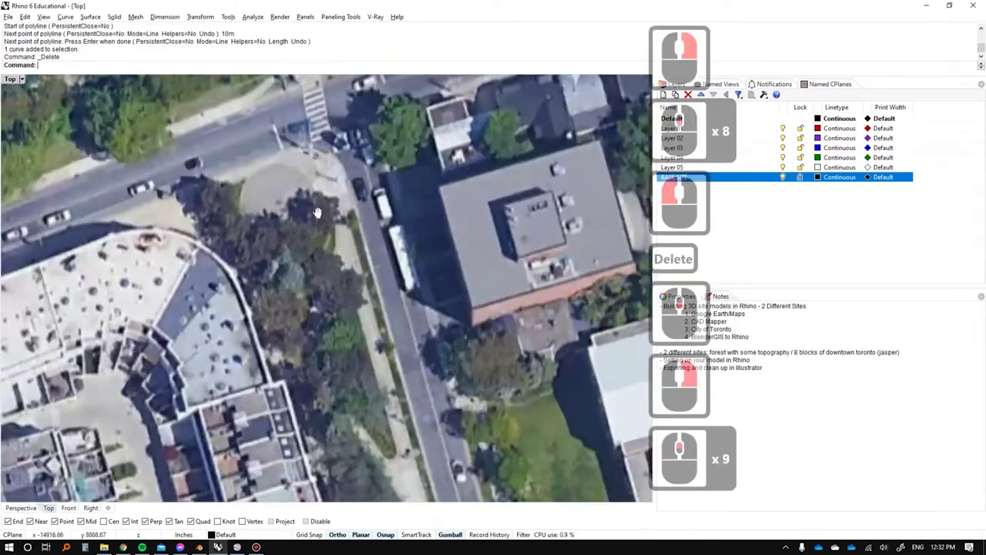
right_click_drag(317, 213, 229, 84)
key("ctrl+w")
scroll(313, 292, "up", 3)
left_click(314, 292)
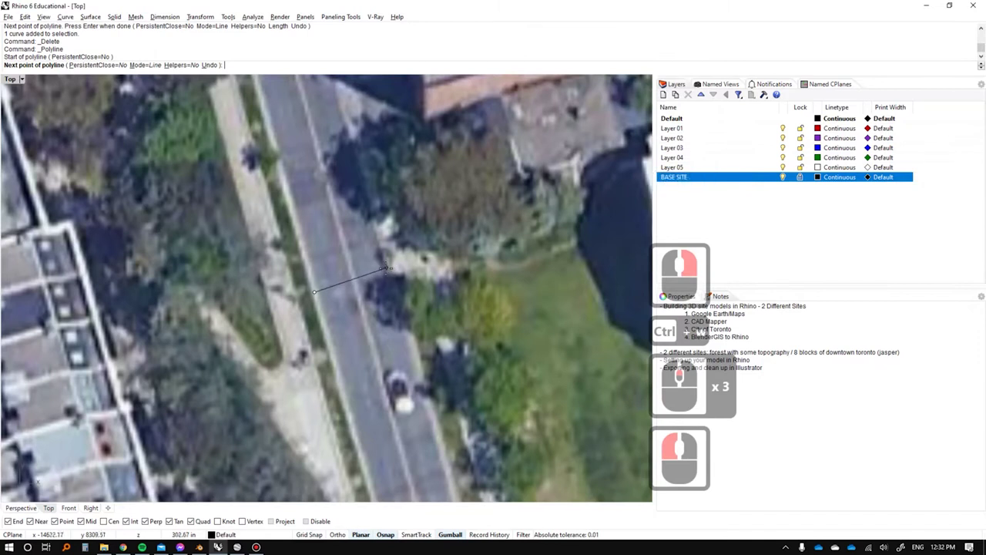
key("Tab")
type("10m")
key("Return")
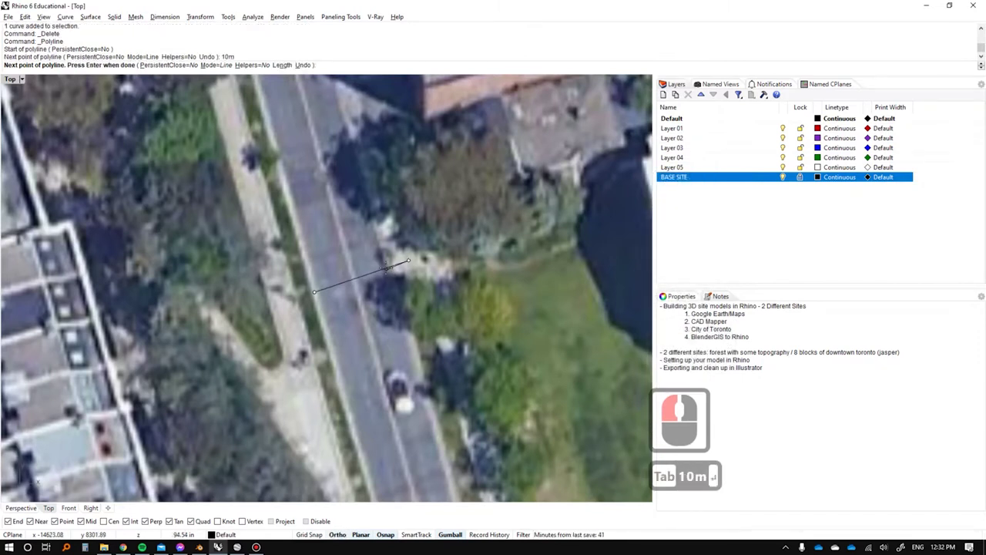
left_click(385, 267)
right_click(385, 267)
left_click(385, 267)
key("Delete")
Switch to Google Maps in Chrome and find Walmer Rd just north of Davenport Rd, west of Casa Loma.
scroll(384, 266, "down", 8)
scroll(360, 267, "down", 7)
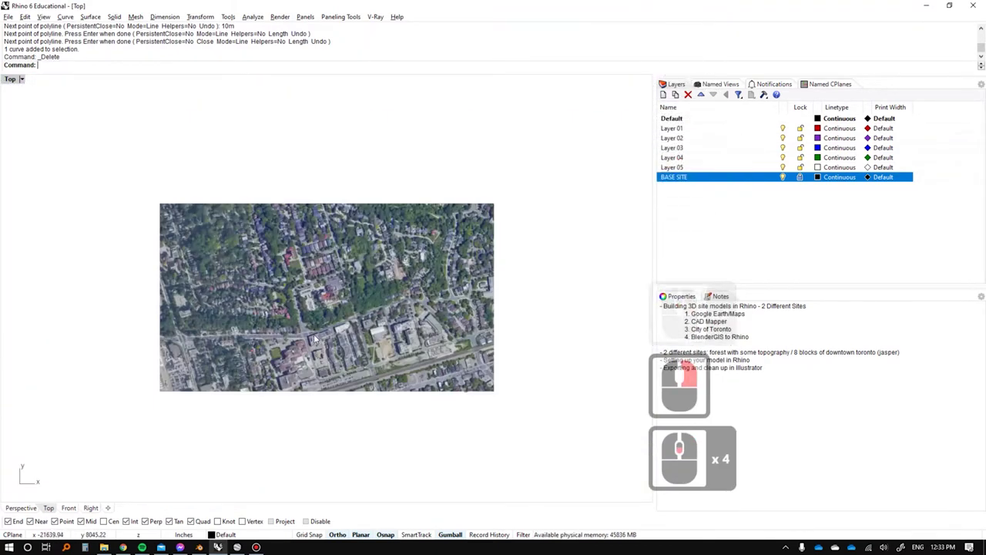
scroll(314, 340, "up", 5)
key("alt+Tab")
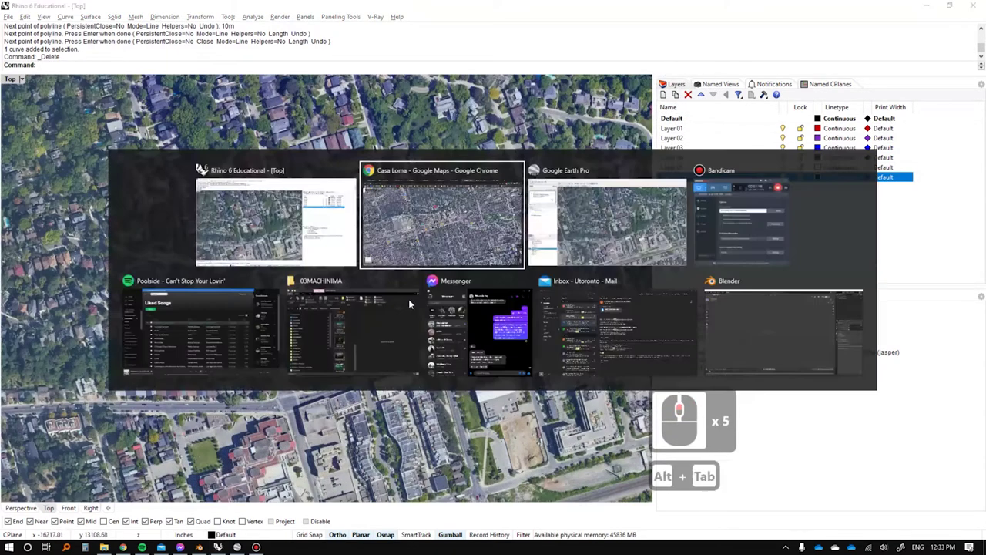
left_click(451, 233, "alt")
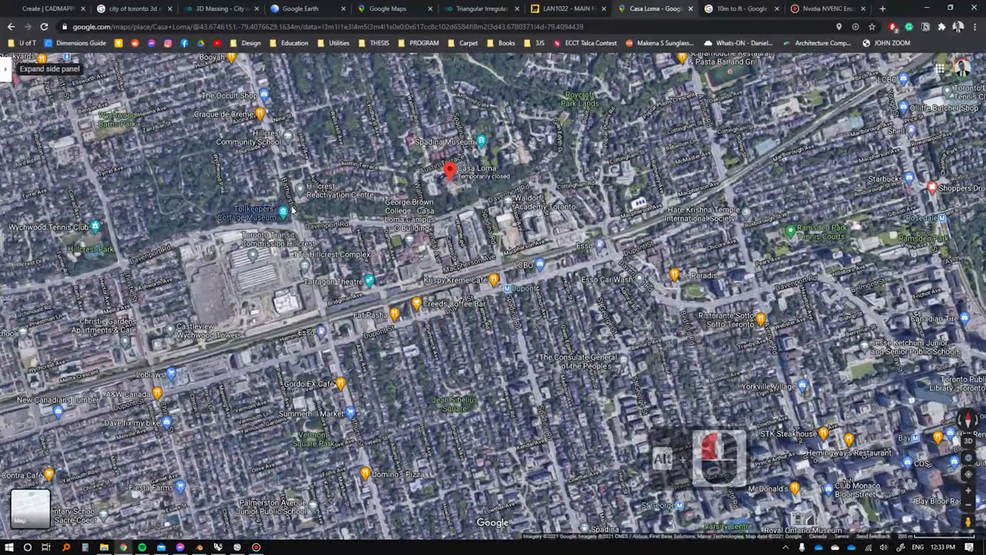
left_click_drag(390, 208, 433, 276)
scroll(434, 276, "up", 13)
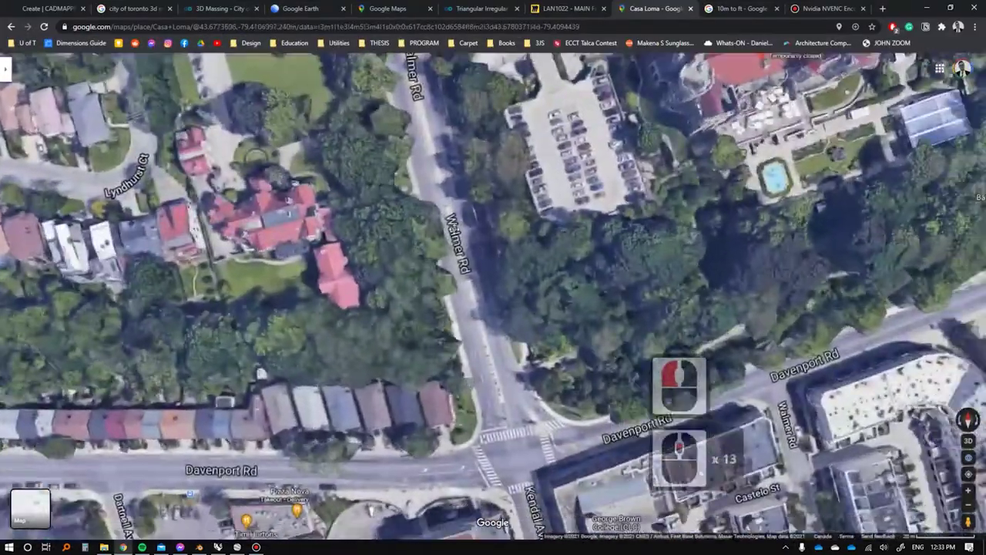
left_click_drag(487, 251, 467, 244)
Measure the distance across Walmer Rd on the map, from the east tree edge to the west side.
right_click(467, 242)
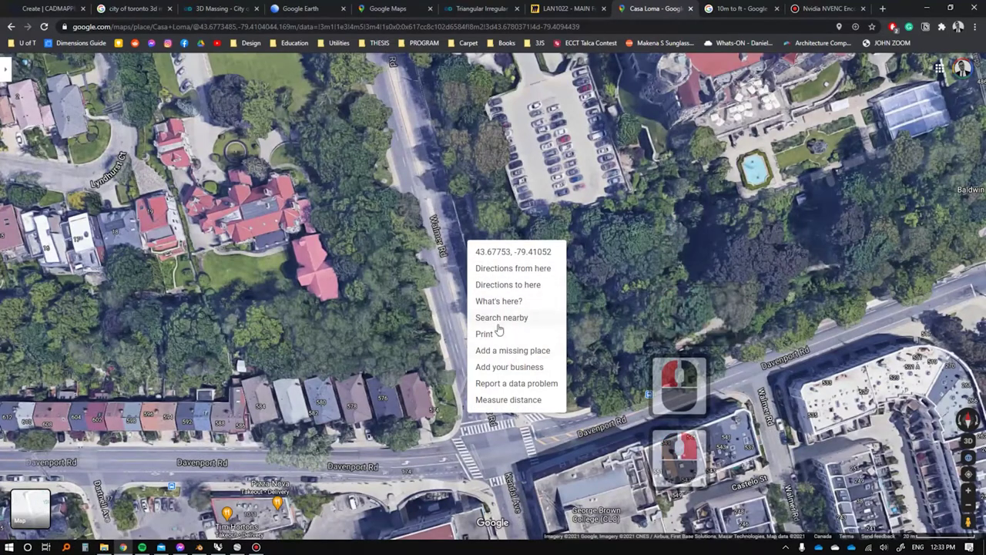
left_click(522, 399)
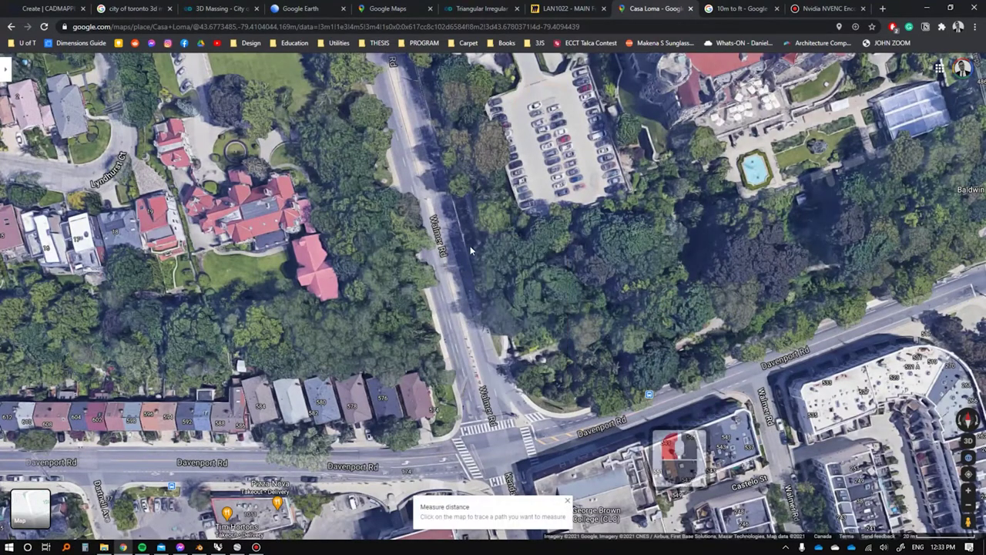
left_click(467, 250)
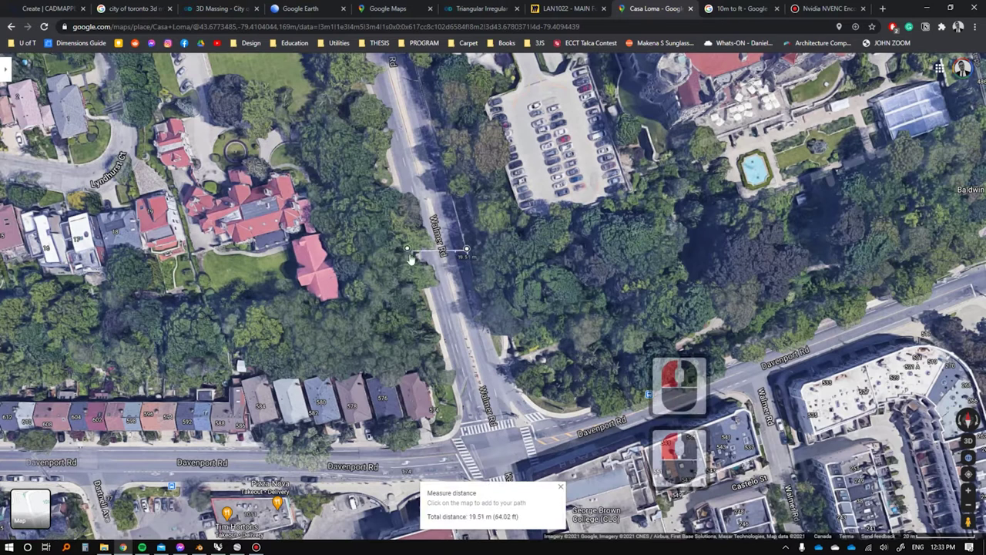
left_click(411, 262)
left_click_drag(419, 267, 417, 267)
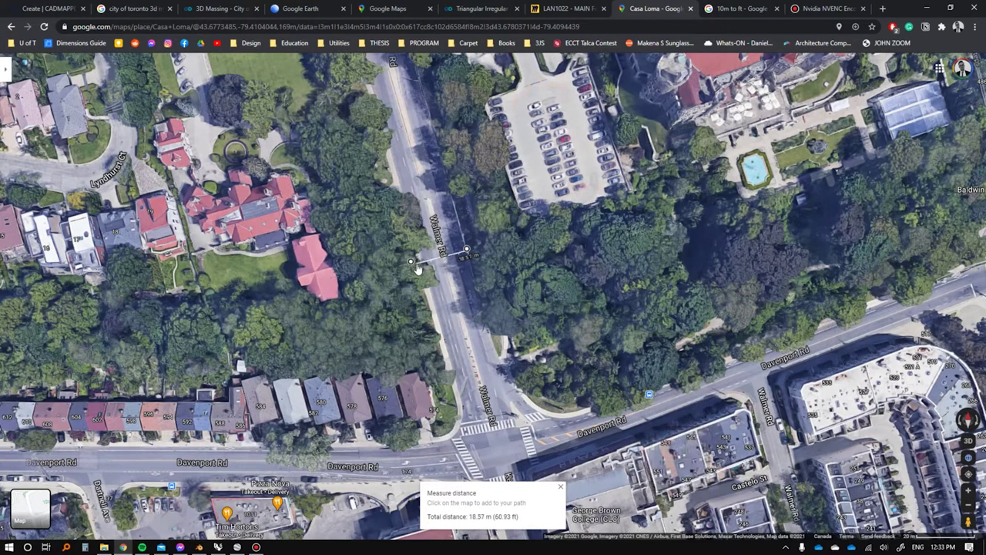
Switch back to Rhino, draw a 20 m polyline across the same stretch of Walmer Rd as a scale check, and delete it.
key("alt+Tab")
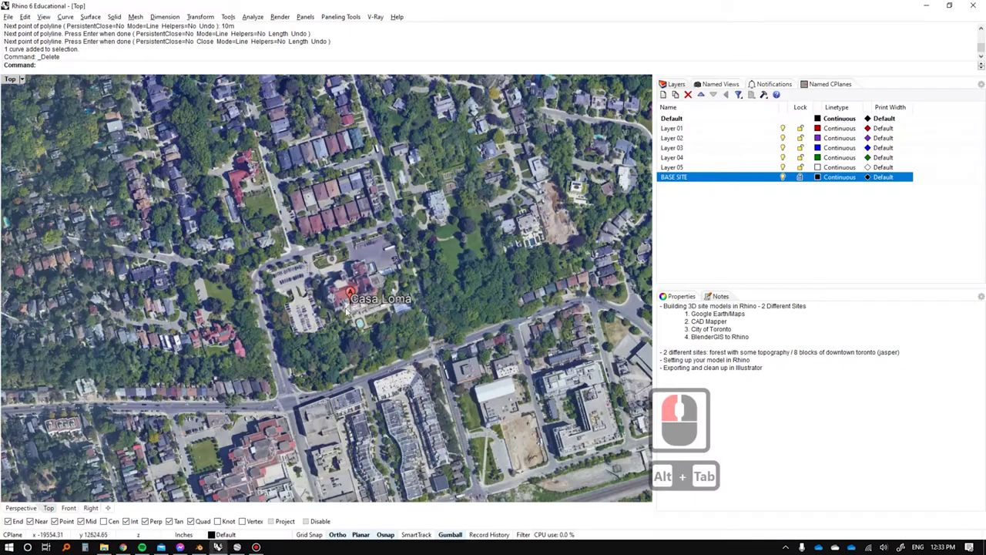
scroll(448, 277, "up", 9)
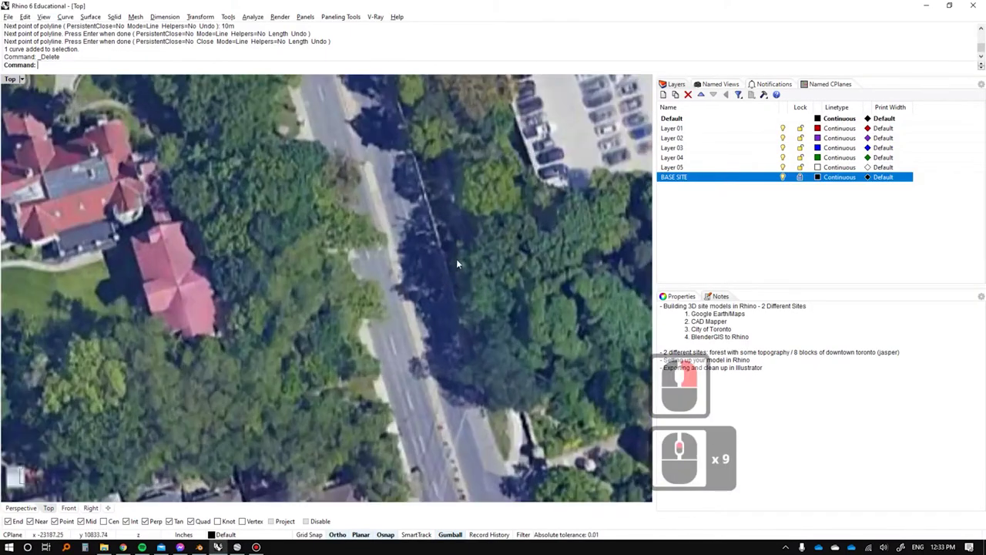
key("ctrl+w")
left_click(445, 265)
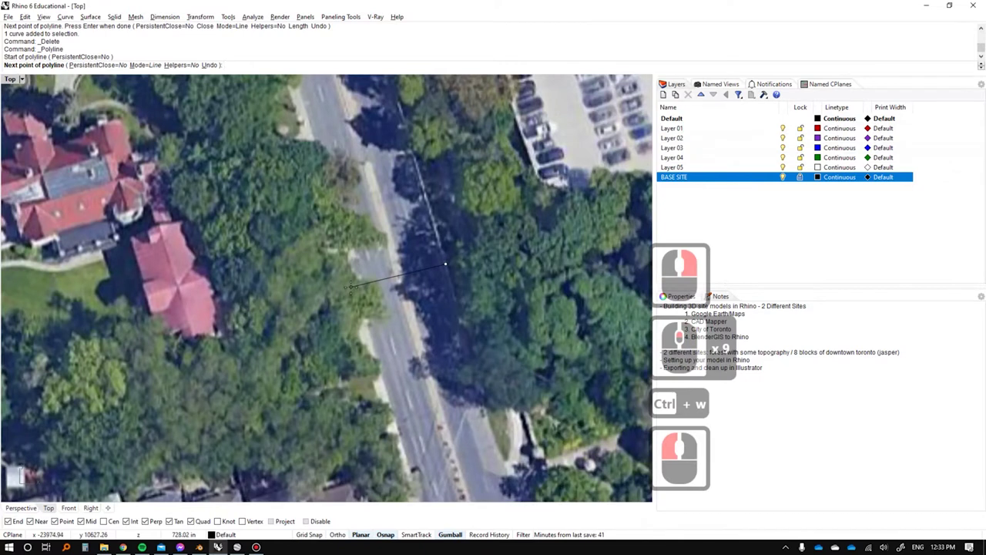
key("Tab")
type("20m")
key("Return")
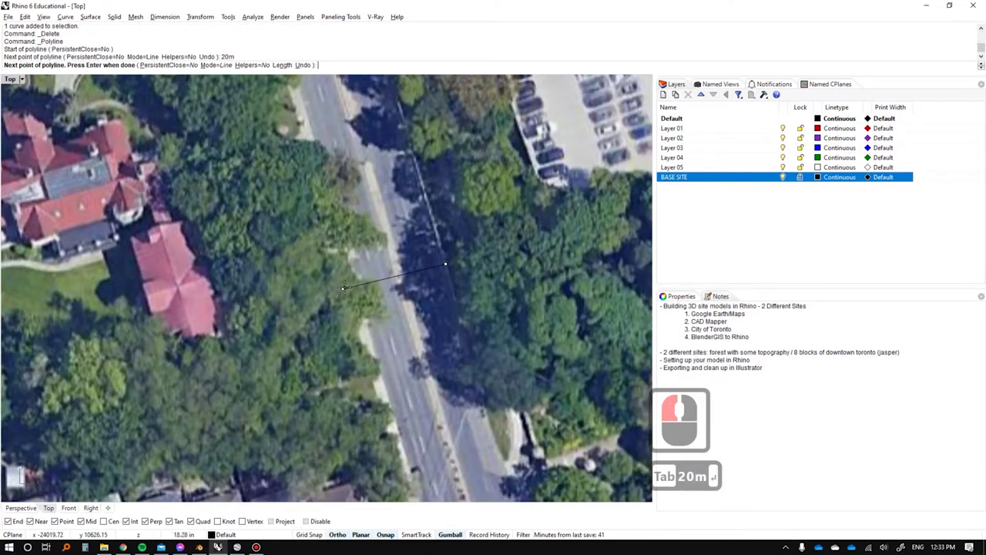
right_click(344, 287)
left_click(393, 276)
key("Delete")
scroll(404, 304, "down", 13)
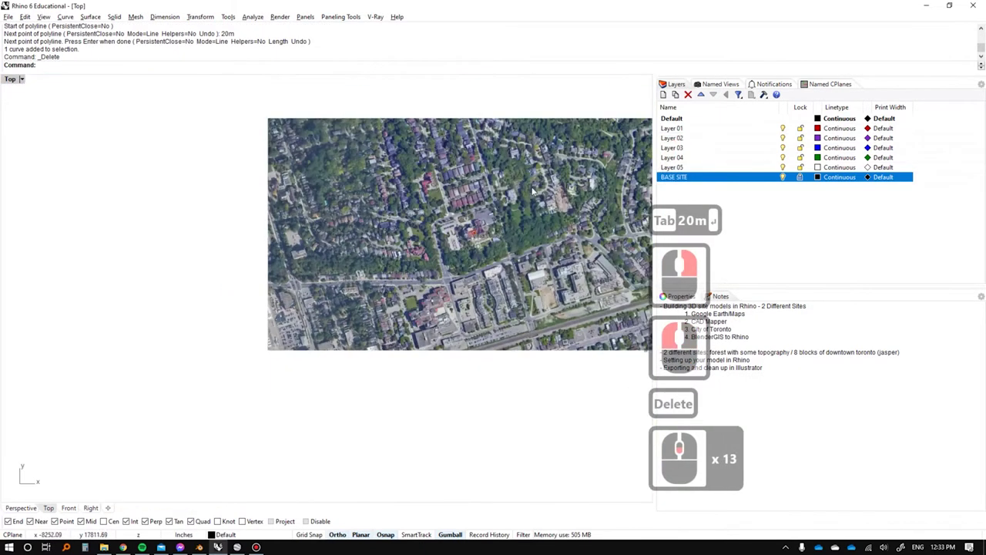
right_click_drag(532, 191, 408, 215)
scroll(347, 248, "up", 3)
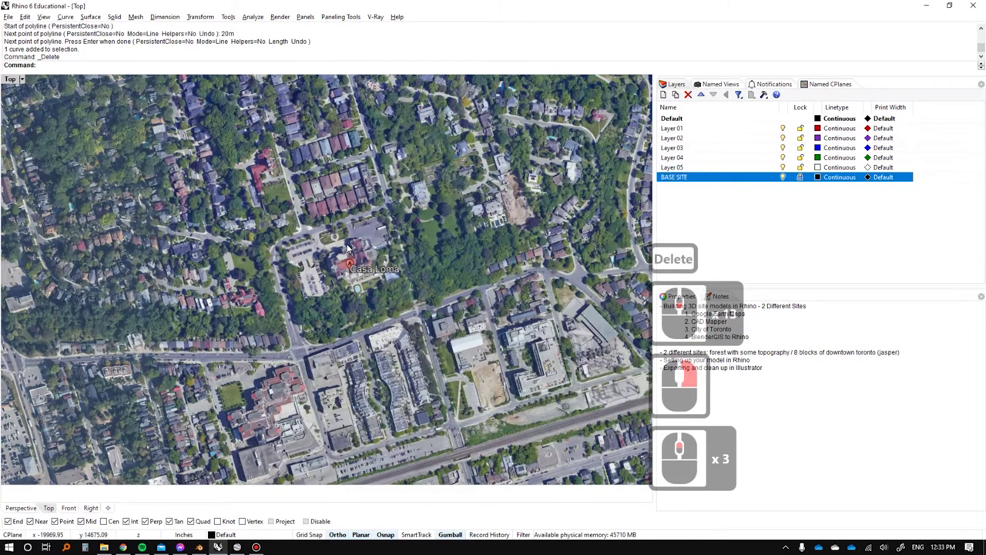
right_click_drag(349, 246, 346, 293)
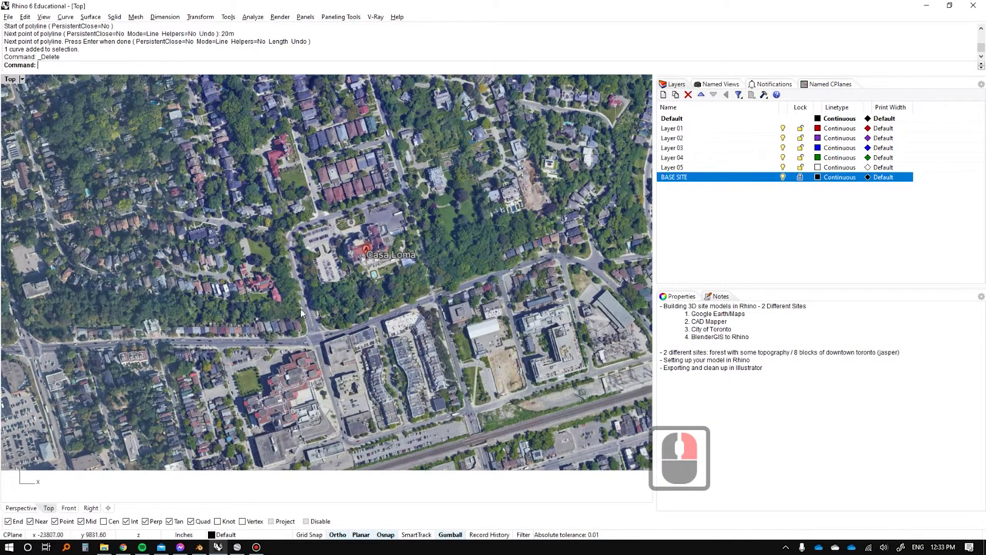
scroll(302, 309, "down", 3)
scroll(301, 308, "up", 3)
scroll(316, 326, "down", 3)
middle_click_drag(318, 336, 409, 189)
right_click_drag(410, 190, 362, 266, "ctrl+shift")
key("Home")
Trace the roof of the southwest corner house in the block north of Casa Loma with a 3Point rectangle.
scroll(325, 254, "up", 3)
scroll(325, 255, "up", 5)
type("rec")
key("Return")
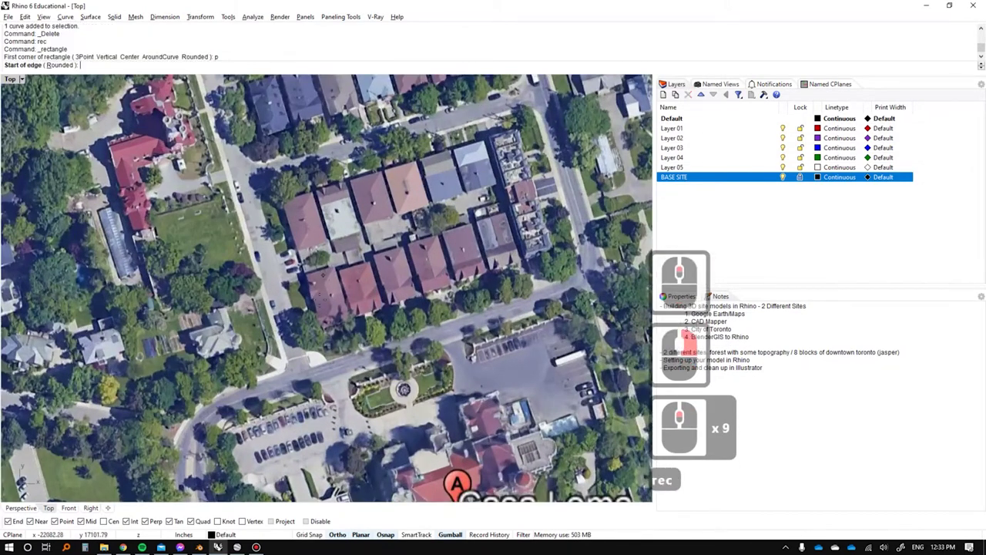
type("p")
key("Return")
scroll(316, 254, "up", 4)
left_click(282, 241)
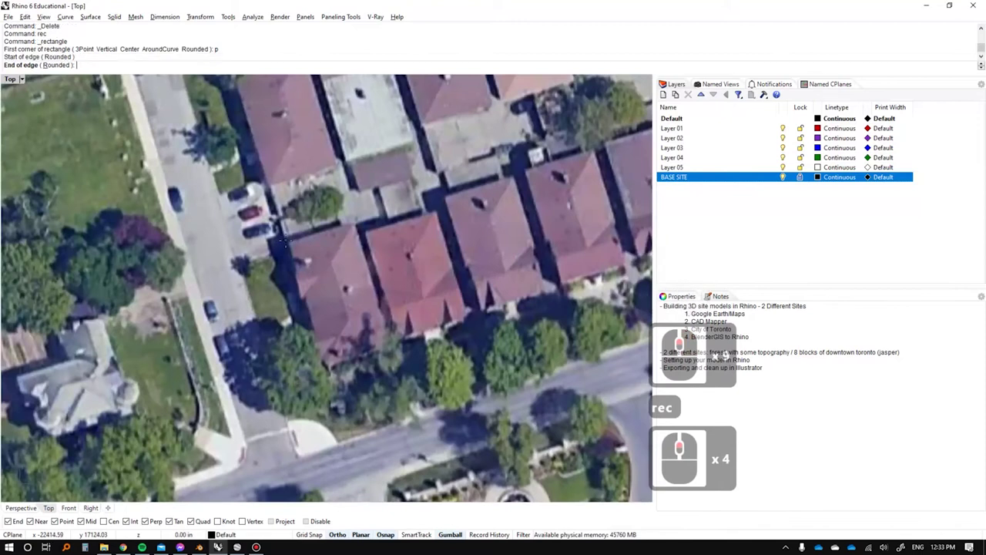
left_click(353, 218, "shift")
left_click(395, 341, "shift")
Rotate the roof rectangle slightly about its northwest corner to follow the roof edges.
left_click(388, 321)
type("r")
key("Return")
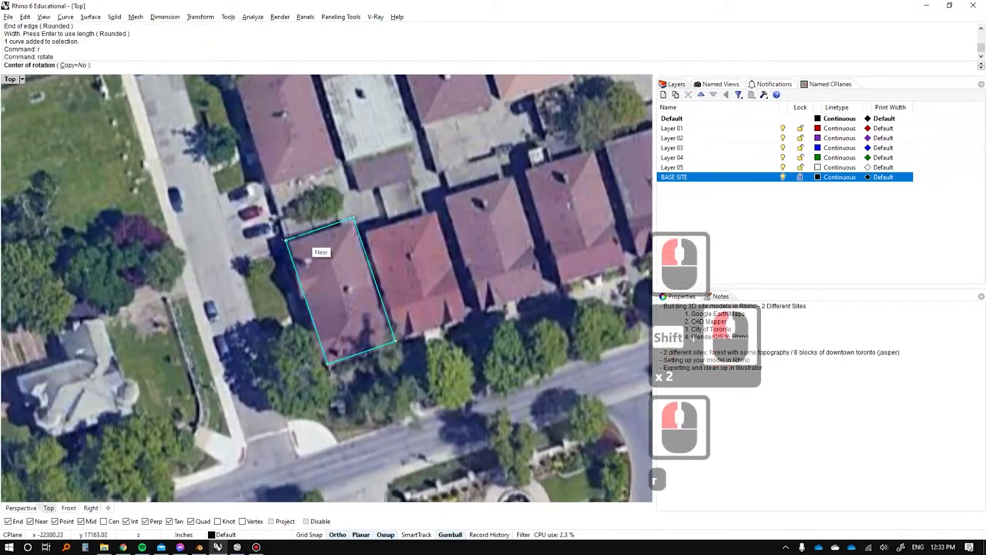
left_click(286, 240)
left_click(353, 218, "shift")
left_click(358, 224)
key("Escape")
key("Escape")
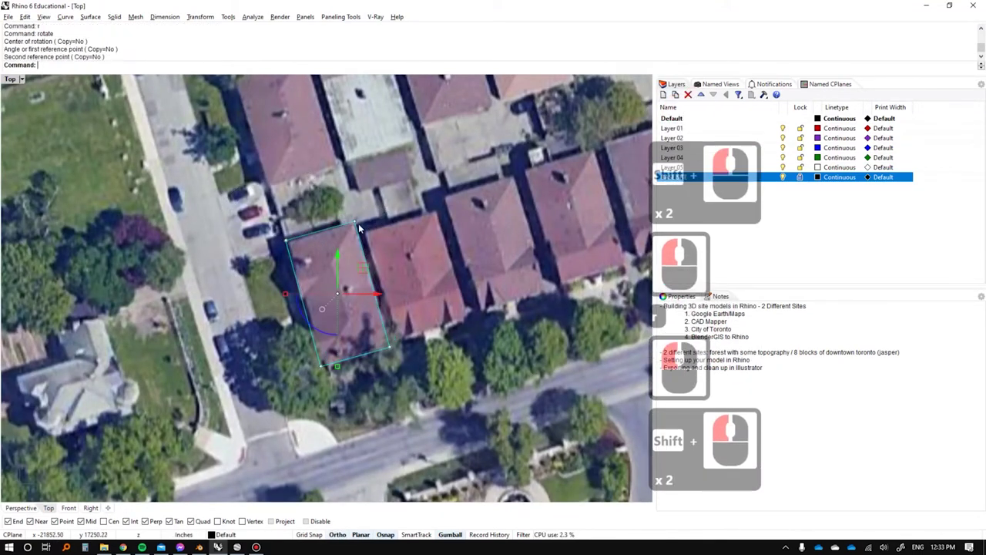
Delete the traced rectangle from the corner house's roof.
scroll(375, 253, "down", 8)
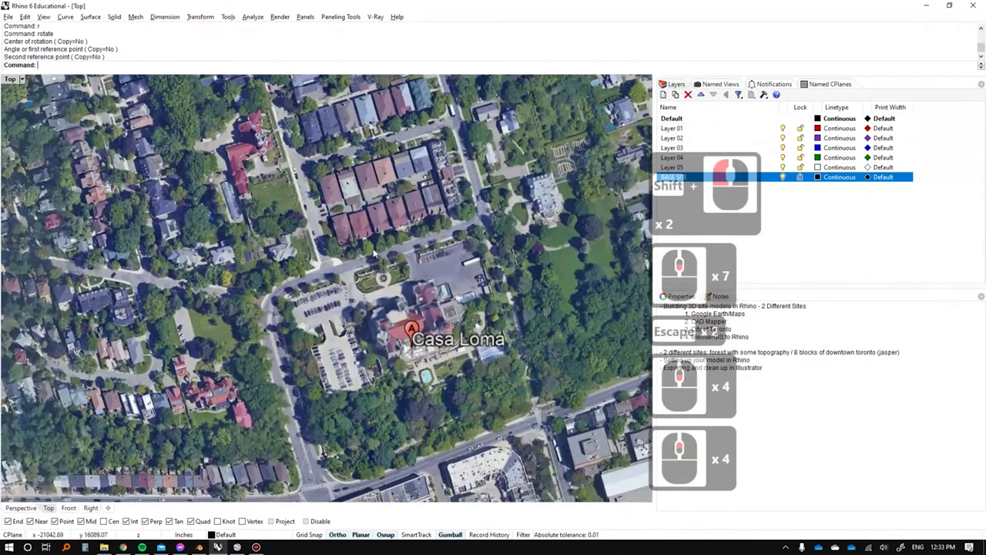
left_click(343, 245)
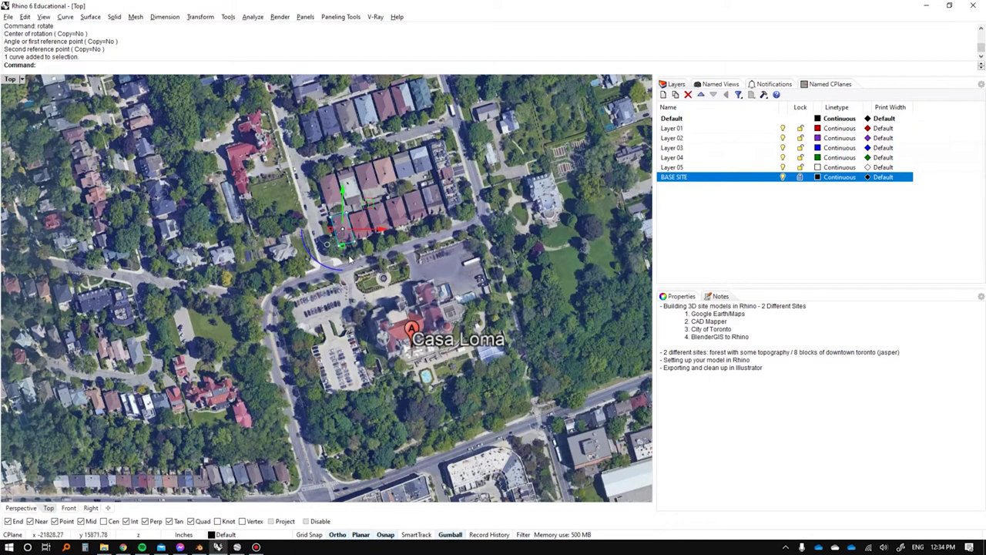
left_click(406, 270)
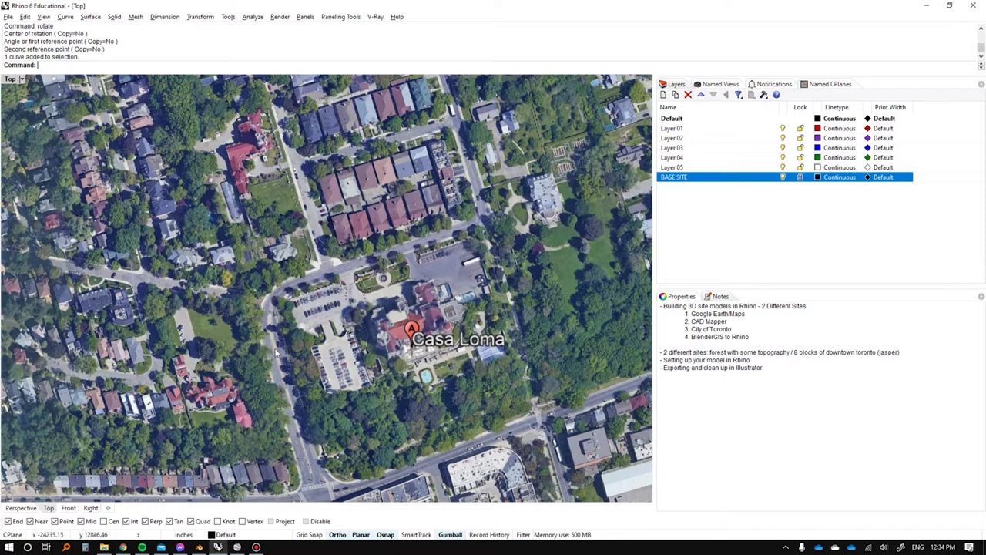
left_click(378, 223)
left_click(317, 249)
key("Delete")
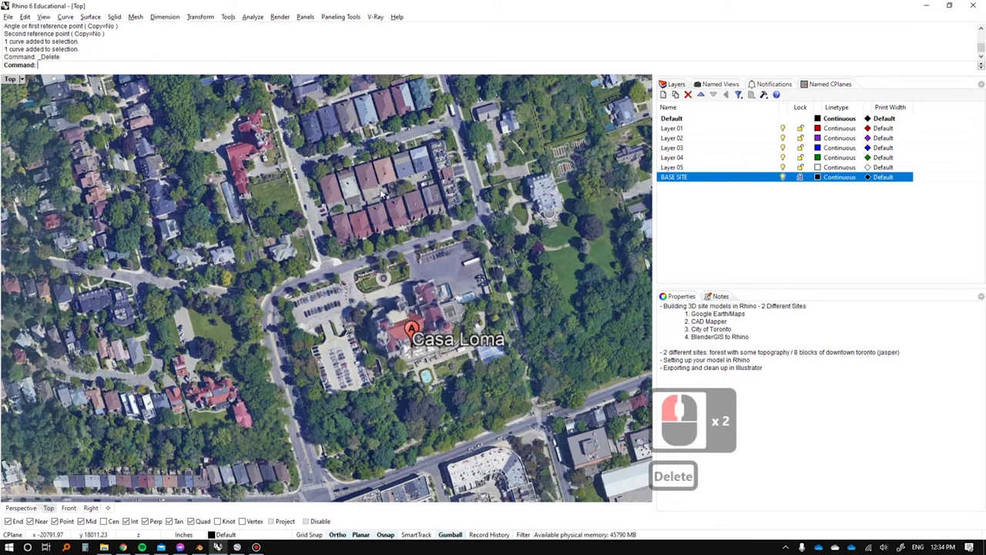
scroll(300, 248, "down", 3)
scroll(325, 363, "up", 4)
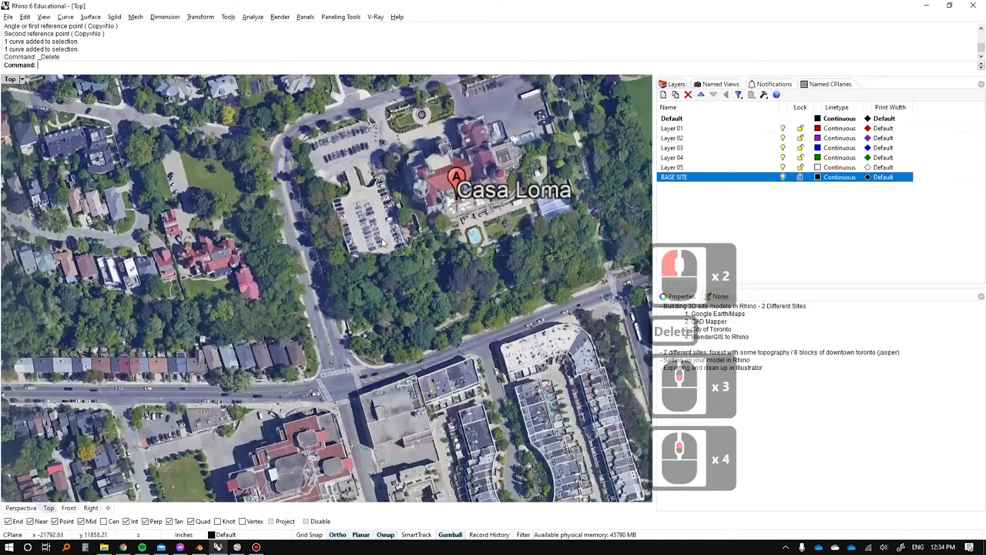
right_click_drag(364, 175, 347, 316)
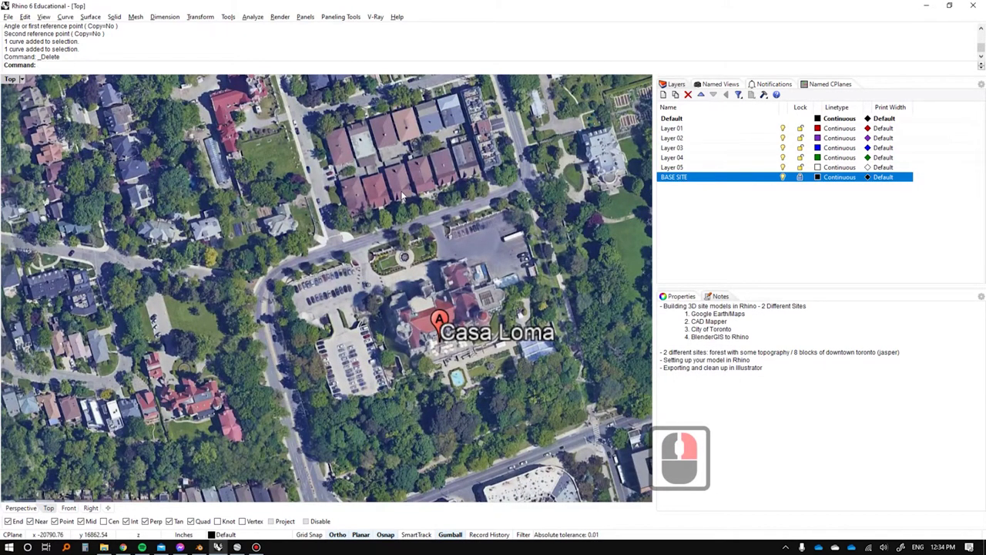
scroll(401, 198, "down", 2)
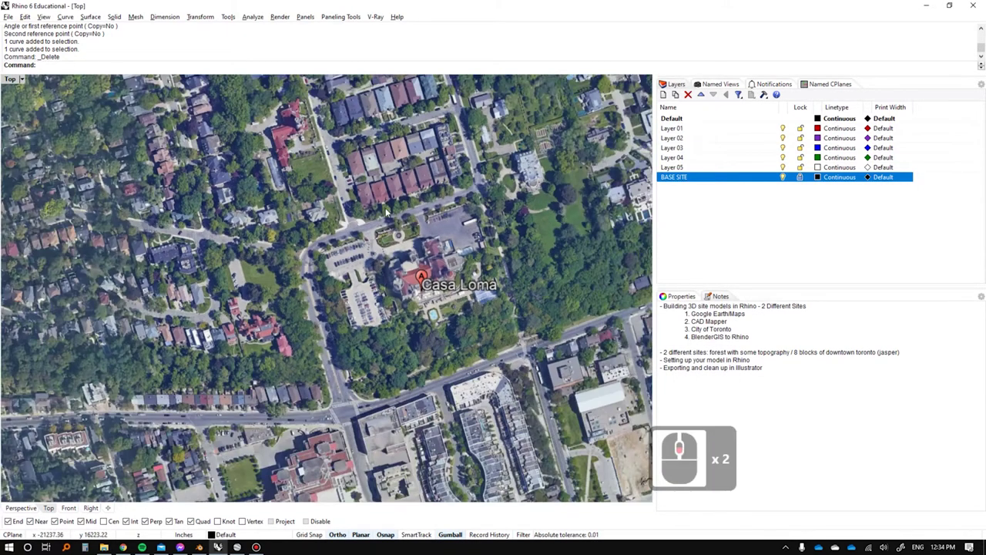
Rename Layer 01 as ROADS and make it the current layer.
scroll(344, 378, "up", 3)
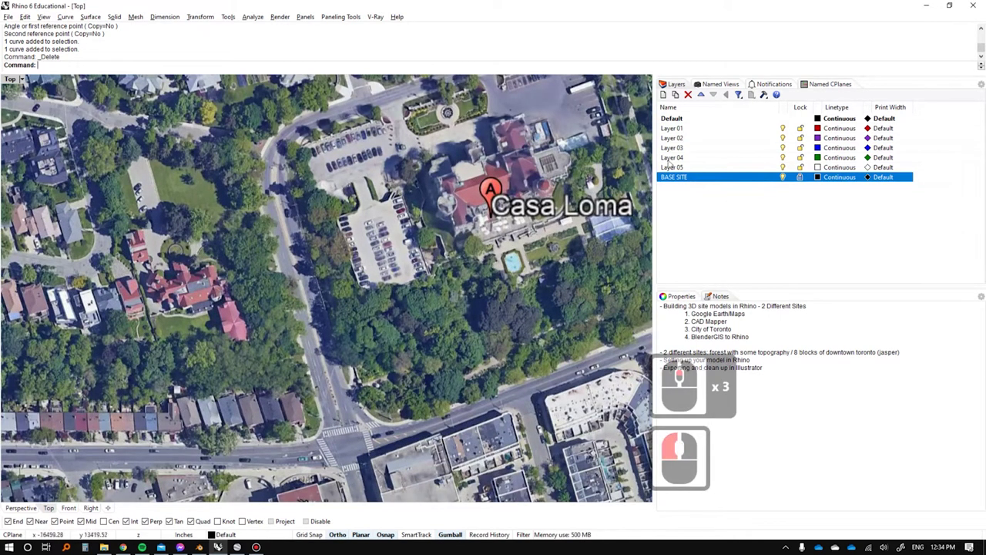
double_click(683, 129)
type("ROADS")
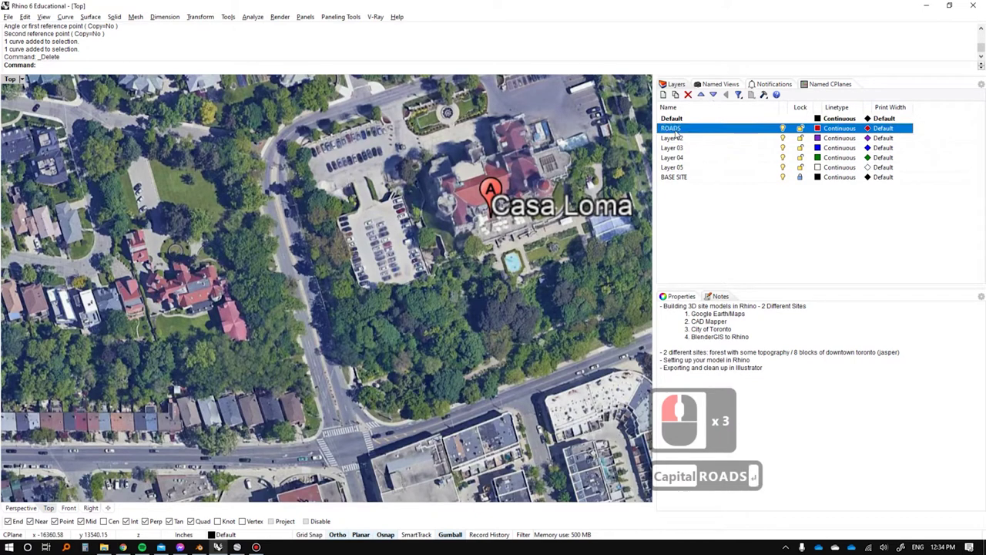
double_click(710, 130)
Trace the road around Casa Loma with a four-point polyline, from the southwest intersection through both bends and up the northeast street.
key("ctrl+w")
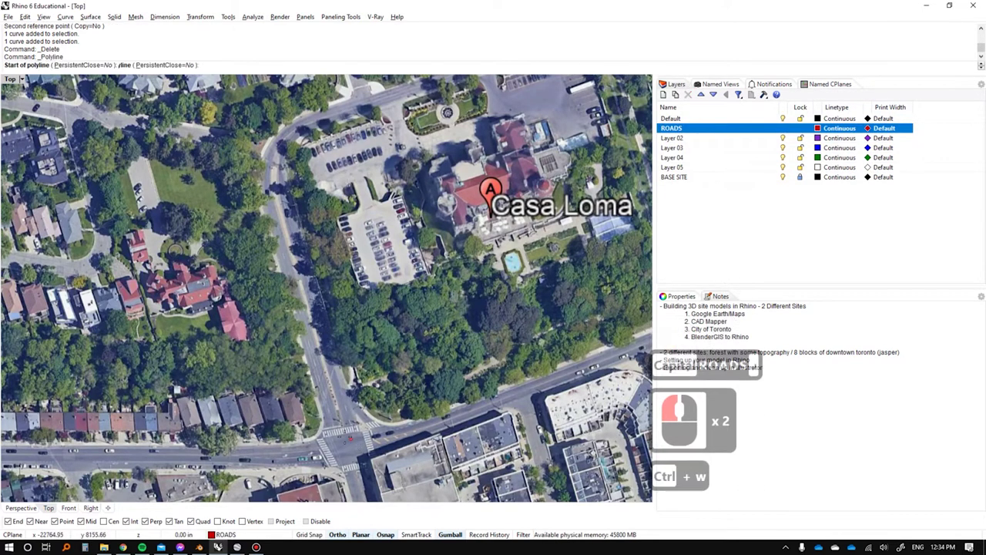
left_click(267, 143)
left_click(262, 141, "shift")
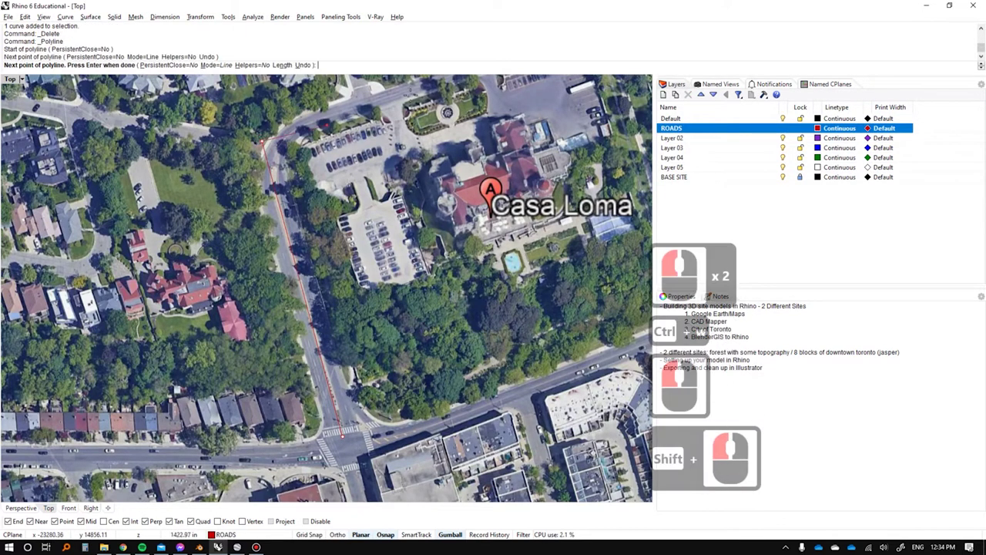
right_click_drag(262, 142, 185, 255, "shift")
left_click(530, 137)
right_click_drag(530, 137, 542, 291, "shift")
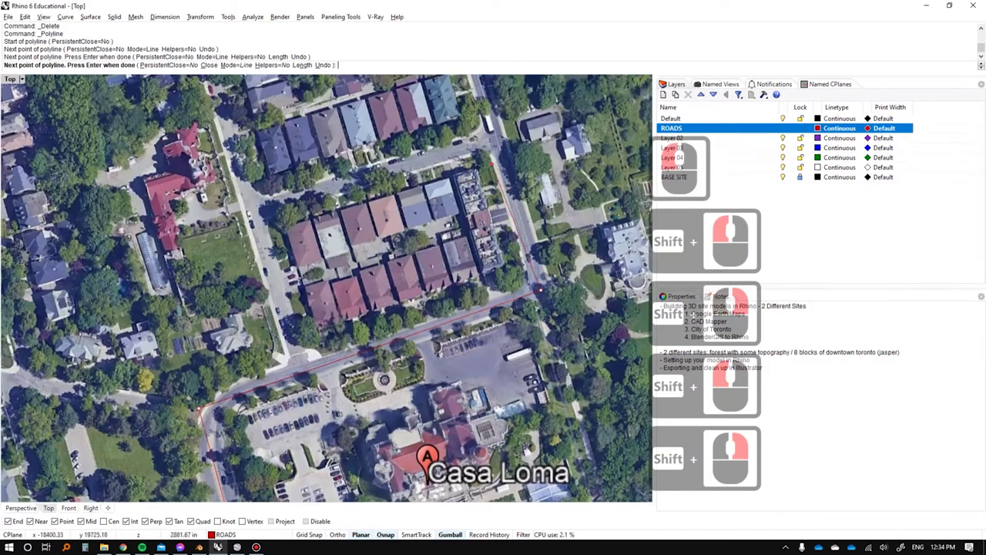
left_click(484, 110, "shift")
right_click(462, 165, "shift")
Try to fillet the road line's corner northwest of Casa Loma with radius 3, check the corner closely, and undo the fillet.
right_click_drag(371, 349, 421, 209)
type("fi")
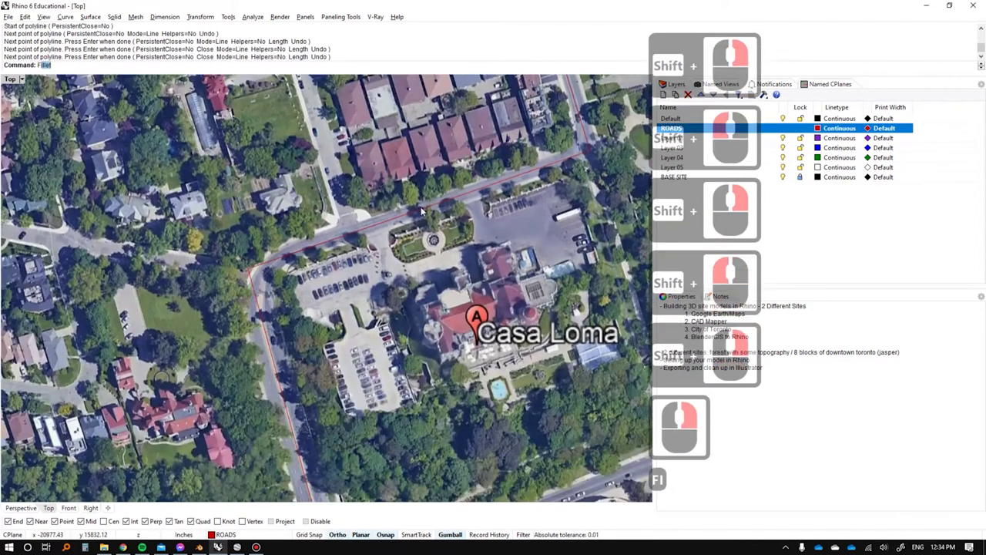
key("Return")
type("3")
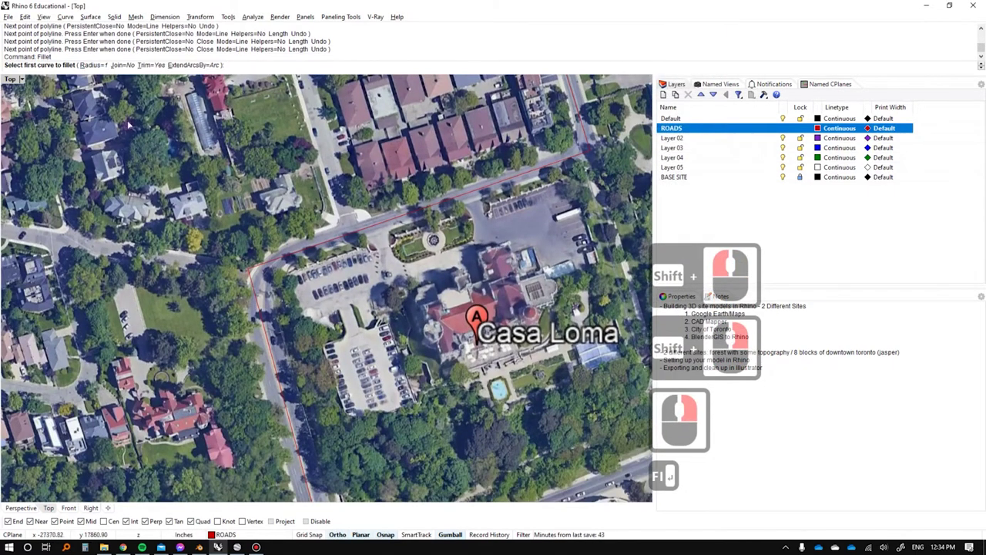
key("Return")
scroll(253, 281, "up", 2)
left_click(253, 281)
left_click(262, 261)
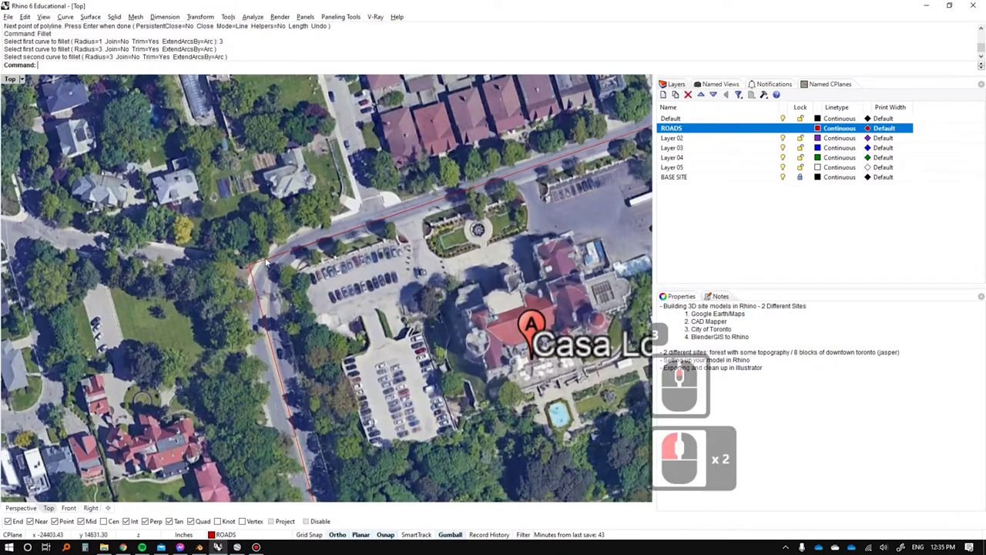
key("Escape")
key("Escape")
scroll(279, 283, "up", 11)
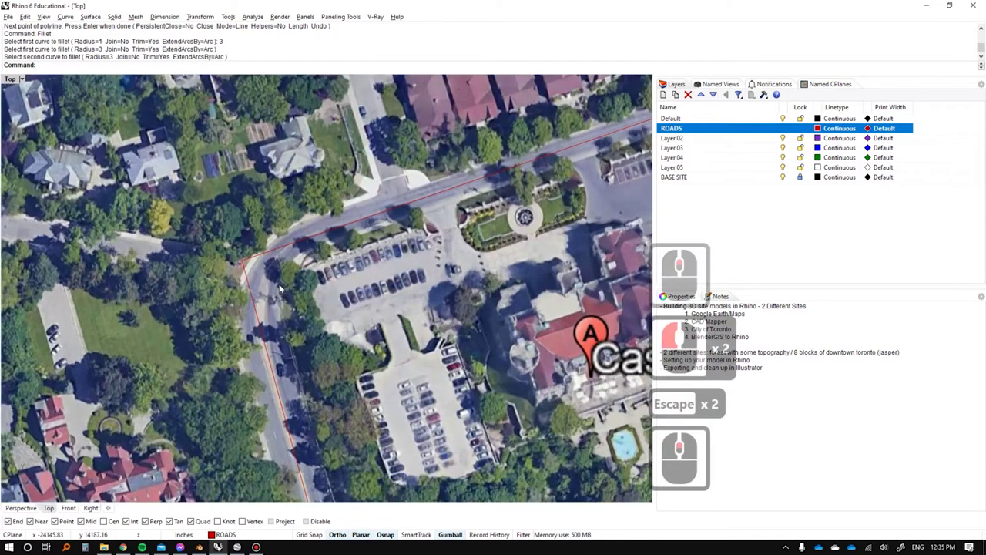
scroll(239, 208, "down", 7)
scroll(307, 225, "up", 13)
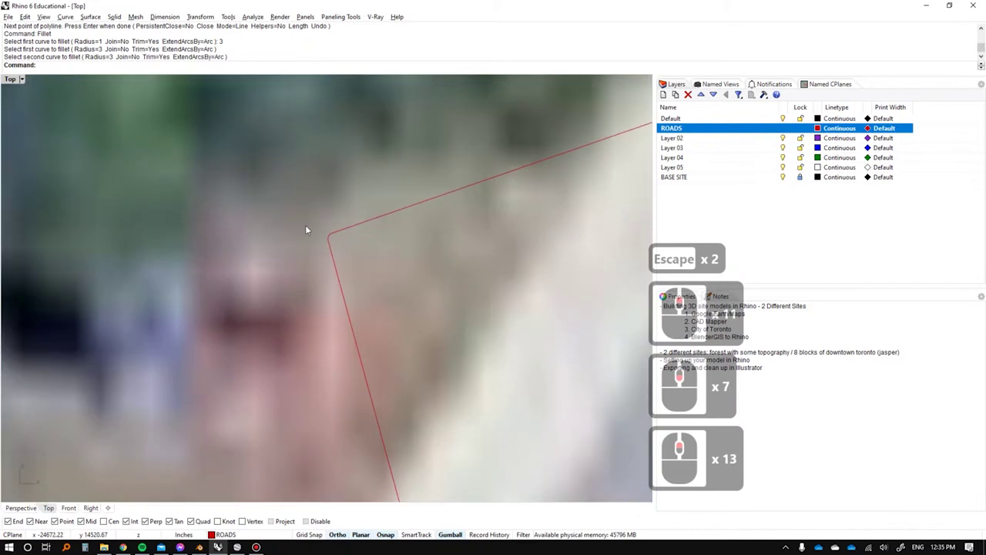
key("ctrl+z")
Try a radius of 10 for the fillet on the road line's northwest corner and undo it.
scroll(309, 257, "down", 16)
key("Escape")
type("fi")
key("Return")
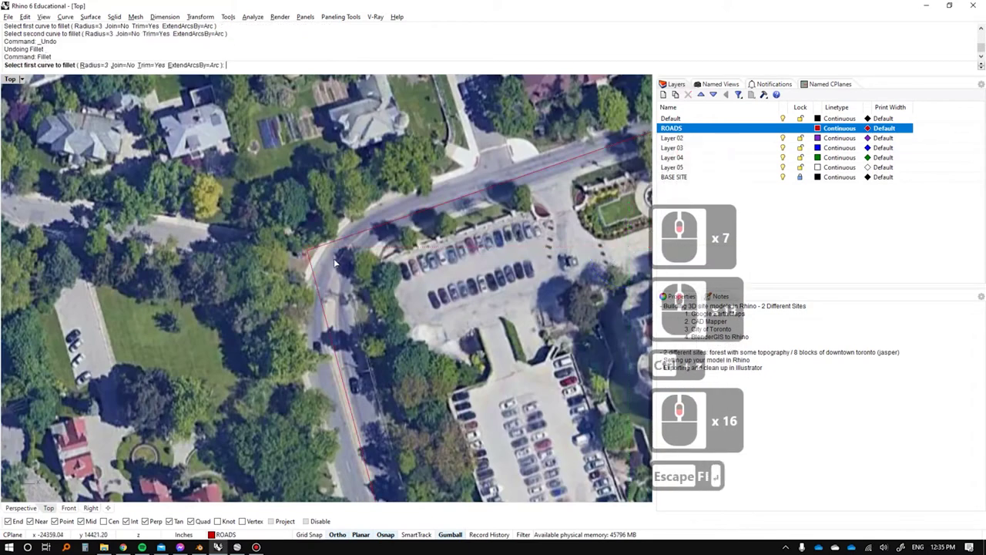
type("10")
key("Return")
left_click(314, 273)
left_click(324, 245)
left_click(326, 245)
key("ctrl+z")
left_click(322, 261)
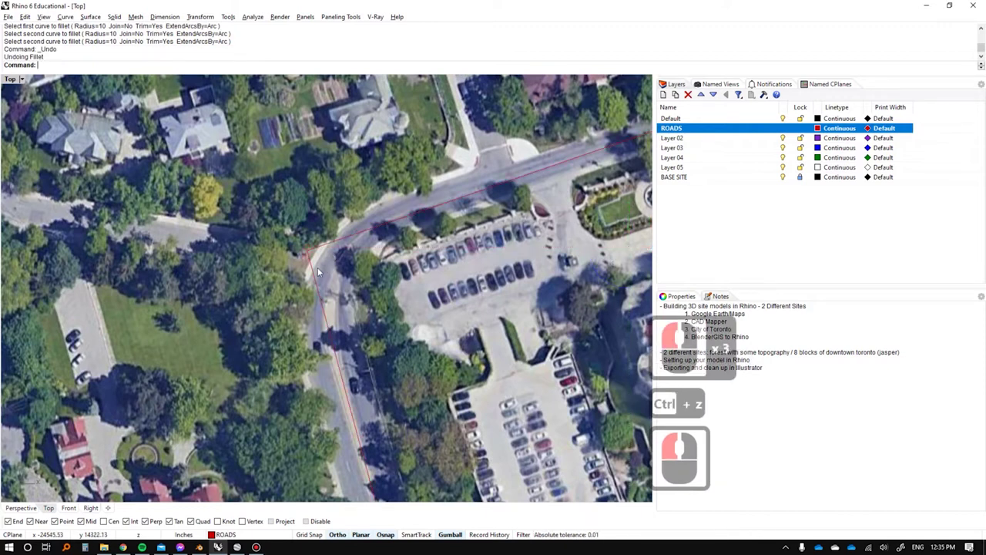
Try a 5 m fillet radius on the road line's northwest corner and undo it.
right_click(318, 269)
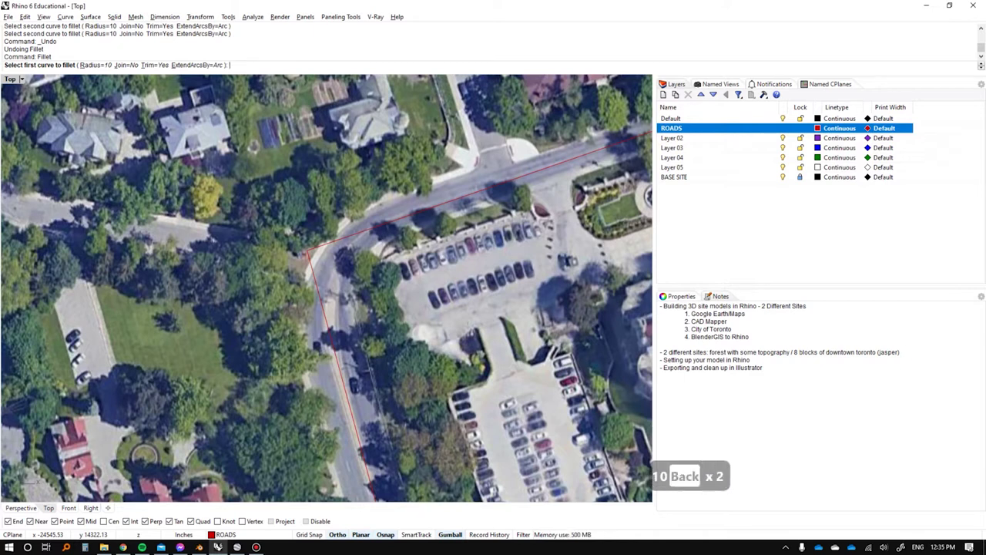
type("5M")
key("Return")
left_click(310, 264)
left_click(319, 247)
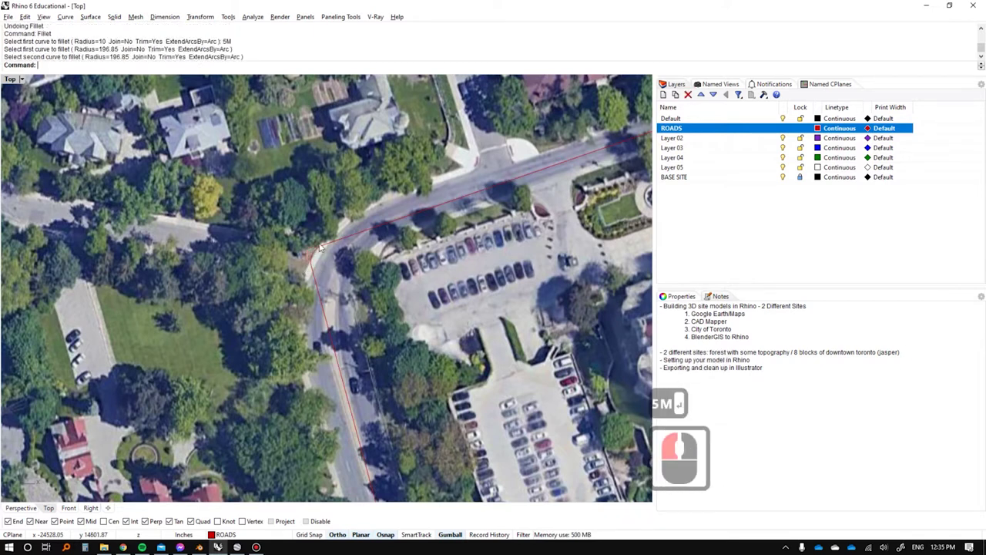
key("ctrl+z")
Try a 10 m fillet radius on the road line's northwest corner and undo it.
right_click(334, 256)
type("10M")
key("Return")
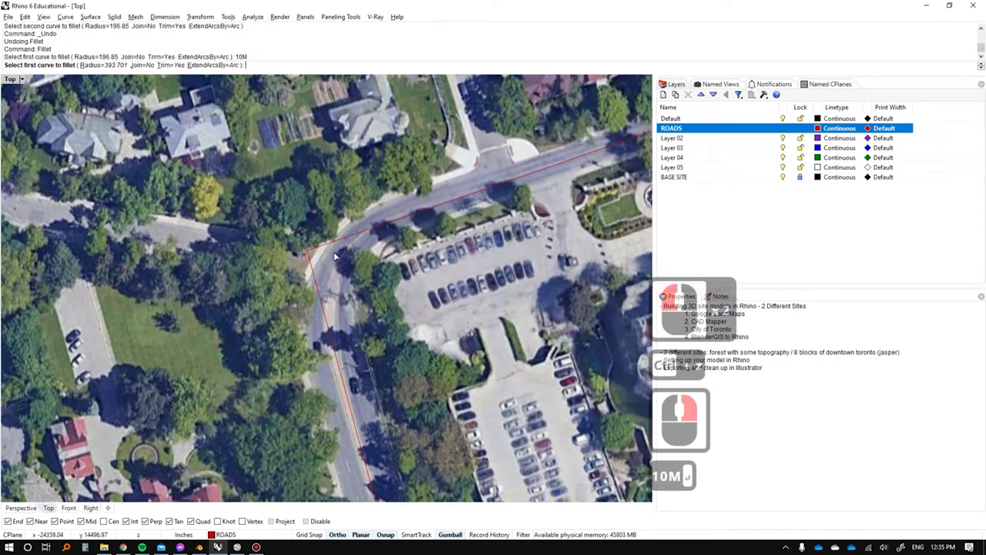
left_click(338, 235)
left_click(338, 238)
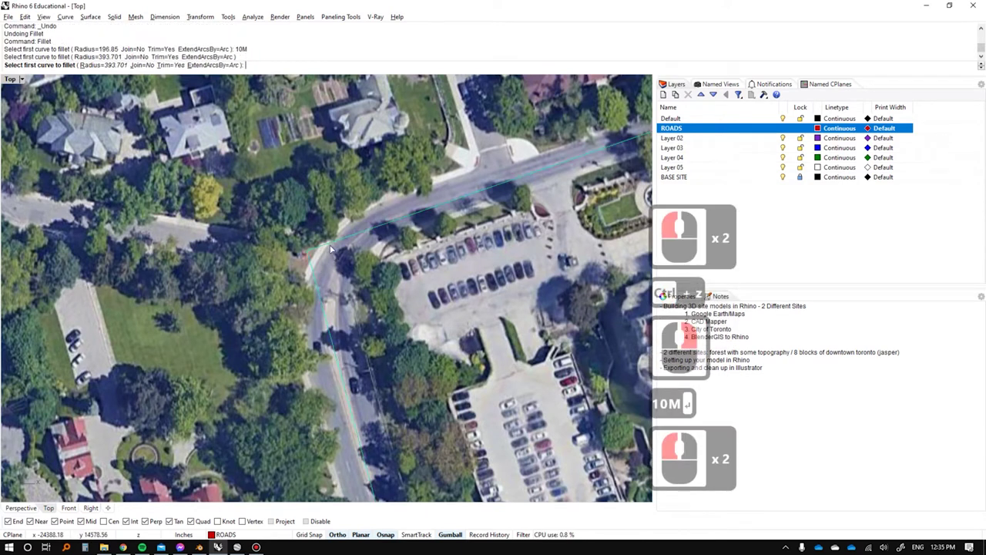
left_click(320, 302)
key("ctrl+z")
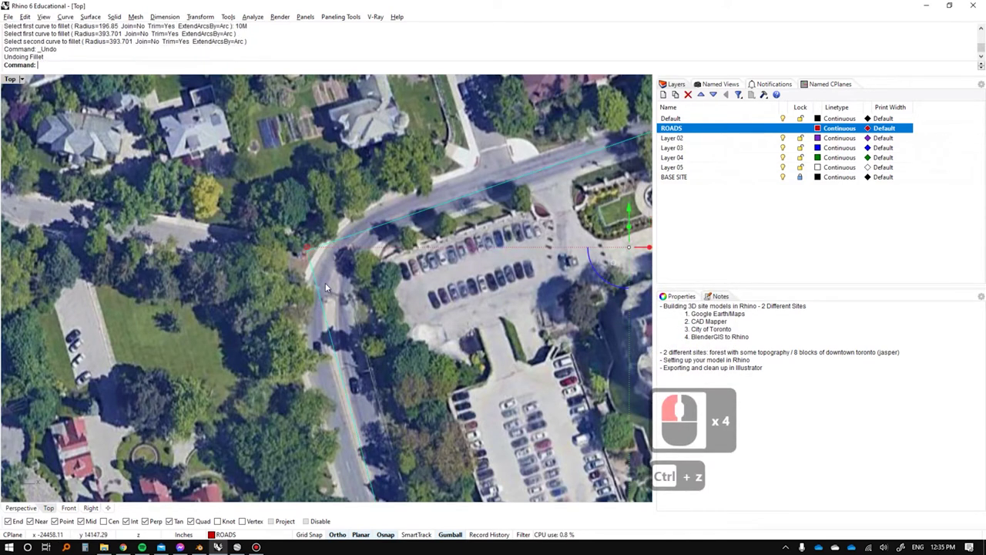
Fillet the road line's northwest corner with a 20 m radius.
key("Return")
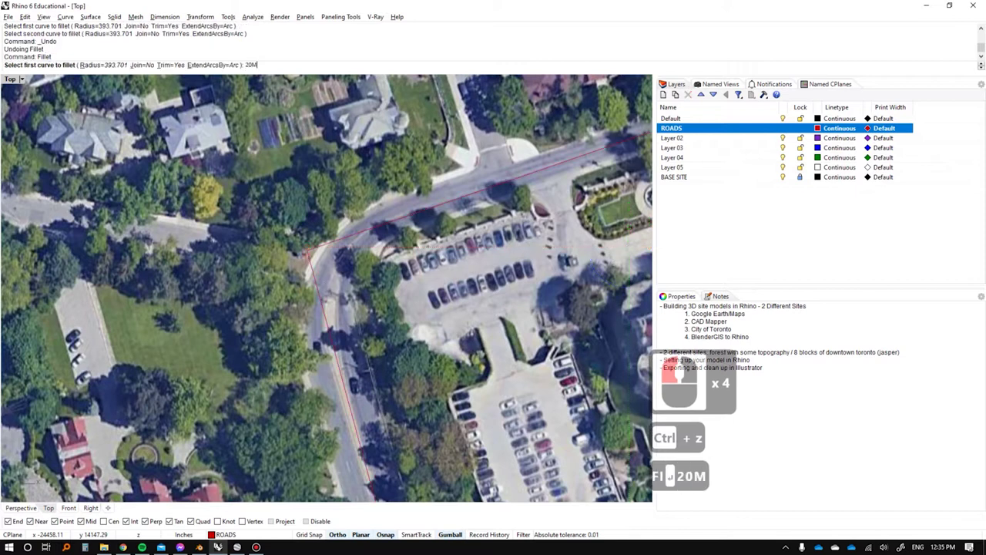
key("Return")
left_click(321, 296)
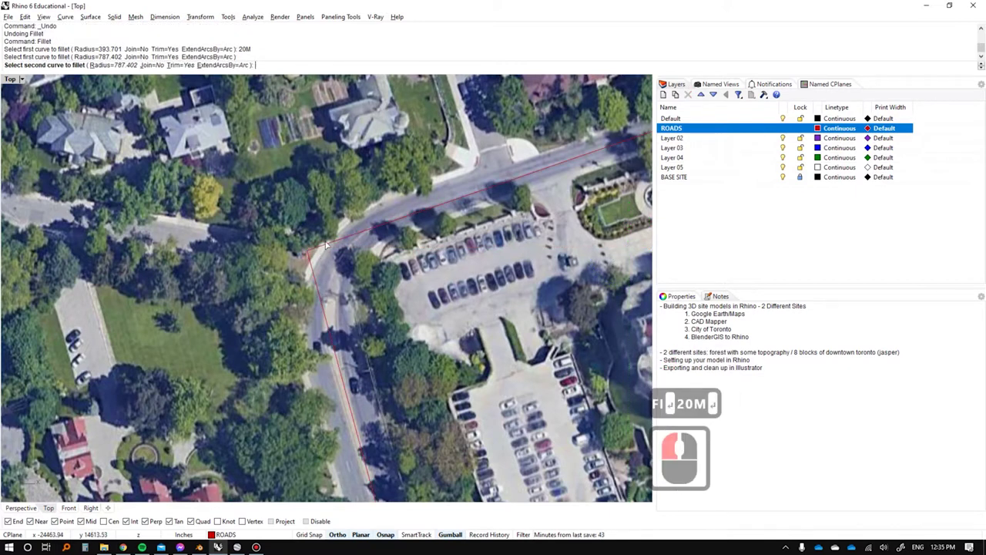
left_click(329, 244)
key("Escape")
key("Escape")
Fillet the road line's other corner, northeast of Casa Loma, with the same radius.
left_click(368, 229)
scroll(368, 230, "down", 6)
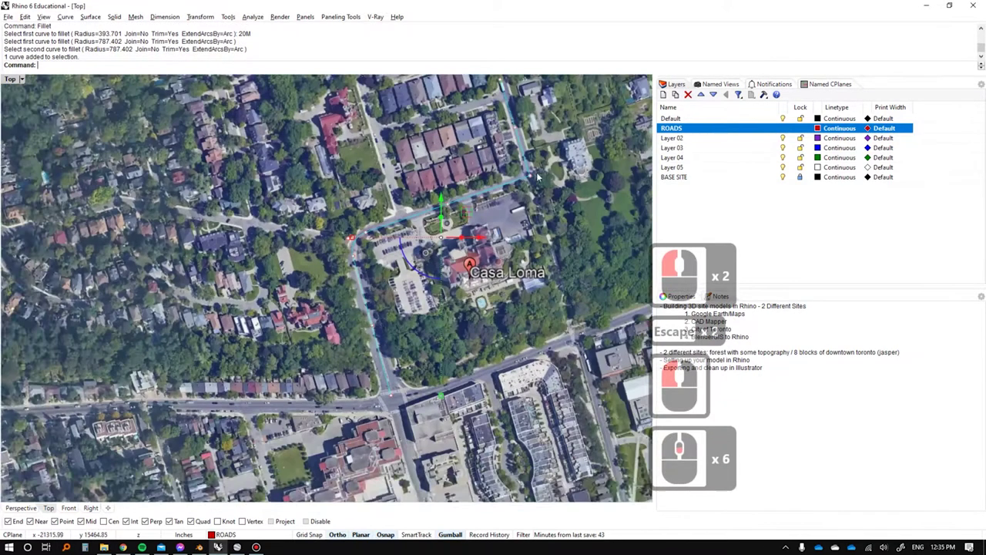
right_click_drag(538, 178, 472, 208)
scroll(472, 208, "up", 3)
key("Escape")
scroll(472, 208, "up", 1)
middle_click(483, 212)
left_click(489, 221)
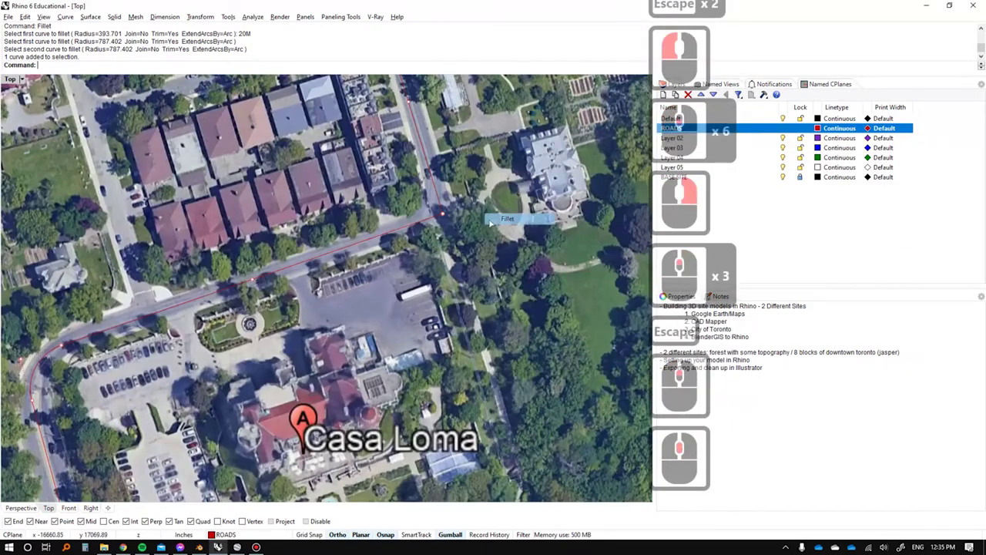
left_click(436, 193)
left_click(423, 221)
Move the road line's southern end point past the intersection along the street to the south edge of the satellite image.
scroll(443, 233, "down", 6)
right_click_drag(424, 333, 428, 277)
scroll(349, 338, "up", 5)
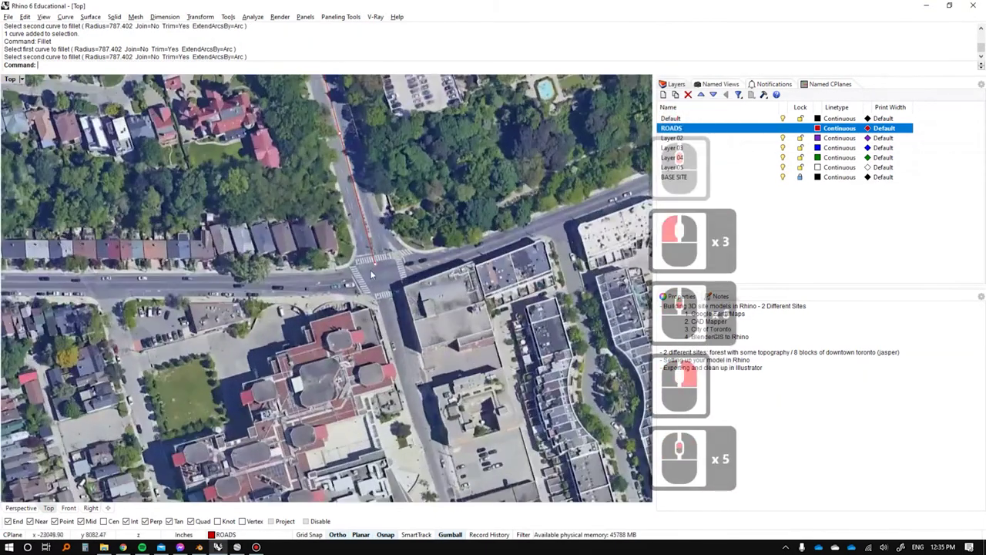
left_click(379, 268)
type("zz")
key("Return")
key("Tab")
scroll(376, 265, "down", 5)
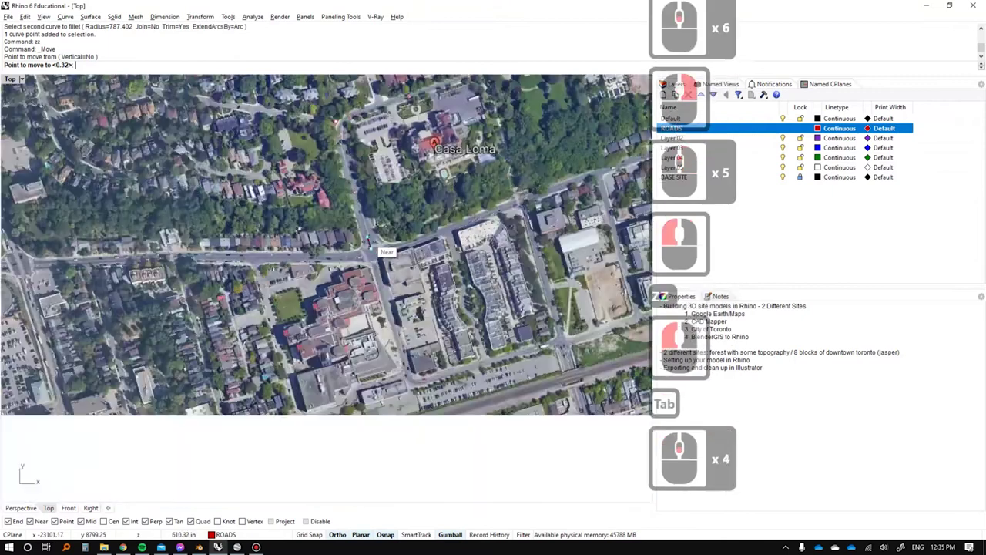
left_click(412, 386)
scroll(366, 219, "up", 4)
key("Escape")
key("Escape")
Offset the road centreline to both sides with the ThroughPoint and BothSides options, through a point at the road's edge.
left_click(376, 237)
scroll(383, 141, "up", 2)
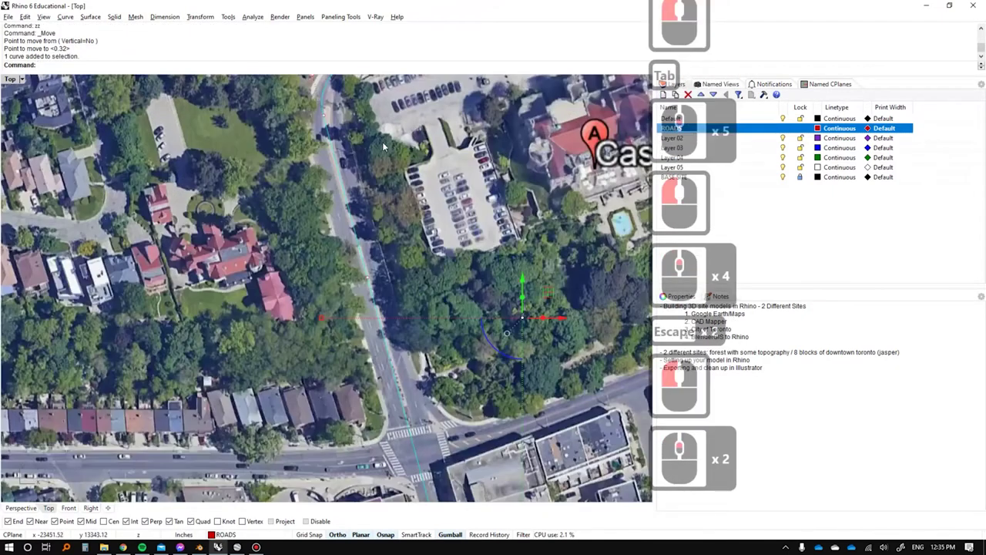
key("Caps_Lock")
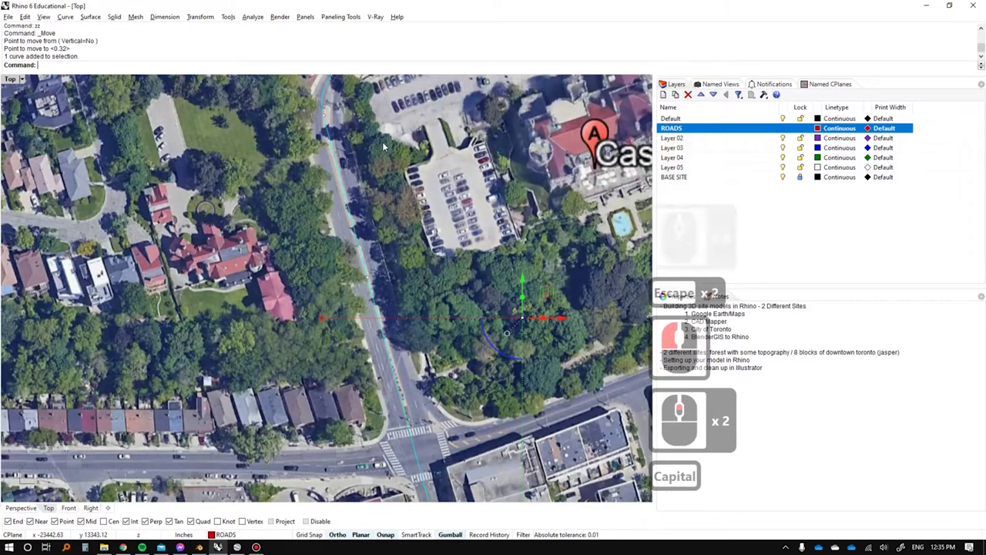
type("off")
key("Return")
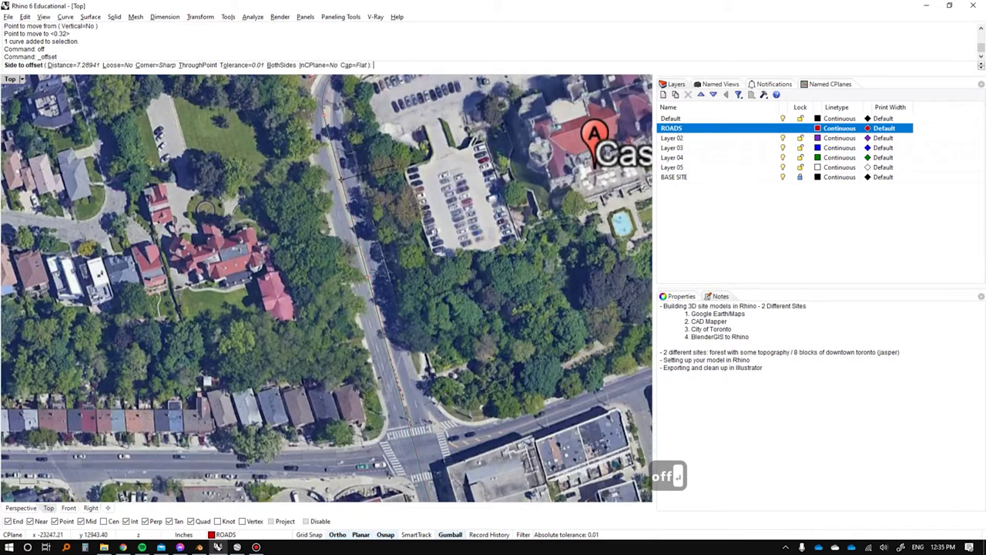
type("t")
key("Return")
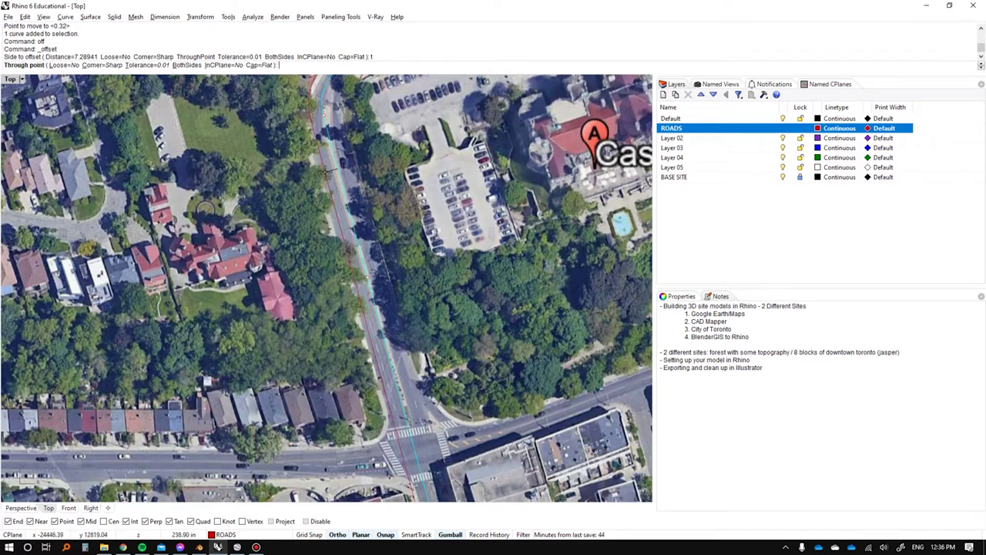
type("b")
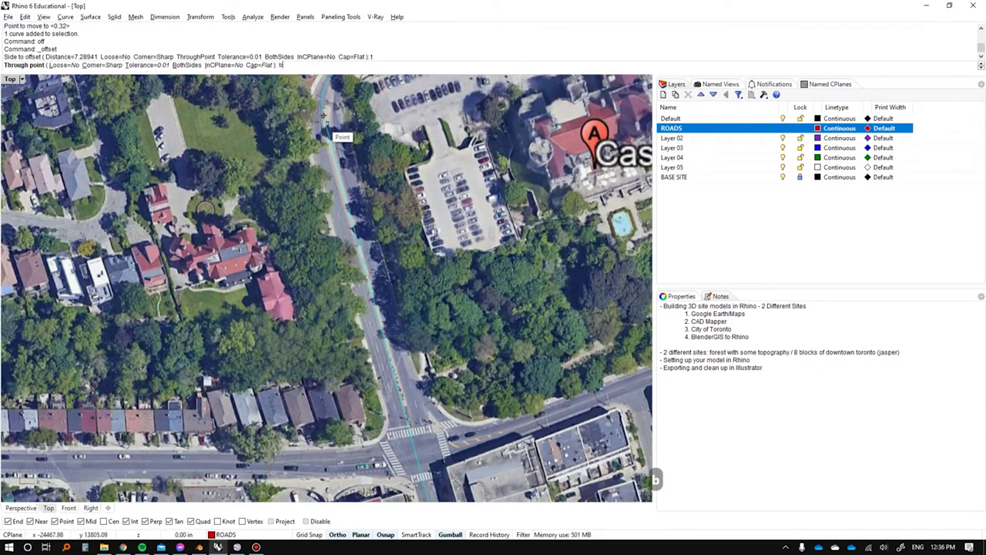
key("Return")
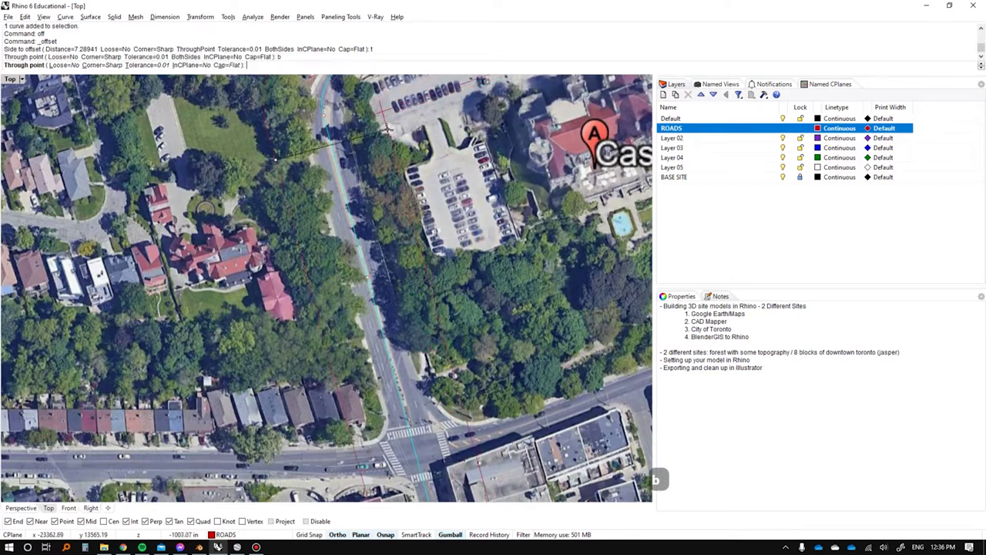
left_click(331, 123)
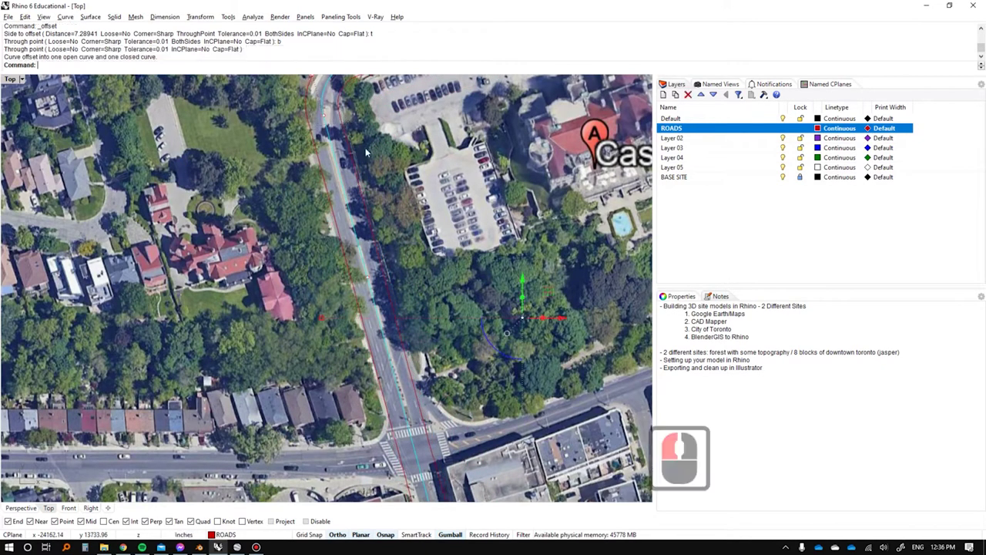
Inspect the offset road edges against the image from the northern bends to the southern stretch, and deselect the centreline.
scroll(416, 177, "down", 4)
right_click_drag(416, 178, 378, 295)
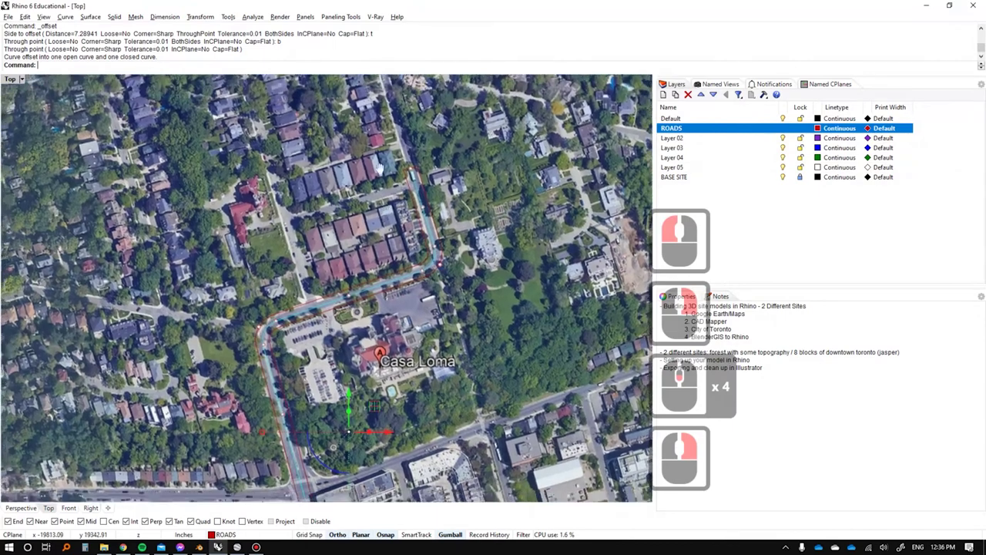
right_click_drag(302, 344, 283, 292)
scroll(283, 292, "up", 3)
scroll(284, 292, "down", 2)
scroll(283, 291, "down", 3)
scroll(296, 323, "up", 4)
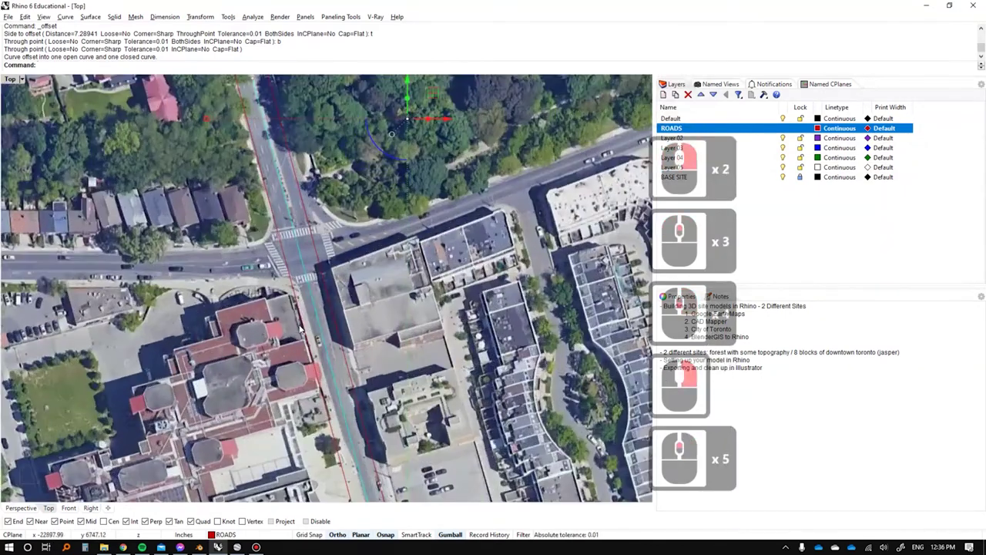
scroll(296, 324, "down", 5)
key("Escape")
key("Escape")
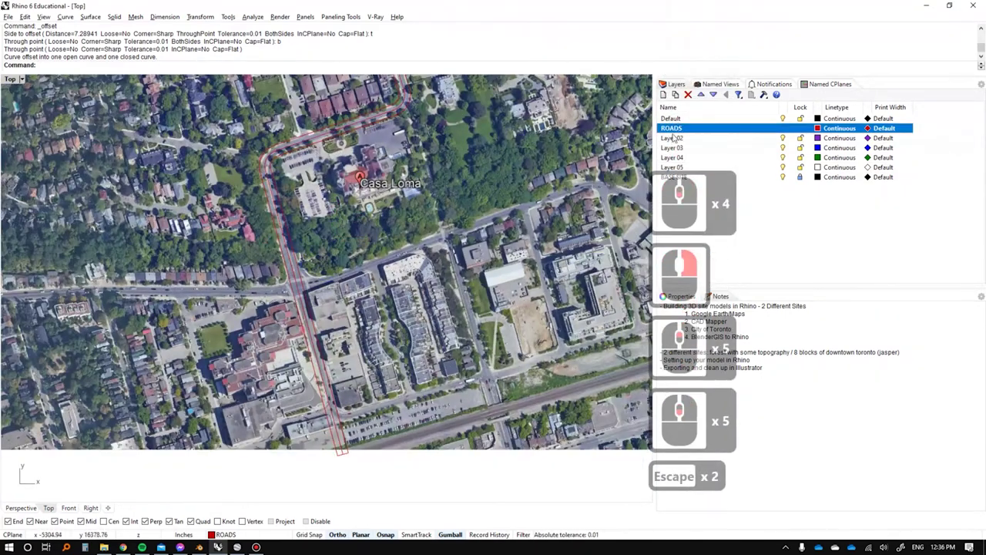
Make Layer 02 the current layer and rename it buildings.
left_click(669, 149)
left_click(667, 141)
double_click(668, 138)
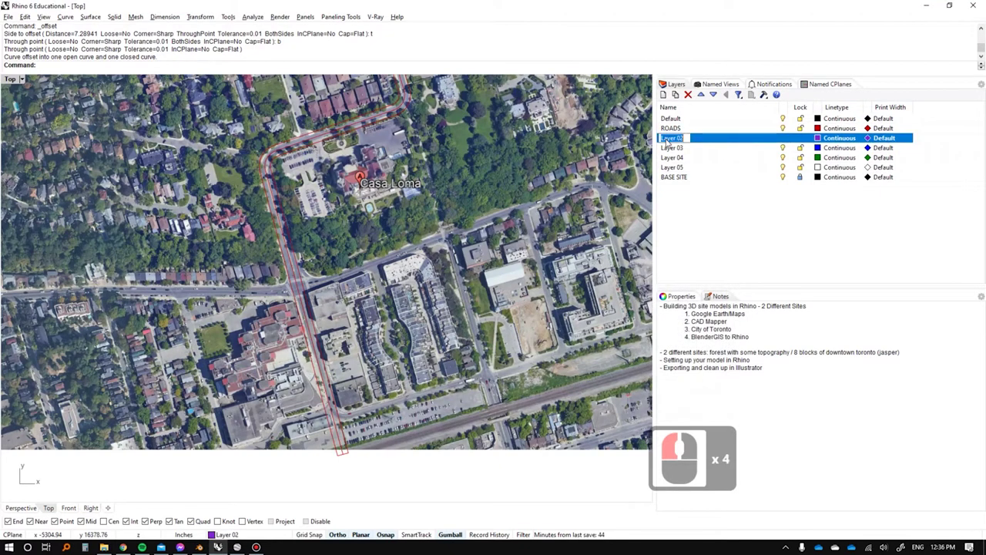
type("buildings")
key("Return")
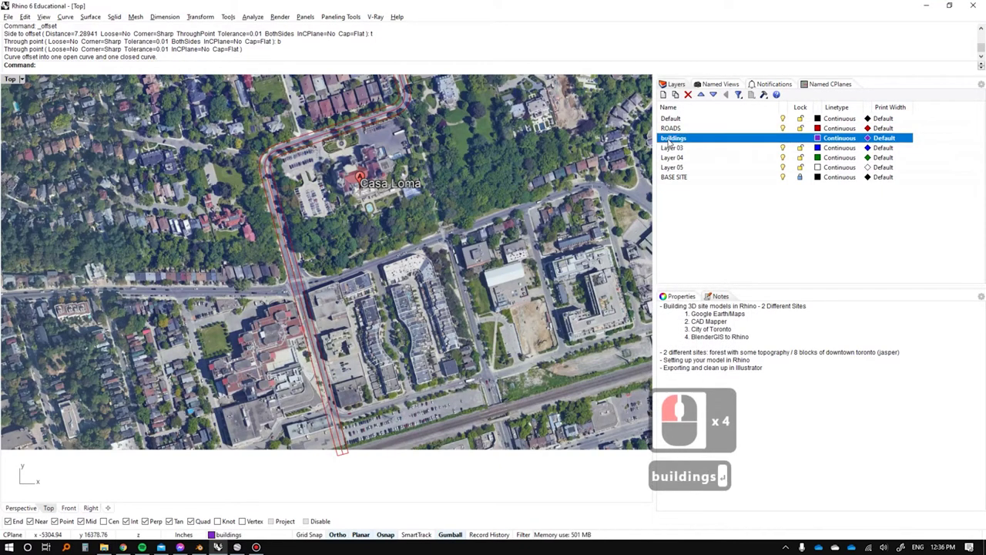
Outline the westernmost house in the row just north of the curved road with a three-point rectangle through its roof corners.
double_click(710, 141)
scroll(237, 151, "up", 4)
right_click_drag(371, 83, 276, 260)
scroll(276, 261, "up", 3)
type("rec")
key("space")
left_click(324, 214)
left_click(365, 201)
right_click(391, 271, "shift")
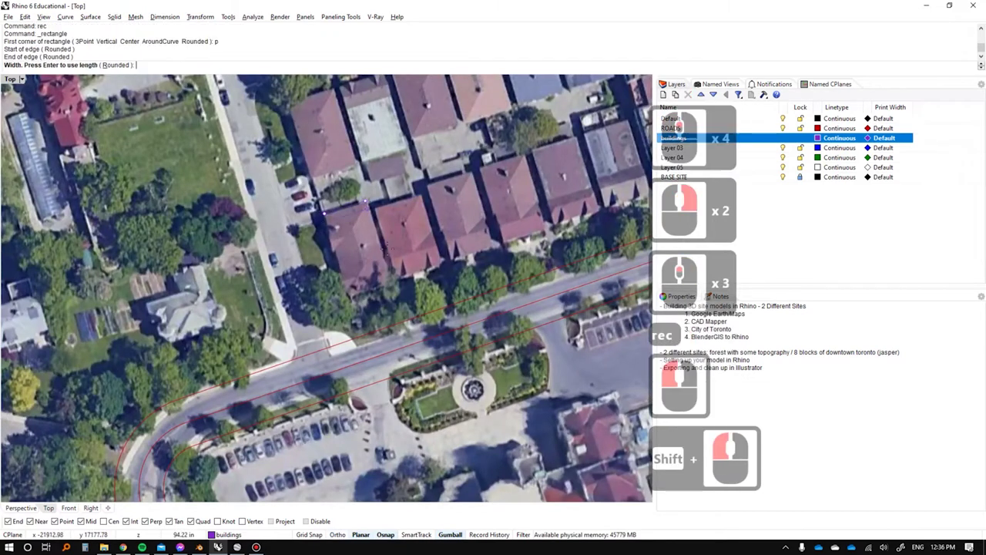
left_click(393, 284)
Copy the house outline onto the two neighbouring houses to the east and onto the third house of the row behind.
left_click_drag(383, 229, 486, 199)
right_click_drag(487, 190, 476, 289)
left_click_drag(476, 288, 443, 180, "alt")
Shorten the back-row outline along its long side to the depth of that house's roof with Scale1D.
type("s")
key("space")
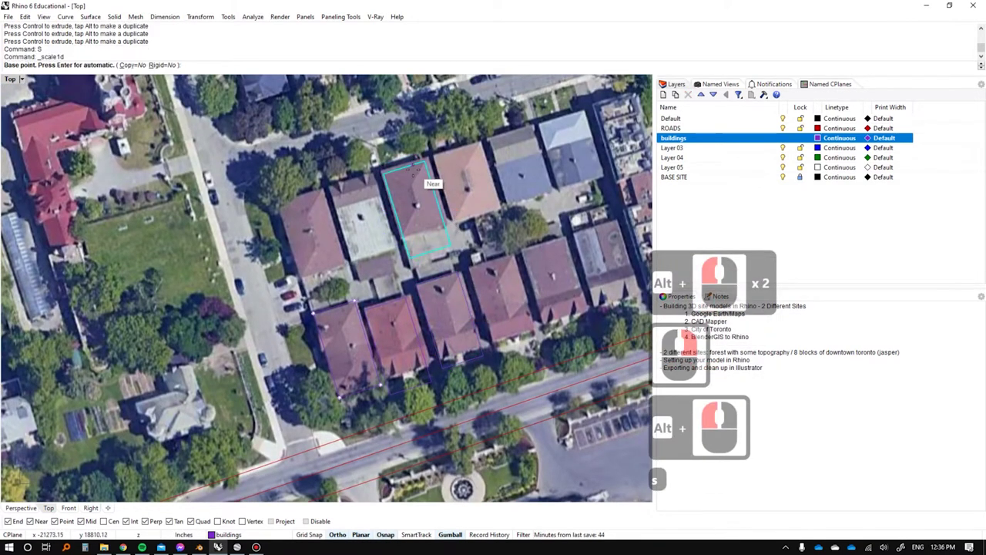
left_click(425, 161)
left_click(455, 231)
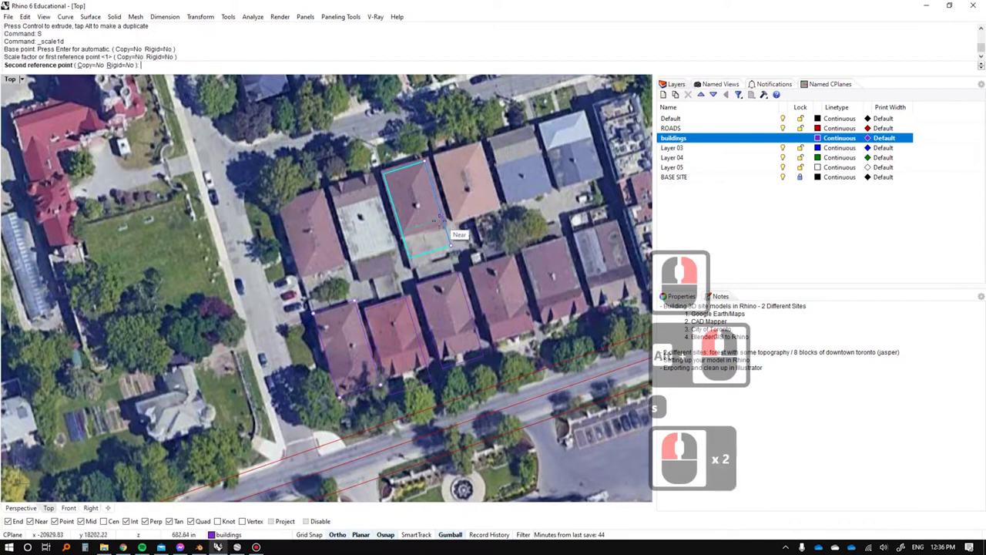
left_click(441, 228)
key("Escape")
key("Escape")
scroll(304, 157, "down", 4)
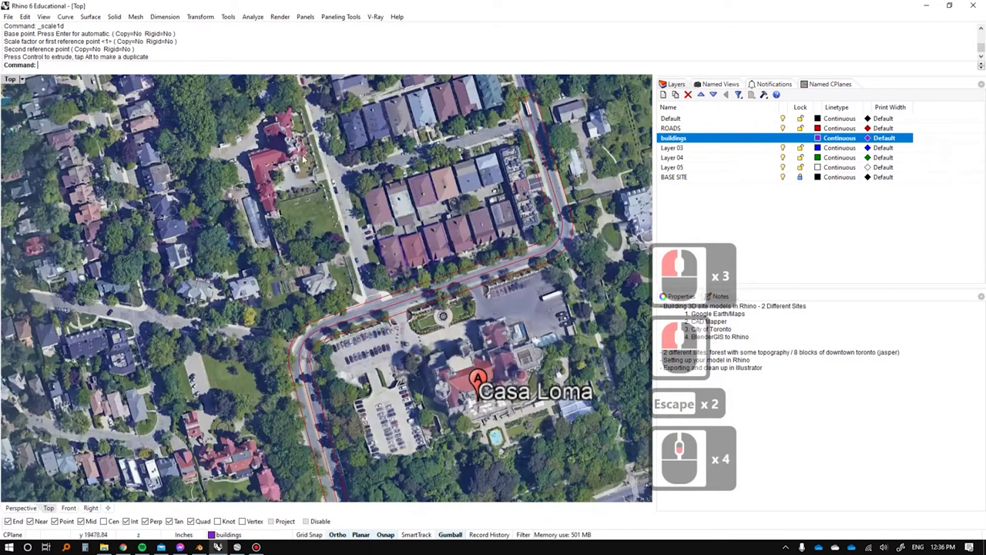
Copy the shortened back-row outline onto the two houses west of it.
left_click_drag(361, 154, 472, 285)
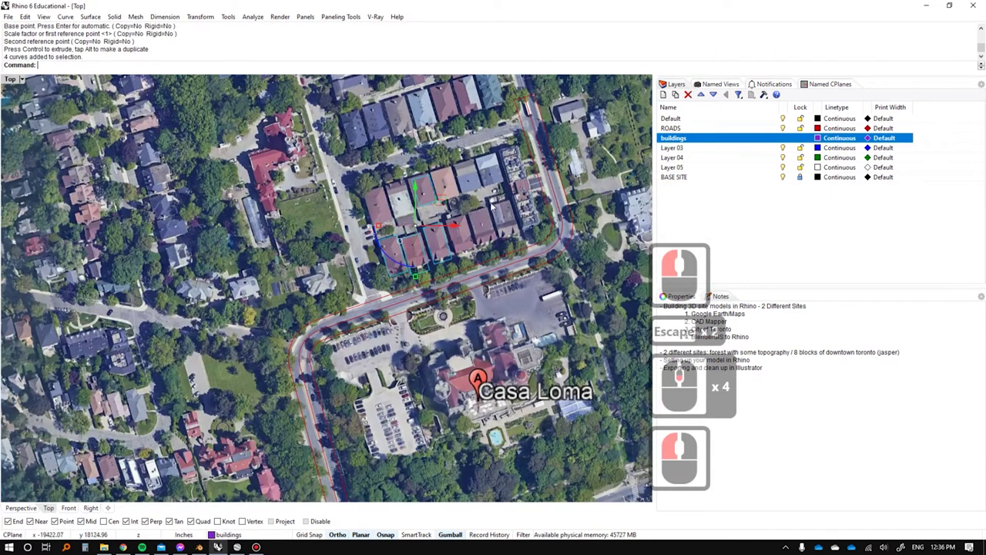
scroll(451, 208, "up", 2)
left_click(435, 159)
left_click_drag(435, 158, 368, 186)
left_click(449, 283)
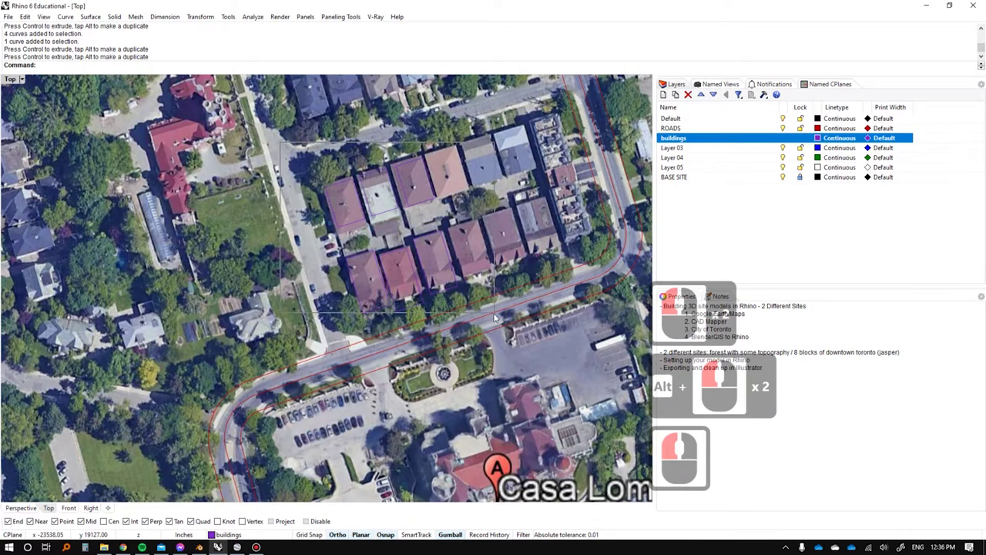
Fill the six house outlines with planar surfaces using PlanarSrf, and delete the source curves.
left_click_drag(494, 314, 494, 314)
left_click_drag(255, 226, 474, 372, "shift")
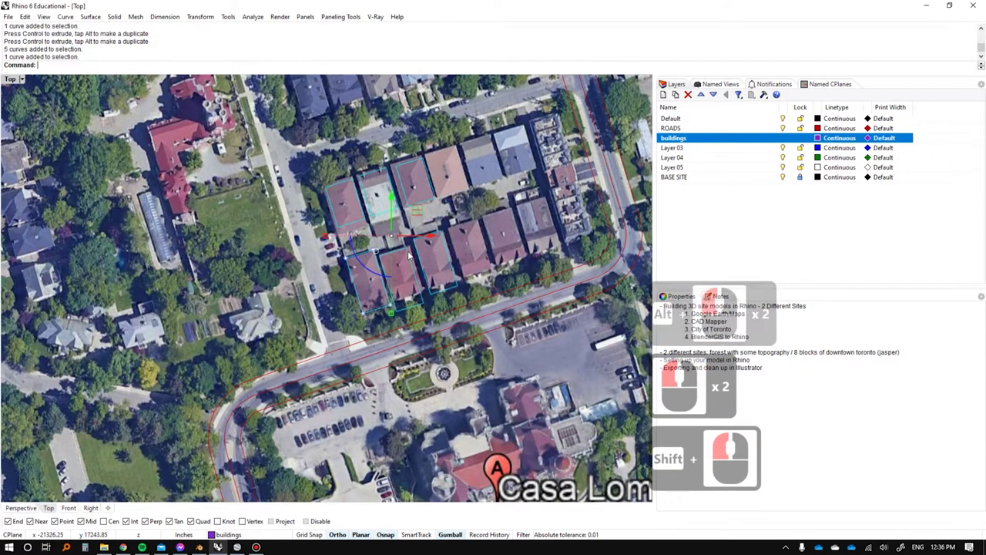
scroll(409, 257, "up", 1)
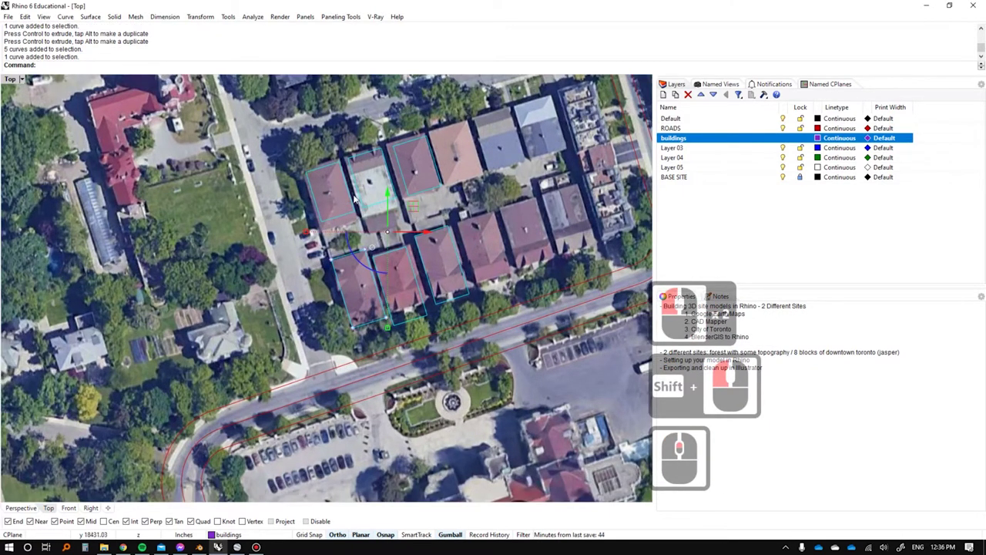
scroll(364, 126, "up", 2)
right_click_drag(464, 220, 405, 219)
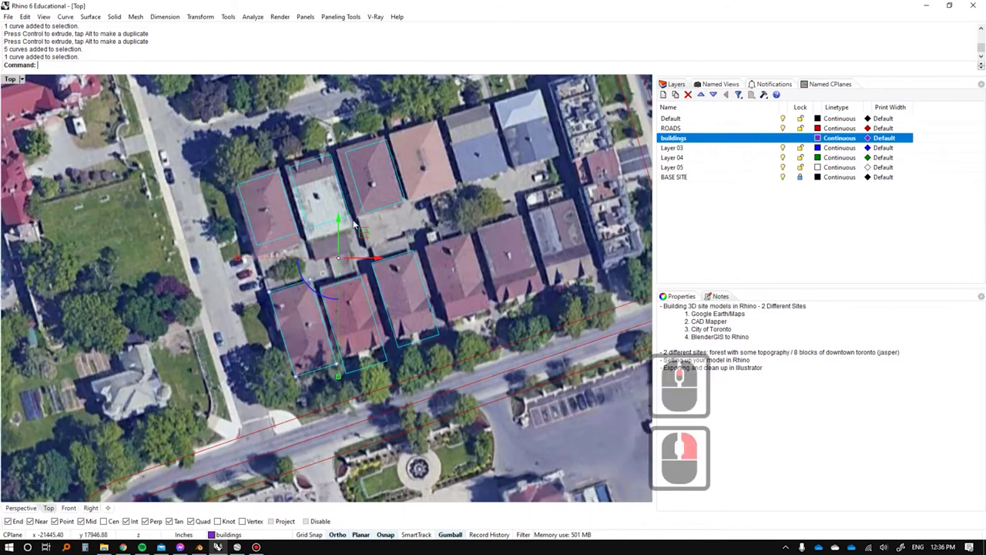
type("pol")
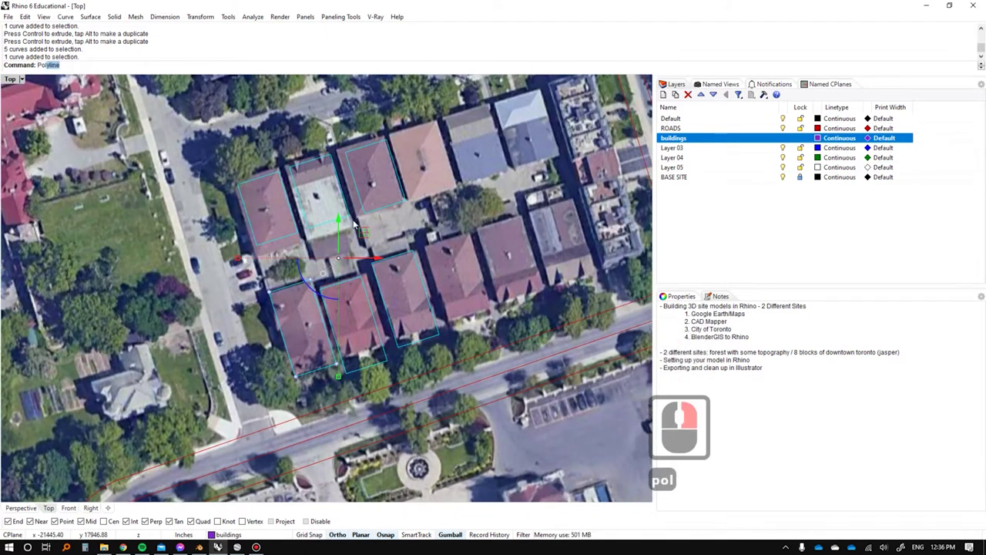
key("BackSpace")
key("BackSpace")
type("lana")
key("Return")
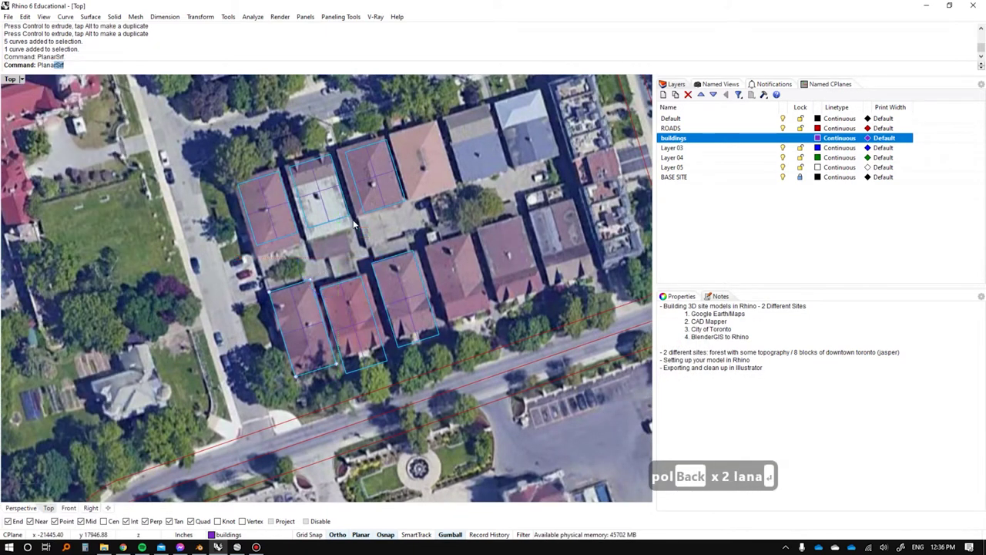
key("Delete")
Set the Top viewport to Shaded display mode and clear the selection of the house surfaces.
left_click_drag(255, 320, 270, 320)
scroll(268, 321, "down", 3)
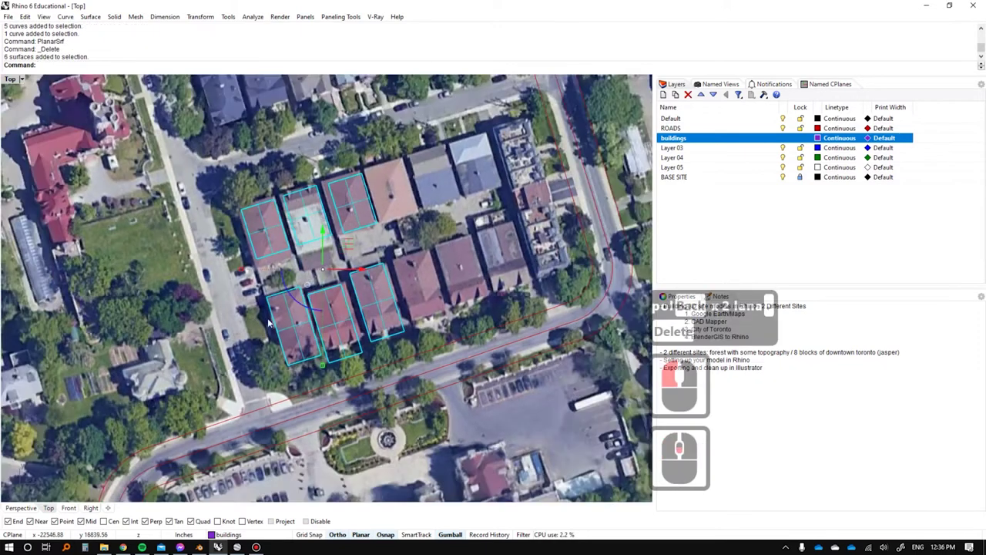
scroll(292, 338, "up", 2)
key("ctrl+alt+s")
key("Escape")
key("Escape")
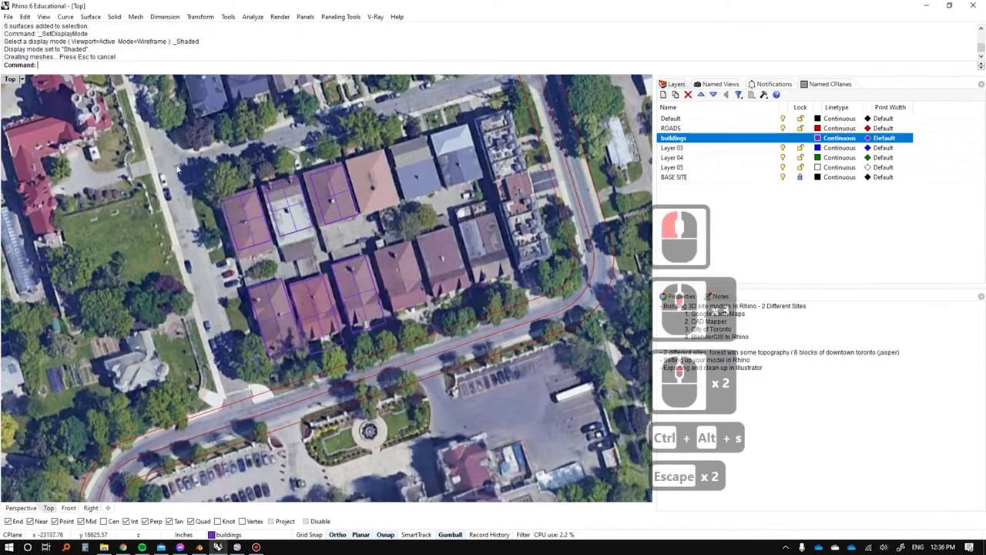
Select all six house surfaces in a tilted view, hiding the BASE SITE layer for the picking and showing it again.
left_click_drag(420, 364, 420, 363)
right_click_drag(420, 363, 532, 208, "ctrl+shift")
left_click(783, 177)
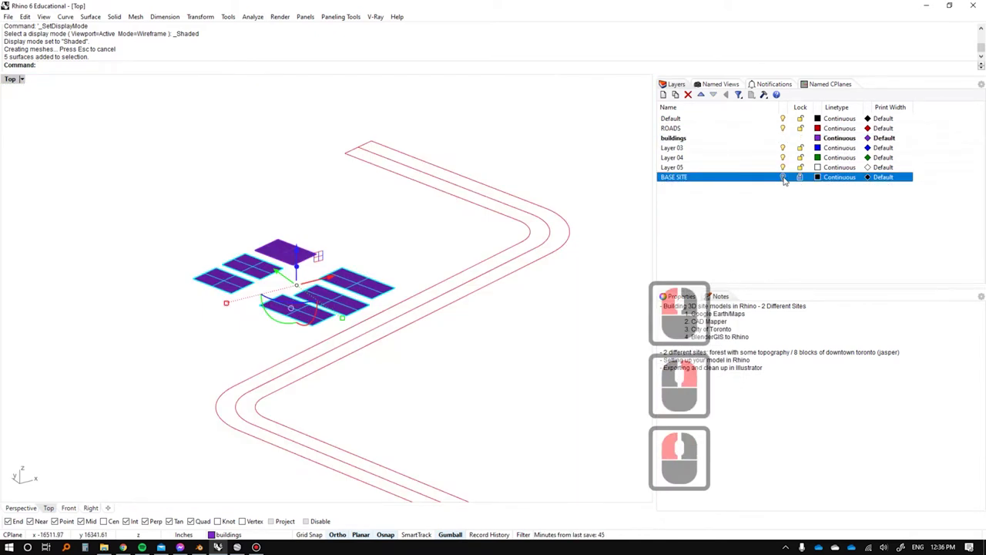
right_click_drag(370, 239, 381, 198)
left_click(321, 223, "shift")
right_click_drag(322, 231, 374, 277)
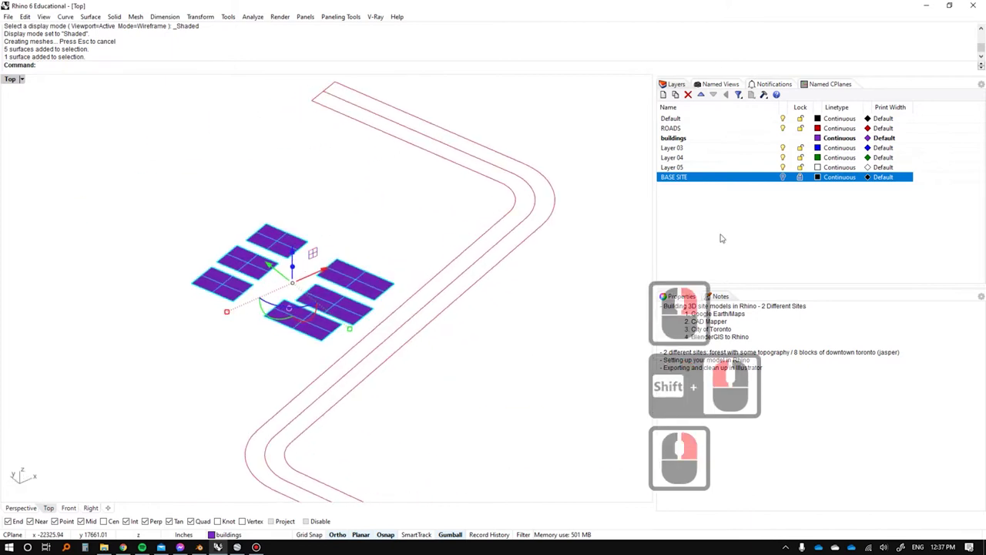
left_click(783, 177)
Extrude the six house surfaces 10 m into solids, and delete the source surfaces.
type("es")
key("Return")
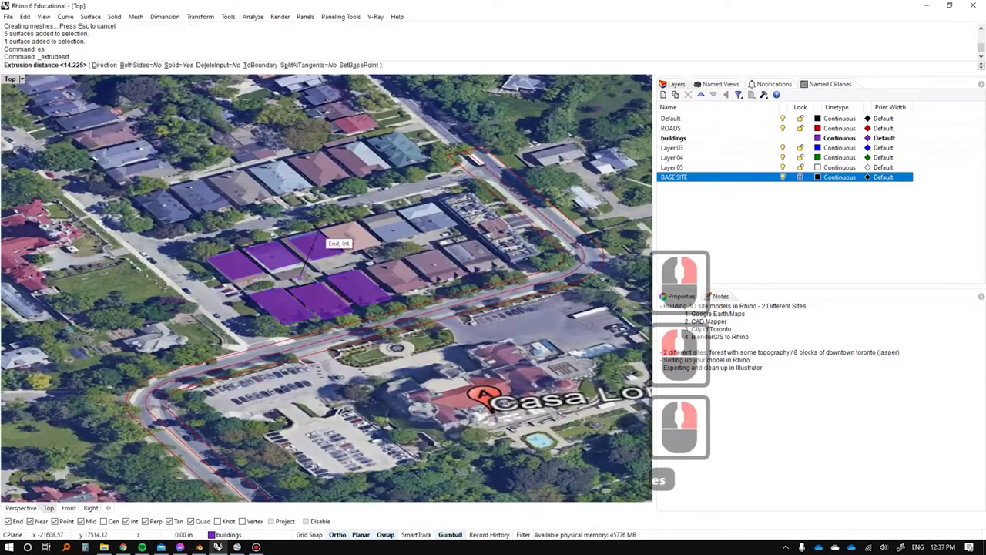
type("10m")
key("Return")
key("Delete")
scroll(331, 292, "up", 2)
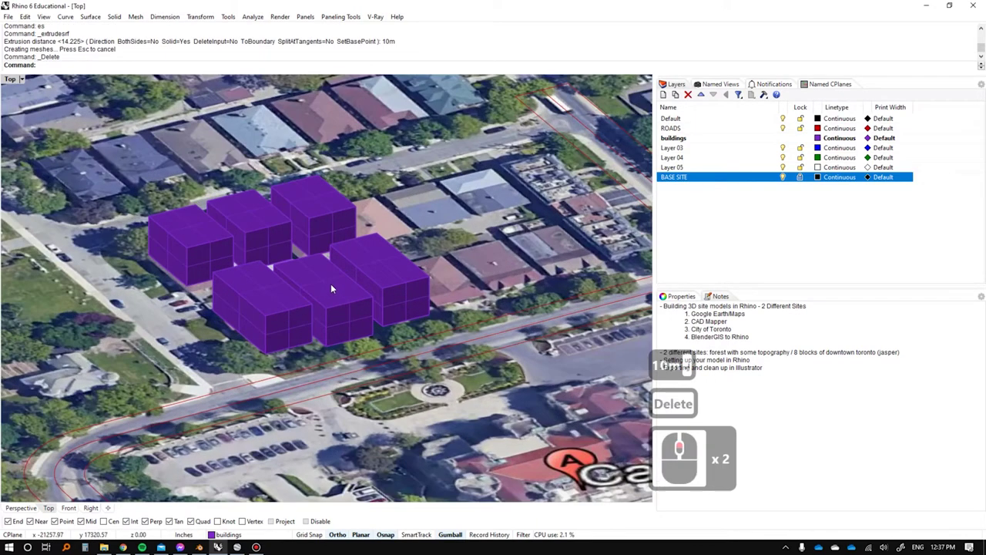
left_click(331, 292)
key("Escape")
Lower the top faces of the middle front-row block and the westernmost back-row block to vary the building heights.
right_click_drag(331, 291, 332, 243)
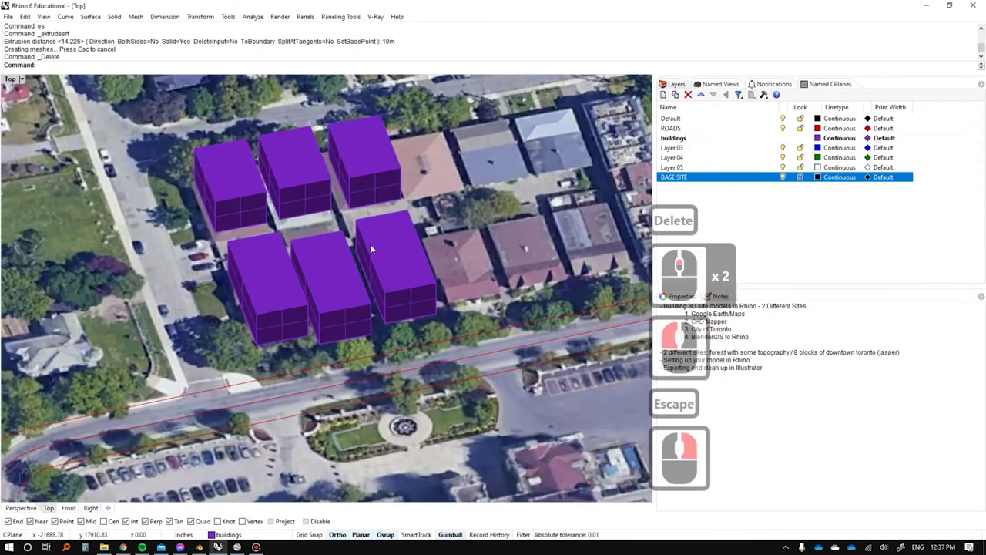
right_click_drag(337, 281, 376, 255)
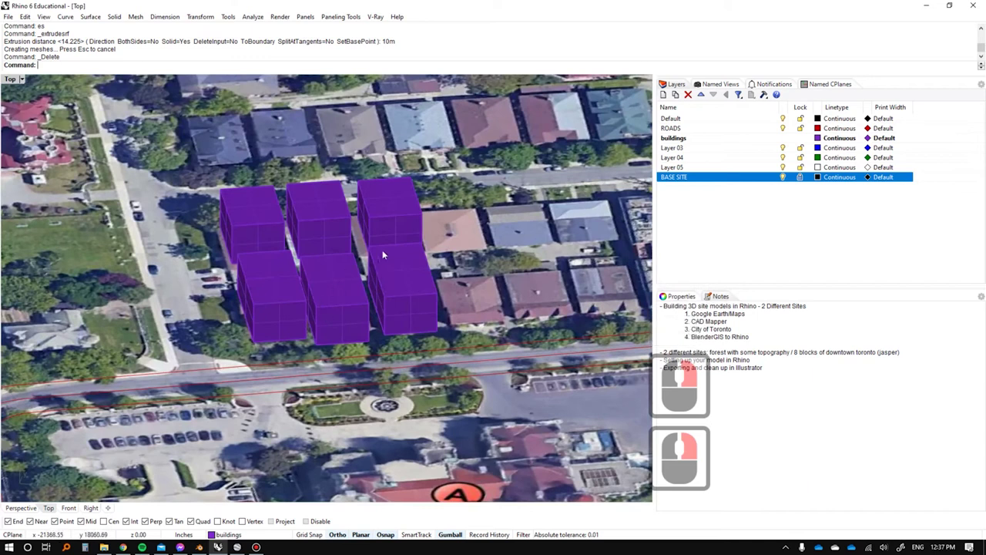
left_click(340, 285, "ctrl+shift")
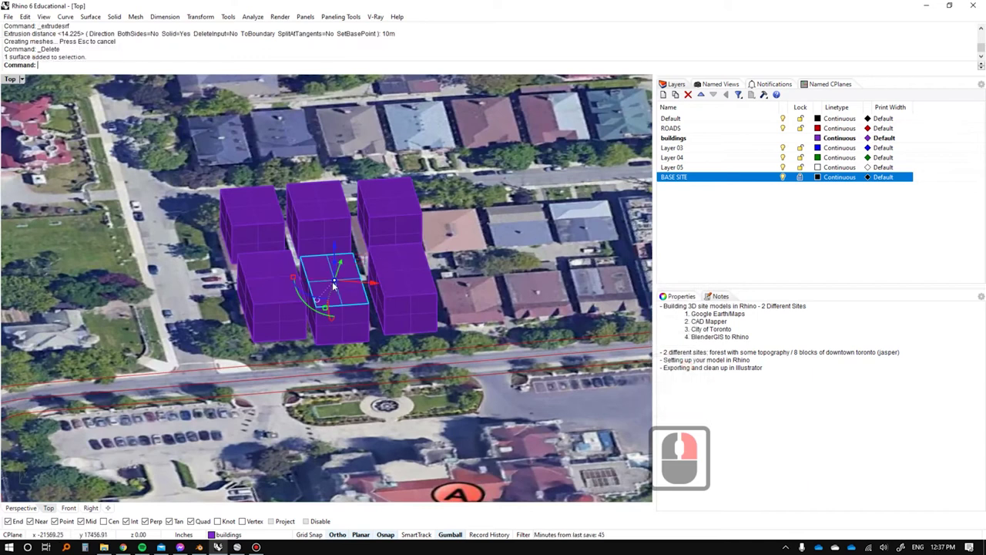
left_click(263, 207, "ctrl+shift")
right_click_drag(307, 234, 312, 208)
left_click_drag(282, 231, 279, 228)
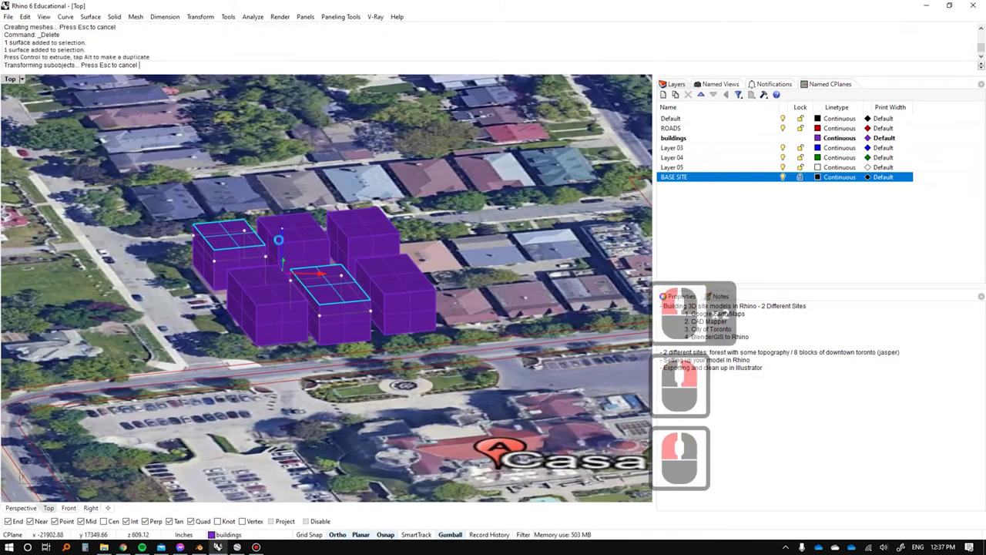
key("Escape")
key("Escape")
Raise the top face of the easternmost back-row block slightly.
left_click(361, 228, "ctrl+shift")
left_click_drag(363, 188, 363, 180)
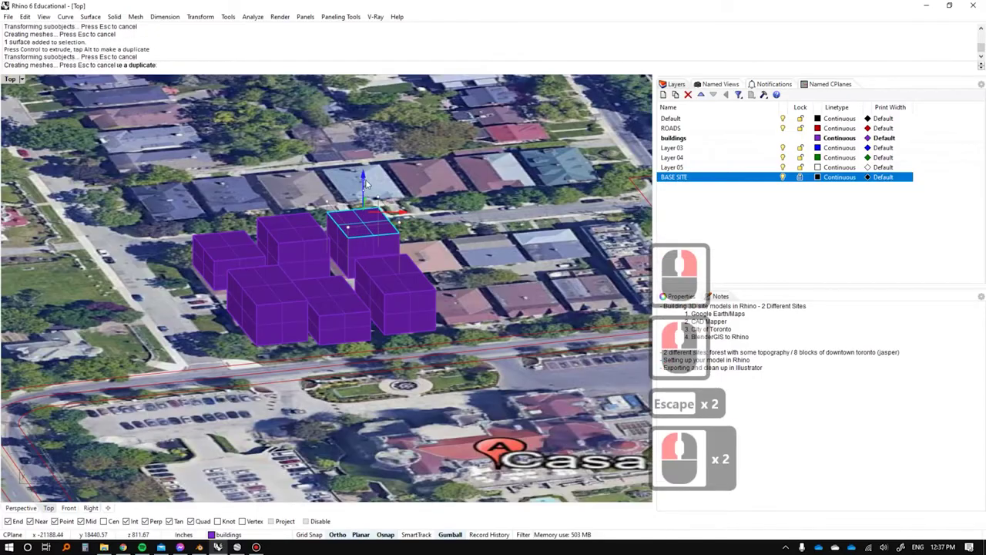
key("Escape")
scroll(362, 181, "down", 3)
key("Escape")
Preview the building blocks in Rendered display mode, and return to Shaded mode.
key("ctrl+alt+r")
mouse_move(339, 239)
right_mouse_down()
mouse_move(384, 221)
mouse_move(397, 235)
mouse_move(373, 269)
mouse_move(275, 239)
mouse_move(181, 184)
mouse_move(334, 239)
right_mouse_up()
key("ctrl+alt+s")
scroll(387, 191, "up", 2)
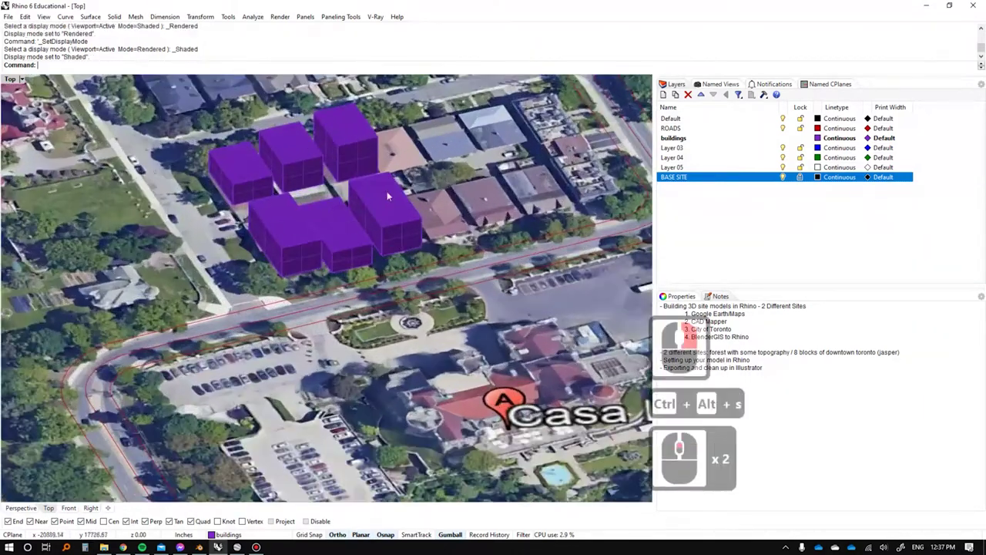
Try raising the top face of the easternmost front-row block, and undo the change.
left_click(385, 201)
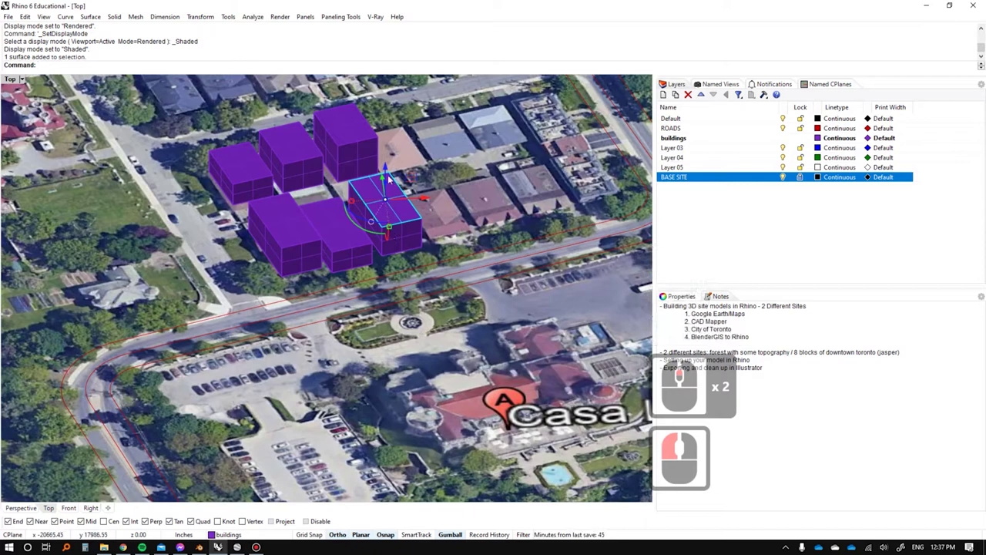
left_click(348, 127)
right_click_drag(334, 213, 394, 200)
left_click(395, 202)
left_click(370, 221)
left_click(444, 191)
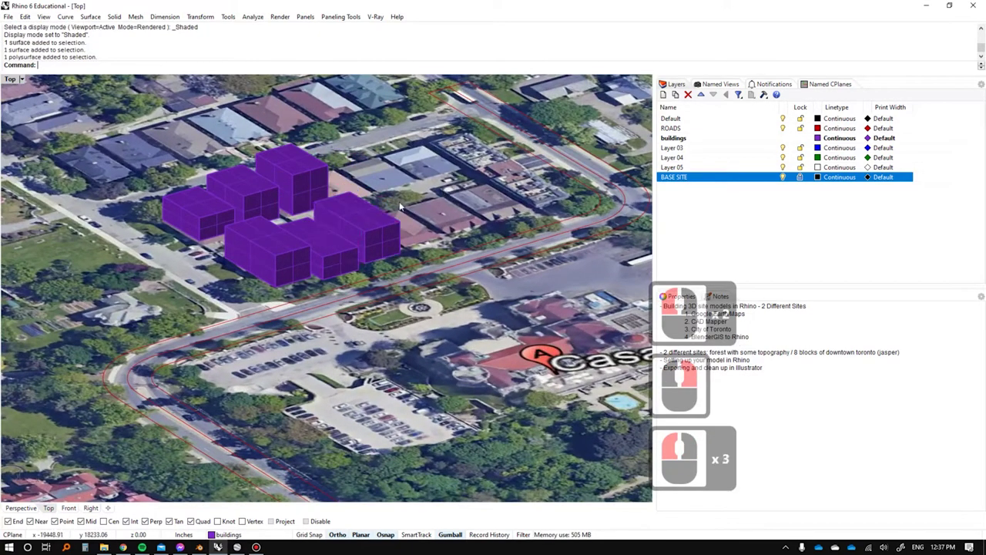
left_click(352, 208)
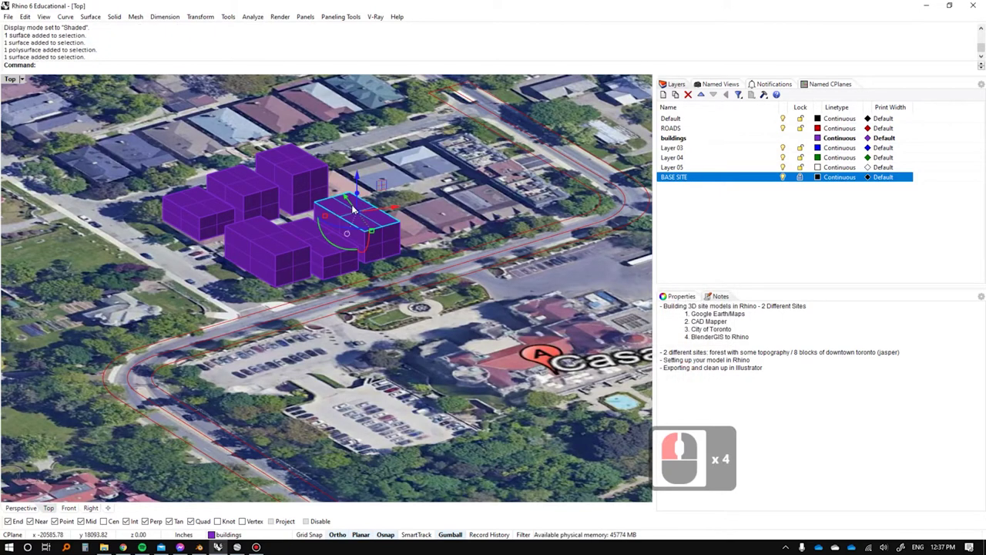
left_click_drag(355, 176, 355, 146)
right_click_drag(494, 200, 300, 230)
key("ctrl+z")
key("Escape")
Switch the viewport to Rendered display mode for the whole site.
key("ctrl+alt+r")
scroll(416, 244, "down", 4)
Try filling the area between the offset road edges with a planar surface.
left_click(300, 230)
left_click(299, 231)
left_click(299, 230)
left_click(300, 231)
type("q")
key("Return")
key("Escape")
key("Escape")
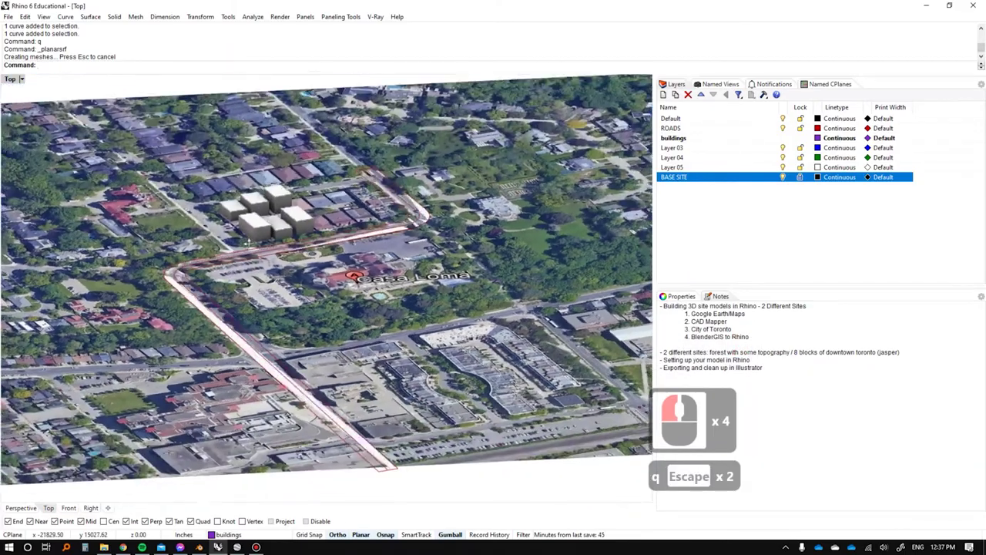
Inspect the planar road surface against the satellite image, and undo it.
right_click_drag(248, 243, 171, 320)
scroll(173, 324, "up", 2)
scroll(308, 297, "down", 1)
right_click_drag(323, 296, 261, 366)
right_click_drag(364, 196, 365, 208)
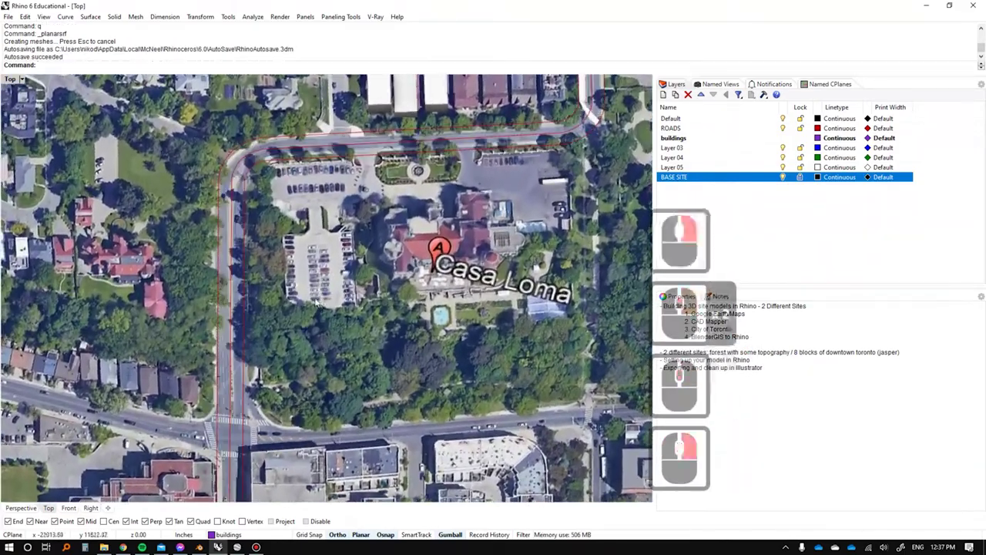
key("ctrl+z")
Return the viewport to the Top view of the site.
type("t")
key("space")
scroll(367, 266, "down", 5)
key("Escape")
key("Escape")
scroll(373, 158, "up", 4)
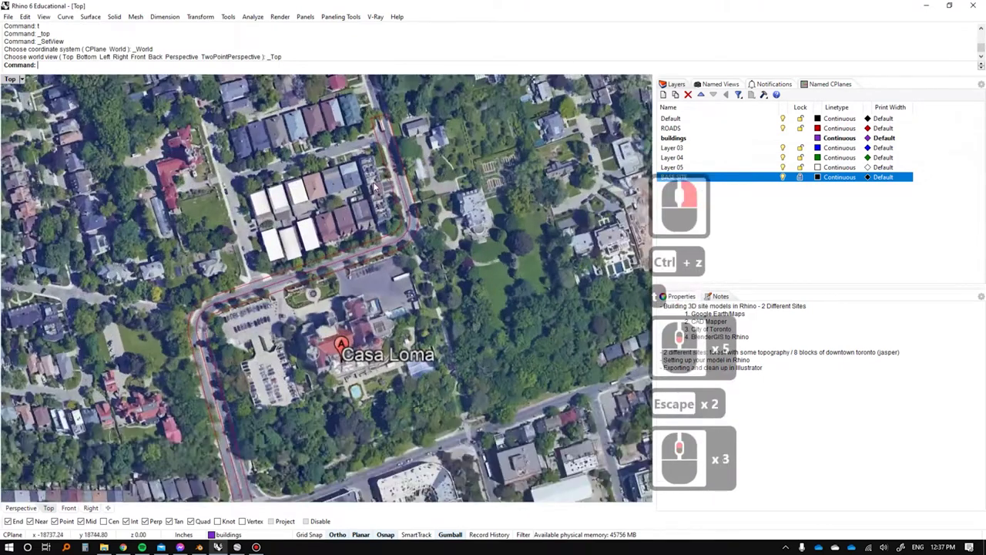
Examine Casa Loma, the modelled houses and the surrounding streets on the satellite image from above.
scroll(284, 272, "down", 4)
scroll(388, 247, "up", 6)
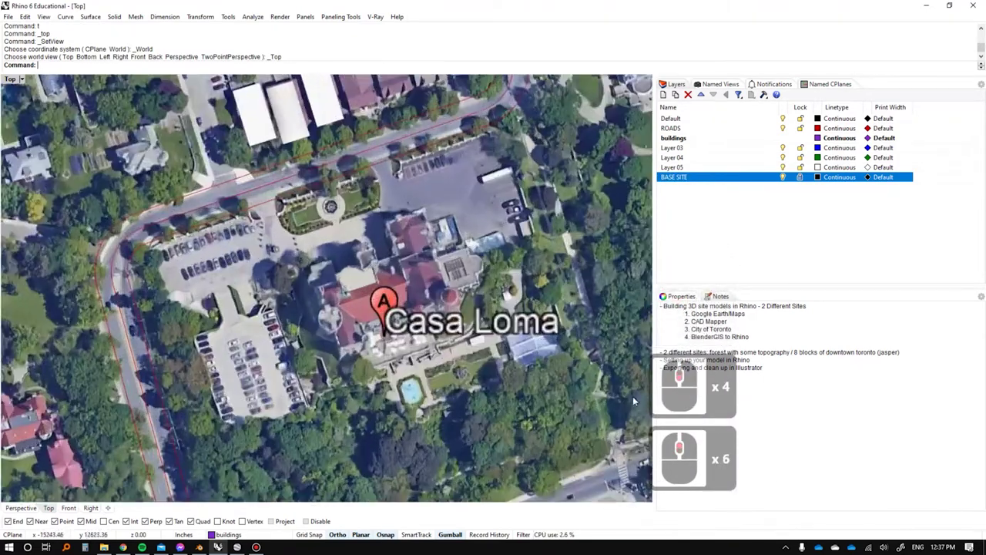
scroll(366, 324, "up", 4)
scroll(439, 308, "down", 3)
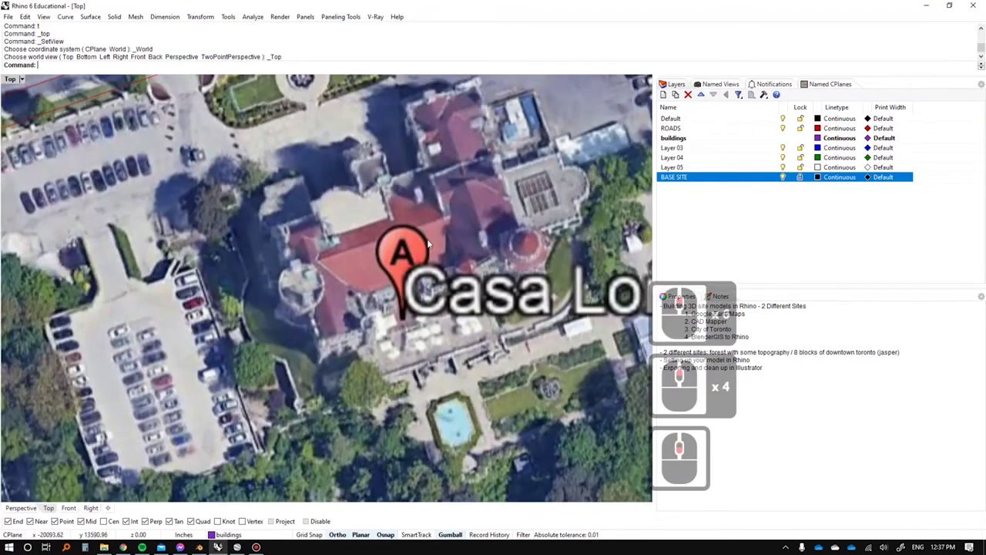
scroll(478, 271, "down", 2)
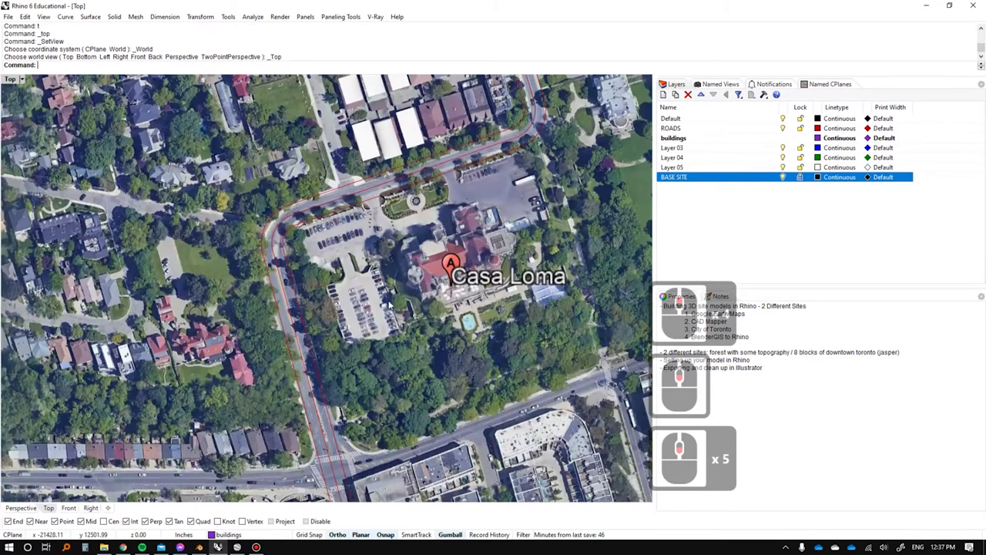
scroll(389, 306, "down", 3)
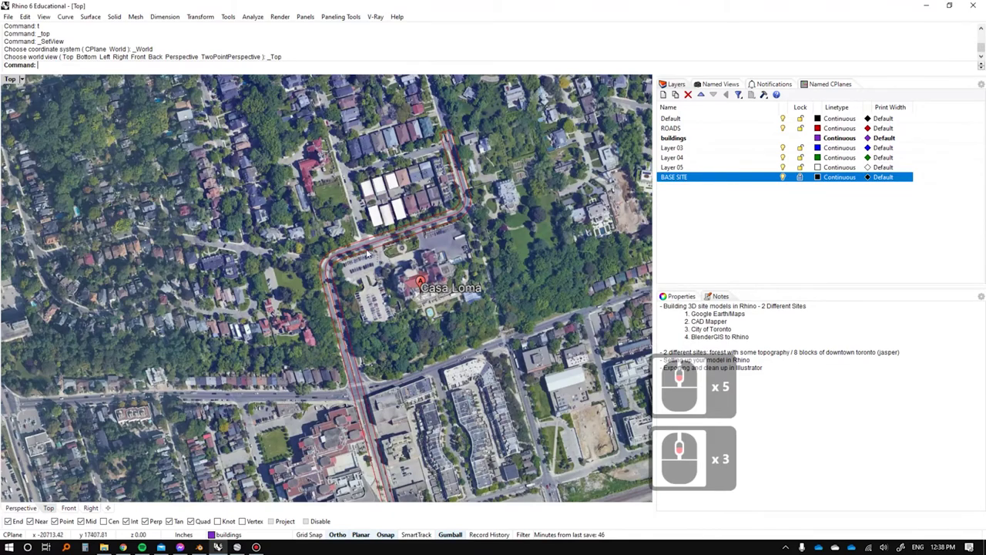
scroll(413, 323, "up", 2)
scroll(311, 257, "down", 3)
right_click_drag(300, 341, 395, 309, "ctrl+shift")
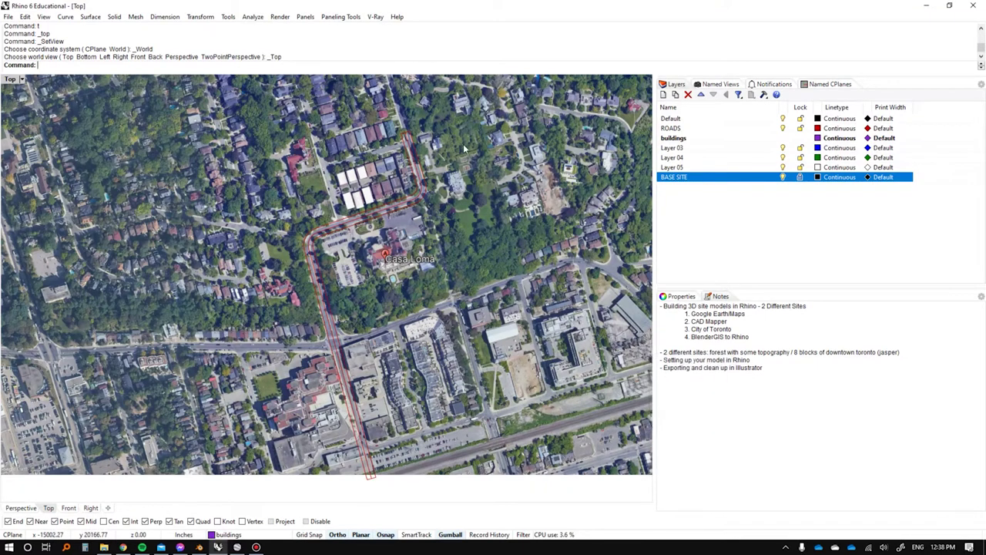
left_click(754, 315)
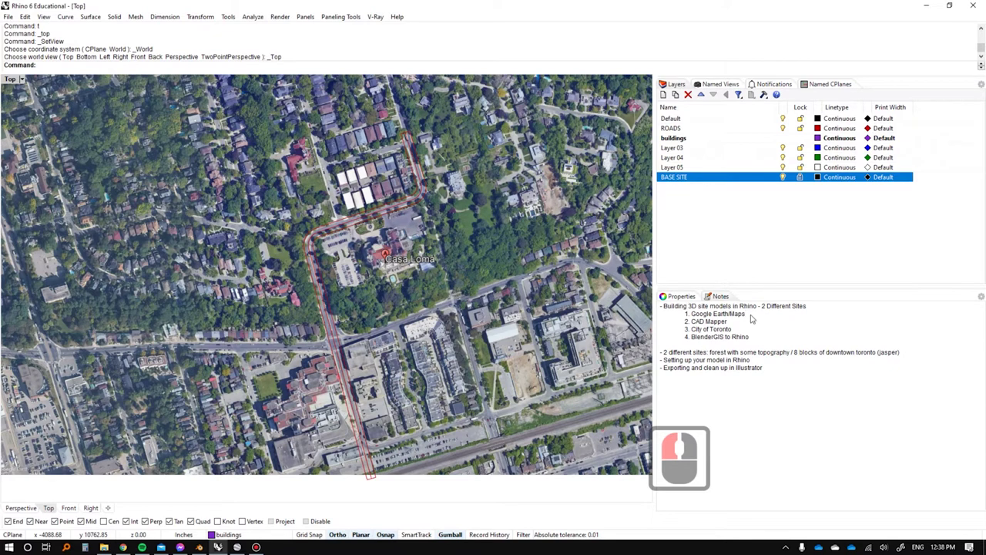
Switch to CADMAPPER in the browser and position the map around Casa Loma within the export frame.
double_click(691, 315)
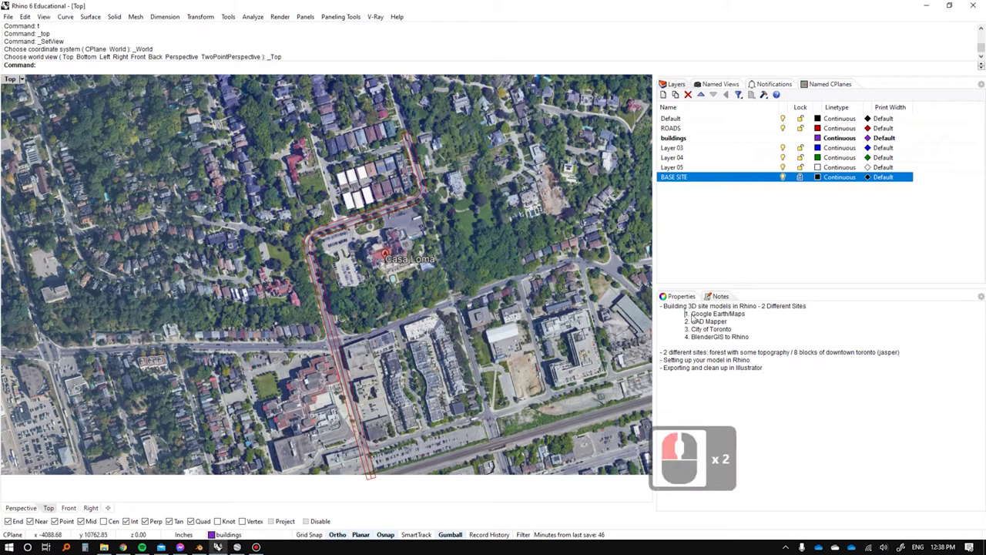
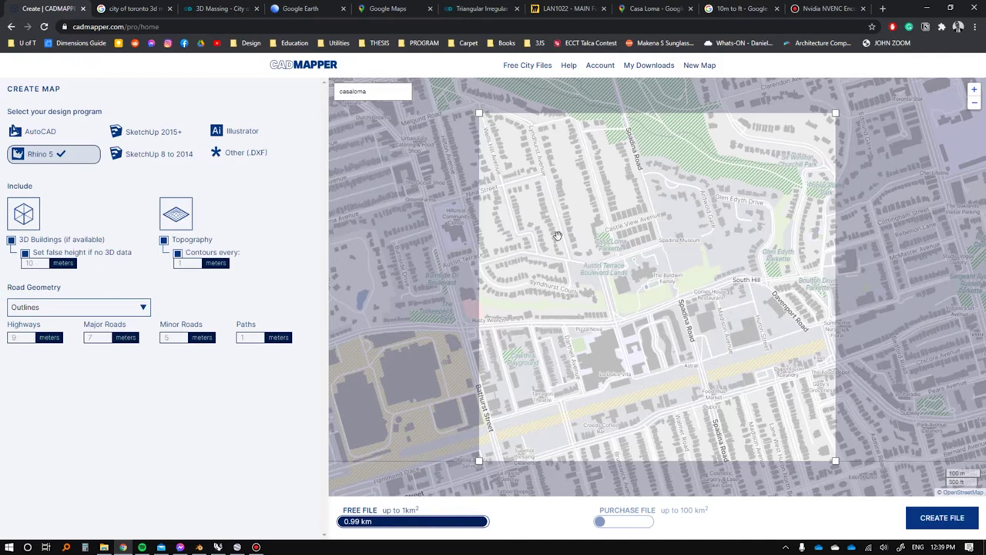
scroll(23, 263, "up", 5)
key("BackSpace")
left_click_drag(571, 241, 554, 258)
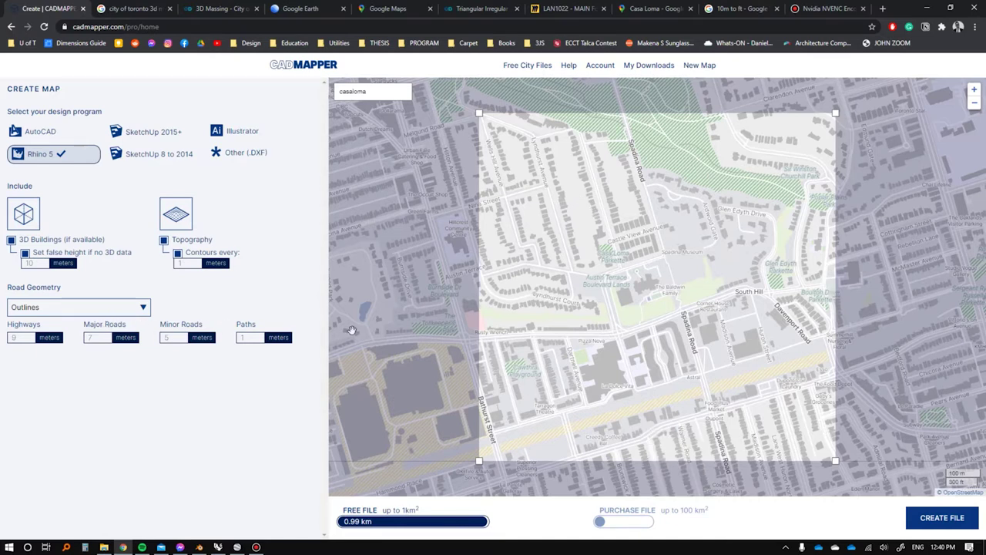
scroll(616, 342, "up", 1)
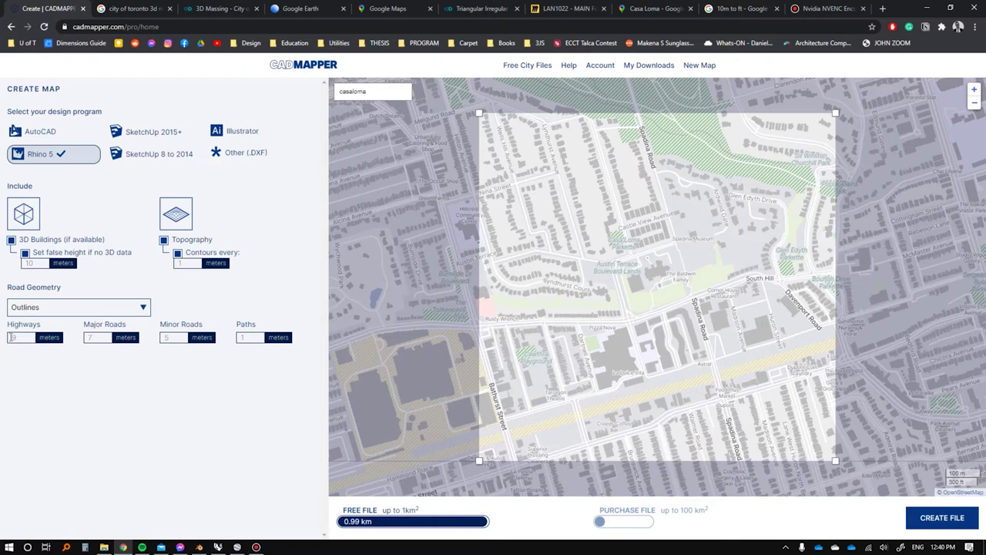
Set the highway width to 15 meters and the major road width to 12 meters.
double_click(23, 338)
left_click(26, 360)
left_click_drag(22, 338, 1, 339)
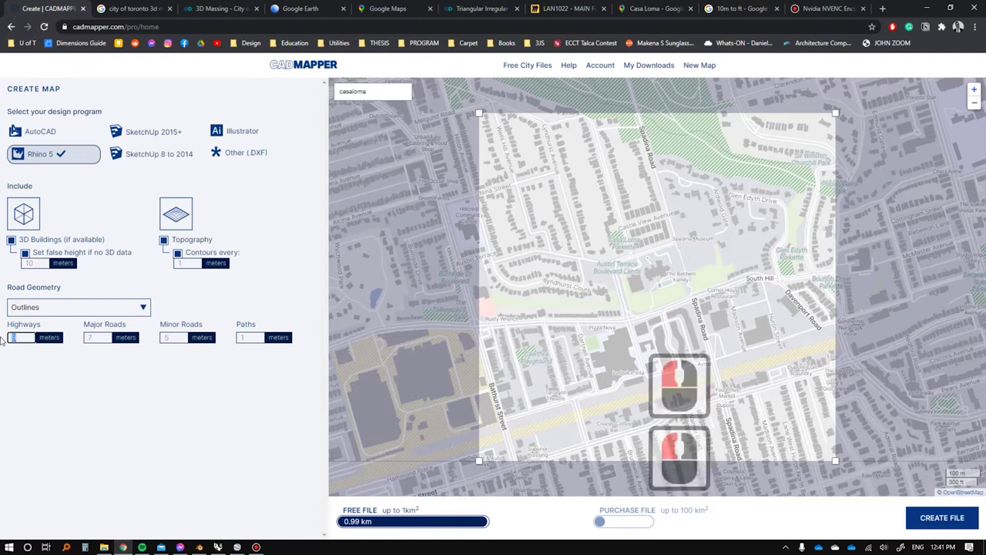
type("13")
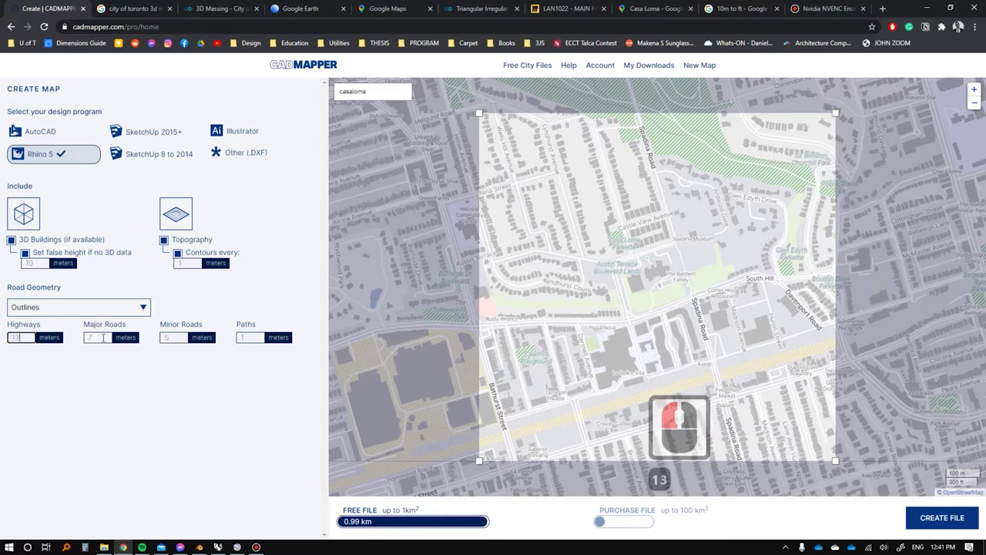
left_click_drag(104, 337, 1, 338)
type("10")
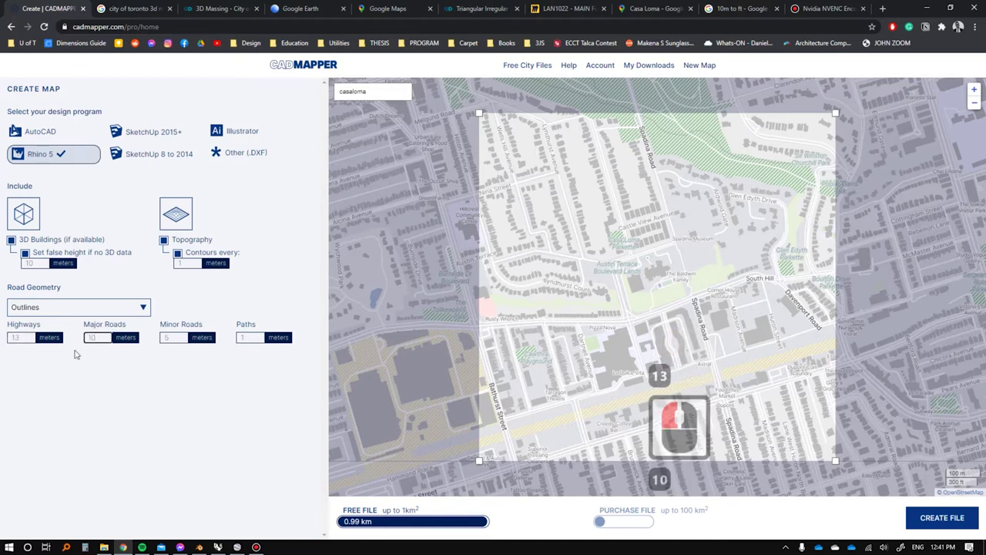
key("BackSpace")
type("2")
left_click(33, 342)
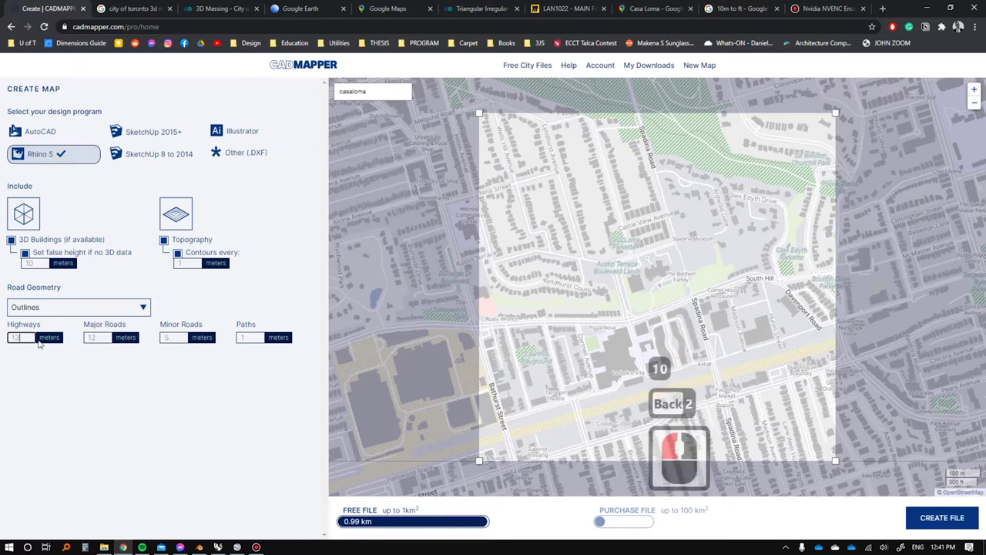
key("BackSpace")
type("5")
Set the minor road width to 9 meters and the path width to 2 meters.
key("Tab")
key("Tab")
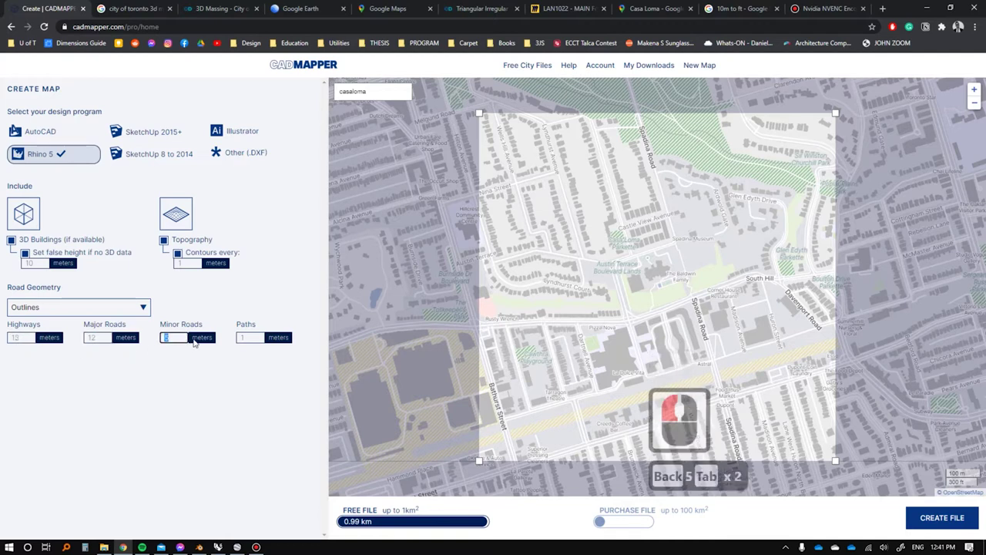
type("9")
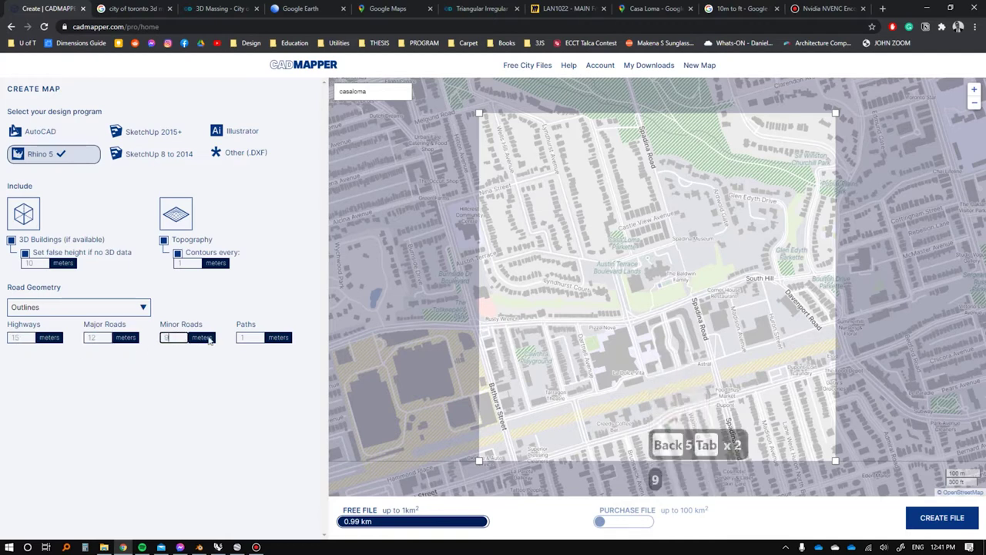
double_click(253, 338)
type("2")
key("Tab")
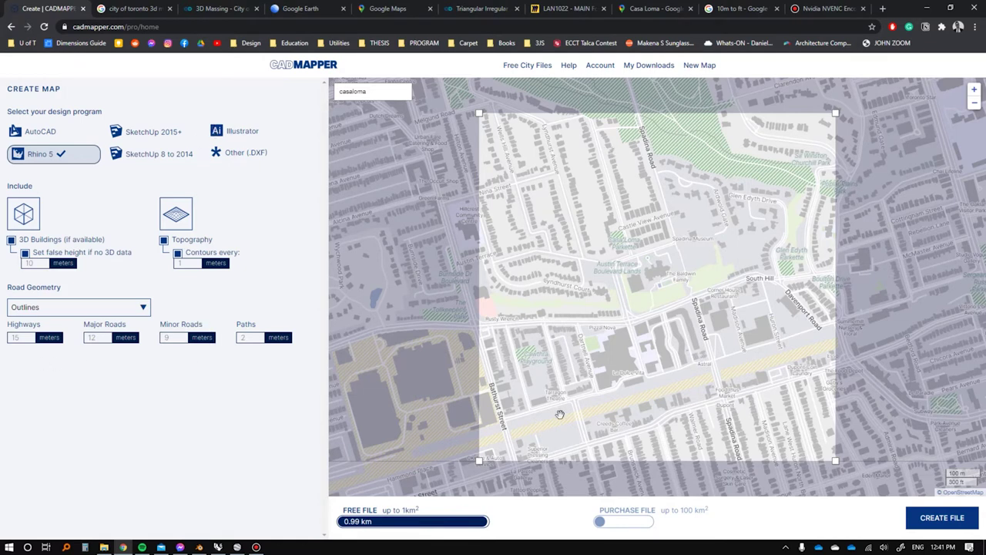
Try creating the map file, and set the topography contour interval to 4 meters.
left_click(941, 518)
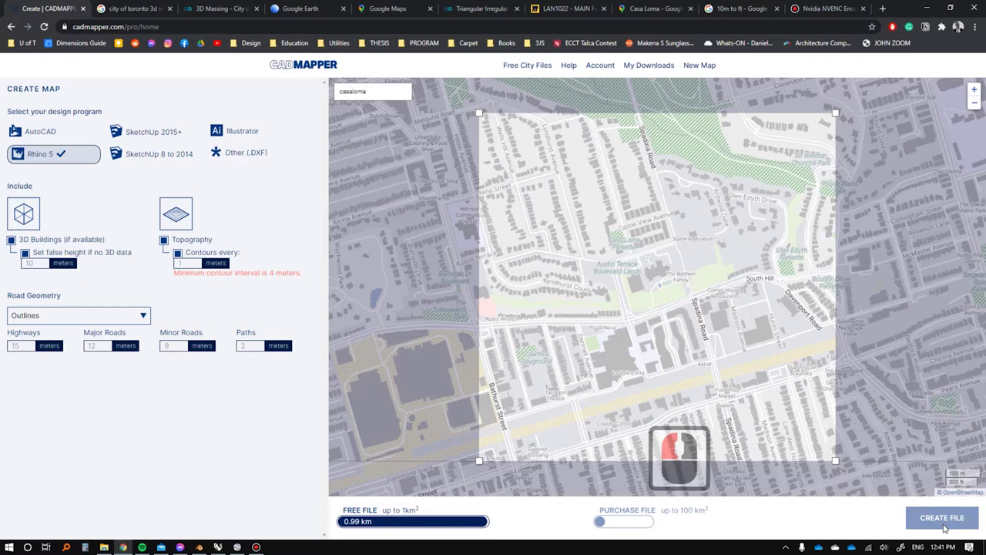
left_click(179, 262)
left_click_drag(194, 272, 287, 273)
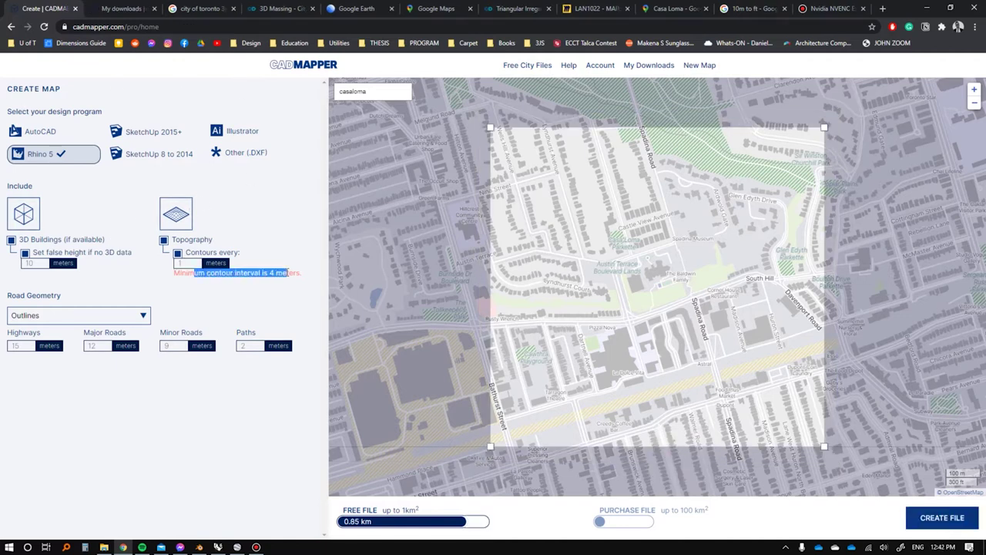
left_click(188, 262)
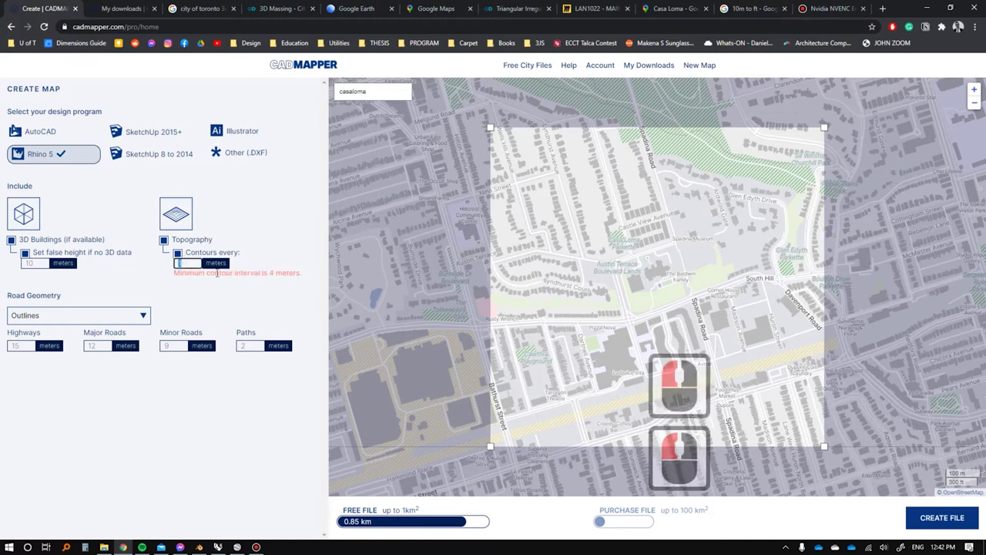
type("4")
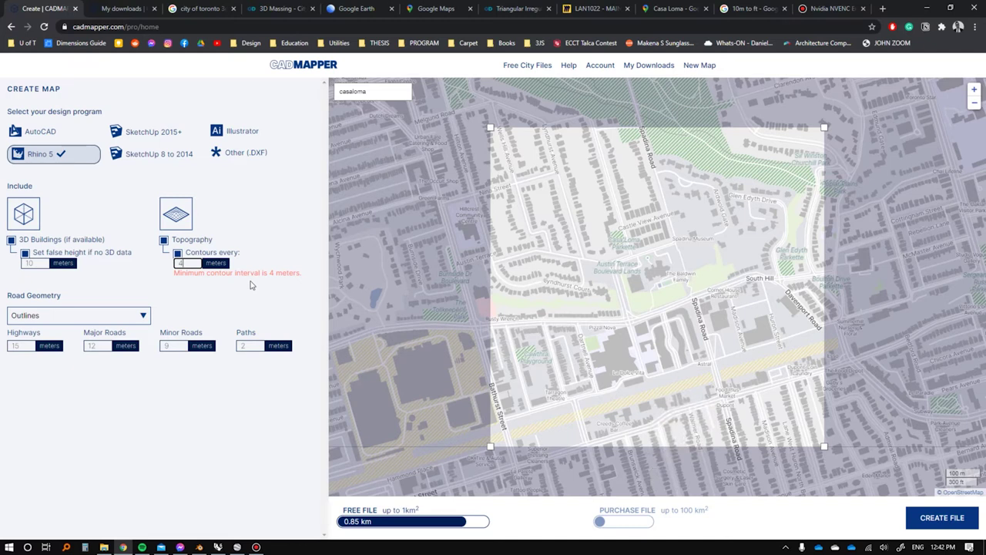
left_click(232, 285)
Enlarge the export area to about 0.99 square kilometers, and generate and download the Rhino 5 file.
left_click_drag(491, 447, 476, 457)
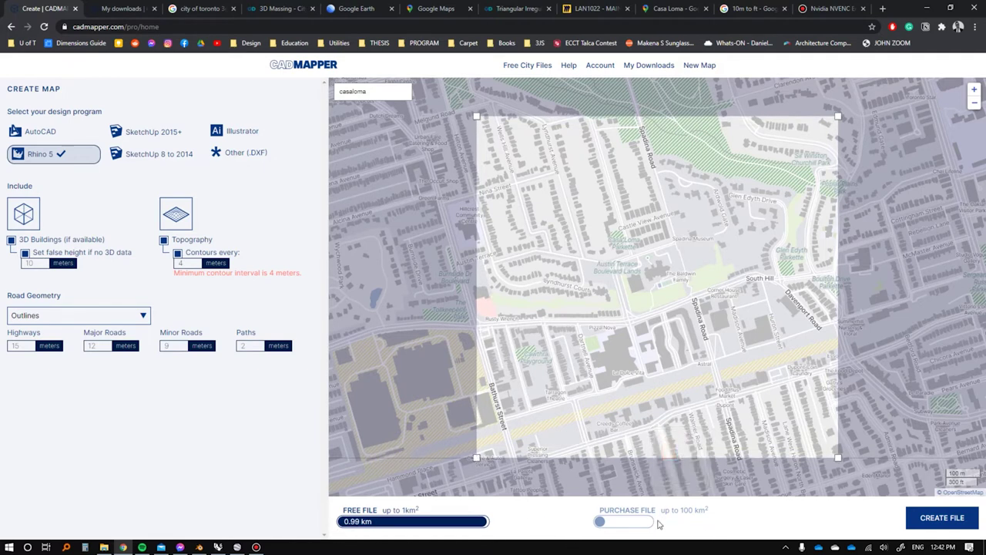
left_click(942, 518)
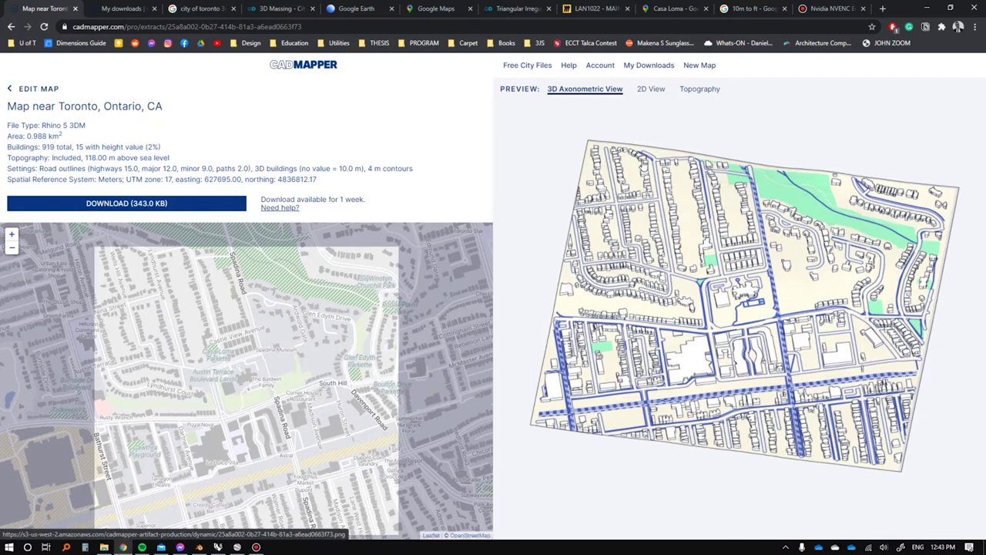
left_click(130, 202)
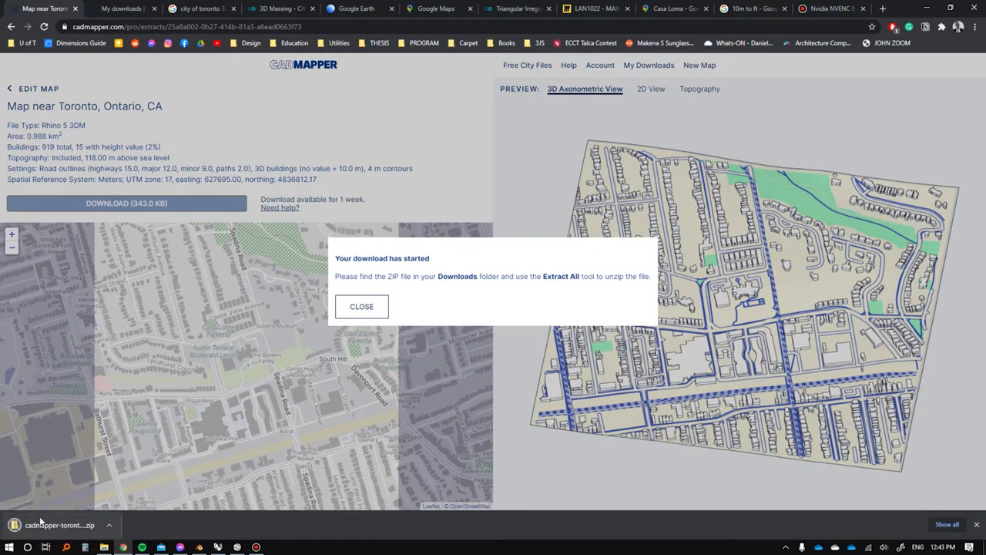
Place the downloaded CADMAPPER zip archive on the Windows desktop.
left_click_drag(41, 523, 467, 153)
key("super+d")
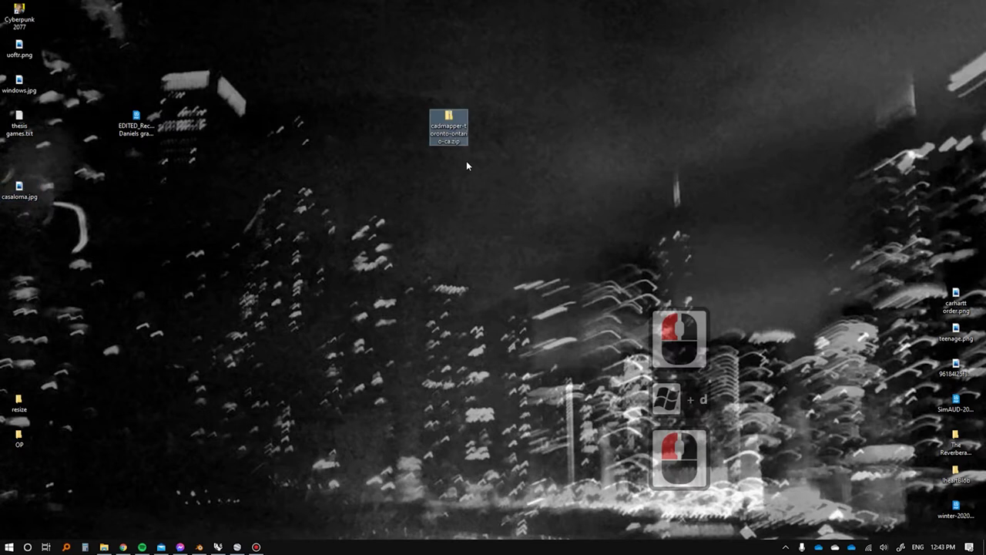
left_click(442, 115)
left_click(444, 119)
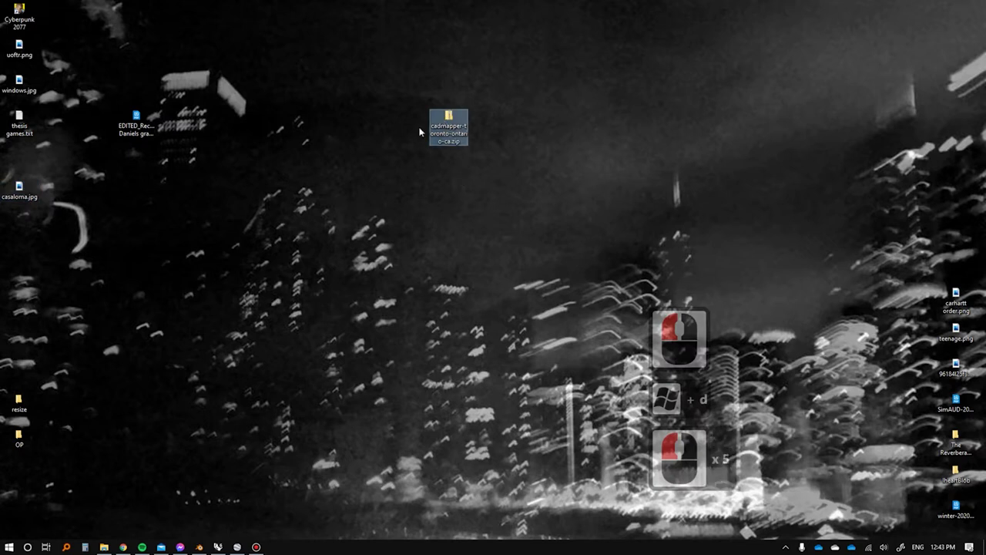
left_click(421, 130)
double_click(454, 116)
left_click_drag(594, 4, 668, 70)
left_click(943, 69)
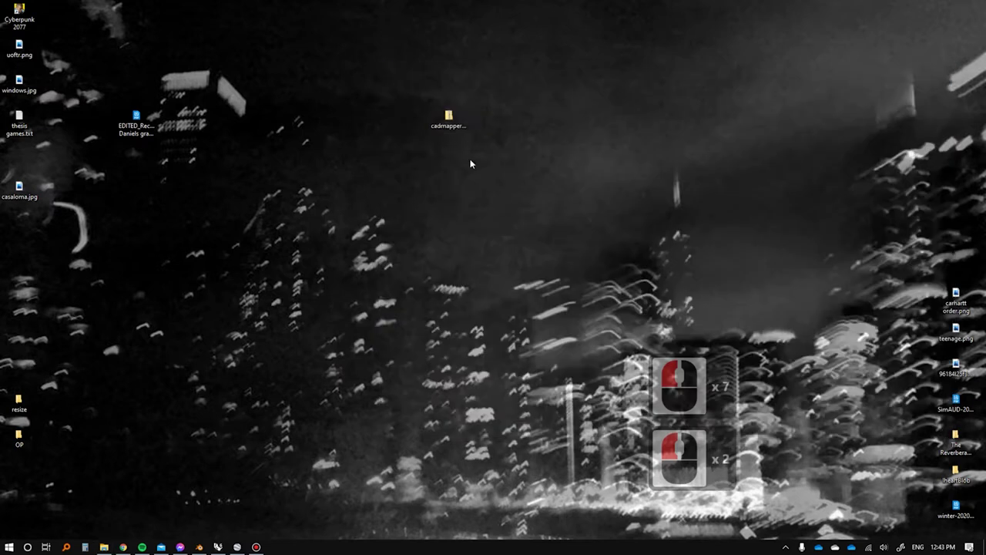
Unblock cadmapper-toronto-ontario-ca.zip in its file properties and confirm the change.
right_click(449, 122)
left_click(337, 343)
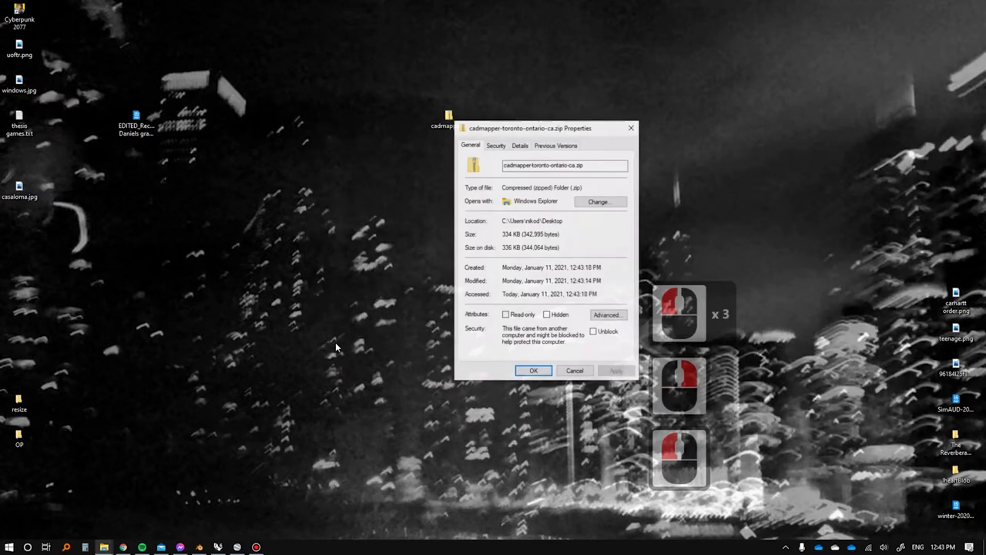
left_click(594, 332)
left_click_drag(566, 121, 661, 57)
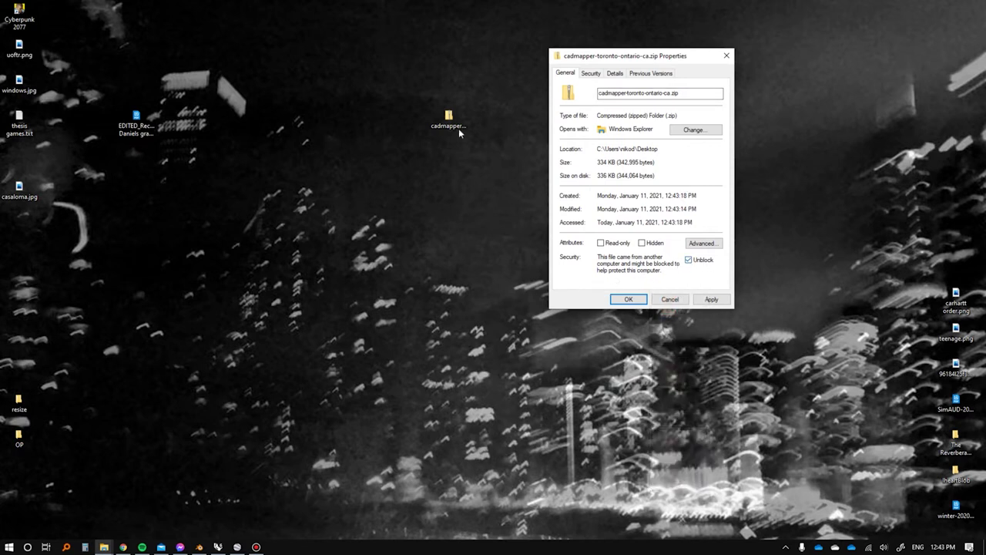
left_click(625, 299)
Extract the cadmapper-toronto-ontario-ca folder from the zip archive onto the desktop.
double_click(449, 127)
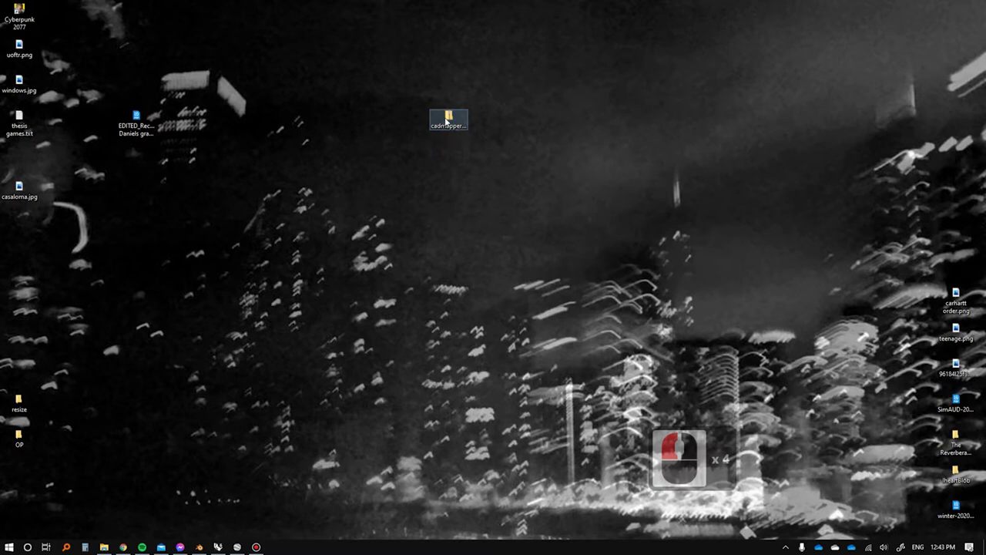
left_click(360, 114)
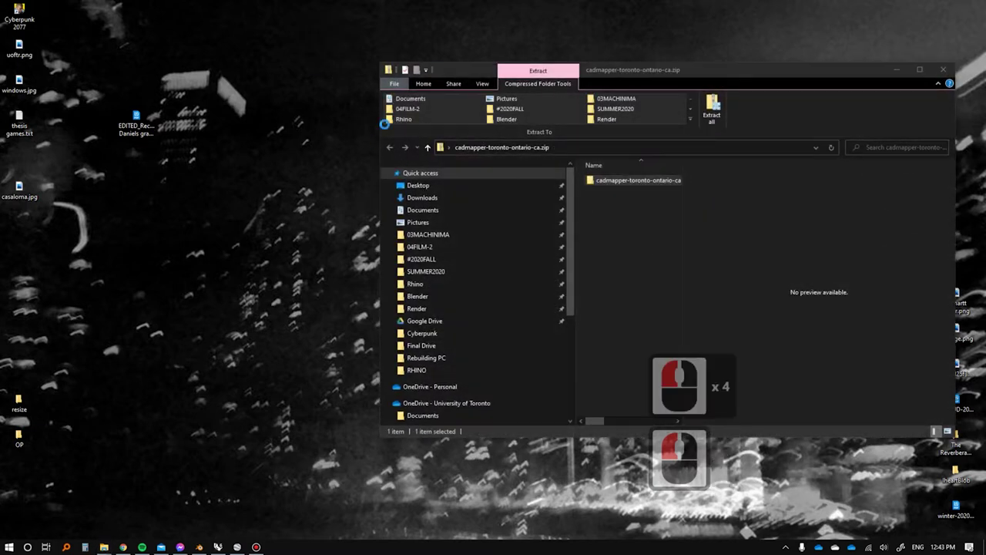
left_click(943, 69)
left_click(296, 53)
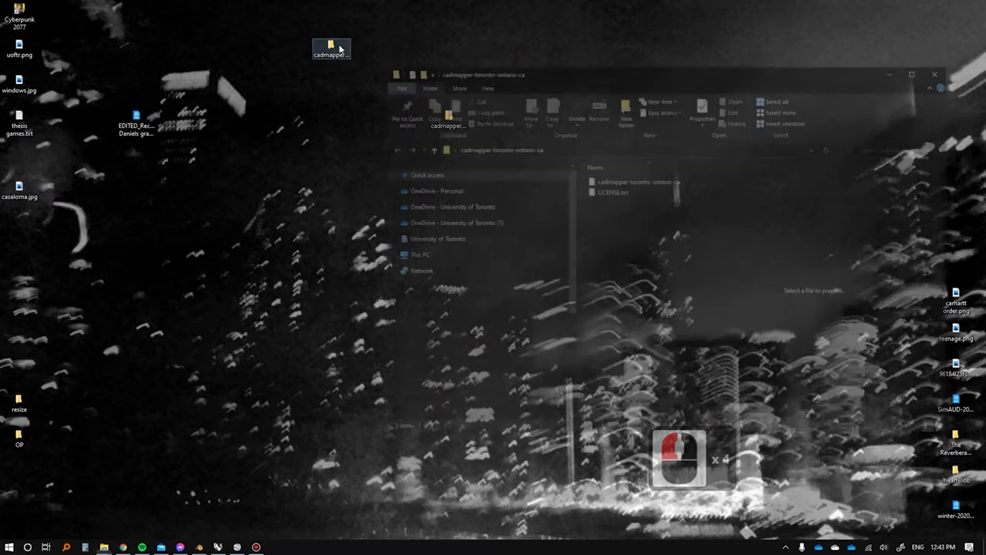
Open cadmapper-toronto-ontario-ca.3dm from the extracted folder in Rhino.
left_click(636, 221)
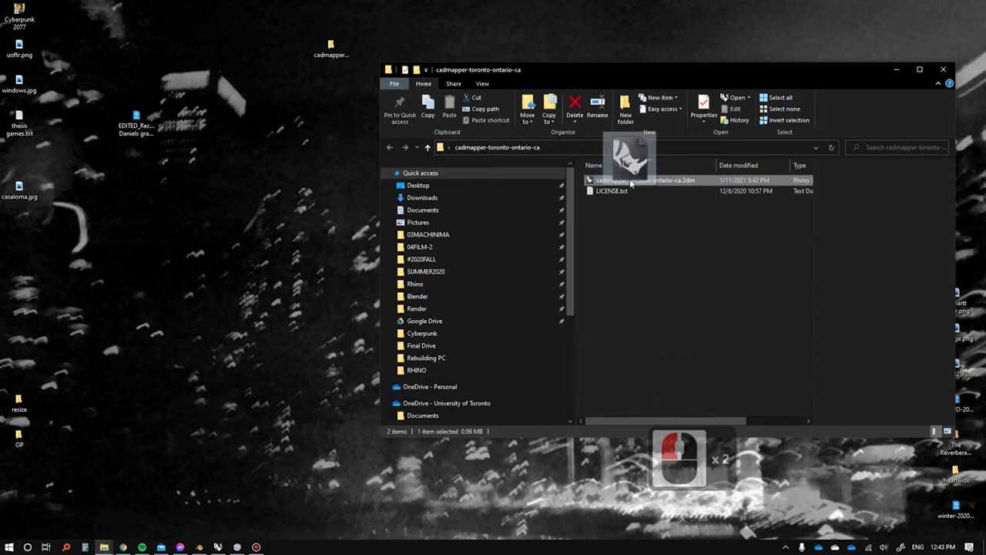
left_click_drag(631, 181, 630, 179)
key("Escape")
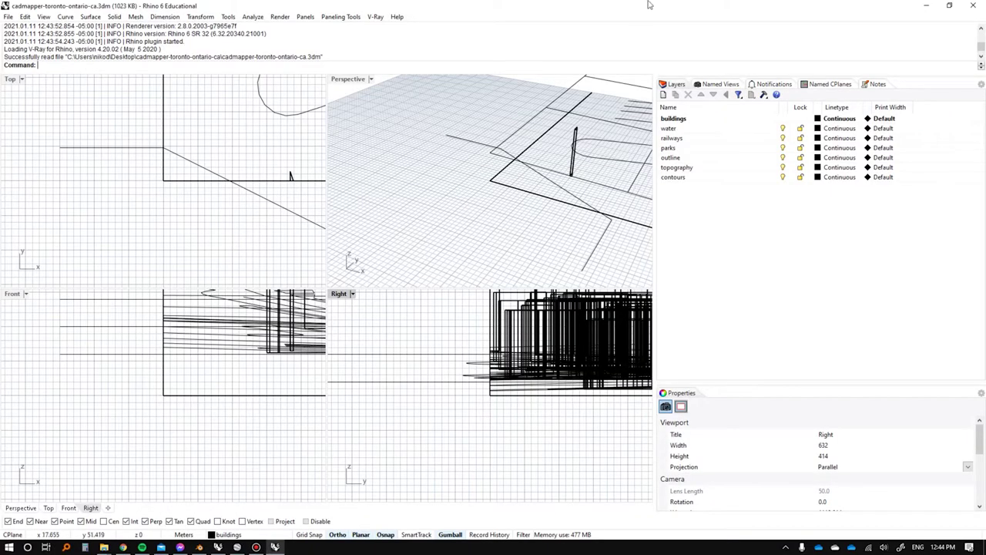
Maximize the Perspective viewport and show the city model in Shaded display mode.
double_click(341, 81)
scroll(282, 294, "down", 5)
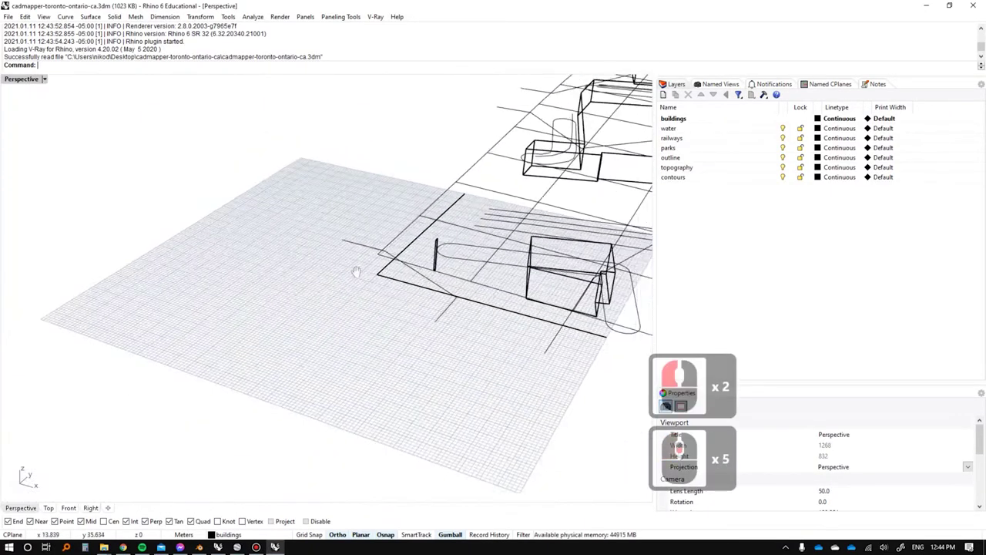
left_click(282, 293)
key("ctrl+alt+s")
scroll(282, 294, "down", 5)
mouse_move(282, 293)
right_mouse_down("shift")
mouse_move(301, 285)
mouse_move(279, 325)
right_mouse_up("shift")
Show the buildings and terrain around Casa Loma in Rendered display mode.
scroll(301, 285, "down", 3)
scroll(292, 316, "down", 3)
right_click_drag(416, 370, 377, 310, "shift")
key("ctrl+alt+r")
scroll(398, 303, "up", 5)
scroll(377, 310, "down", 2)
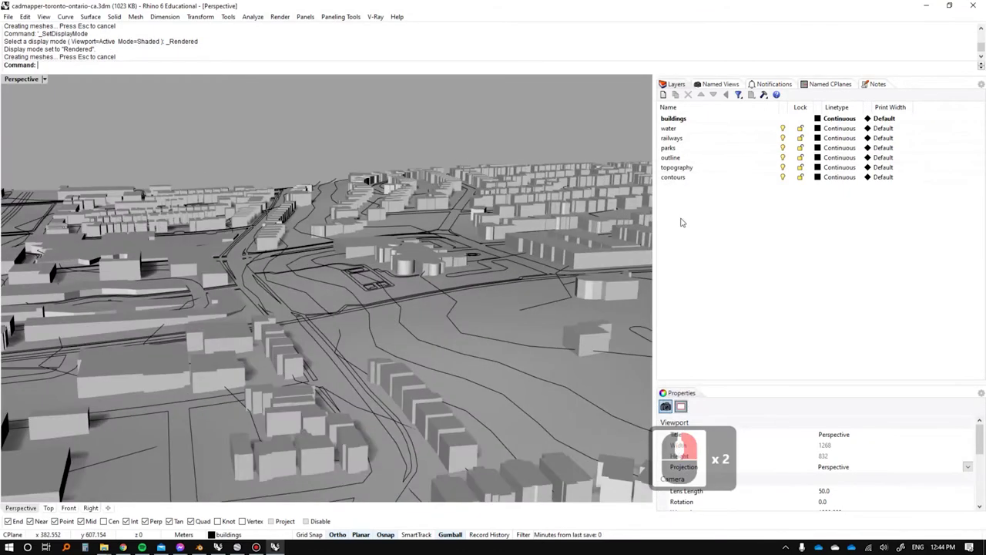
Delete all curves on the contours layer and check the Casa Loma area up close in Rendered display.
left_click(406, 329)
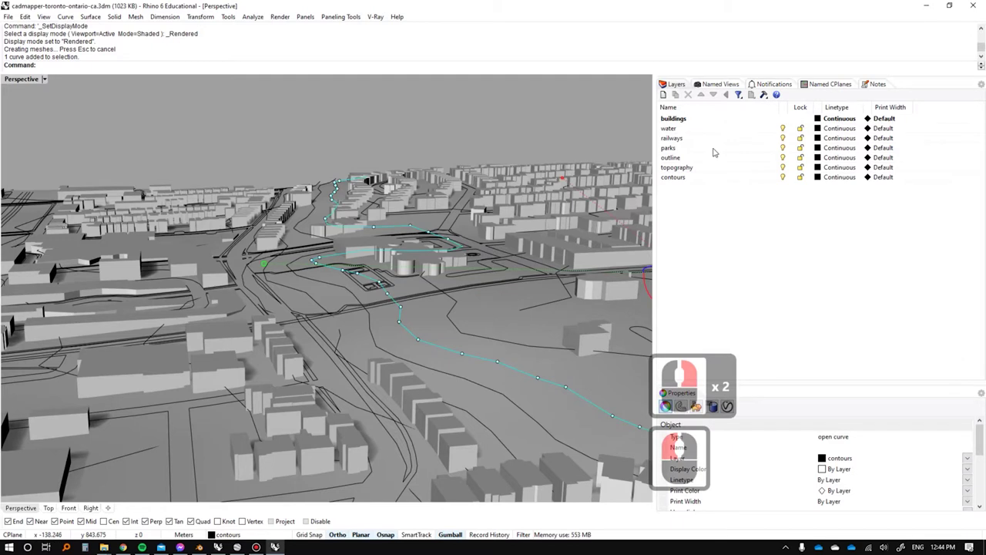
right_click(673, 178)
left_click(726, 334)
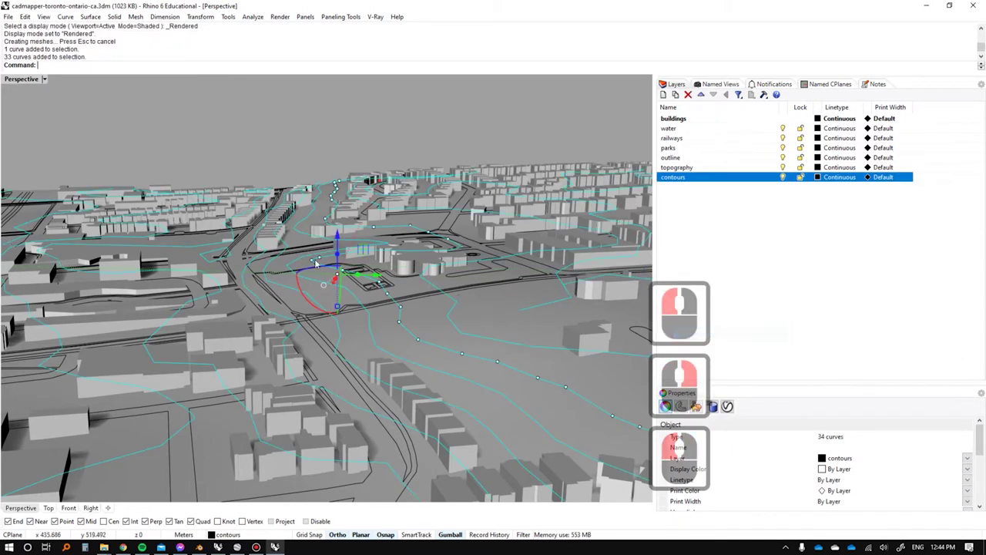
scroll(308, 277, "down", 6)
right_click_drag(308, 277, 293, 287)
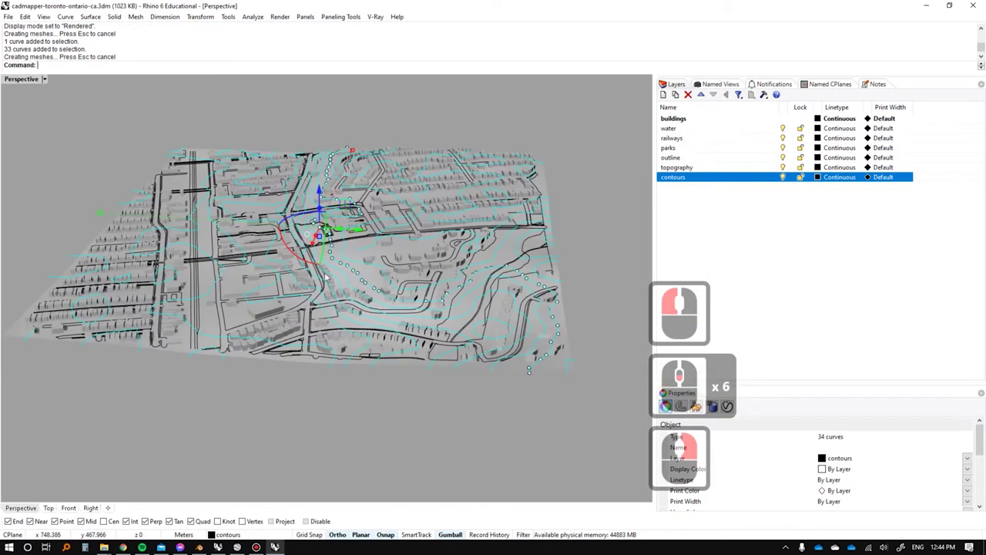
key("Delete")
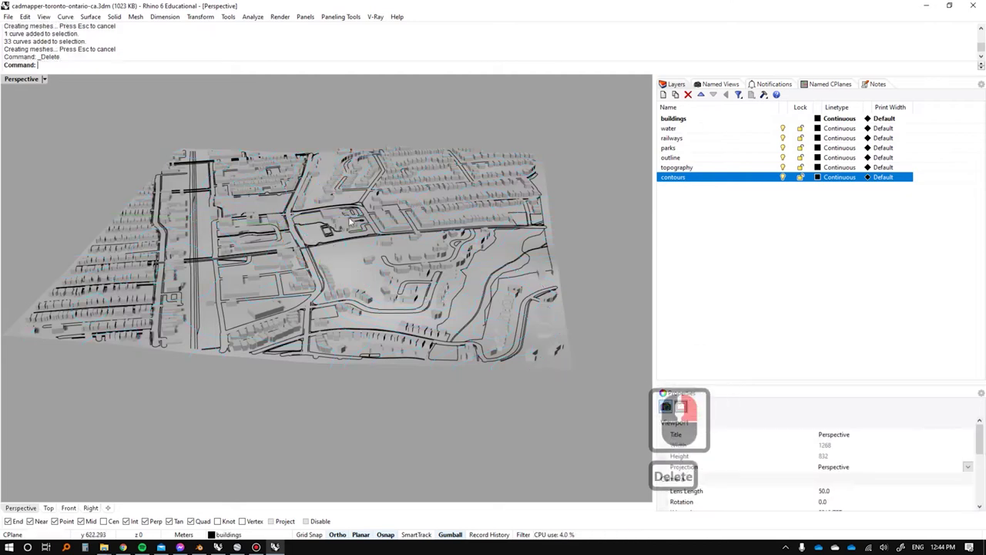
scroll(312, 233, "up", 11)
key("ctrl+alt+r")
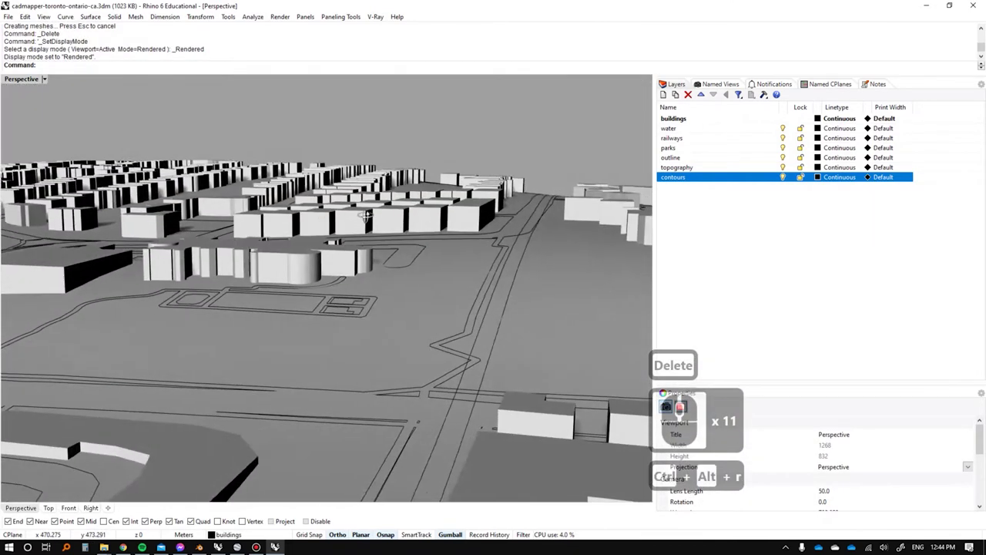
Show the city model in Arctic display mode and inspect the buildings and roads around Casa Loma.
key("ctrl+alt+s")
key("ctrl+alt+t")
scroll(317, 242, "up", 5)
mouse_move(312, 233)
right_mouse_down()
mouse_move(318, 243)
mouse_move(500, 210)
mouse_move(370, 297)
right_mouse_up()
right_click_drag(370, 297, 343, 270, "shift")
scroll(273, 299, "up", 5)
scroll(361, 221, "down", 3)
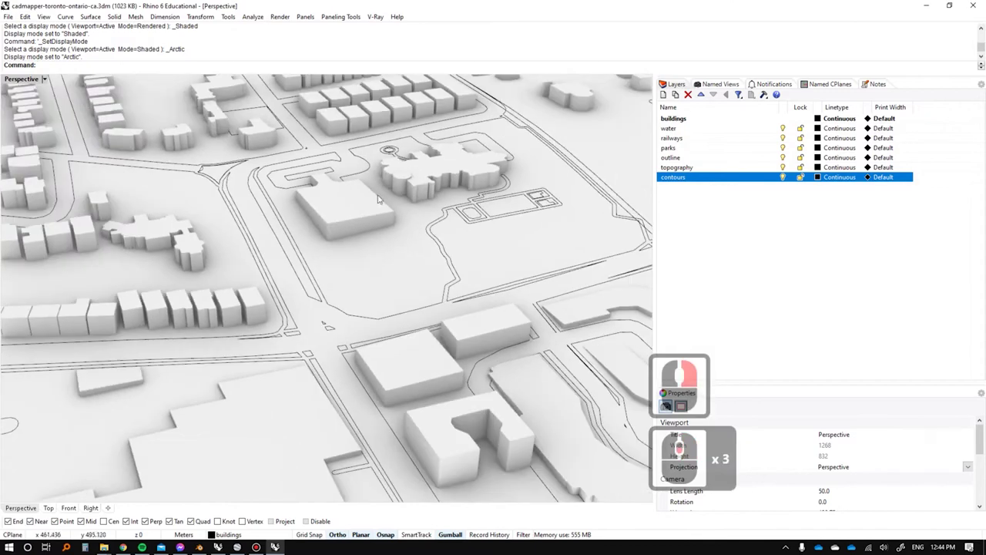
right_click_drag(361, 221, 381, 298, "shift")
right_click_drag(403, 257, 370, 269)
right_click_drag(442, 332, 389, 308, "shift")
scroll(370, 292, "down", 4)
Switch to the Top view and show the site in Rendered display after trying Shaded and Wireframe.
type("t")
key("space")
scroll(355, 280, "down", 8)
key("Escape")
key("Escape")
scroll(344, 415, "up", 5)
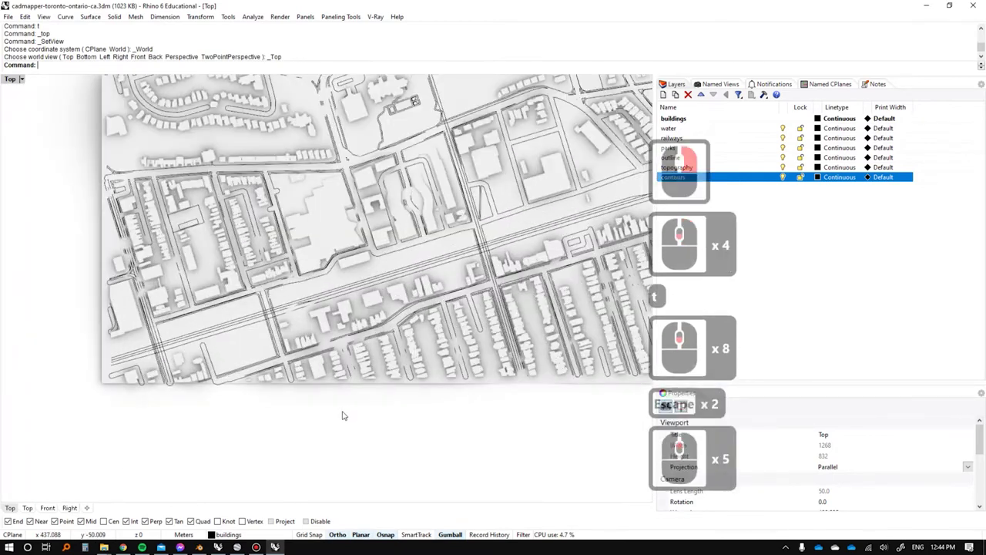
right_click_drag(363, 201, 366, 286)
key("ctrl+alt+s")
scroll(356, 176, "up", 2)
key("ctrl+alt+w")
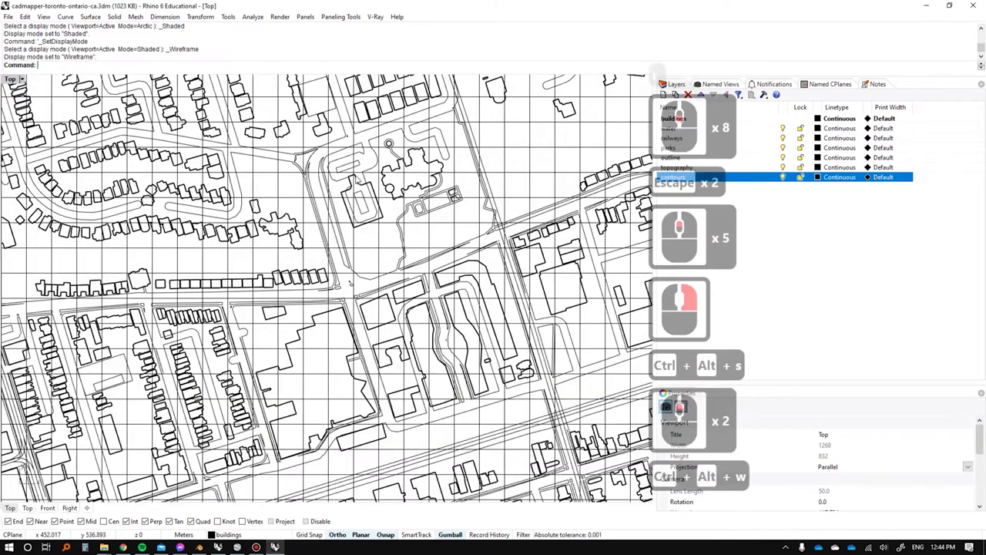
key("ctrl+alt+r")
scroll(326, 264, "up", 1, "ctrl")
scroll(334, 254, "up", 6)
key("ctrl+w")
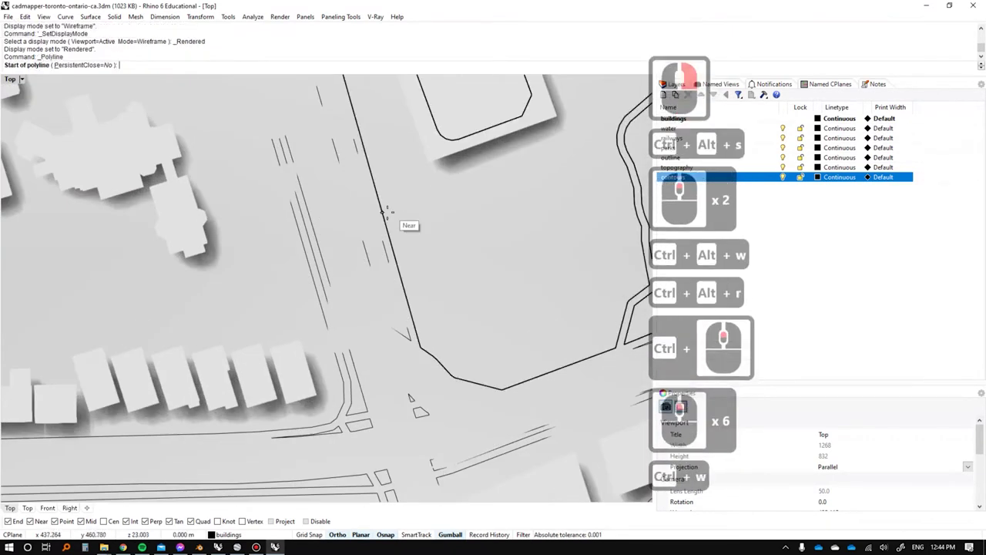
left_click(383, 213)
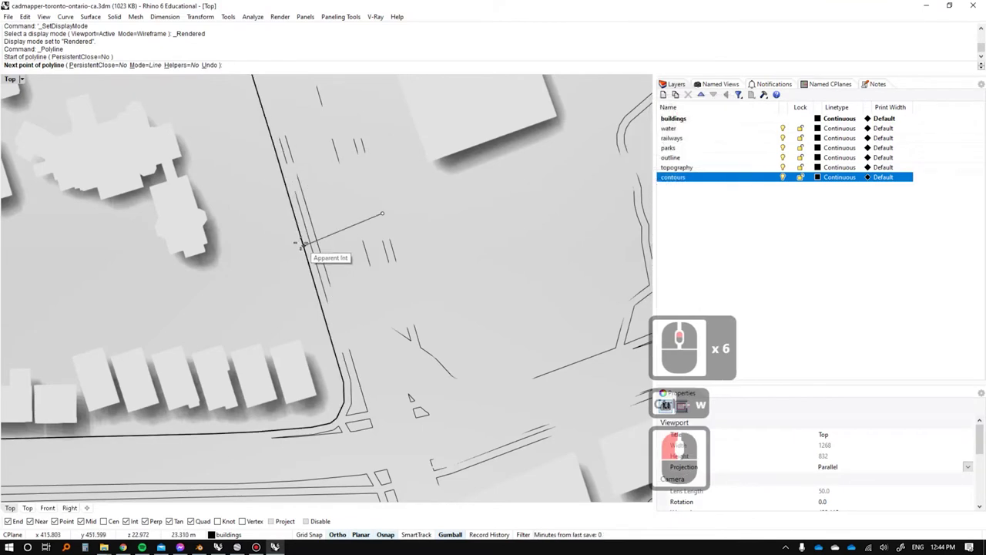
key("Escape")
Orbit to an angled overview of the whole site in Rendered display and select the topography mesh.
scroll(412, 171, "down", 13)
scroll(412, 171, "up", 4)
scroll(396, 208, "up", 4)
right_click_drag(407, 320, 237, 181, "ctrl+shift")
key("ctrl+alt+r")
right_click_drag(314, 303, 375, 262, "ctrl+shift")
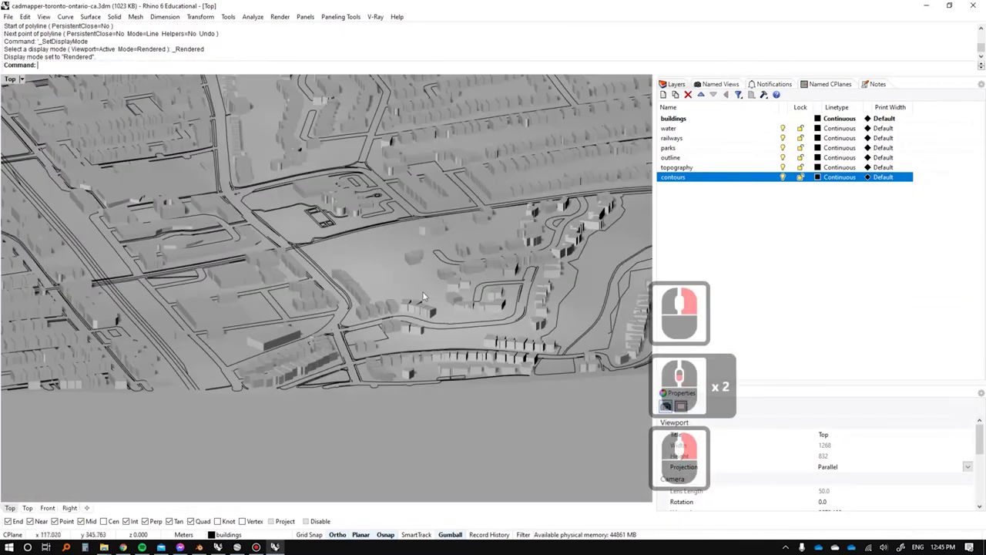
left_click(375, 262)
Make contours the current layer and set its colour to Dark Gray.
double_click(735, 177)
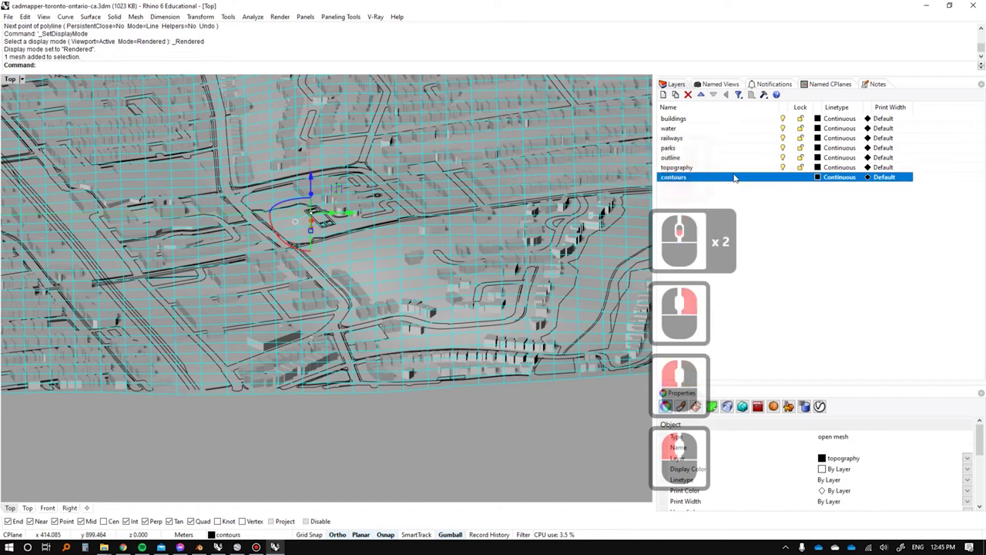
left_click(840, 178)
key("Escape")
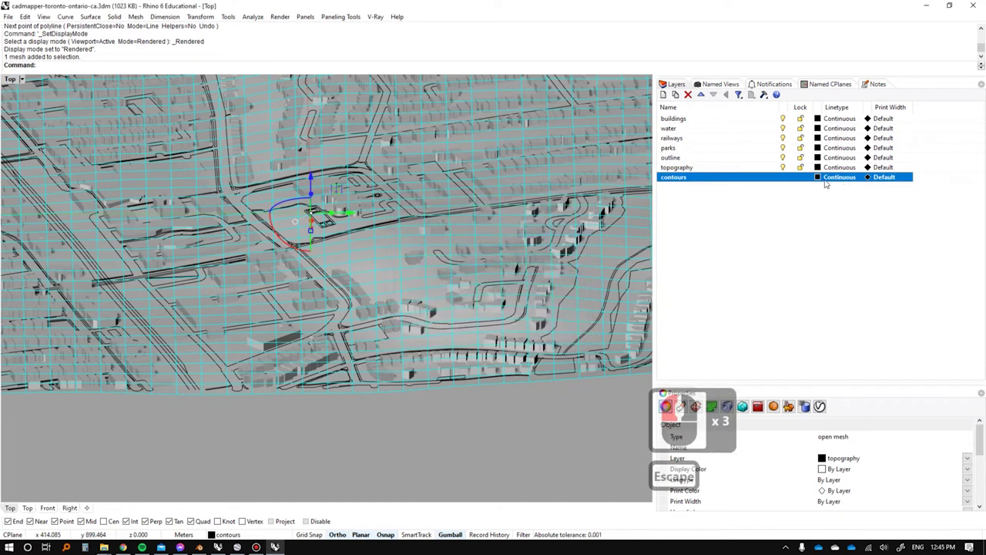
left_click(818, 177)
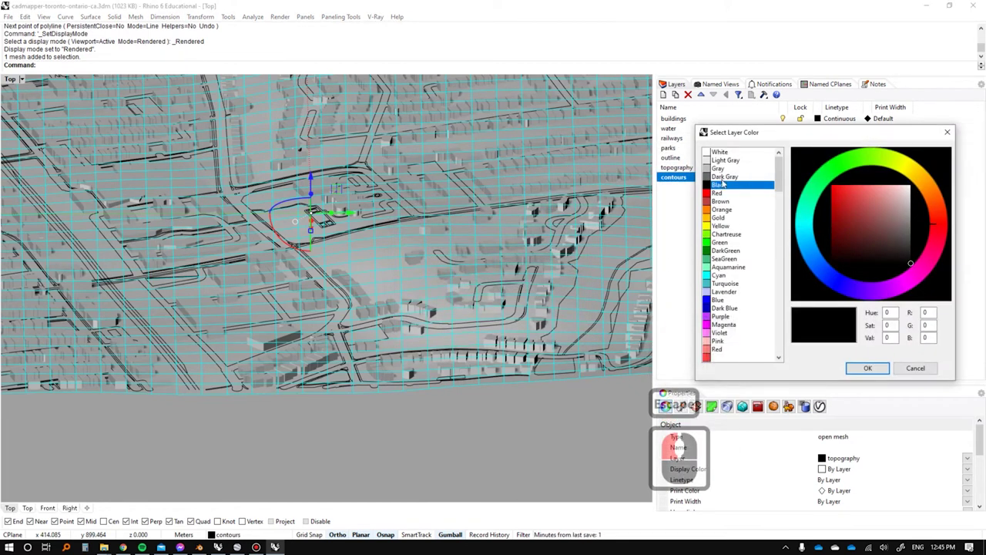
key("Escape")
Create a solid bounding box around the selected topography mesh, with the model shown in Arctic display.
key("ctrl+alt+s")
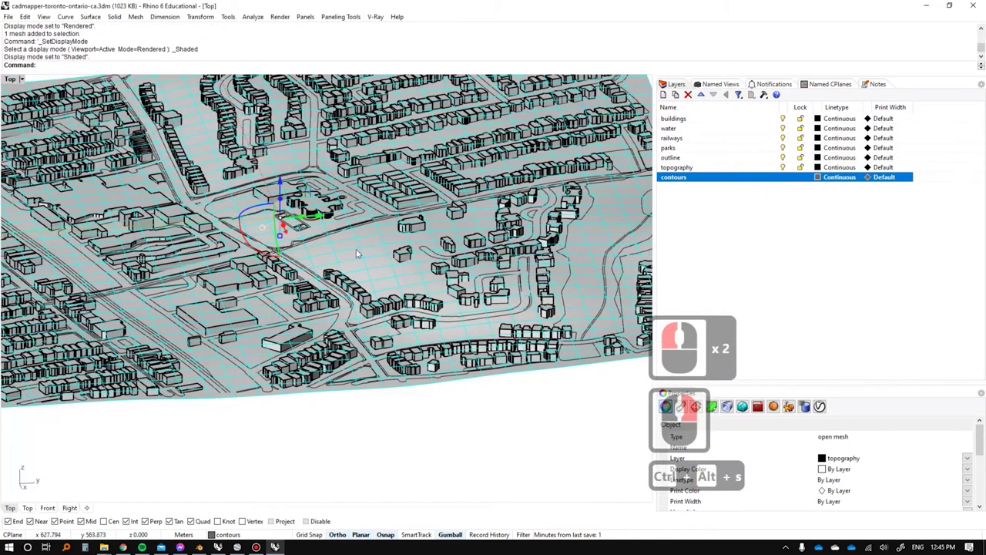
key("ctrl+alt+t")
key("Escape")
scroll(400, 182, "down", 4)
scroll(400, 182, "up", 1)
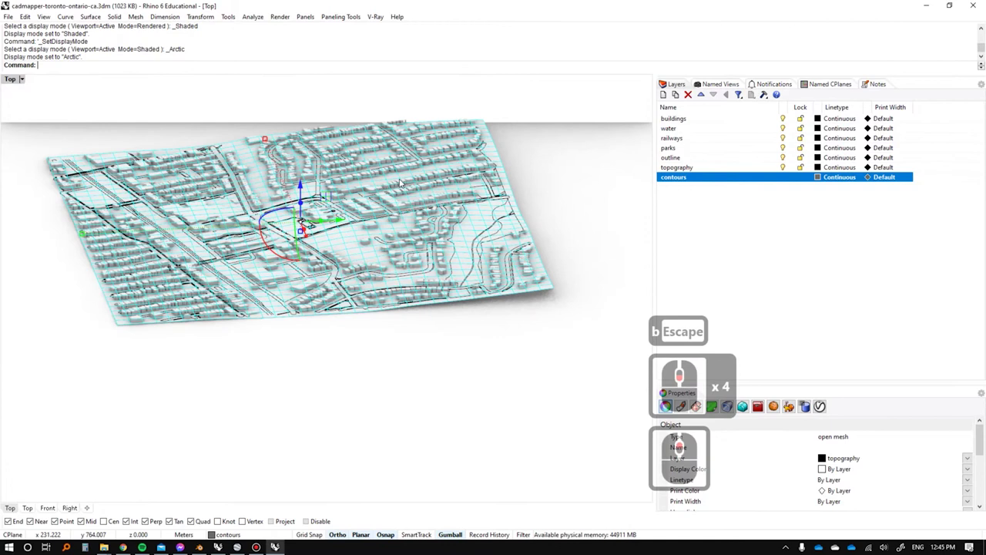
type("bou")
key("Return")
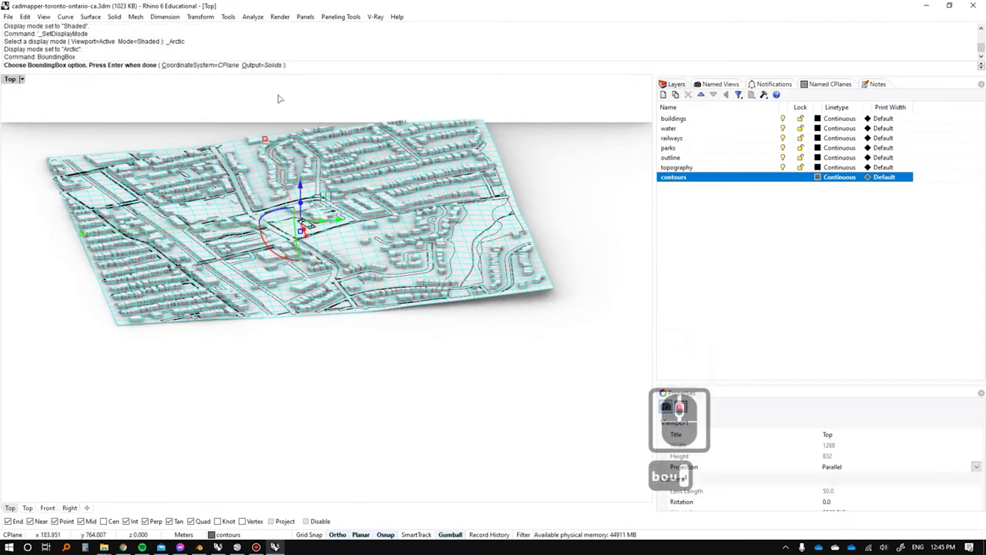
key("Return")
Add the bounding box to the selection and isolate it together with the topography mesh.
right_click_drag(262, 187, 410, 240)
left_click(410, 239, "shift")
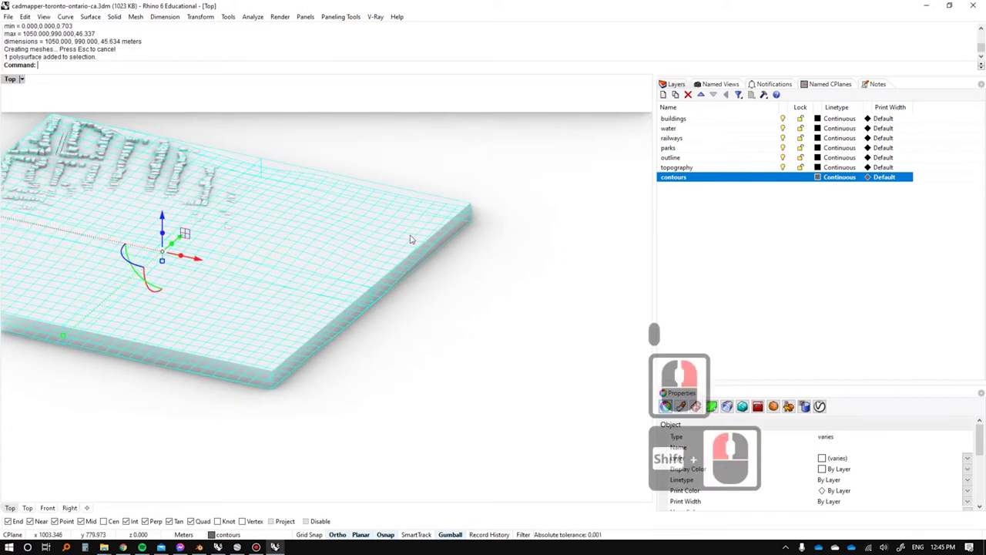
right_click_drag(342, 222, 524, 282)
scroll(577, 278, "up", 4)
scroll(549, 269, "down", 4)
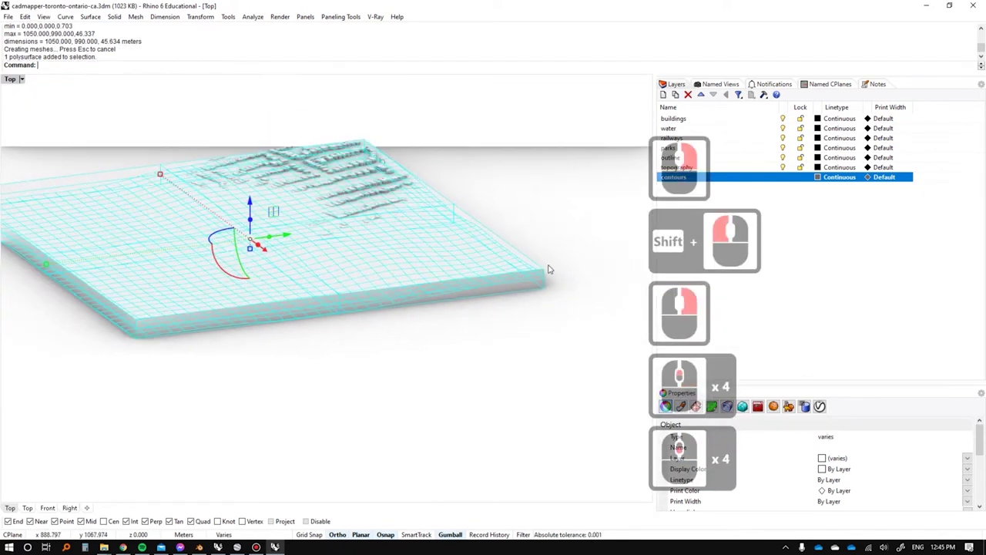
type("iso")
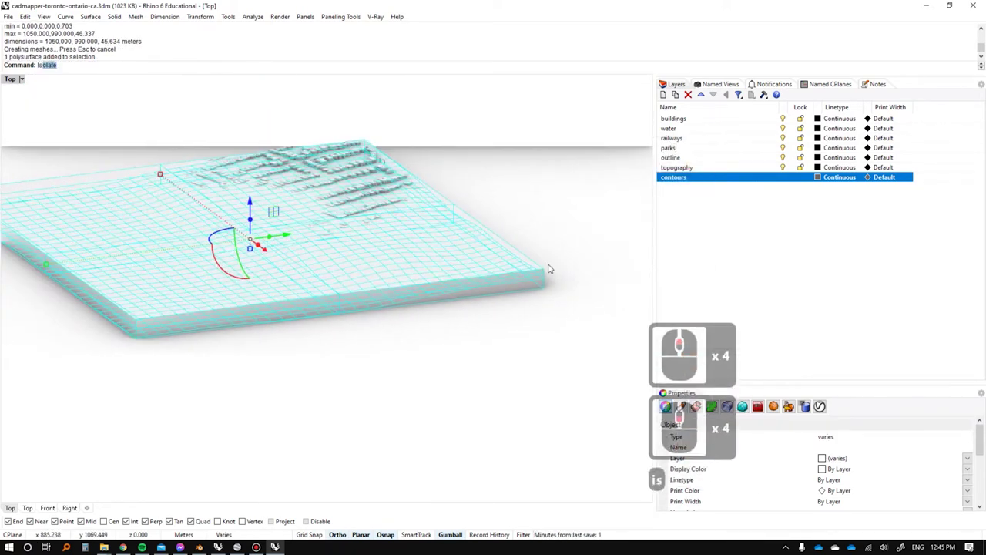
scroll(550, 269, "up", 7)
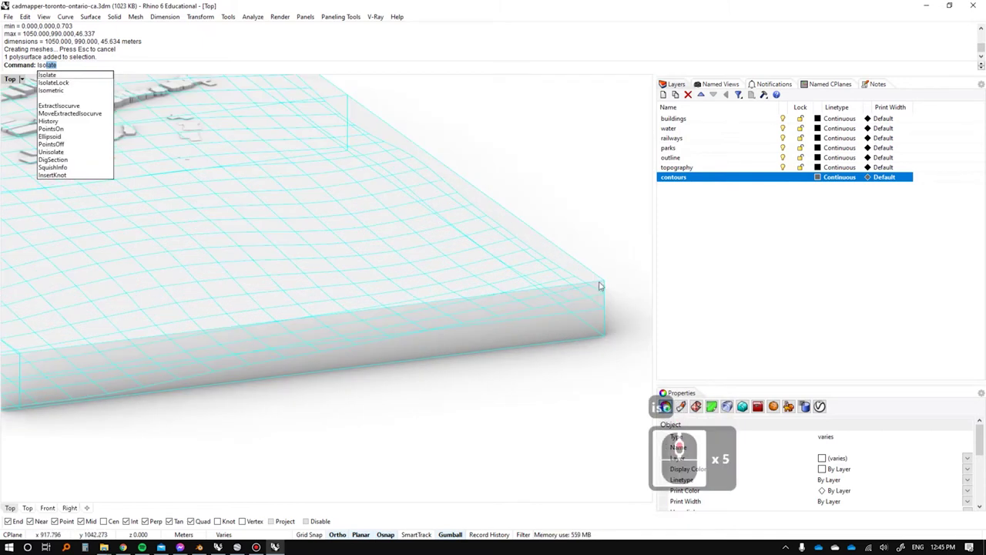
scroll(423, 291, "down", 7)
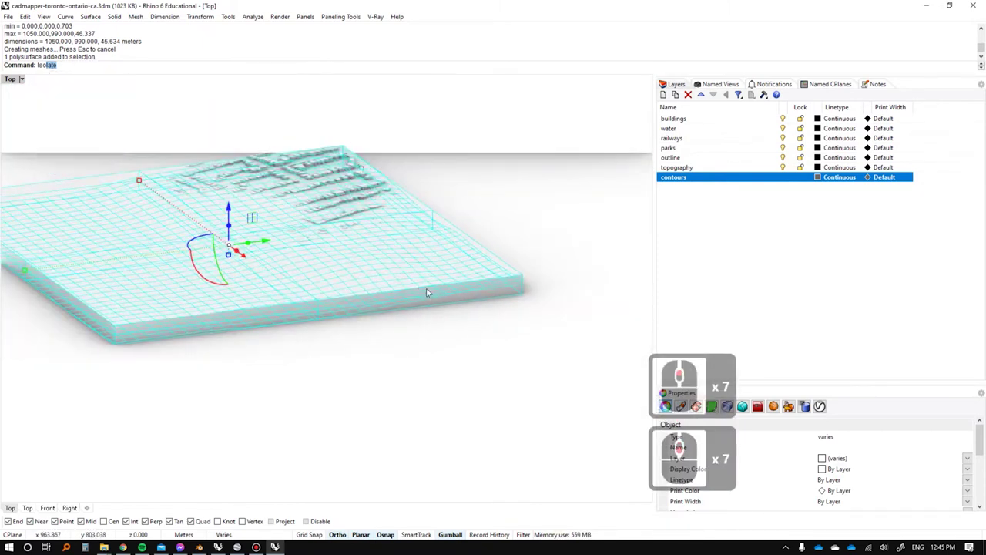
right_click_drag(426, 288, 428, 291)
right_click(429, 290)
key("Escape")
scroll(428, 289, "down", 2)
key("Escape")
scroll(427, 285, "down", 1)
Hide the bounding box and undo the hide.
left_click(427, 284)
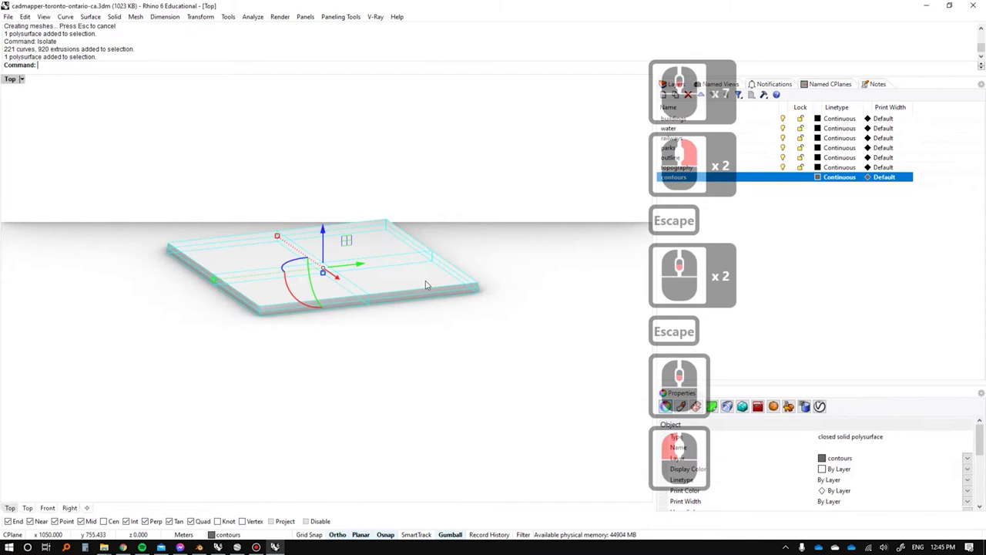
scroll(426, 285, "up", 3)
type("h")
key("Return")
right_click_drag(306, 252, 364, 276)
key("ctrl+z")
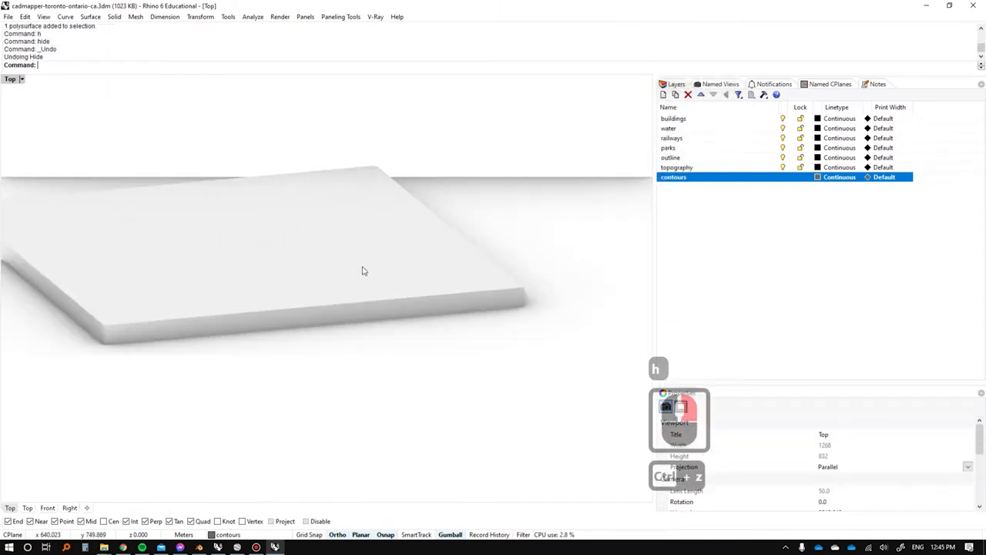
Select the topography mesh inside the bounding box using Wireframe display, and return to Shaded display.
left_click(423, 281)
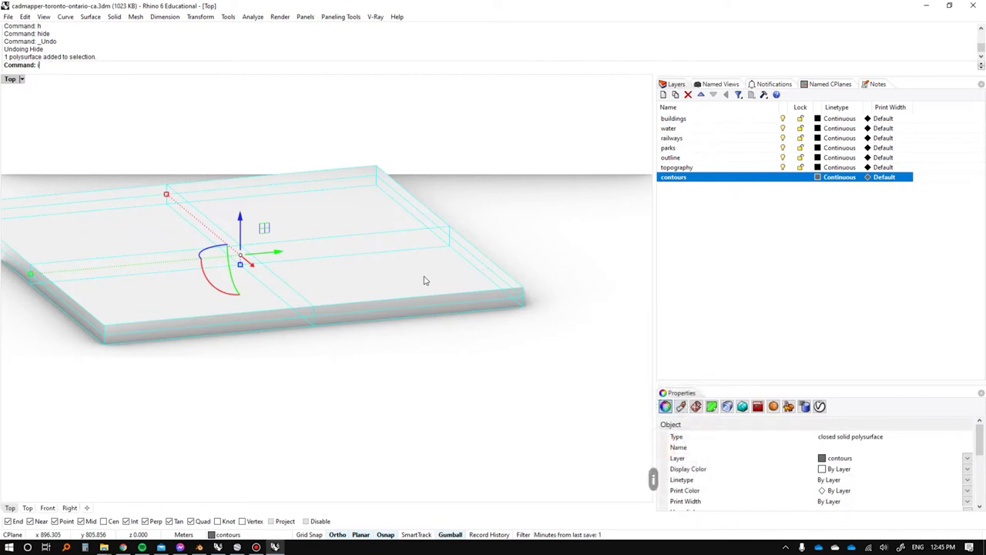
key("Escape")
key("Escape")
left_click(425, 278)
key("ctrl+alt+w")
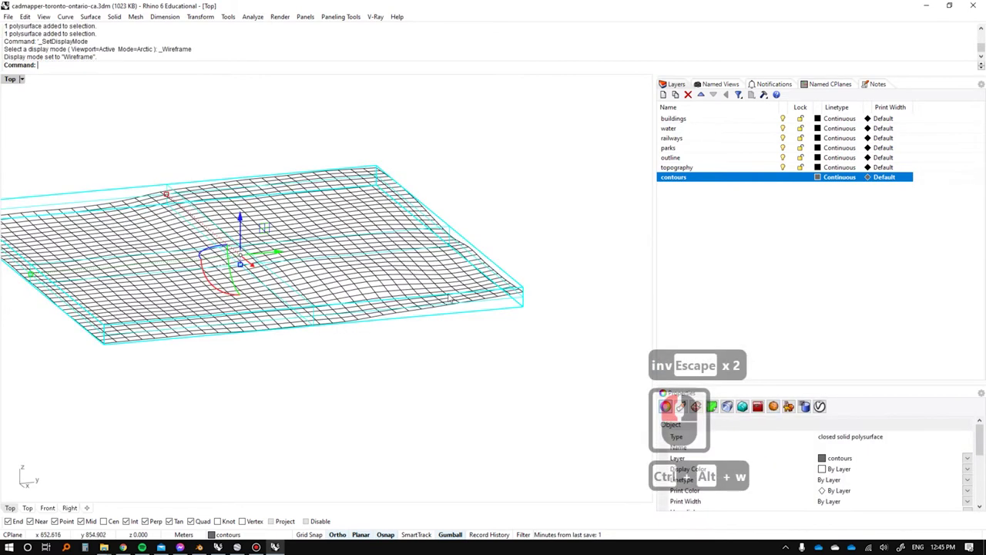
scroll(497, 306, "up", 3)
left_click(492, 296)
key("ctrl+alt+s")
scroll(441, 292, "down", 4)
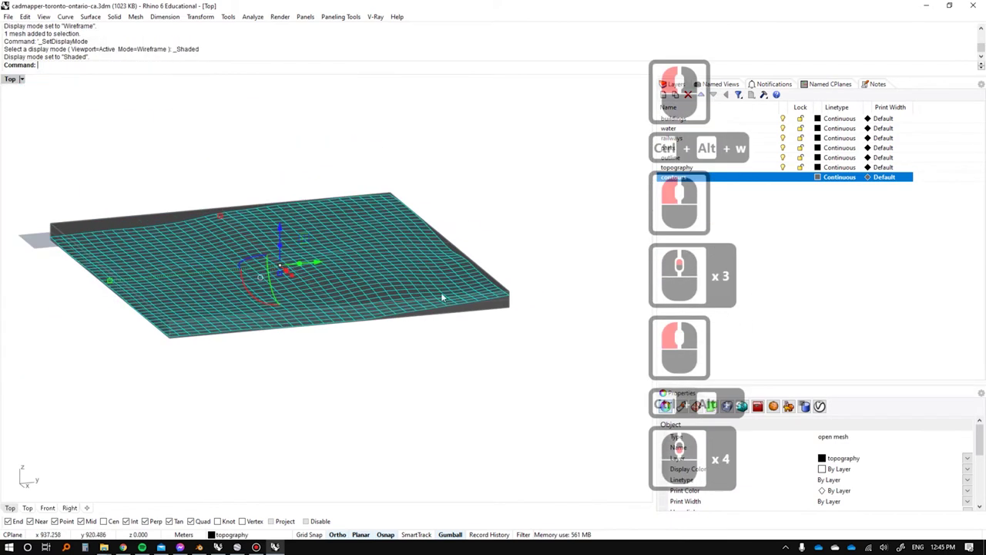
right_click_drag(165, 200, 286, 297)
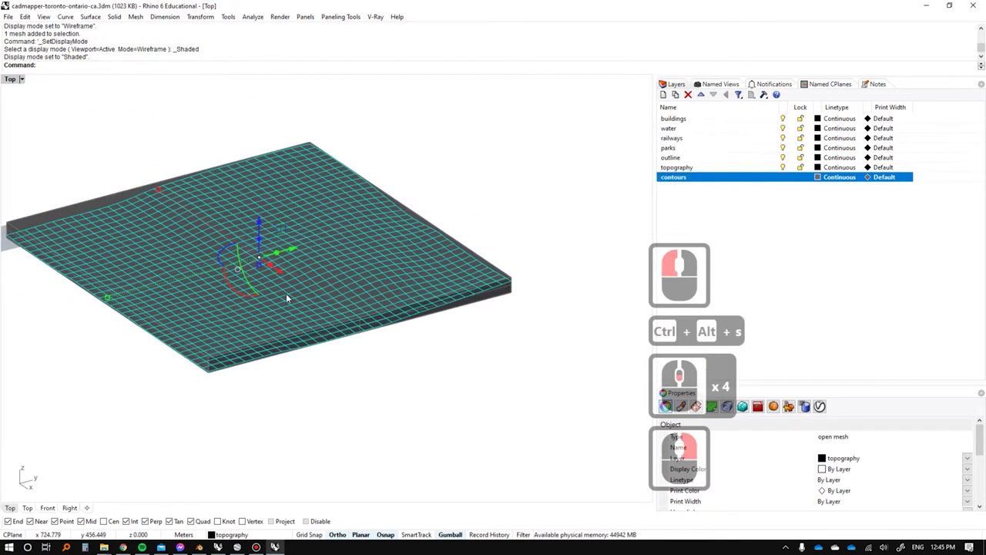
type("contou")
key("Return")
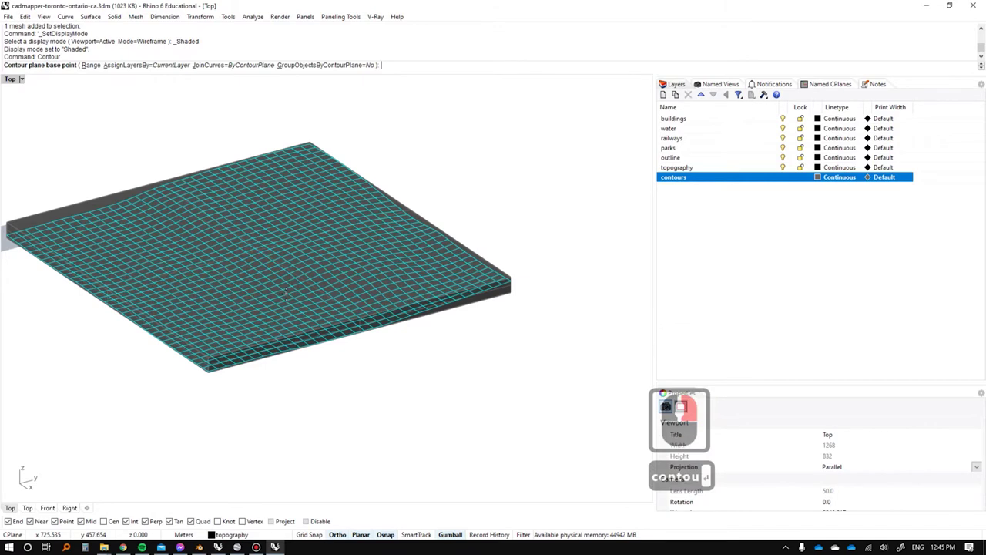
scroll(465, 291, "up", 4)
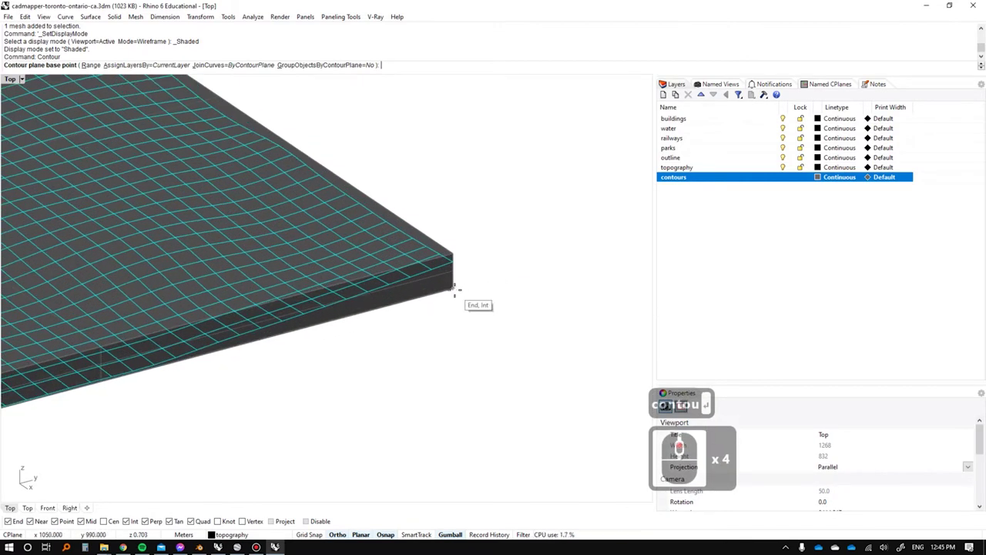
left_click(454, 291)
scroll(451, 293, "up", 2)
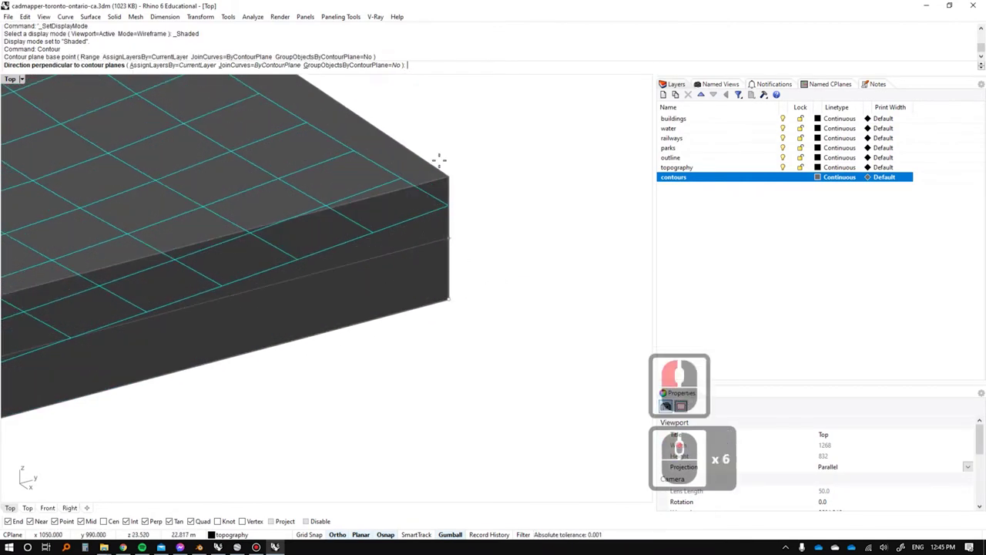
scroll(450, 173, "down", 6)
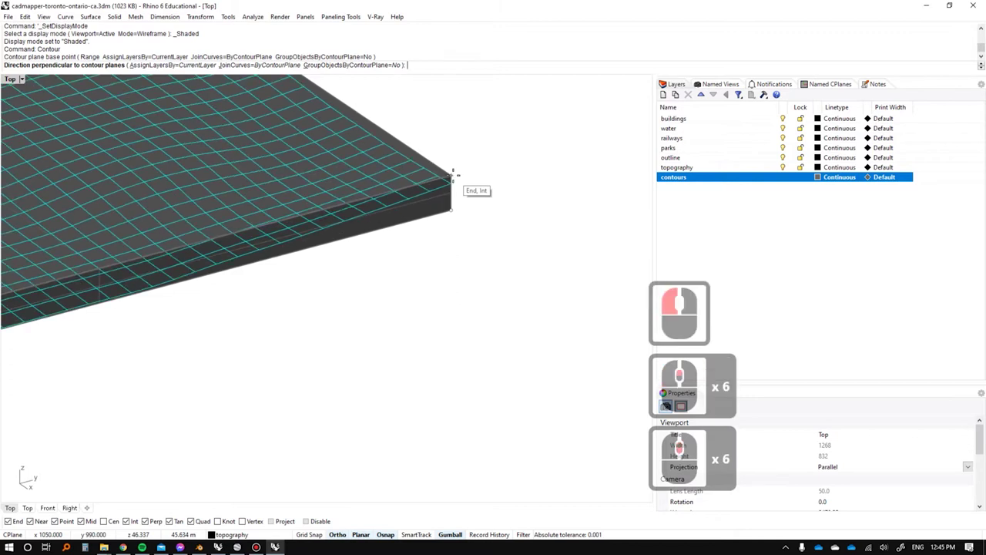
key("Escape")
Contour the topography mesh vertically, from the bounding box's lower corner up to the corner directly above it.
right_click(464, 244)
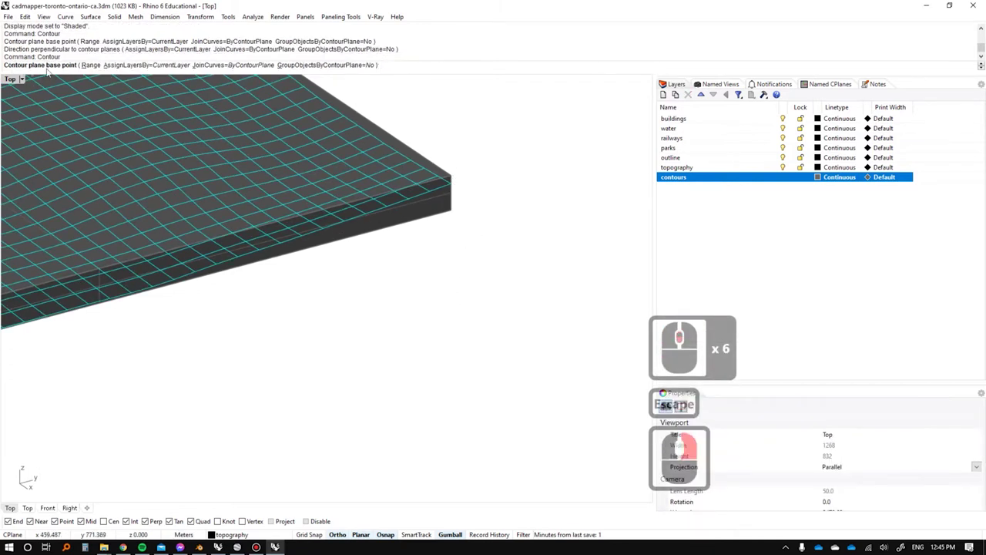
left_click(451, 211)
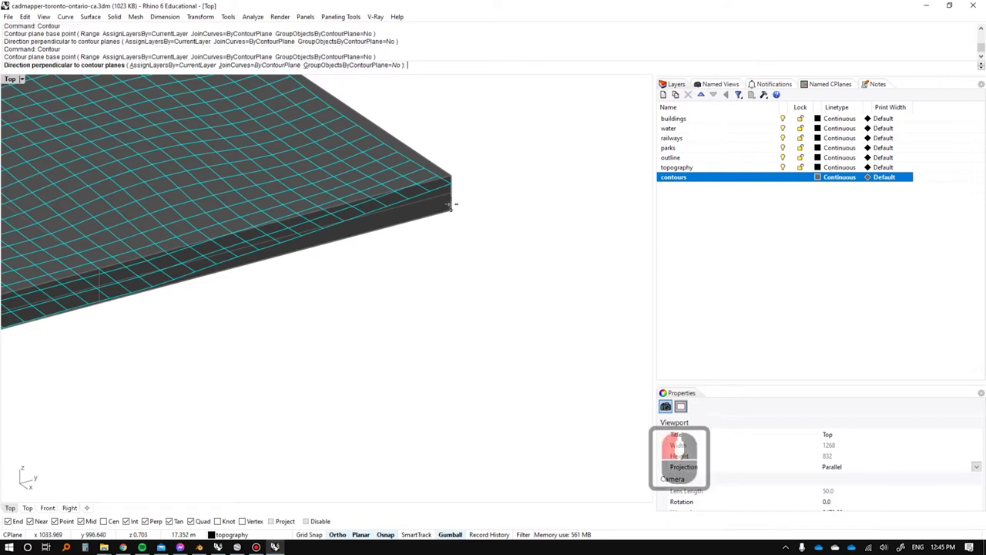
scroll(455, 173, "up", 1)
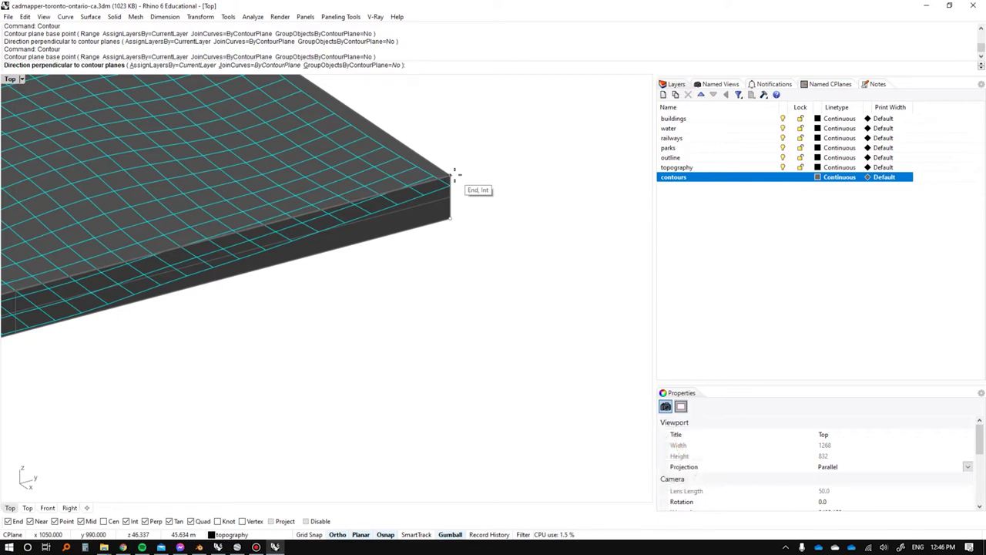
left_click(455, 174)
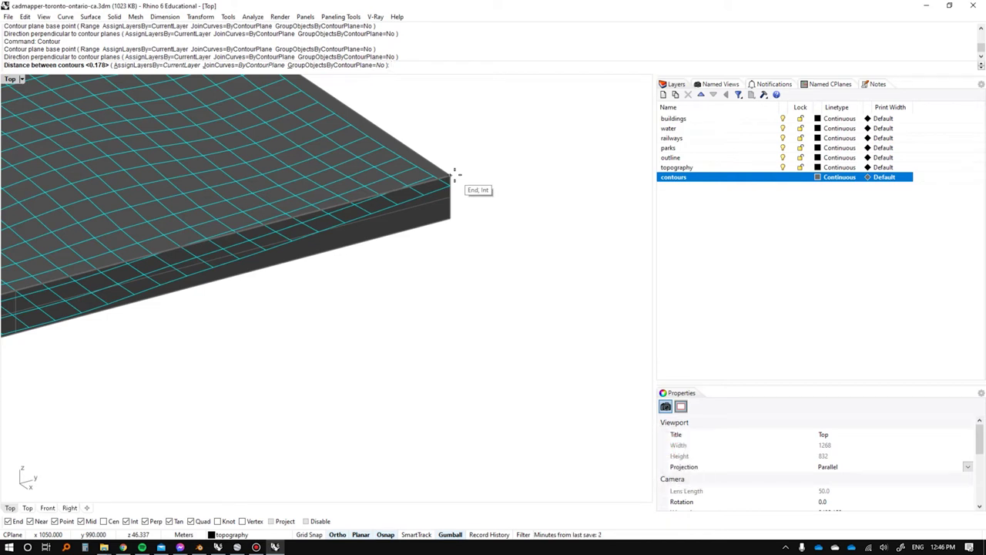
key("Return")
Delete the bounding box and show all hidden objects again in Arctic display.
left_click(425, 165)
key("Delete")
scroll(424, 169, "down", 6)
right_click_drag(234, 243, 326, 290)
key("ctrl+alt+r")
key("ctrl+alt+t")
type("show")
key("Return")
Inspect the contoured site from above, turning the topography layer off and back on.
right_click_drag(183, 189, 287, 253, "shift")
scroll(293, 250, "up", 5)
right_click_drag(297, 297, 436, 296)
scroll(271, 296, "up", 1)
scroll(400, 303, "down", 7)
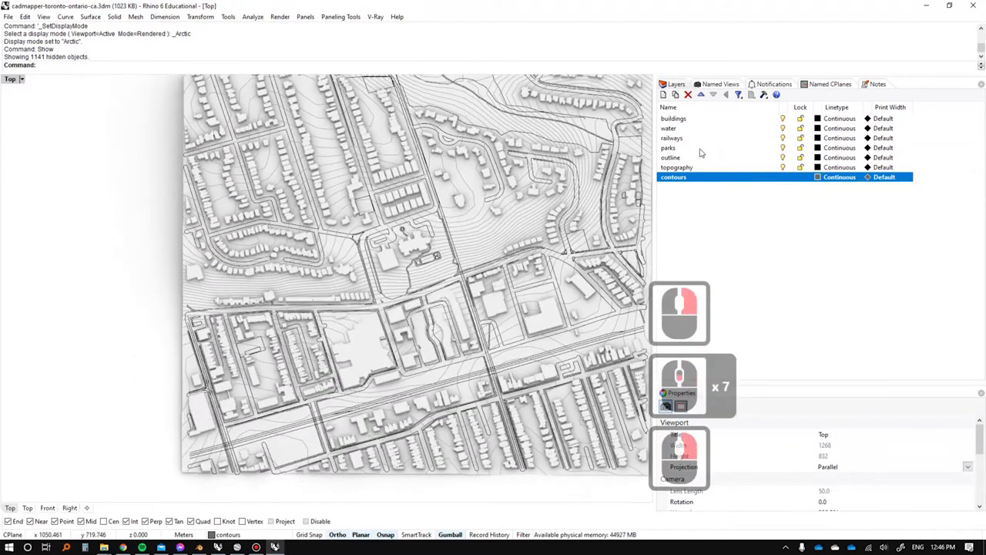
right_click_drag(532, 212, 398, 213, "shift")
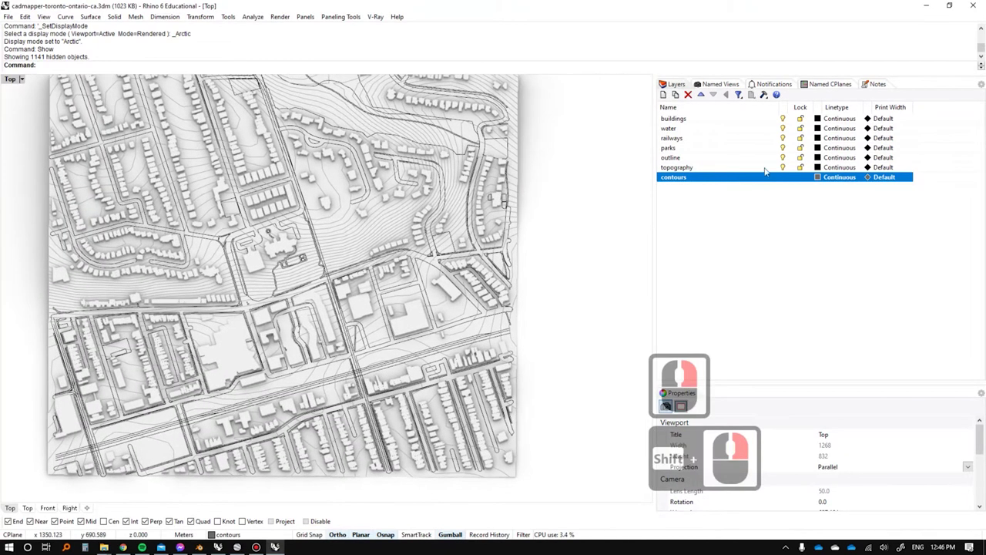
left_click(702, 171)
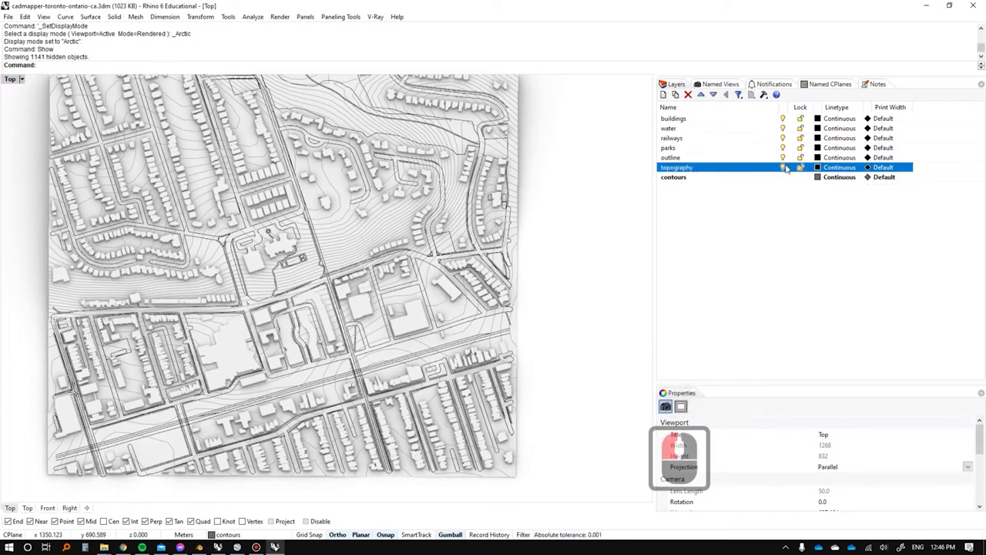
left_click(784, 168)
left_click(784, 168)
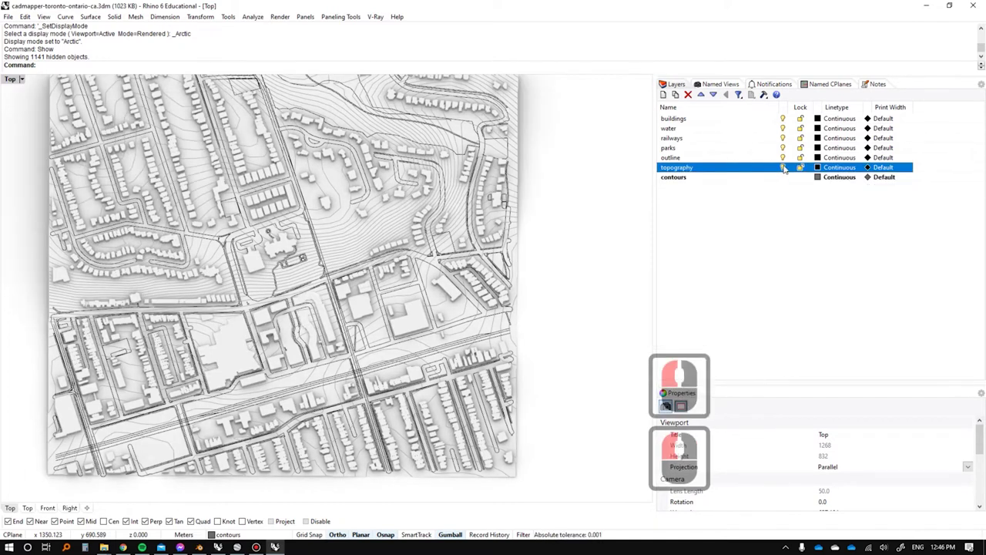
Select all objects on the parks layer and set the layer's color to DarkGreen.
left_click(675, 128)
left_click(669, 147)
right_click(669, 147)
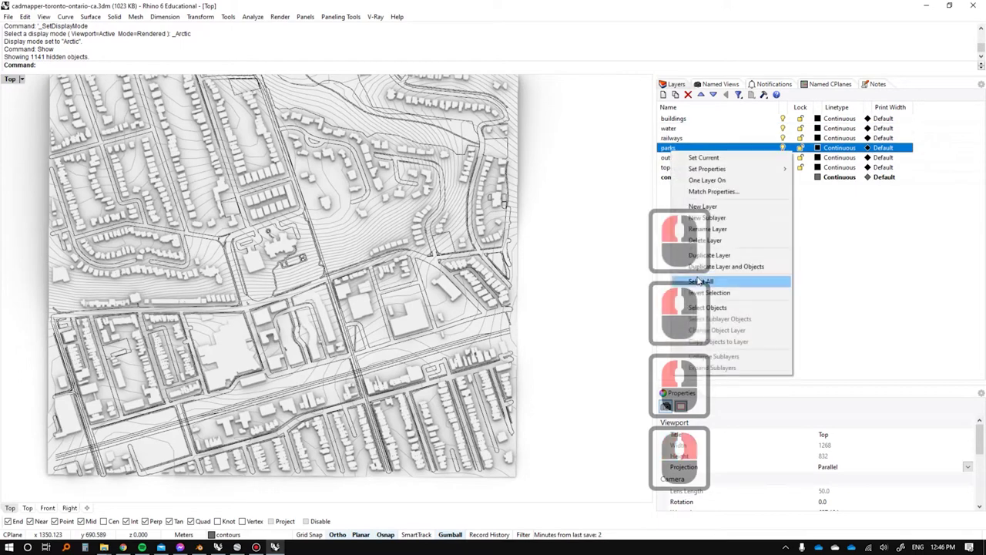
left_click(721, 309)
scroll(307, 227, "up", 4)
scroll(308, 226, "down", 2)
right_click_drag(316, 228, 233, 258, "shift")
left_click(818, 147)
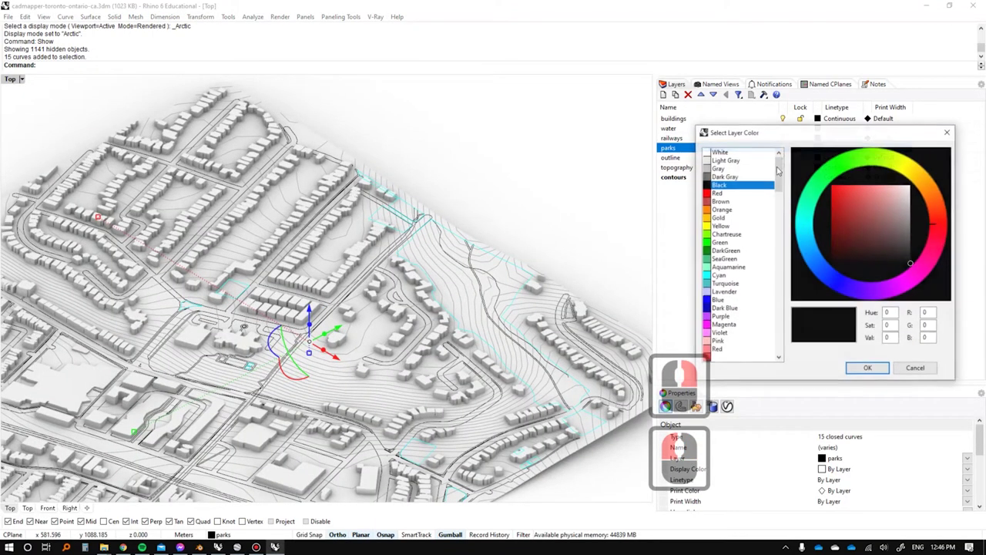
left_click(725, 251)
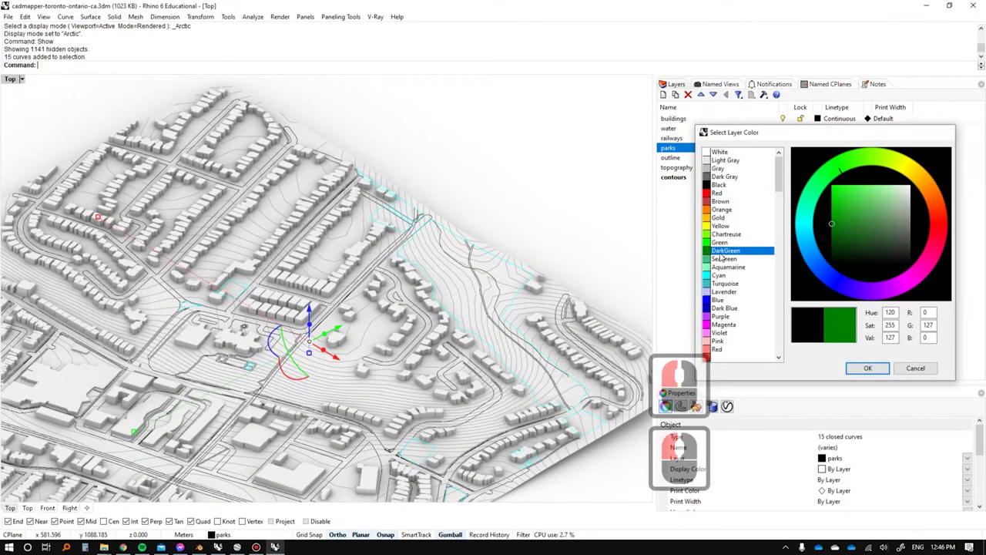
left_click(868, 369)
left_click(482, 234)
Try to create a planar surface from the large park boundary curve northeast of Casa Loma.
right_click_drag(482, 234, 506, 245)
left_click(480, 213)
key("Escape")
left_click(479, 206)
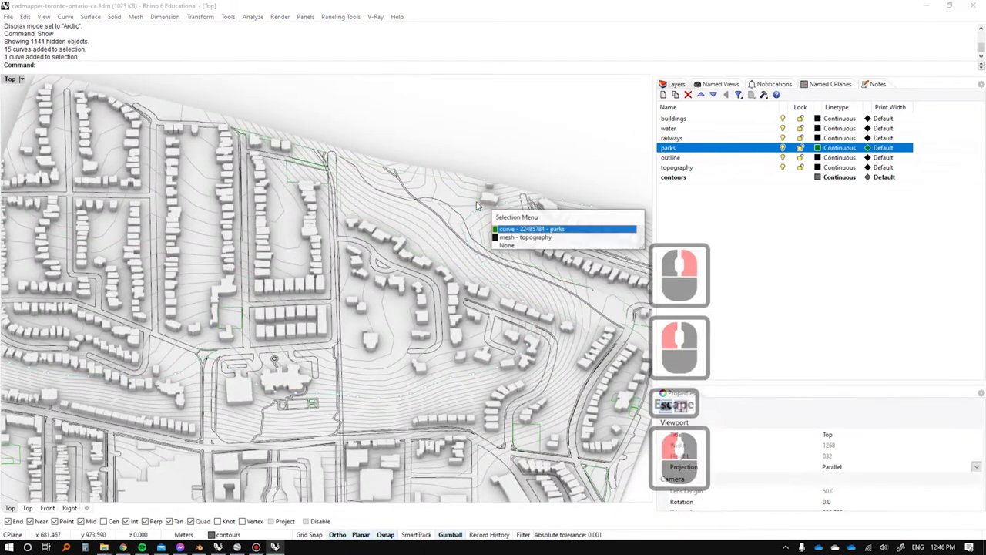
left_click(503, 229)
right_click_drag(493, 223, 354, 128)
scroll(484, 361, "up", 4)
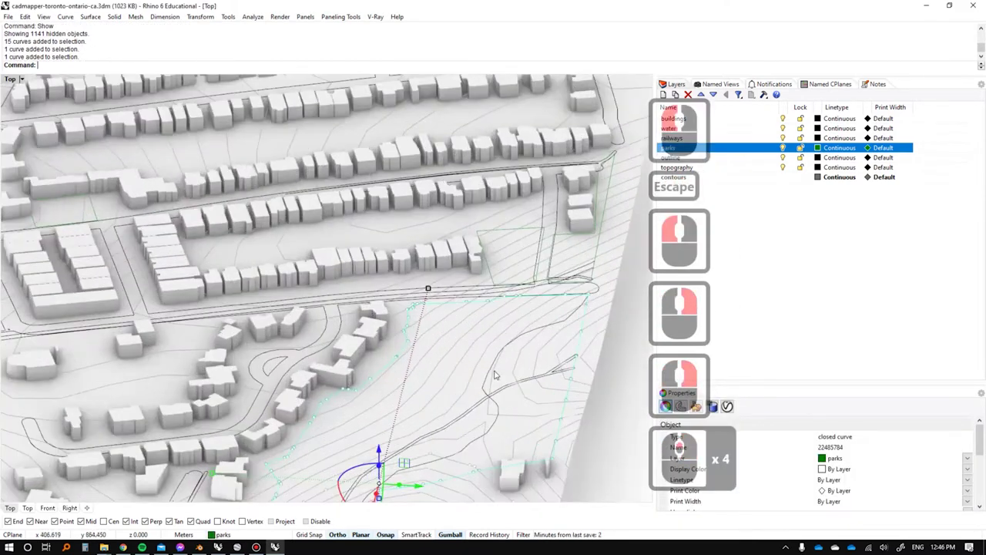
right_click_drag(485, 352, 467, 205, "shift")
scroll(442, 239, "down", 2)
mouse_move(433, 266)
right_mouse_down()
mouse_move(433, 204)
mouse_move(438, 240)
mouse_move(411, 220)
mouse_move(448, 248)
mouse_move(434, 238)
mouse_move(417, 273)
right_mouse_up()
type("q")
right_click(422, 278)
type("q")
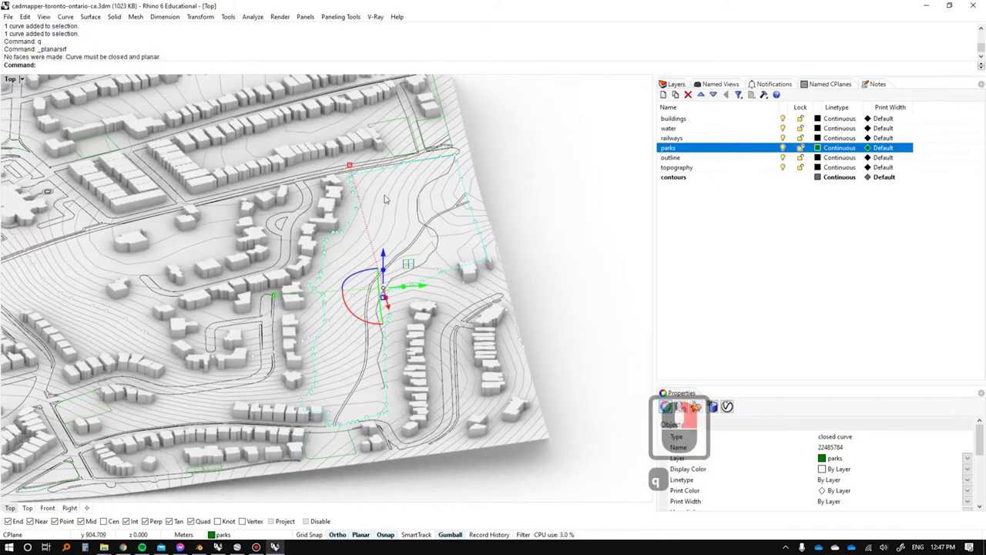
Return to the Top view showing the whole site and clear the curve selection.
scroll(385, 199, "down", 4)
right_click_drag(324, 243, 447, 273)
type("t")
key("space")
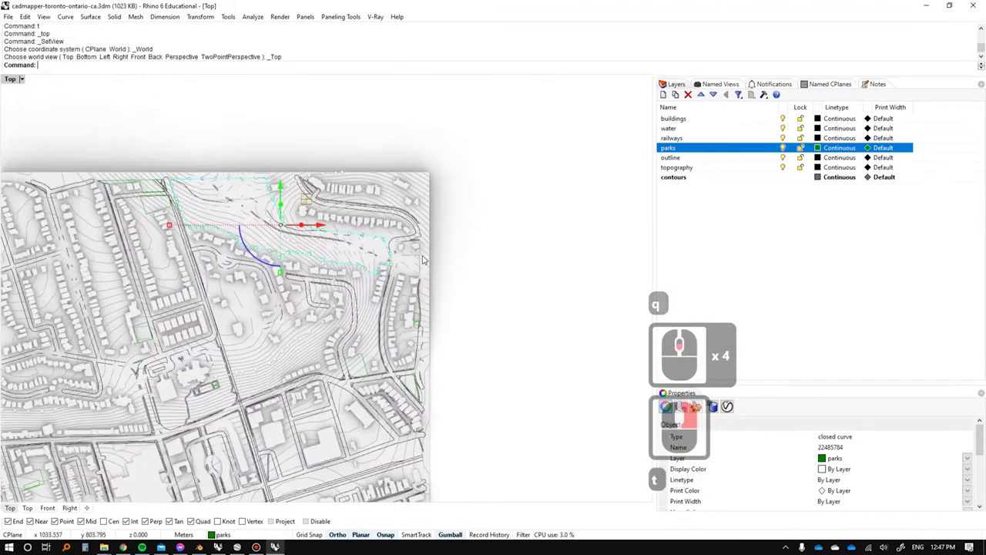
scroll(433, 260, "down", 2)
scroll(292, 235, "up", 1)
right_click_drag(291, 236, 336, 173)
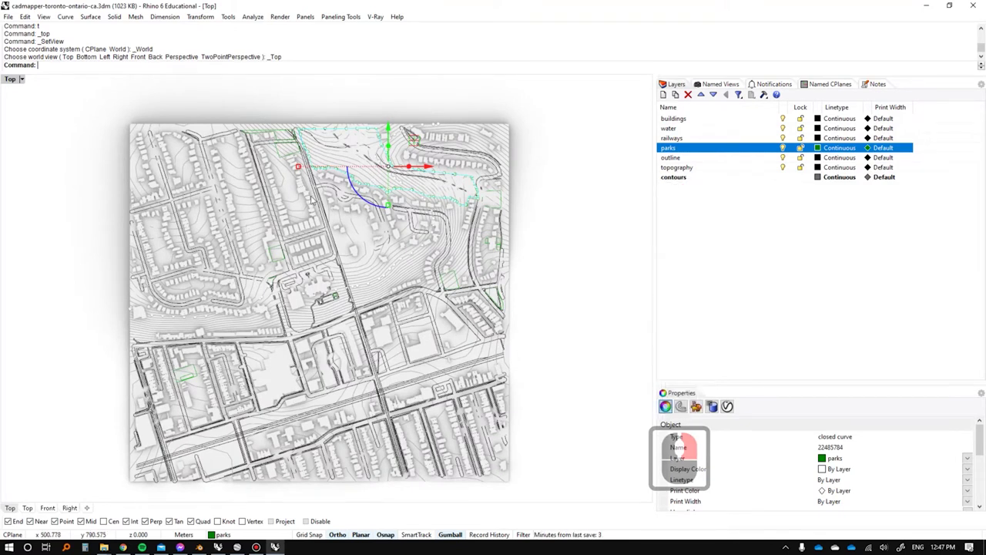
right_click_drag(312, 199, 346, 289)
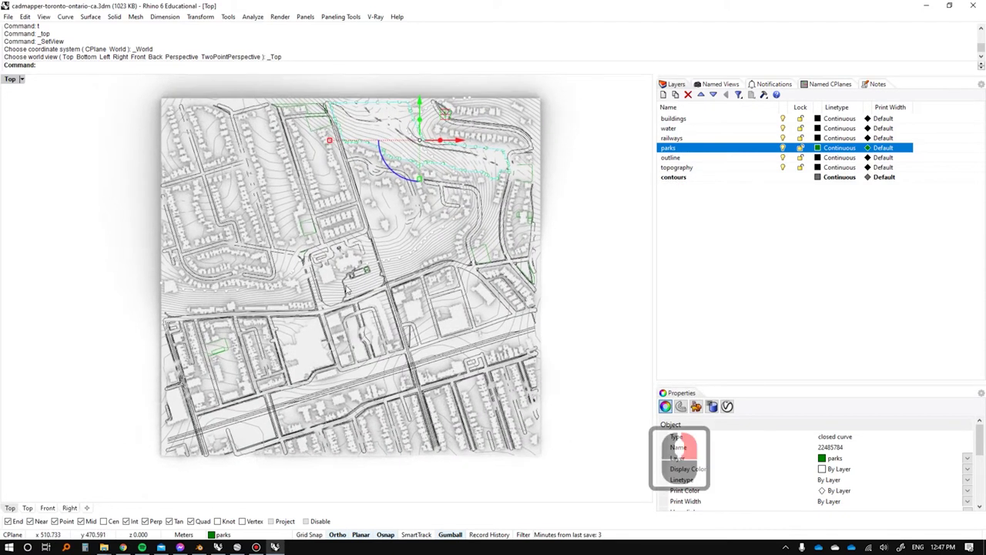
key("Escape")
key("Escape")
key("Escape")
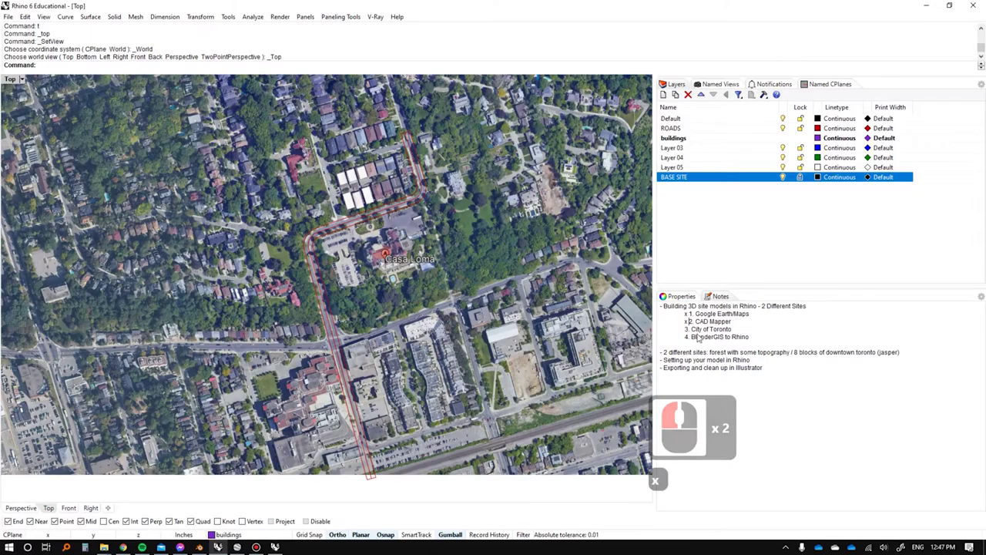
Switch to Chrome and view the image search results for "city of toronto 3d model".
left_click(684, 329)
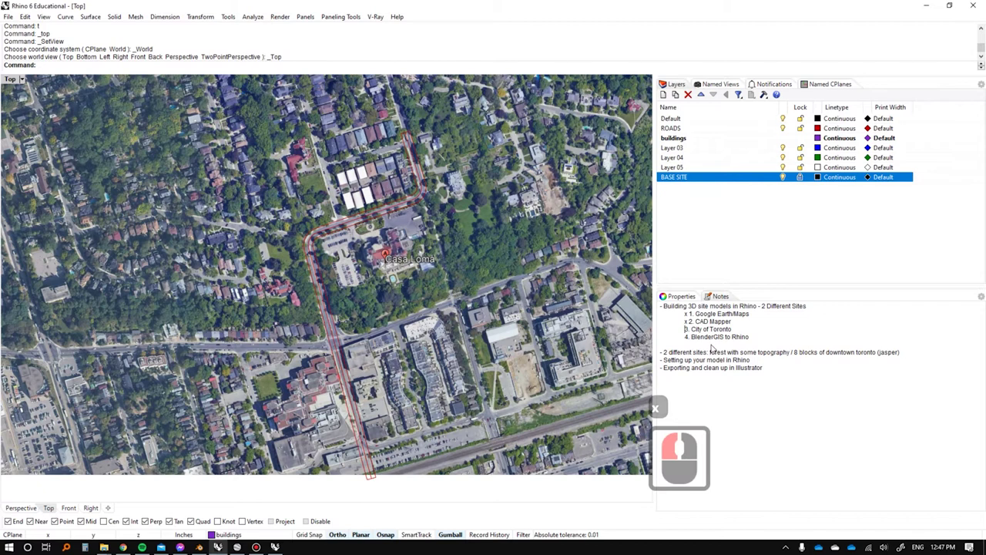
key("alt+Tab")
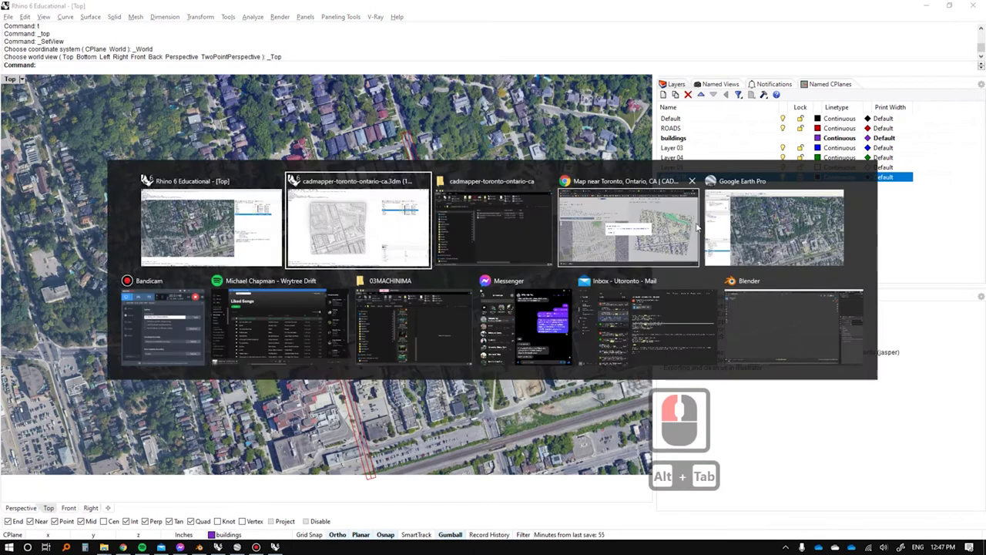
left_click(674, 245, "alt")
key("Escape")
left_click(123, 8)
middle_click(121, 8)
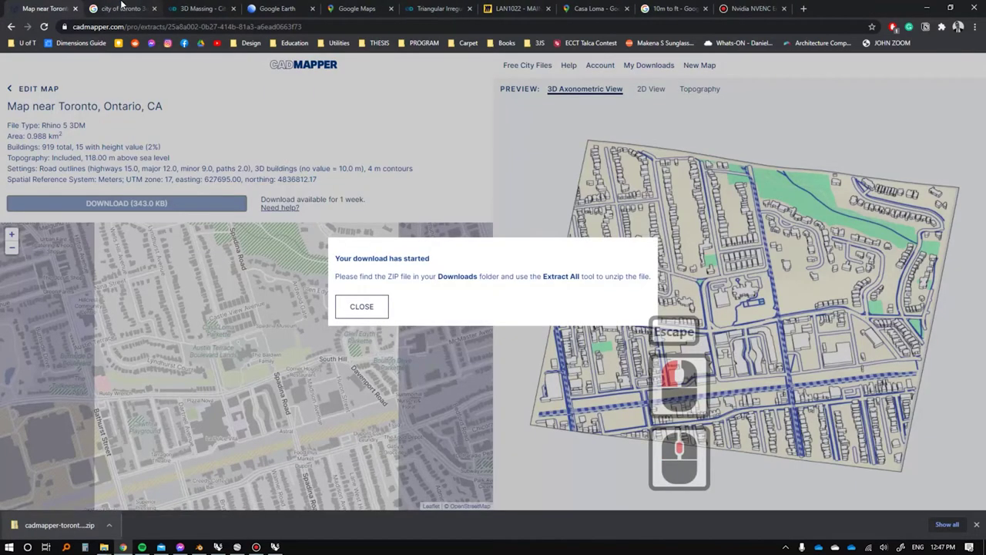
left_click(121, 7)
middle_click(122, 8)
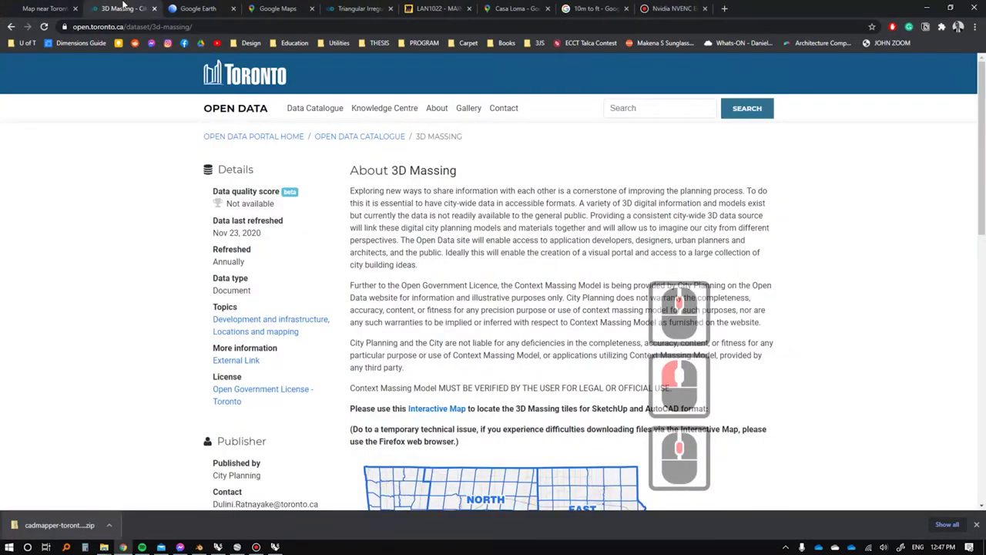
key("ctrl+shift+t")
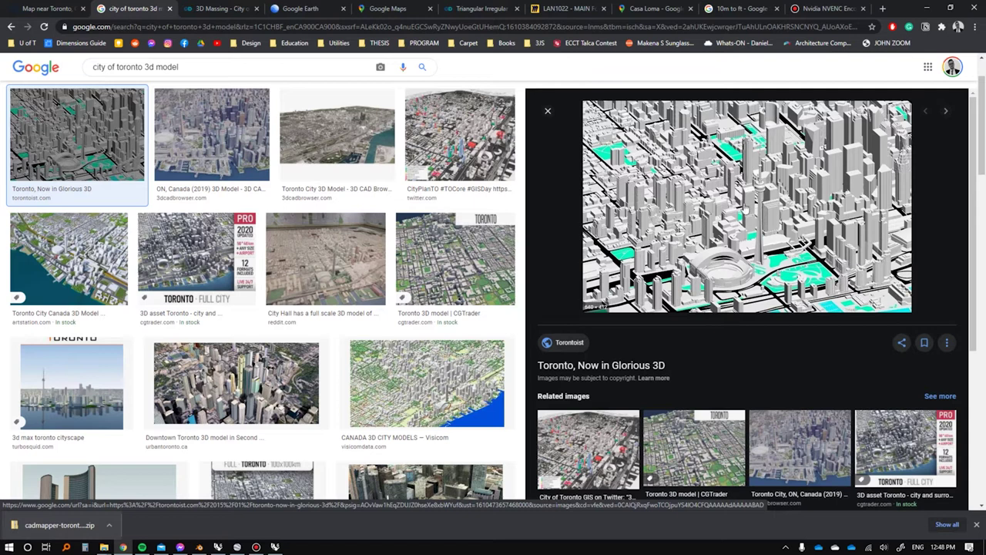
Show the Toronto Open Data 3D Massing page and highlight its full web address.
left_click(216, 17)
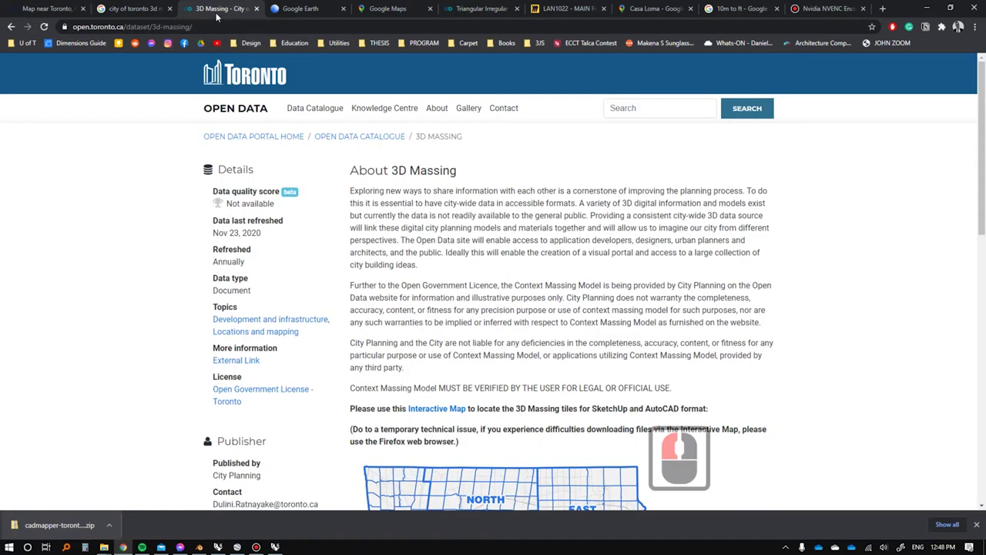
left_click(156, 27)
left_click_drag(175, 27, 226, 28)
left_click(226, 28)
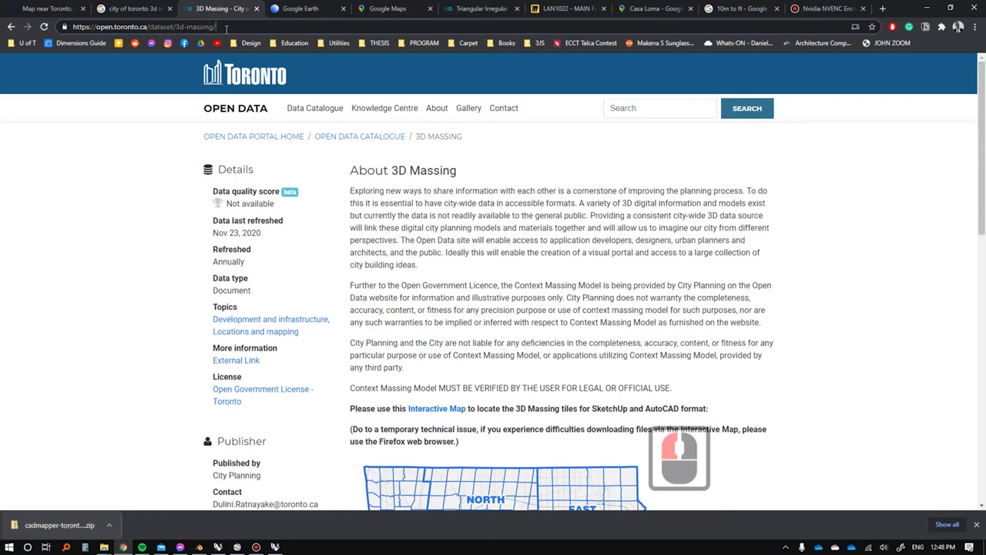
left_click_drag(226, 29, 23, 31)
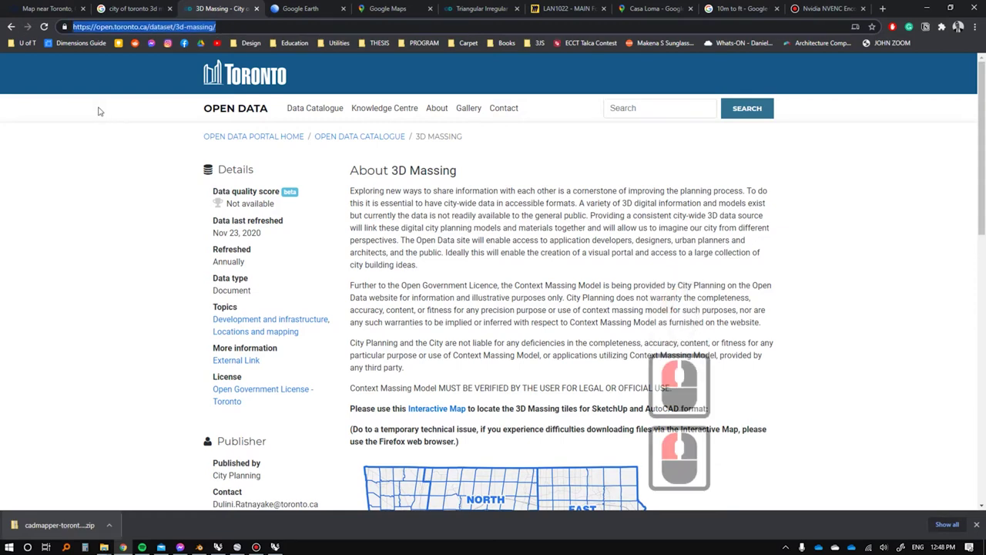
left_click(428, 164)
Look through the 3D Massing page and open the 3D Massing Tile Locator from its district map.
scroll(517, 199, "down", 3)
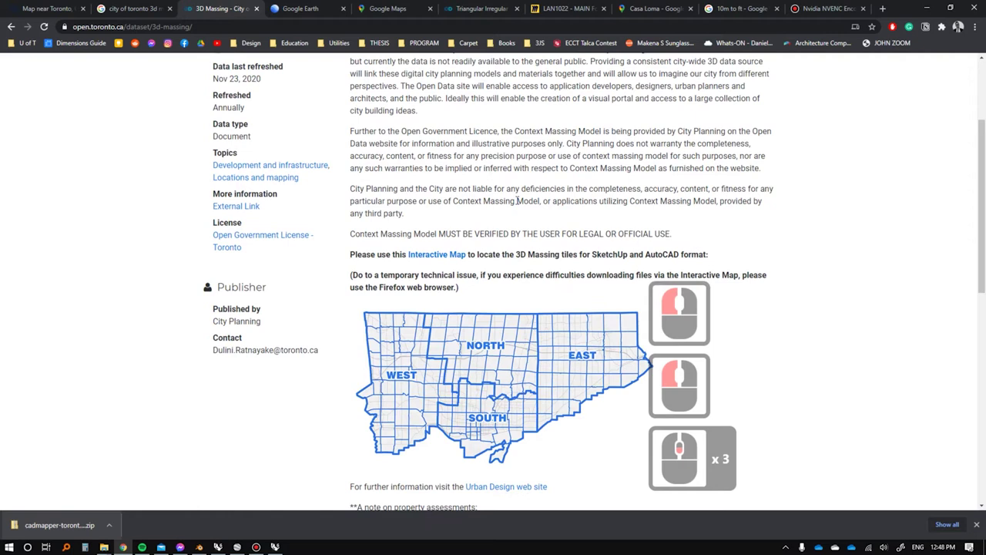
scroll(493, 154, "up", 4)
scroll(540, 200, "down", 5)
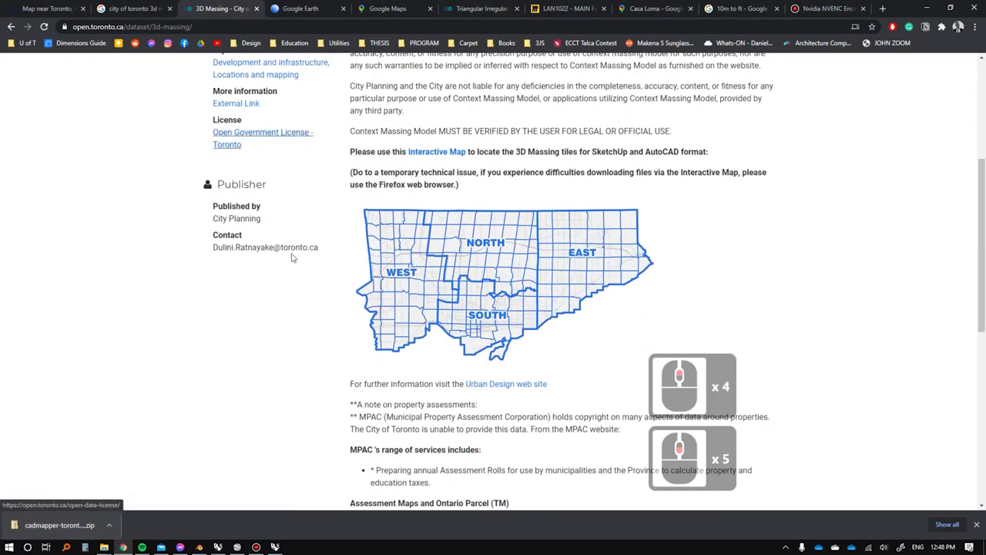
scroll(273, 227, "up", 3)
scroll(505, 270, "down", 4)
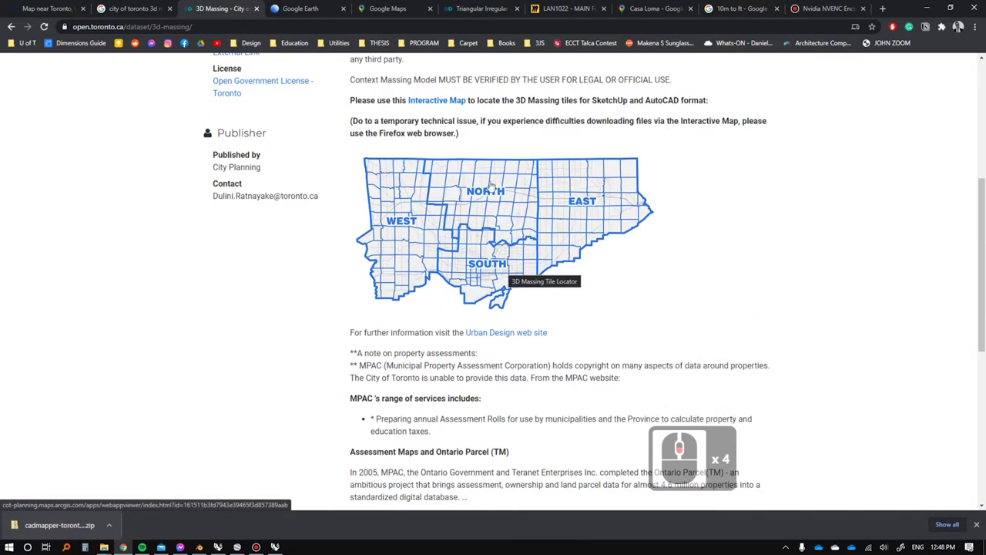
left_click(509, 304)
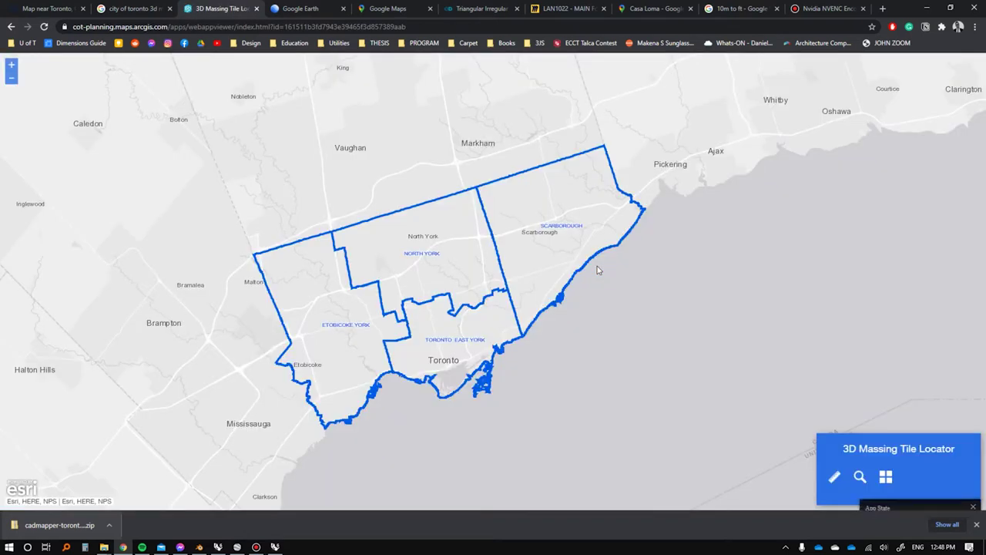
Search the tile locator map for "casaloma" and dismiss the search result pop-up.
left_click(456, 348)
scroll(451, 360, "up", 3)
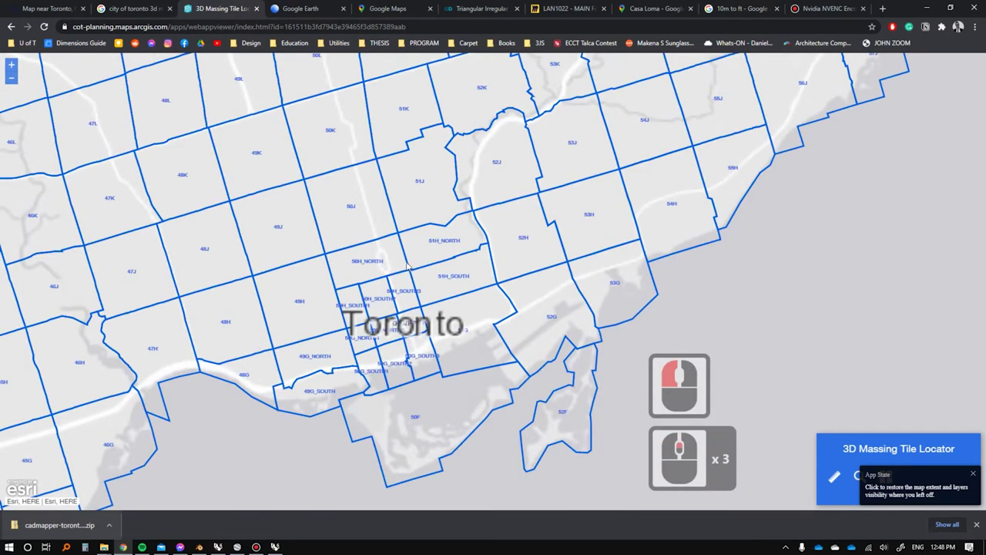
scroll(362, 258, "up", 3)
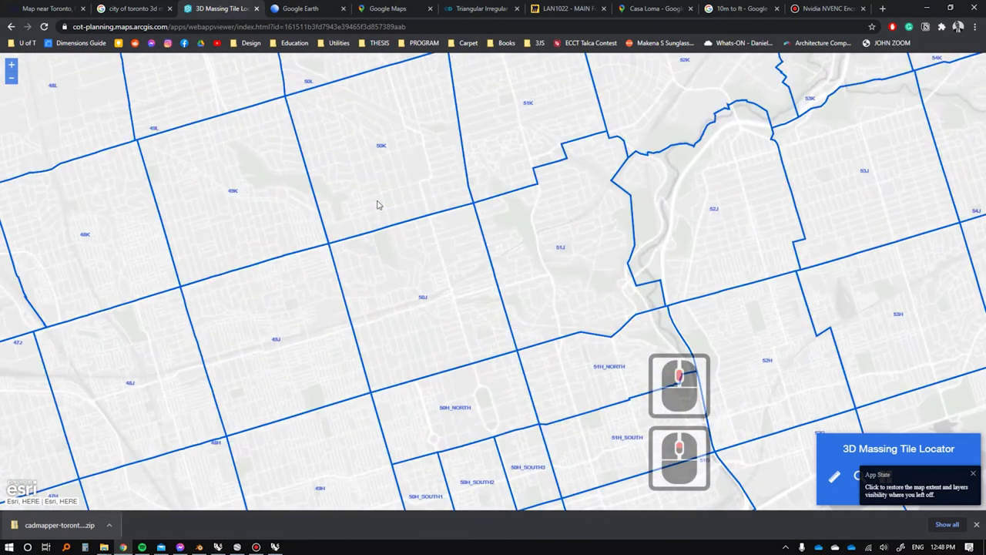
left_click_drag(399, 209, 489, 166)
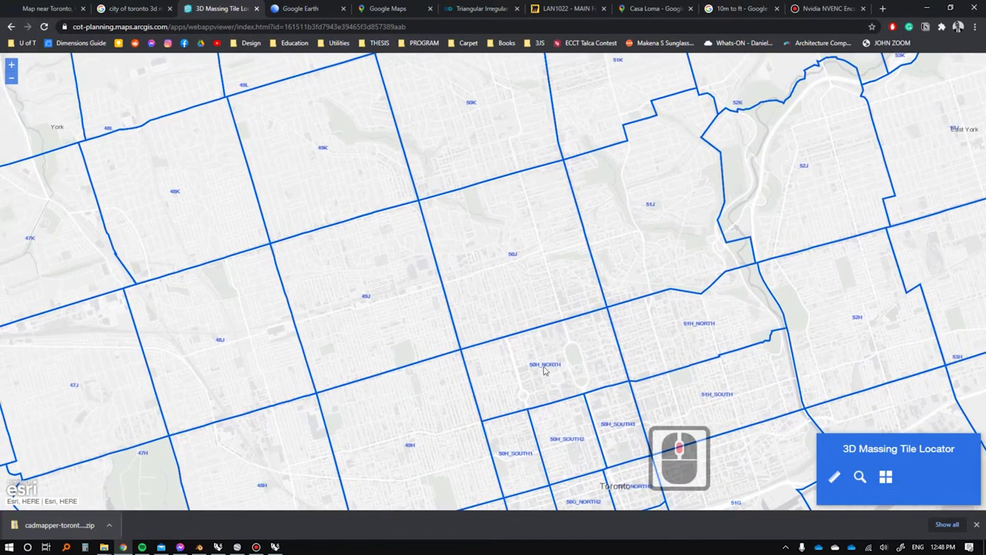
left_click(860, 476)
type("casaloma")
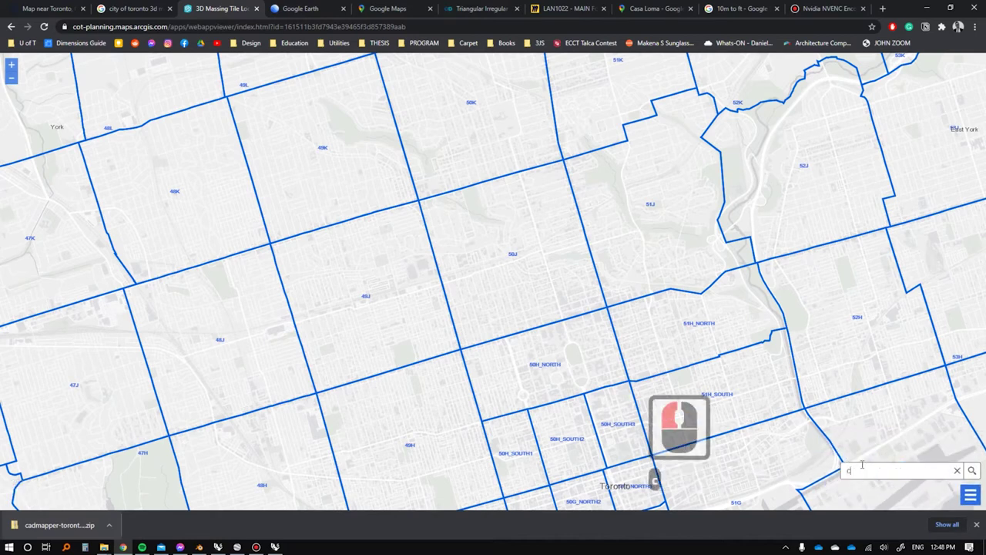
key("Return")
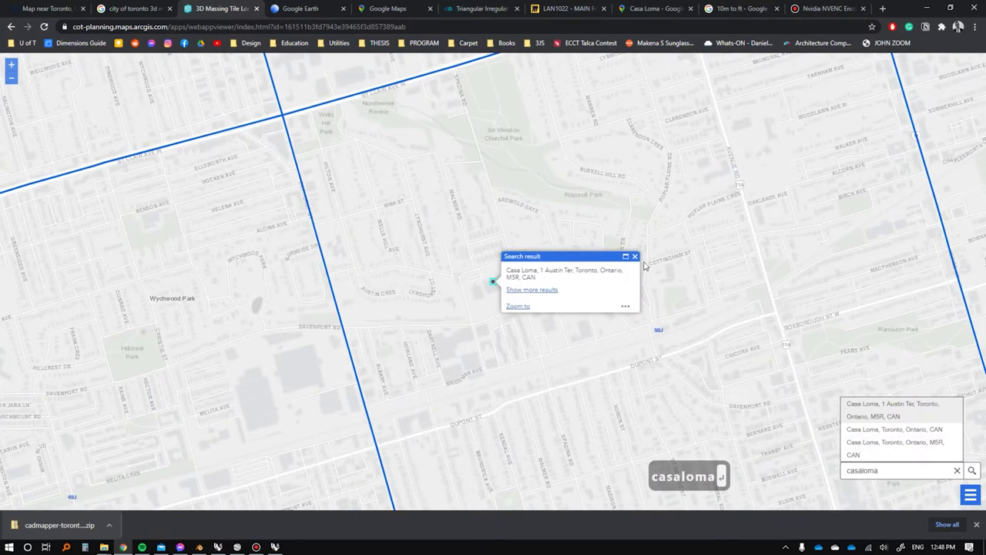
left_click(635, 256)
Select massing tile 50J around Casa Loma and try to download its AutoCAD file.
scroll(612, 270, "down", 3)
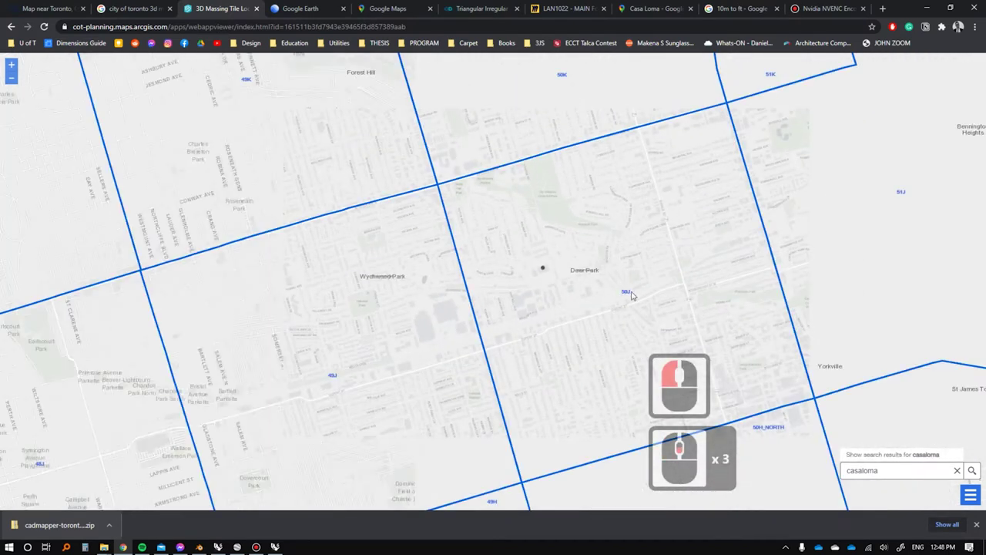
left_click(625, 295)
left_click_drag(609, 289, 443, 262)
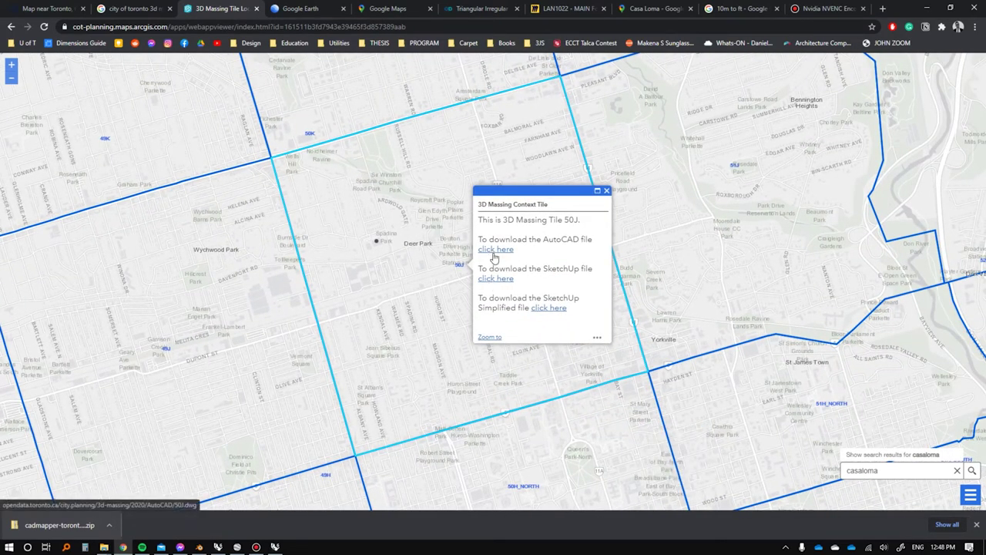
left_click(494, 252)
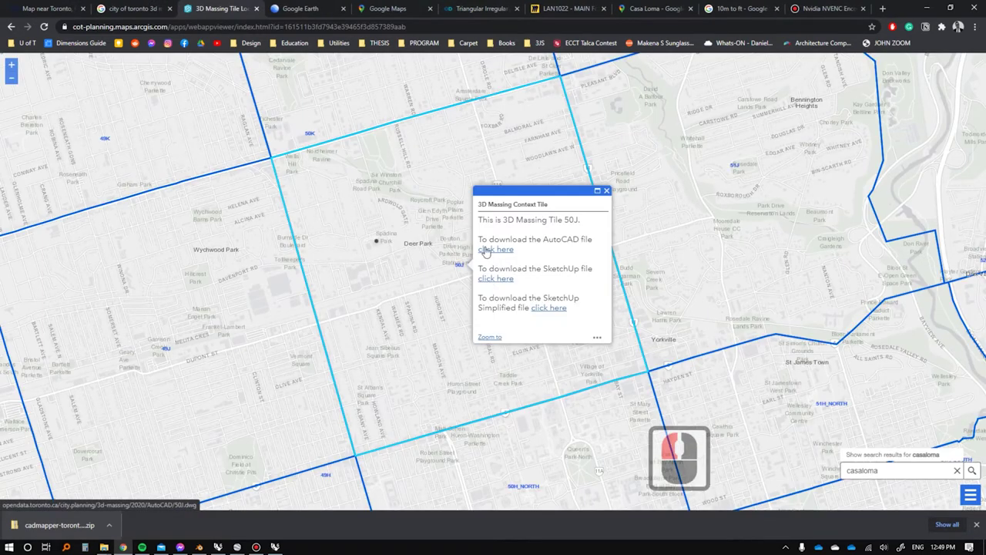
Copy the tile locator's web address and open it in Microsoft Edge.
left_click(291, 27)
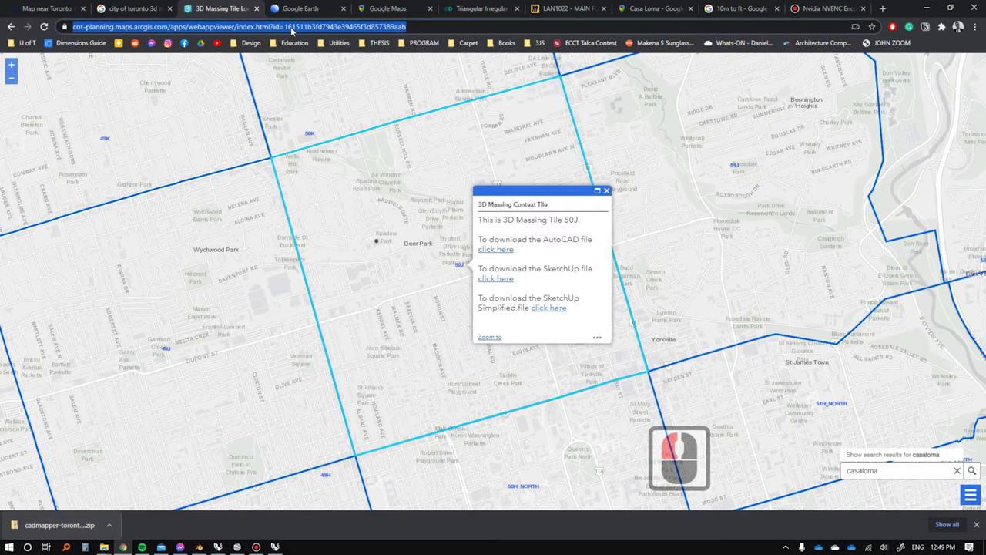
key("ctrl+c")
key("super+s")
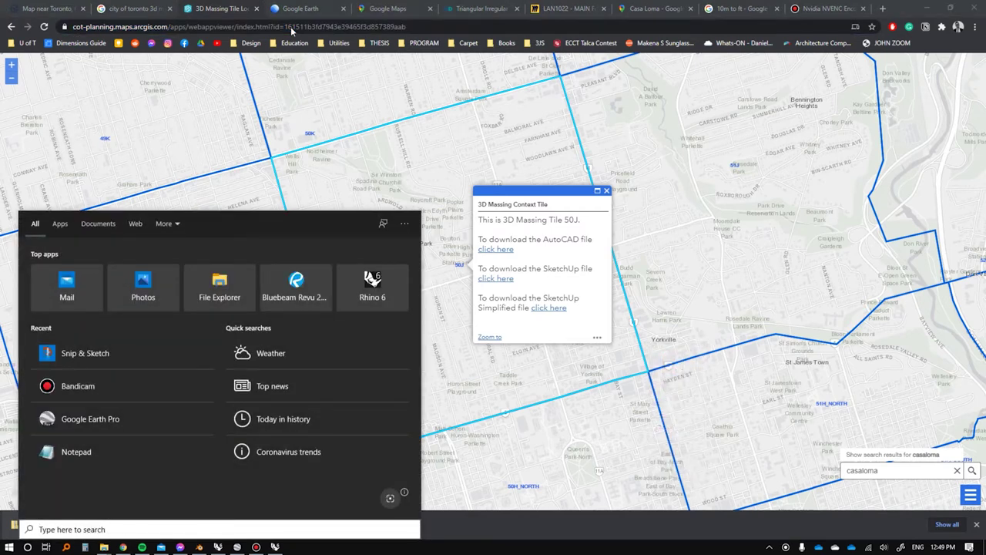
type("mi")
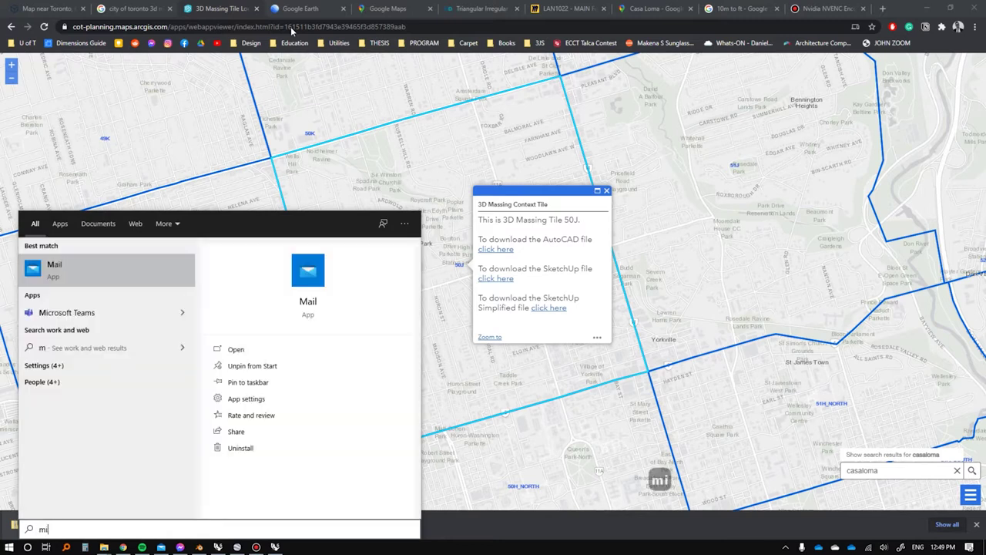
key("ctrl+a")
type("edge")
key("Return")
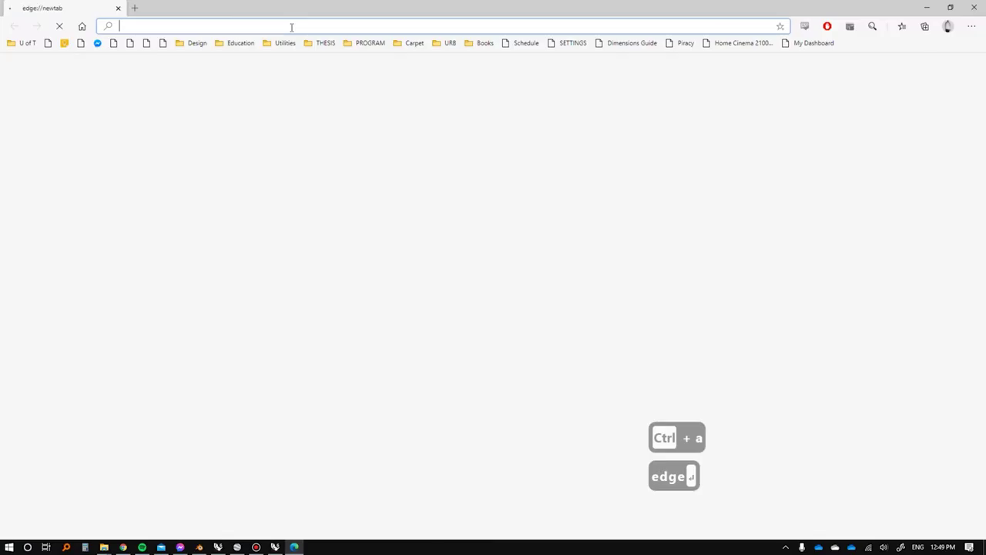
left_click(293, 26)
key("ctrl+v")
key("Return")
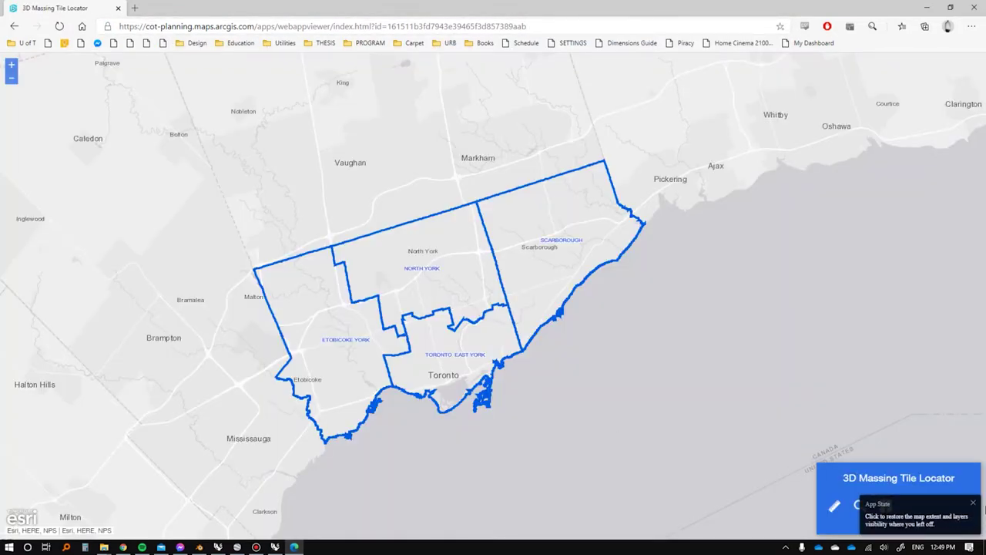
Dismiss the App State notification and search the massing tile locator map for "casaloma".
left_click(975, 505)
left_click(974, 506)
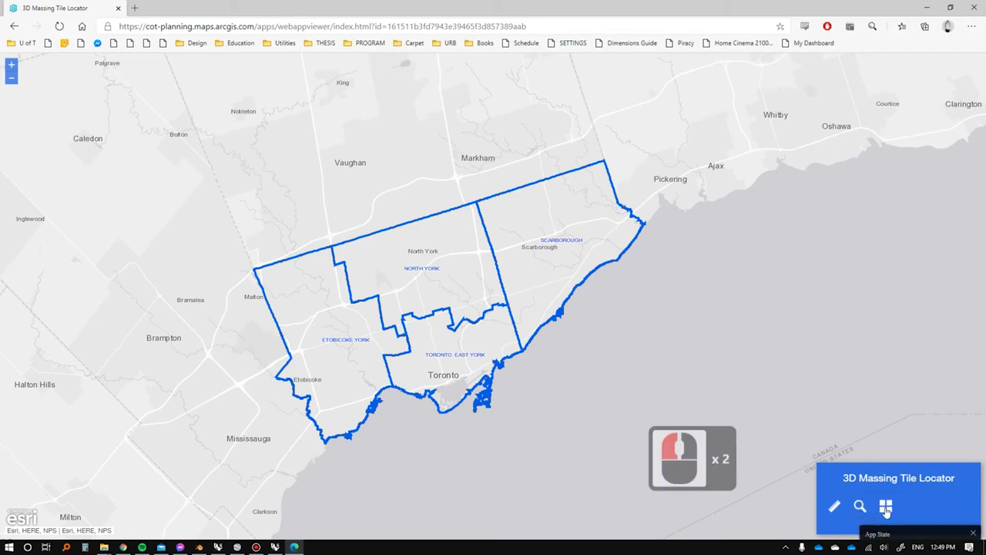
left_click(859, 507)
type("casaloma")
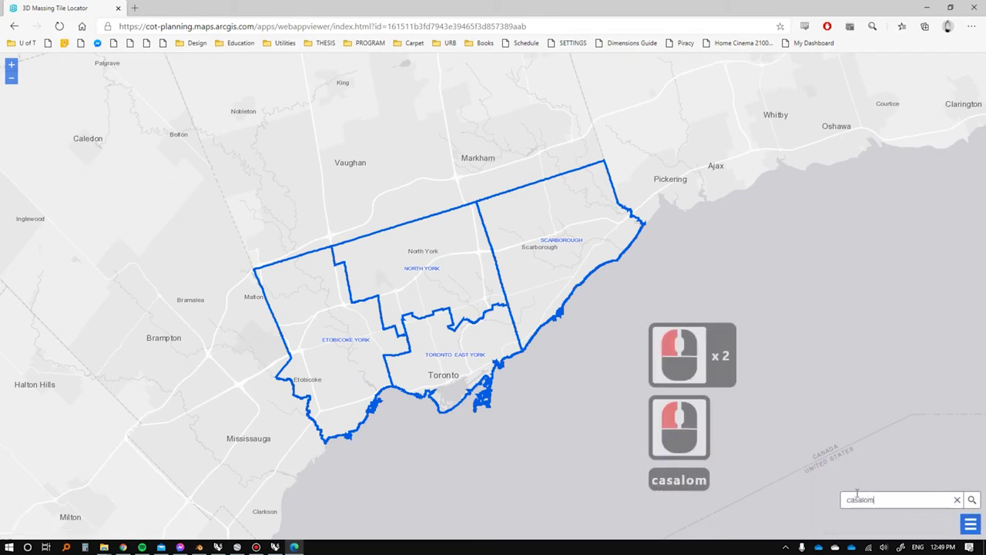
key("Return")
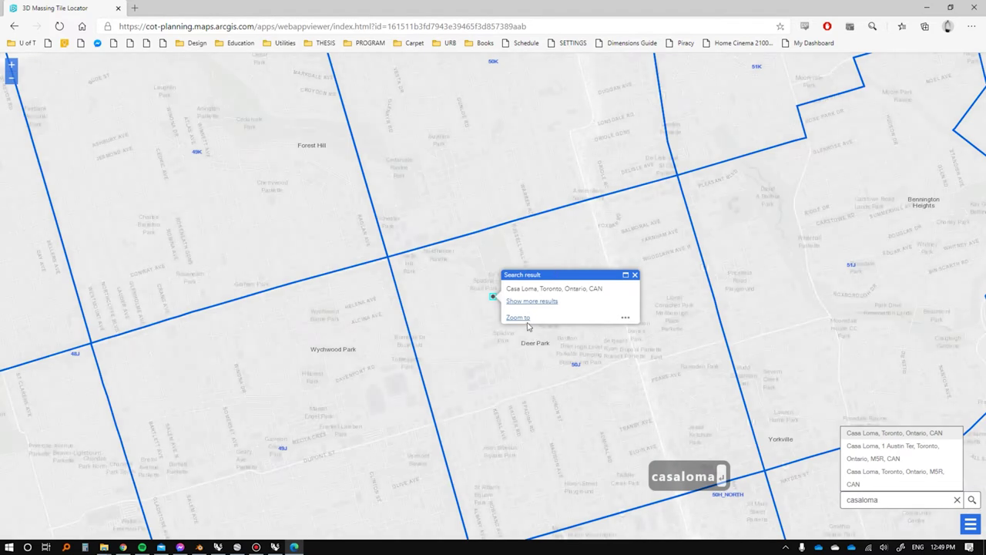
Select massing tile 50J around Casa Loma and download its AutoCAD and full SketchUp files.
left_click(536, 357)
left_click(564, 342)
left_click(566, 339)
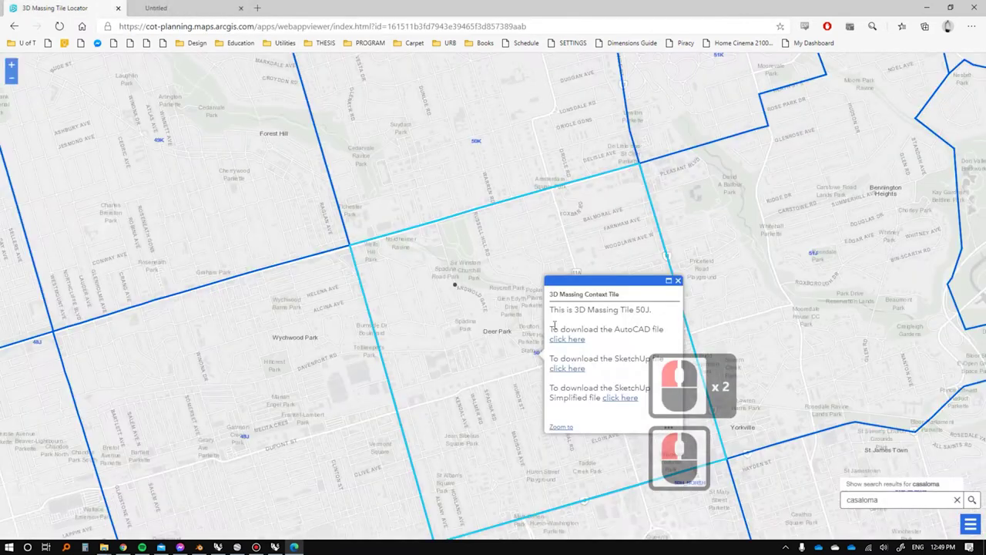
left_click(574, 376)
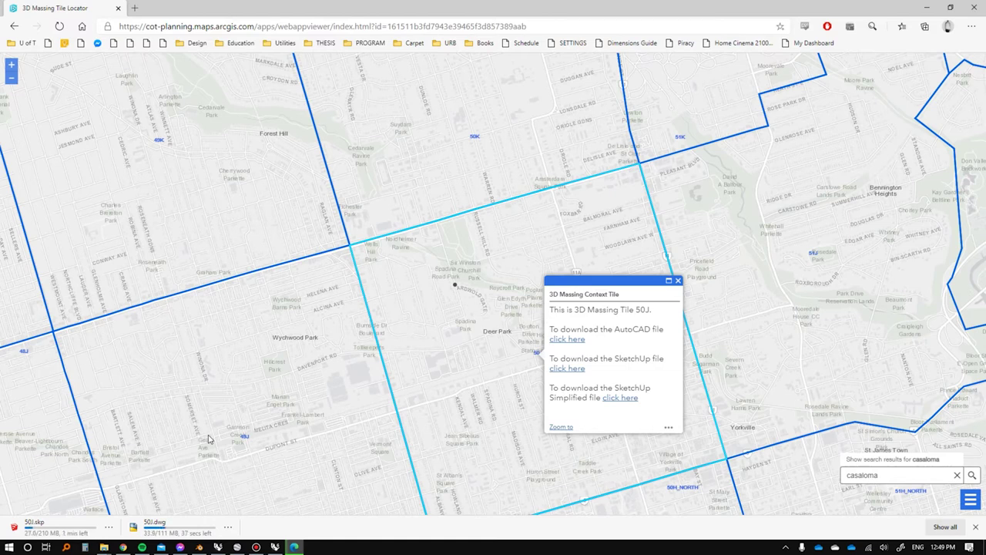
Show the downloaded 50J.dwg in its folder and launch Rhino 6.
left_click(228, 527)
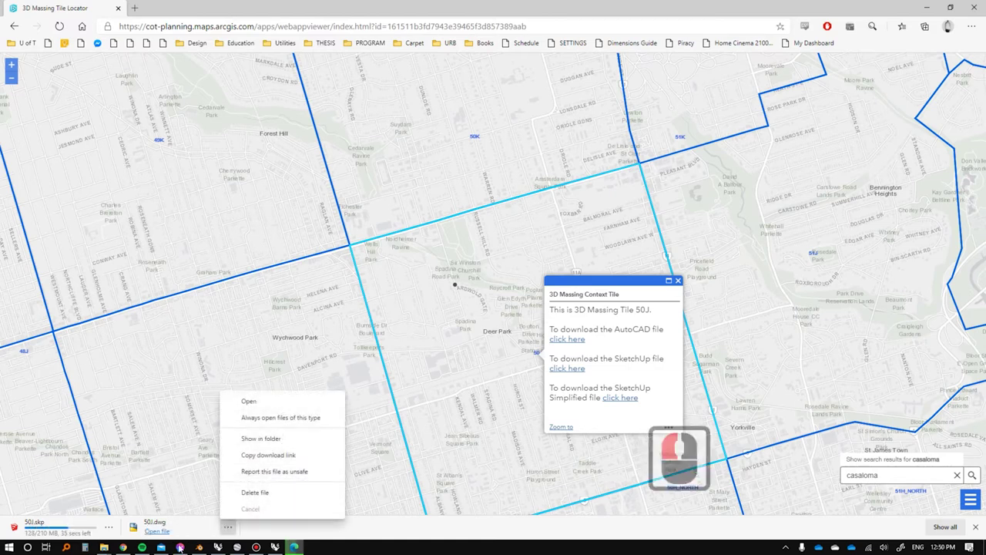
left_click(244, 441)
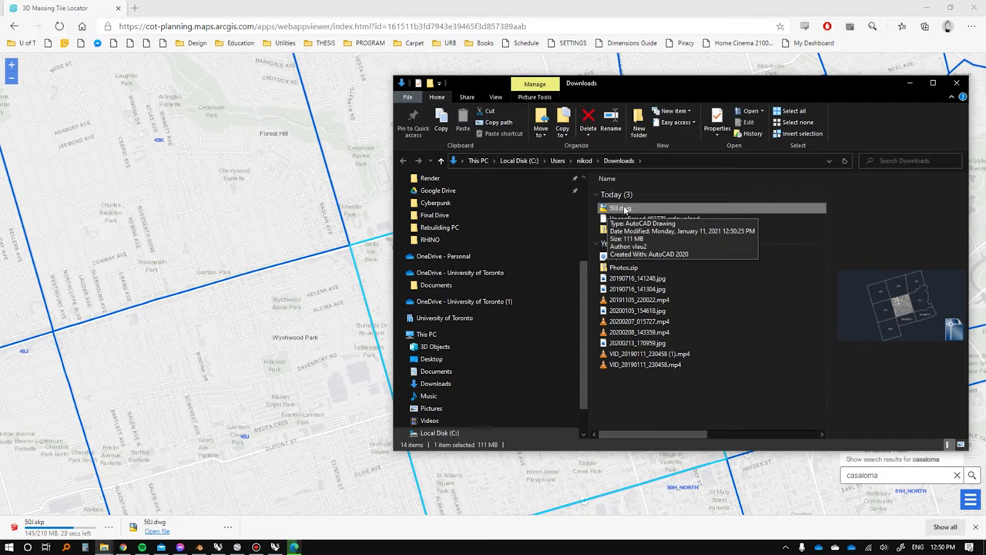
key("super")
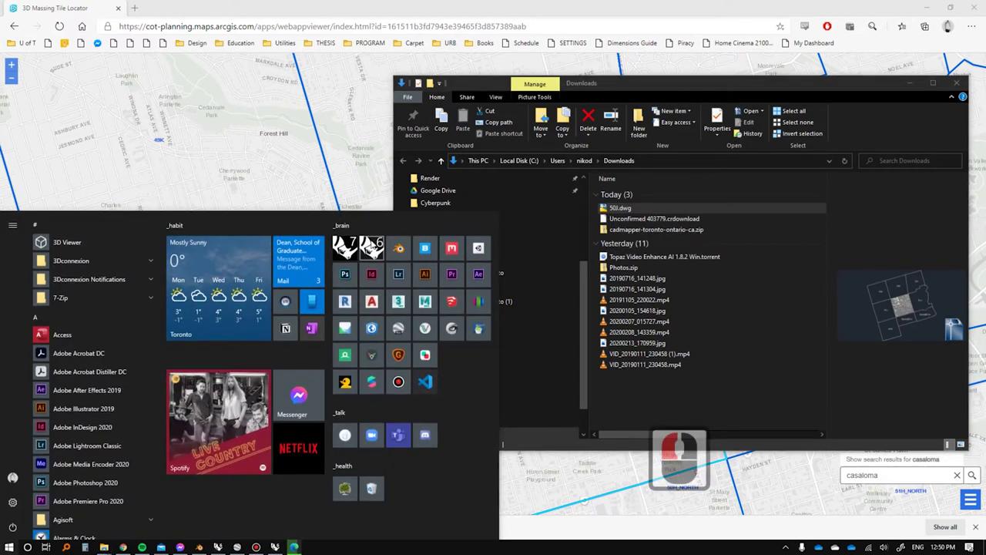
left_click(373, 245)
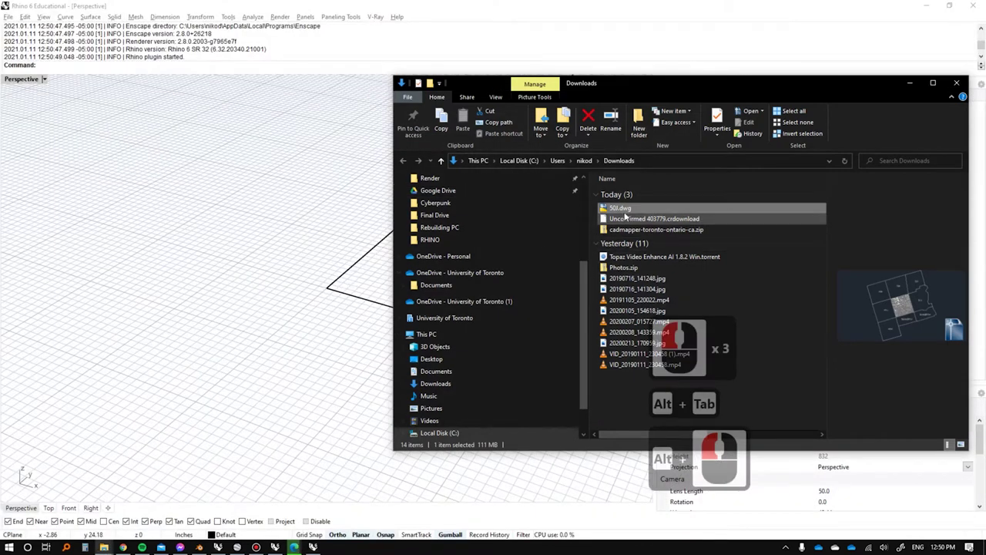
Open 50J.dwg in Rhino without saving the untitled file, importing with Meters as model units and Millimeters as layout units.
left_click_drag(625, 213, 214, 227)
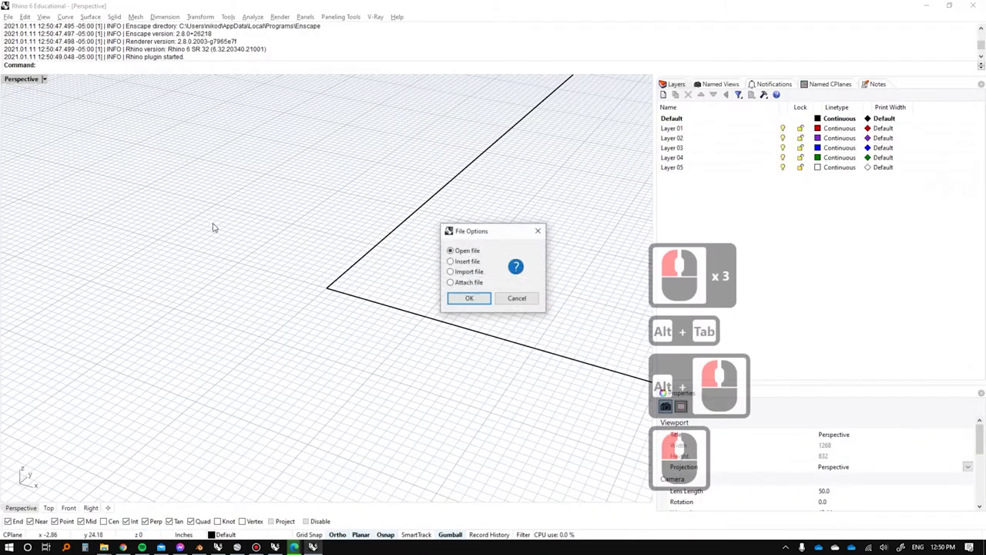
left_click(469, 299)
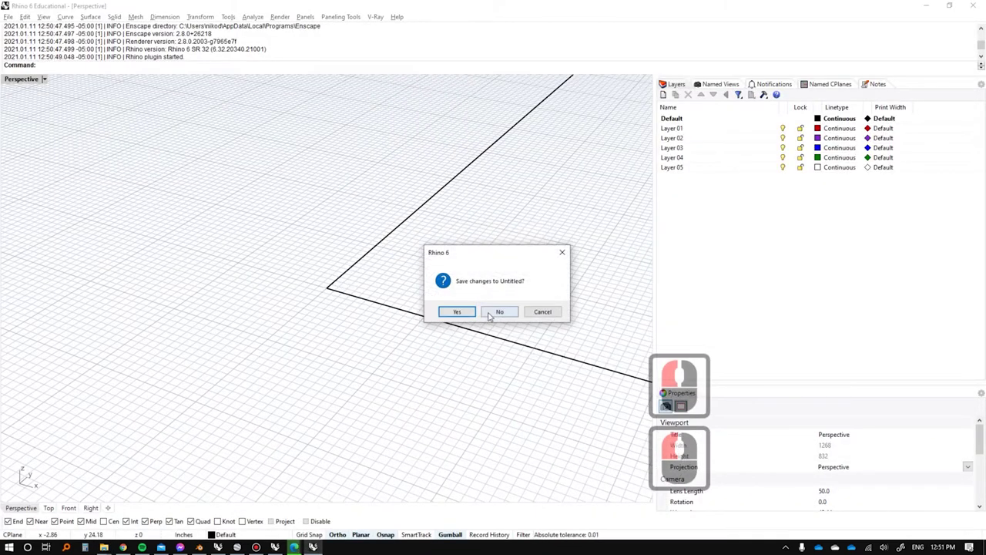
left_click(498, 311)
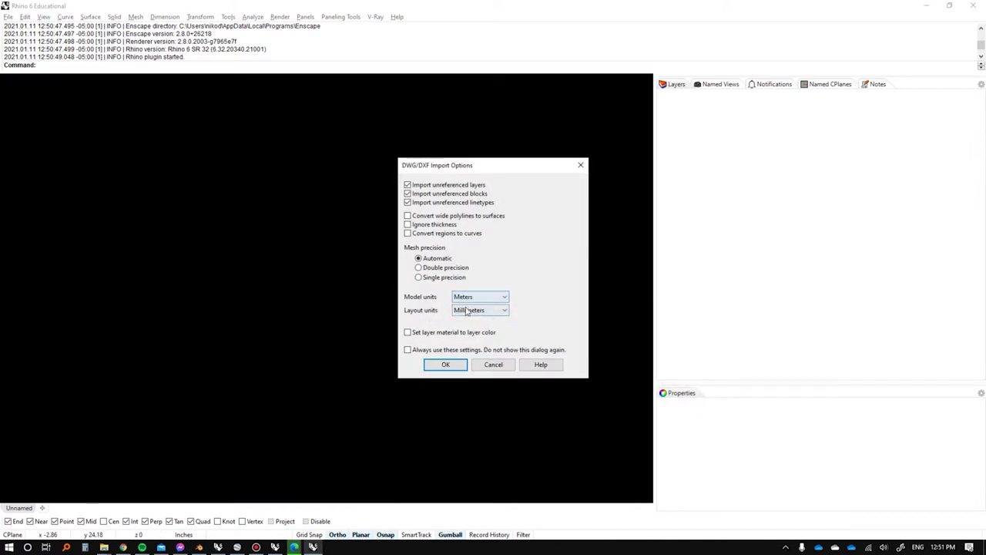
left_click(446, 365)
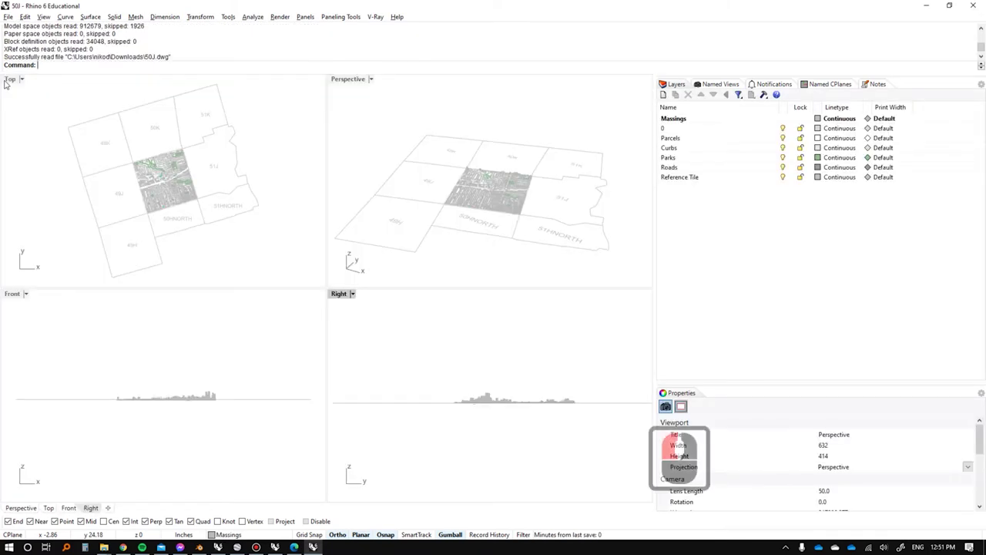
Maximize the Top viewport and set it to Shaded display to examine the streets and buildings of tile 50J.
double_click(10, 80)
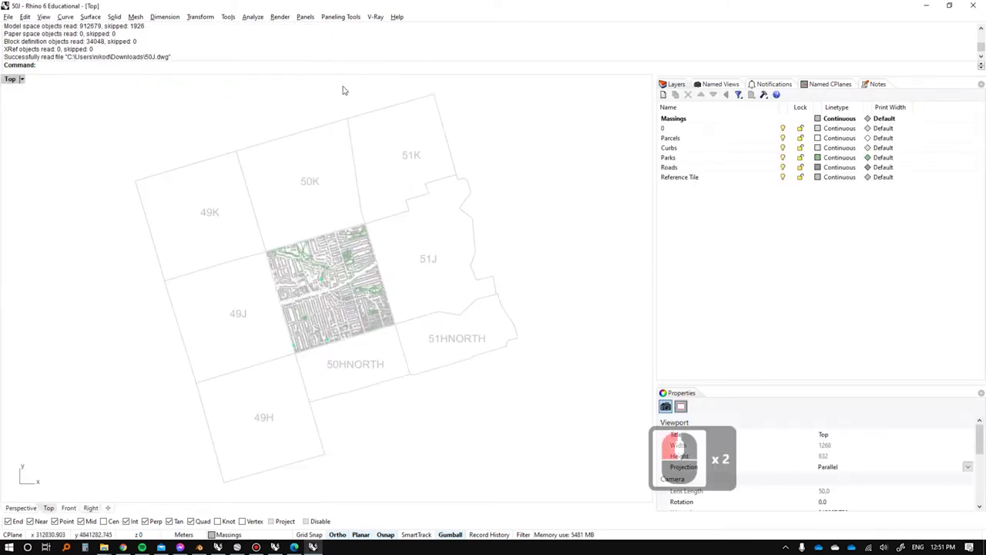
scroll(320, 305, "up", 9)
scroll(320, 304, "up", 1)
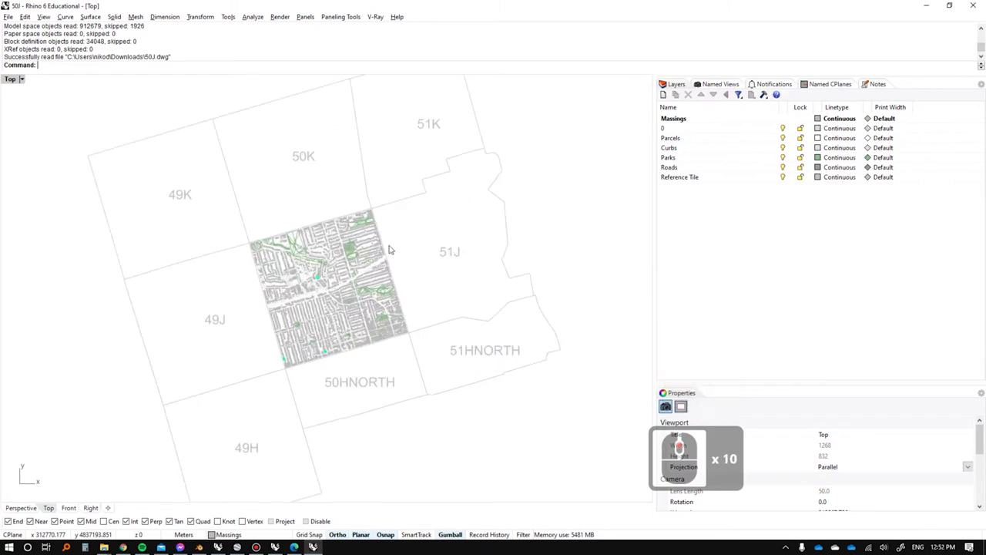
scroll(369, 254, "up", 6)
scroll(369, 254, "up", 15)
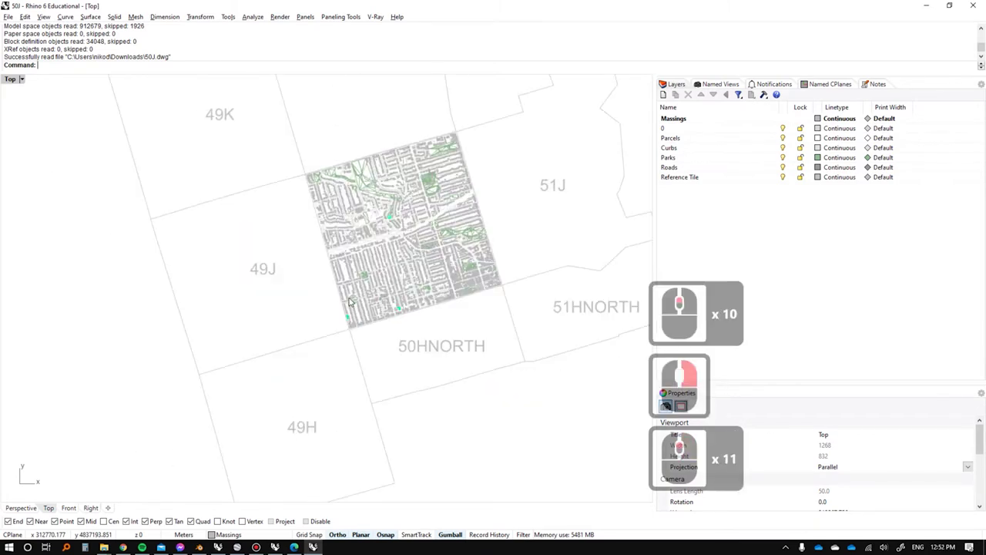
scroll(400, 151, "up", 1)
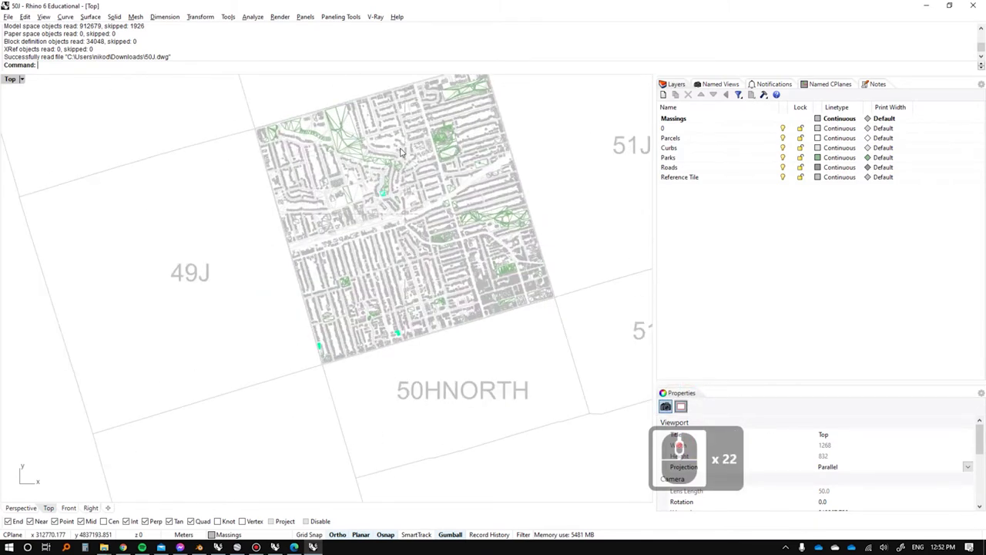
scroll(344, 148, "up", 1)
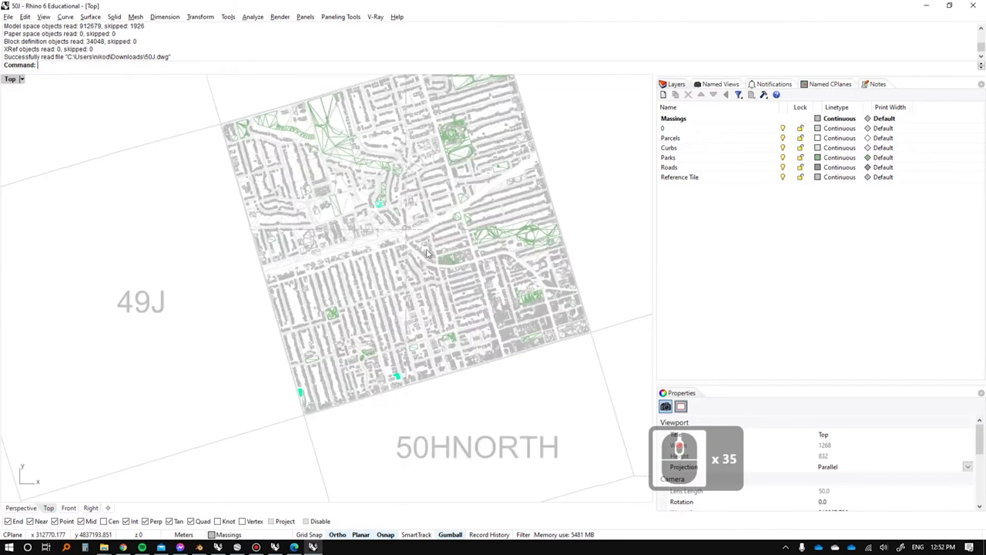
scroll(401, 262, "up", 10)
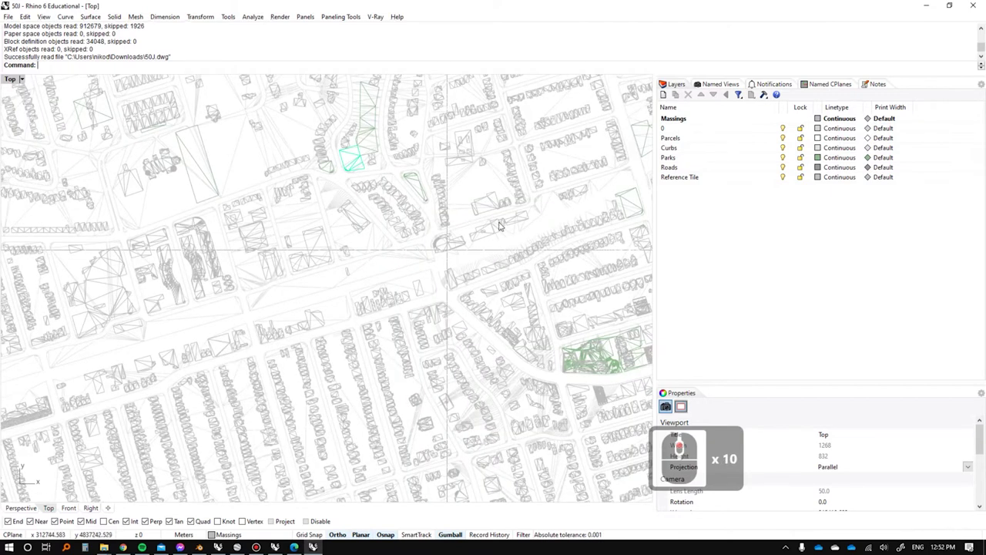
key("ctrl+alt+s")
scroll(500, 226, "up", 2)
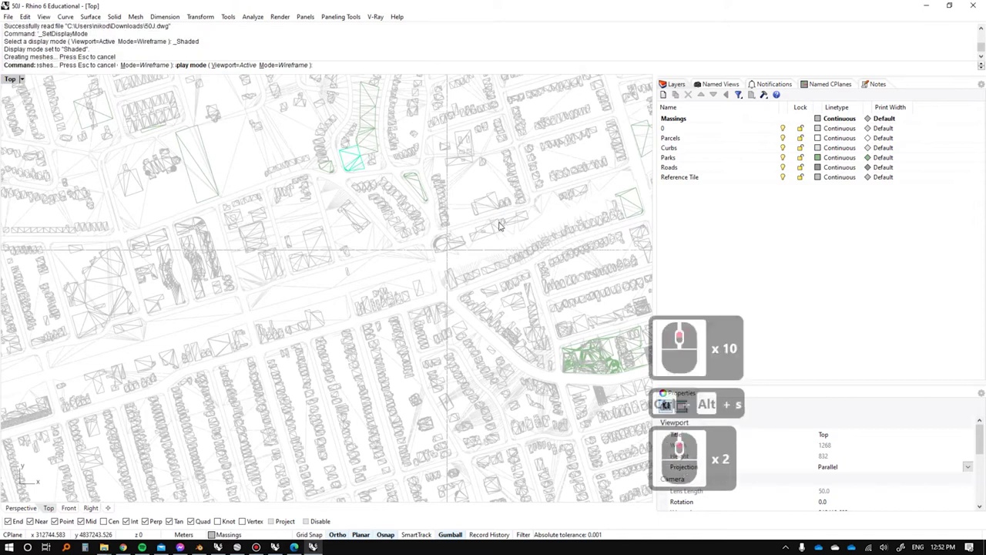
scroll(499, 225, "up", 3)
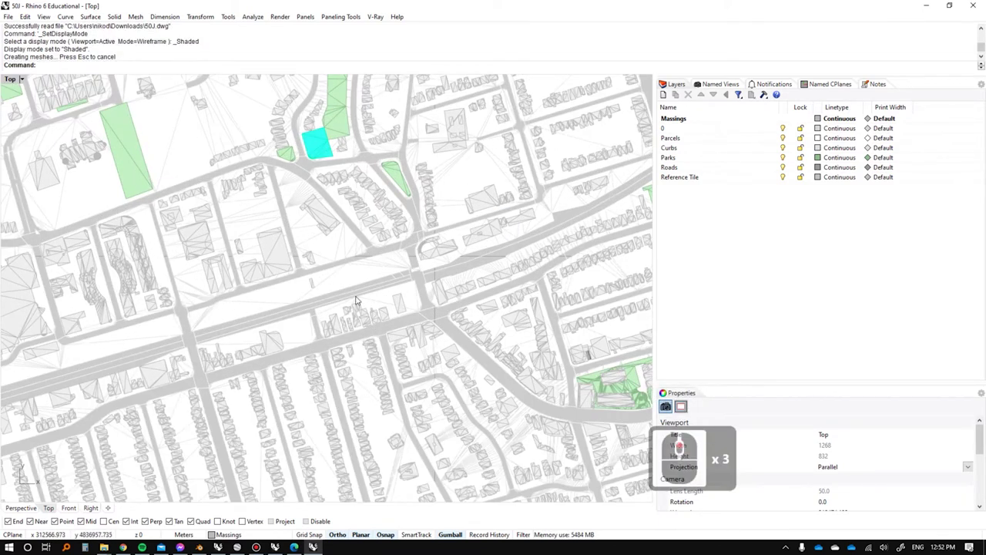
Tilt the view of tile 50J, set its display mode to Arctic and examine the building massing up close.
mouse_move(366, 225)
right_mouse_down("ctrl+shift")
mouse_move(374, 205)
mouse_move(387, 228)
mouse_move(359, 295)
mouse_move(370, 305)
mouse_move(387, 269)
mouse_move(379, 274)
right_mouse_up("ctrl+shift")
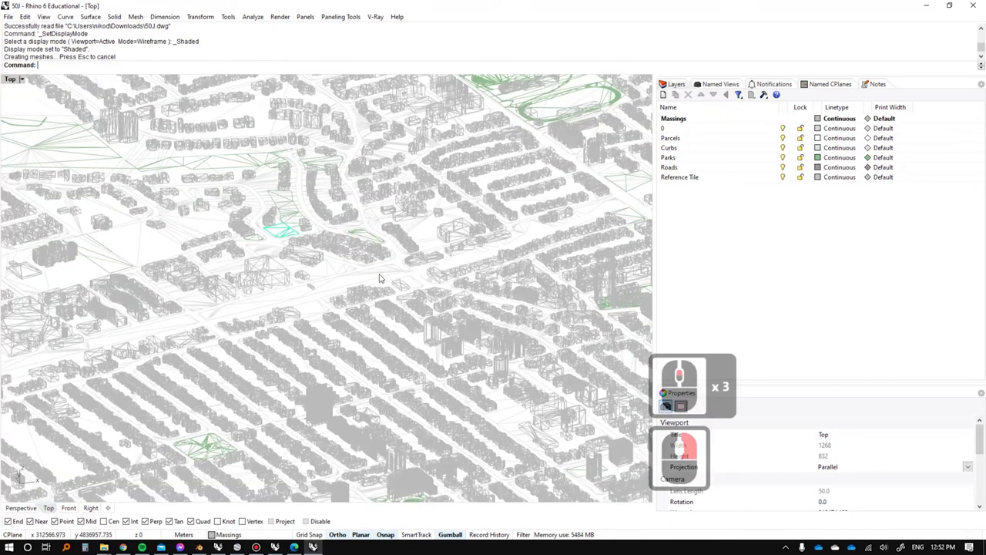
key("ctrl+alt+t")
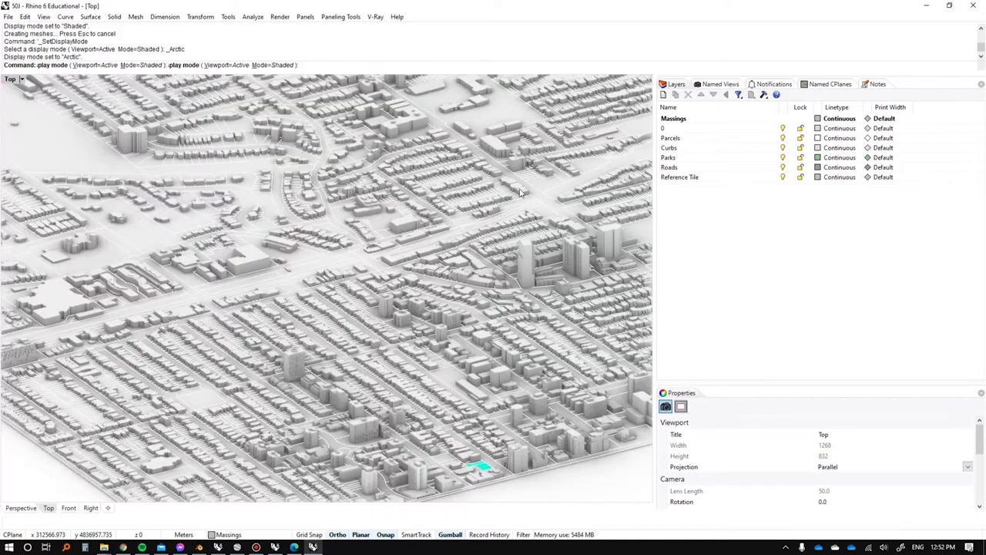
scroll(388, 147, "down", 3)
scroll(331, 451, "up", 5)
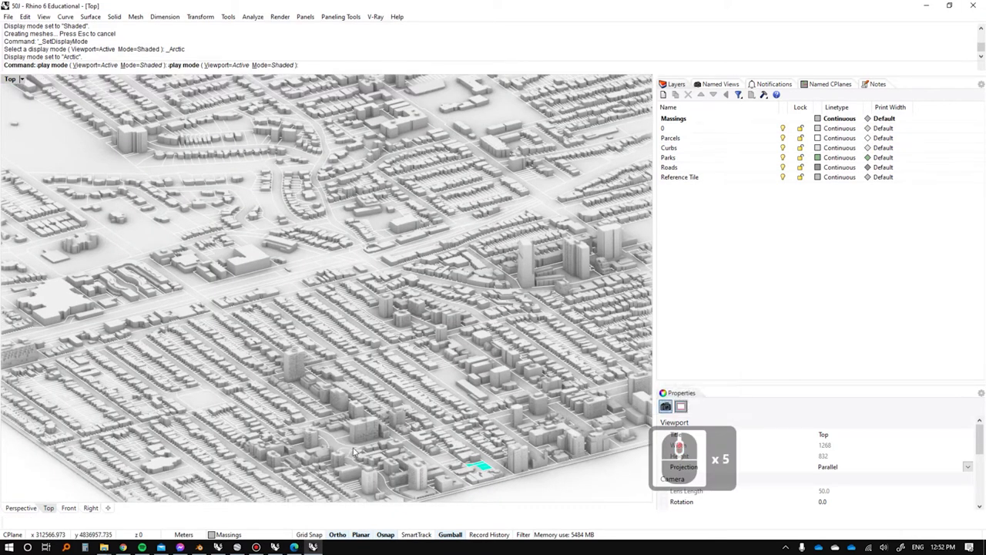
scroll(389, 462, "up", 3)
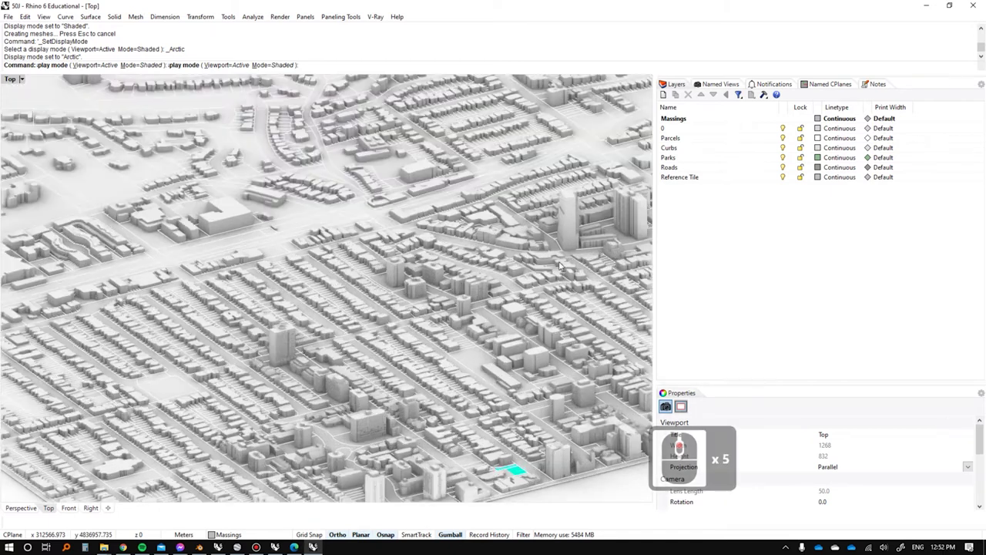
scroll(402, 302, "up", 9)
scroll(420, 321, "up", 5)
scroll(239, 368, "up", 3)
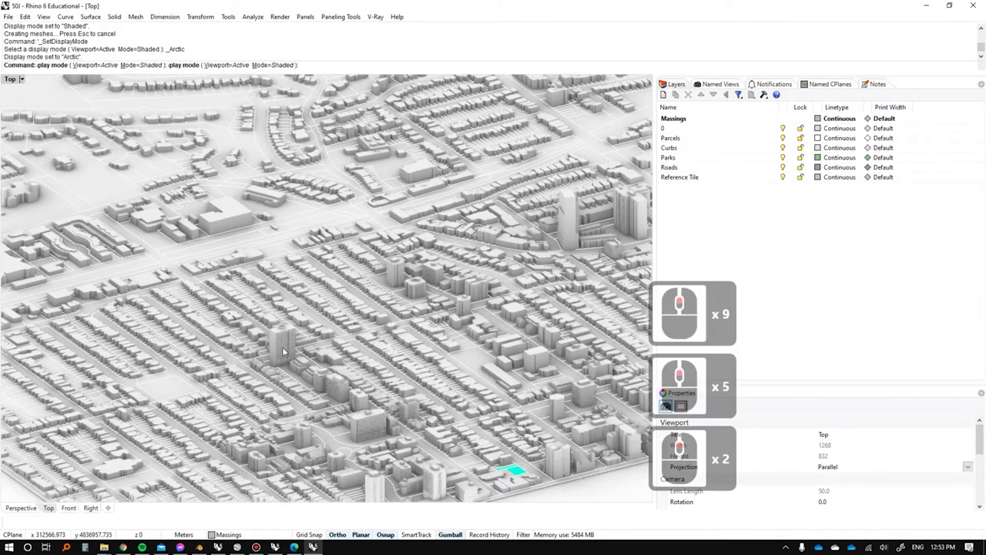
scroll(424, 352, "up", 3)
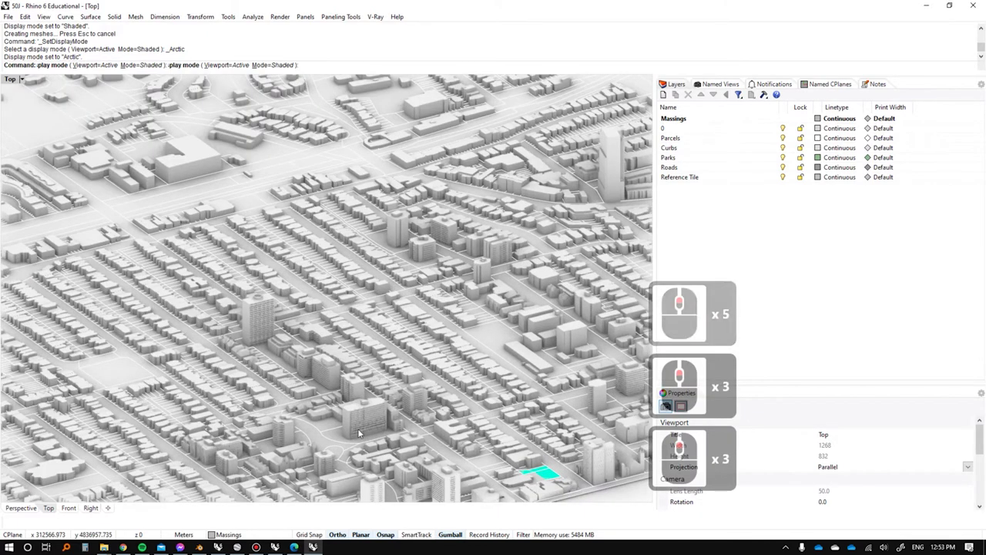
scroll(361, 426, "up", 2)
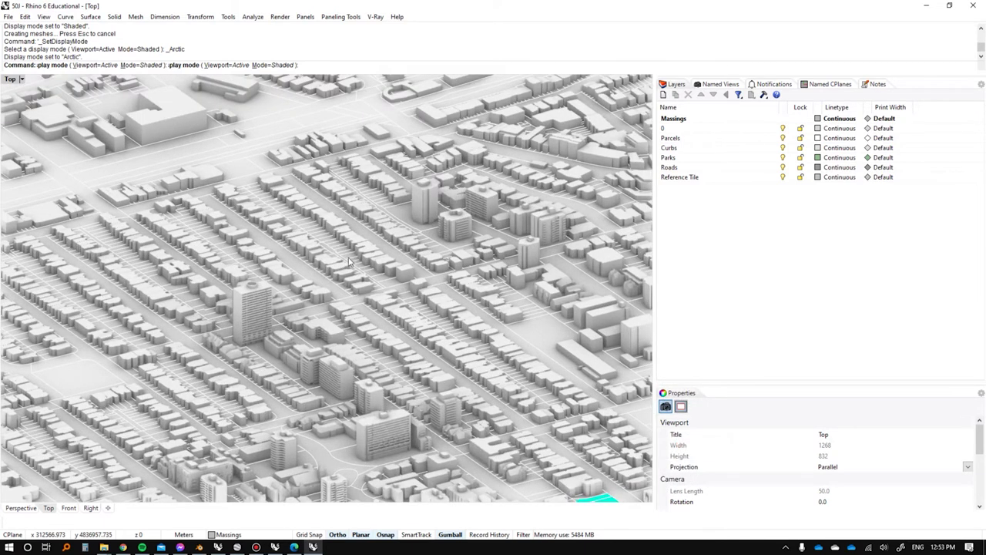
scroll(390, 325, "up", 2)
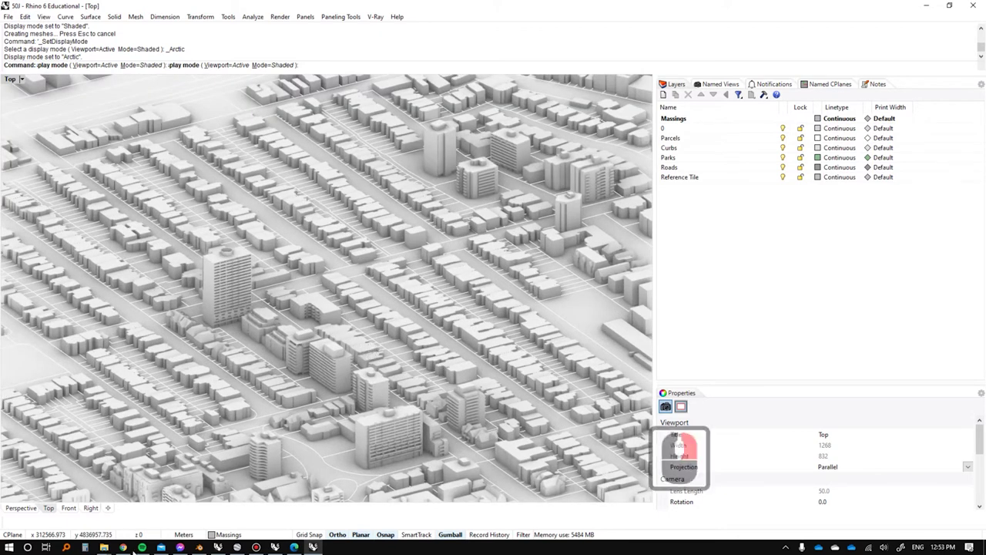
Switch to Microsoft Edge and download the SketchUp Simplified file for tile 50J.
left_click(293, 547)
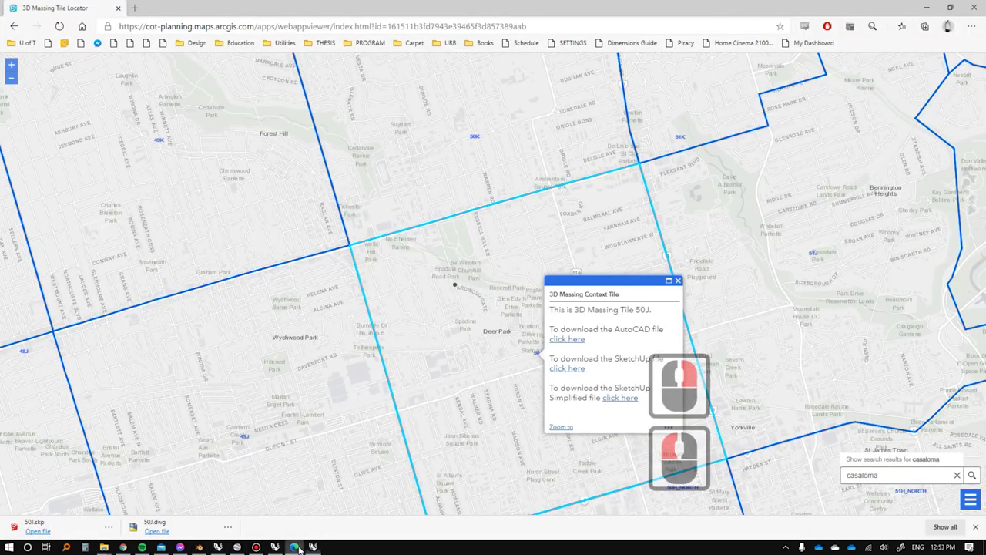
left_click(623, 398)
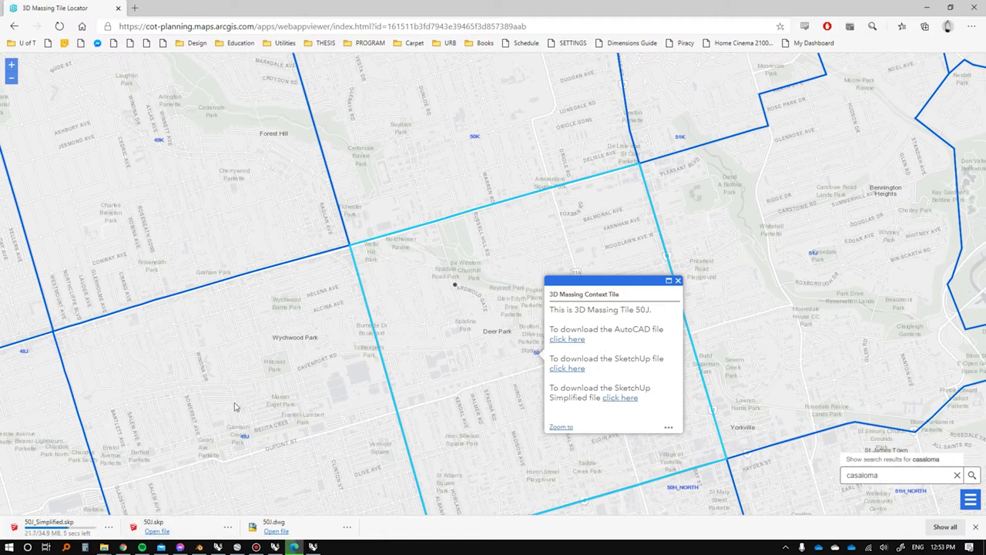
Return to Rhino, set the tile's display mode to Shaded and inspect the buildings.
key("alt+Tab")
key("ctrl+alt+s")
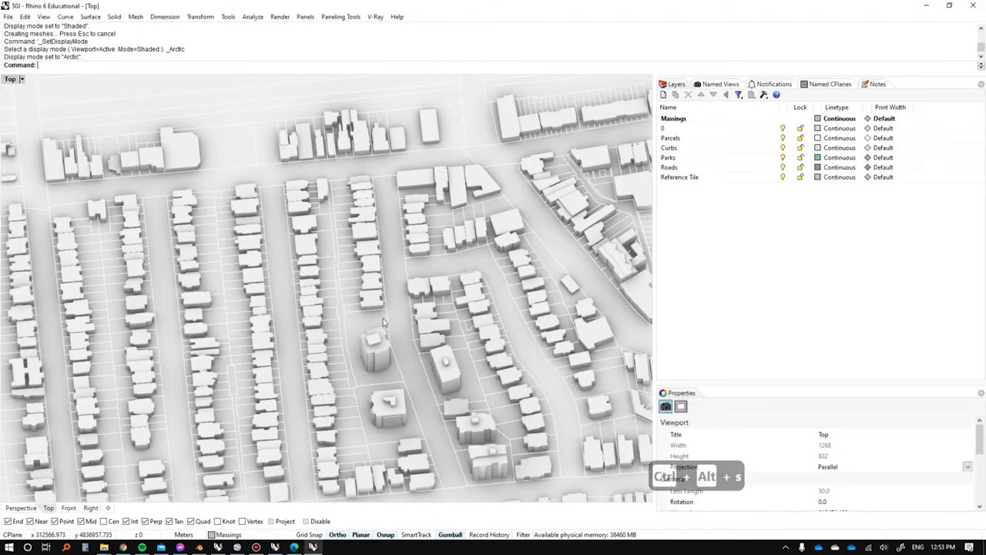
scroll(431, 236, "up", 3)
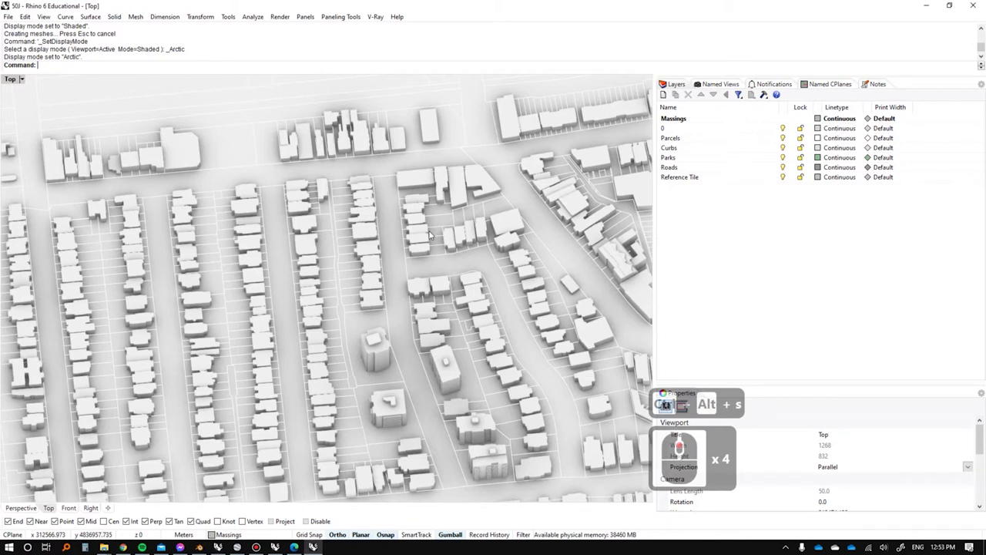
scroll(391, 250, "up", 3)
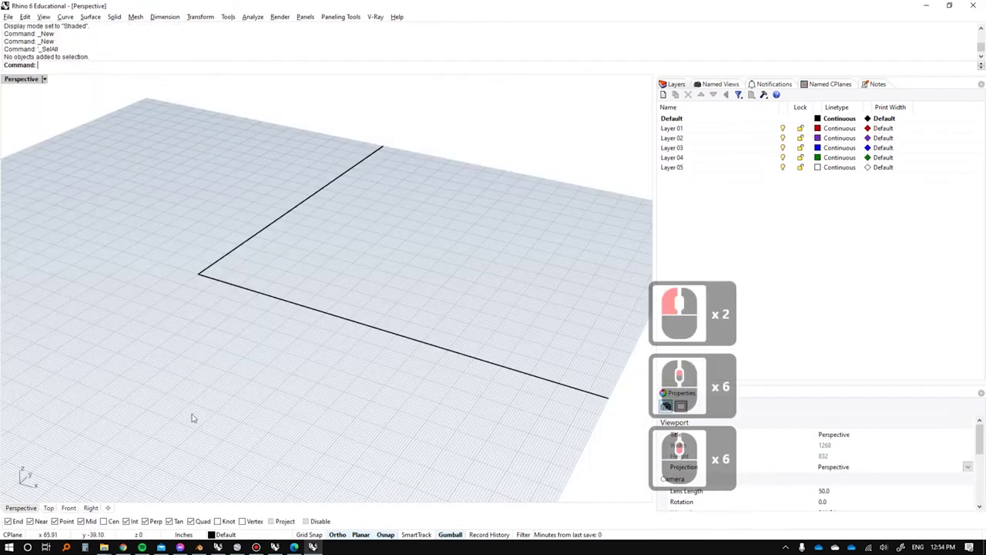
Return to Microsoft Edge, open the downloaded 50J_Simplified.skp in SketchUp and examine the tile model from an angle.
key("alt+Tab")
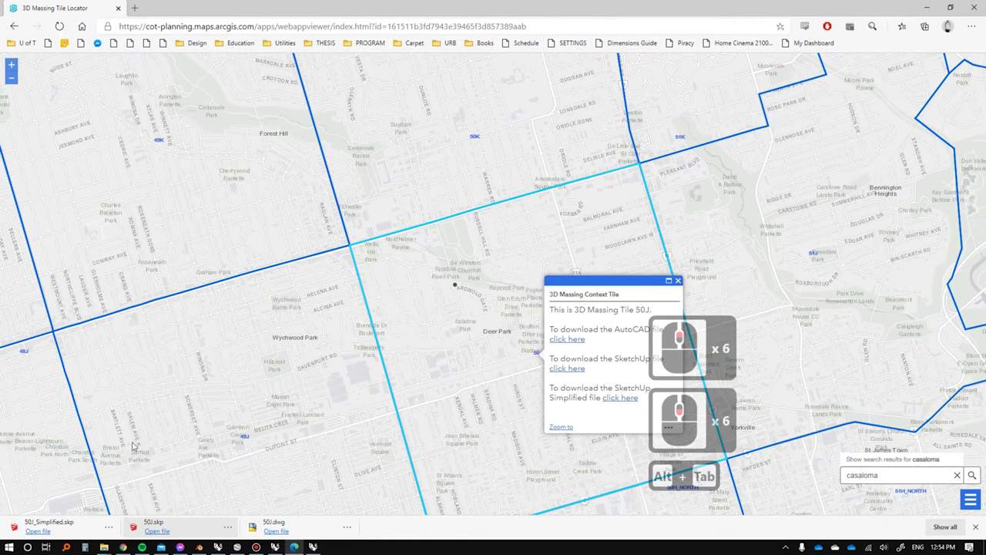
left_click(70, 524)
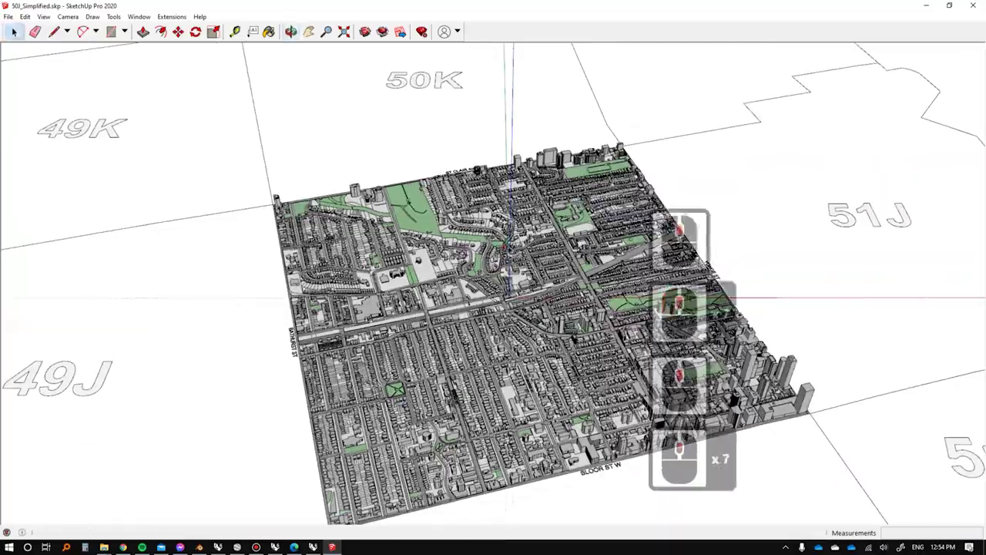
scroll(437, 323, "up", 7)
middle_click_drag(436, 326, 293, 235)
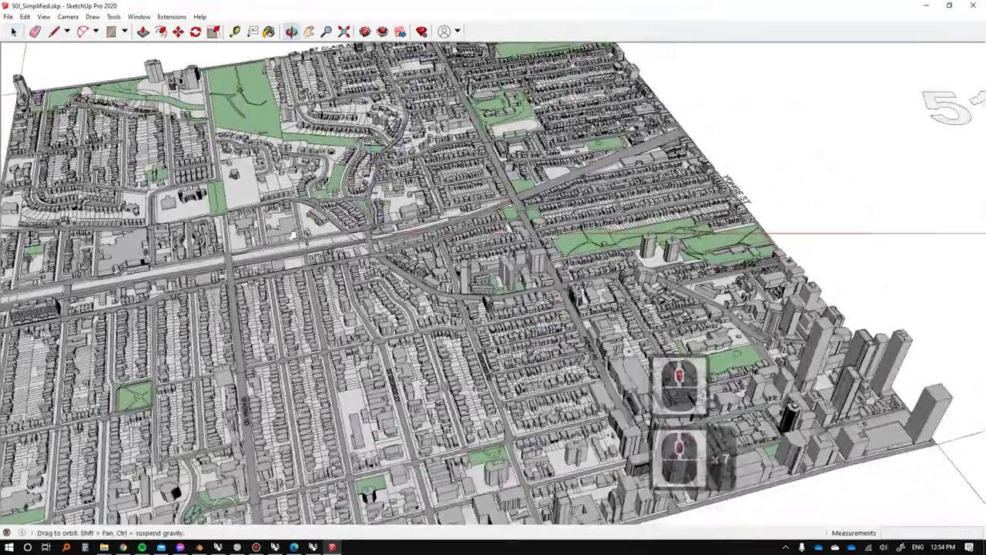
Examine the buildings, parks and streets along the railway corridor of the 50J city model, overall and up close.
mouse_move(371, 308)
middle_mouse_down()
mouse_move(370, 154)
mouse_move(491, 266)
middle_mouse_up()
middle_click_drag(429, 303, 693, 393, "shift")
scroll(443, 297, "up", 5)
middle_click_drag(433, 292, 146, 154, "shift")
middle_click_drag(301, 96, 673, 307)
middle_click_drag(324, 270, 539, 293, "shift")
scroll(463, 286, "up", 6)
middle_click_drag(462, 285, 443, 266)
scroll(464, 333, "up", 5)
middle_click_drag(431, 233, 318, 275)
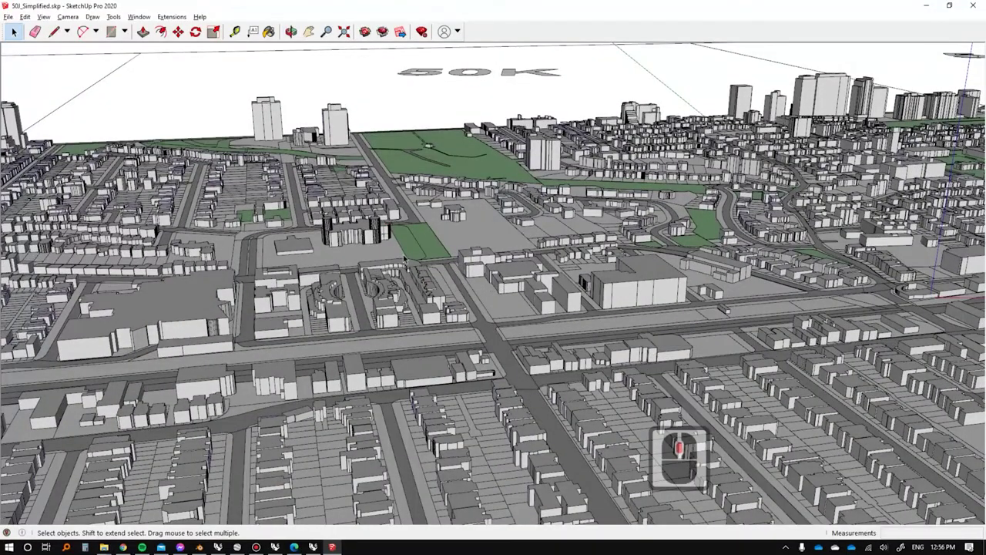
middle_click_drag(464, 290, 432, 324)
scroll(432, 324, "up", 4)
middle_click_drag(475, 398, 500, 399)
scroll(375, 250, "up", 6)
scroll(375, 251, "down", 12)
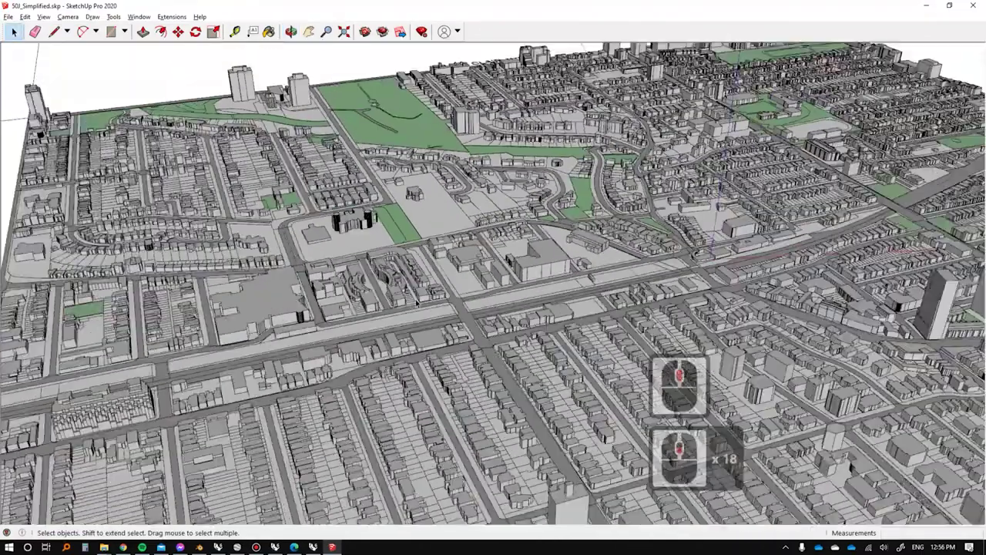
Look over the whole 50J city tile, including its Bloor St W and Yonge St edges and the northern parks.
scroll(375, 251, "down", 7)
middle_click_drag(375, 250, 416, 231, "shift")
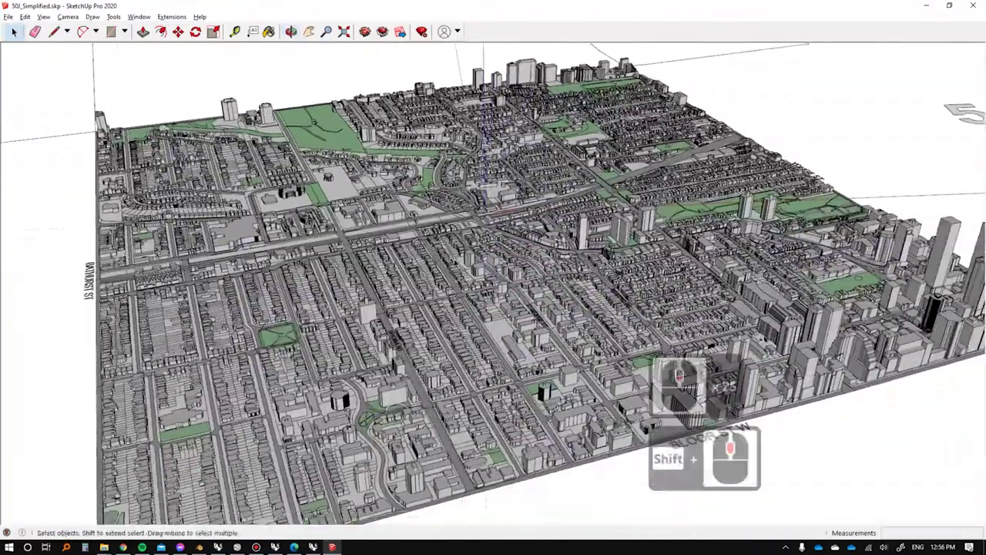
scroll(416, 231, "down", 4)
middle_click_drag(512, 241, 296, 204, "shift")
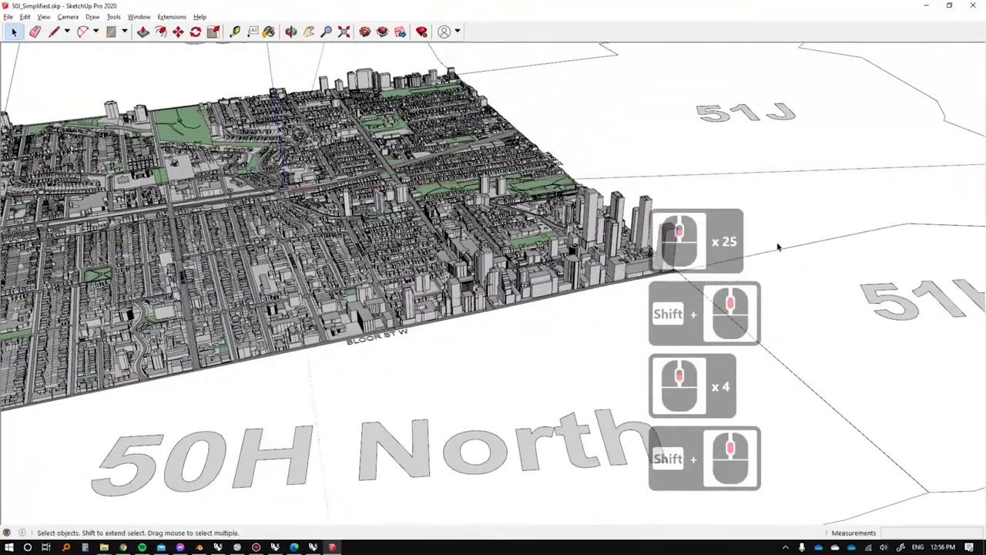
scroll(606, 234, "up", 7)
scroll(426, 276, "down", 2, "shift")
middle_click_drag(426, 276, 778, 265, "shift")
middle_click_drag(246, 254, 445, 364, "shift")
middle_click_drag(430, 179, 476, 306, "shift")
middle_click_drag(379, 247, 365, 228)
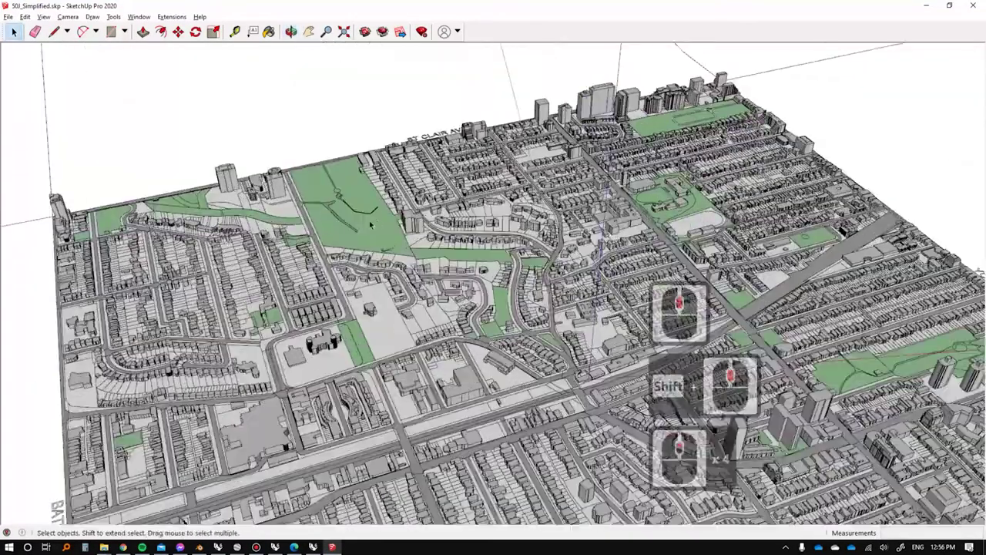
scroll(383, 228, "up", 4)
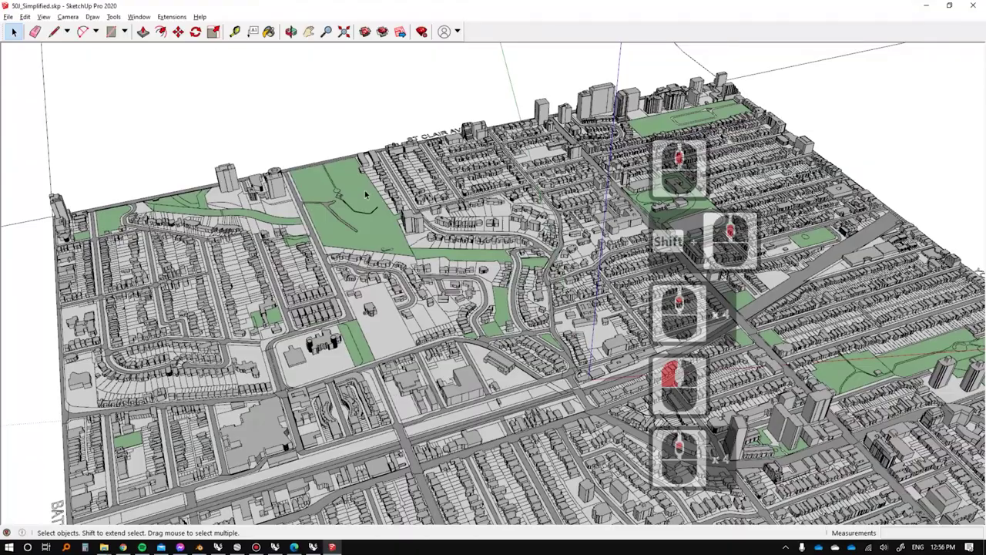
middle_click_drag(944, 391, 497, 328, "shift")
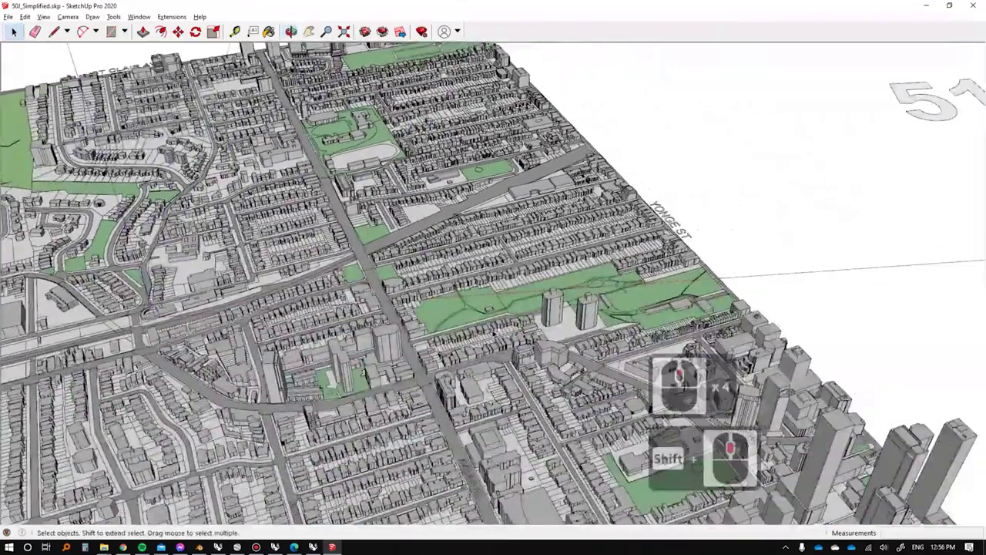
scroll(497, 327, "up", 5)
scroll(463, 303, "down", 4)
middle_click_drag(268, 331, 509, 285, "shift")
middle_click_drag(110, 413, 268, 363, "shift")
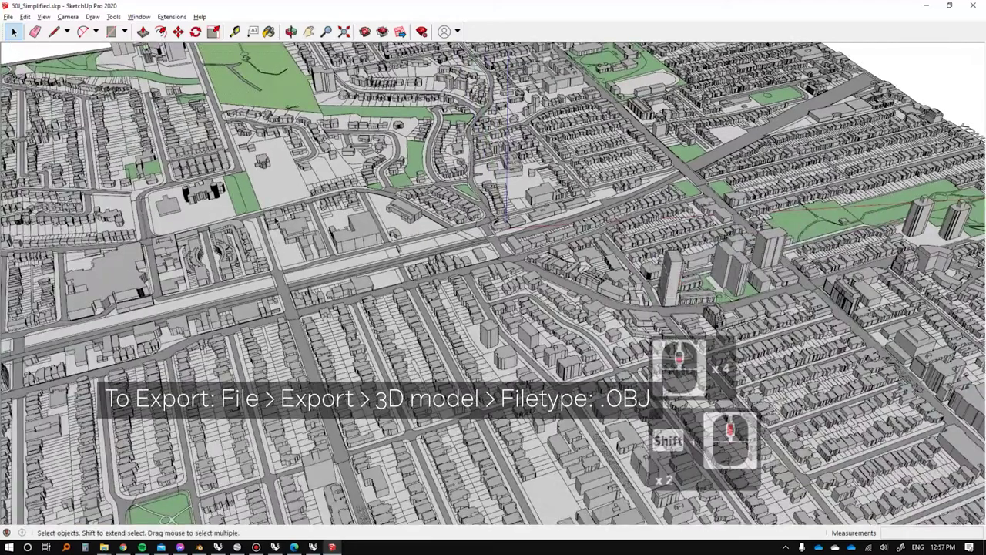
scroll(265, 251, "up", 2)
scroll(265, 251, "up", 1)
middle_click_drag(528, 243, 416, 230, "shift")
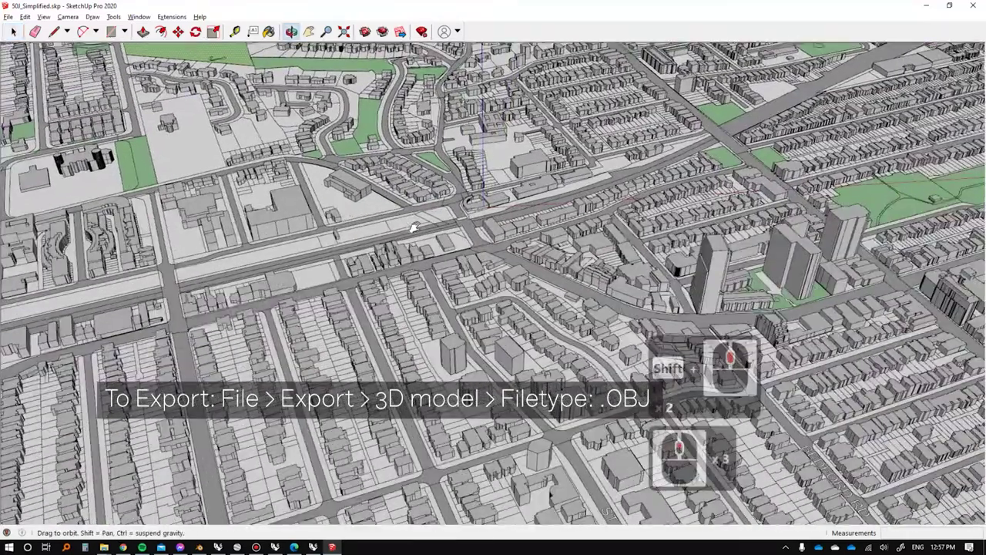
scroll(420, 250, "down", 5)
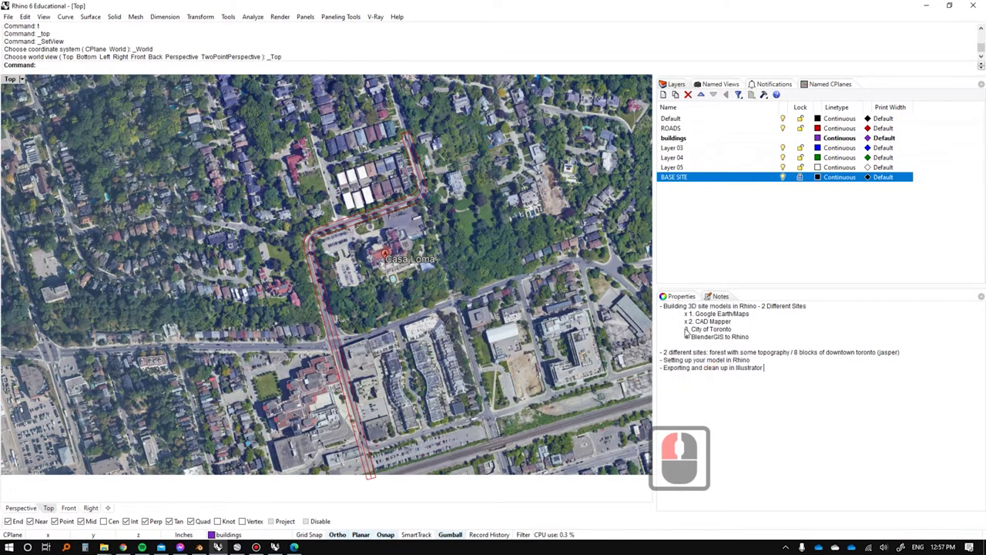
Mark "3. City of Toronto" with an x in the Rhino notes and switch to the empty Blender scene.
type("x")
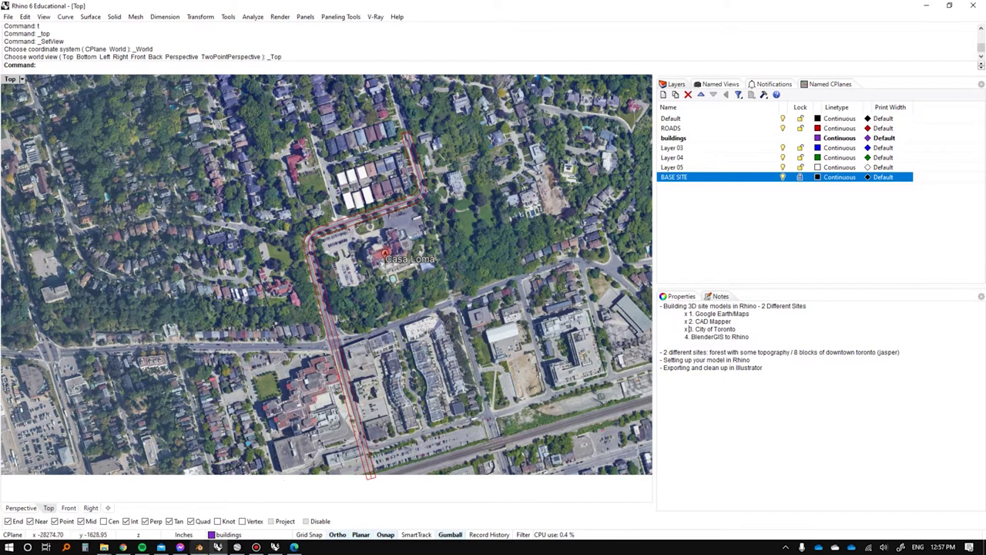
mouse_move(199, 547)
left_click(208, 487)
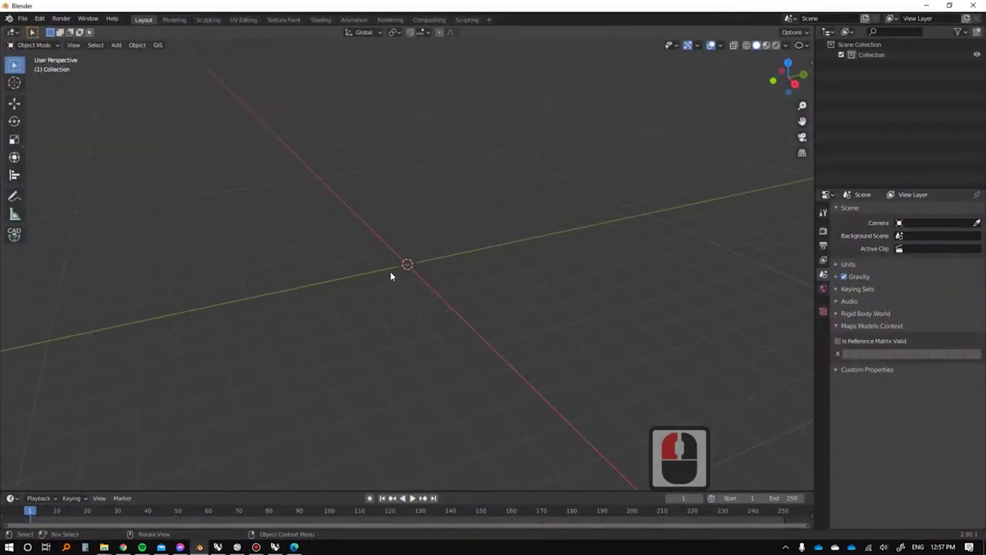
middle_click_drag(446, 312, 596, 223)
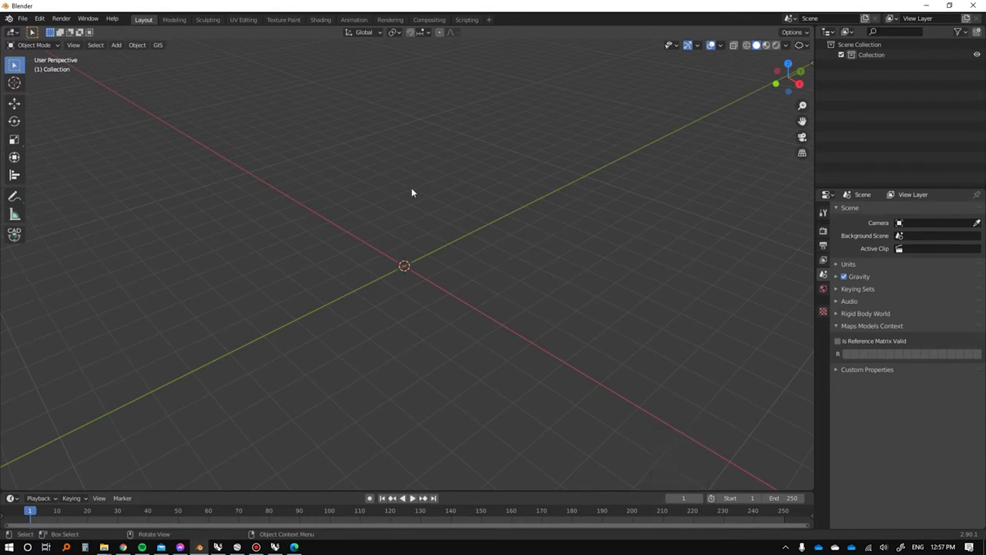
middle_click_drag(412, 192, 377, 292)
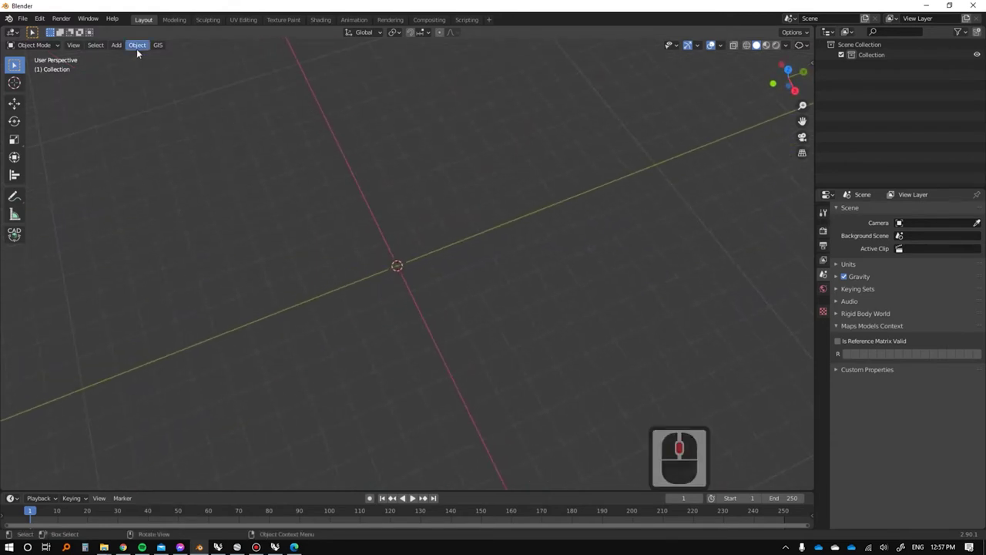
Add a GIS web basemap with Google as the source and Satellite as the layer.
left_click(157, 45)
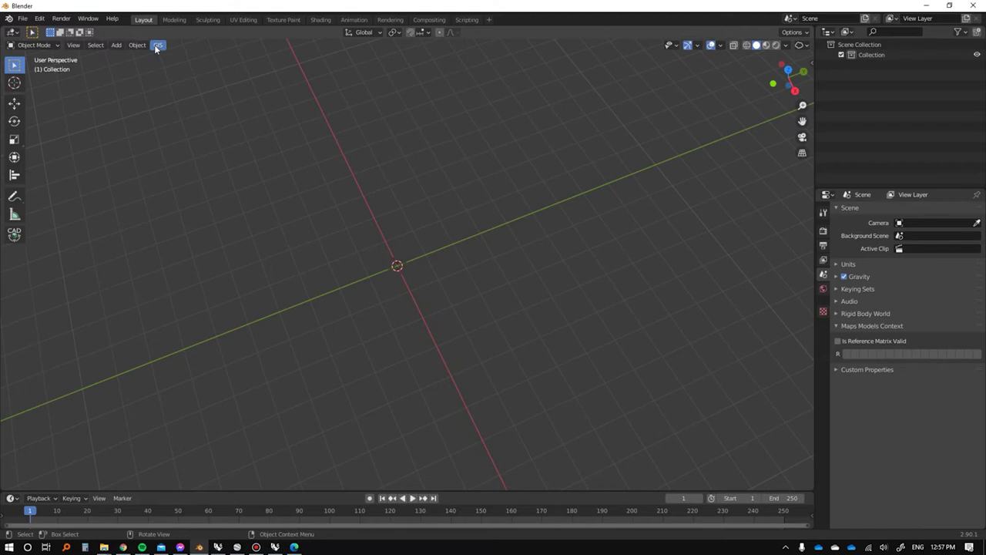
left_click(156, 46)
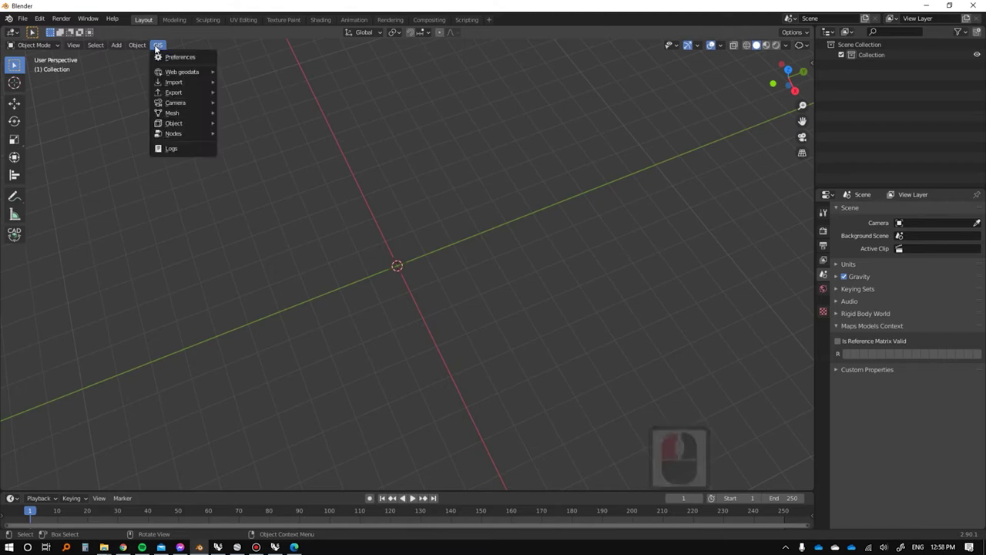
mouse_move(176, 71)
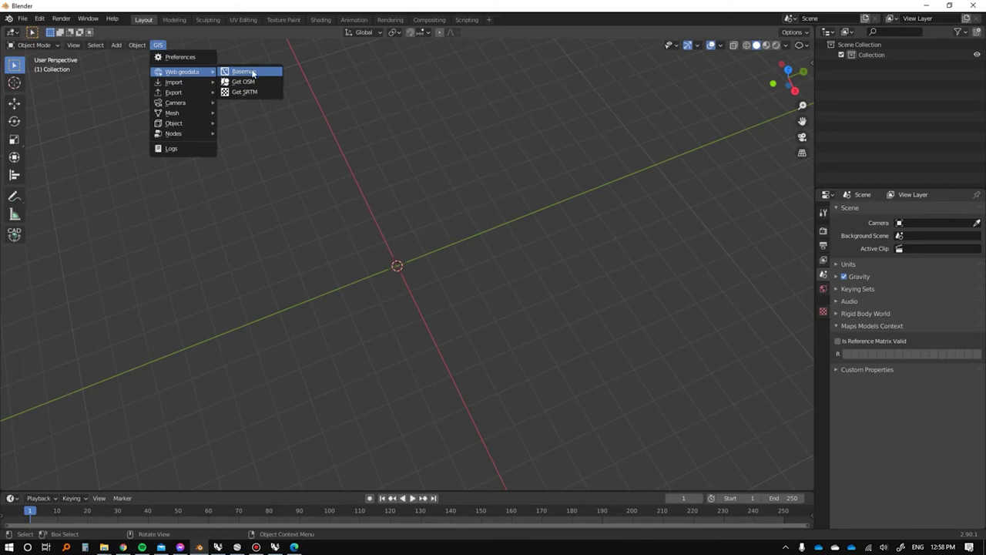
left_click(244, 72)
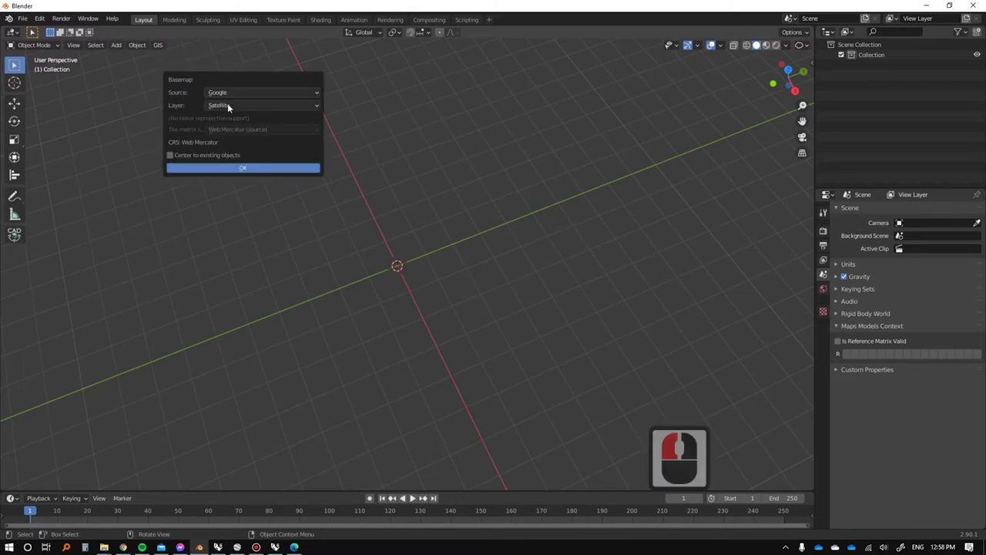
left_click(237, 168)
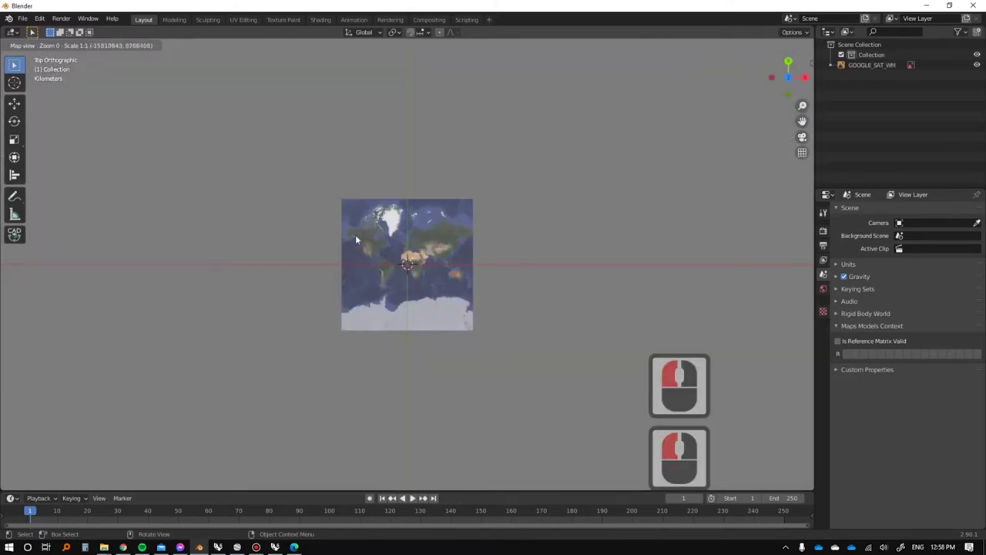
Go to "casa loma" on the basemap at zoom level 16.
key("g")
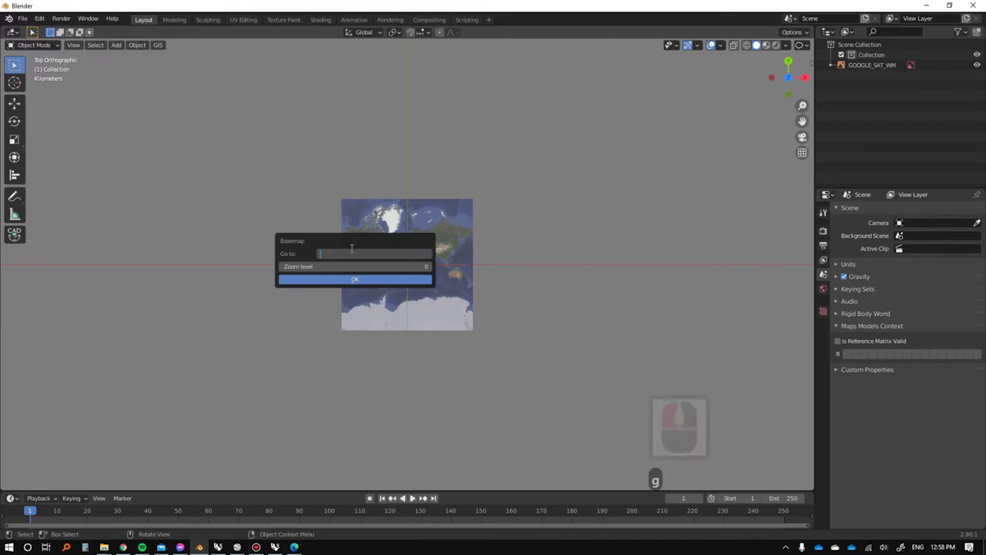
type("casa loma")
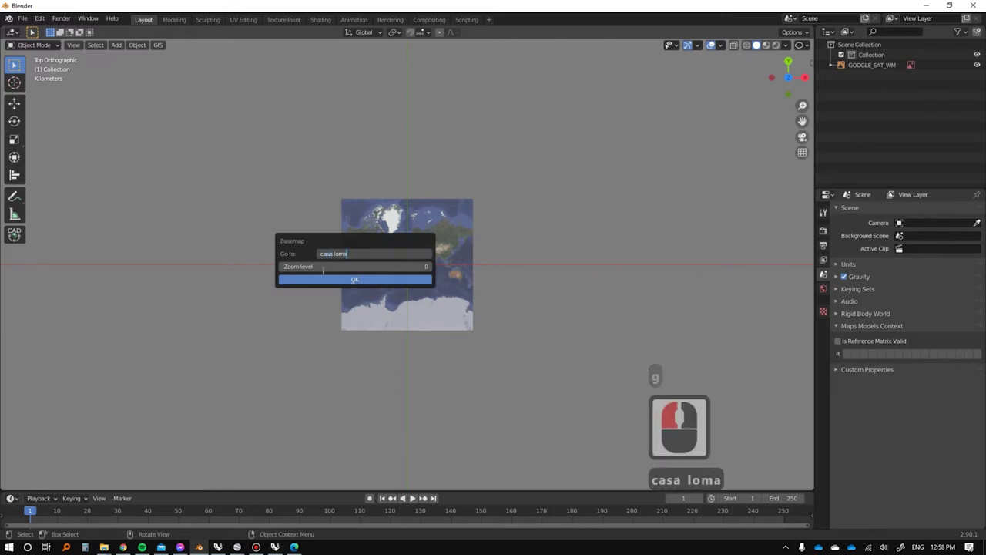
left_click(327, 267)
left_click(333, 277)
type("16")
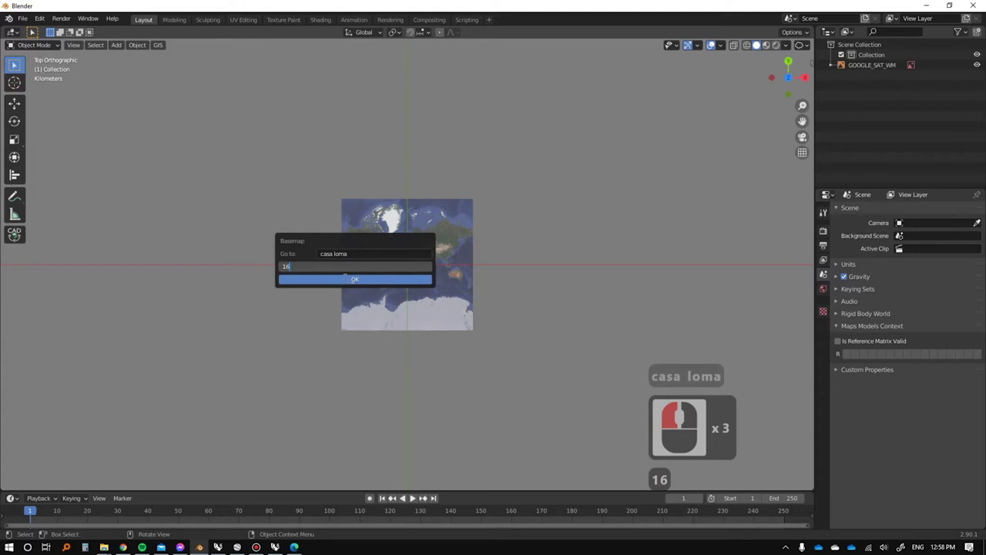
left_click(346, 279)
left_click(346, 279)
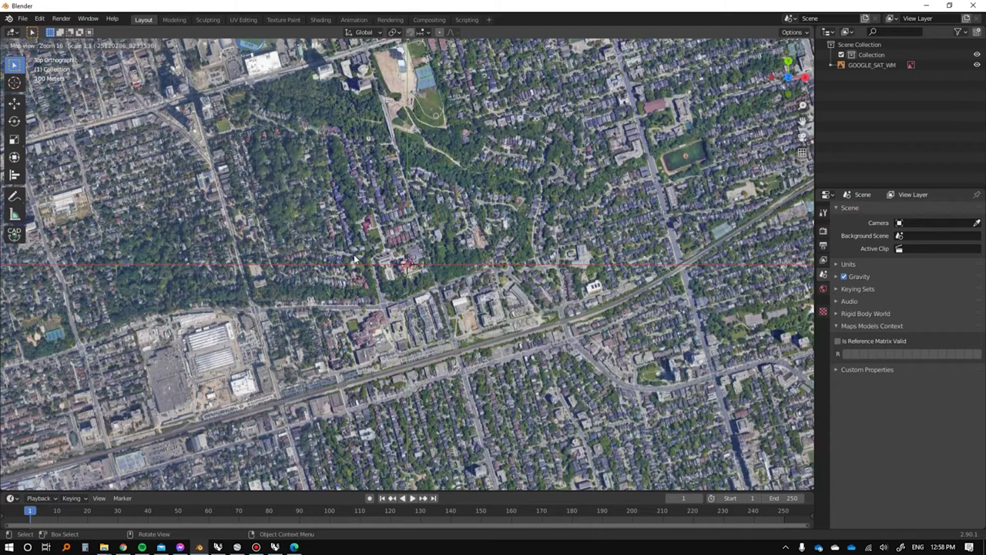
Go to "casa loma" on the basemap at zoom level 18.
key("g")
left_click(351, 274)
type("casa loma")
double_click(358, 285)
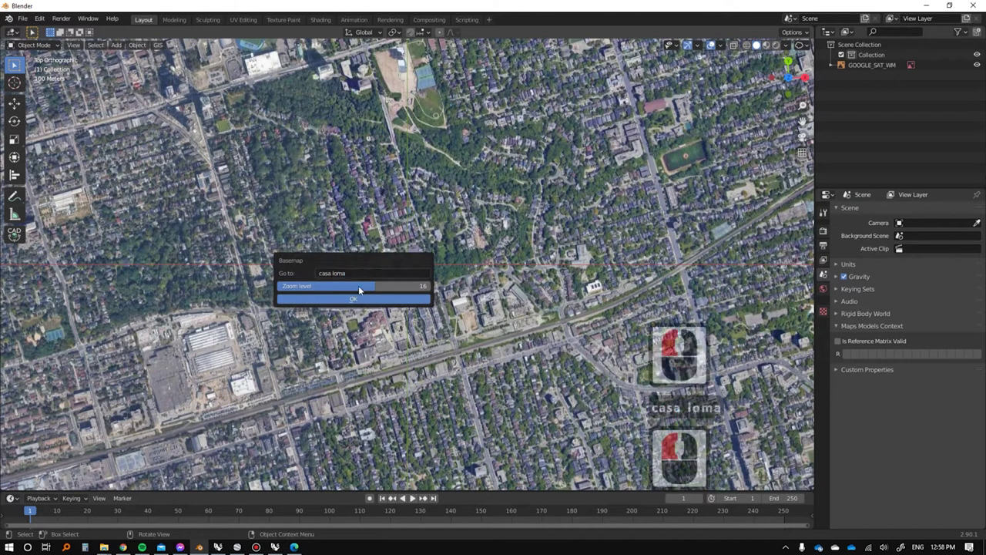
type("18")
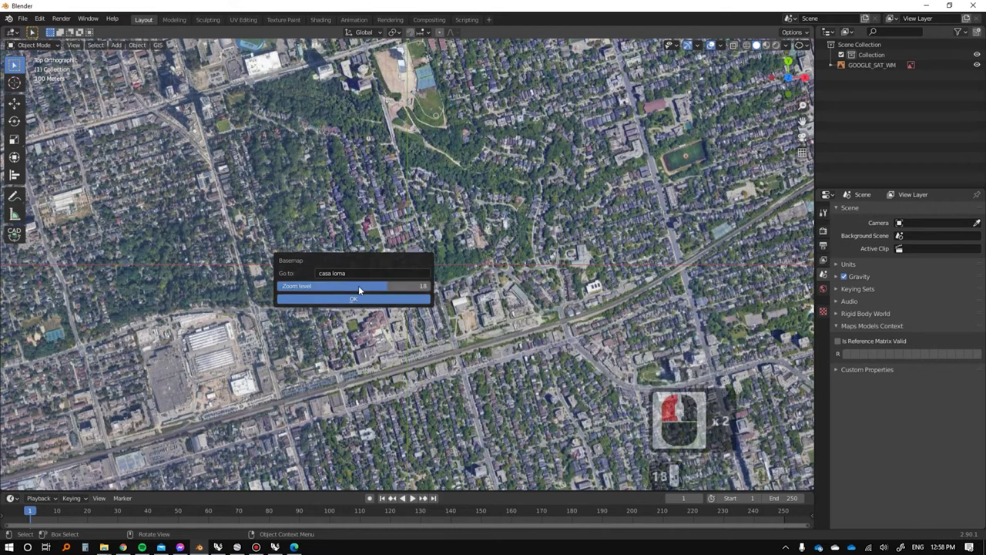
left_click(362, 298)
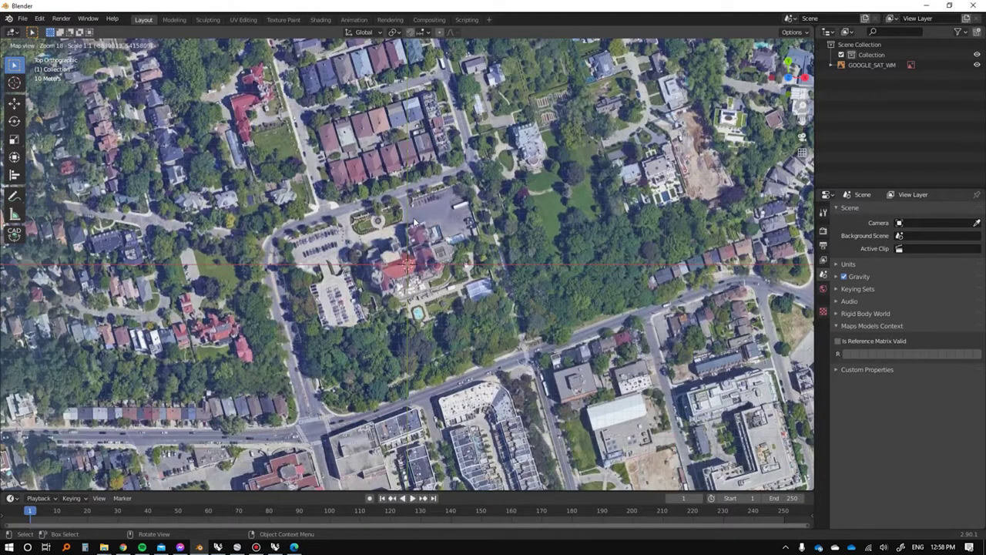
Frame the satellite map on Casa Loma and the blocks south of it, and export that area as a textured plane.
scroll(408, 265, "down", 1)
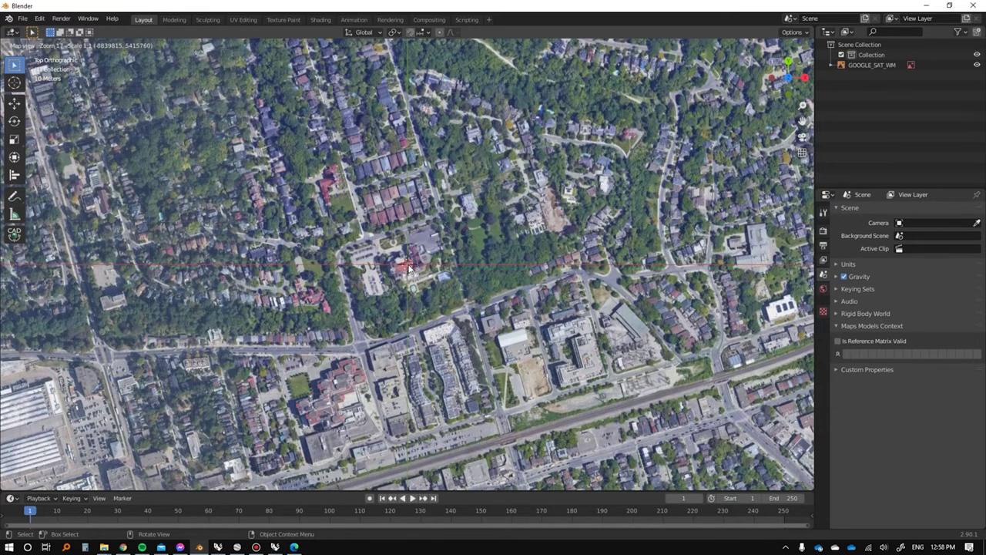
scroll(408, 267, "up", 1)
middle_click_drag(450, 323, 438, 190)
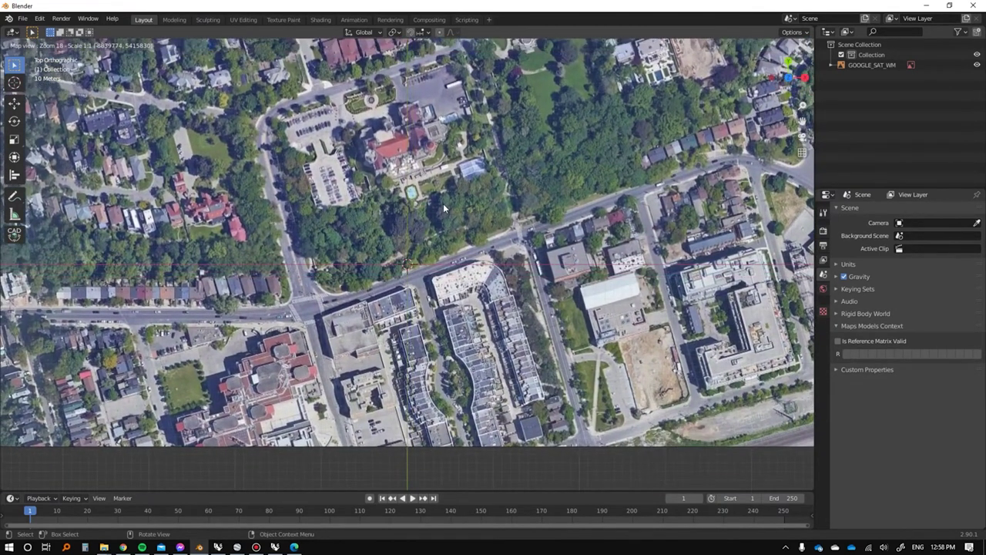
middle_click(443, 204)
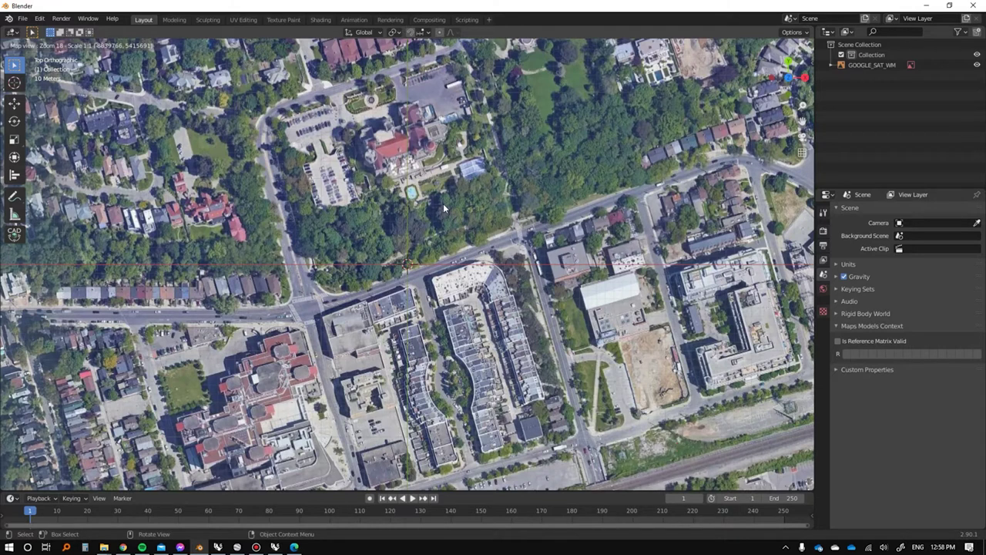
key("e")
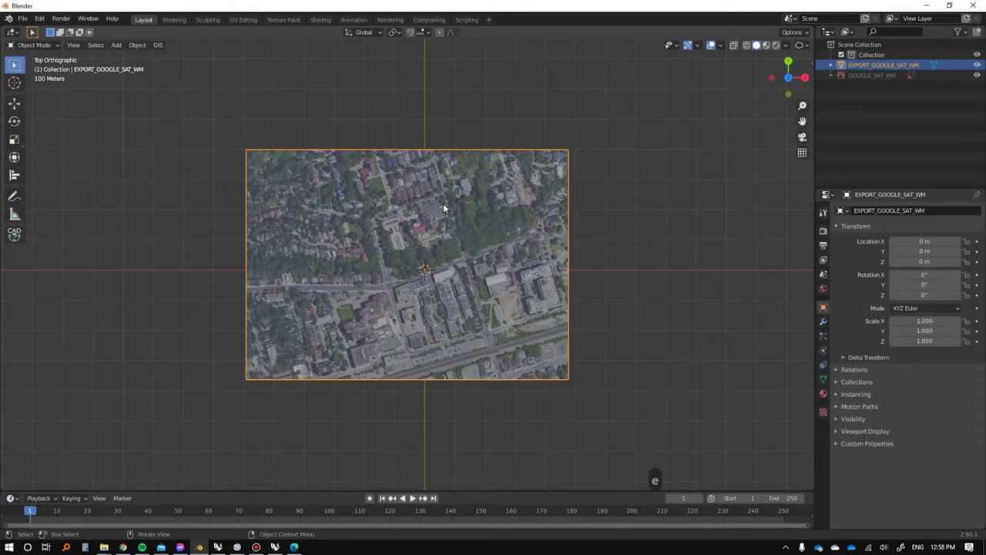
Get SRTM elevation data for the exported satellite plane.
middle_click_drag(440, 393, 491, 252)
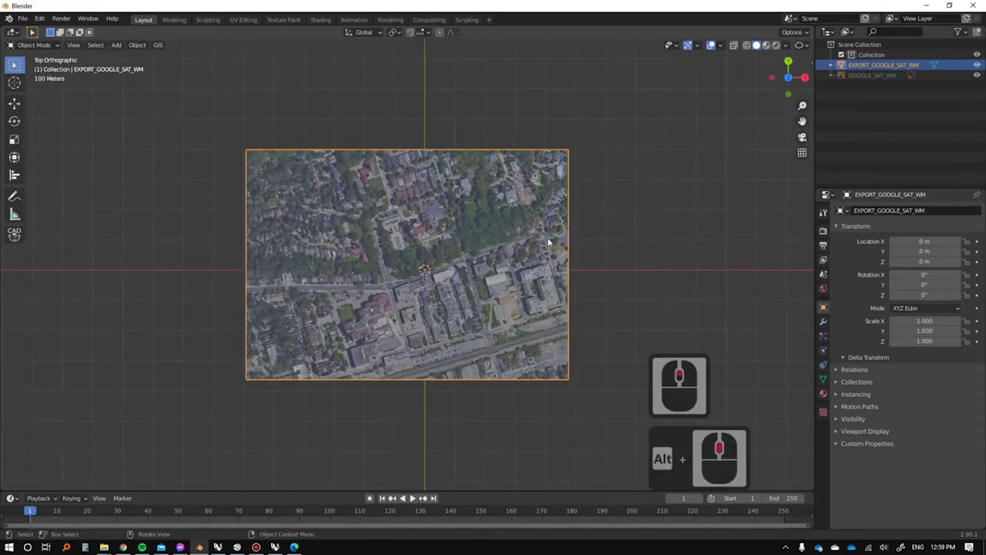
double_click(519, 210)
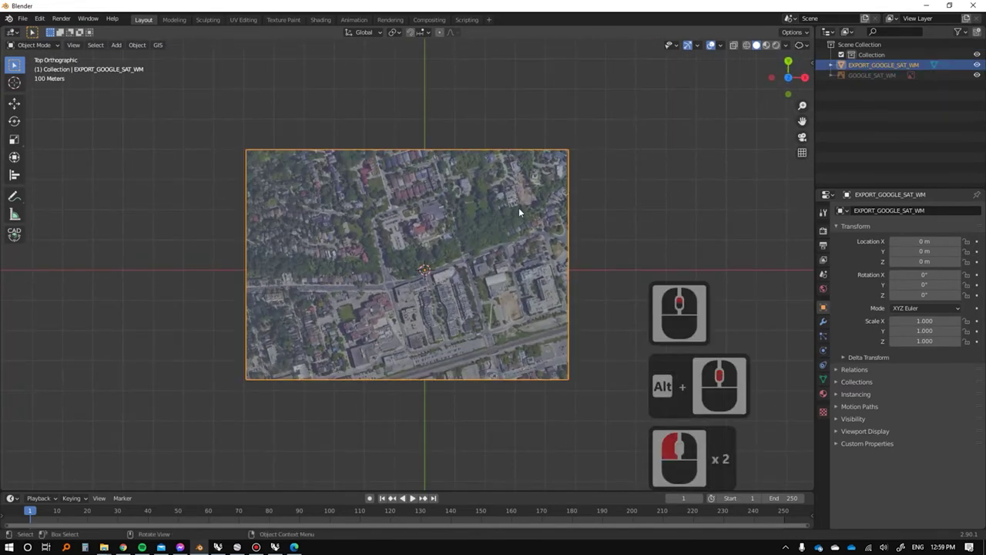
left_click(158, 45)
mouse_move(174, 74)
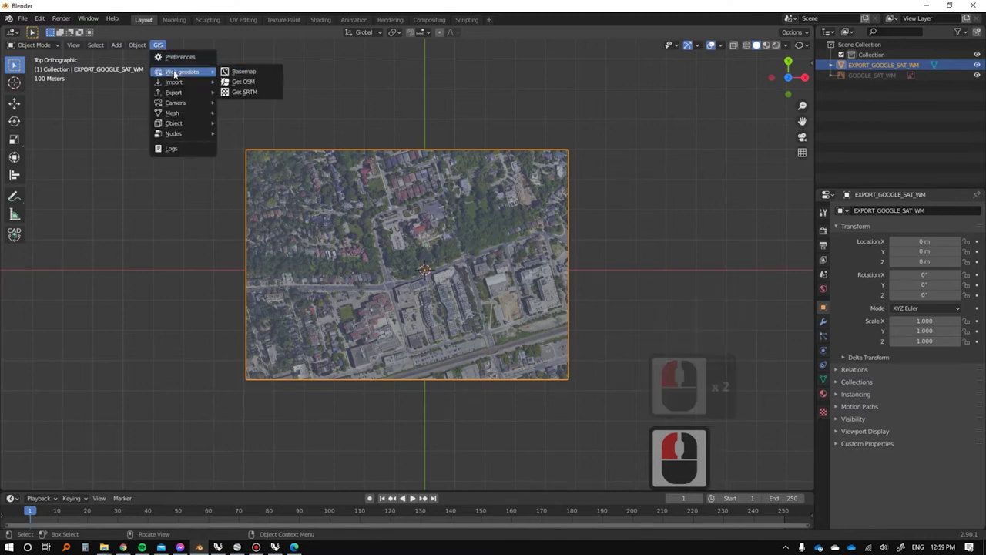
left_click(253, 92)
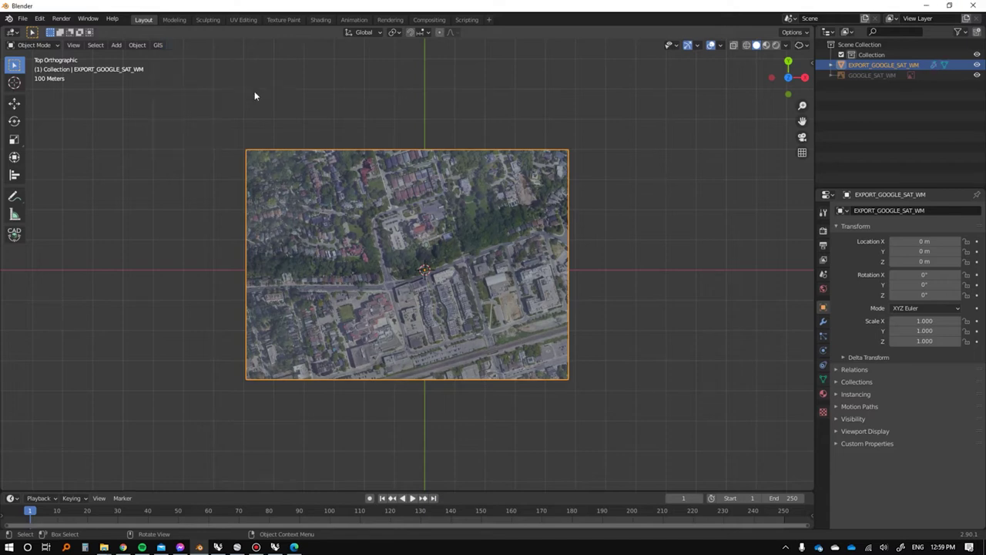
scroll(431, 245, "up", 4)
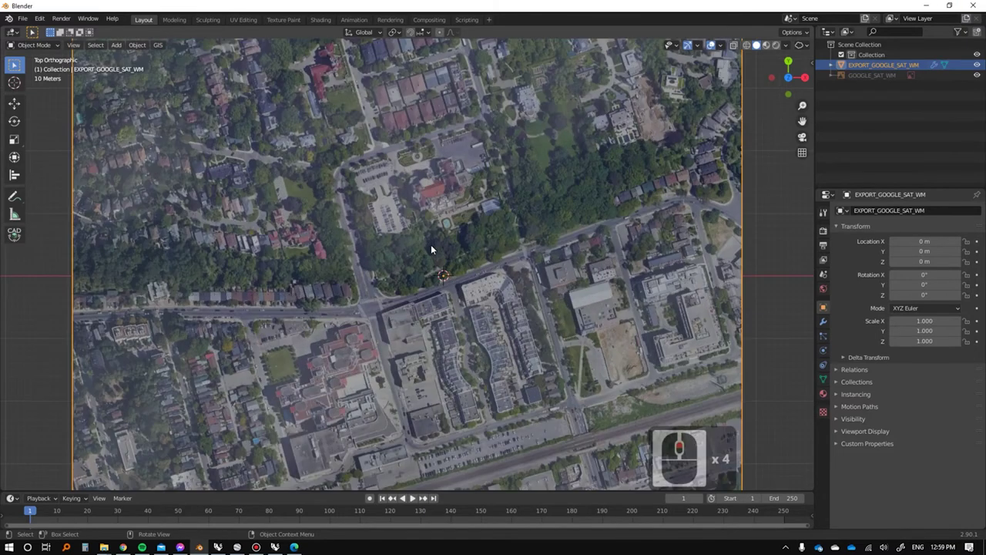
Examine the terrain relief of the satellite plane in perspective, keeping the plane selected.
scroll(426, 324, "down", 2)
middle_click_drag(355, 341, 436, 243)
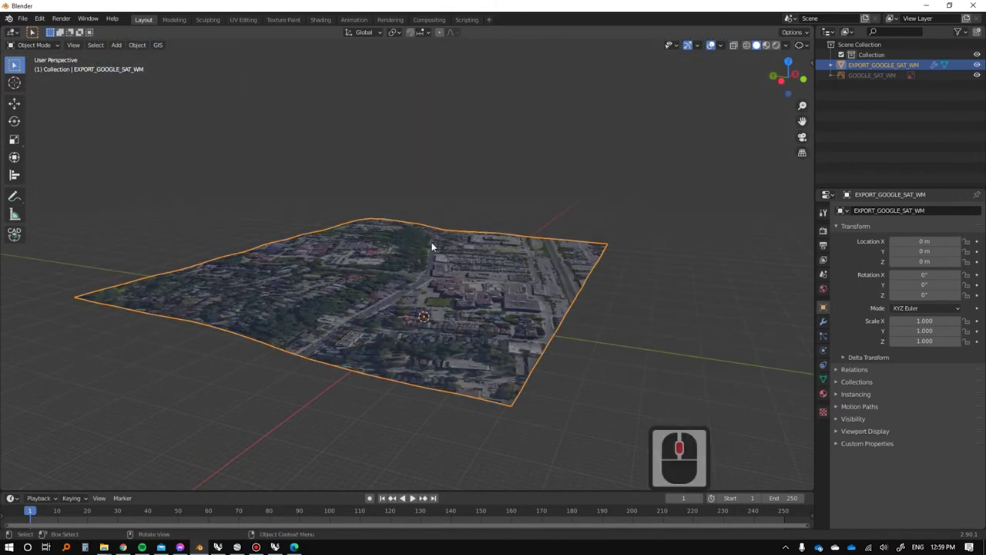
scroll(416, 258, "up", 3)
middle_click_drag(357, 318, 270, 328)
left_click(498, 151)
left_click(408, 244)
middle_click_drag(408, 243, 463, 241)
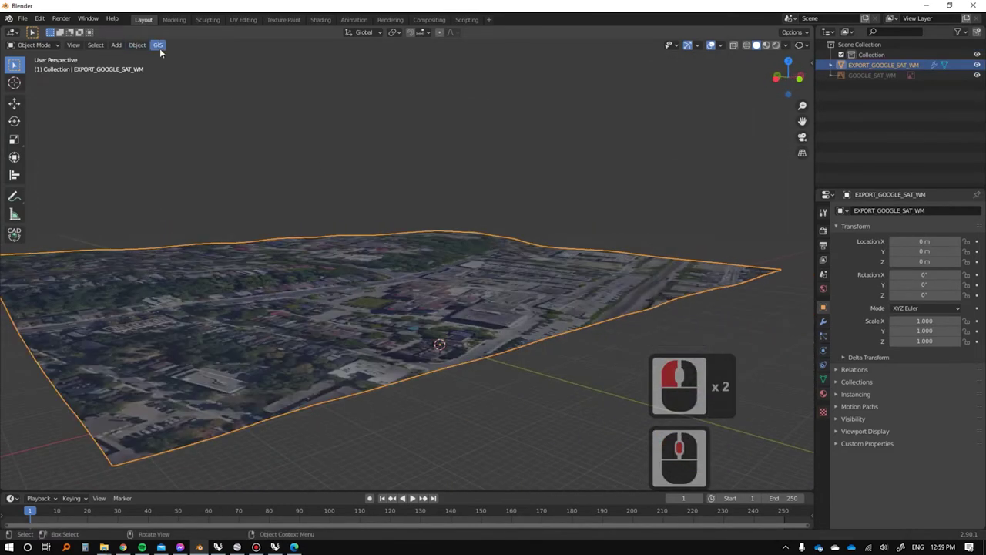
Start a Get OSM import for the selected terrain and include the building, highway, natural and railway ways.
left_click(157, 44)
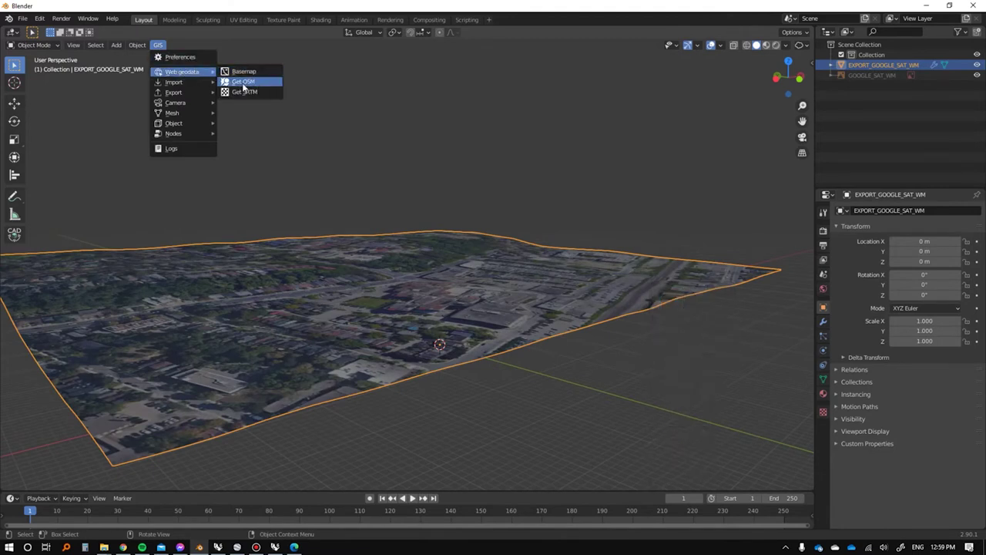
left_click(243, 81)
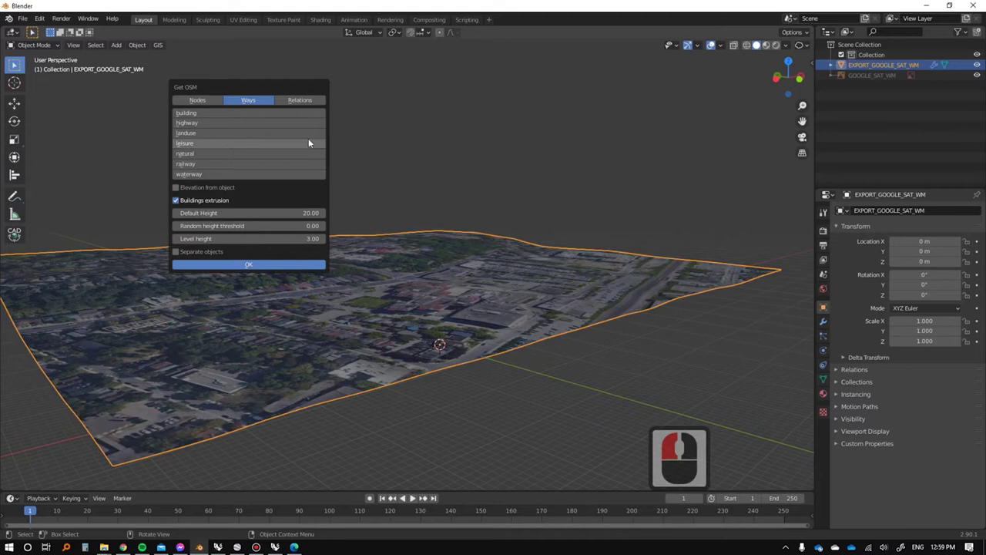
left_click(192, 115)
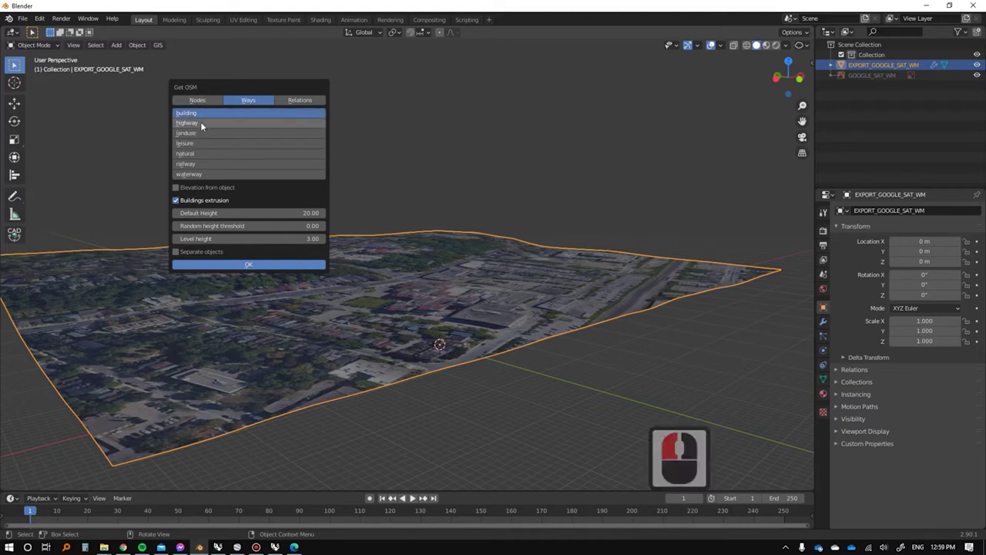
left_click(202, 123, "ctrl")
left_click(193, 115)
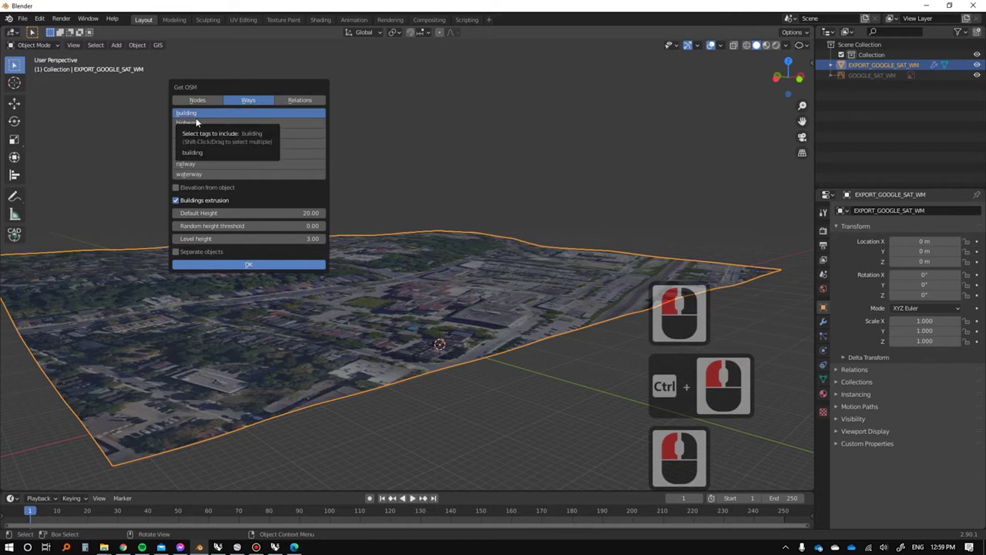
left_click(197, 121, "shift")
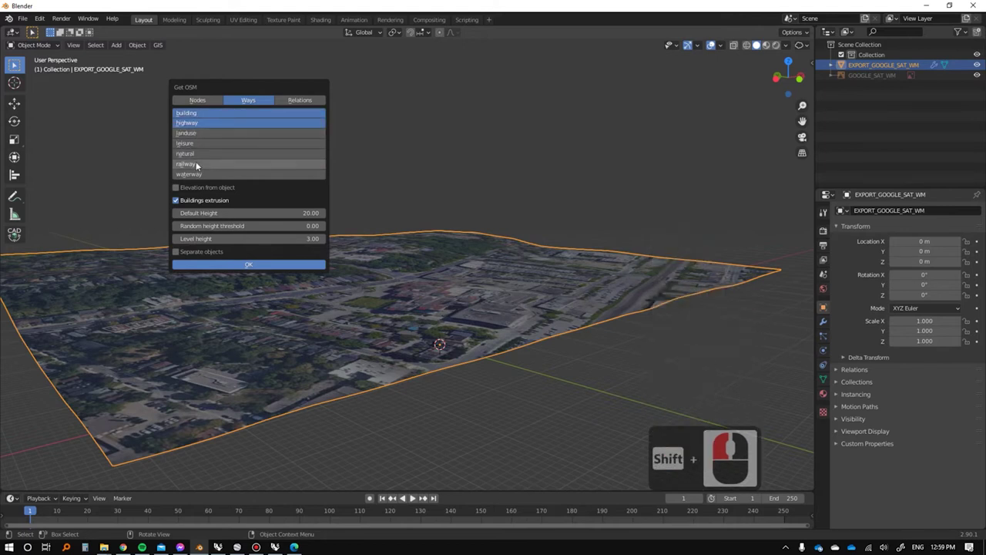
left_click(197, 154, "shift")
left_click(200, 163, "shift")
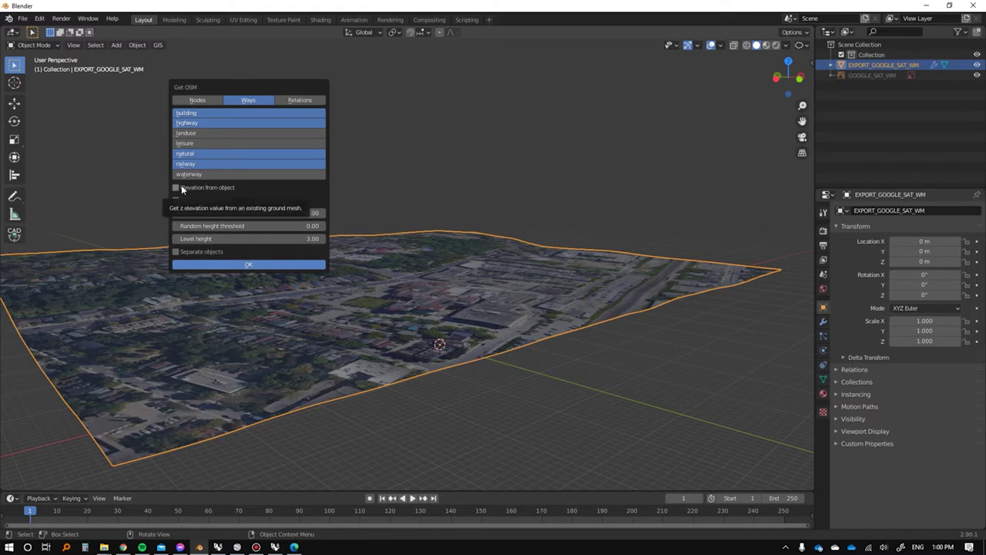
Import the OSM data with elevation from EXPORT_GOOGLE_SAT_WM, extruded buildings, a default height of 10 and a random height threshold of 3.
left_click(202, 188)
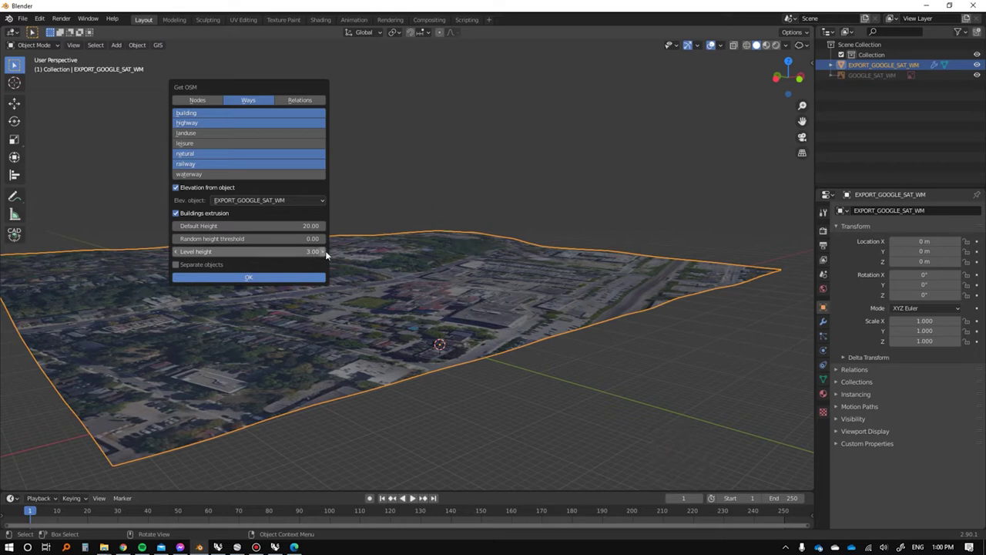
left_click(196, 228)
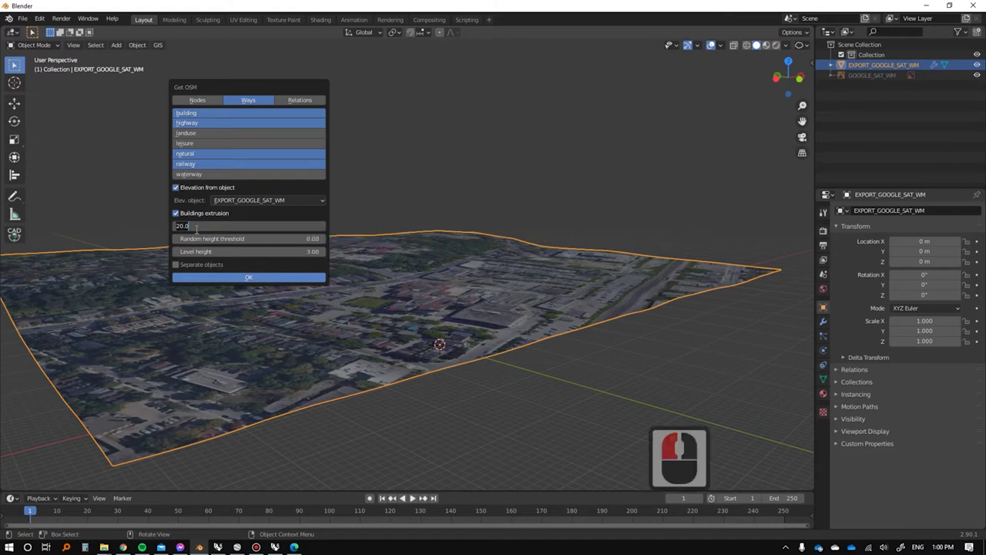
type("10")
key("Return")
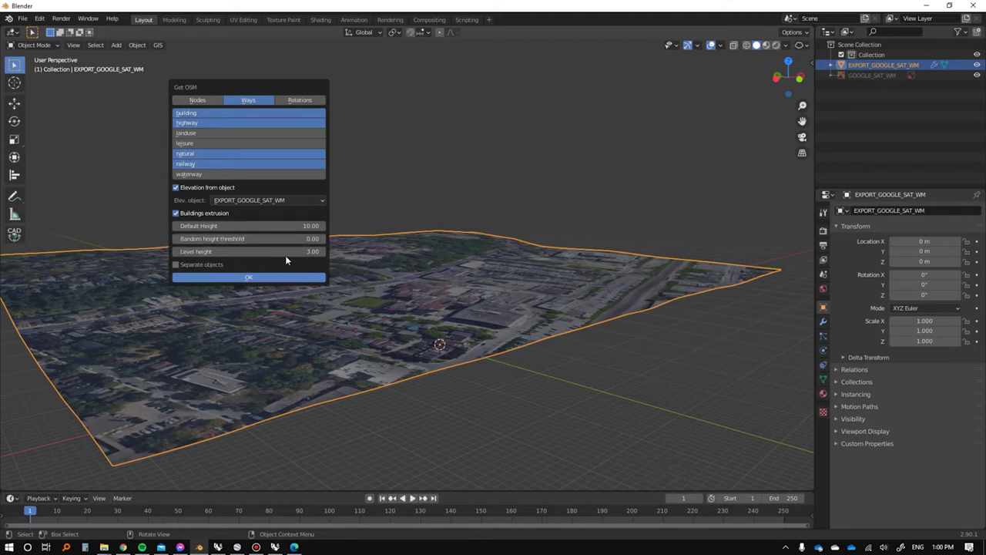
left_click(266, 238)
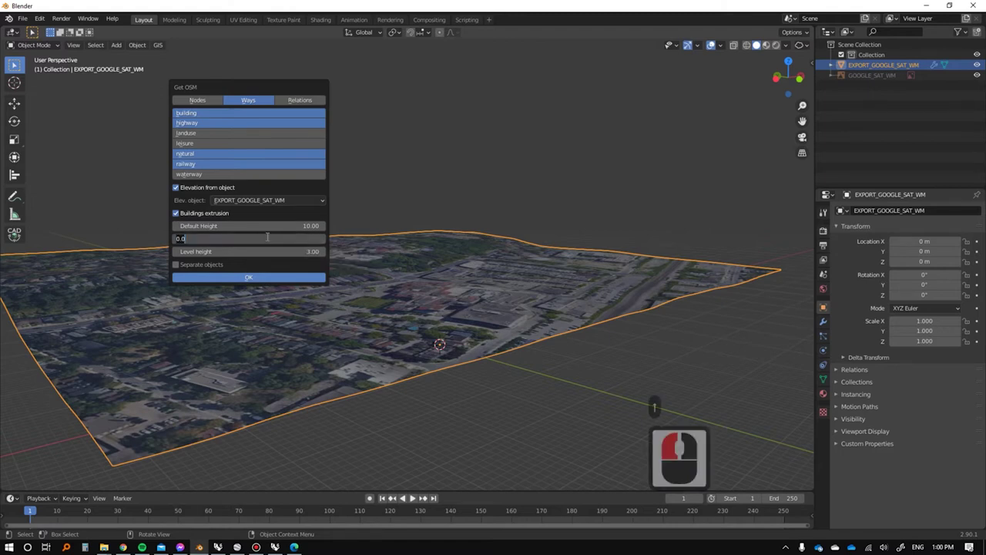
type("3")
key("Return")
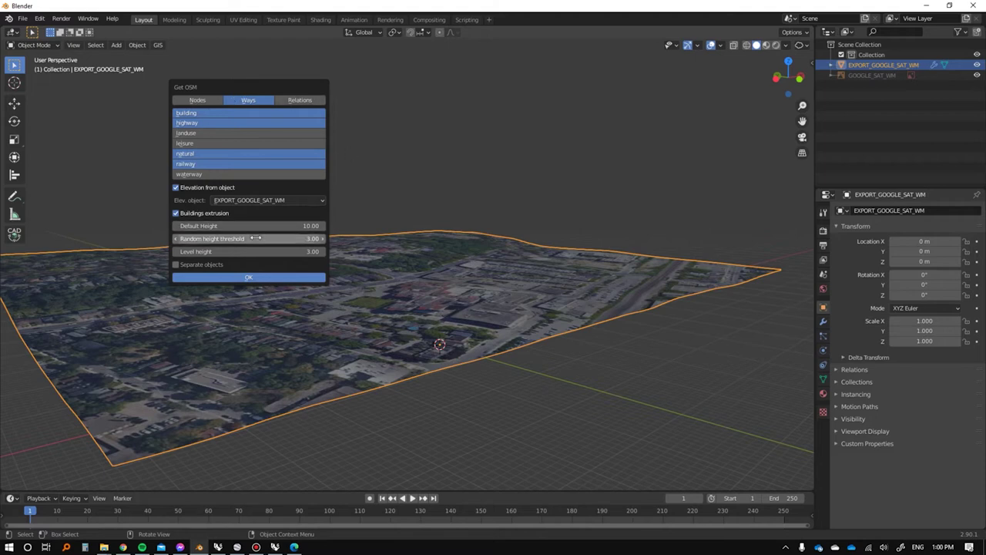
left_click(248, 277)
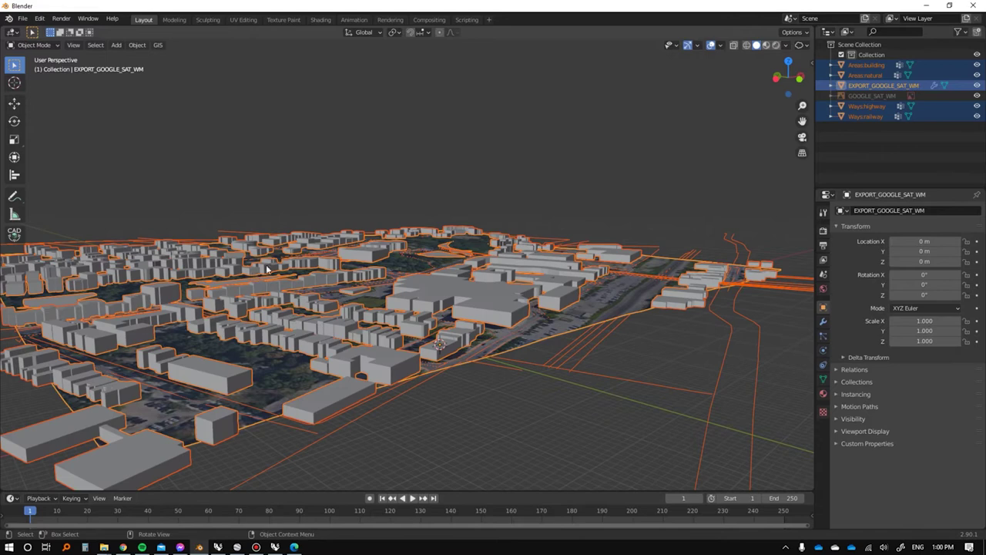
Deselect everything and examine the imported buildings and roads on the terrain, up close and across the whole site.
left_click(410, 159)
middle_click_drag(316, 193, 389, 293)
scroll(482, 276, "up", 5)
middle_click_drag(472, 273, 502, 241, "shift")
scroll(493, 254, "down", 3)
middle_click_drag(490, 270, 424, 259)
scroll(447, 266, "down", 5)
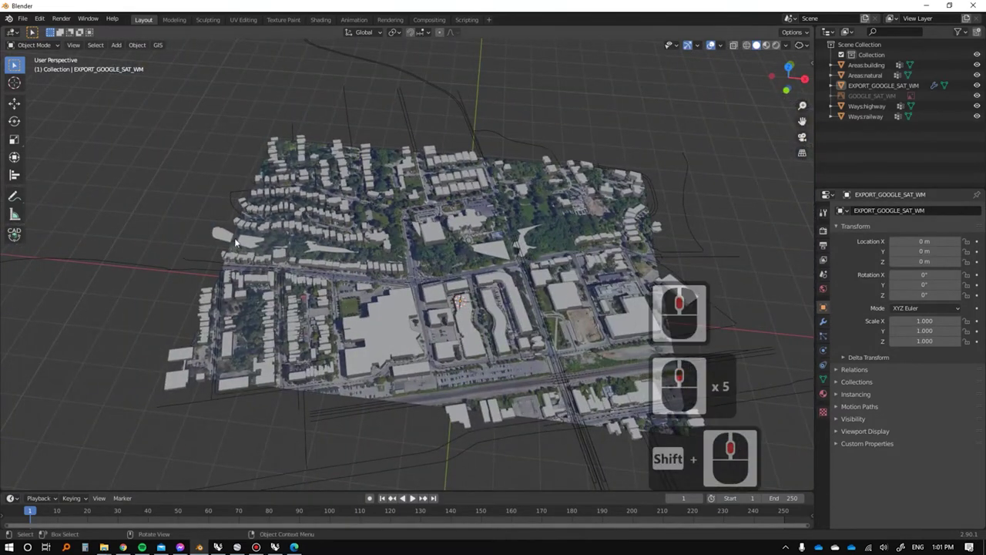
Check the imported Areas:natural shapes against the wooded areas around Casa Loma and delete that object.
scroll(423, 260, "up", 3)
left_click(74, 213)
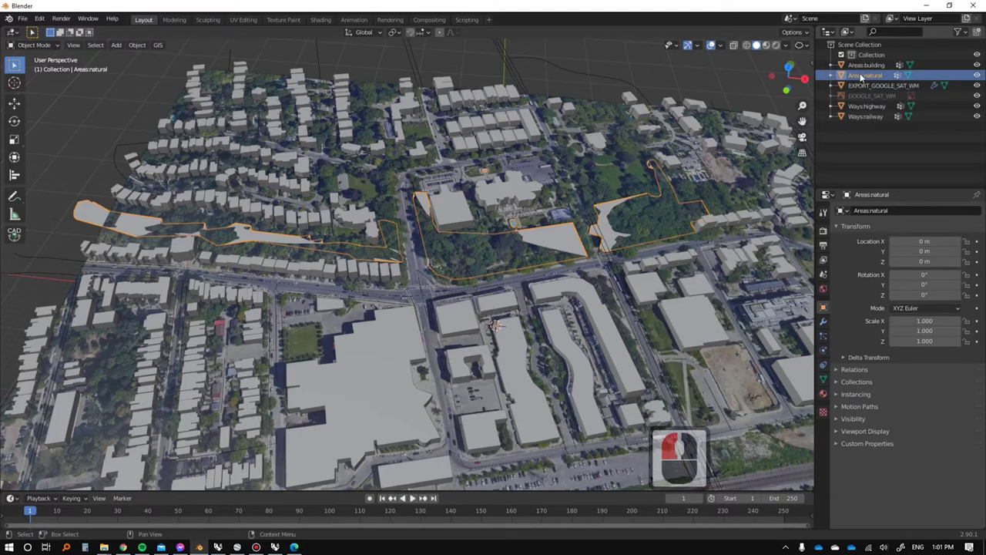
mouse_move(449, 226)
middle_mouse_down()
mouse_move(449, 177)
mouse_move(511, 208)
mouse_move(471, 224)
mouse_move(448, 191)
mouse_move(456, 212)
middle_mouse_up()
middle_click_drag(606, 196, 446, 167, "shift")
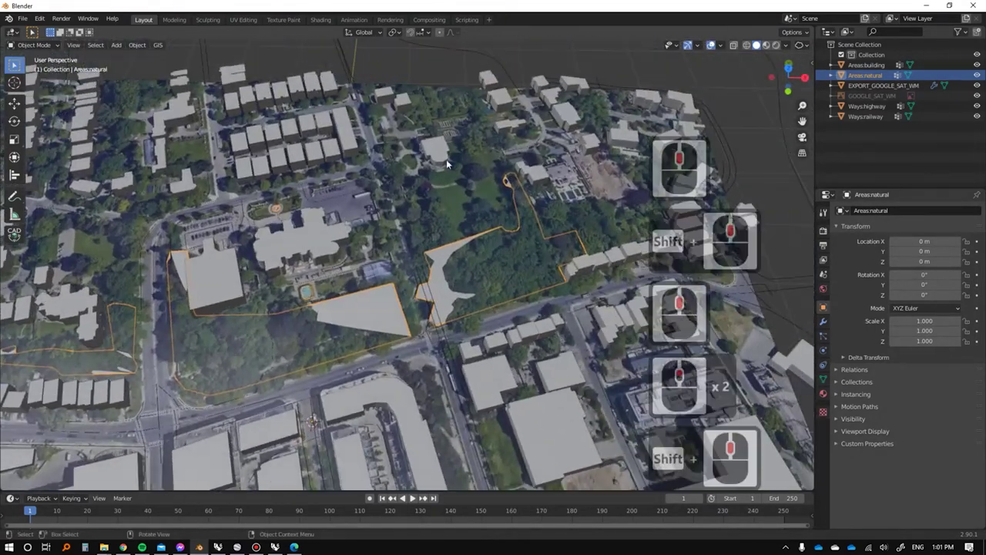
scroll(456, 125, "up", 2)
middle_click_drag(458, 122, 373, 181, "shift")
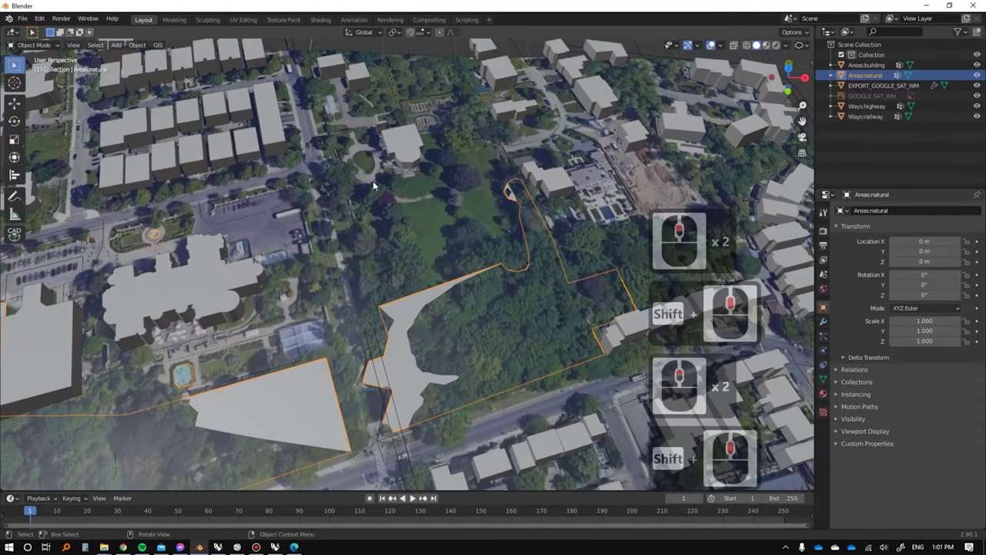
scroll(456, 218, "down", 2)
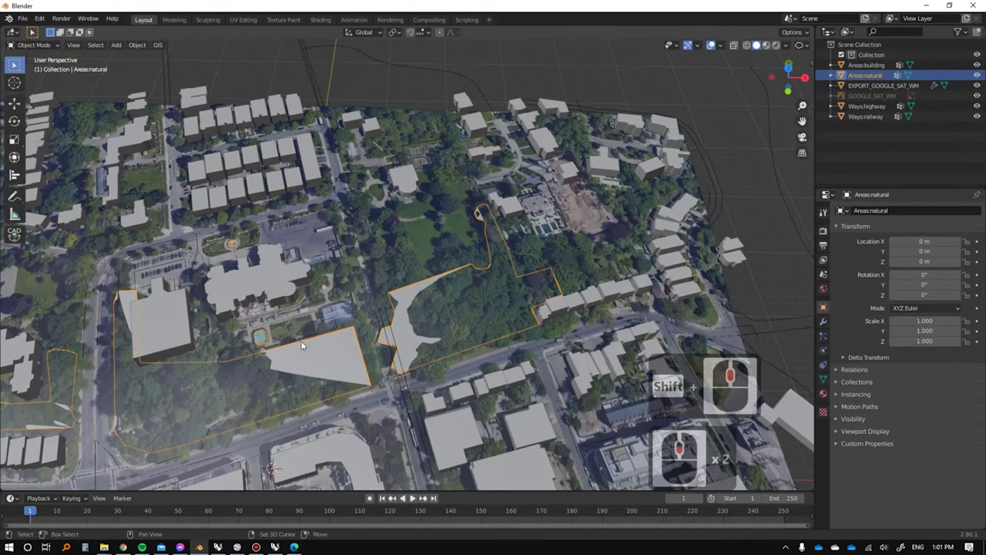
middle_click_drag(198, 363, 430, 261, "shift")
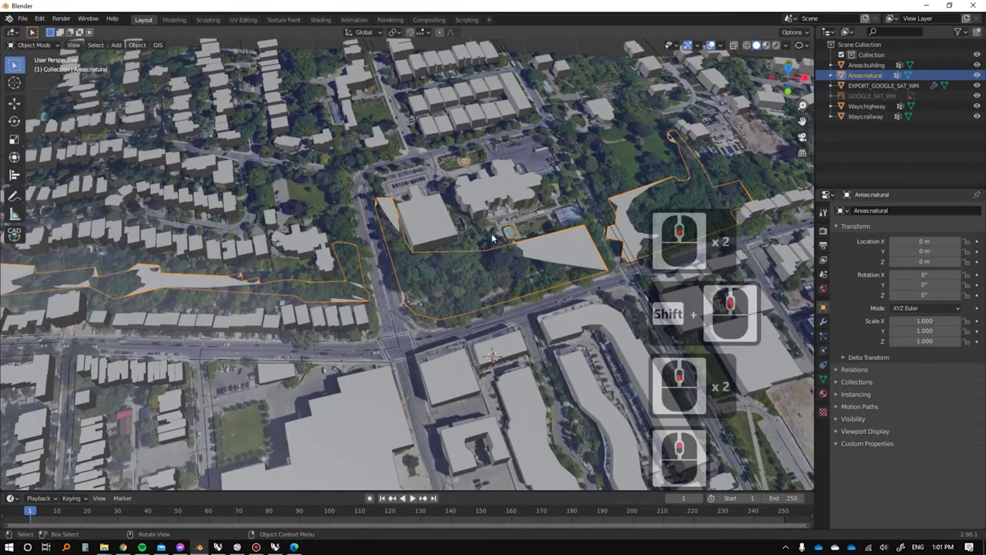
middle_click_drag(518, 125, 402, 138, "shift")
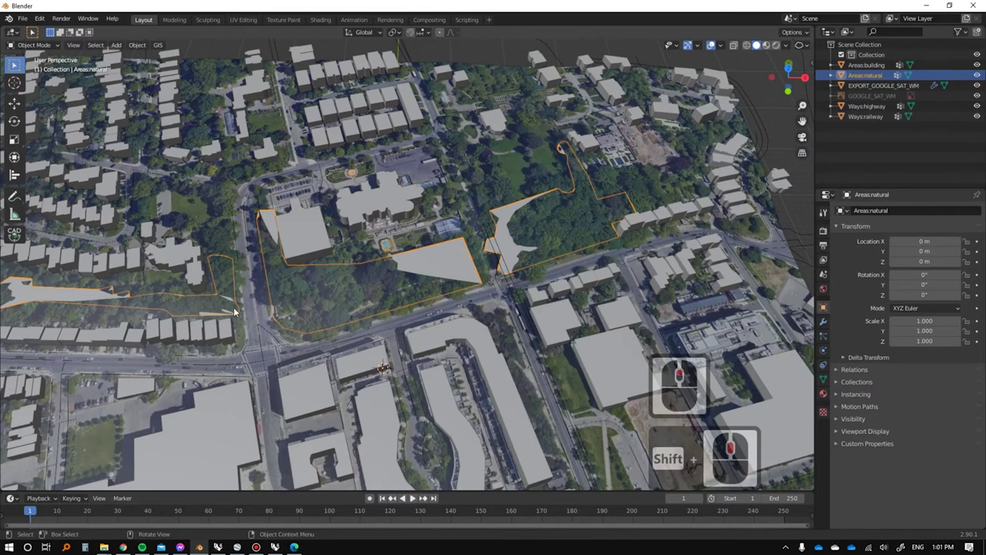
middle_click_drag(235, 312, 486, 231, "shift")
middle_click_drag(70, 258, 142, 245, "shift")
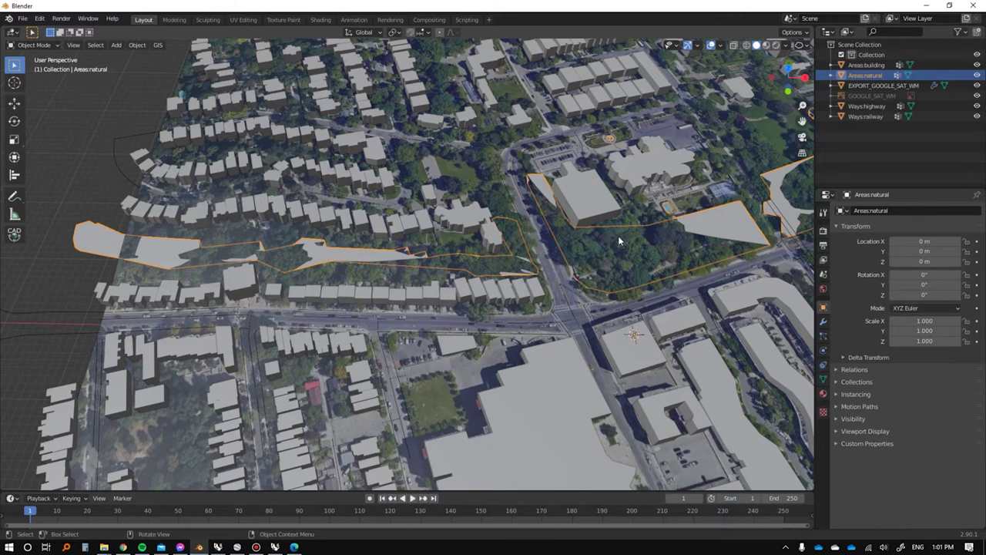
middle_click_drag(618, 236, 471, 222, "shift")
middle_click_drag(671, 183, 663, 182, "shift")
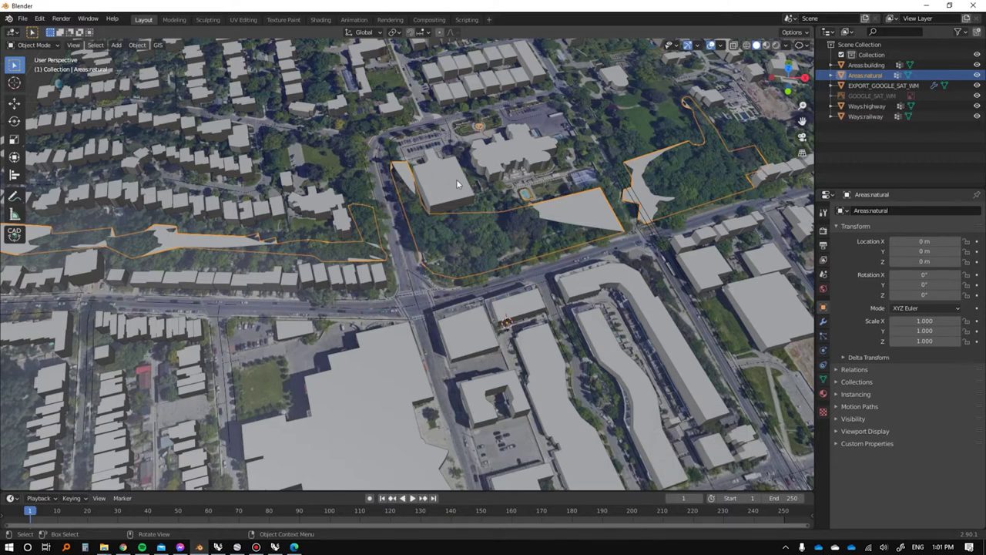
key("Delete")
Select the Areas:building object and open its mesh in Edit Mode, focused on the blocks around Casa Loma.
left_click(449, 214)
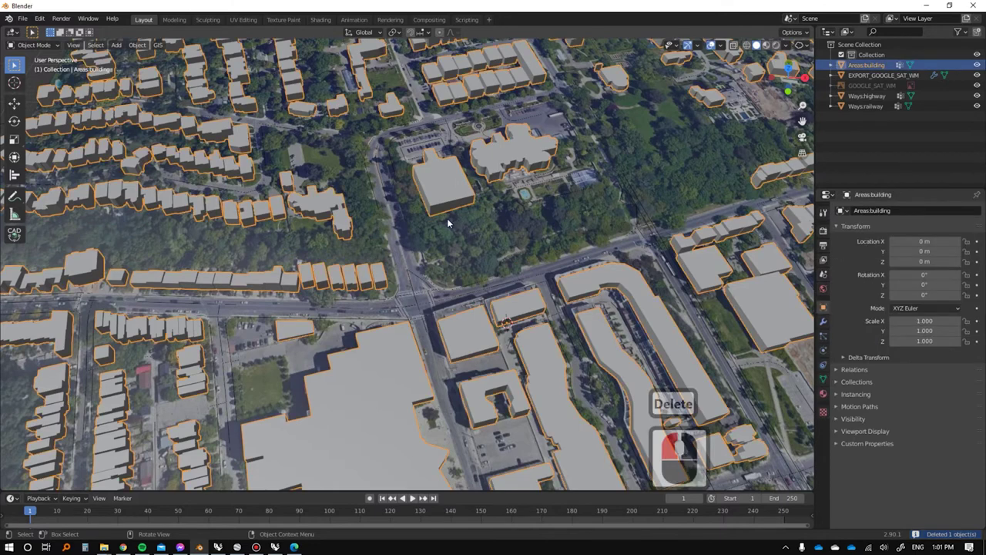
mouse_move(446, 207)
middle_mouse_down()
mouse_move(452, 169)
mouse_move(462, 193)
mouse_move(443, 196)
middle_mouse_up()
scroll(462, 173, "up", 2)
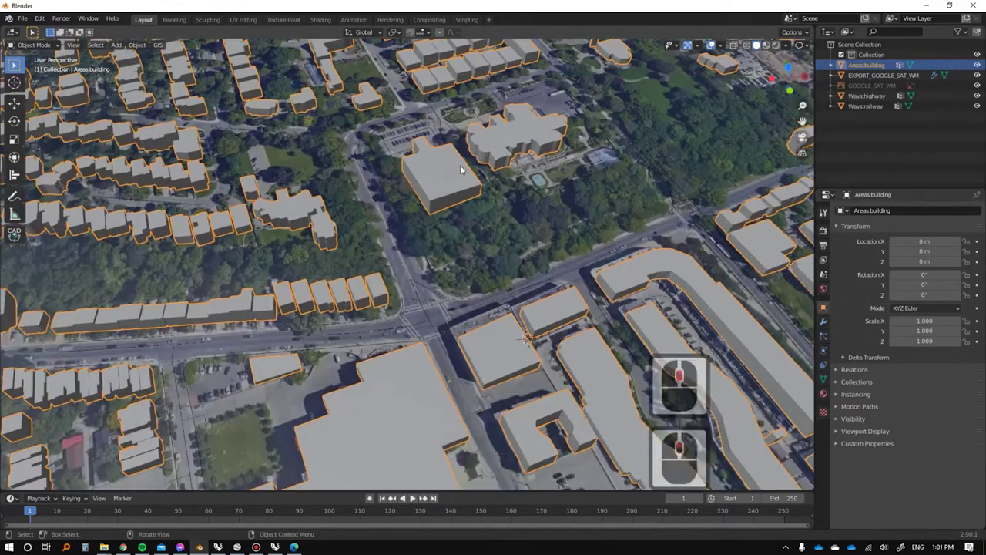
middle_click_drag(474, 157, 422, 230, "shift")
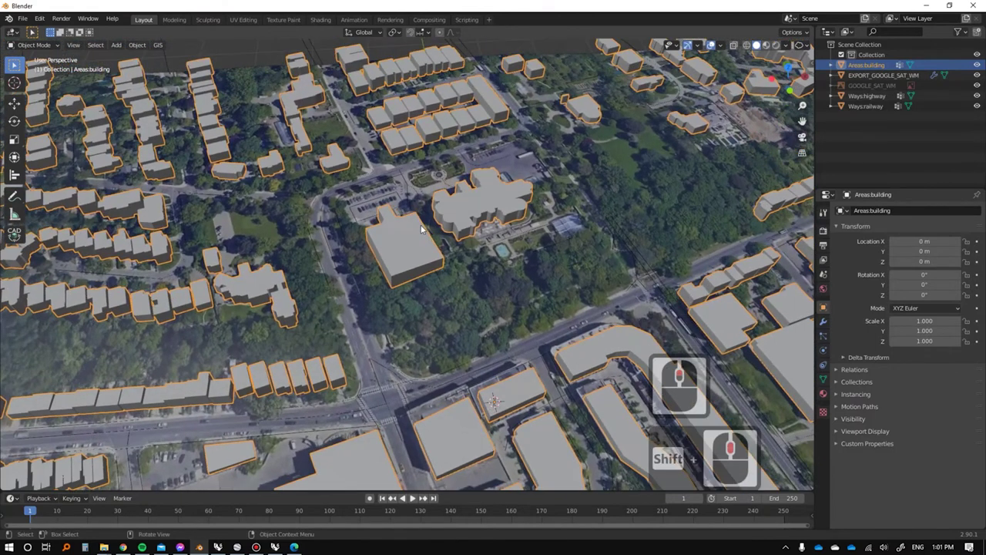
key("Tab")
key("Tab")
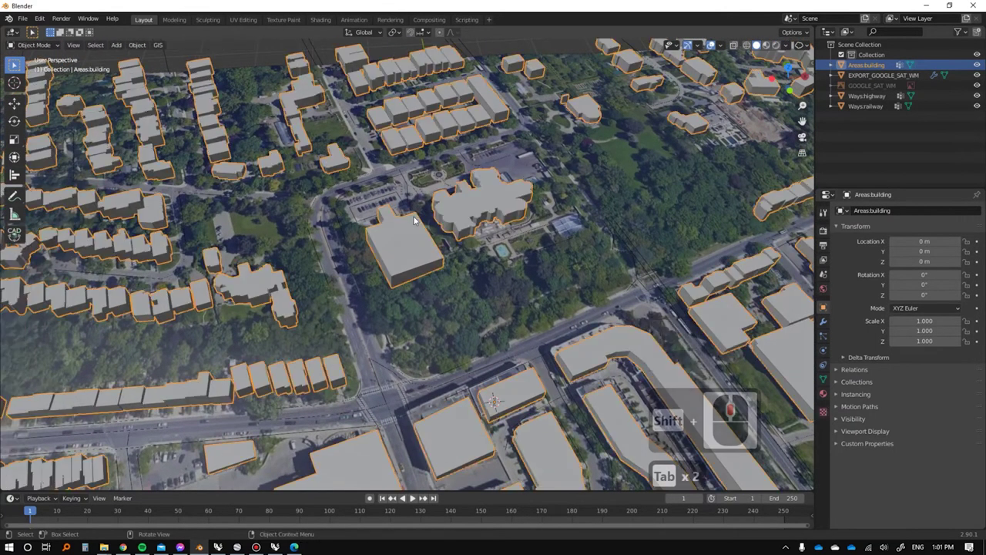
scroll(415, 223, "up", 4)
key("Tab")
Switch to face selection and select the roof of the boxy building just west of Casa Loma.
scroll(432, 235, "up", 2)
middle_click_drag(443, 248, 428, 229)
middle_click_drag(616, 176, 448, 162, "shift")
scroll(448, 162, "up", 2)
middle_click_drag(363, 142, 353, 225, "shift")
scroll(368, 200, "down", 2)
key("3")
left_click(337, 201)
Add the roof face of the large irregular complex south-west of the main intersection to the selection.
scroll(362, 226, "down", 7)
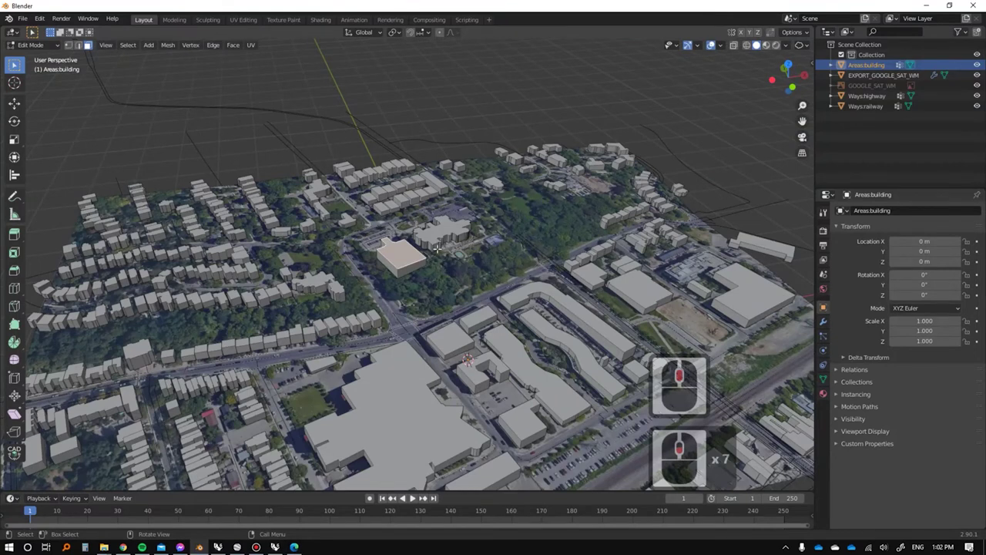
middle_click_drag(512, 263, 510, 217, "shift")
middle_click_drag(441, 232, 456, 211)
scroll(458, 293, "up", 3)
left_click(459, 293, "shift")
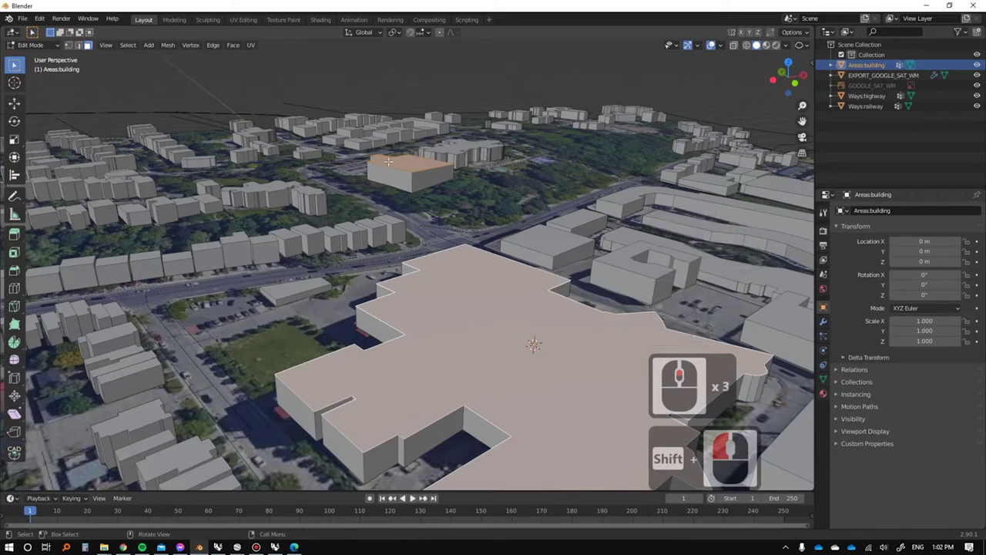
middle_click_drag(539, 307, 493, 270, "shift")
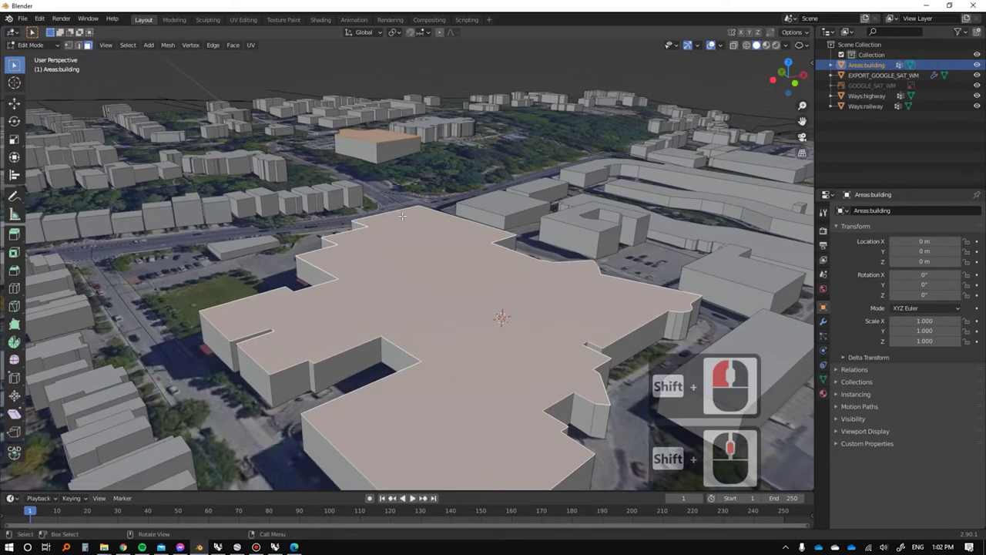
scroll(400, 216, "down", 1)
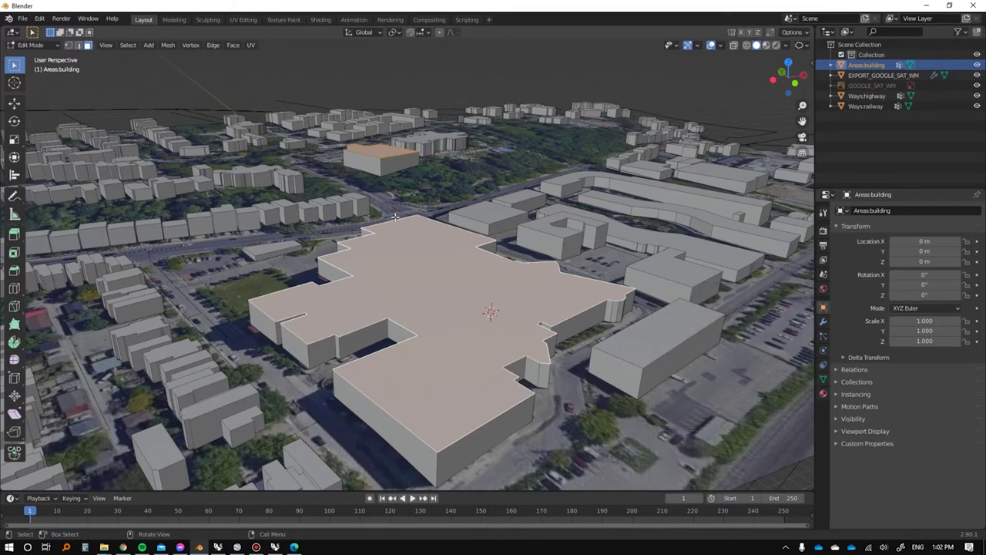
middle_click_drag(458, 191, 430, 117)
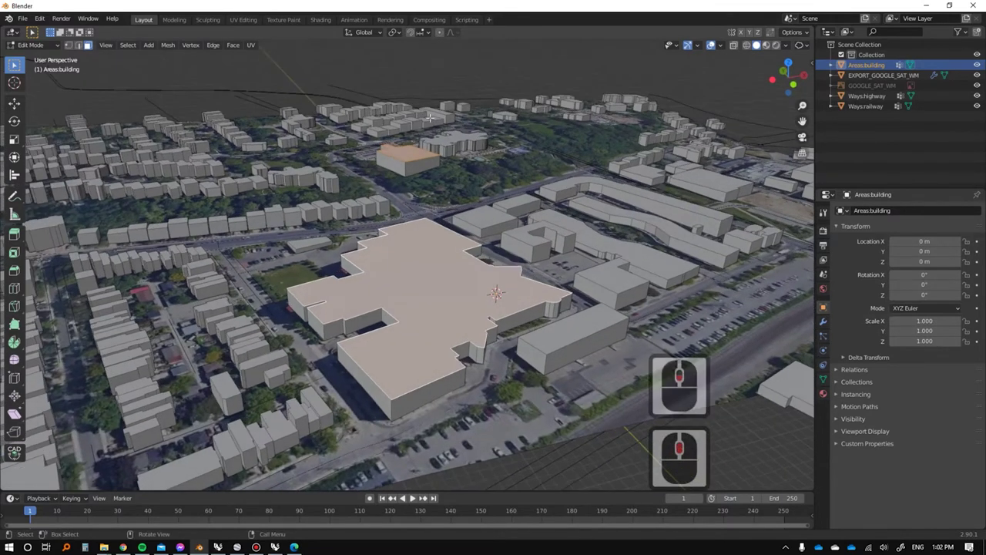
Return to Object Mode, deselect the buildings and look over the whole site model.
left_click(445, 69)
key("Tab")
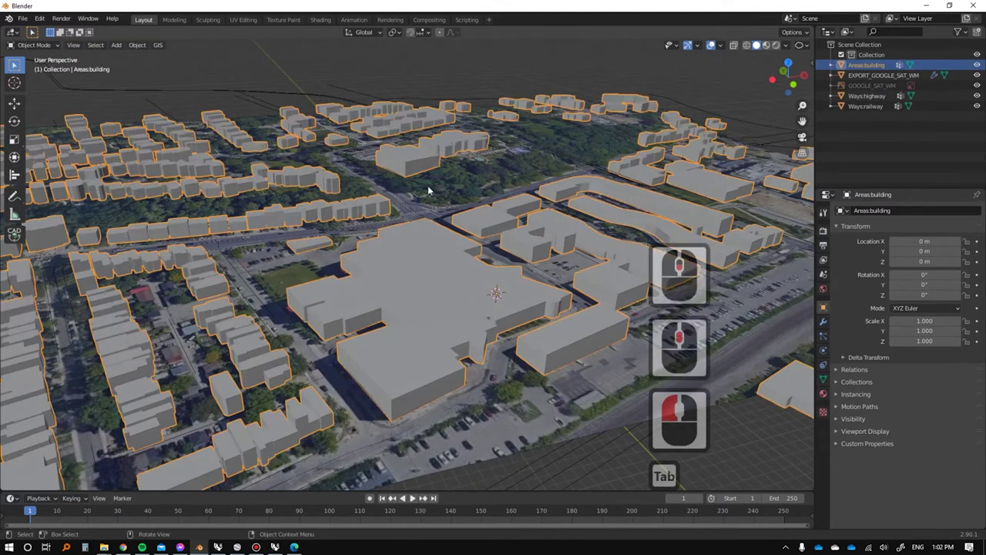
left_click(445, 71)
scroll(457, 164, "down", 4)
scroll(415, 235, "up", 2)
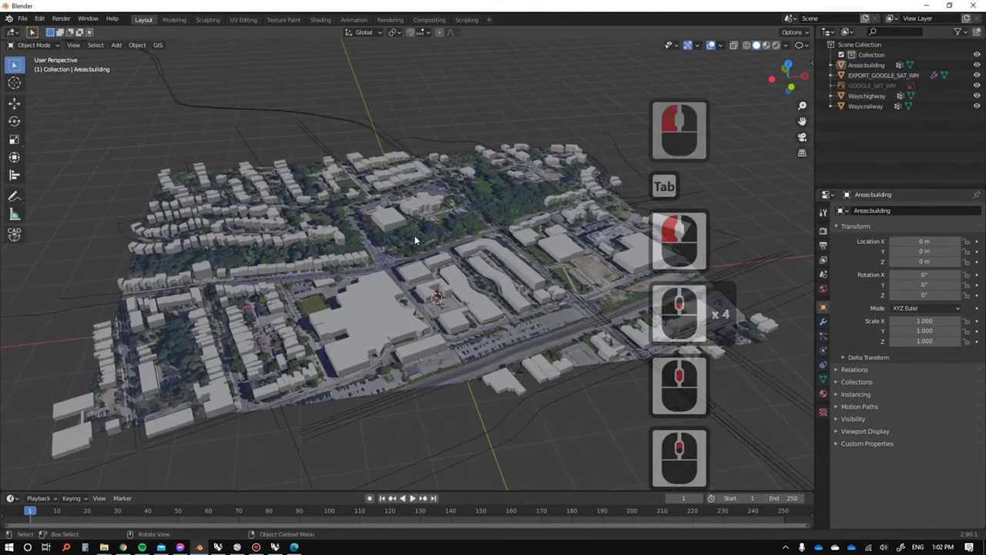
scroll(358, 298, "up", 1)
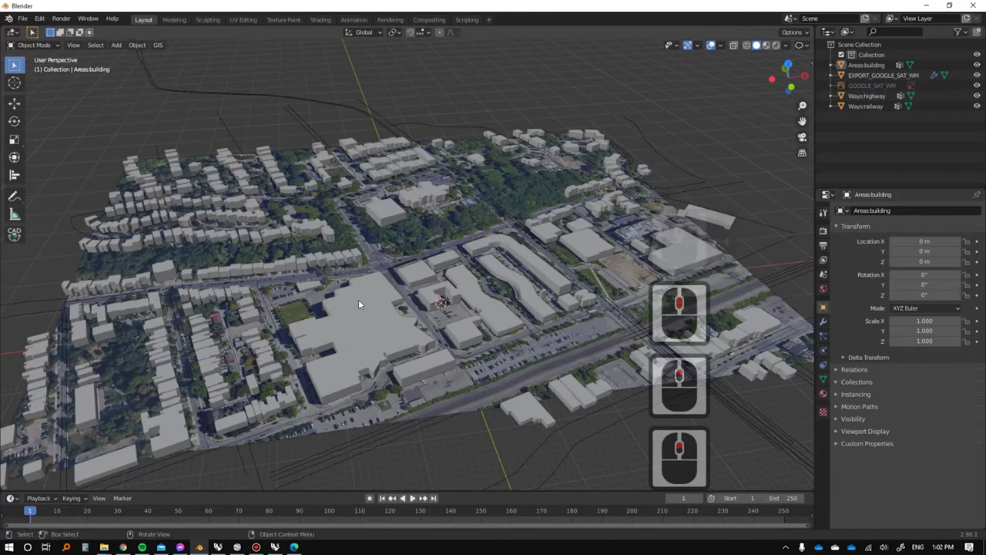
Select the Areas:building object, try moving it as a whole, cancel the move and open its mesh in Edit Mode.
left_click(358, 299)
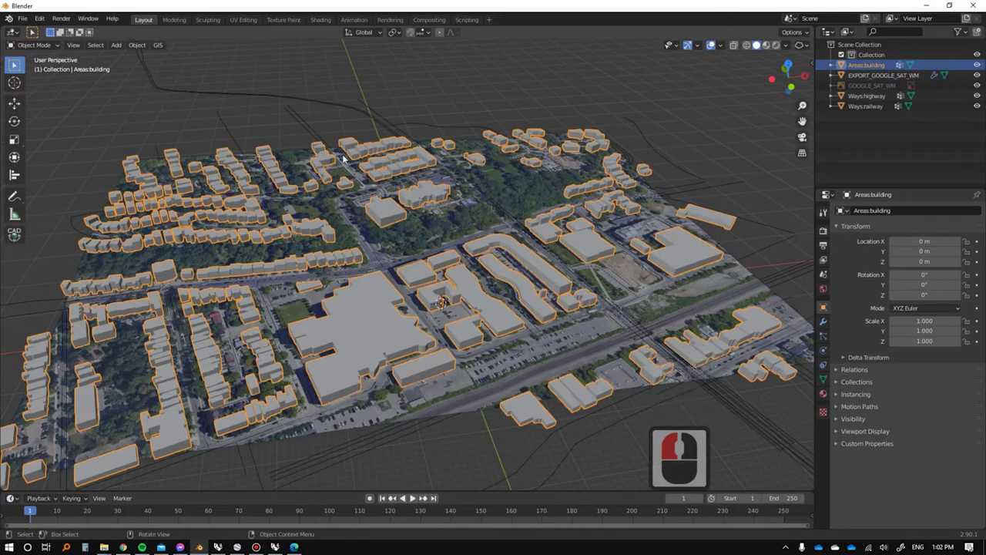
key("g")
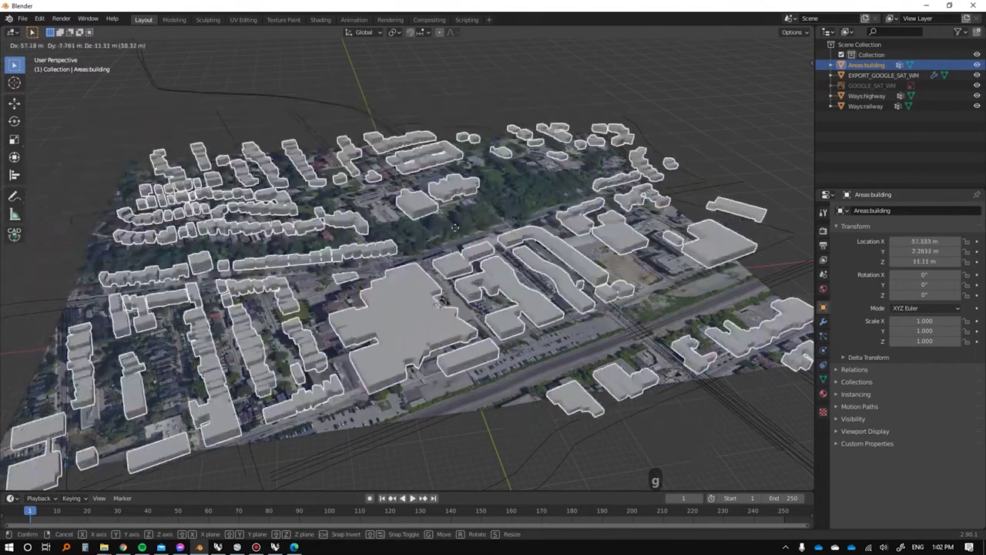
key("Escape")
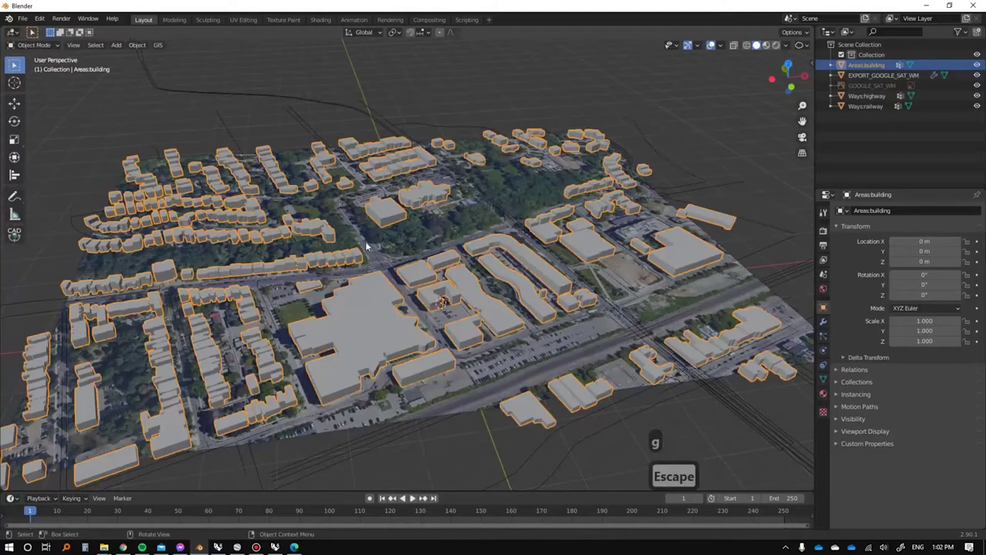
key("Tab")
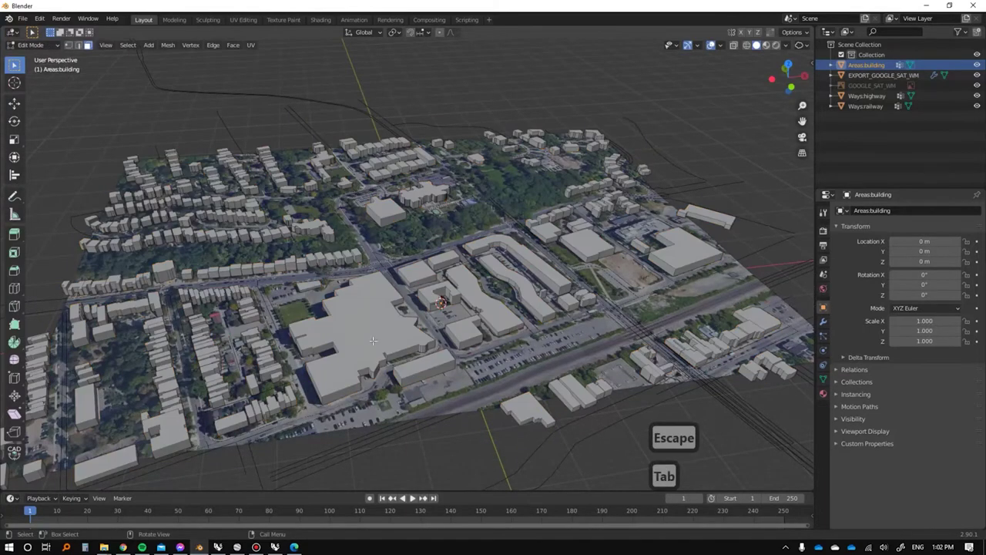
Select individual roof faces in the wavy building block, ending with only the roof of the large irregular complex south-west of the intersection.
scroll(373, 339, "up", 5)
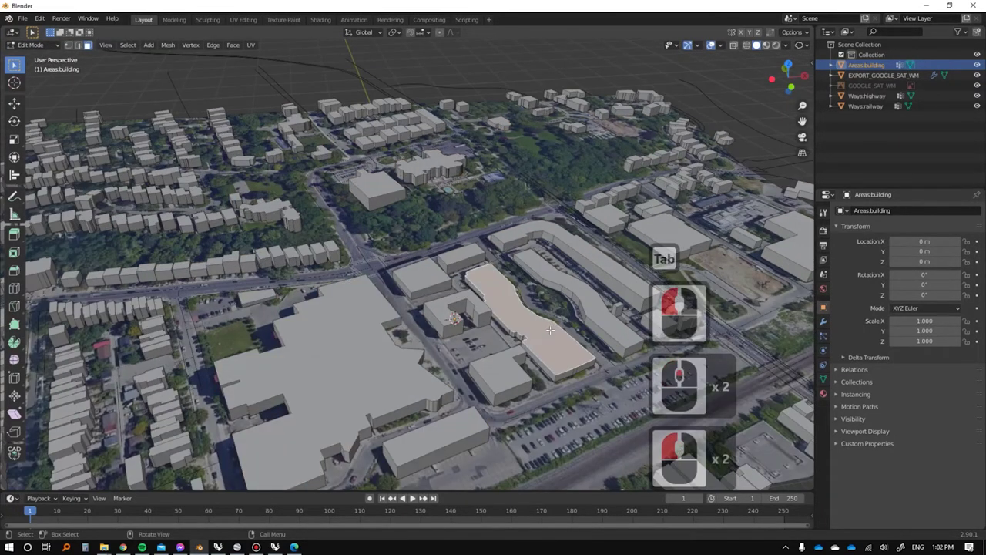
left_click(550, 330)
left_click(570, 275)
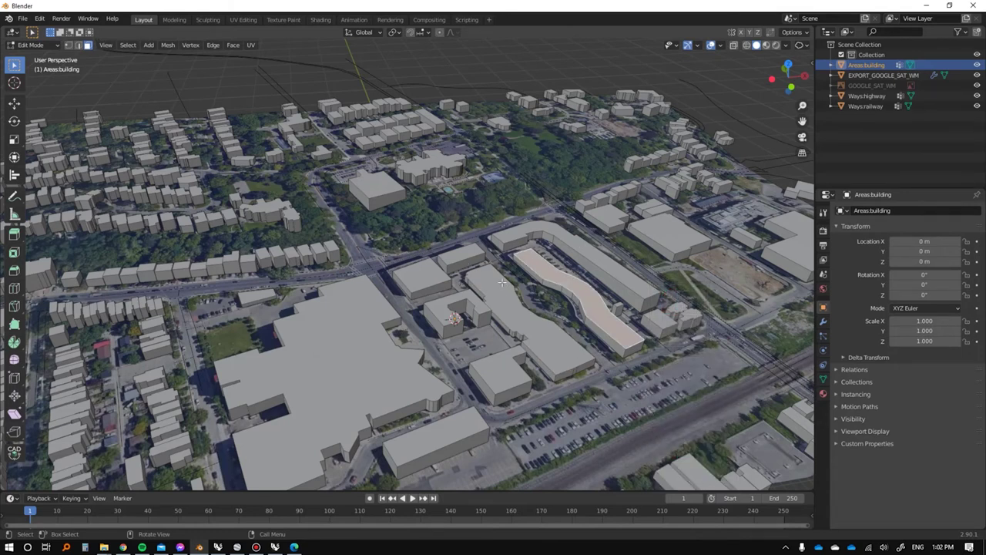
left_click(468, 265)
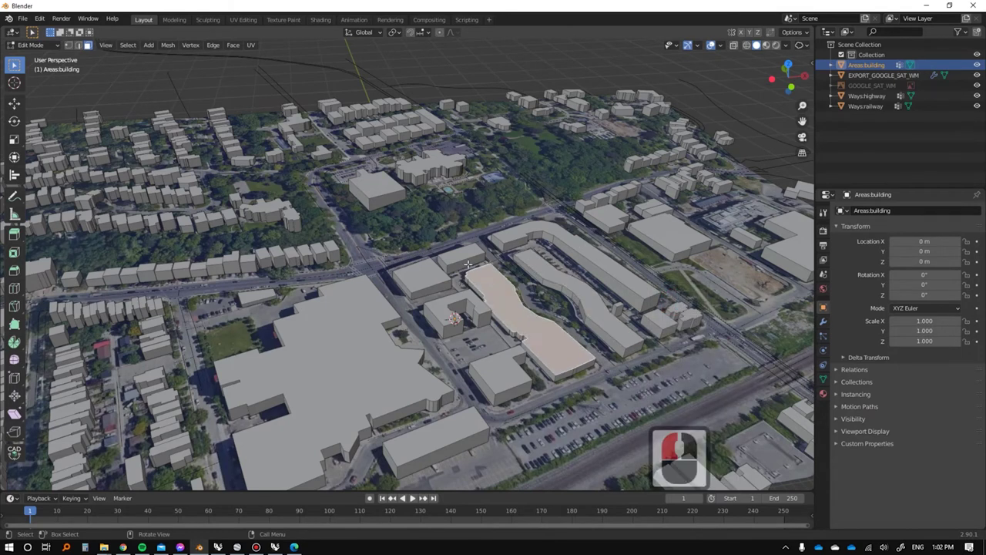
left_click(336, 306)
Review the Select Similar options, then examine the roofs and walls of the buildings from several angles.
key("shift+g")
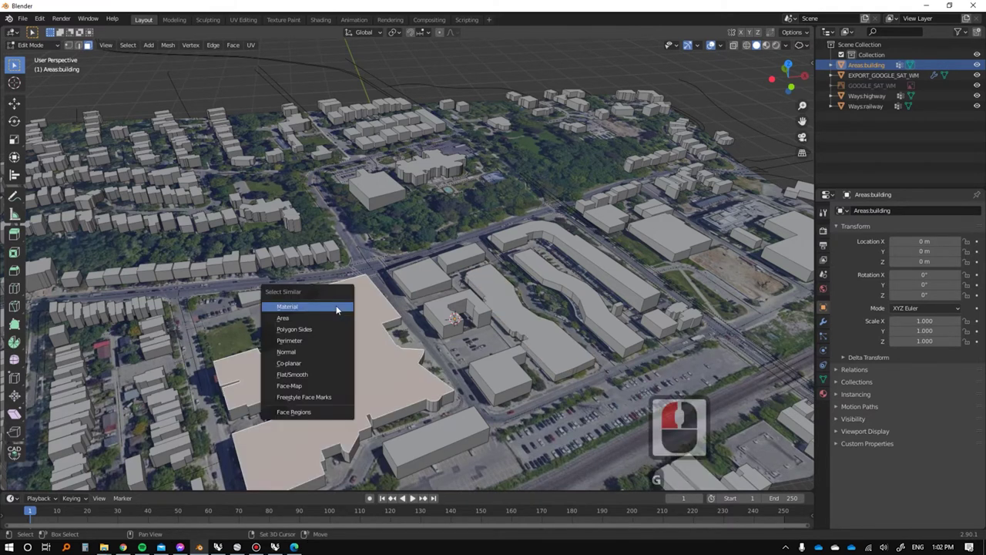
left_click(120, 50)
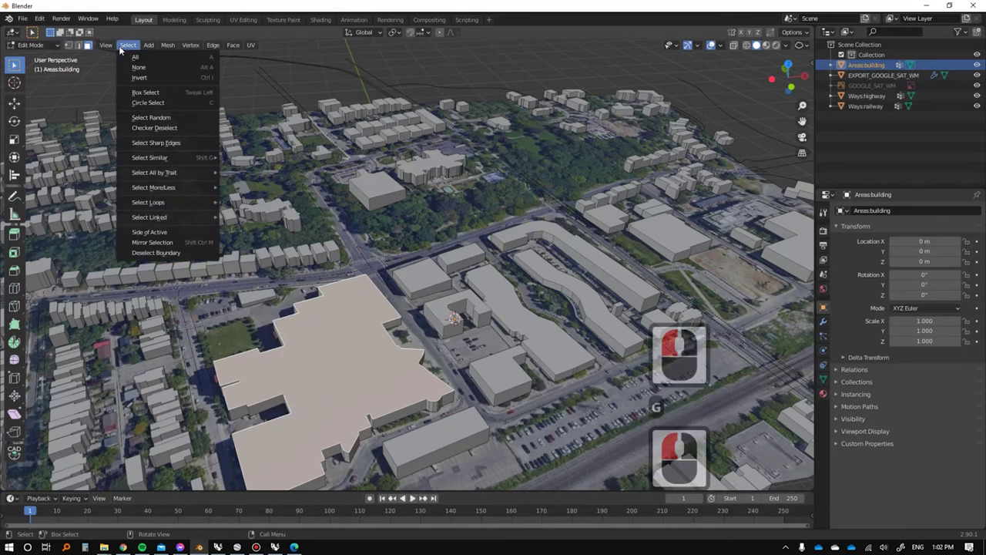
mouse_move(151, 159)
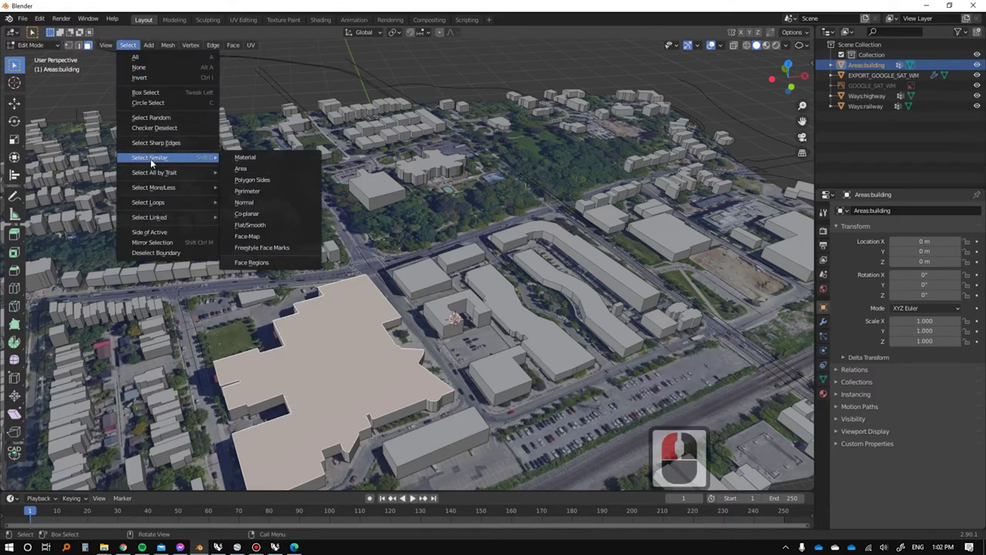
mouse_move(483, 298)
middle_mouse_down()
mouse_move(477, 267)
mouse_move(475, 285)
middle_mouse_up()
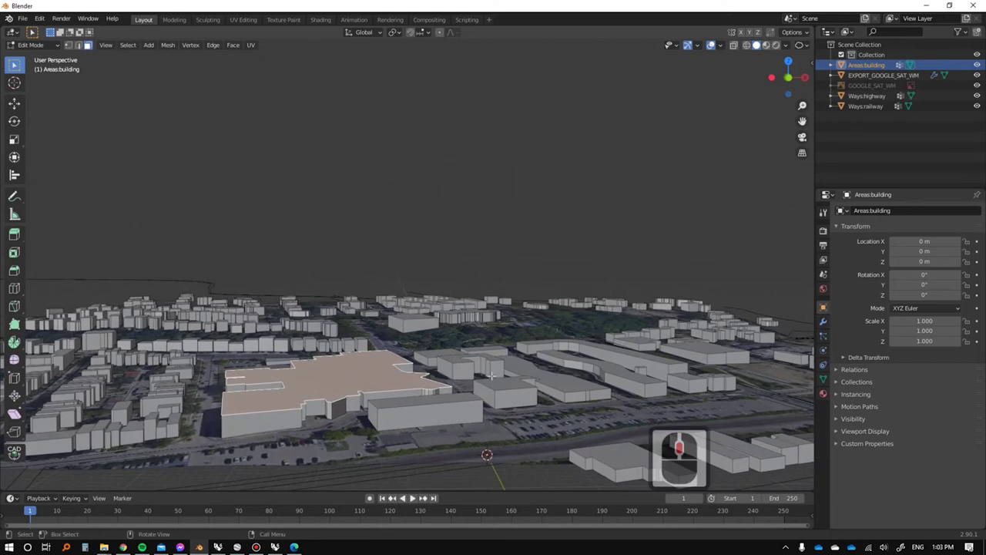
middle_click_drag(464, 375, 447, 351)
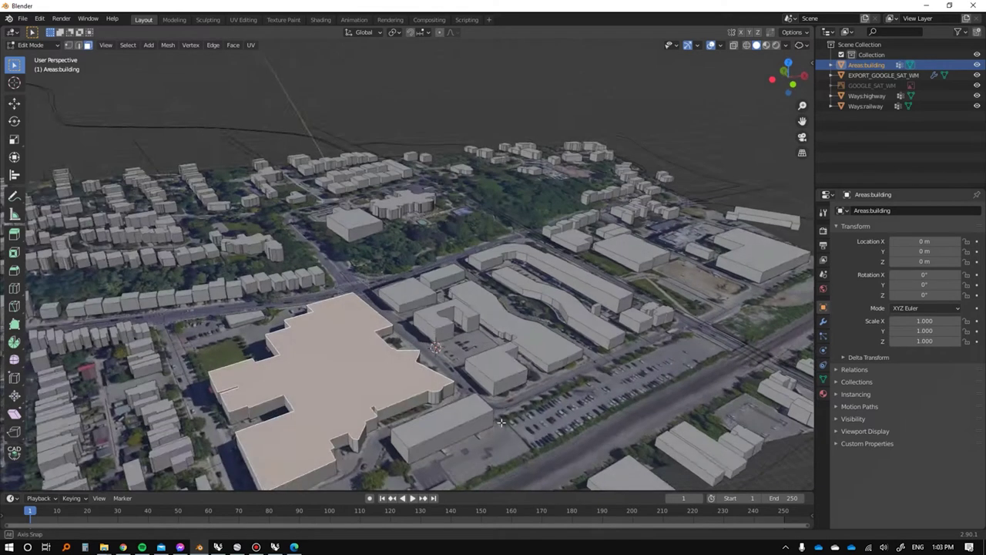
scroll(437, 333, "up", 3)
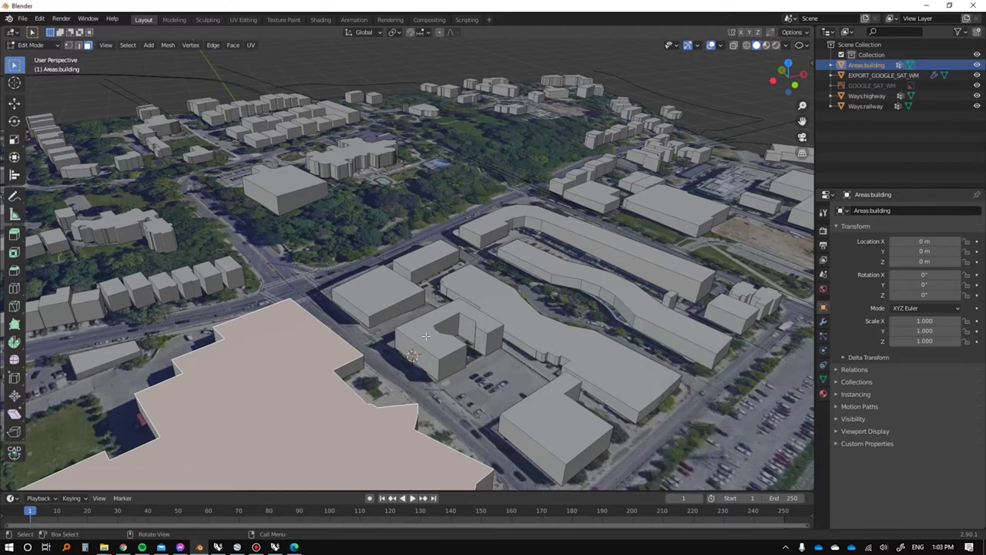
middle_click_drag(424, 342, 398, 324)
scroll(420, 340, "down", 6)
scroll(398, 324, "up", 2)
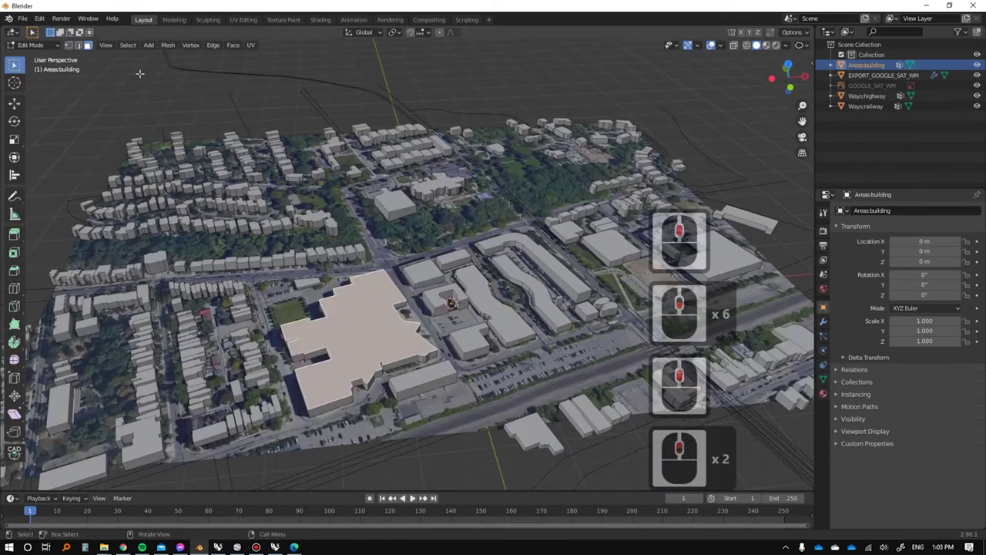
Select all roof faces that share the large complex's roof direction, using Select Similar by Normal.
left_click(128, 44)
left_click(166, 157)
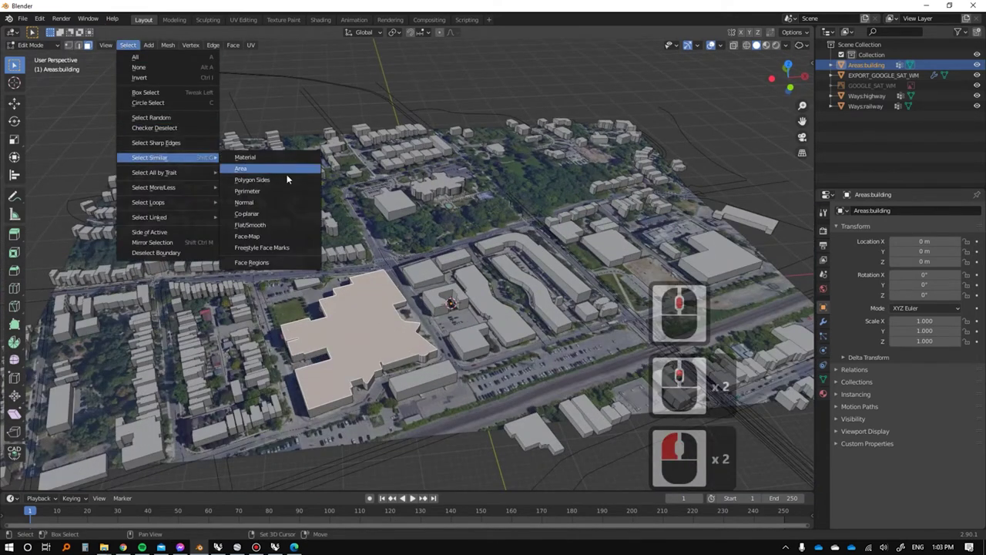
left_click(253, 205)
Invert the selection to the walls and other non-roof geometry of the buildings and delete those faces.
middle_click_drag(390, 299, 386, 272)
key("ctrl")
key("ctrl+i")
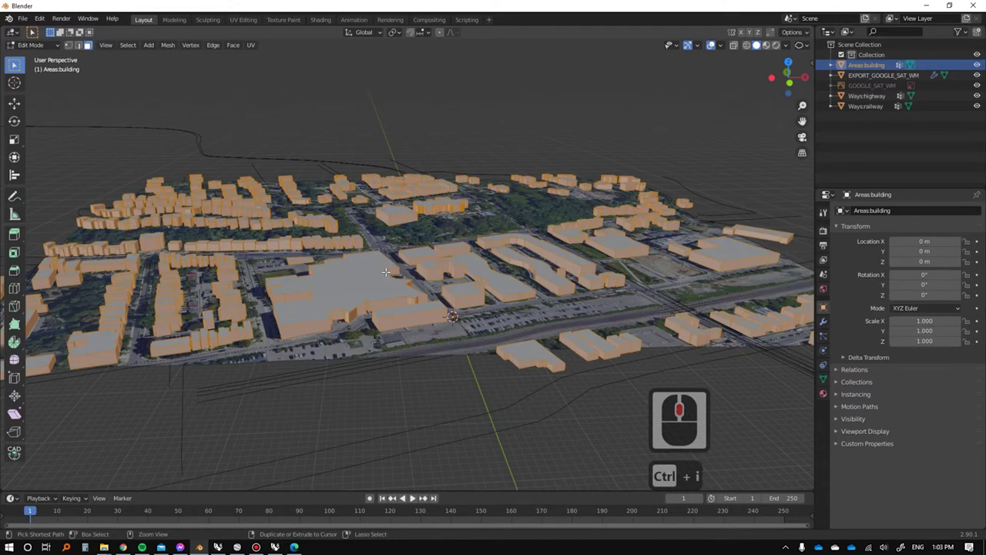
key("Delete")
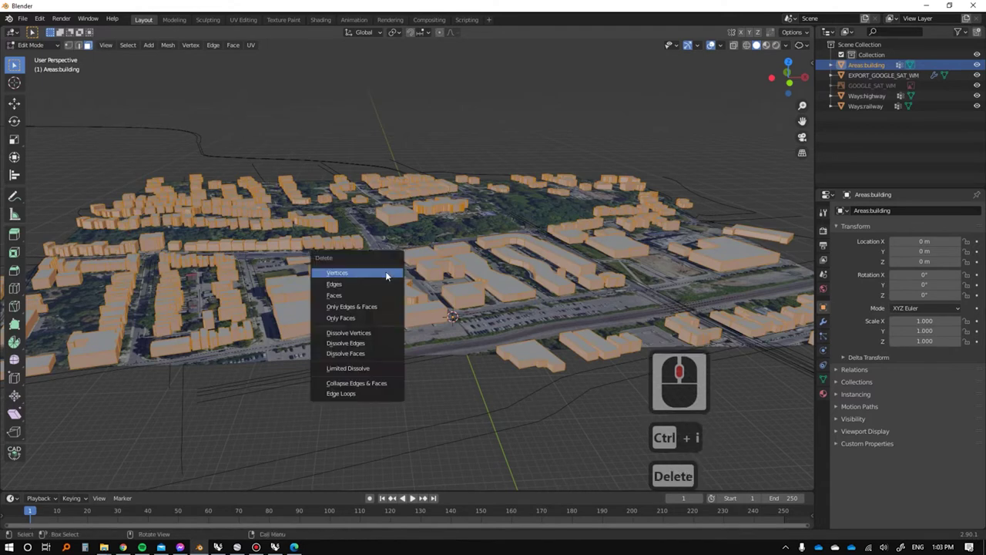
left_click(349, 295)
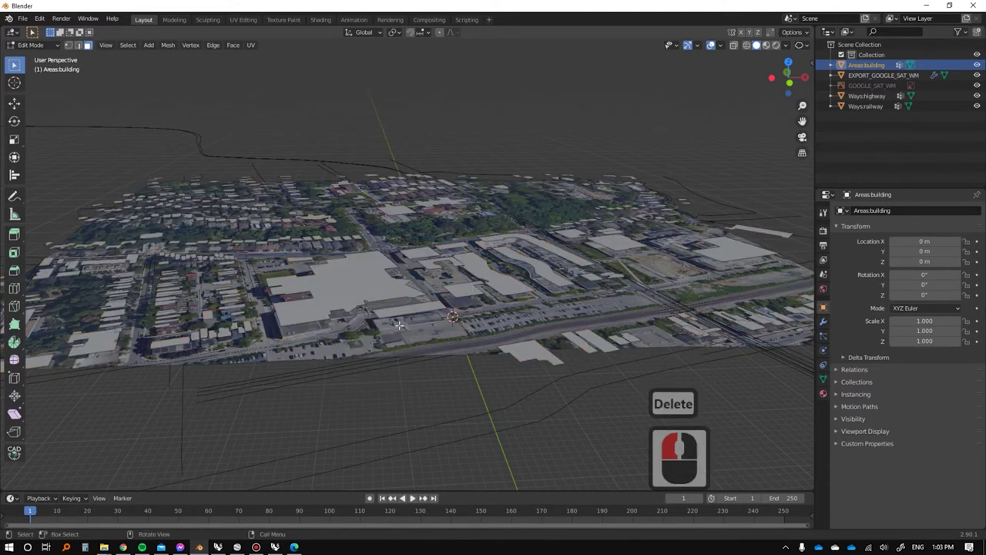
Select the large complex's roof face and extend the selection to all other remaining roofs with Select Similar.
middle_click_drag(365, 287, 329, 225)
scroll(329, 225, "up", 3)
left_click(310, 273)
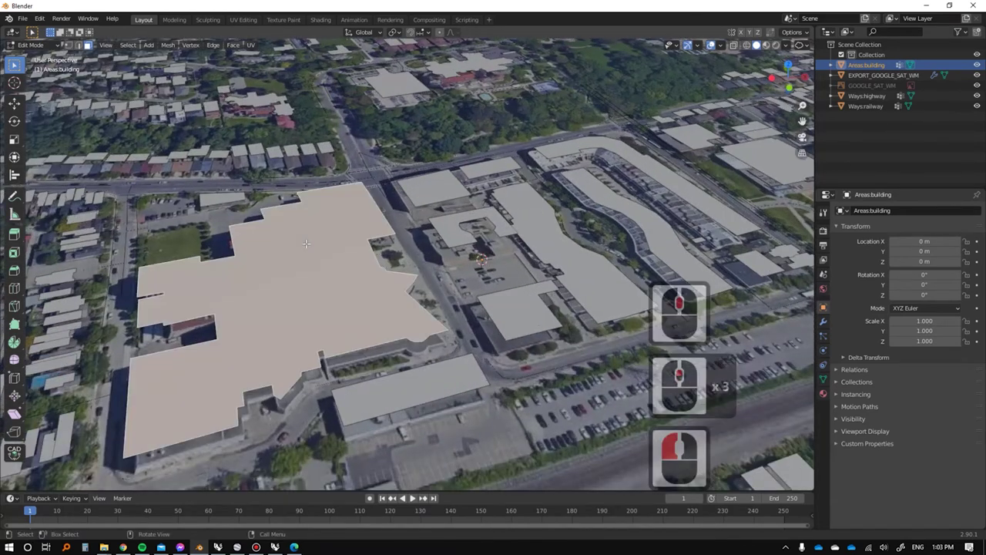
scroll(351, 262, "down", 5)
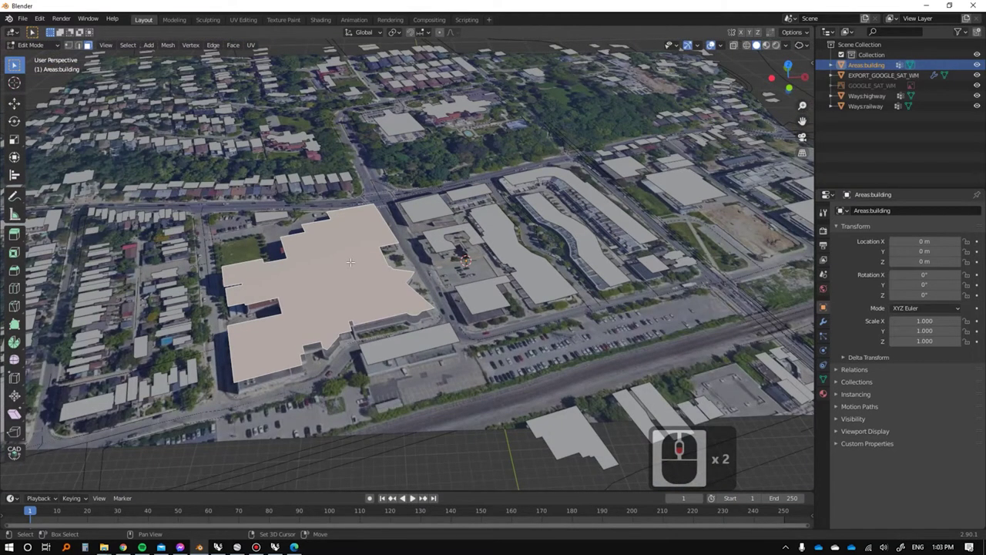
key("shift+g")
left_click(346, 319)
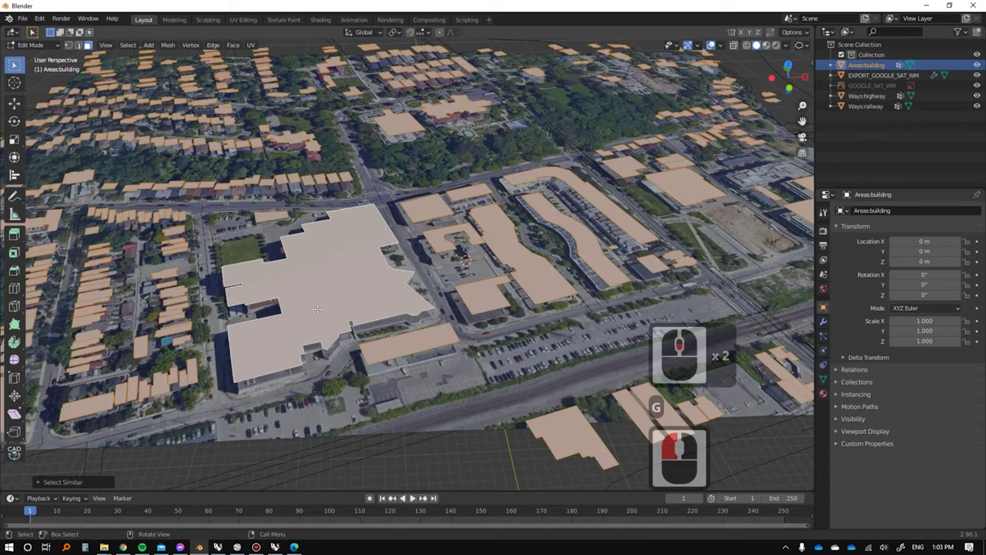
Delete only the faces of the selected roofs, keeping the building outline edges, and return to Object Mode.
scroll(349, 283, "down", 3)
mouse_move(349, 283)
middle_mouse_down()
mouse_move(403, 247)
mouse_move(367, 279)
mouse_move(358, 254)
mouse_move(339, 278)
middle_mouse_up()
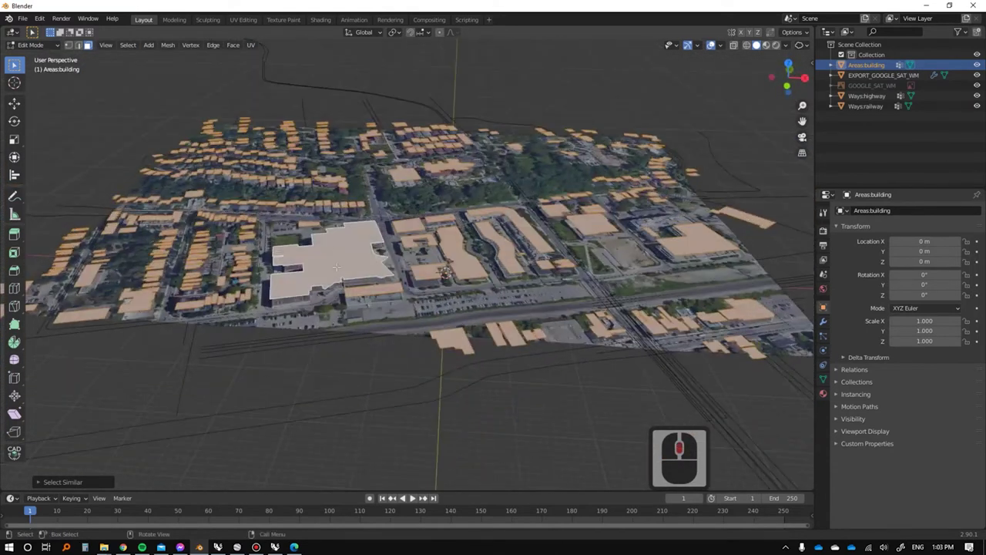
scroll(336, 267, "up", 2)
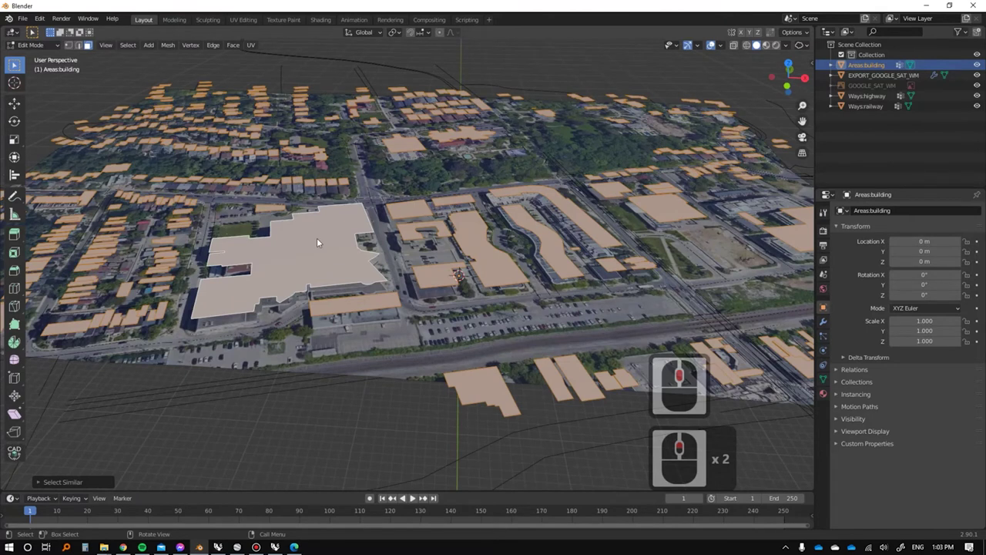
key("Delete")
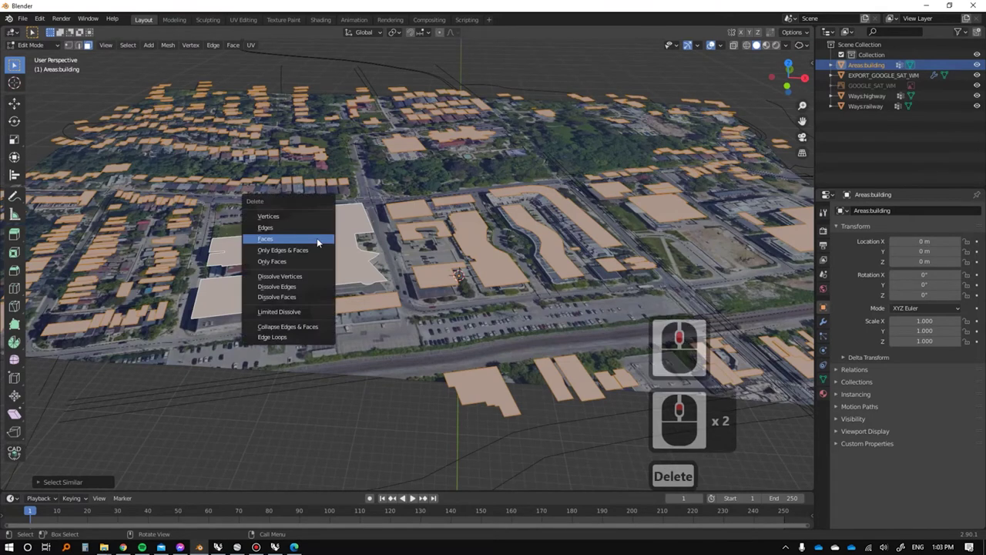
left_click(271, 262)
middle_click_drag(305, 274, 355, 258)
key("Tab")
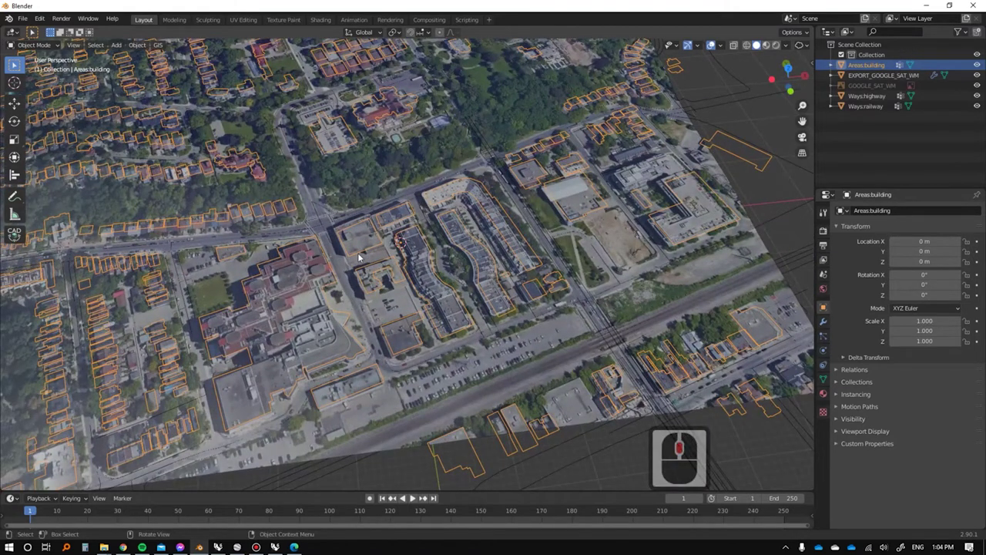
middle_click_drag(358, 258, 359, 258)
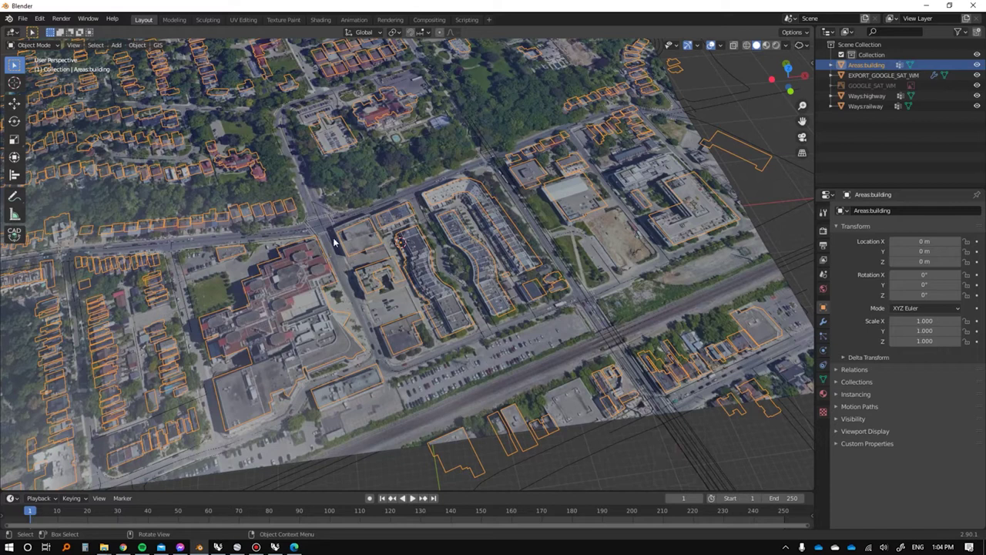
Start a Wavefront OBJ export to the Desktop folder, limited to the selected building outlines.
left_click(21, 21)
mouse_move(48, 166)
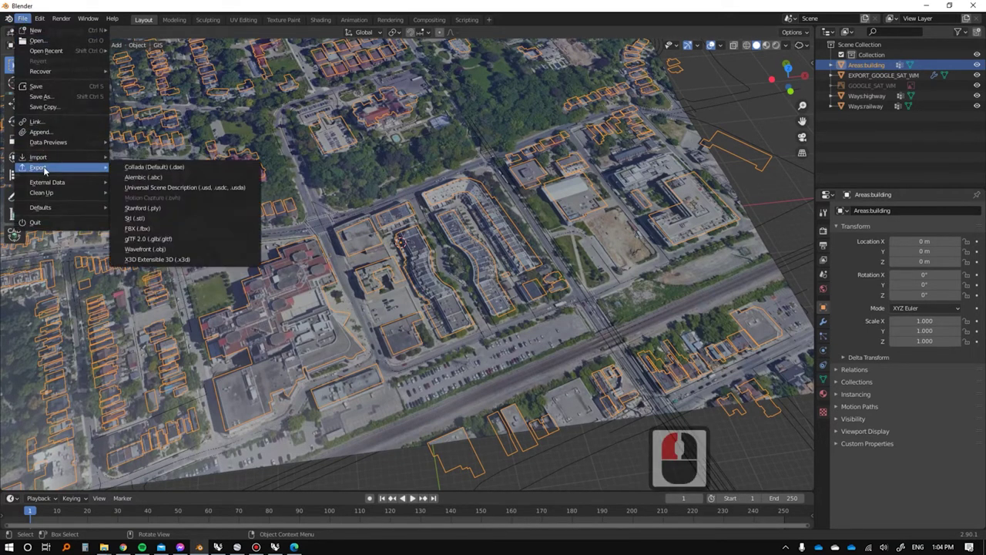
left_click(157, 248)
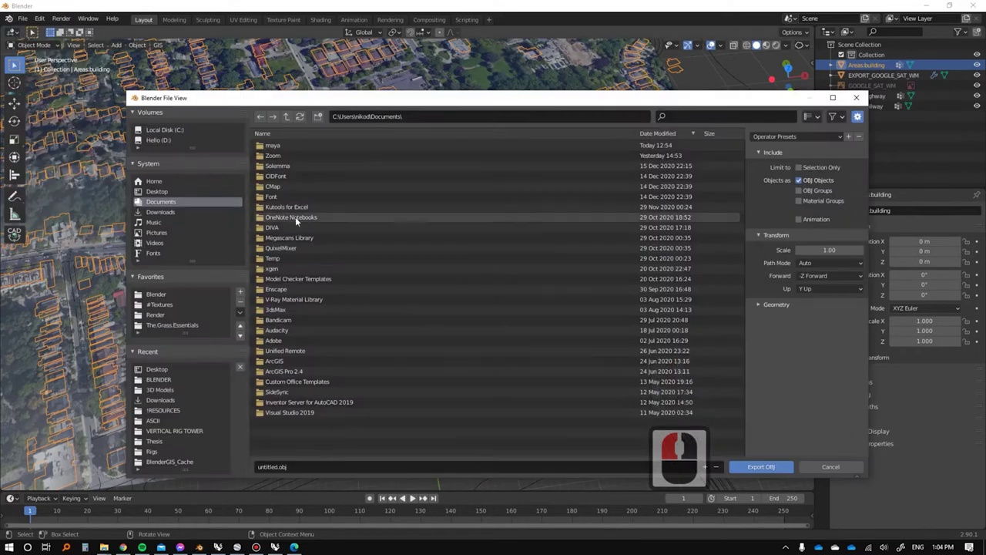
left_click(162, 191)
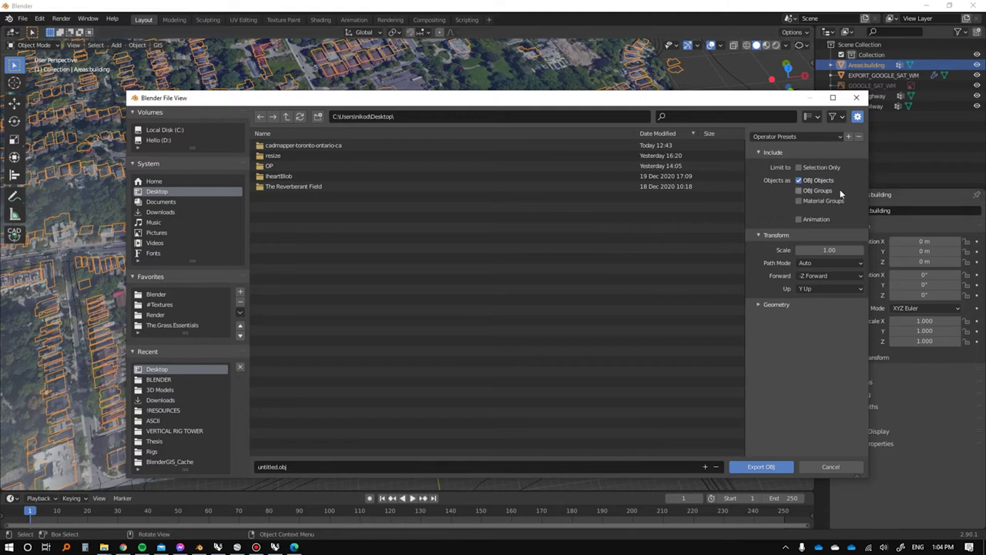
left_click(807, 169)
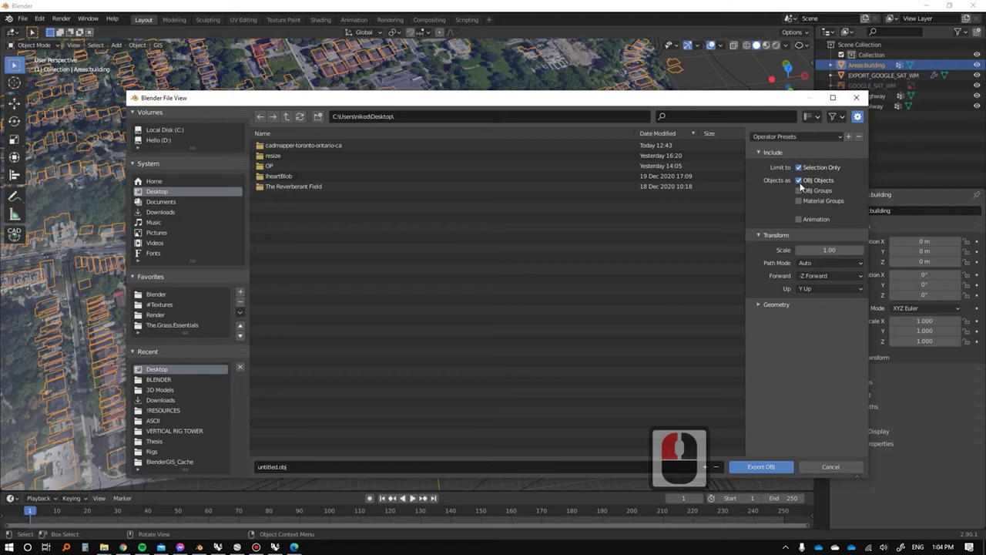
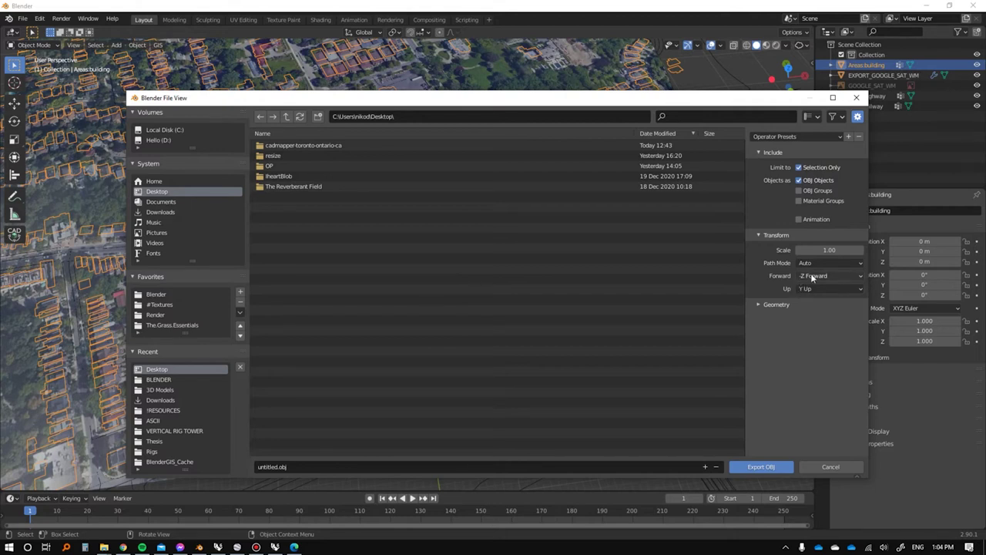
Set the OBJ export orientation to Y Forward and Z Up and show the Geometry options.
left_click(810, 275)
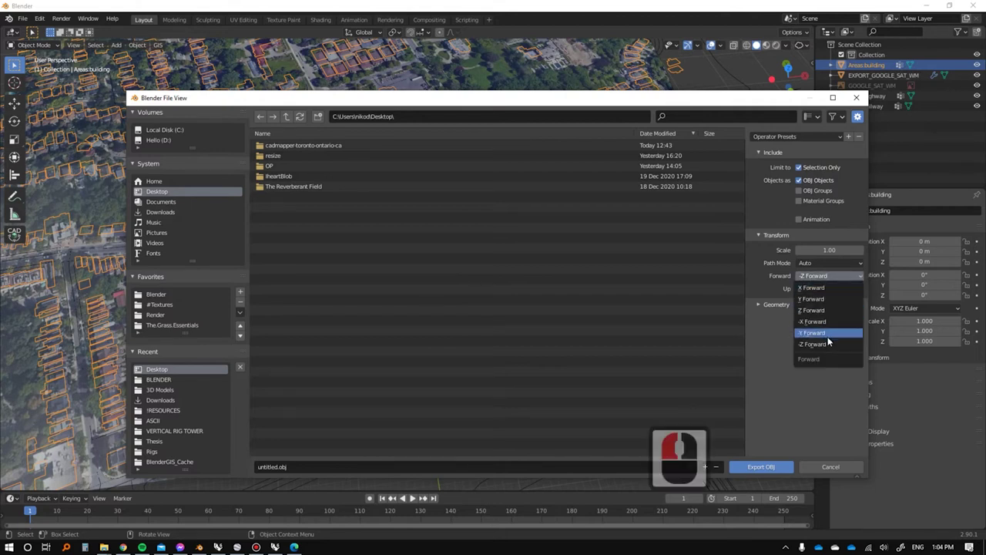
left_click(811, 299)
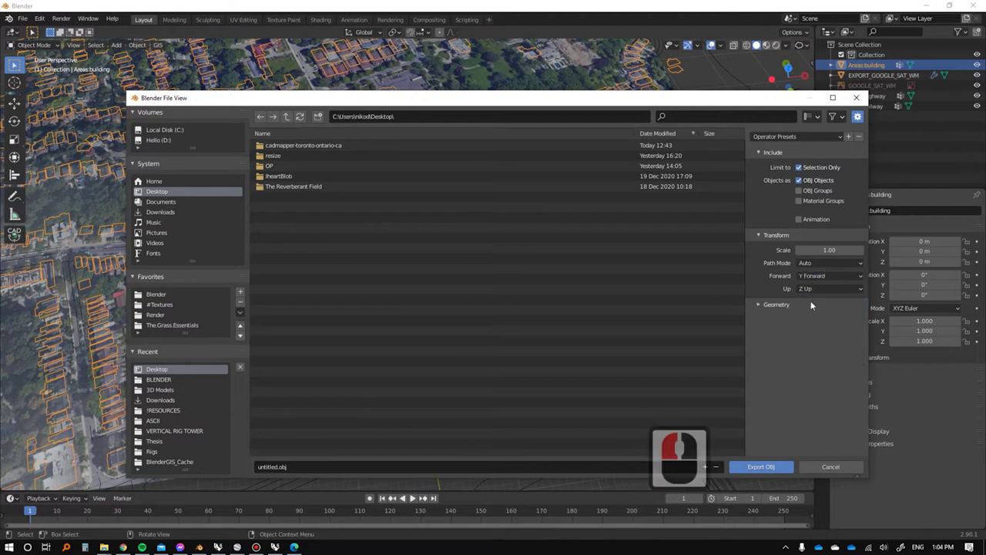
left_click(786, 306)
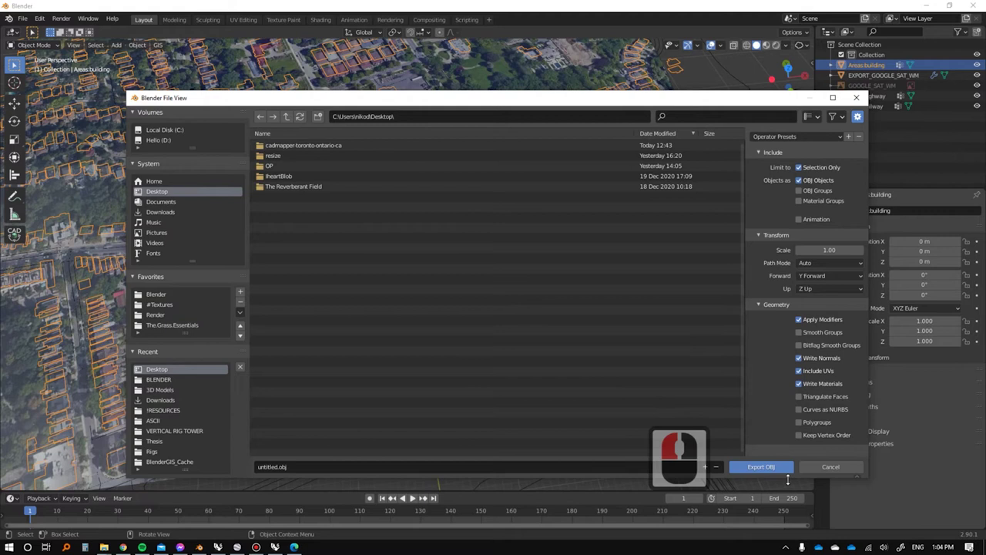
Name the export file buildings and export the selected building outlines as OBJ.
left_click(284, 467)
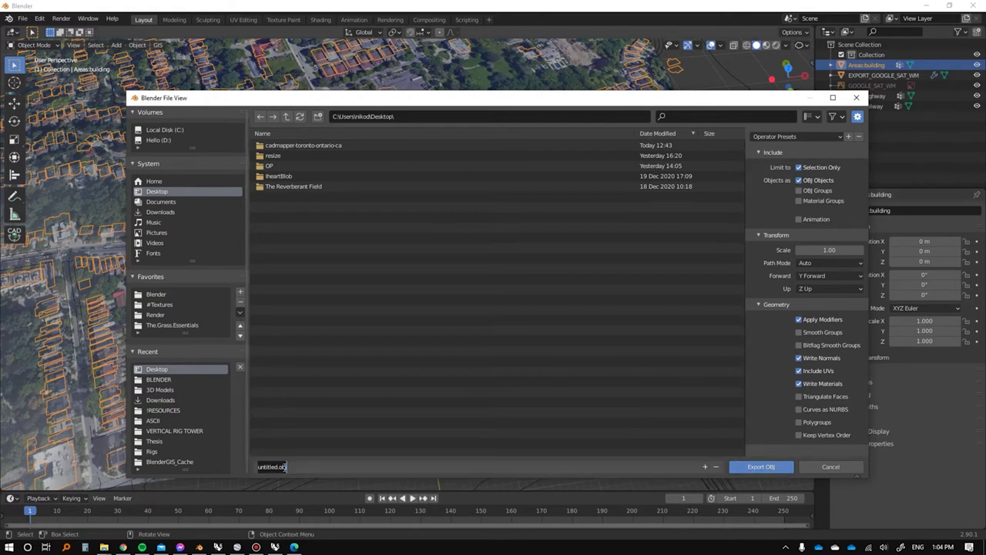
left_click(283, 467)
type("nuilkd")
key("ctrl+a")
type("buildings")
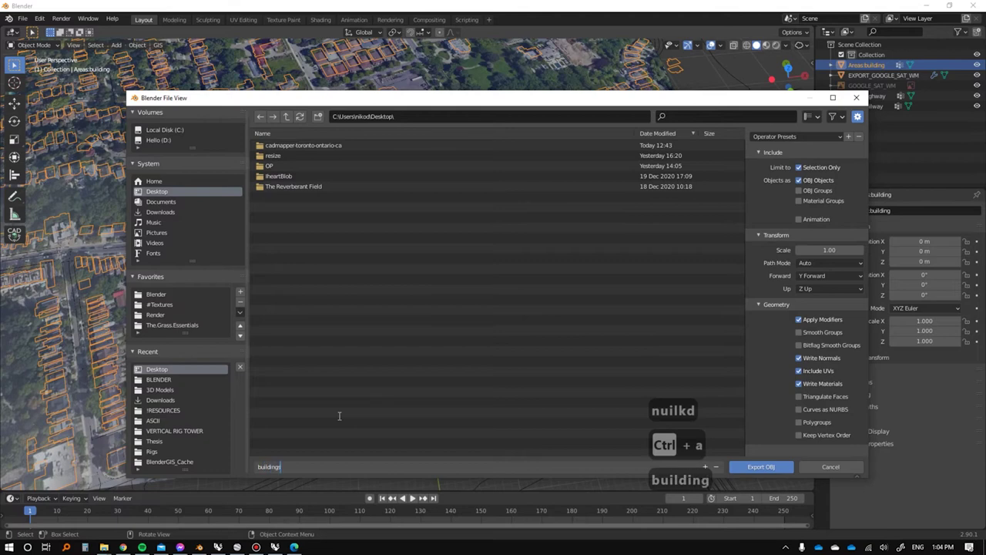
key("Return")
left_click(761, 466)
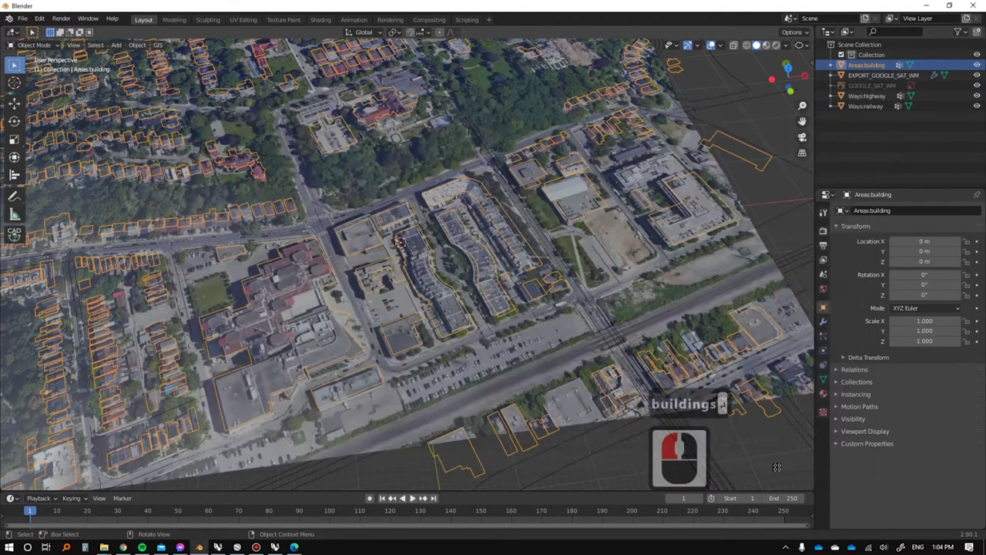
Select the EXPORT_GOOGLE_SAT_WM terrain mesh and start a Wavefront OBJ export for it.
scroll(362, 212, "down", 3)
scroll(362, 212, "up", 3)
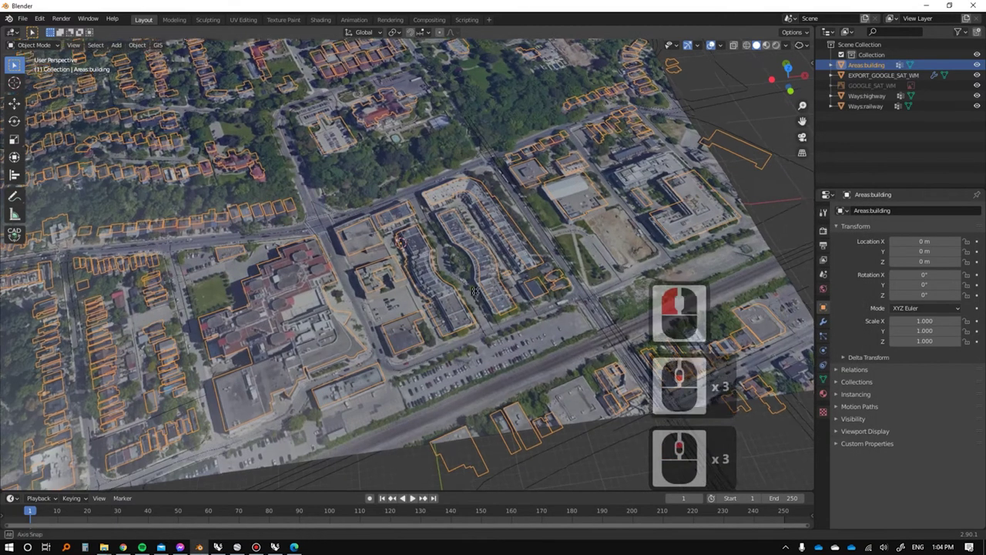
middle_click_drag(360, 214, 376, 185)
left_click(375, 185)
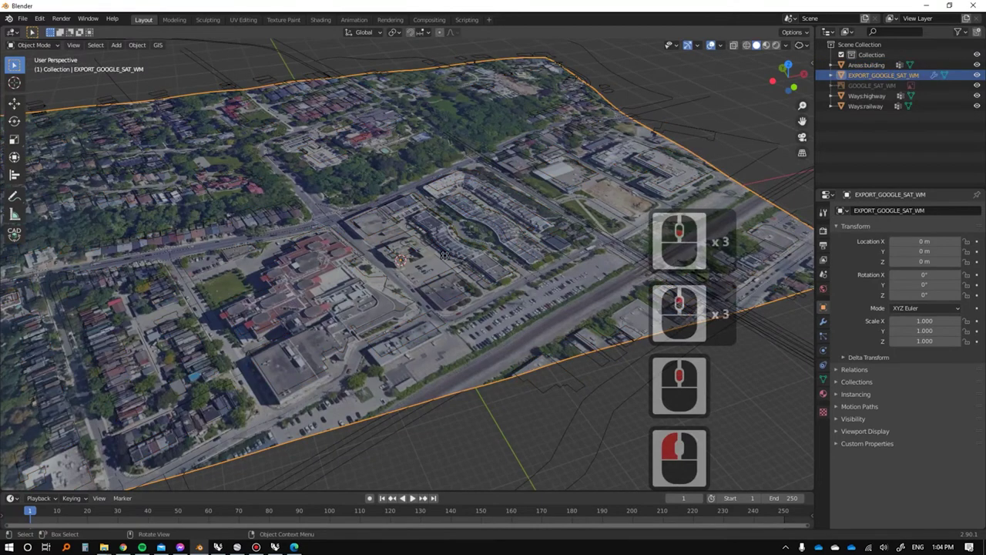
middle_click_drag(444, 255, 484, 264, "shift")
left_click(22, 18)
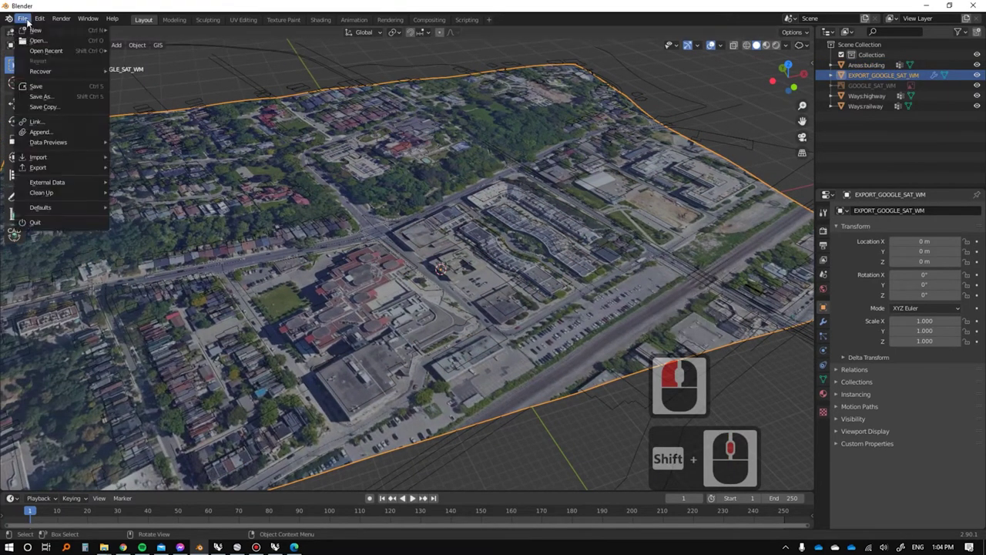
left_click(36, 169)
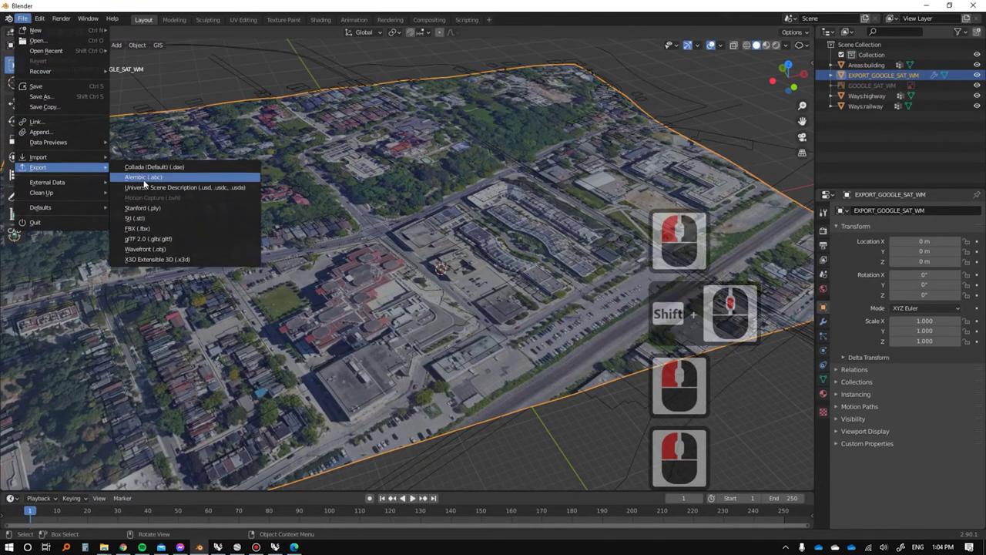
left_click(154, 249)
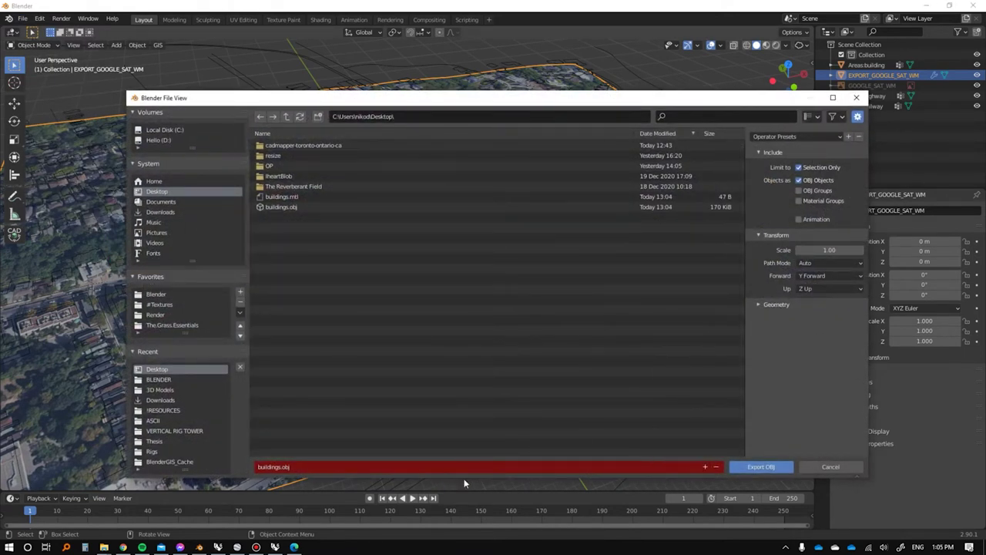
Name the export file topography and export the selected terrain mesh to the Desktop folder.
left_click(284, 468)
type("topogrt")
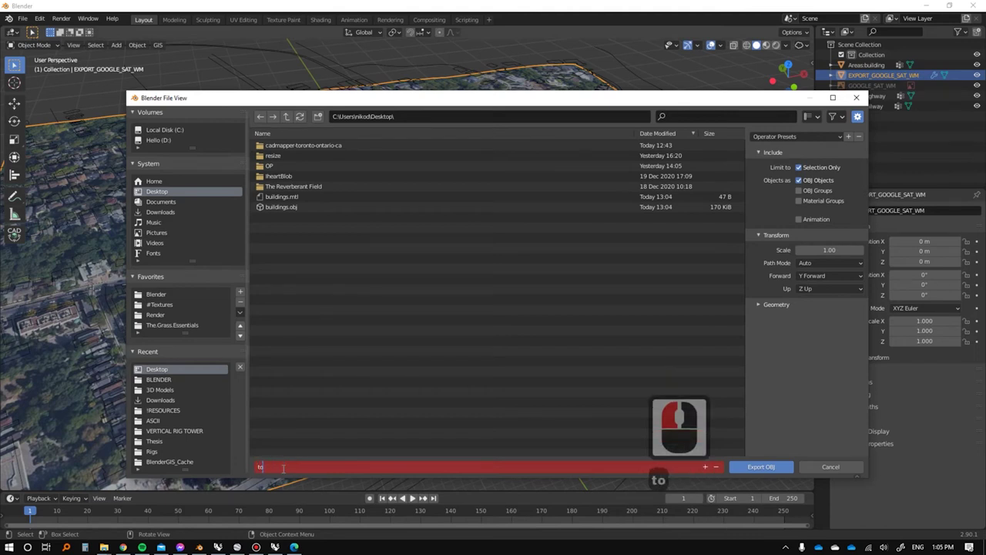
key("BackSpace")
type("aphyu")
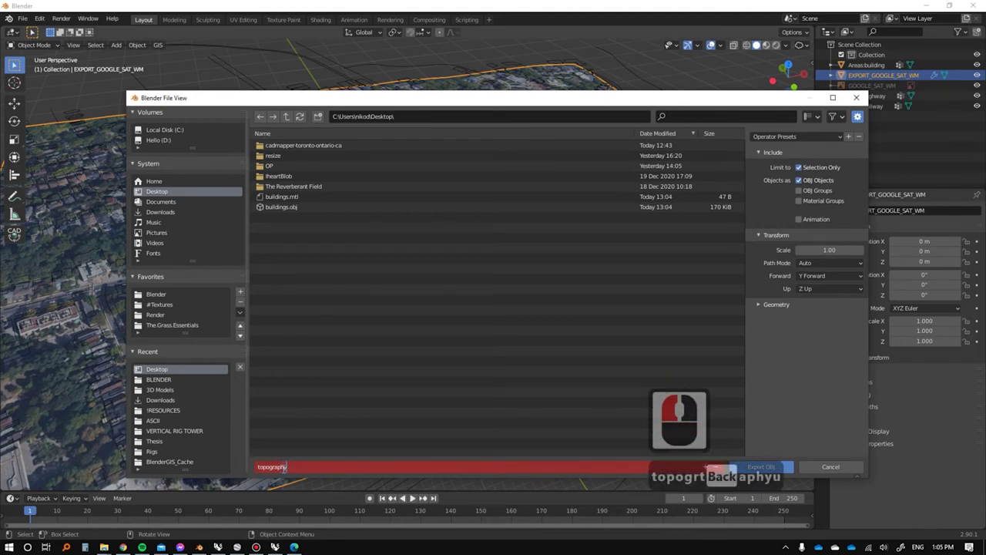
key("BackSpace")
key("BackSpace")
type("y")
key("Return")
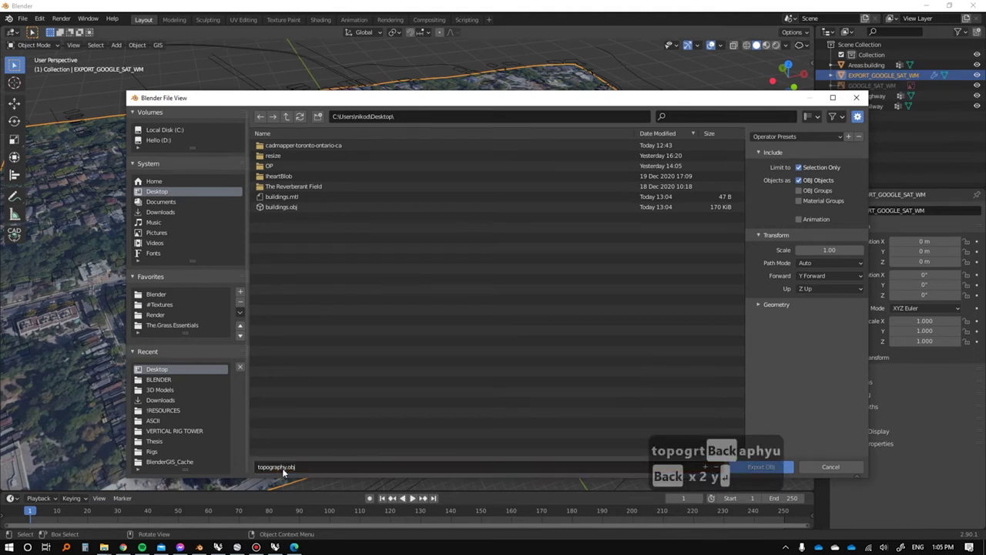
left_click(784, 466)
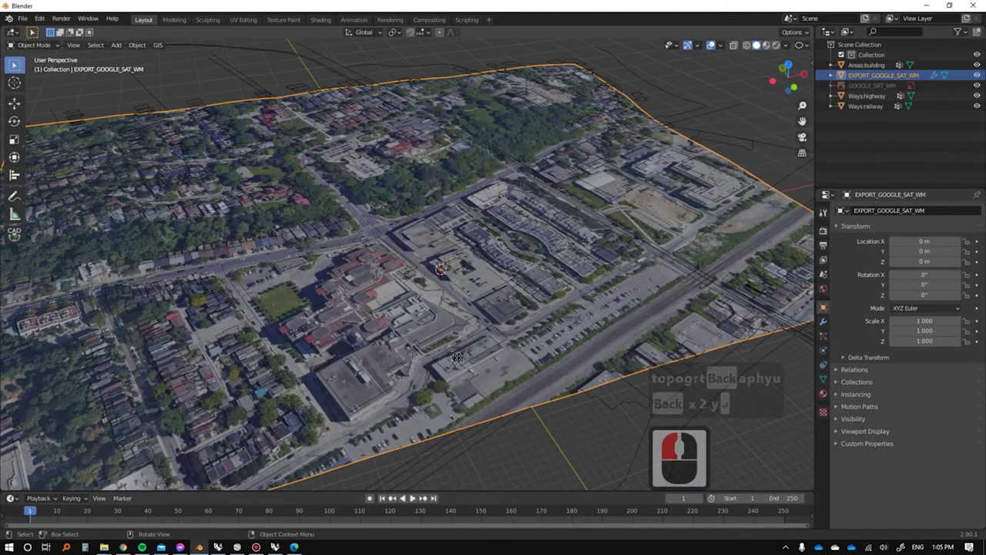
Select the Ways:railway object and examine where its lines run across the site.
left_click(867, 105)
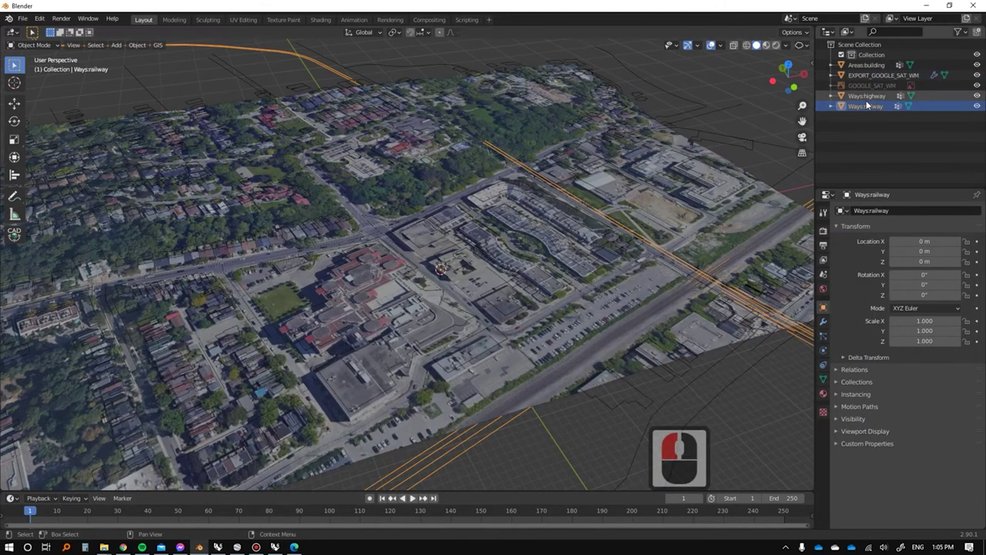
scroll(643, 170, "down", 6)
middle_click_drag(644, 170, 423, 216)
scroll(423, 216, "up", 4)
middle_click_drag(489, 220, 447, 185)
scroll(447, 185, "up", 2)
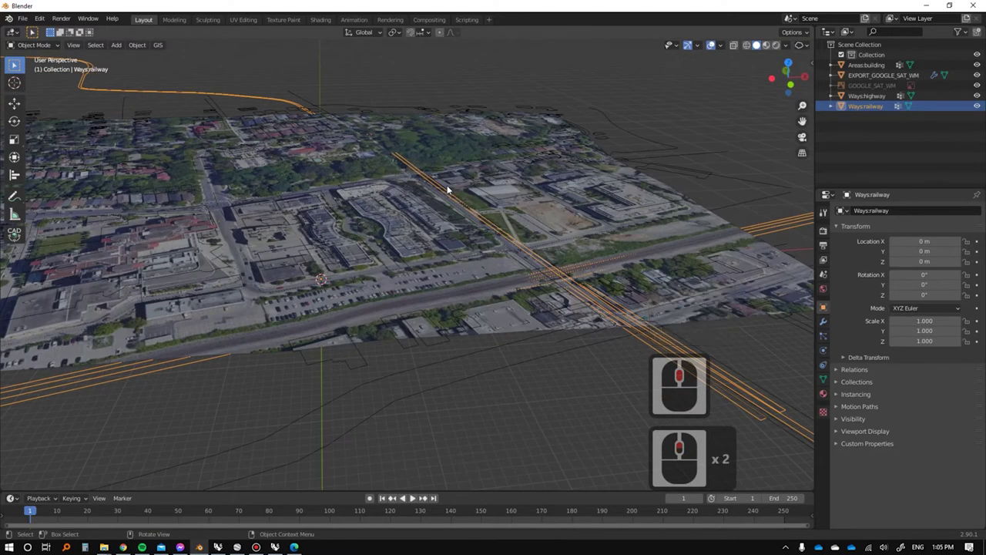
Select the Ways:highway object, isolate it to examine the road lines, and undo the hiding of the other objects.
left_click(866, 101)
middle_click_drag(416, 215, 409, 294, "shift")
scroll(487, 234, "down", 2)
key("shift+h")
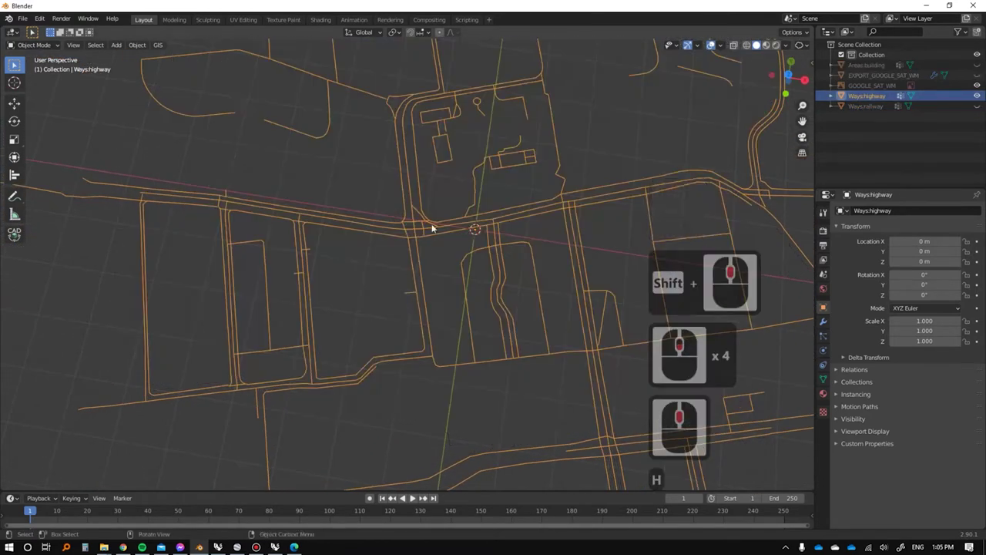
middle_click_drag(434, 215, 417, 310, "shift")
key("ctrl+z")
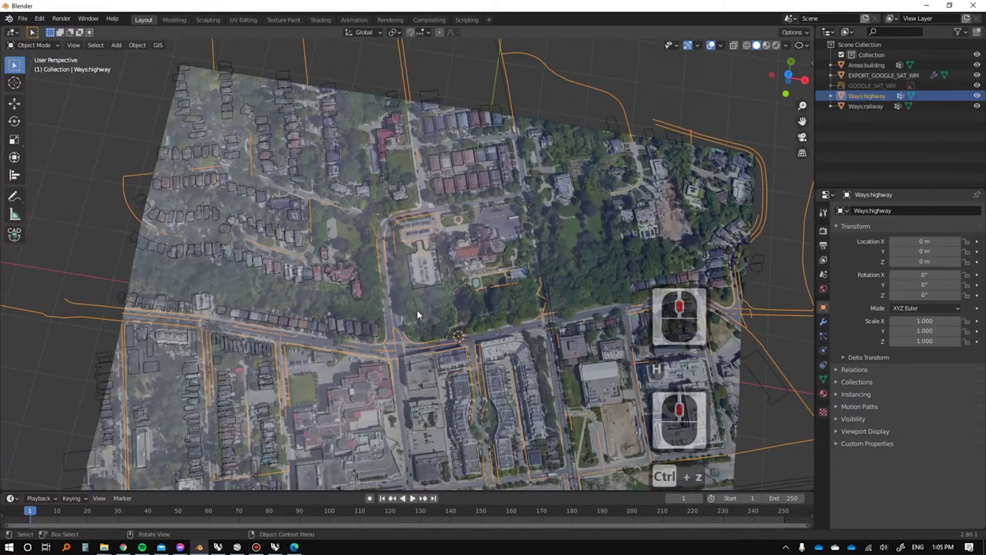
key("shift+h")
middle_click_drag(313, 269, 294, 181, "shift")
scroll(432, 271, "up", 2)
scroll(472, 287, "down", 3)
middle_click_drag(475, 288, 480, 202)
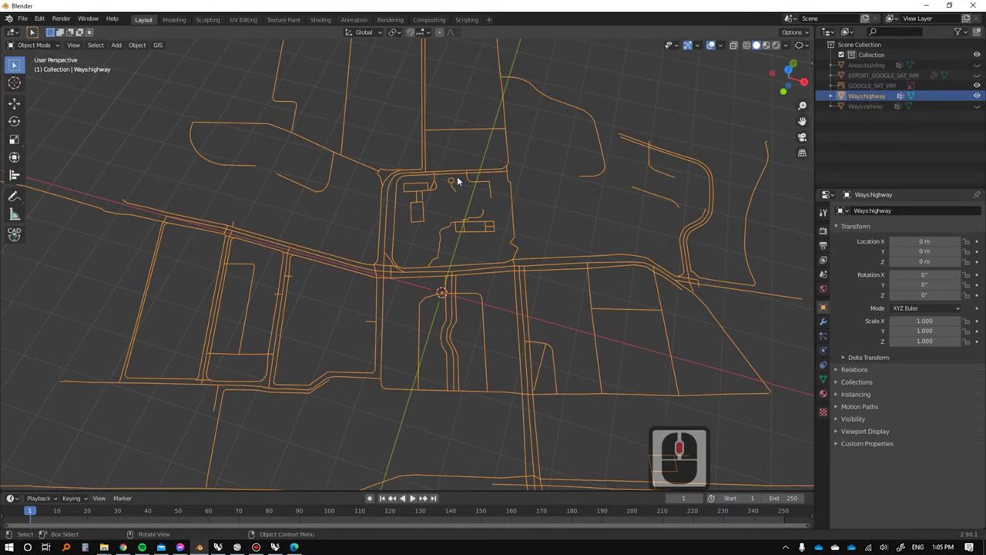
scroll(389, 223, "up", 1)
key("ctrl+z")
Export the selected Ways:highway lines as a Wavefront OBJ named roads in the Desktop folder.
scroll(385, 270, "up", 4)
middle_click_drag(375, 291, 425, 238)
middle_click_drag(339, 271, 317, 305, "shift")
scroll(315, 302, "up", 2)
left_click(22, 17)
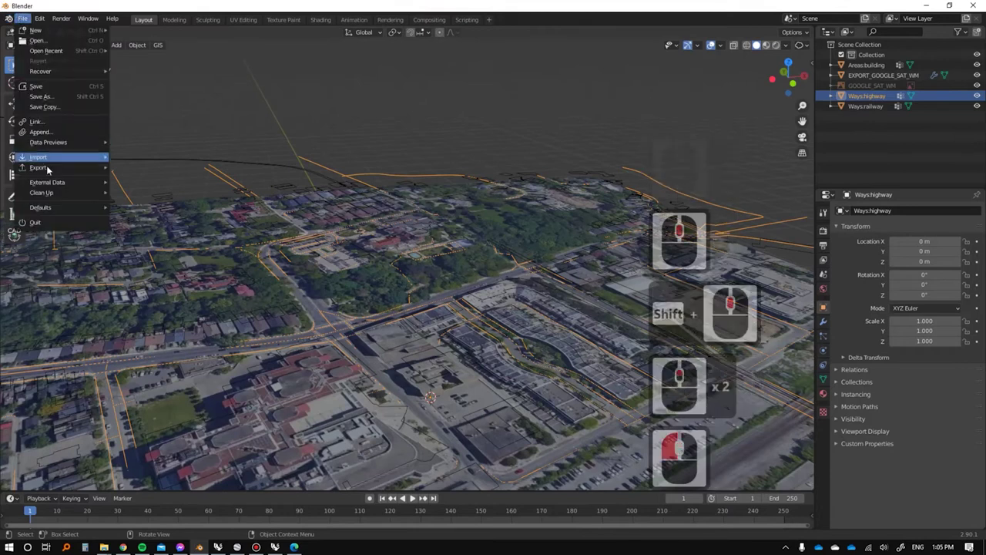
mouse_move(78, 170)
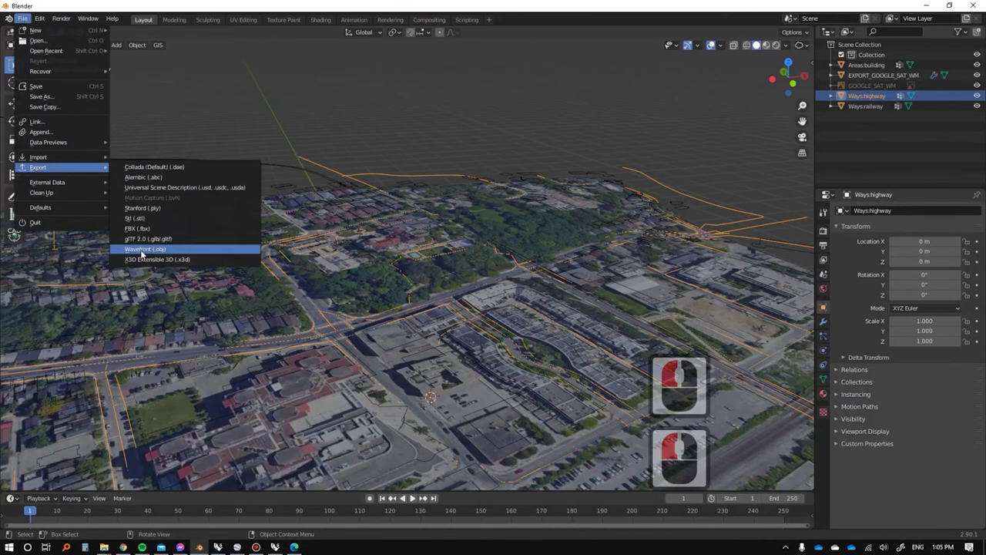
left_click(142, 255)
double_click(274, 466)
type("roads")
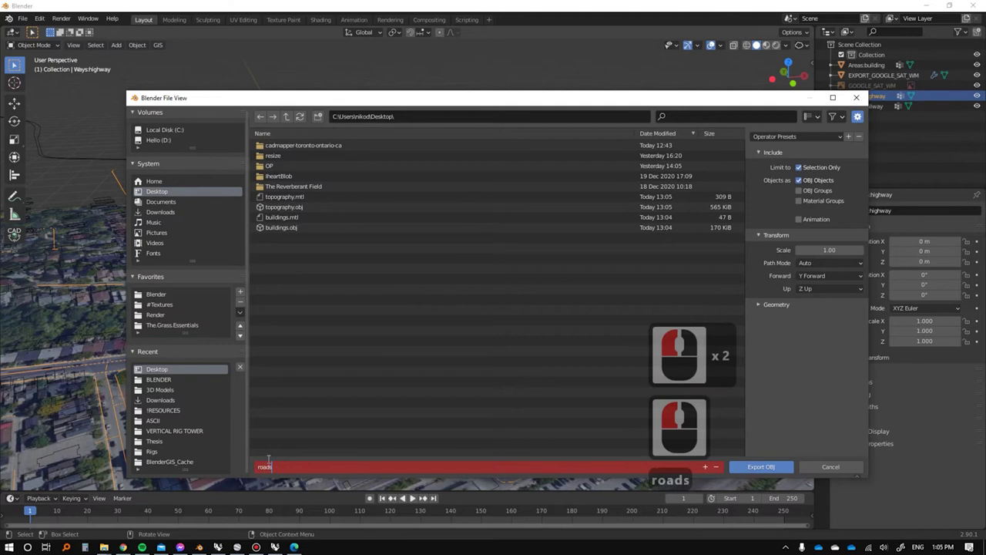
key("Return")
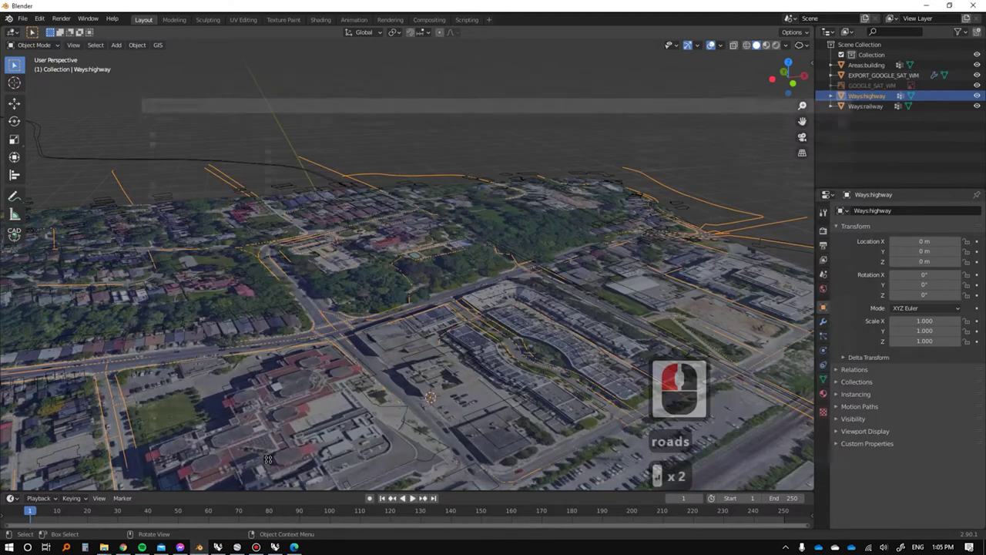
Select the Ways:railway object and export it as a Wavefront OBJ named rail in the Desktop folder.
left_click(872, 106)
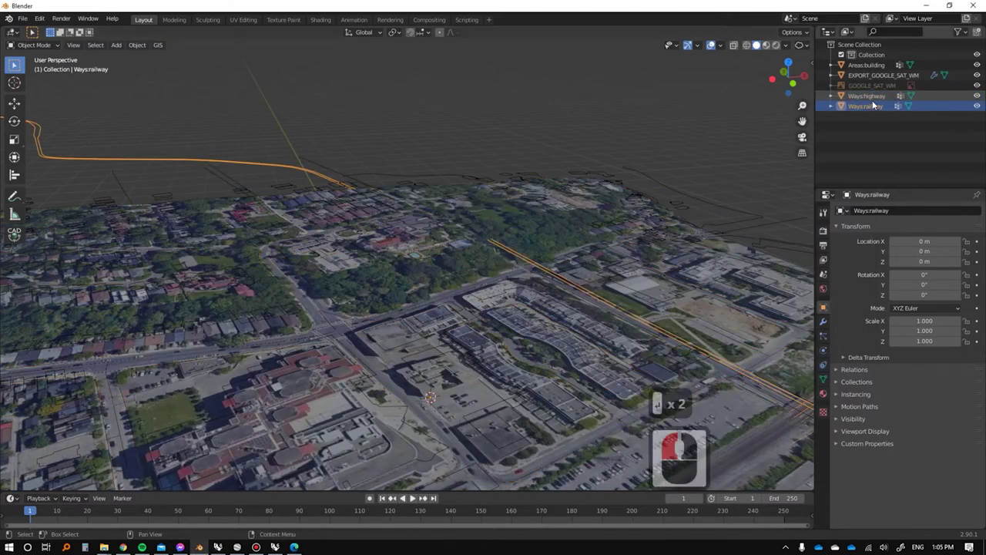
left_click(22, 18)
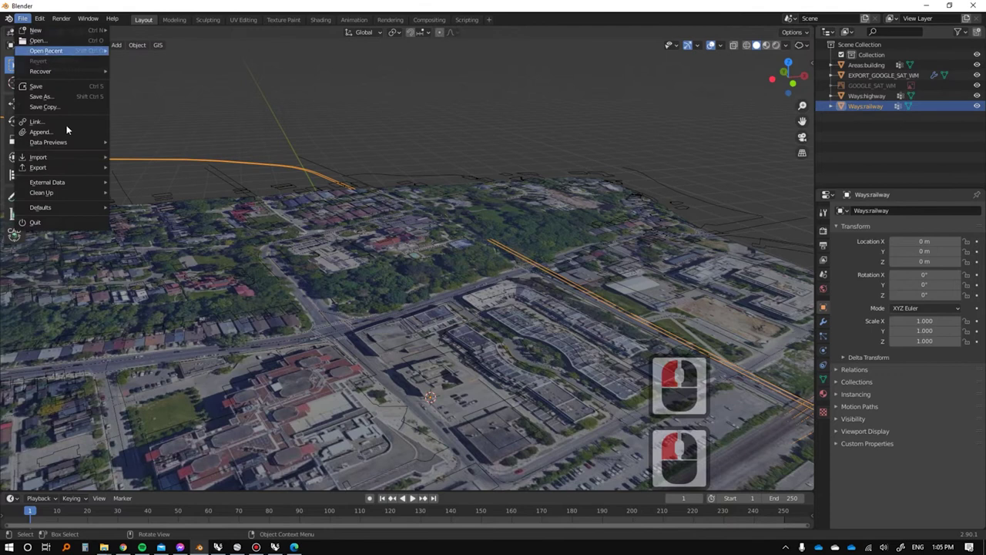
left_click(50, 168)
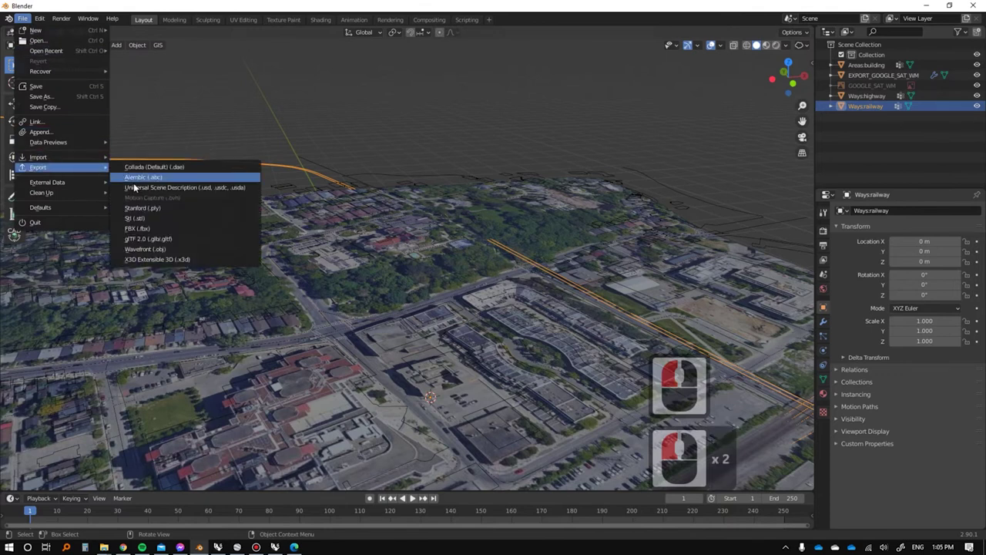
left_click(145, 250)
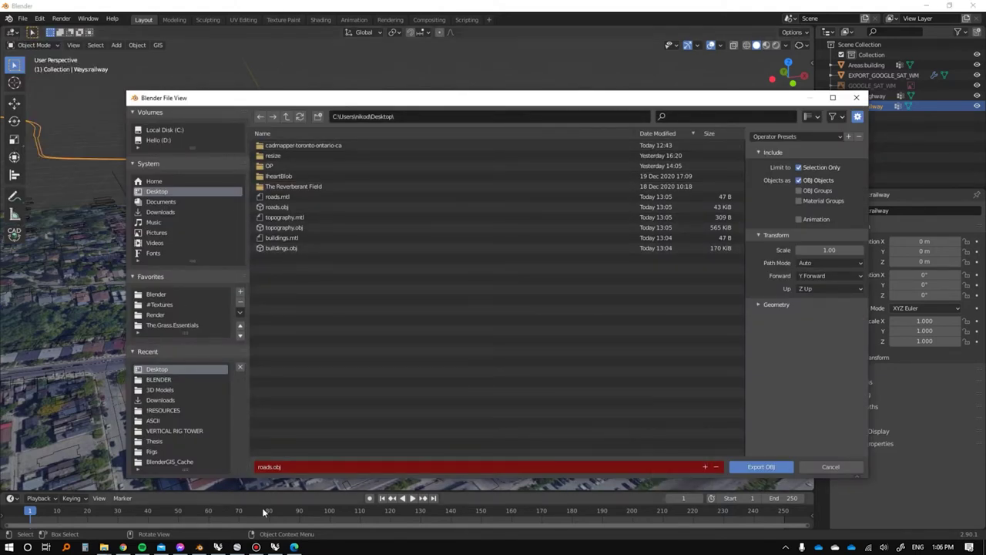
left_click(293, 467)
type("hi")
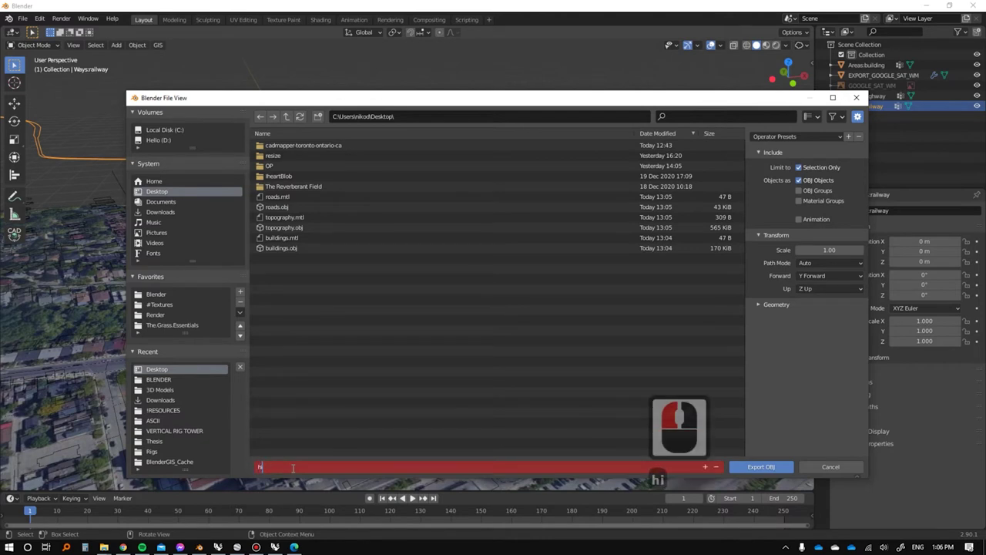
key("BackSpace")
key("BackSpace")
type("rail")
key("Return")
key("Return")
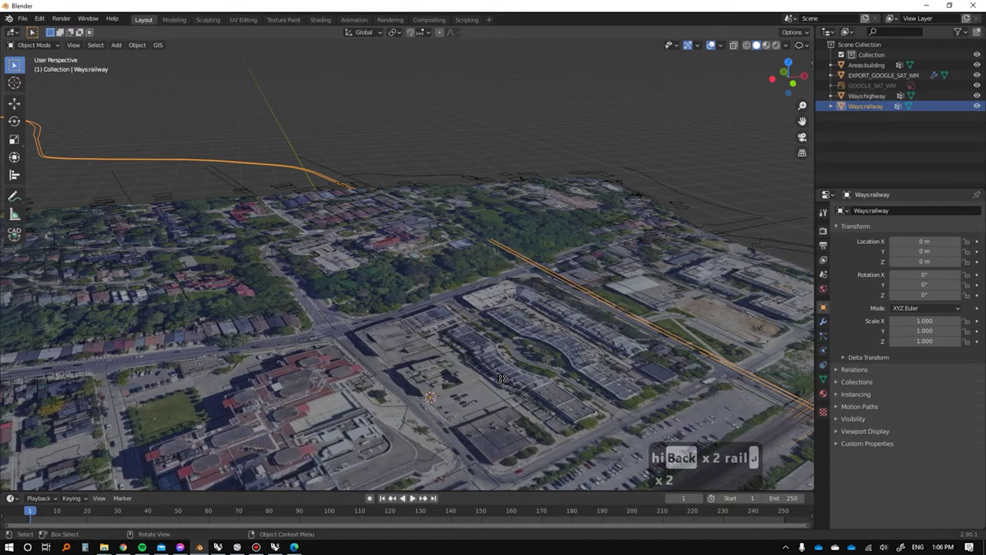
Switch to Rhino 6, dismiss the startup window and maximize the Perspective viewport.
key("super+d")
key("alt+Tab")
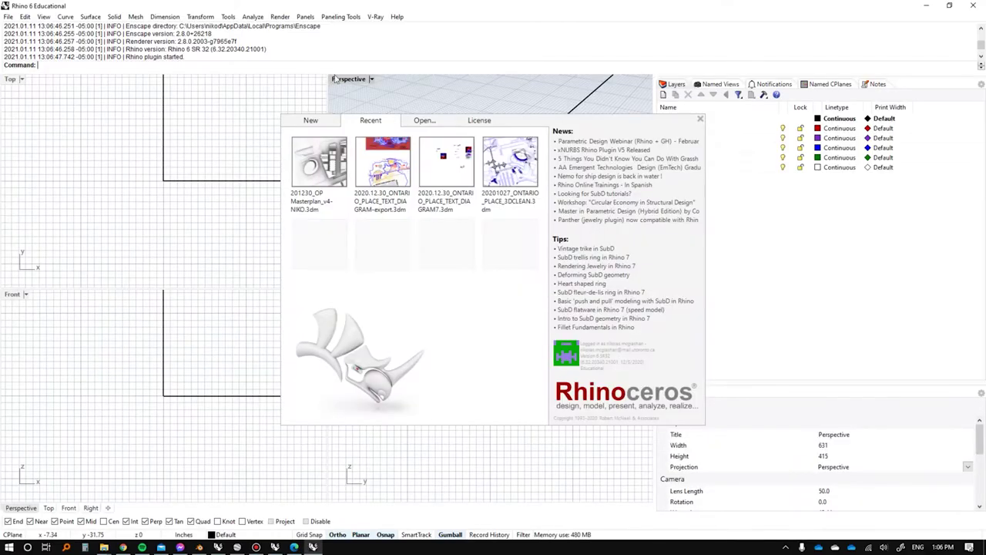
double_click(339, 80)
left_click(516, 106)
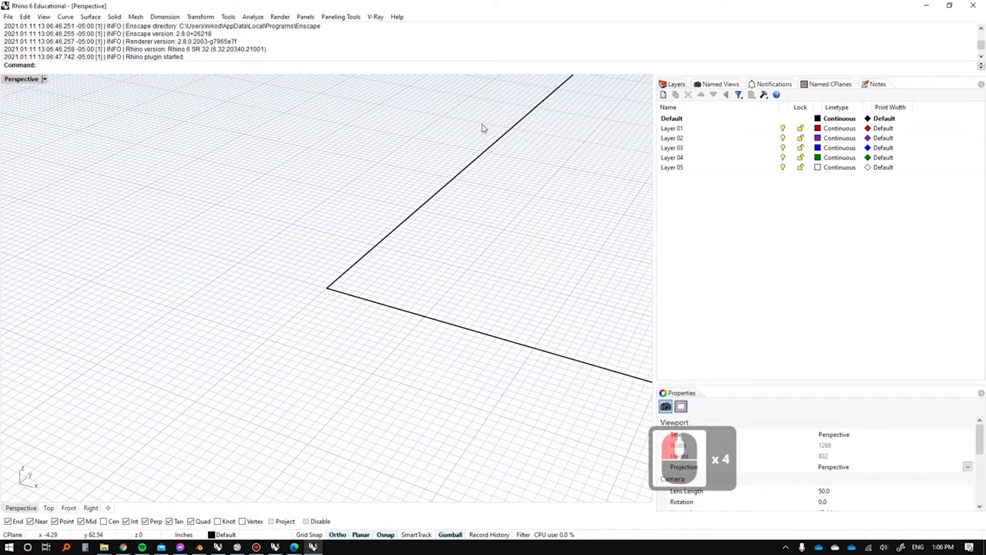
Create a new Rhino document with the four-viewport layout.
left_click(242, 287)
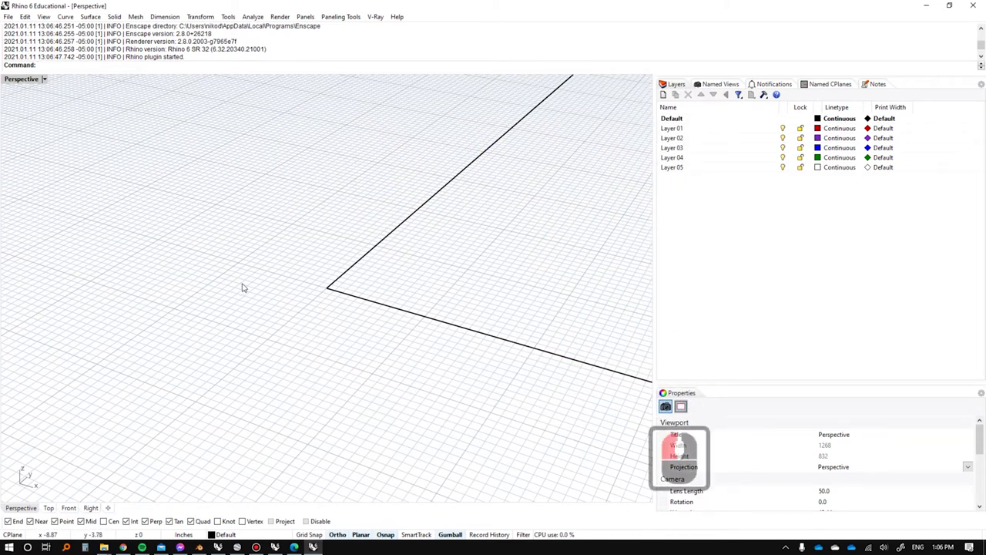
key("ctrl+n")
left_click(498, 313)
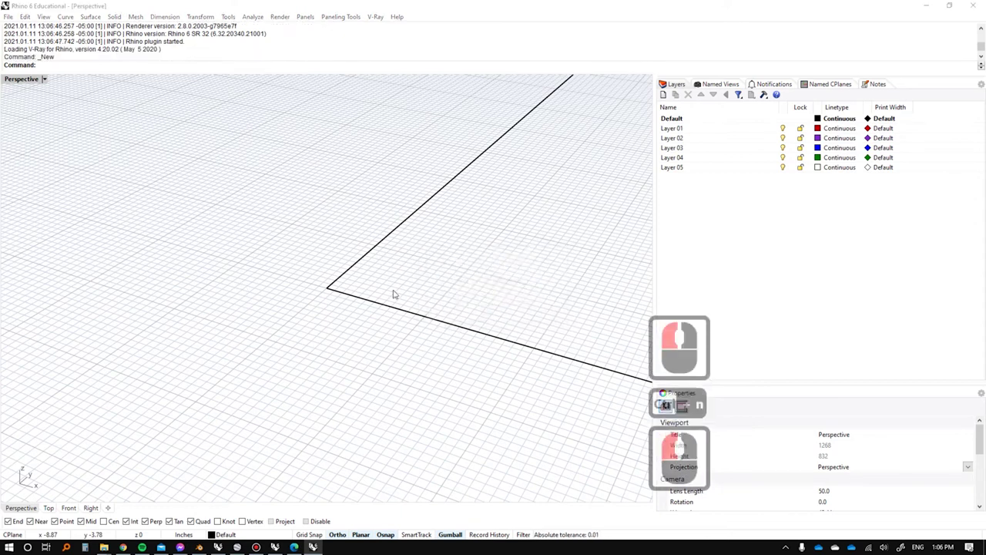
double_click(246, 140)
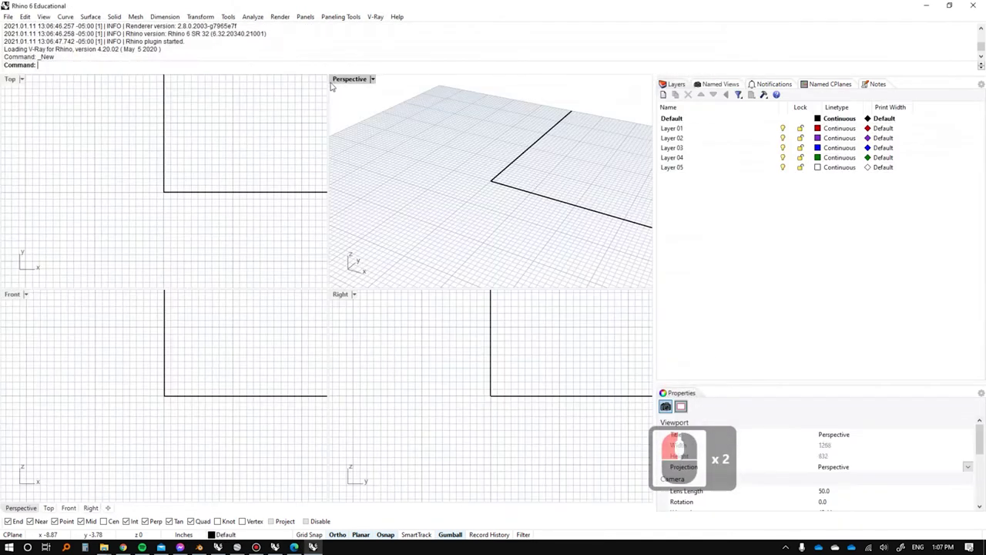
Maximize the Perspective viewport and import buildings.obj from the desktop with the default OBJ import options.
double_click(331, 80)
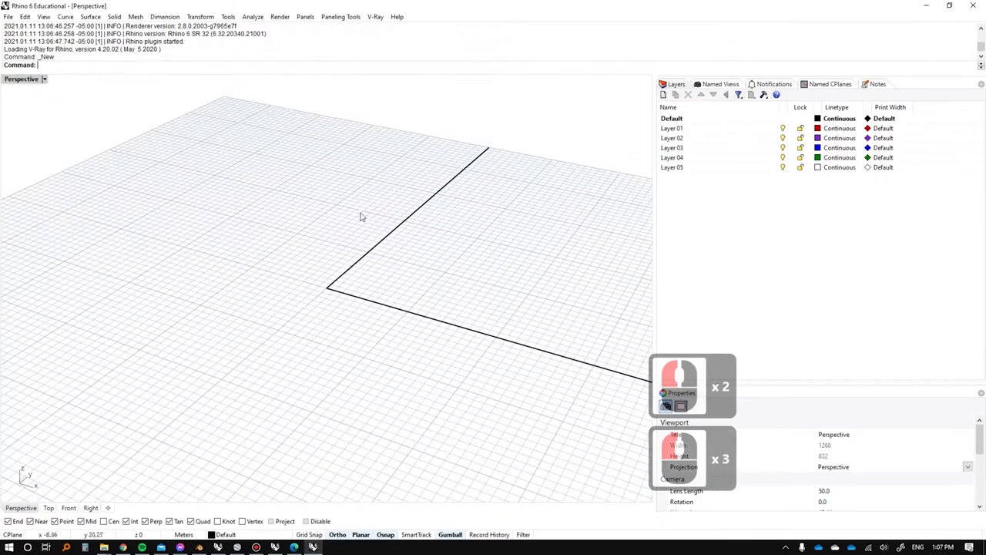
key("super+d")
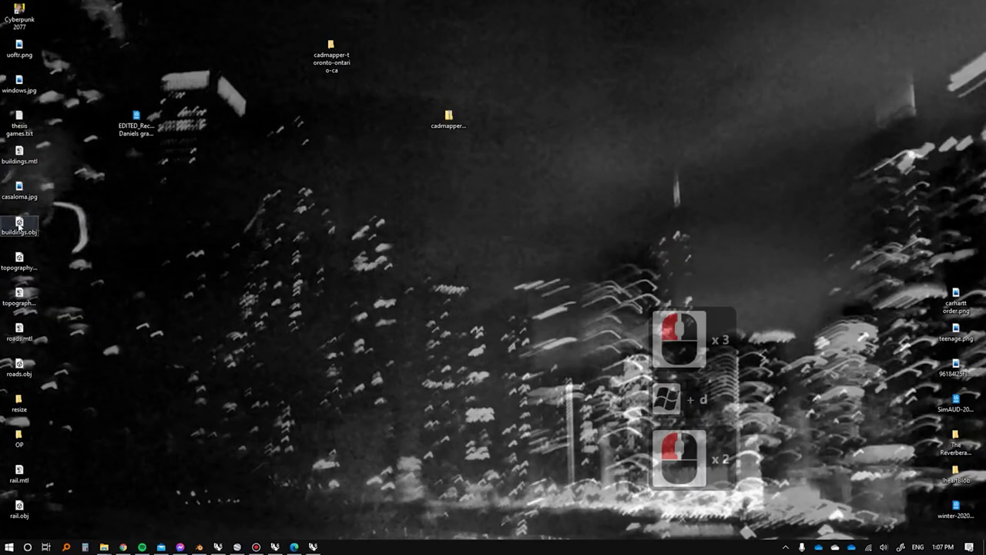
left_click_drag(19, 222, 378, 200)
key("alt+Tab")
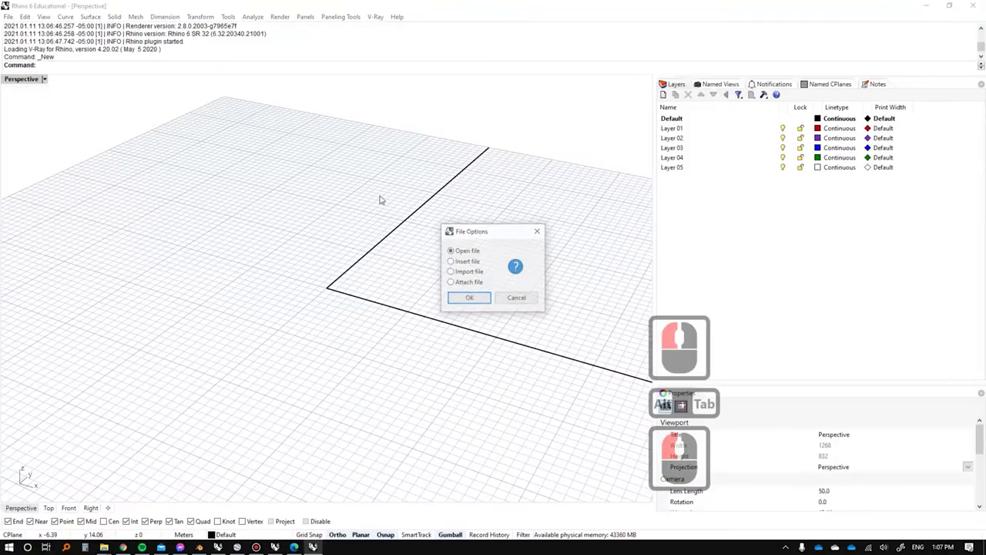
left_click(451, 272)
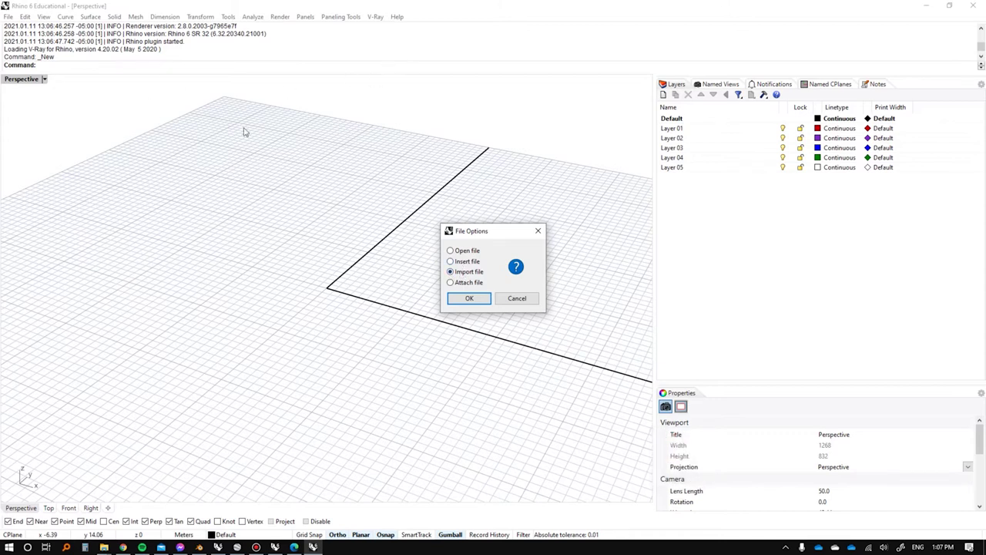
left_click(471, 299)
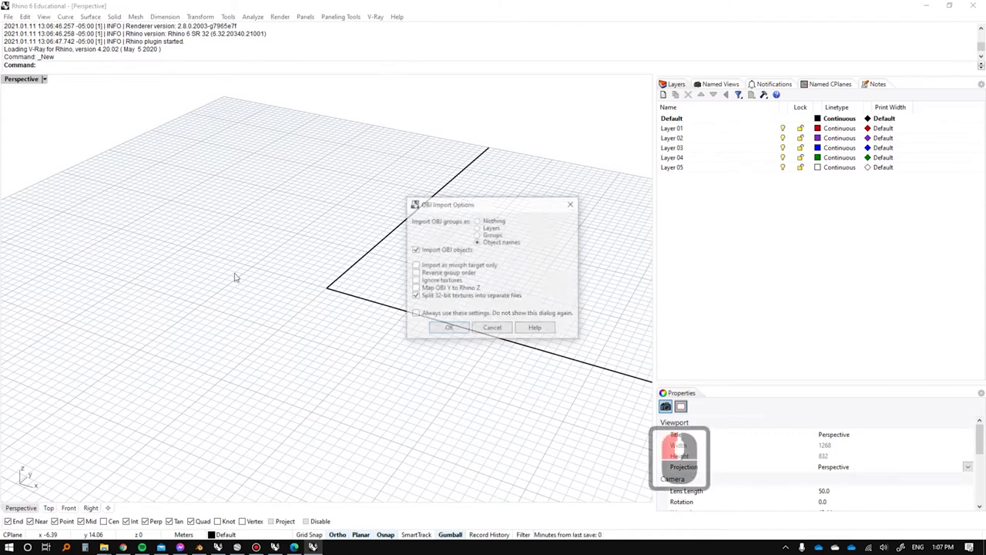
left_click(450, 329)
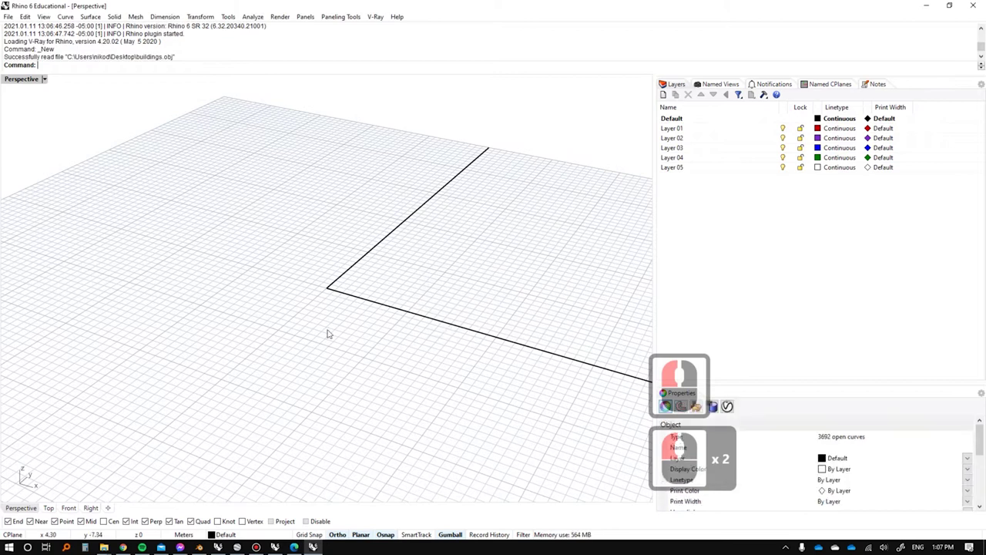
scroll(490, 234, "down", 19)
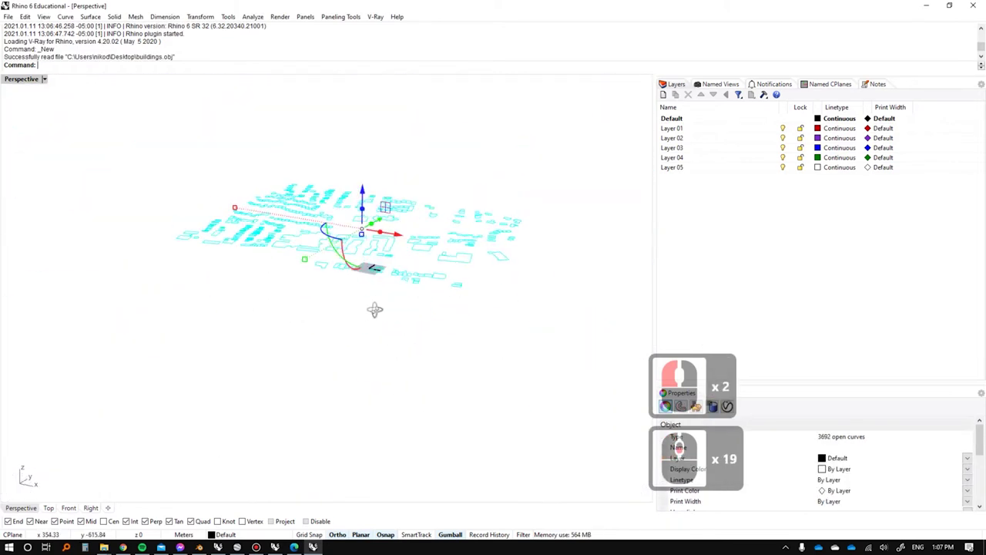
key("Escape")
right_click_drag(365, 252, 400, 266)
Import the topography OBJ from the desktop into the same document with the default OBJ import options.
key("super+d")
left_click(25, 266)
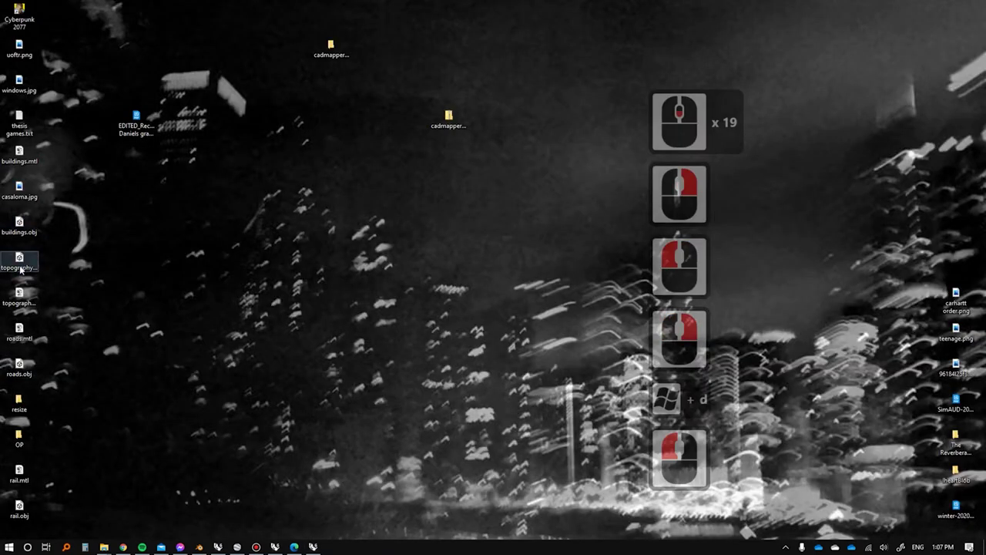
left_click_drag(36, 251, 539, 259)
key("alt+Tab")
left_click(468, 300)
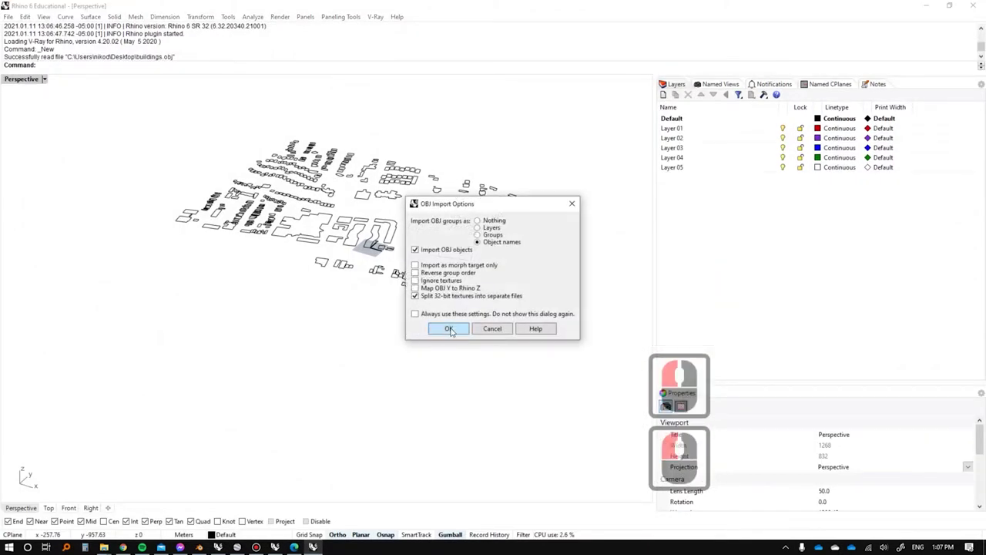
left_click(447, 328)
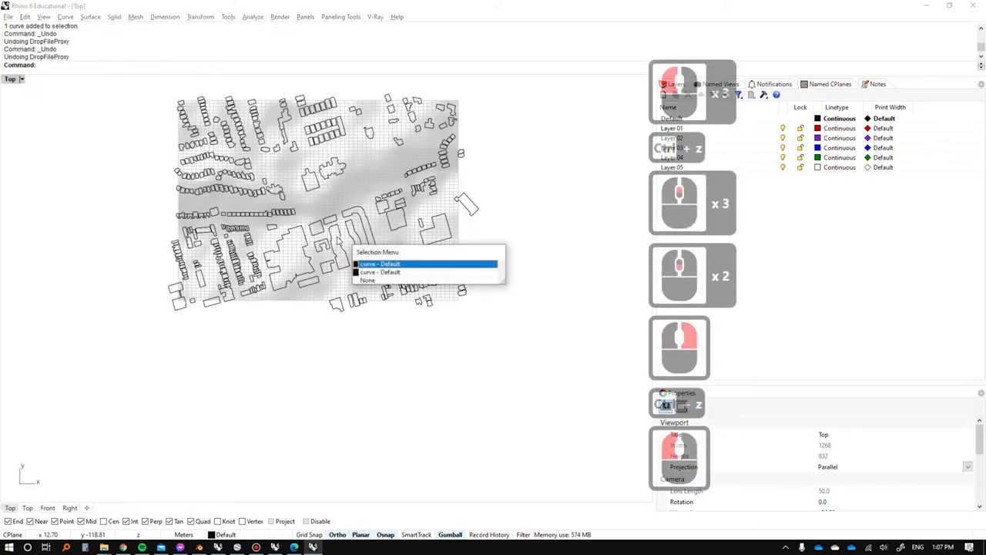
left_click(357, 254)
key("ctrl+z")
key("Escape")
Select the terrain mesh and rename Layer 01 as landscape.
scroll(356, 240, "up", 3)
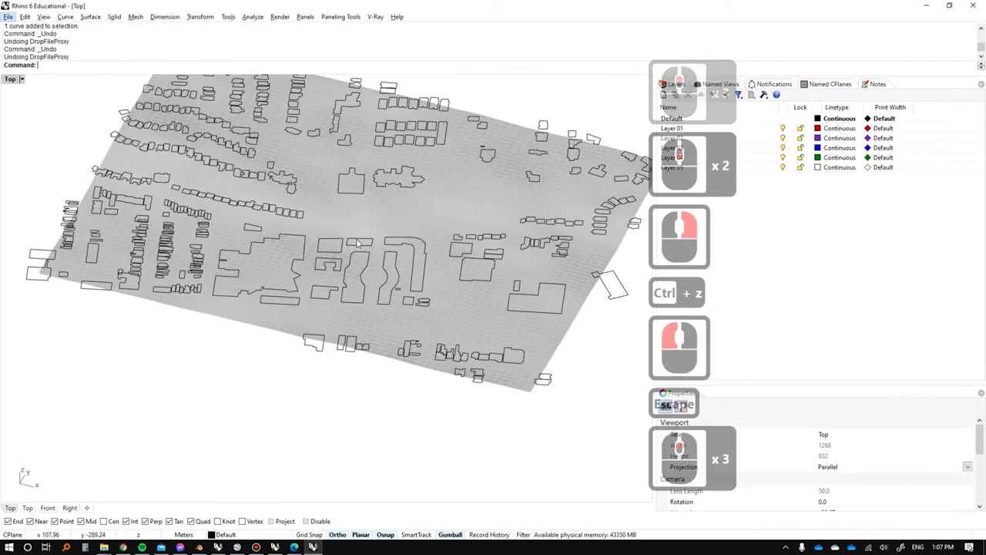
left_click(357, 240)
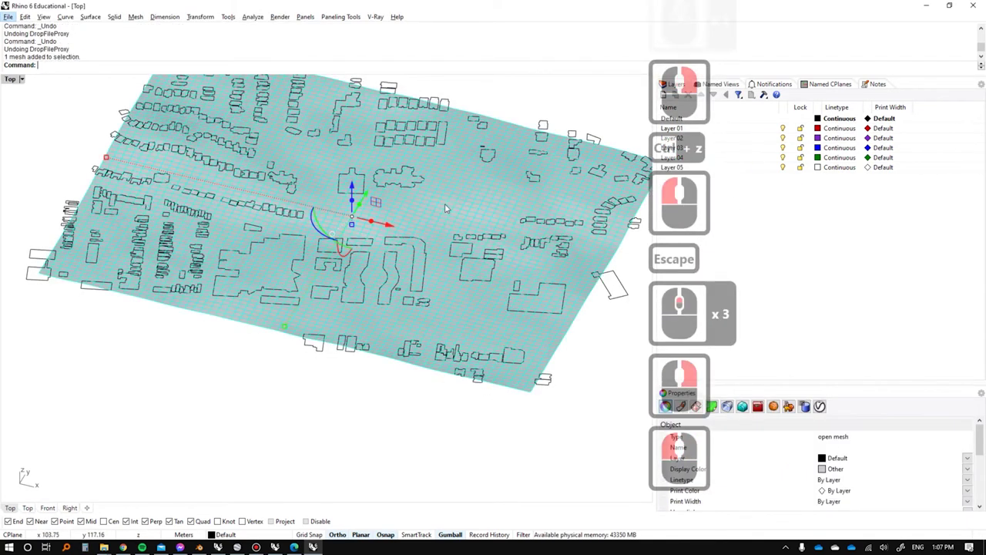
double_click(671, 128)
type("landsc")
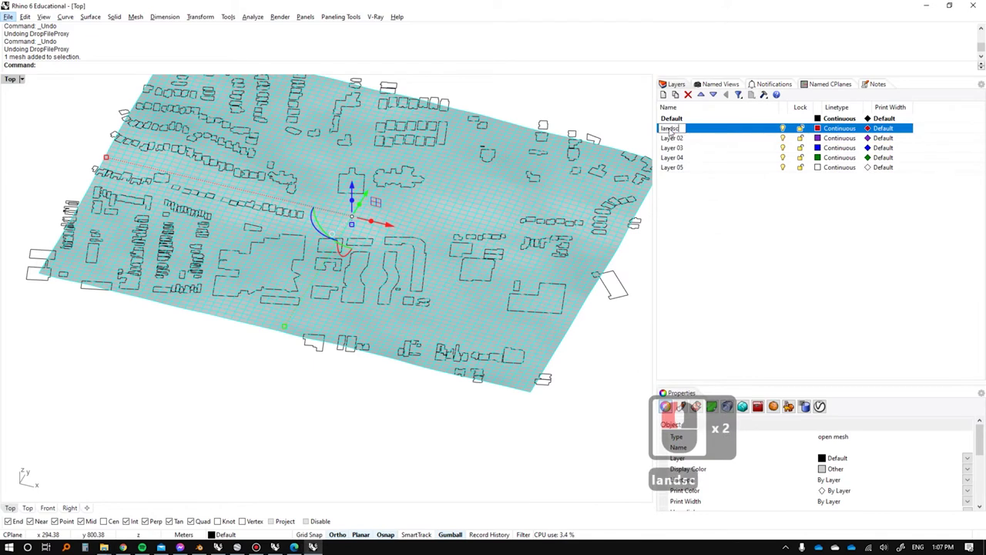
type("ape")
key("Return")
Assign the selected terrain mesh to the landscape layer and turn that layer off.
right_click(669, 131)
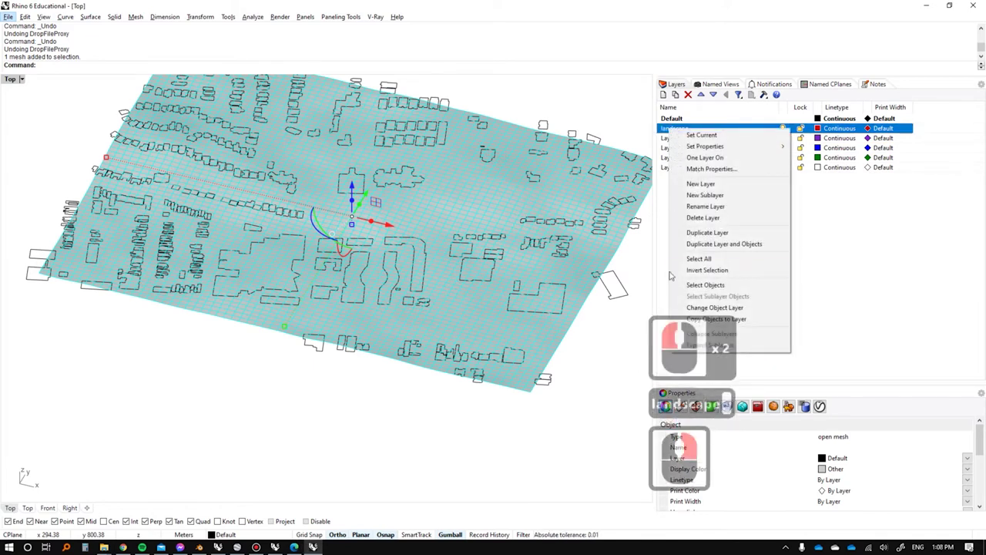
left_click(700, 309)
left_click(783, 128)
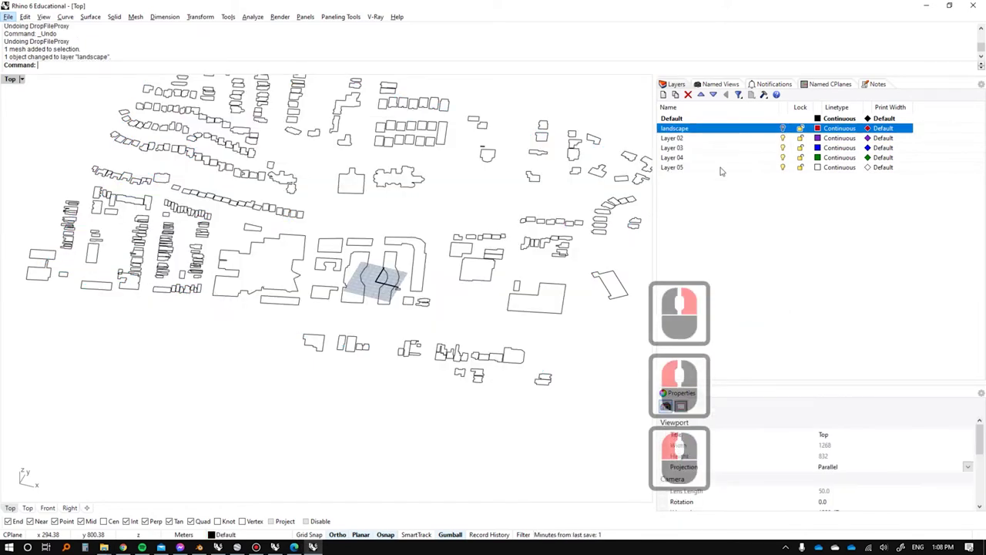
Select all the building outline segments and join them with the Join command.
scroll(537, 101, "down", 5)
left_click_drag(537, 101, 223, 332)
scroll(399, 160, "up", 2)
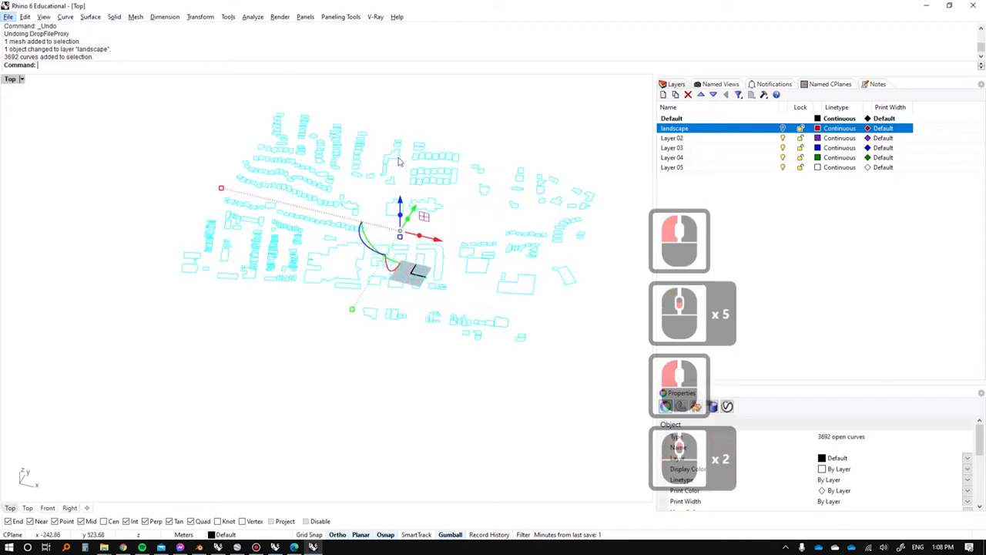
right_click_drag(398, 160, 339, 191, "shift")
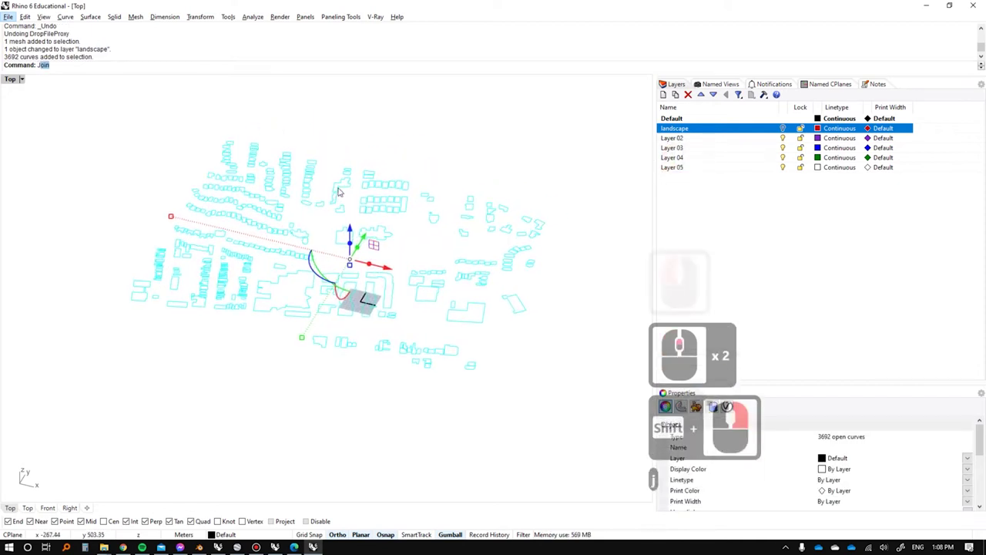
type("j")
key("Return")
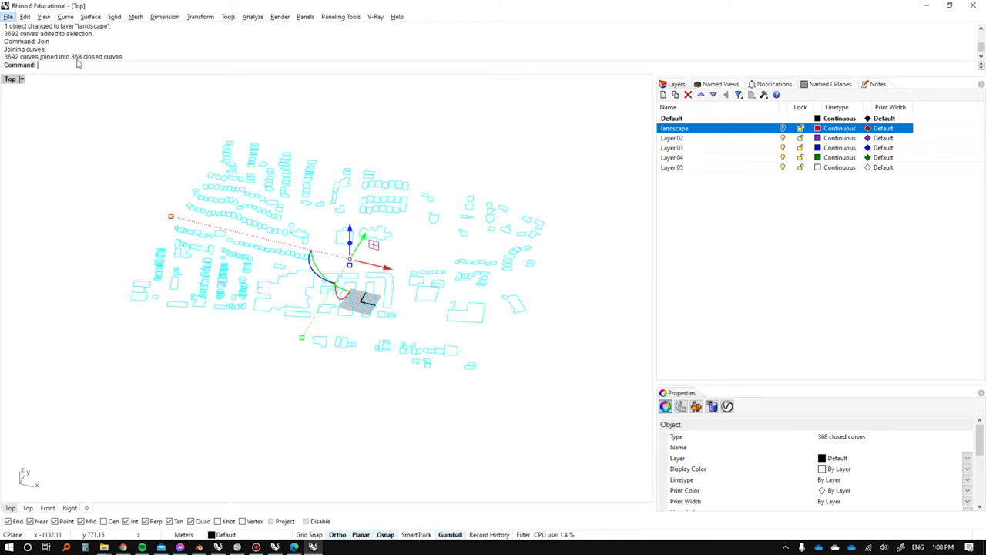
left_click(164, 126)
scroll(280, 238, "up", 3)
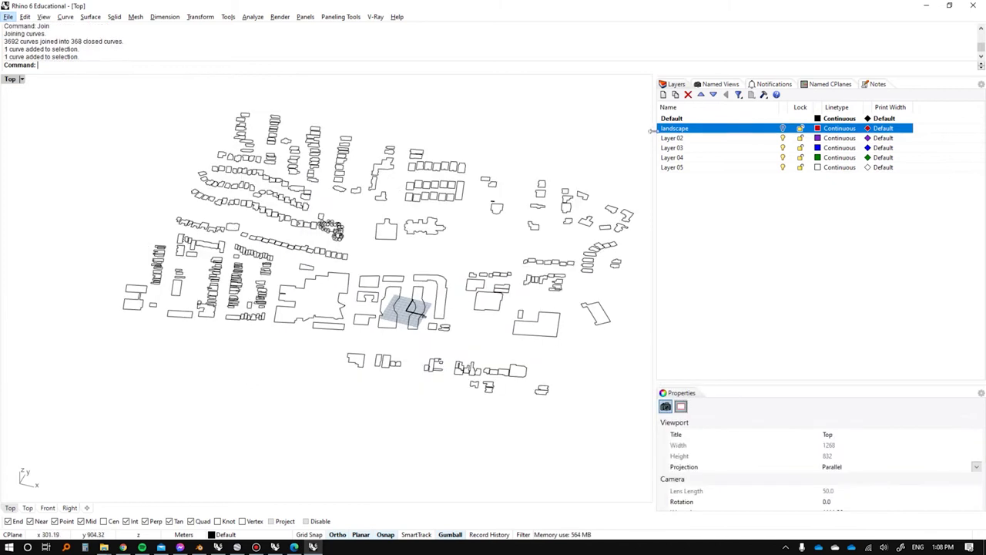
Rename Layer 02 as buildings.
left_click(665, 137)
left_click(682, 148)
left_click(675, 141)
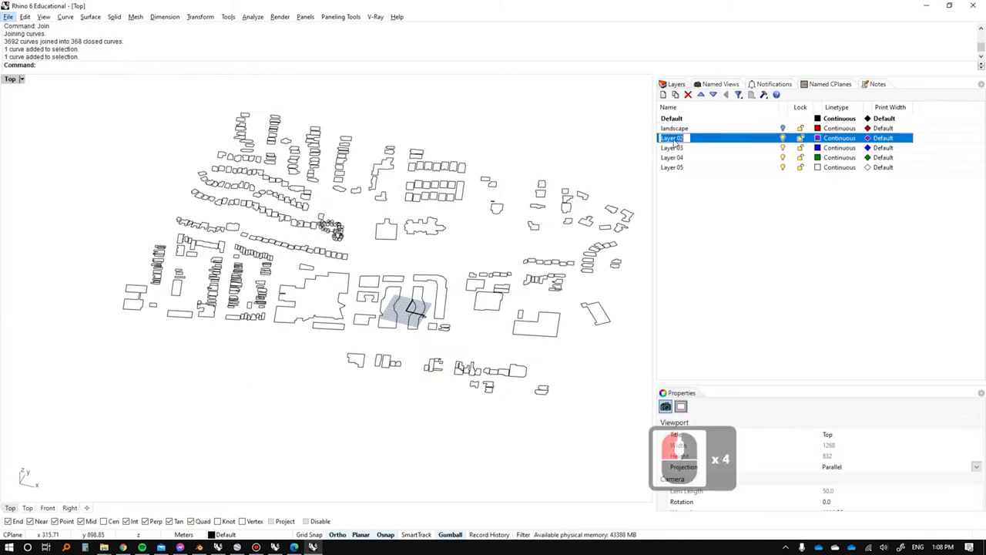
type("buildings")
key("Return")
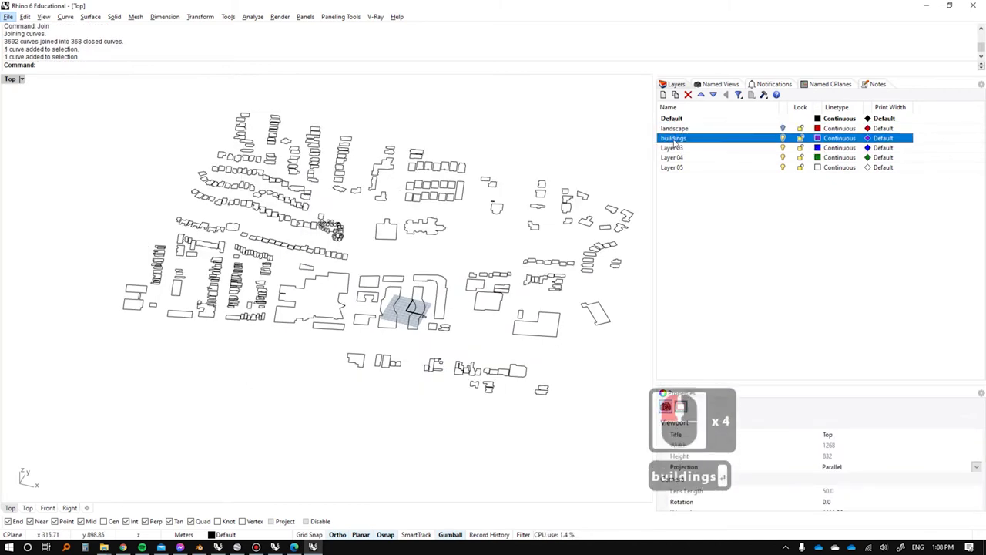
Select all the building outline curves and assign them to the buildings layer.
scroll(403, 114, "down", 3)
left_click_drag(529, 109, 243, 273)
right_click(673, 135)
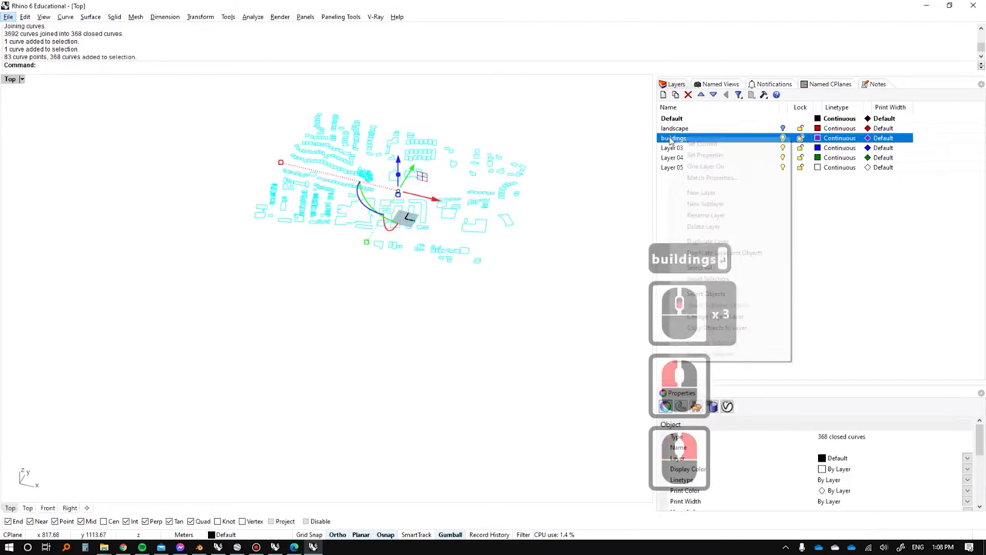
left_click(707, 315)
right_click_drag(373, 157, 332, 165, "shift")
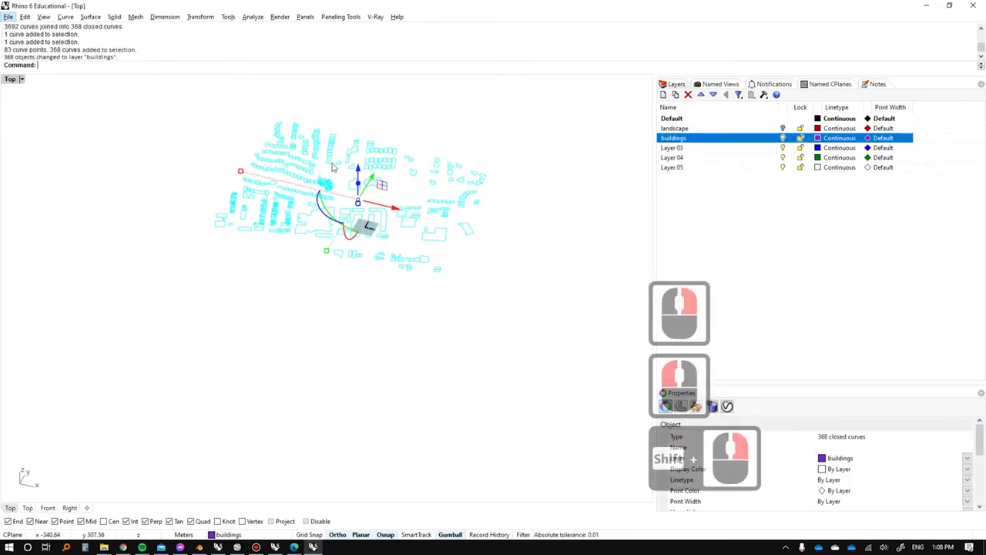
Group the selected building outlines with the Group command and clear the selection.
scroll(383, 137, "up", 3)
type("g")
key("space")
key("Escape")
scroll(281, 231, "up", 4)
key("Escape")
scroll(262, 216, "up", 5)
key("Escape")
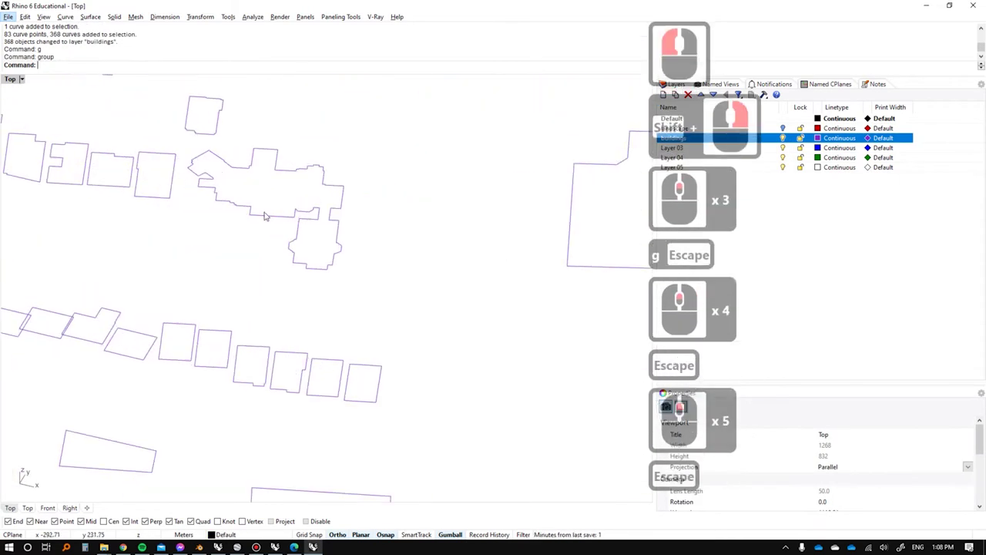
Check the model for faulty geometry with the SelBadObjects command.
right_click(266, 213)
scroll(266, 213, "down", 7)
type("selba")
key("Return")
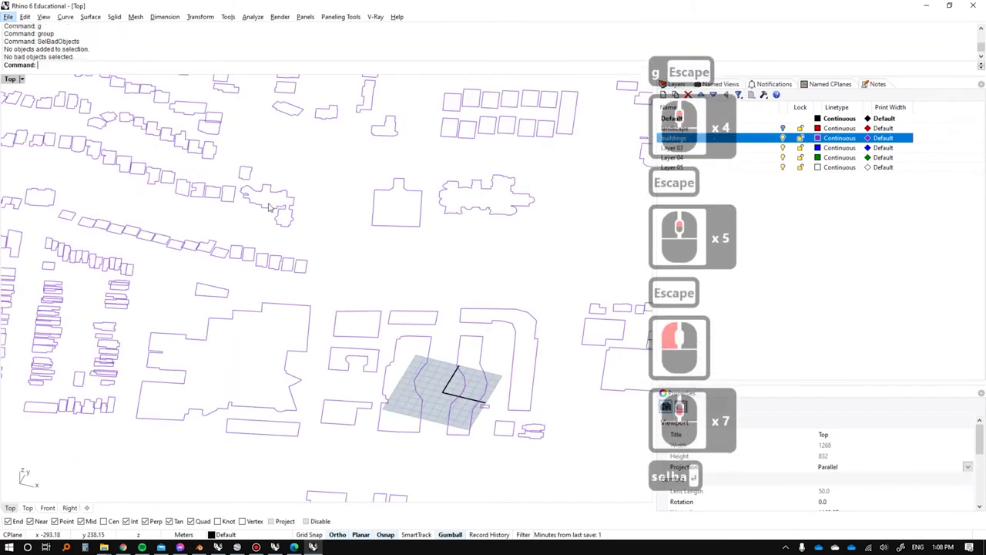
Test all the building curves for self-intersections, leaving nothing selected.
scroll(269, 207, "down", 5)
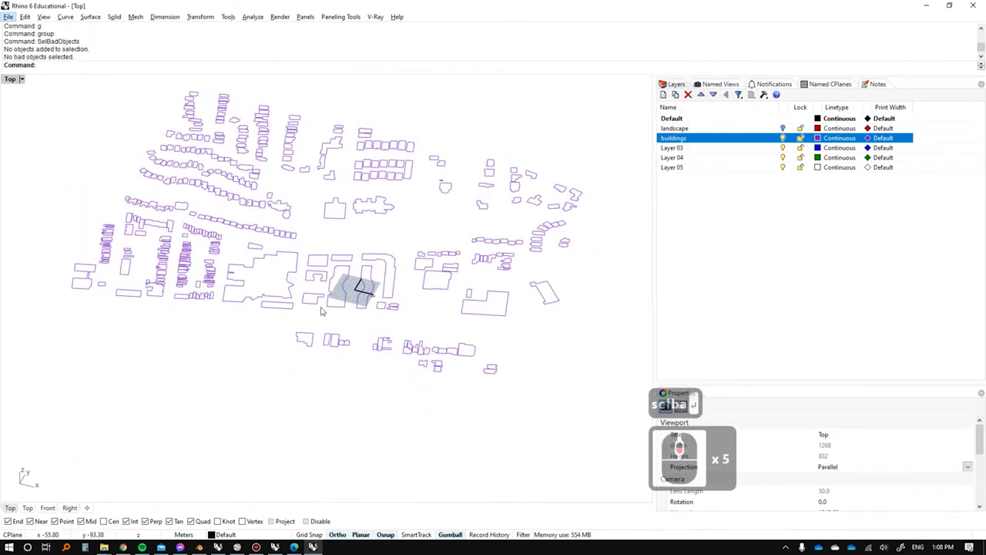
key("ctrl+a")
type("testcrv")
key("Return")
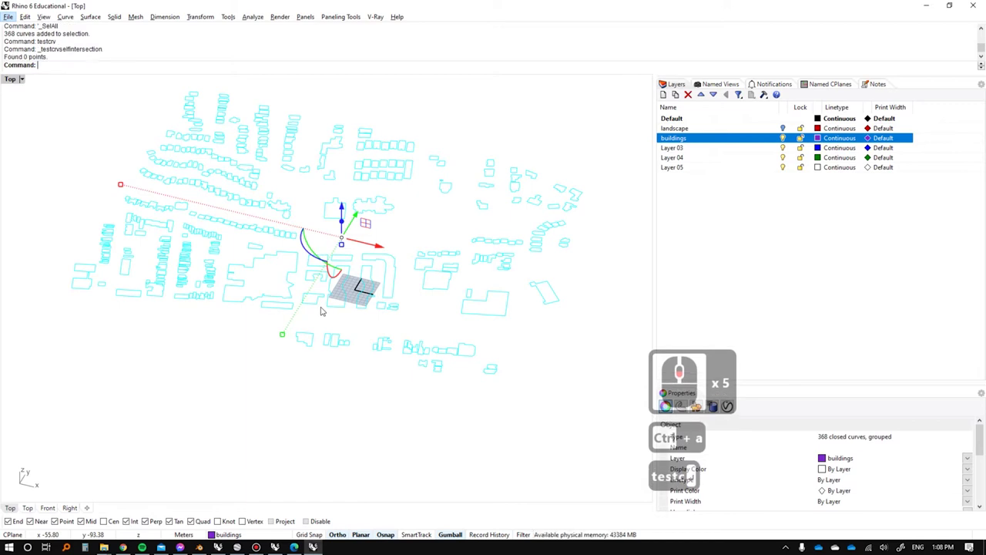
key("Escape")
scroll(331, 295, "up", 2)
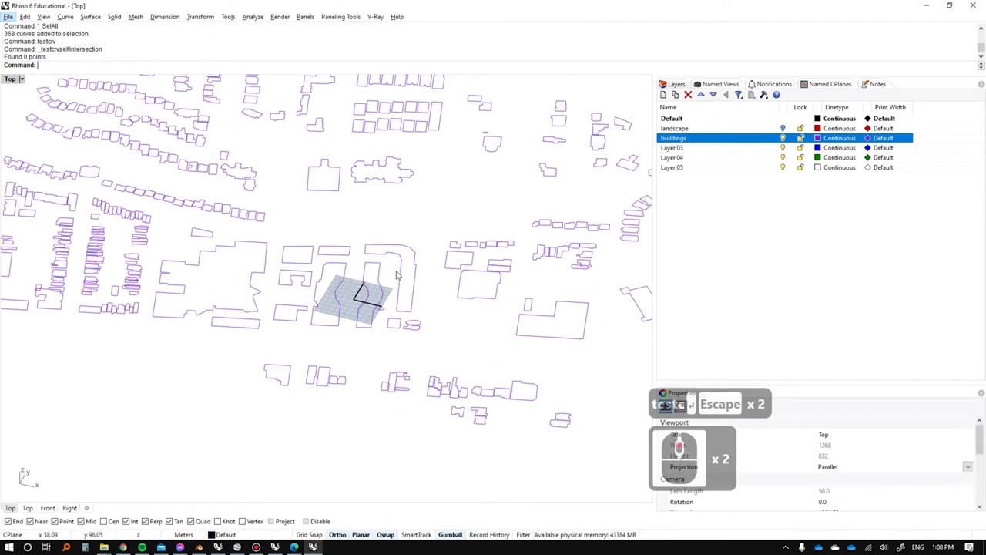
double_click(404, 270)
key("Escape")
scroll(403, 270, "down", 4)
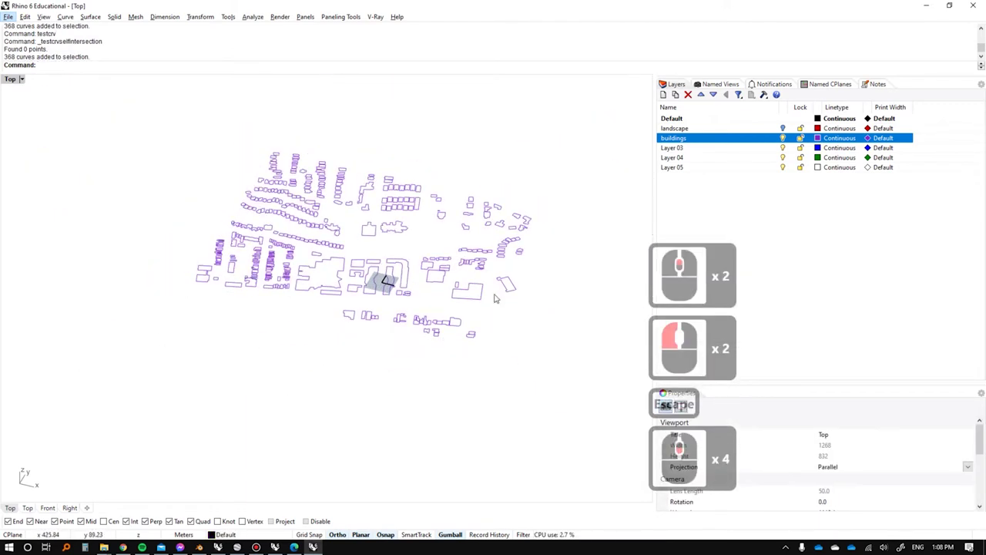
scroll(393, 367, "up", 3)
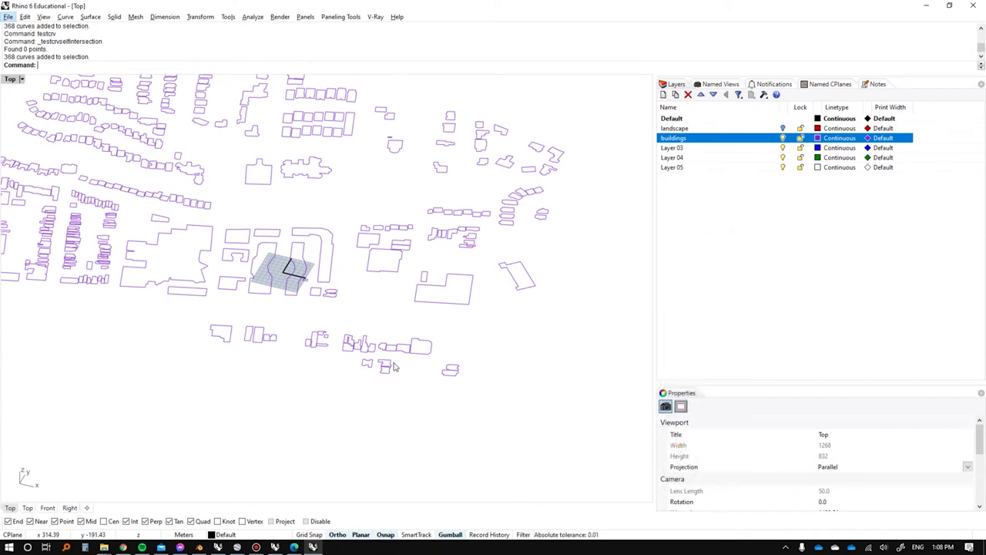
Import roads.obj from the desktop into the document with the default OBJ import options.
key("super+d")
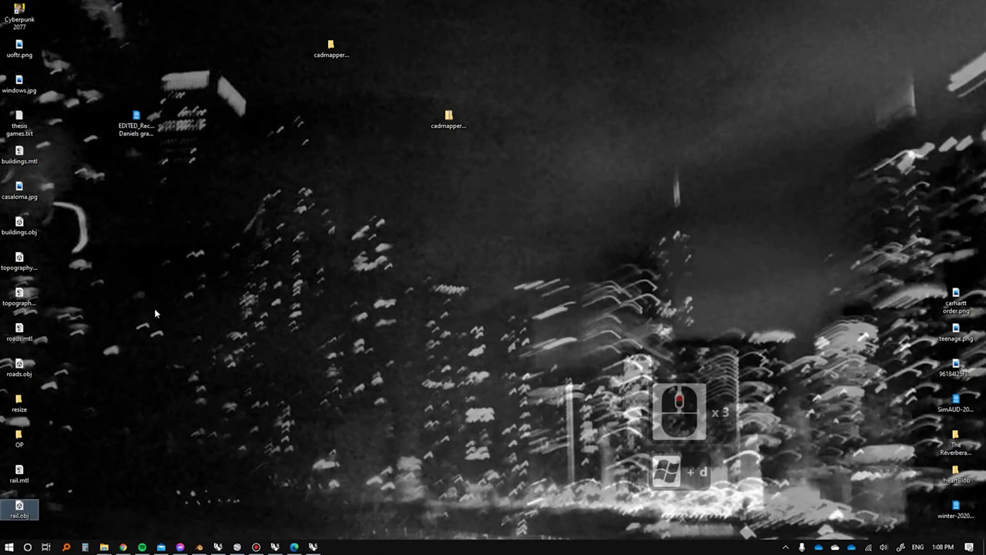
left_click_drag(11, 372, 199, 330)
key("alt+Tab")
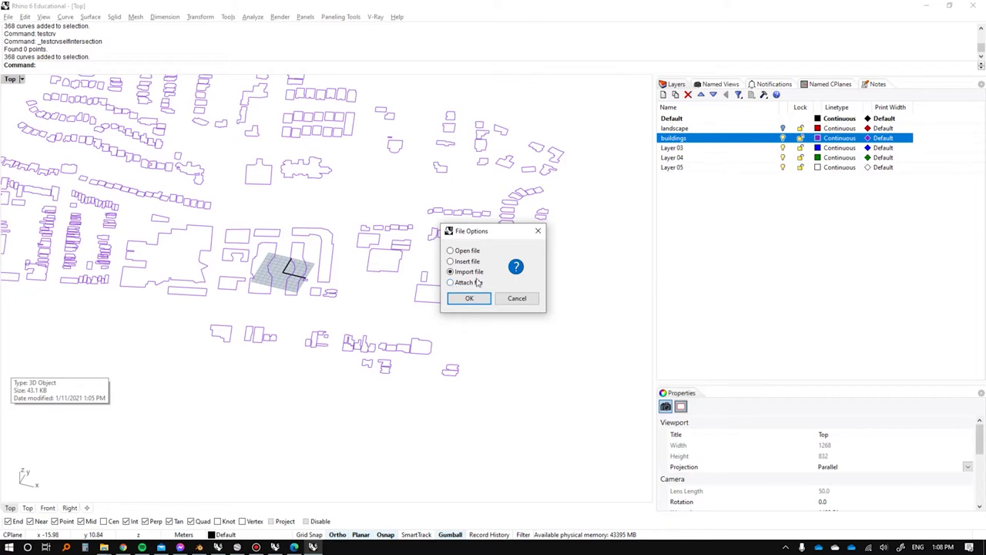
left_click(469, 299)
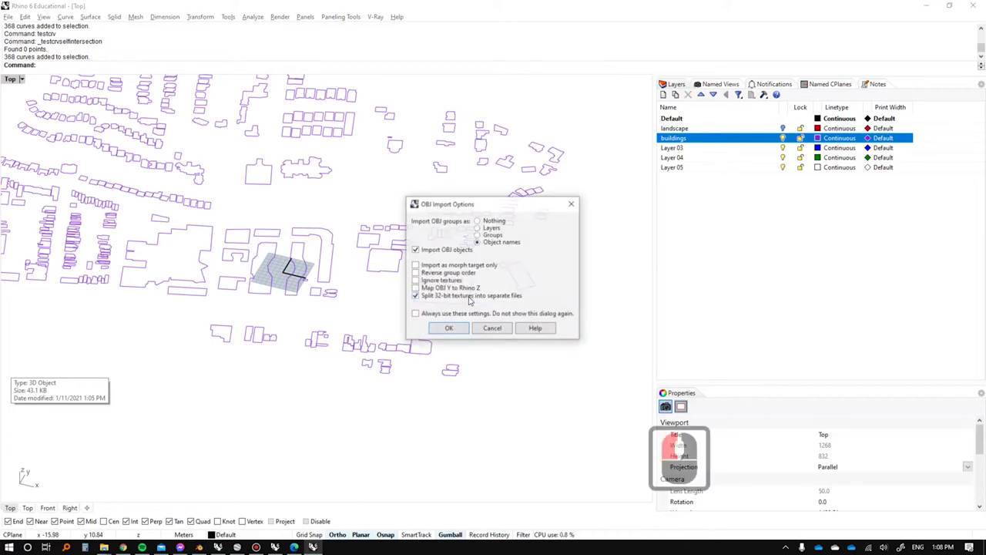
left_click(453, 329)
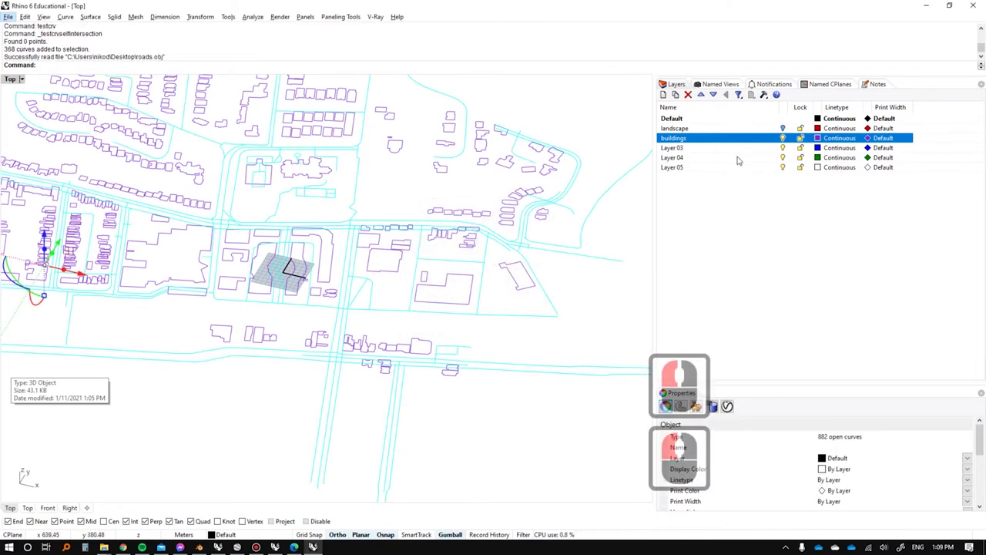
Rename Layer 03 as roads.
left_click(665, 147)
left_click(664, 148)
type("roads")
key("Return")
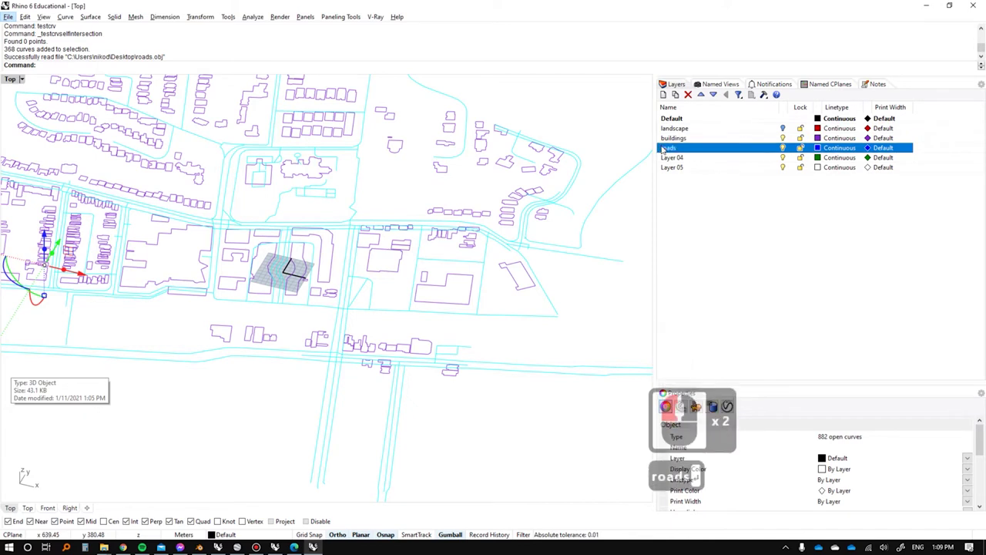
Join the imported road curves and move them onto the roads layer, leaving nothing selected.
key("Return")
right_click(663, 149)
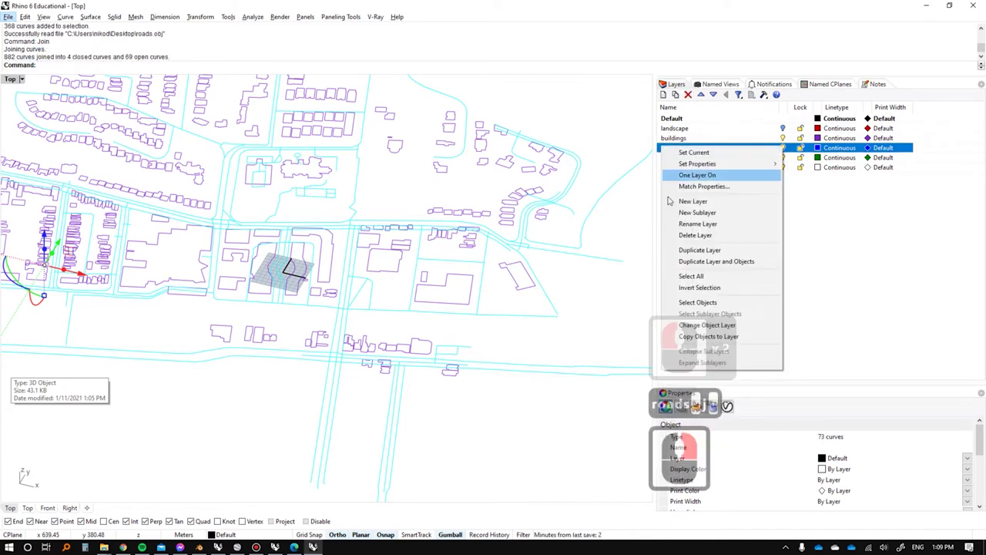
left_click(696, 322)
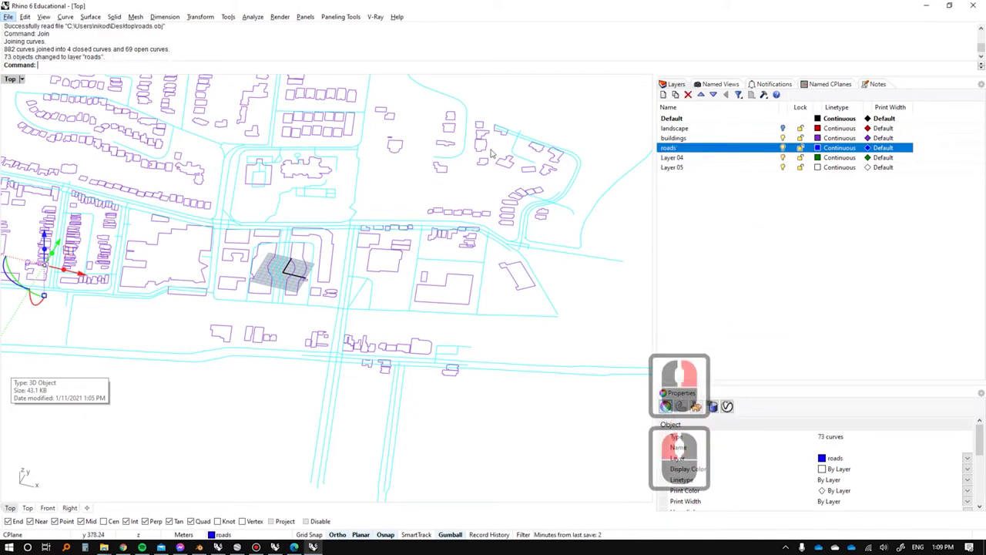
left_click(515, 102)
Import rail.obj from the desktop into the document with the default OBJ import options.
right_click_drag(479, 226, 308, 324)
key("super+d")
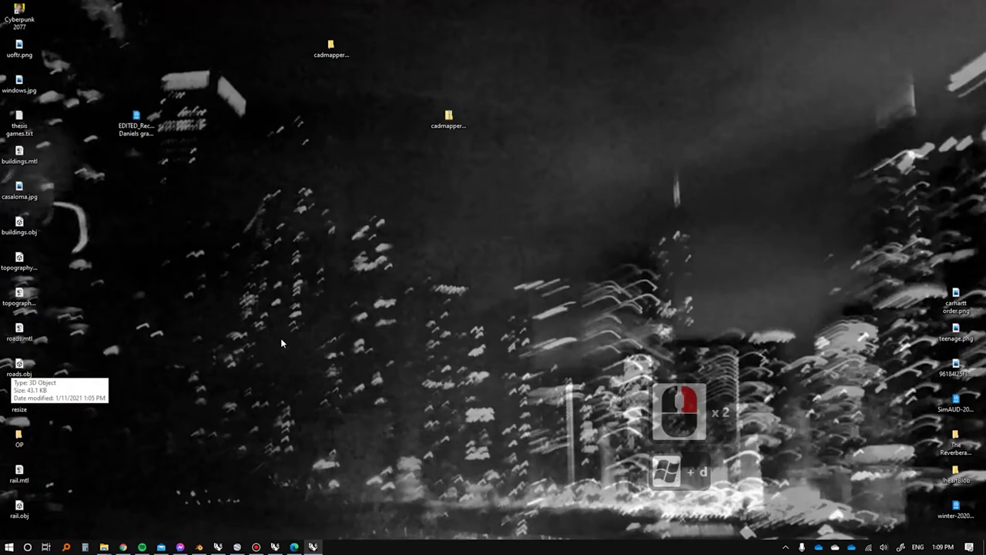
left_click(231, 348)
key("alt+Tab")
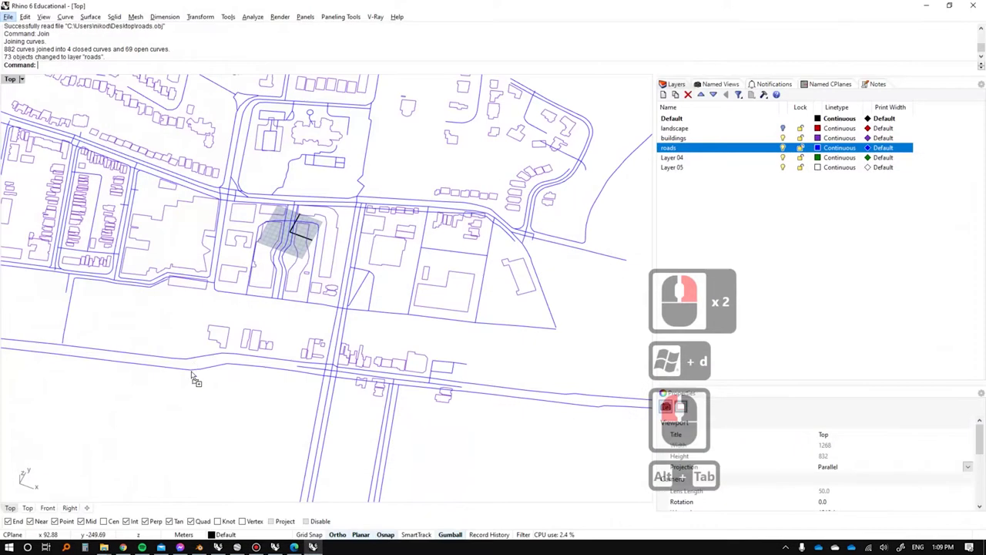
left_click_drag(187, 323, 187, 325)
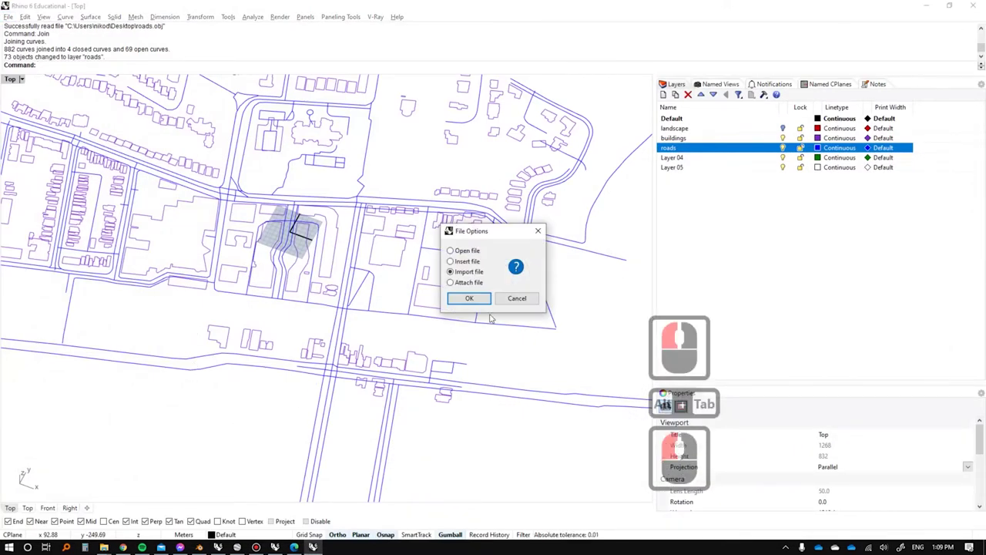
left_click(468, 300)
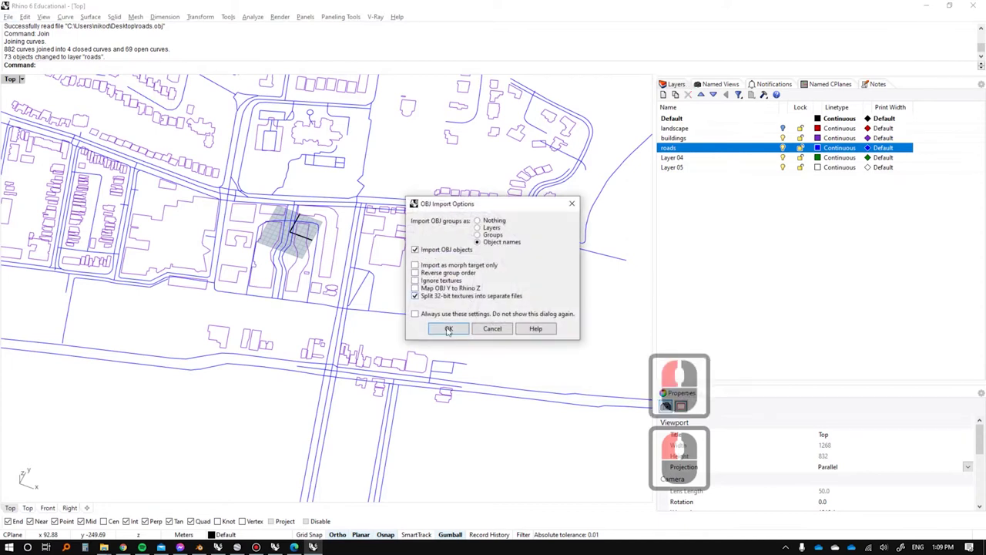
left_click(450, 333)
Lock the roads, buildings and landscape layers.
left_click(800, 147)
left_click(800, 138)
left_click(800, 128)
Rename Layer 04 as rail.
scroll(359, 266, "down", 4)
right_click_drag(360, 266, 368, 233)
left_click(672, 158)
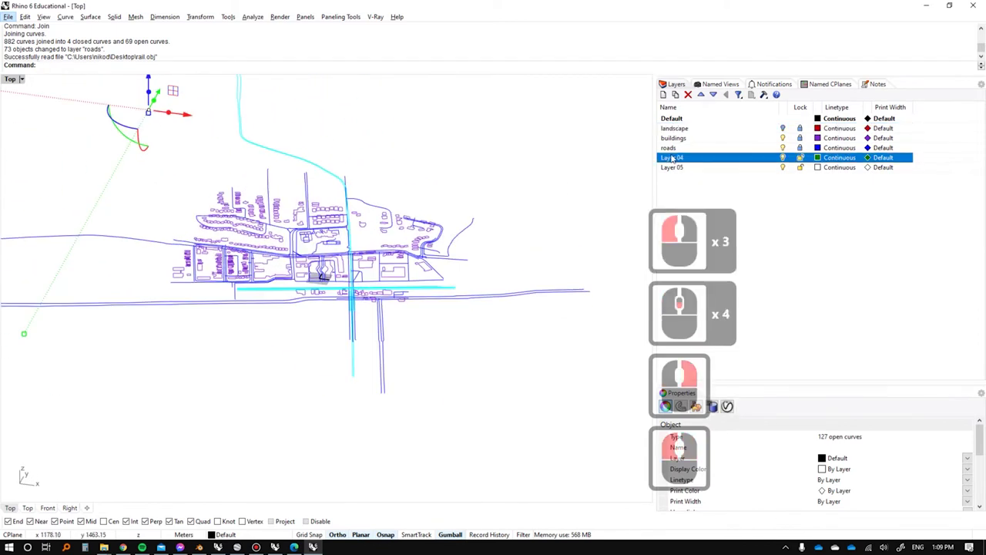
double_click(672, 158)
type("rail")
Move the selected rail curves onto the rail layer and lock that layer.
right_click(673, 158)
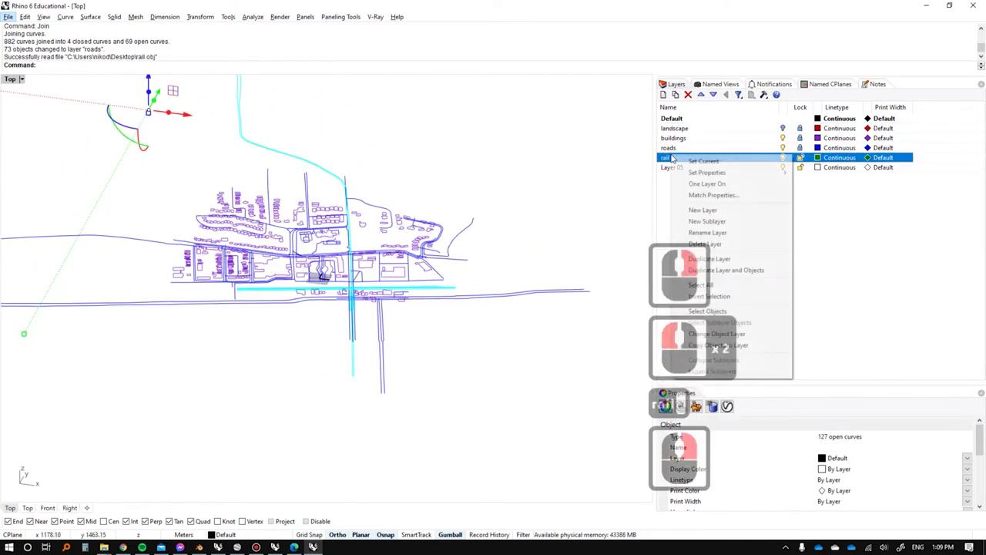
left_click(717, 333)
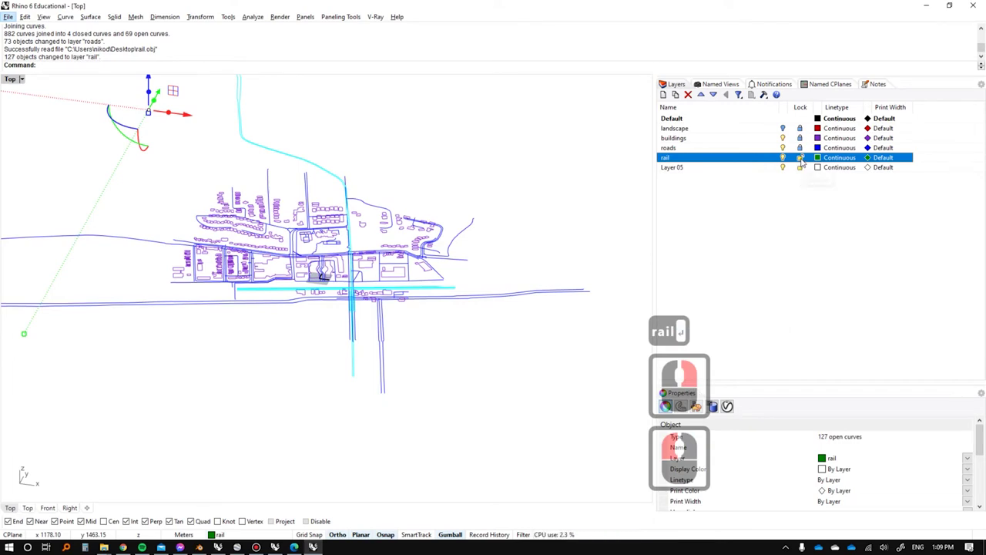
left_click(501, 211)
Show the landscape layer, toggling it off and on to compare the terrain with the road, rail and building curves.
scroll(323, 216, "up", 3)
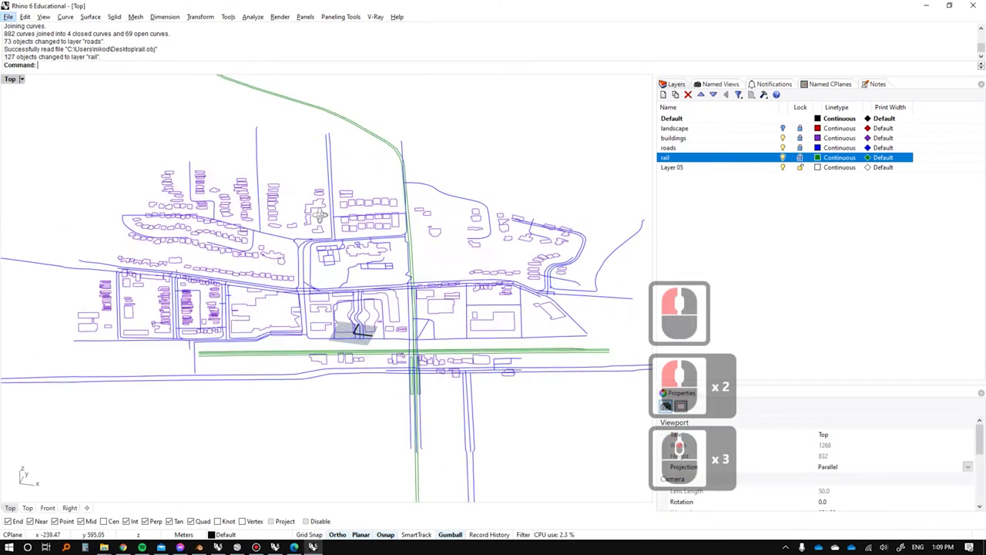
right_click_drag(324, 215, 302, 268)
left_click(783, 129)
scroll(422, 314, "up", 2)
scroll(423, 314, "up", 1)
right_click_drag(422, 315, 389, 287)
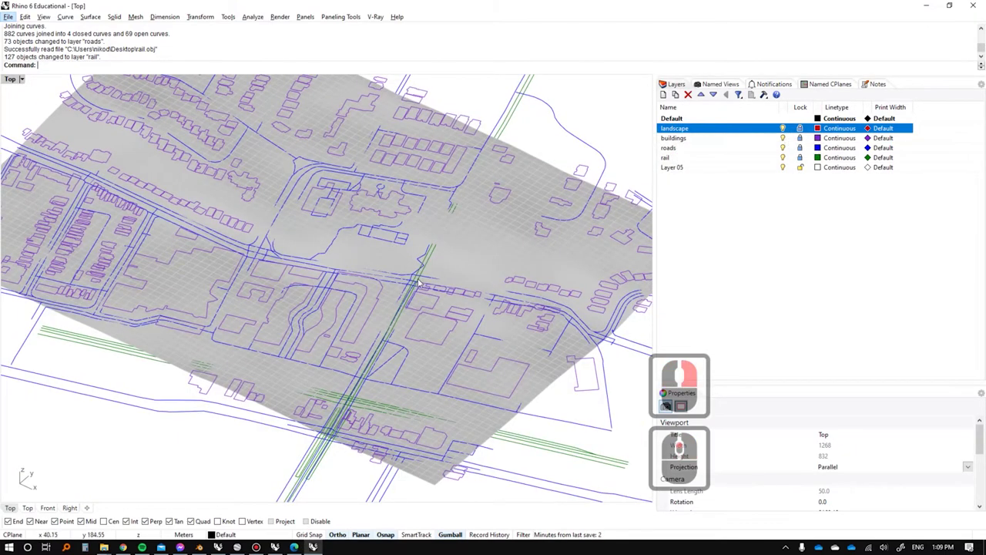
left_click(783, 129)
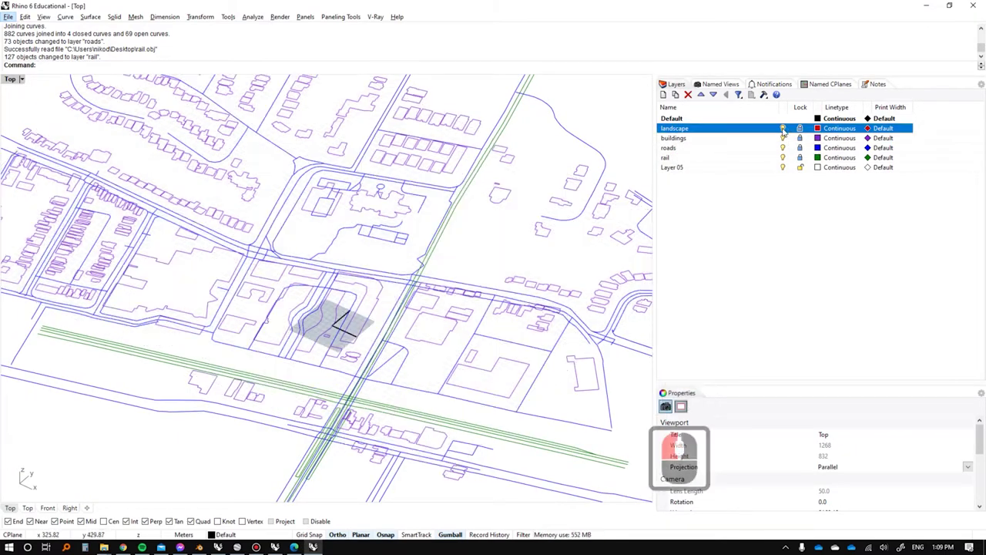
right_click_drag(414, 329, 768, 120)
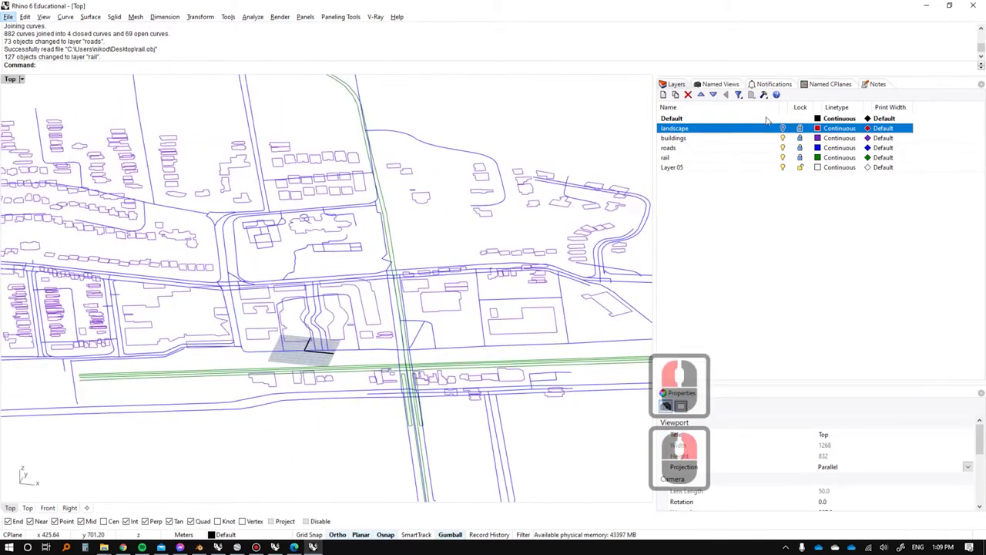
left_click(783, 129)
right_click_drag(416, 305, 258, 302)
Inspect the textured terrain in Rendered display and return to Shaded display to examine the curves along the surface.
key("ctrl+alt+r")
scroll(392, 229, "up", 3)
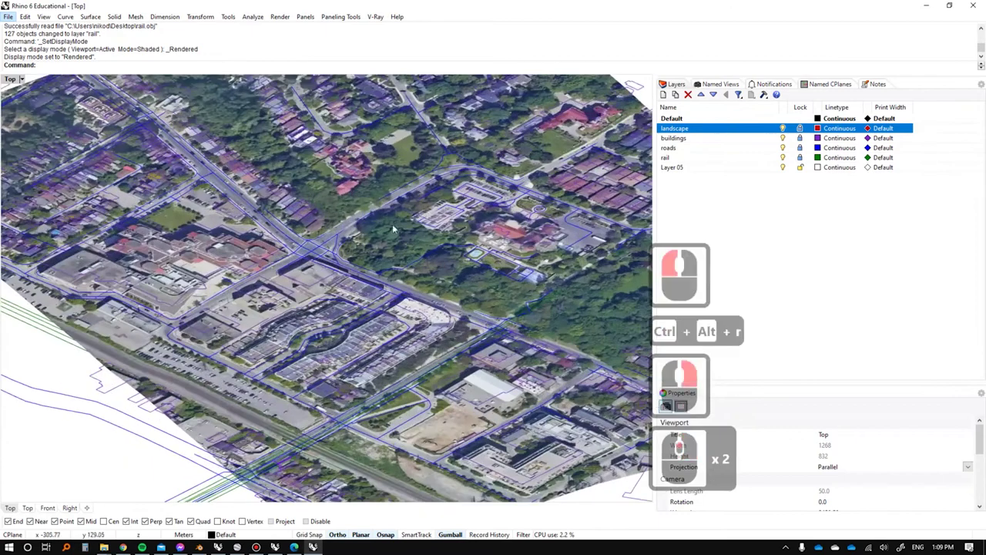
key("ctrl+alt+s")
scroll(420, 235, "up", 2)
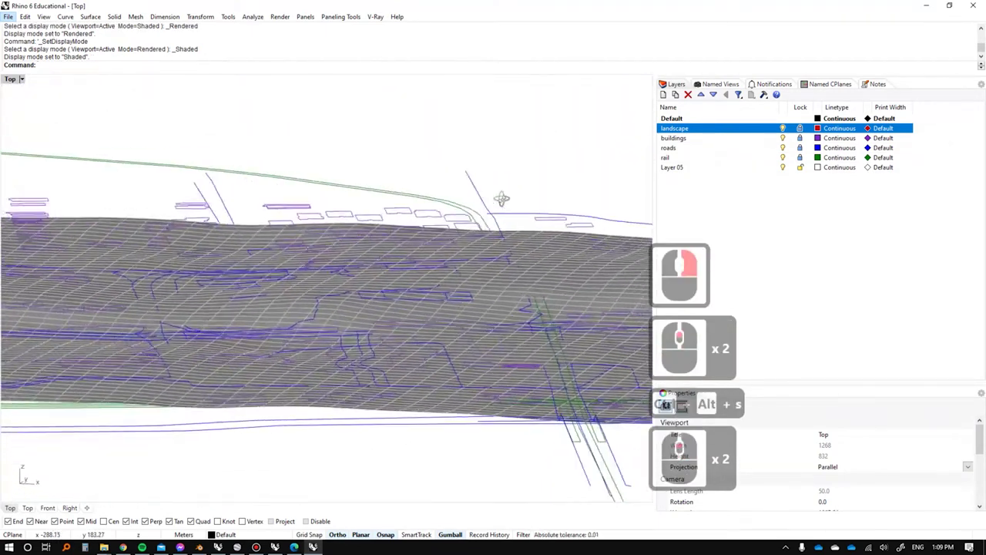
right_click_drag(502, 199, 618, 202)
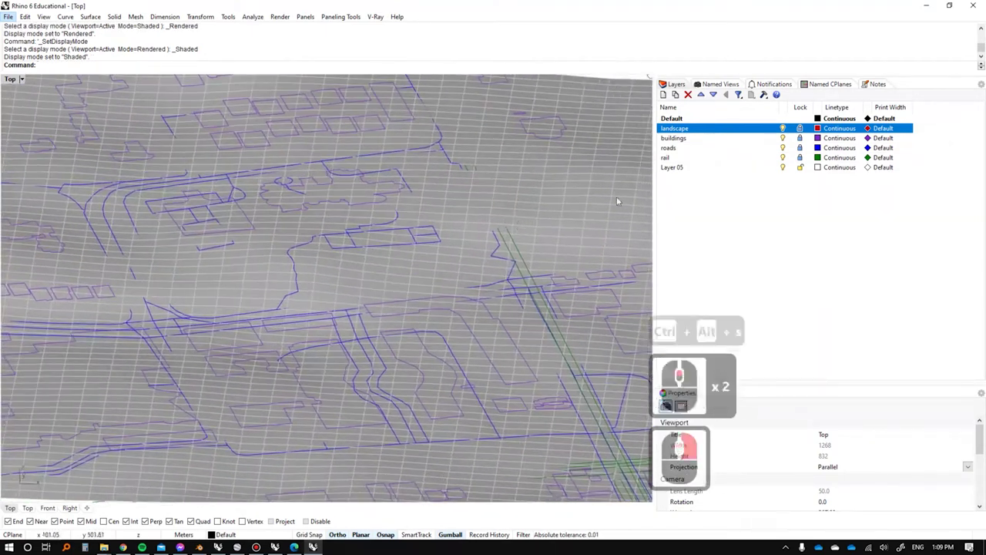
Hide the roads and rail layers and delete the unused Layer 05.
left_click(783, 148)
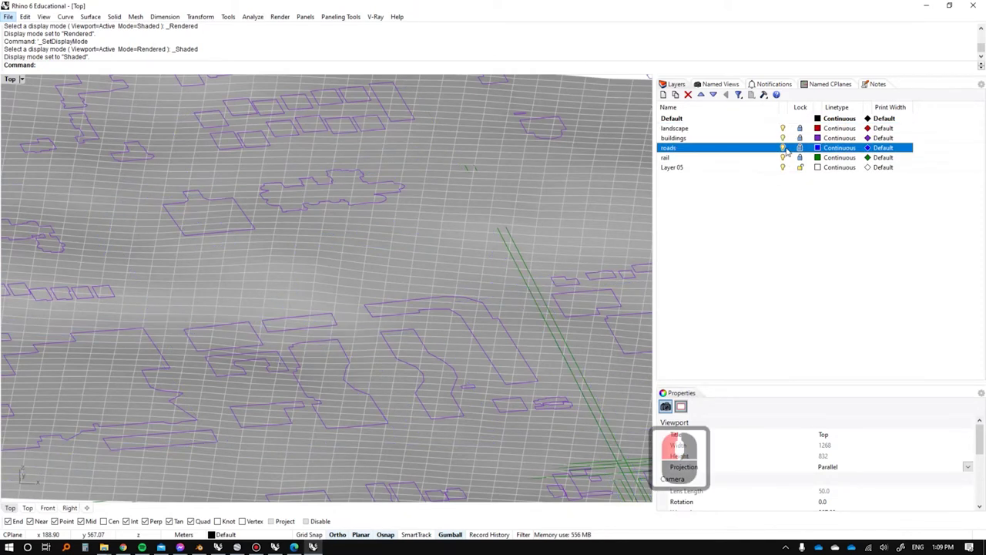
left_click(783, 158)
left_click(706, 168)
key("Delete")
Unlock the buildings layer and select all the building curves.
scroll(376, 213, "down", 6)
scroll(354, 222, "up", 3)
right_click_drag(355, 223, 394, 210)
scroll(393, 210, "down", 1)
left_click(394, 210)
scroll(394, 210, "down", 3)
left_click_drag(40, 149, 650, 403)
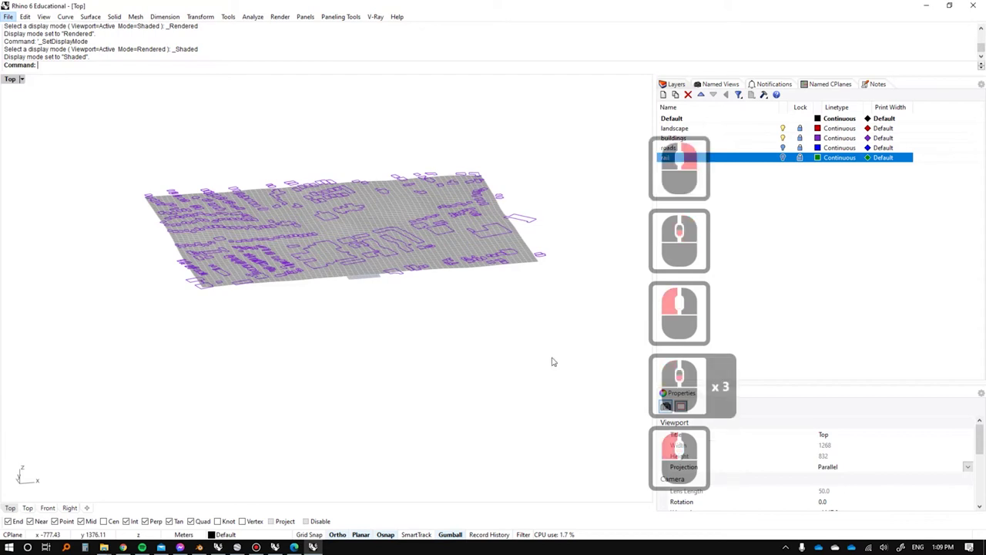
left_click(802, 138)
left_click_drag(516, 331, 508, 319)
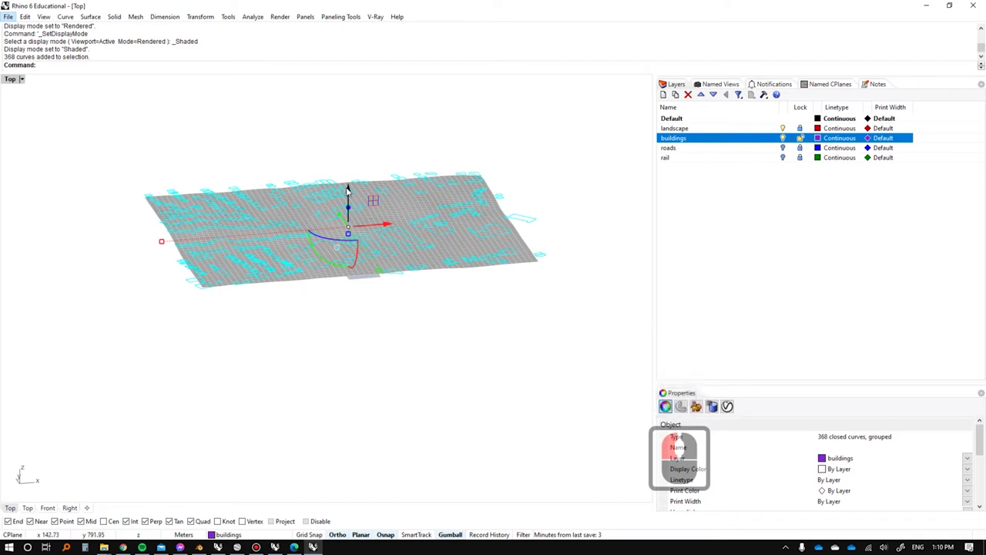
Try extruding the selected building curves downward about 15 m as open walls.
type("extrude")
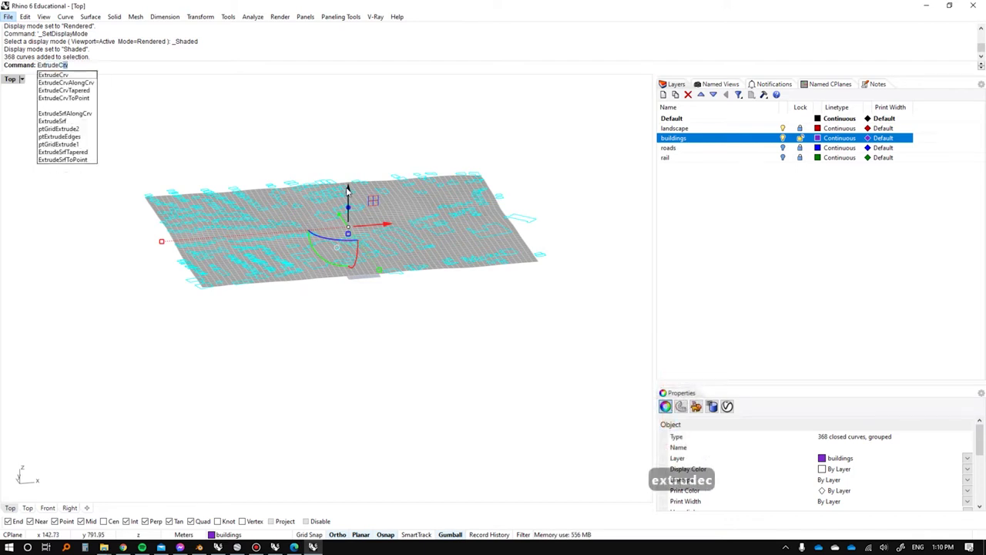
type("c")
key("Return")
scroll(325, 302, "up", 6)
right_click_drag(332, 215, 442, 215)
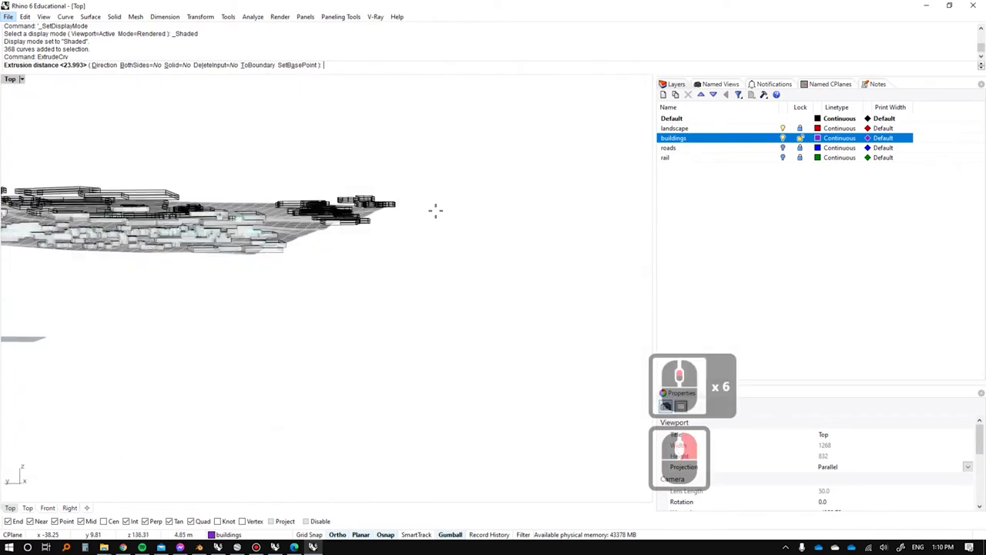
right_click(427, 235)
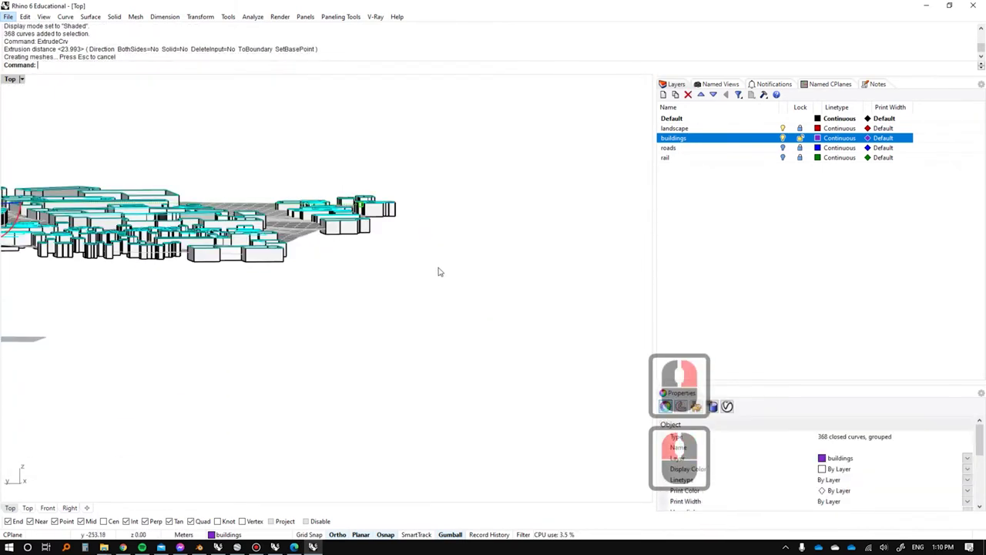
mouse_move(432, 251)
right_mouse_down()
mouse_move(296, 286)
mouse_move(209, 288)
right_mouse_up()
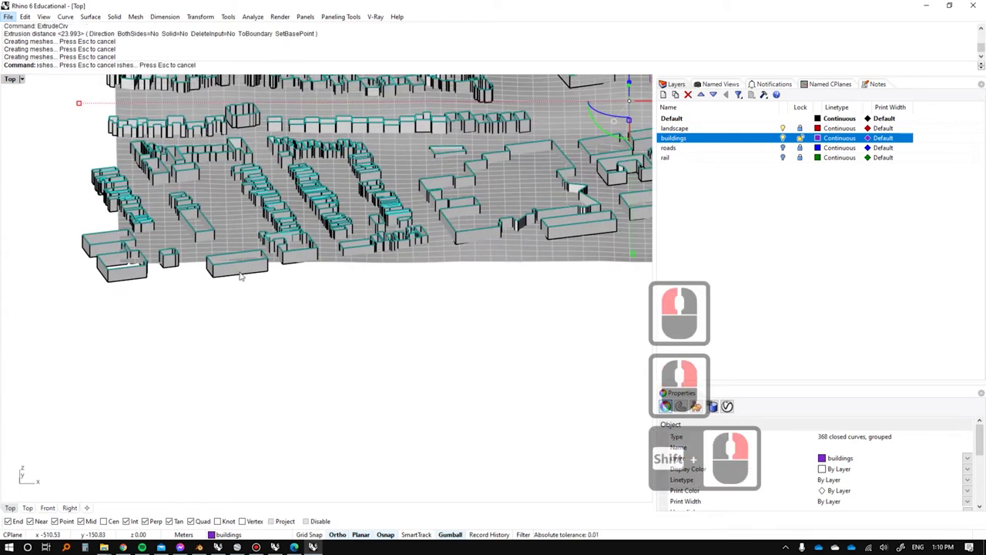
Inspect where the extruded building walls meet the terrain and undo the extrusion.
scroll(331, 232, "down", 5)
mouse_move(353, 222)
right_mouse_down()
mouse_move(335, 262)
mouse_move(424, 189)
mouse_move(501, 255)
right_mouse_up()
right_click_drag(366, 296, 416, 307, "shift")
scroll(417, 307, "up", 7)
scroll(274, 289, "up", 4)
mouse_move(273, 293)
right_mouse_down("shift")
mouse_move(344, 286)
mouse_move(339, 258)
mouse_move(358, 239)
mouse_move(385, 259)
mouse_move(330, 275)
mouse_move(202, 271)
mouse_move(286, 224)
right_mouse_up("shift")
scroll(344, 286, "down", 3)
scroll(330, 275, "down", 6)
scroll(202, 272, "down", 3)
scroll(284, 222, "up", 3)
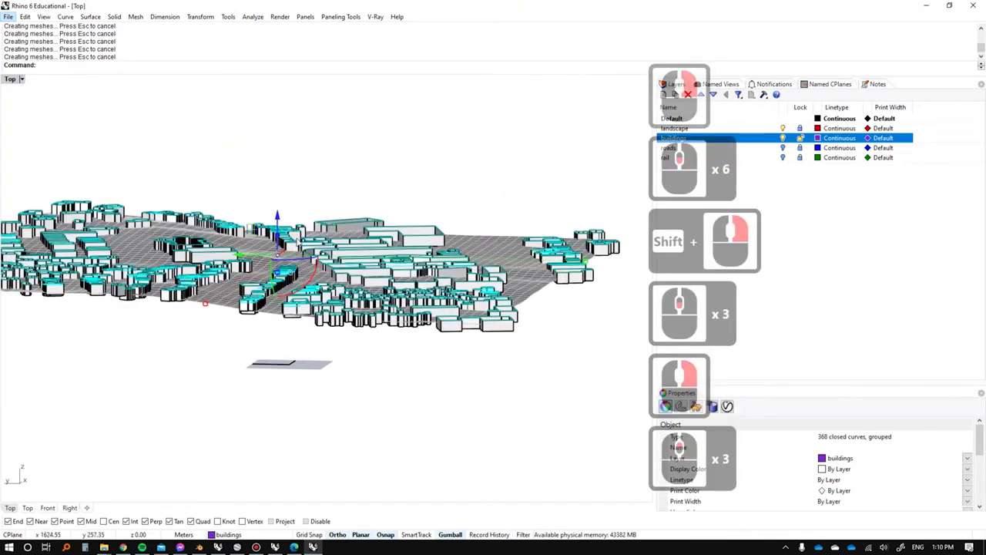
key("ctrl+z")
Extrude the building curves straight down about 100 m, well through the terrain.
type("e")
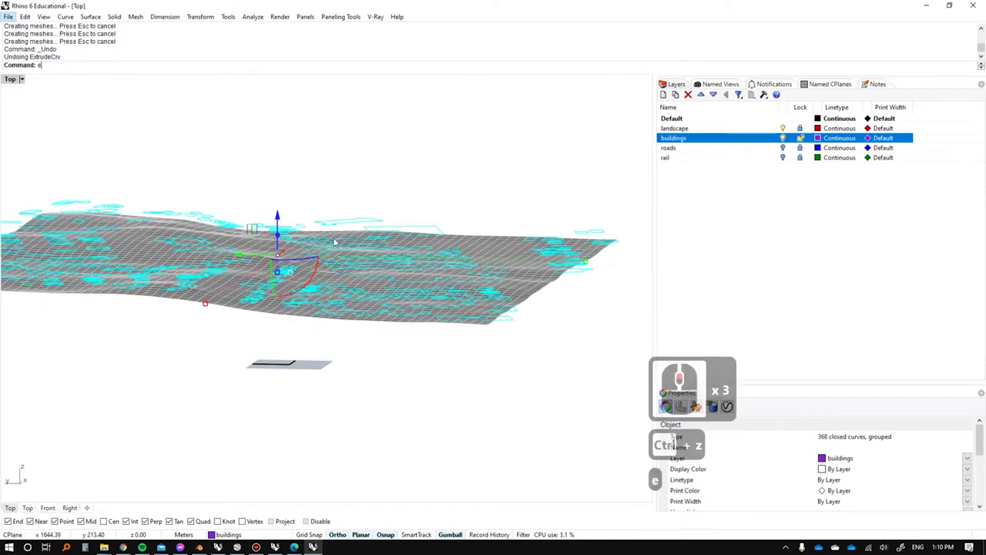
type("c")
key("Return")
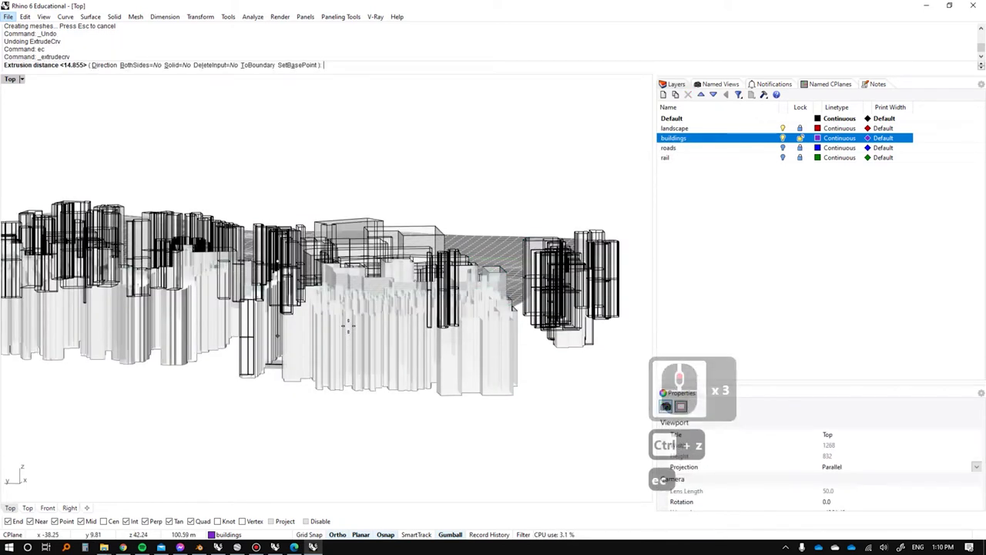
left_click(348, 324)
right_click_drag(348, 325, 383, 315)
scroll(293, 363, "down", 4)
Select all the building extrusions and cap their open ends, leaving nothing selected.
left_click(493, 368)
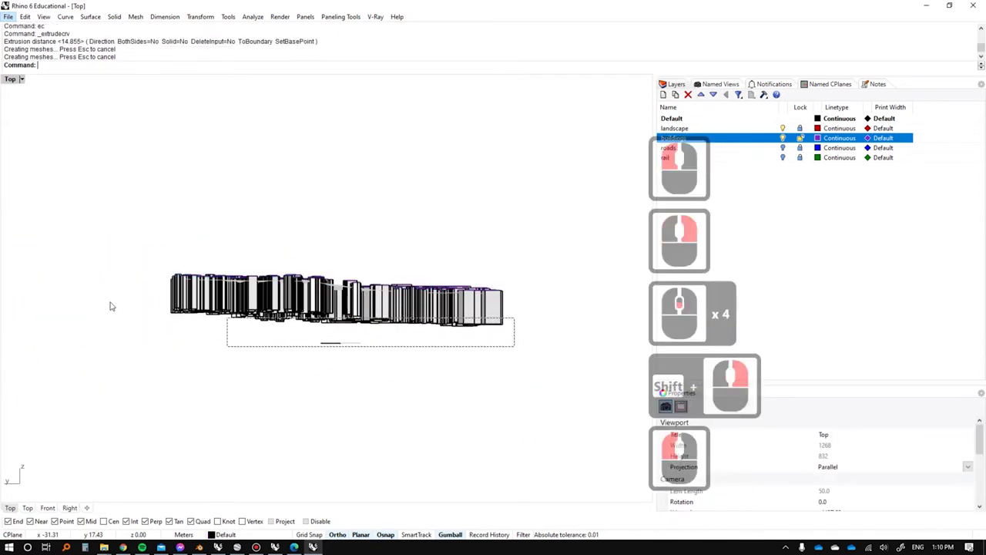
left_click_drag(92, 300, 94, 301)
scroll(355, 272, "up", 3)
right_click_drag(443, 251, 328, 312)
scroll(356, 272, "down", 3)
type("ca")
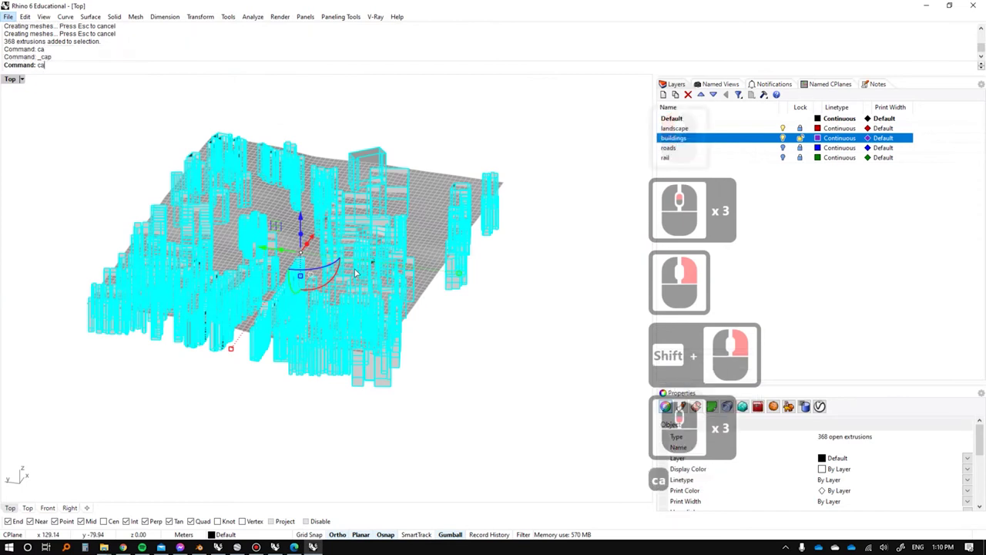
key("Return")
left_click(468, 300)
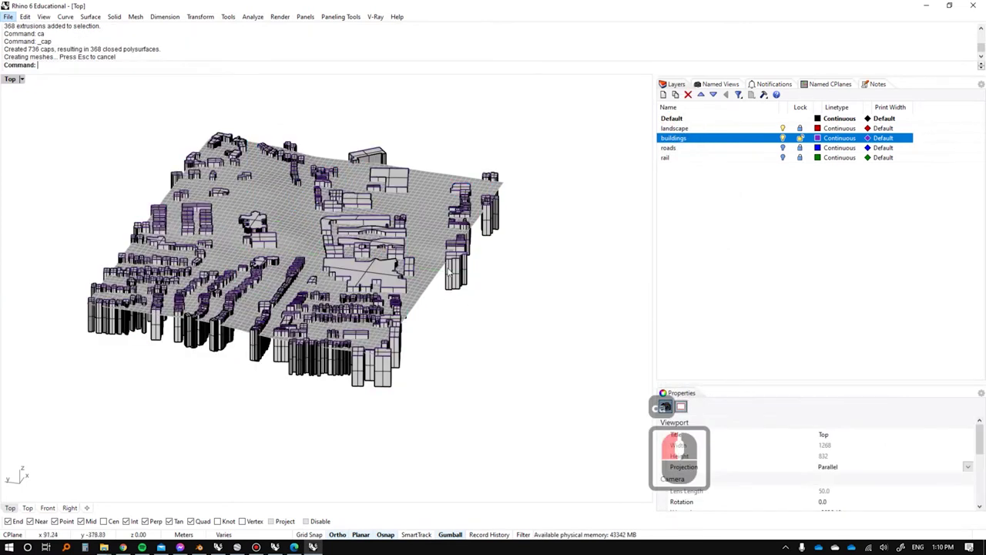
Hide the buildings layer and examine the capped building solids over the aerial image in Rendered display.
scroll(444, 268, "up", 3)
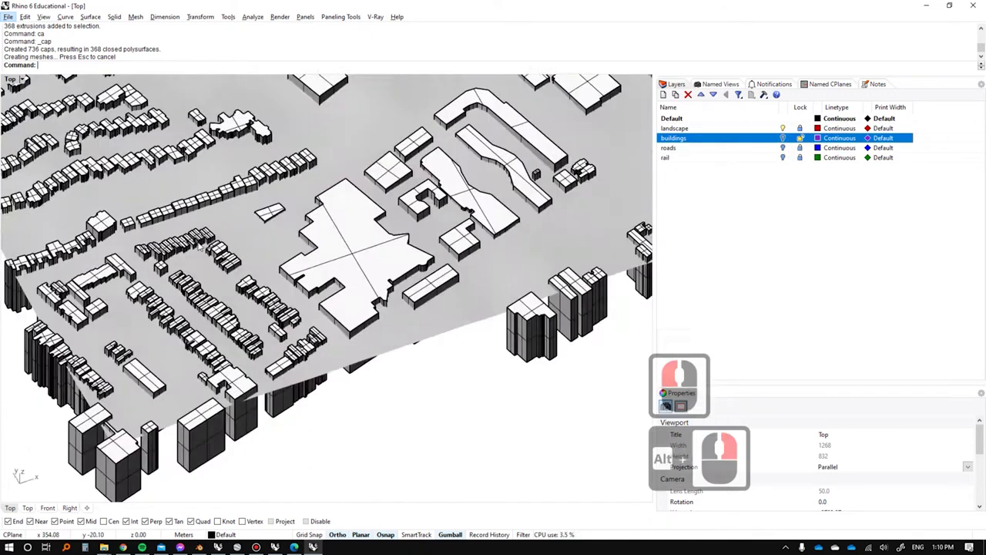
key("ctrl+alt+r")
scroll(308, 293, "down", 3)
right_click_drag(308, 293, 300, 358, "shift")
scroll(309, 320, "up", 4)
right_click_drag(265, 294, 395, 443, "shift")
scroll(304, 366, "up", 4)
mouse_move(305, 365)
right_mouse_down()
mouse_move(319, 300)
mouse_move(349, 298)
mouse_move(352, 368)
right_mouse_up()
scroll(352, 368, "down", 4)
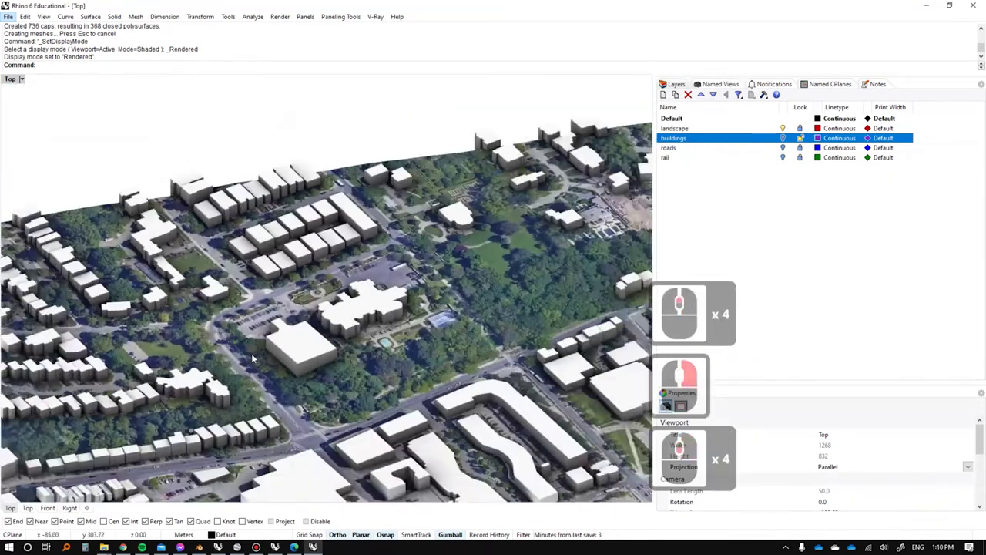
Return to Shaded display and pick individual building solids near the castle to check their extent below the terrain.
key("ctrl+alt+s")
left_click(352, 366)
left_click(290, 402)
key("Escape")
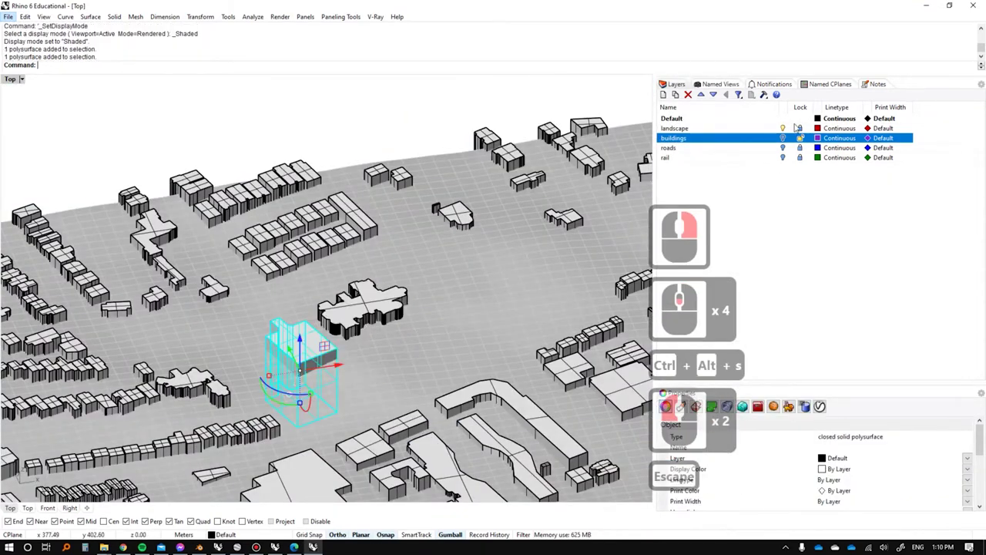
Unlock the landscape layer and add a sublayer named contours beneath it as the current layer.
left_click(800, 130)
left_click(663, 94)
type("co")
key("BackSpace")
type("ontoiu")
key("BackSpace")
key("BackSpace")
type("urs")
key("Return")
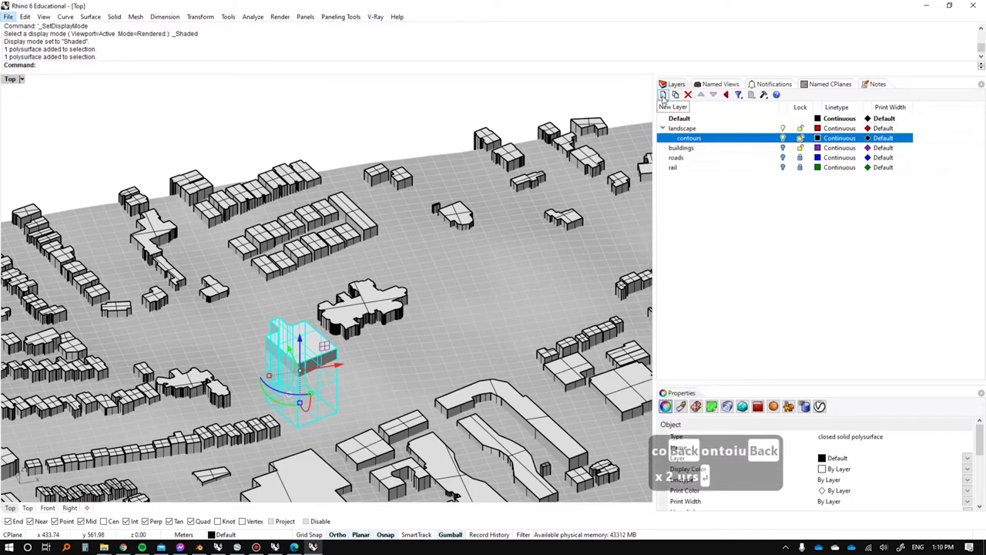
left_click(765, 140)
Create a bounding box around the terrain mesh.
left_click(464, 279)
scroll(465, 279, "down", 6)
right_click_drag(465, 279, 472, 299)
scroll(471, 299, "up", 2)
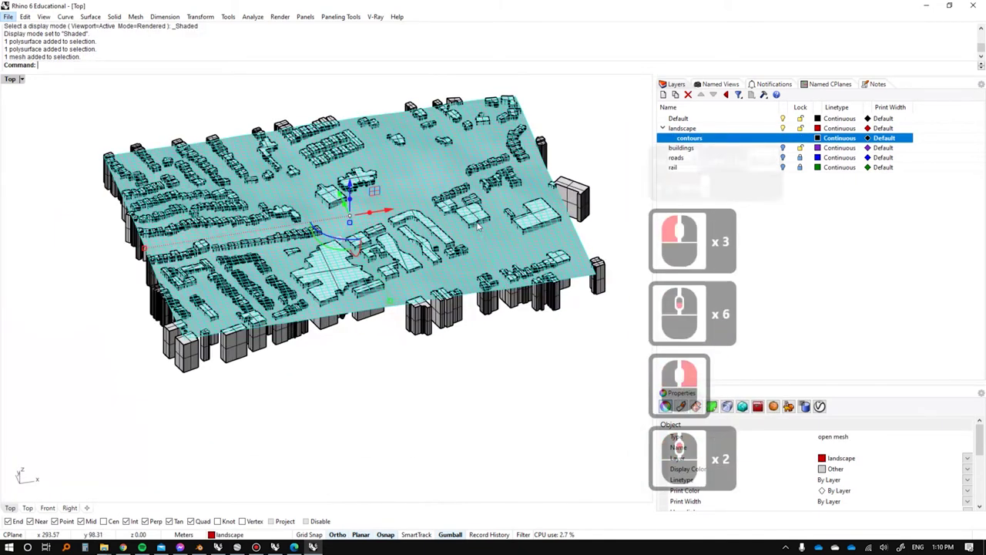
type("b")
key("Return")
right_click_drag(513, 260, 430, 251, "shift")
Contour the terrain mesh vertically from the bounding box's lower corner to its upper corner, with 1 m between contours.
type("cou")
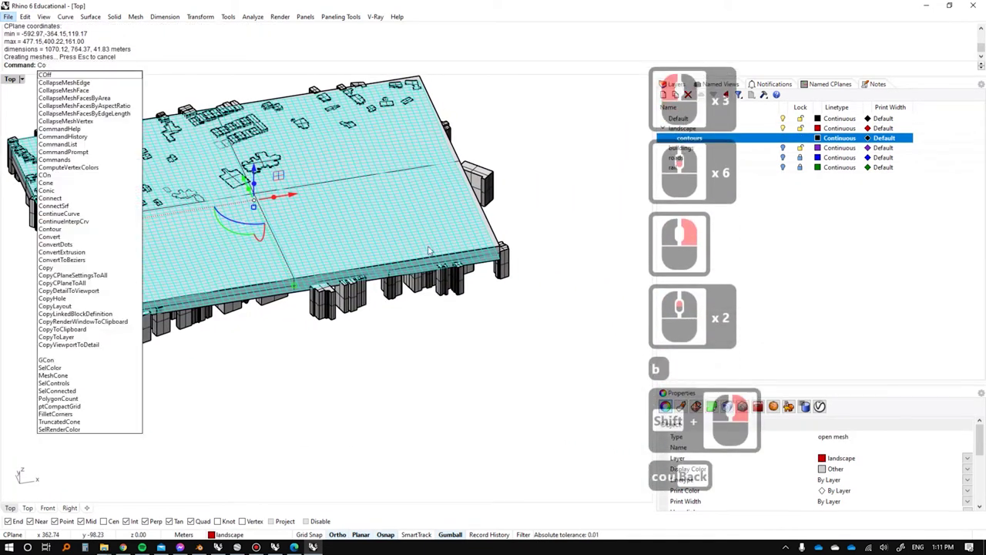
key("BackSpace")
type("ntou")
key("Return")
scroll(426, 245, "up", 14)
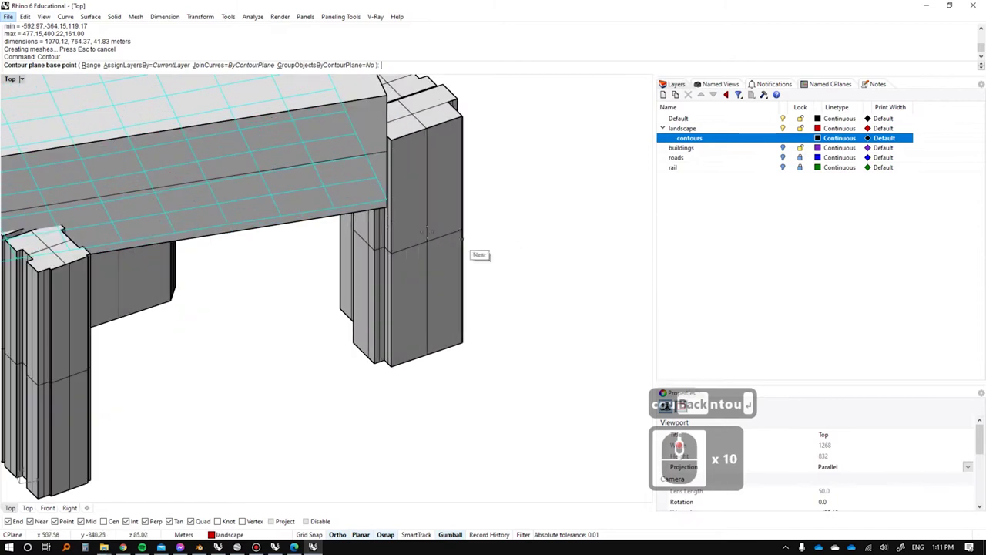
left_click(389, 187)
scroll(389, 181, "down", 7)
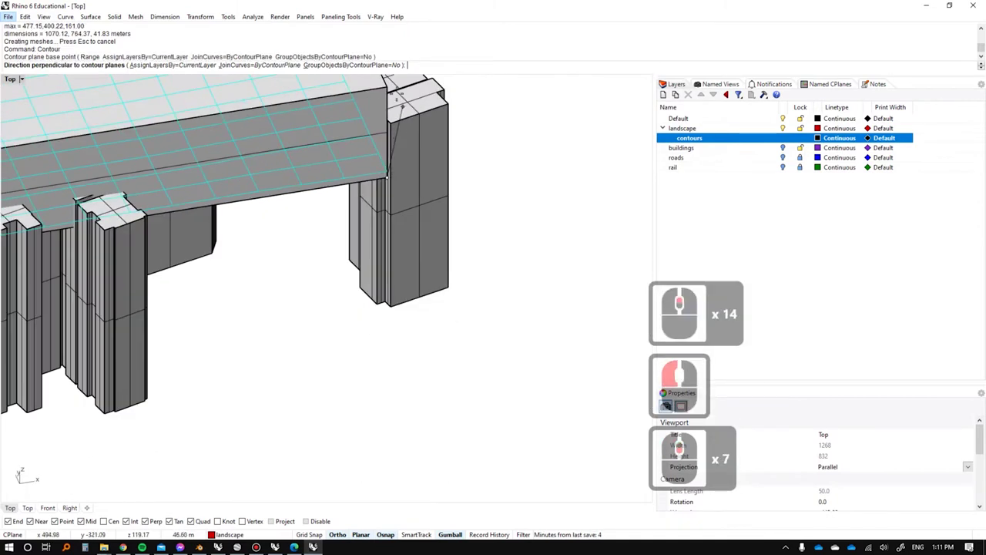
left_click(389, 93)
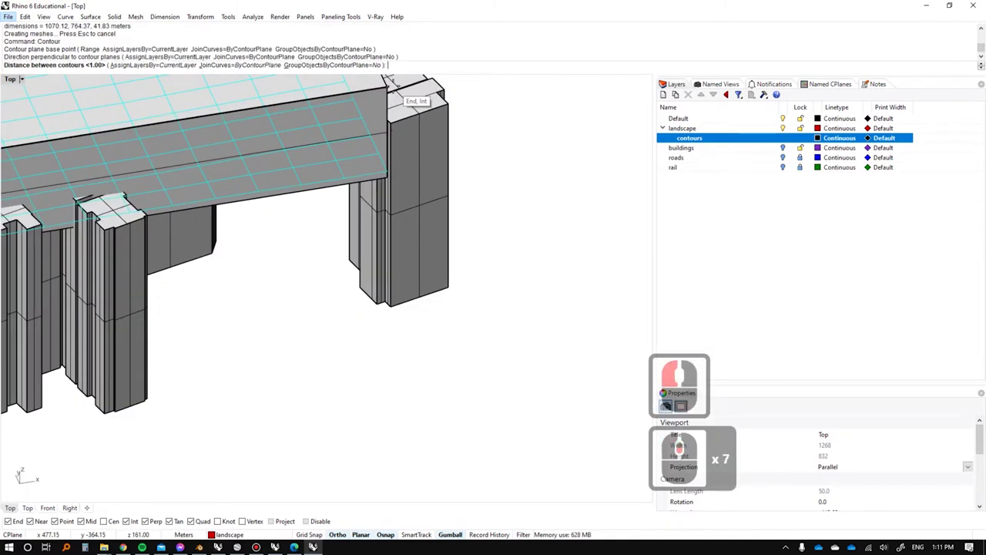
type("1m")
key("Return")
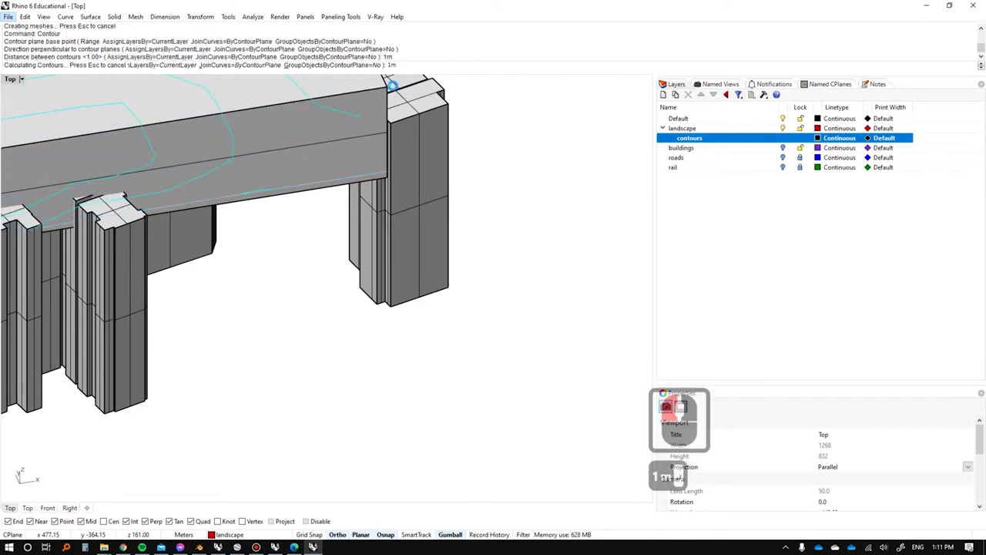
Delete the bounding box around the terrain.
scroll(256, 231, "down", 13)
right_click_drag(314, 266, 499, 304, "shift")
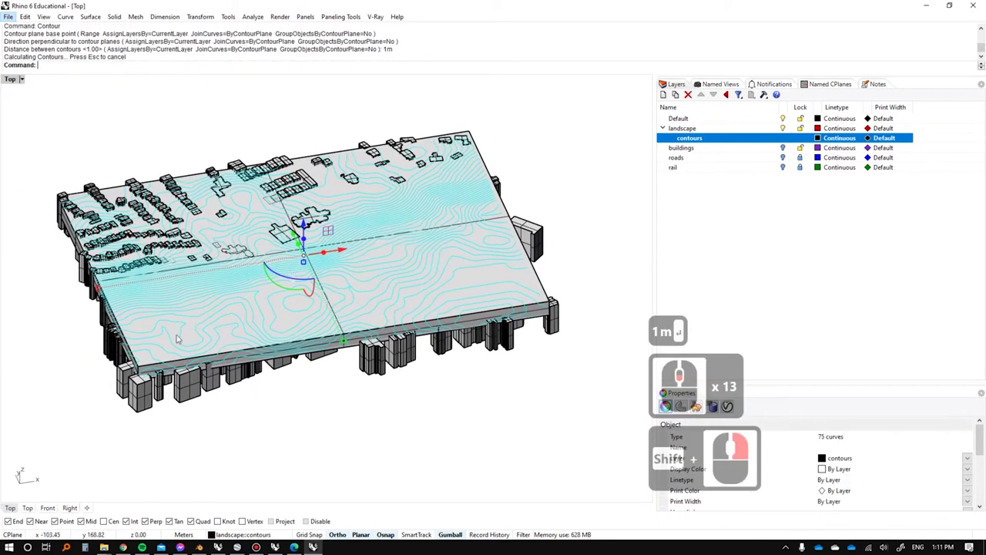
scroll(214, 325, "up", 2)
left_click(214, 325)
left_click(213, 324)
key("Delete")
Examine the terrain contours among the buildings in Rendered display and in Arctic display.
key("ctrl+alt+r")
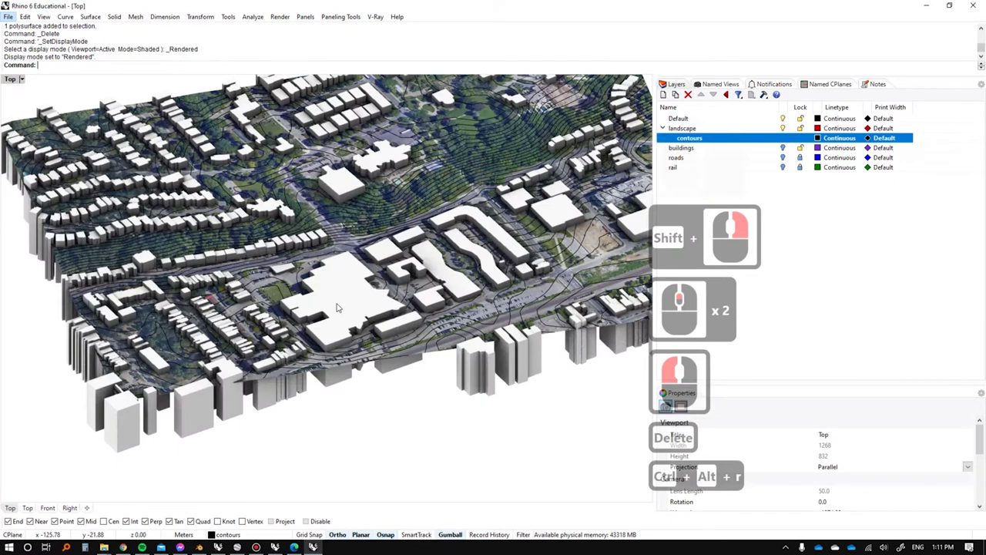
key("ctrl+alt+t")
right_click_drag(349, 282, 383, 310, "shift")
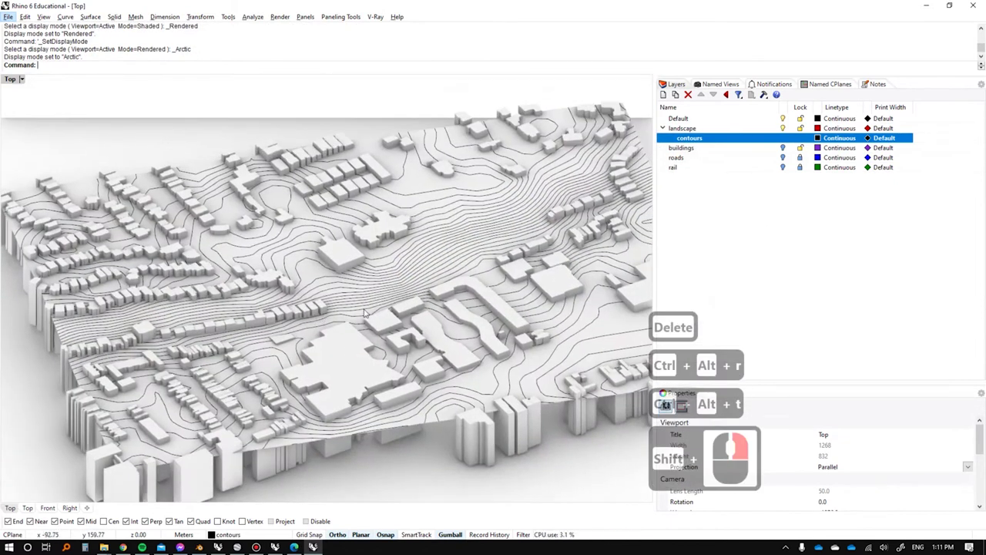
Return to Rendered display and set the contours layer colour to White.
key("ctrl+alt+r")
left_click(817, 138)
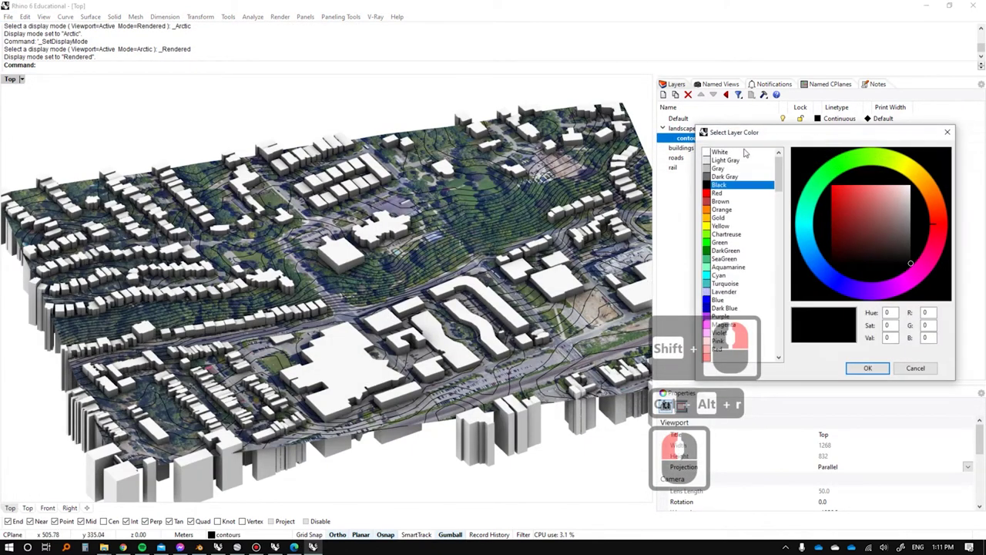
double_click(722, 153)
key("Escape")
Examine the contours over the aerial image near the castle and from above, picking a contour and the terrain mesh.
scroll(308, 254, "up", 4)
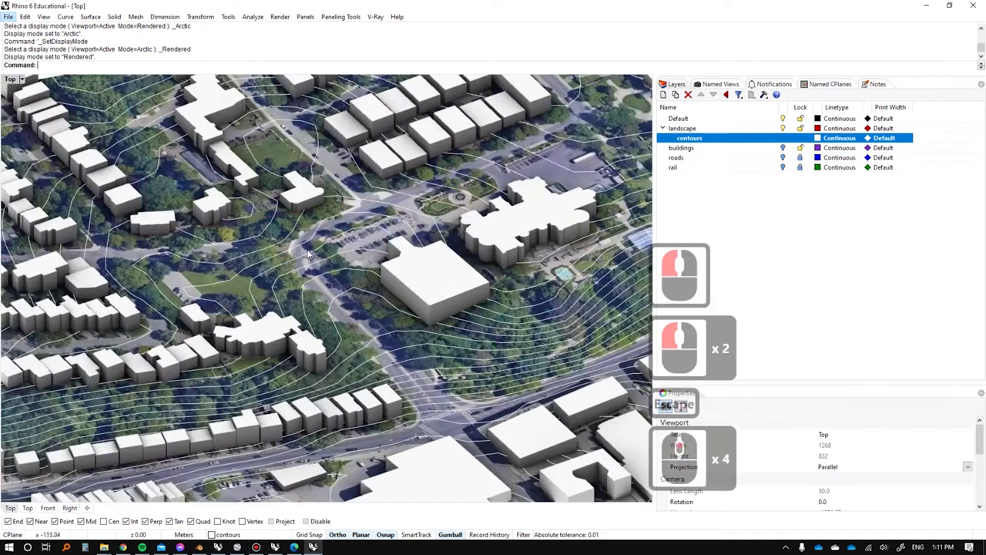
left_click(308, 252)
key("Escape")
scroll(323, 248, "up", 2)
left_click(370, 243)
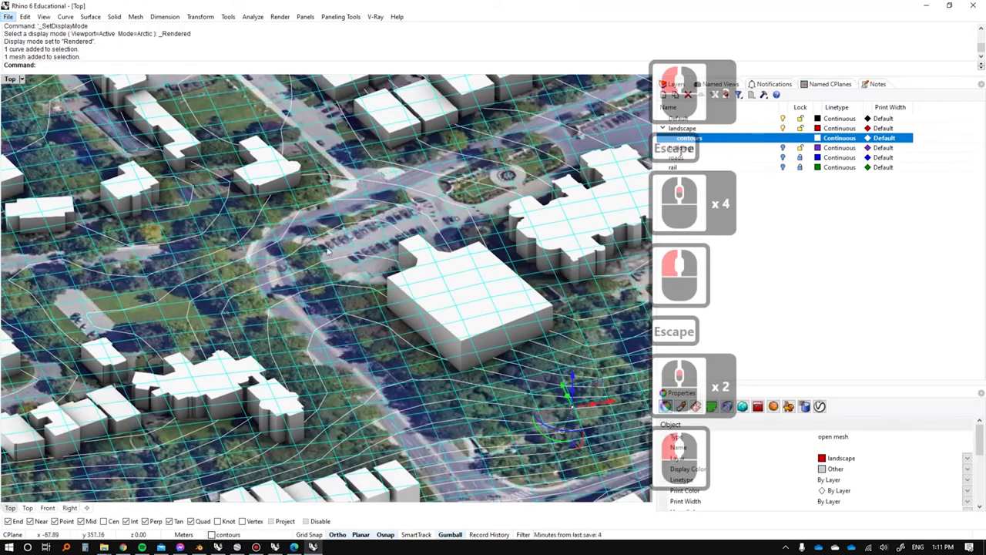
scroll(349, 254, "down", 6)
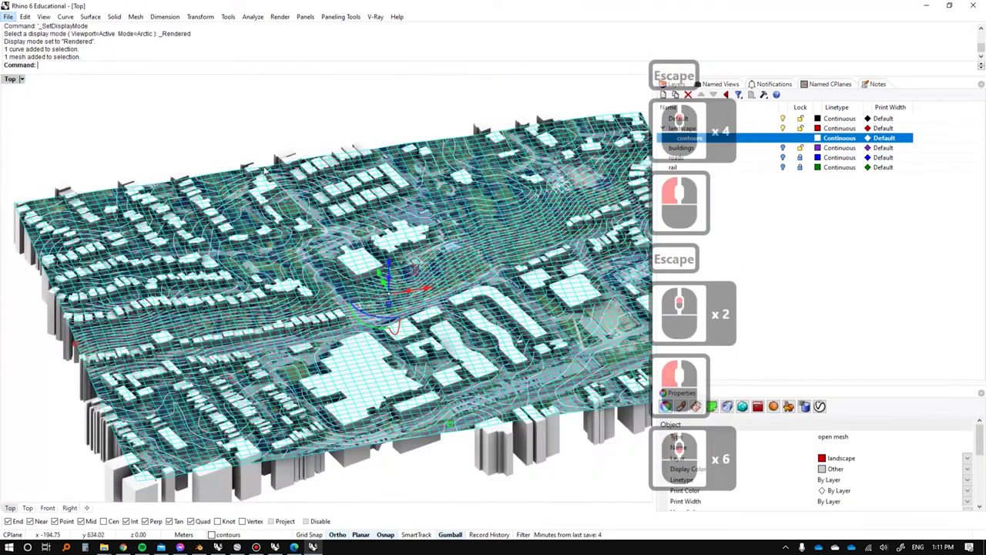
left_click(334, 143)
right_click_drag(334, 145, 270, 262)
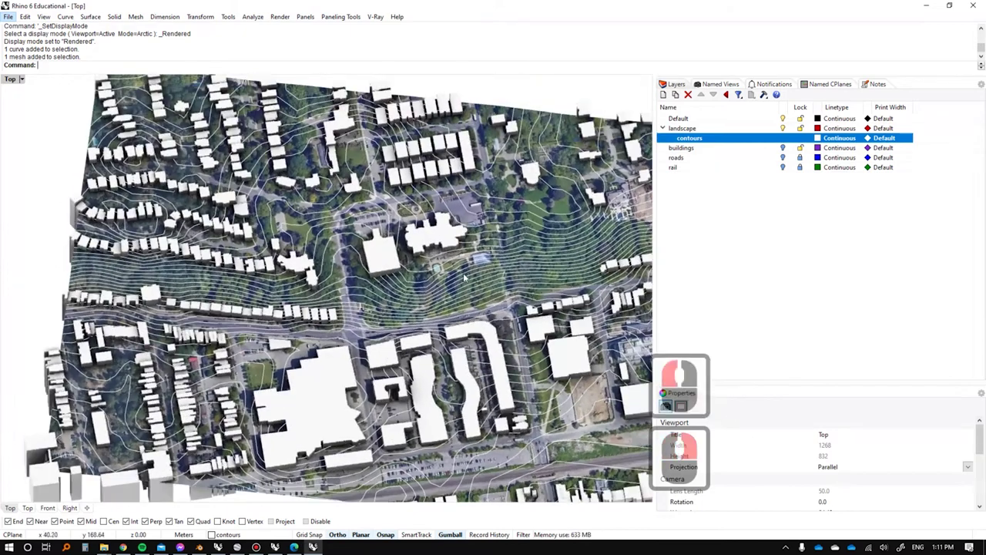
scroll(466, 277, "up", 2)
right_click_drag(301, 179, 340, 207, "ctrl+shift")
Check the model in the 00ArcticToon display mode and return to Rendered display.
key("ctrl+alt+q")
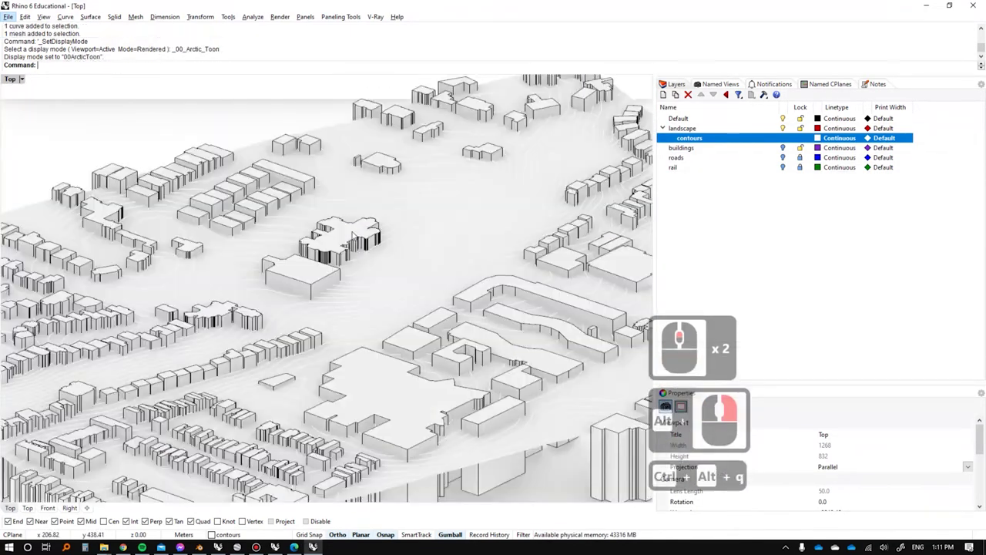
scroll(392, 223, "down", 3)
right_click_drag(427, 251, 444, 224)
key("ctrl+alt+r")
scroll(443, 223, "up", 3)
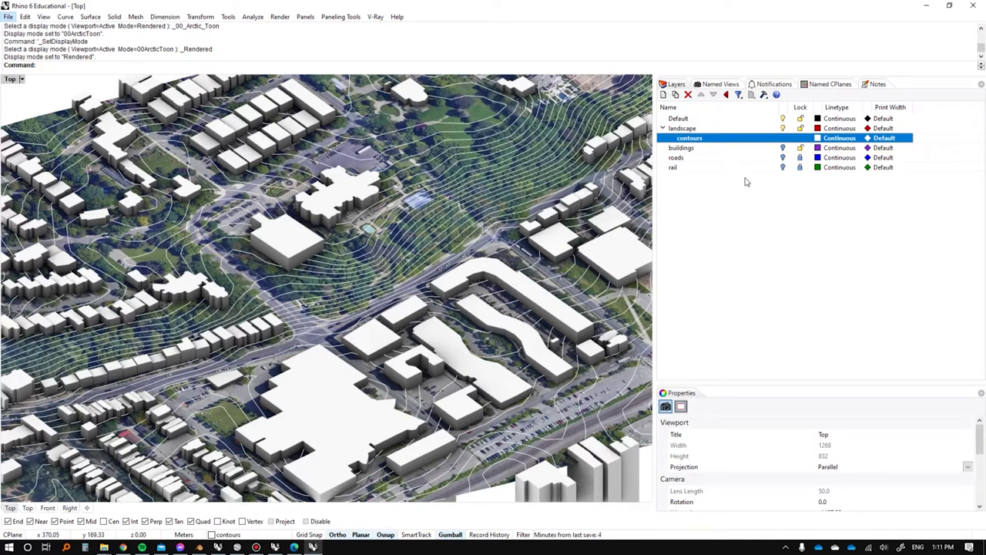
Turn on the roads and rail layers and inspect their lines against the terrain from above.
left_click(783, 158)
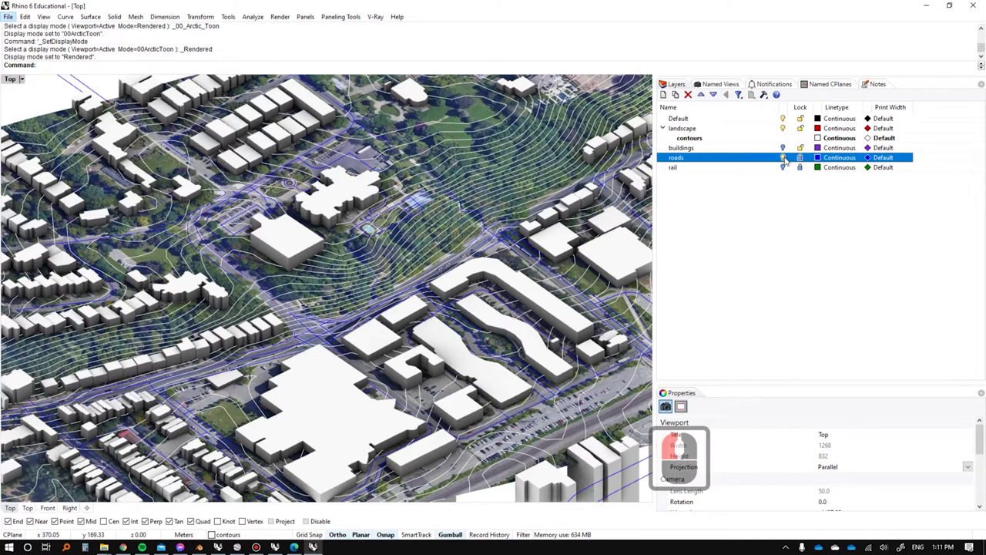
left_click(783, 168)
scroll(327, 231, "down", 7)
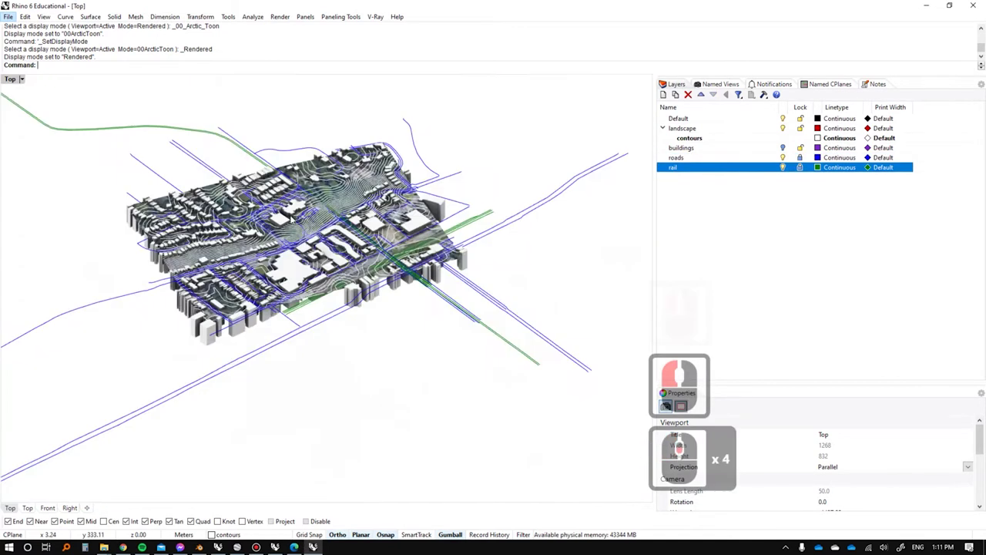
right_click_drag(345, 247, 349, 262)
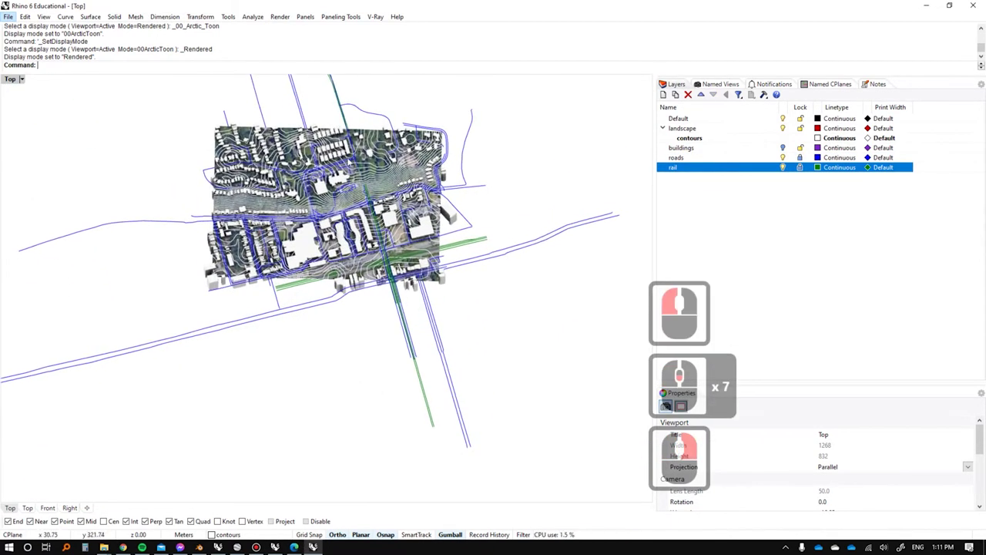
scroll(347, 185, "up", 2)
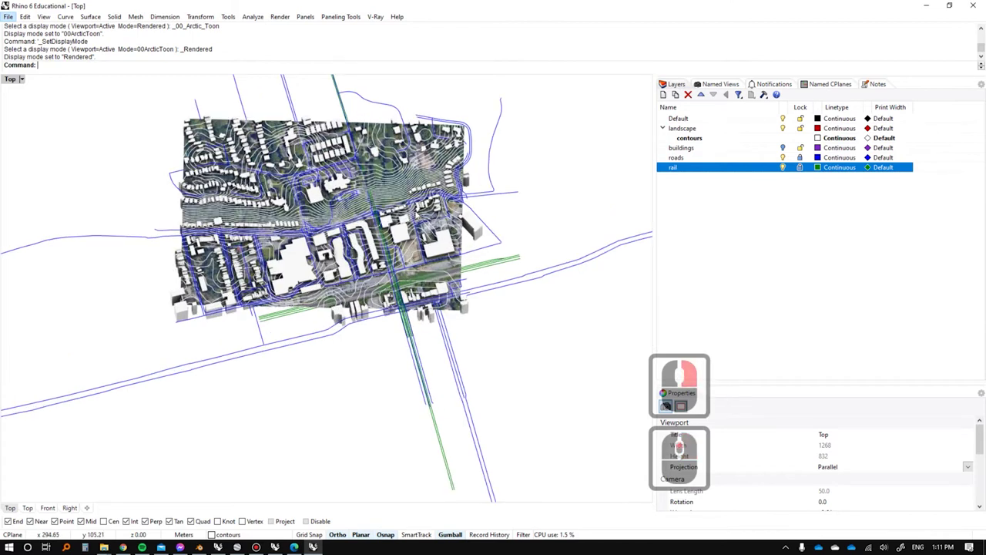
scroll(313, 211, "up", 6)
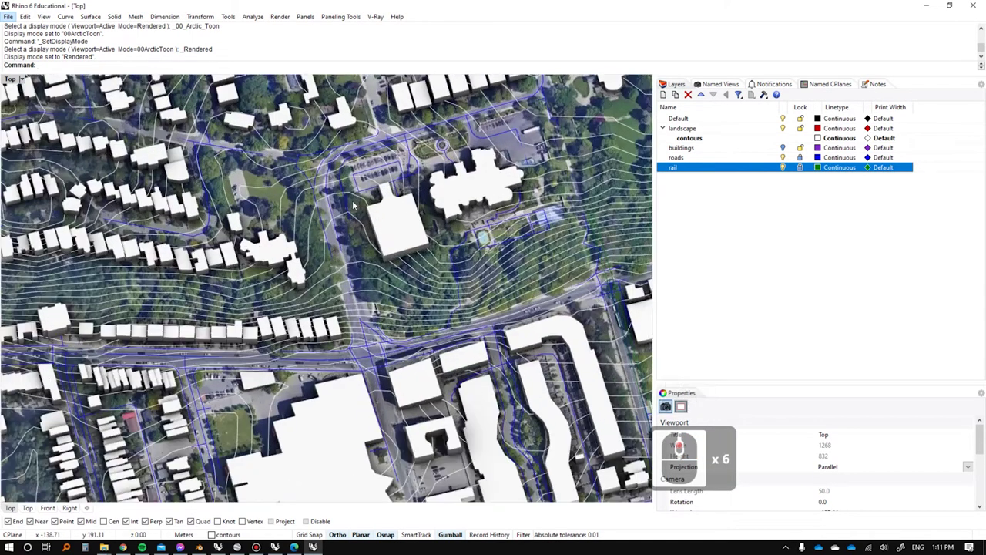
left_click(344, 198)
key("Escape")
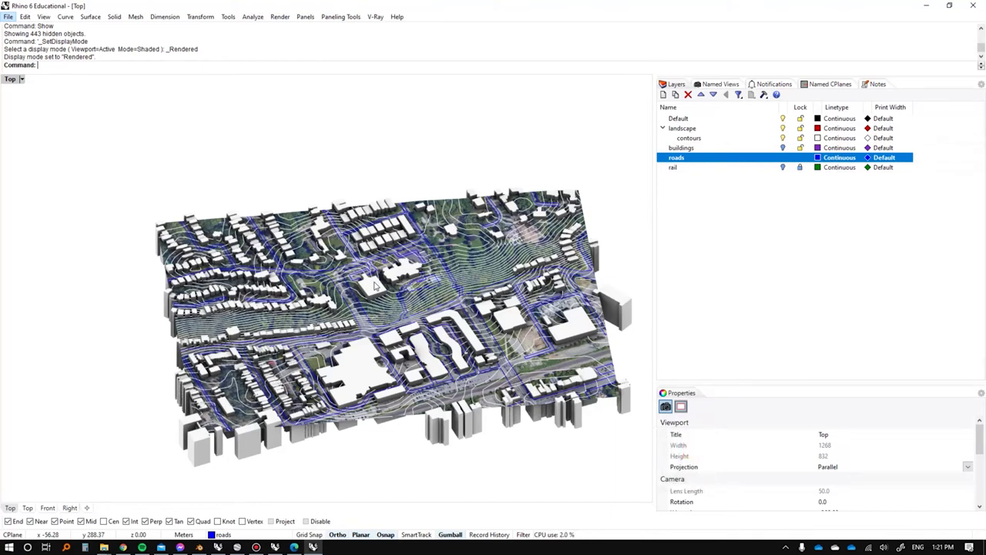
Save the Rhino model as casa loma on the Desktop.
key("ctrl+s")
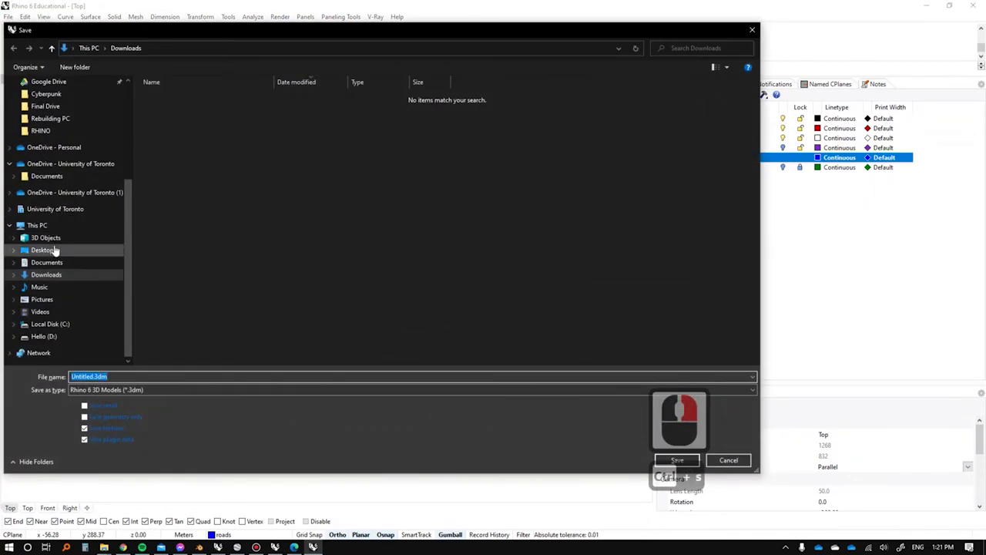
left_click(54, 251)
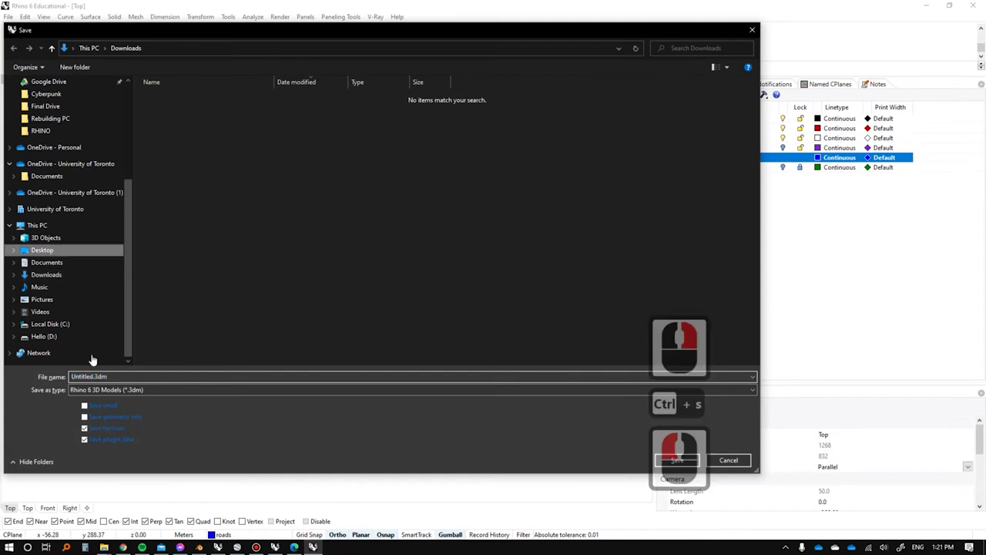
left_click(135, 378)
type("casa loma")
key("Return")
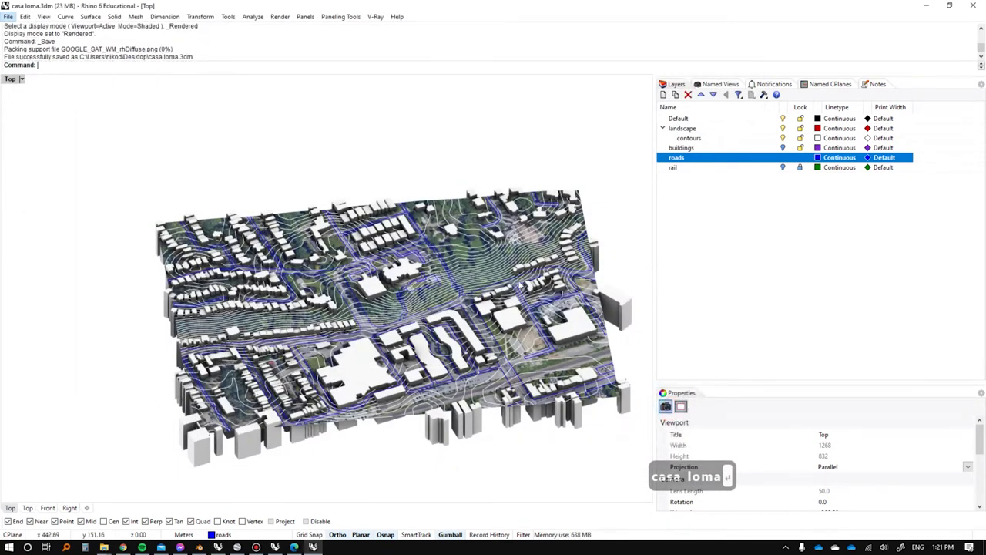
Switch to Blender and save the Casa Loma scene as casa loma.blend on the Desktop.
key("alt")
key("alt+Tab")
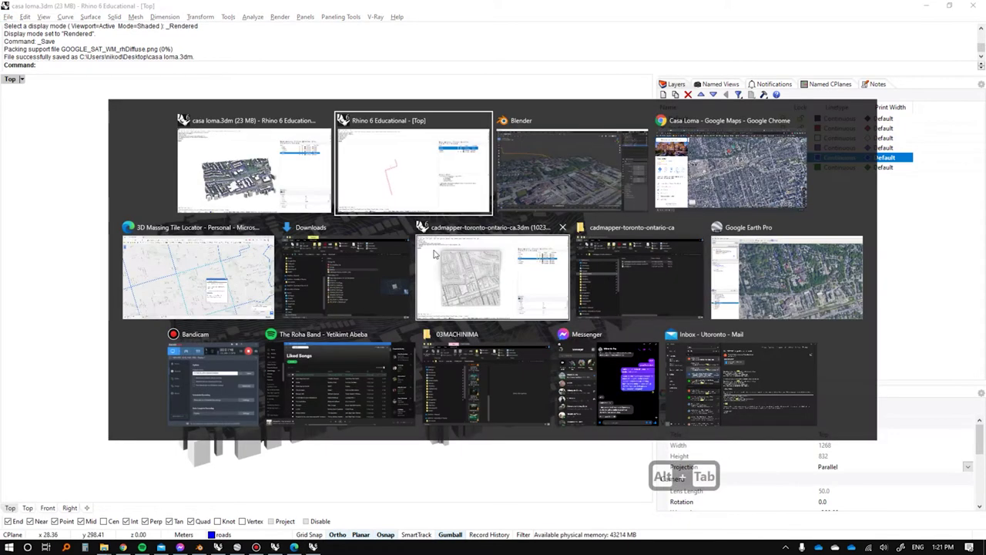
left_click(549, 187)
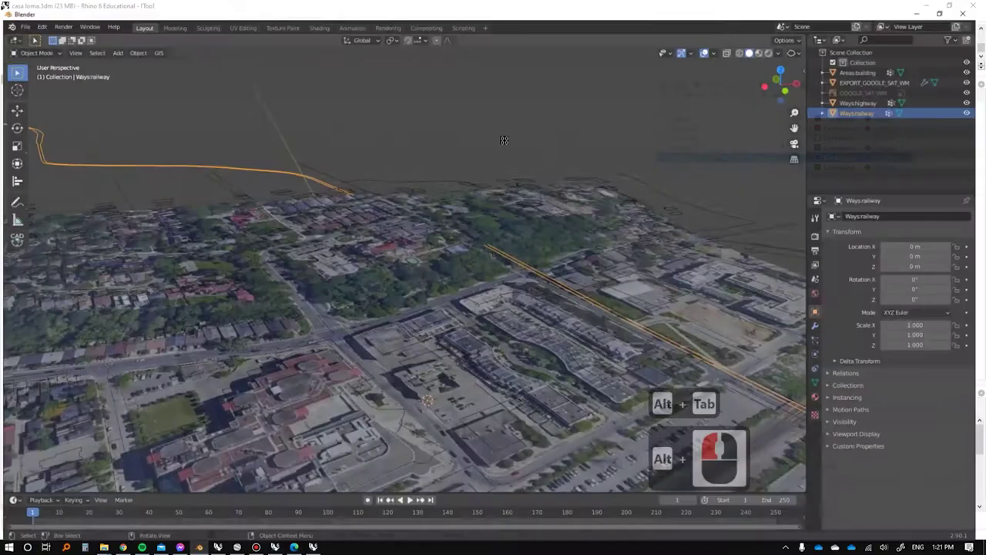
scroll(462, 148, "down", 6)
middle_click_drag(464, 152, 470, 198)
middle_click_drag(464, 269, 346, 174, "shift")
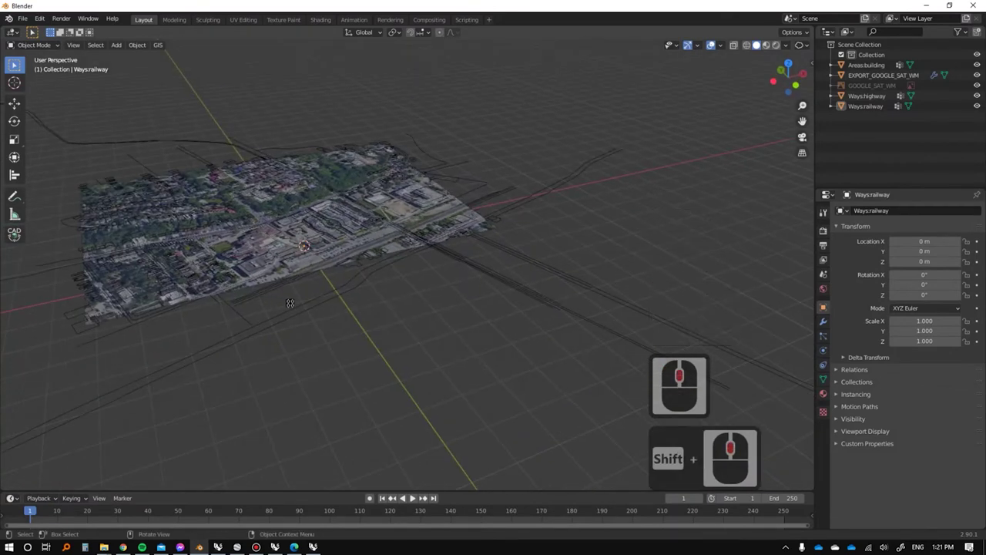
key("ctrl+s")
left_click(358, 482)
left_click(347, 468)
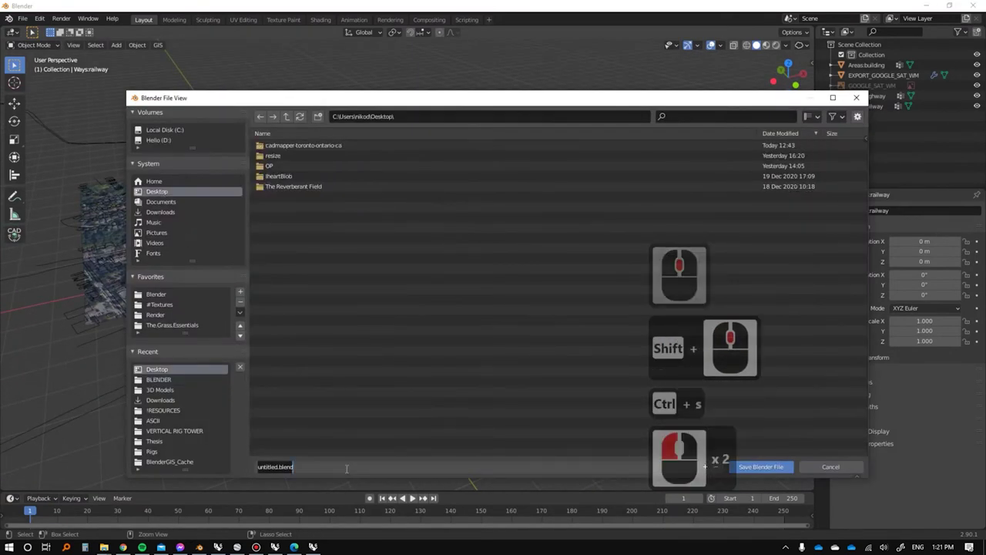
type("casa lk")
key("BackSpace")
type("oma")
key("Return")
key("Return")
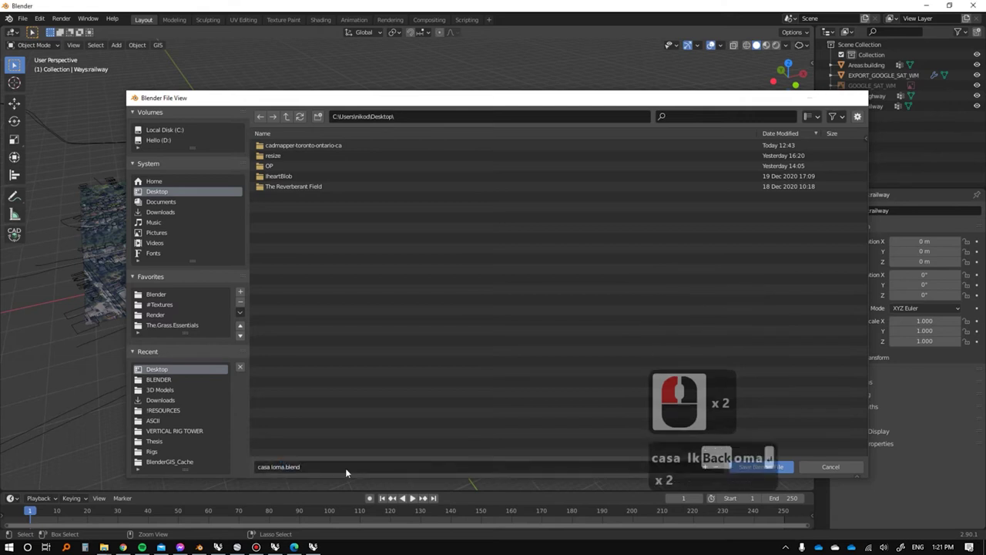
Start a new Blender file and delete all the default objects.
key("ctrl+n")
left_click(439, 402)
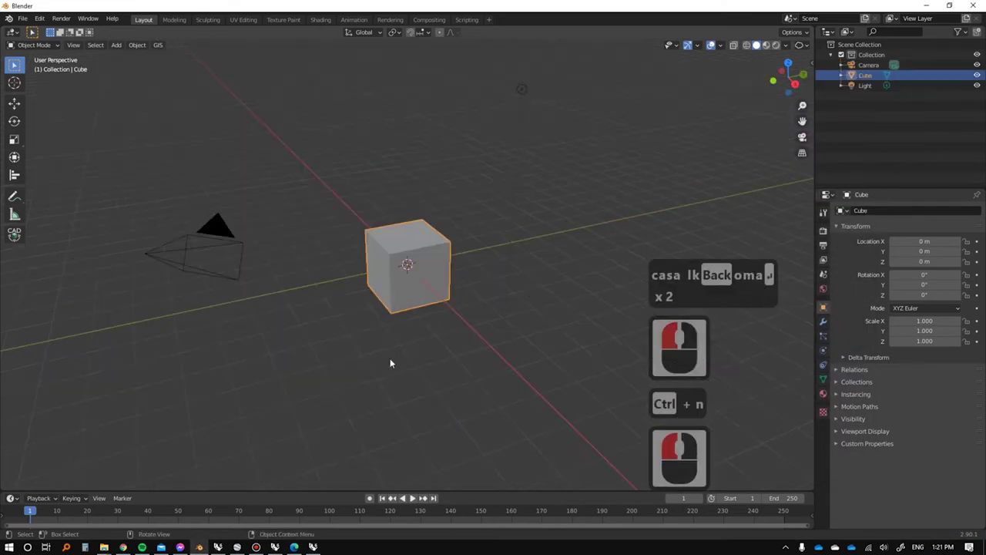
double_click(332, 275)
key("a")
key("Delete")
left_click(332, 279)
left_click(388, 278)
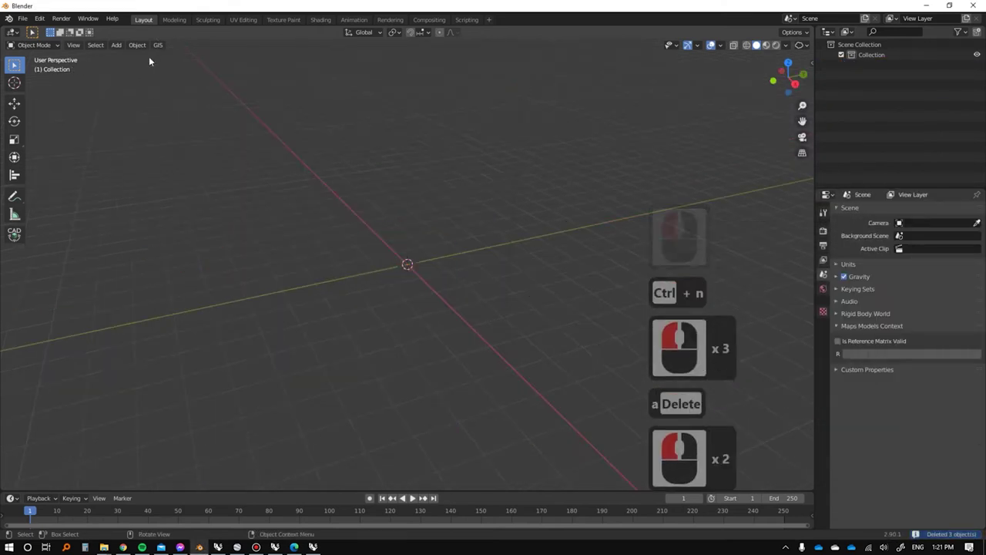
Add a GIS web basemap with Google as the source and the Satellite layer.
left_click(158, 45)
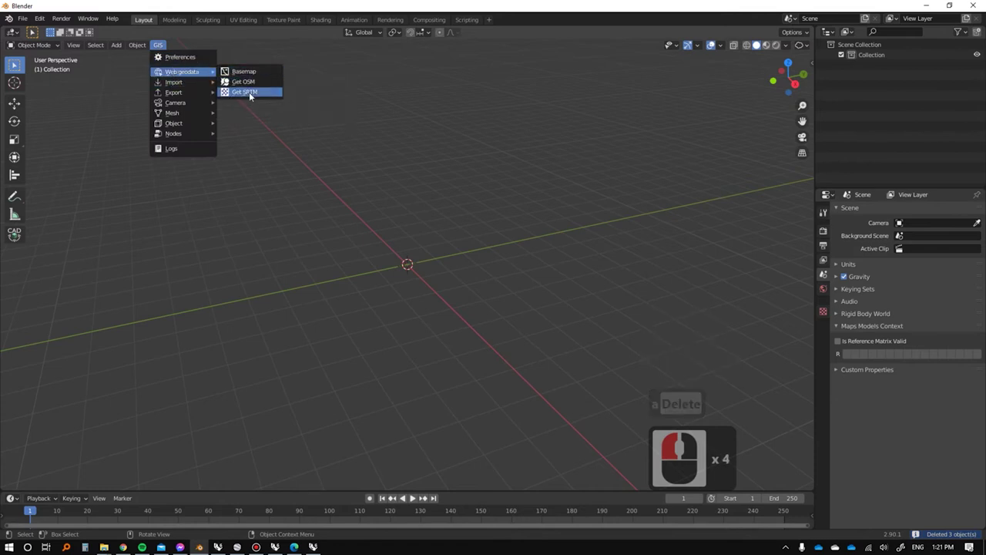
left_click(247, 71)
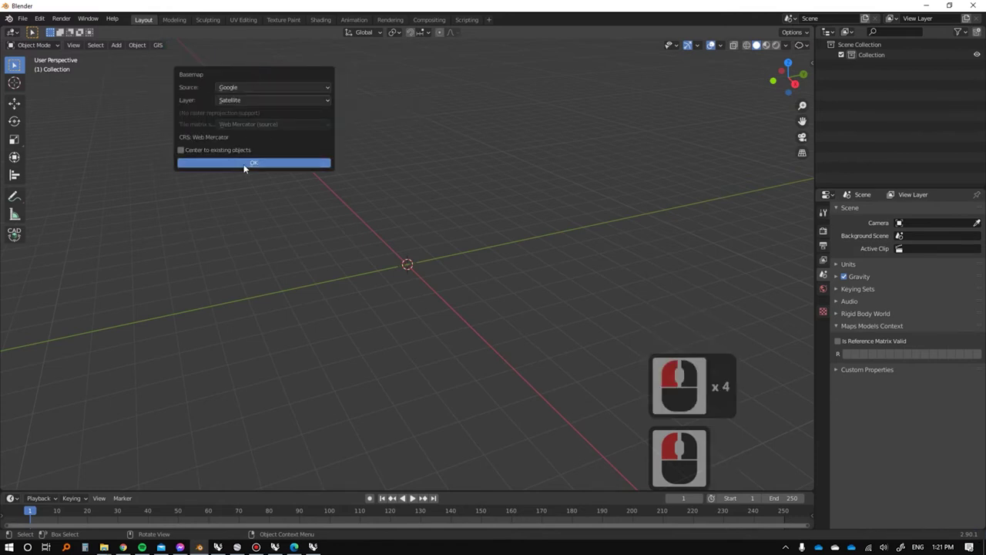
left_click(241, 164)
Try to move the basemap to jasper national park with zoom level 16.
key("g")
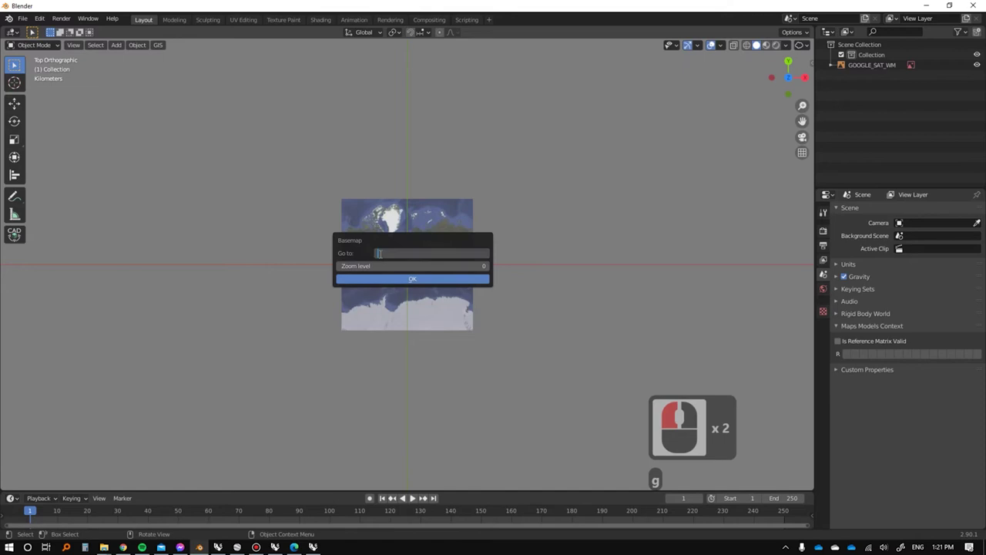
left_click(378, 253)
type("jasp[e")
key("BackSpace")
key("BackSpace")
type("er national park")
double_click(382, 266)
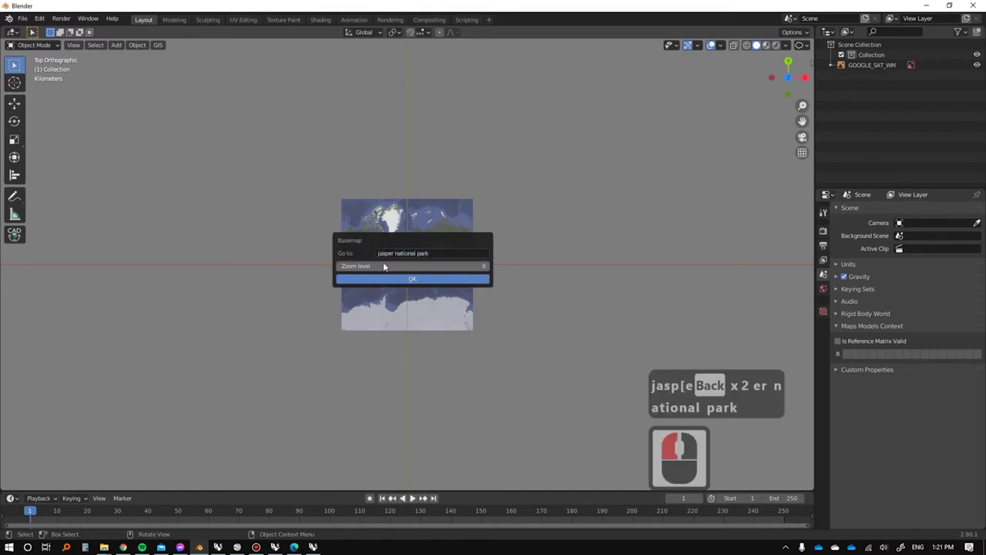
type("16")
left_click(399, 279)
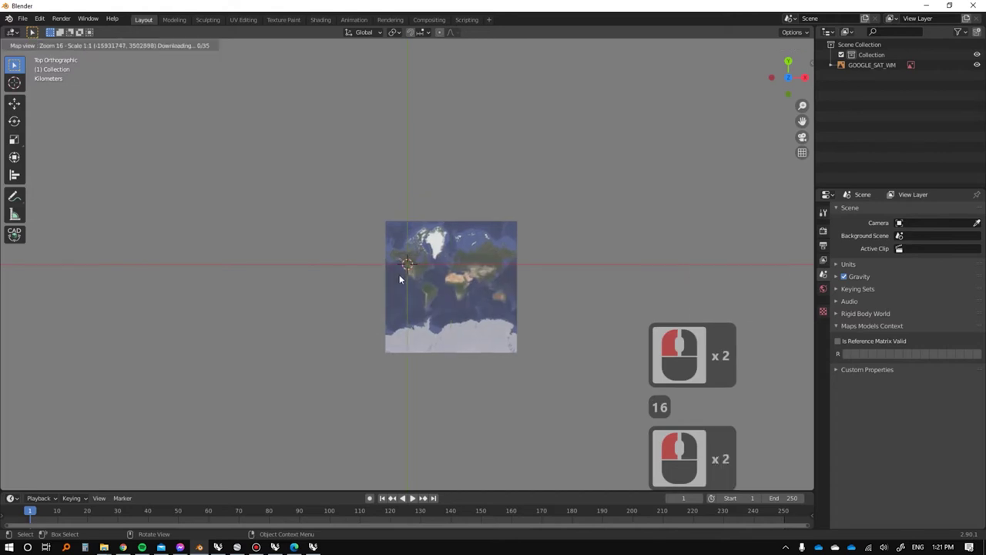
Go to jasper national park on the basemap, setting the zoom level to 16.
key("g")
left_click(276, 208)
type("jasper national park")
left_click(267, 221)
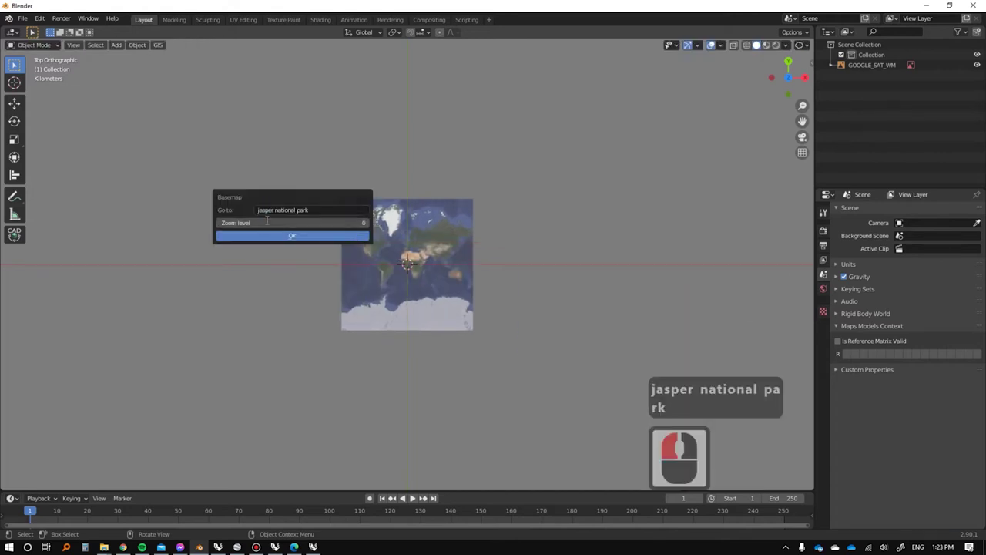
type("17")
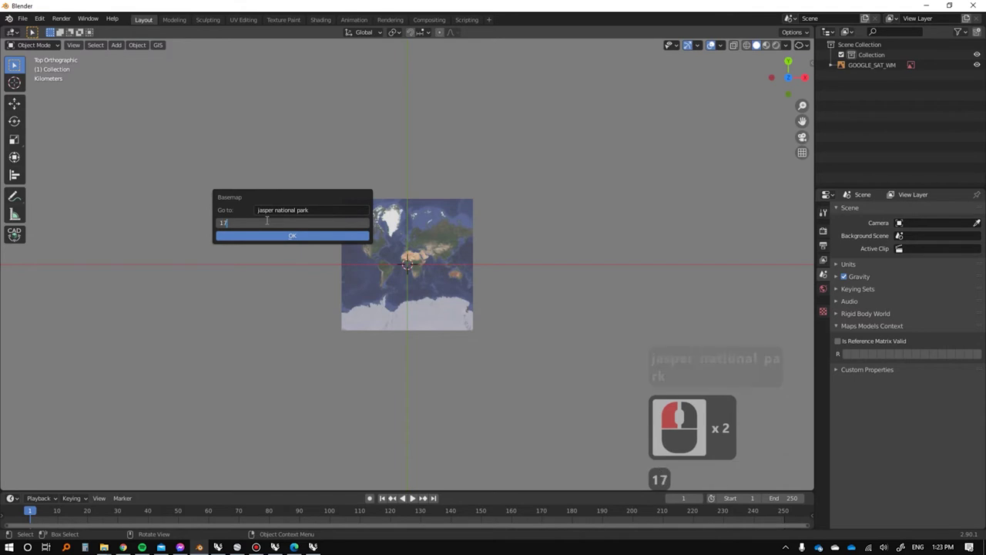
key("BackSpace")
type("6")
key("Return")
left_click(289, 235)
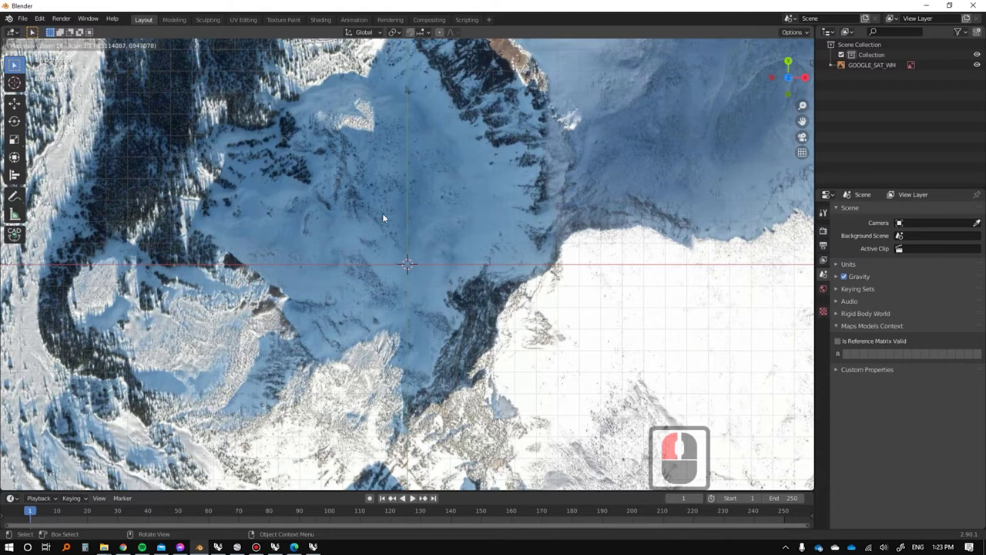
Frame the snowy mountain ridge and the forested valley west of it, and export that basemap area as a mesh plane.
middle_click_drag(382, 213, 328, 119)
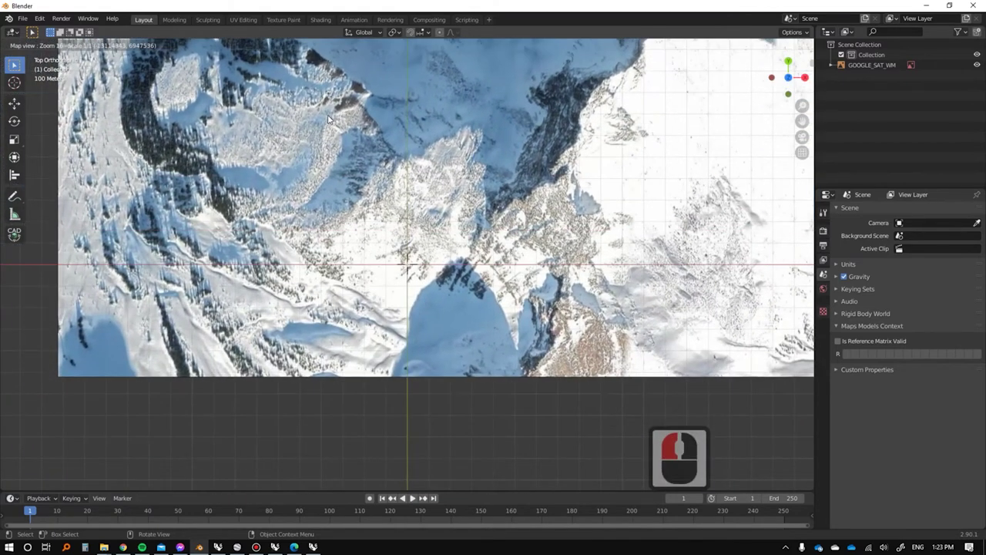
scroll(328, 119, "up", 2, "shift")
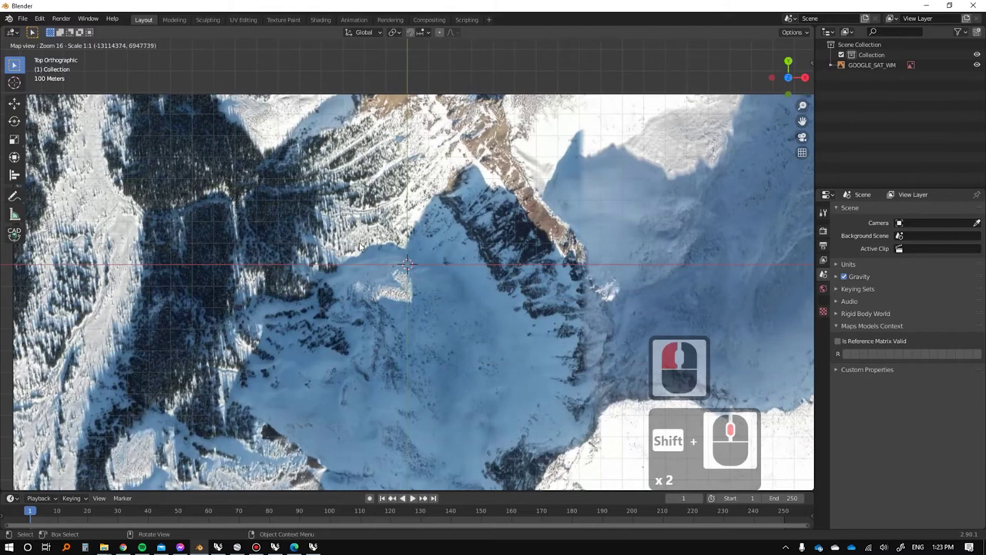
scroll(360, 247, "up", 2, "shift")
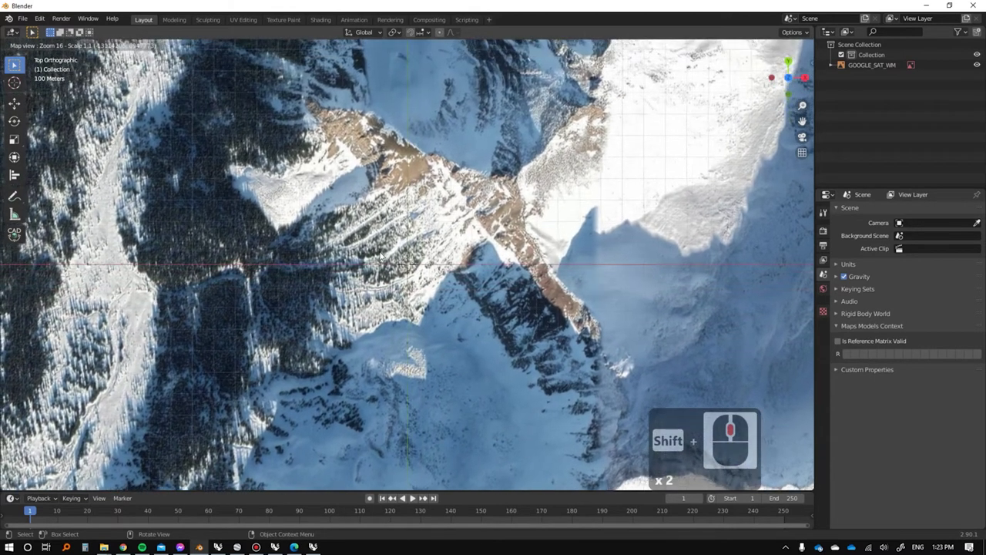
scroll(385, 269, "up", 2, "shift")
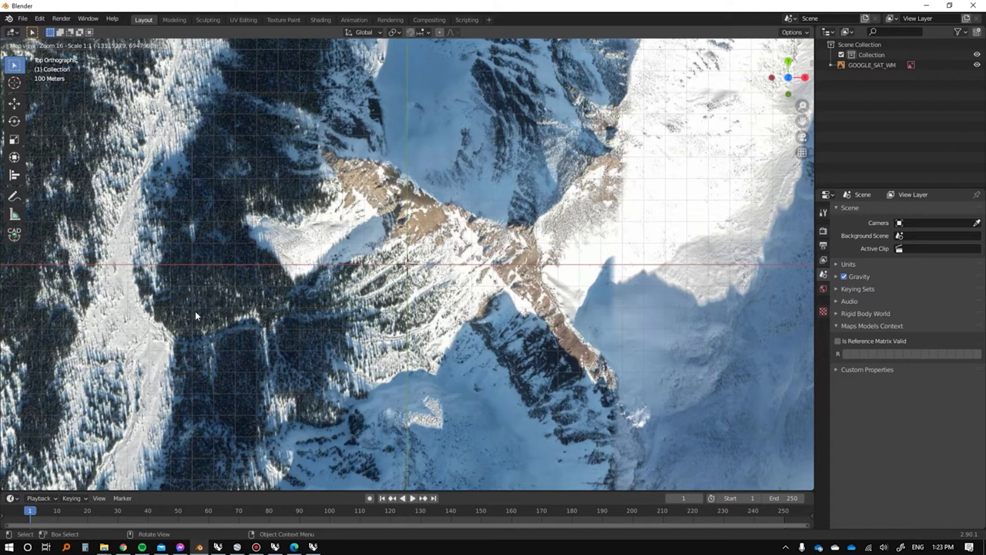
key("e")
Get web elevation data for the exported satellite plane to raise it into 3D terrain.
left_click(157, 45)
left_click(171, 73)
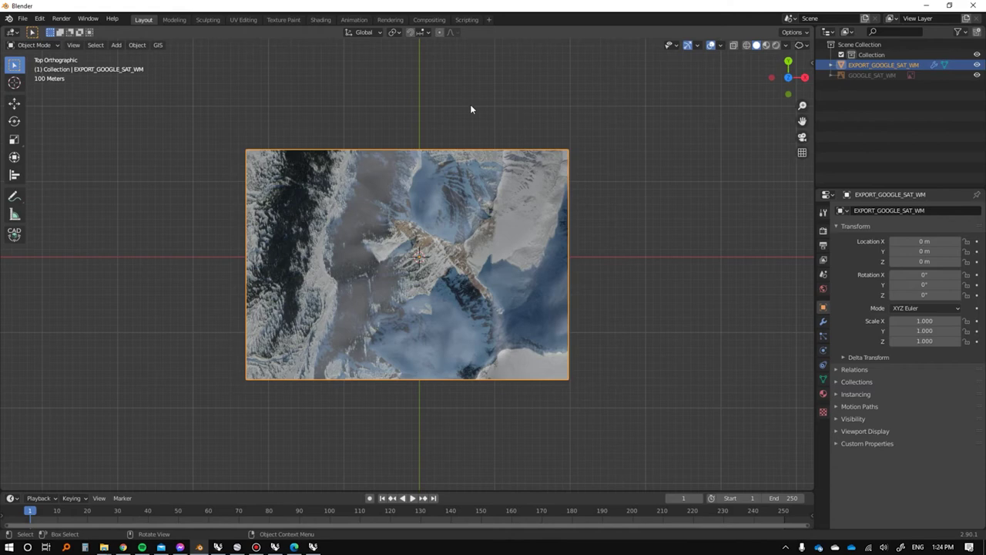
scroll(475, 270, "up", 4)
middle_click_drag(475, 270, 508, 224)
Inspect the mountain terrain in perspective and top view and display its DEM modifiers.
left_click(158, 45)
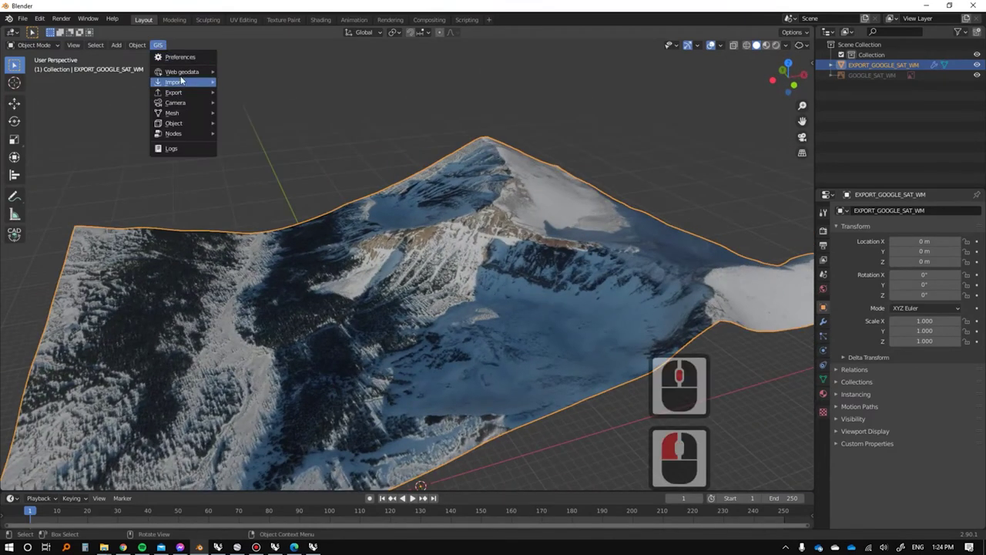
left_click(184, 71)
mouse_move(359, 284)
middle_mouse_down("shift")
mouse_move(367, 212)
mouse_move(390, 257)
mouse_move(340, 219)
mouse_move(367, 262)
mouse_move(317, 227)
mouse_move(342, 301)
mouse_move(326, 317)
mouse_move(430, 232)
mouse_move(369, 272)
middle_mouse_up("shift")
scroll(430, 231, "down", 4)
scroll(370, 272, "up", 4)
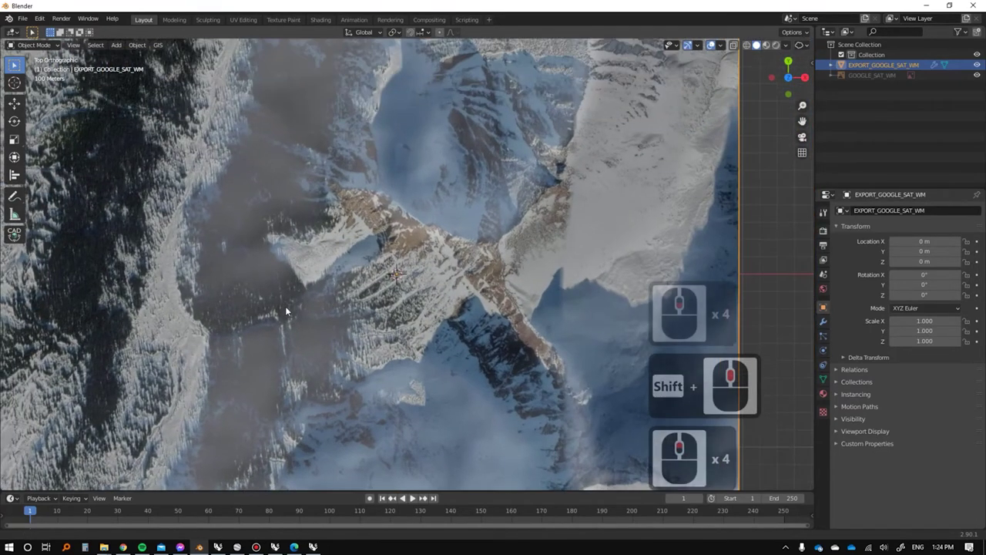
middle_click_drag(285, 311, 318, 351, "shift")
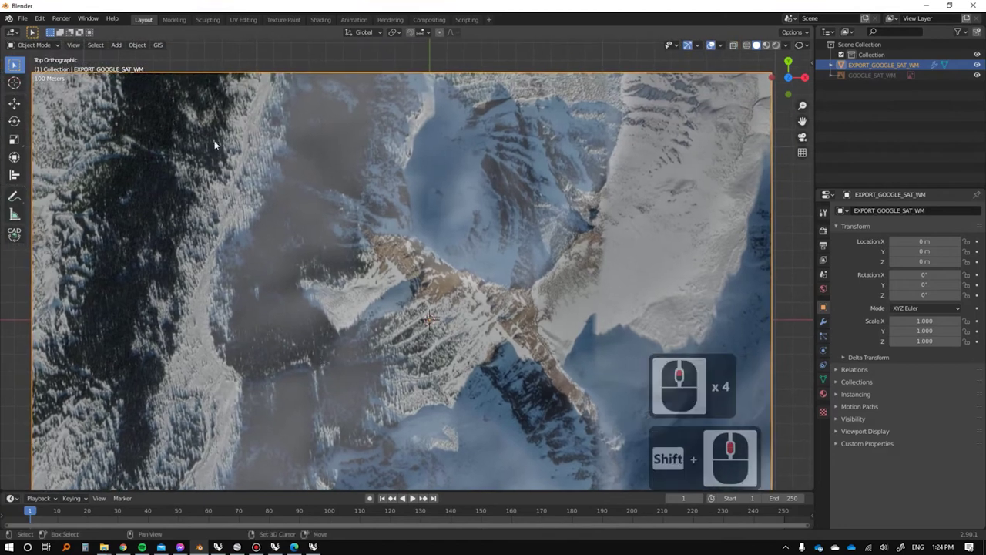
middle_click_drag(406, 337, 409, 268)
middle_click_drag(349, 312, 309, 253)
scroll(316, 248, "down", 3)
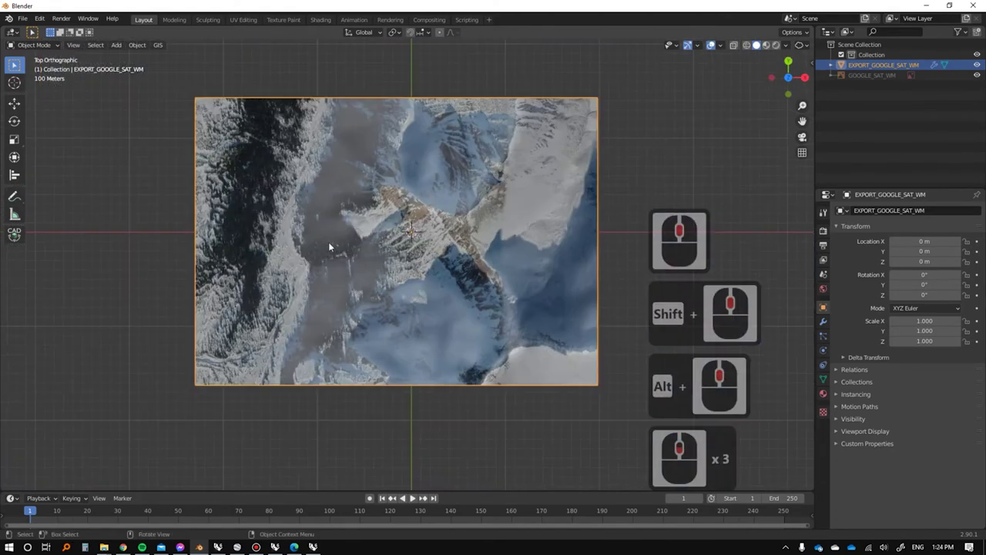
left_click(344, 244)
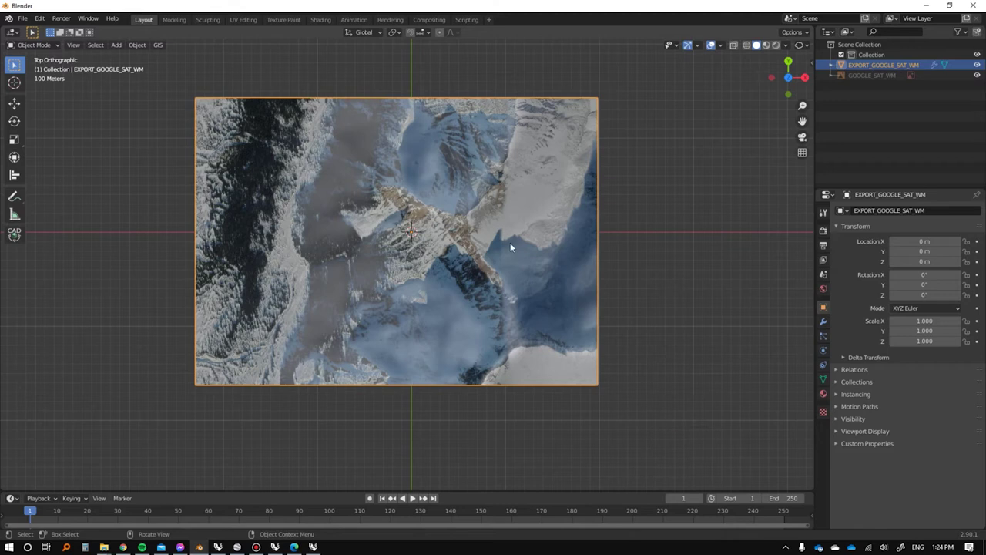
left_click(823, 322)
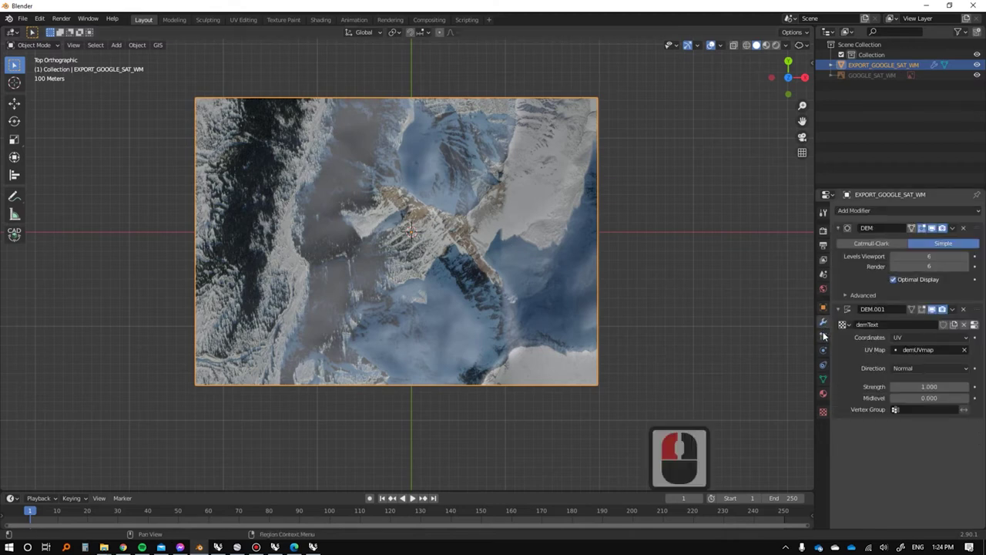
left_click(823, 335)
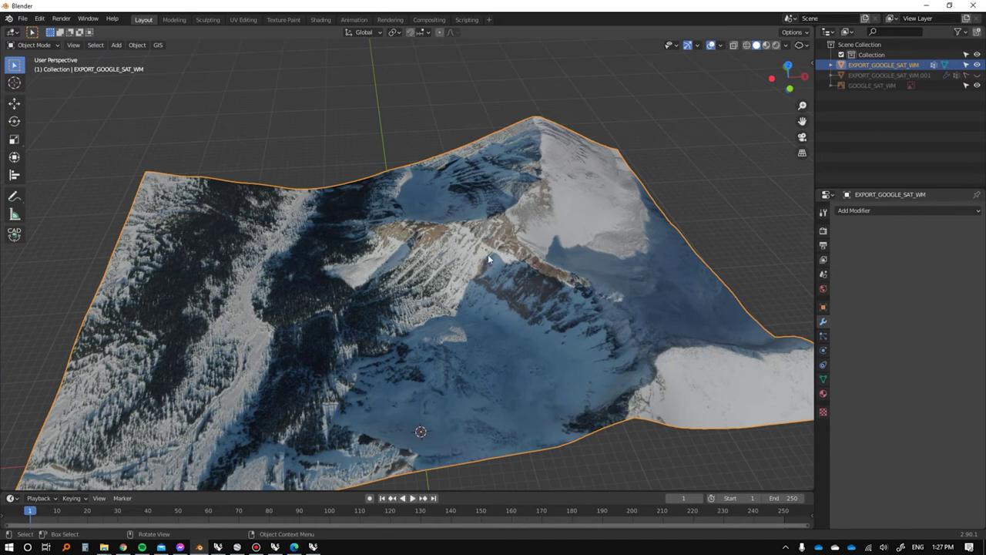
Delete the EXPORT_GOOGLE_SAT_WM terrain object that has no modifiers.
middle_click_drag(522, 302, 512, 282)
middle_click_drag(512, 282, 479, 285, "shift")
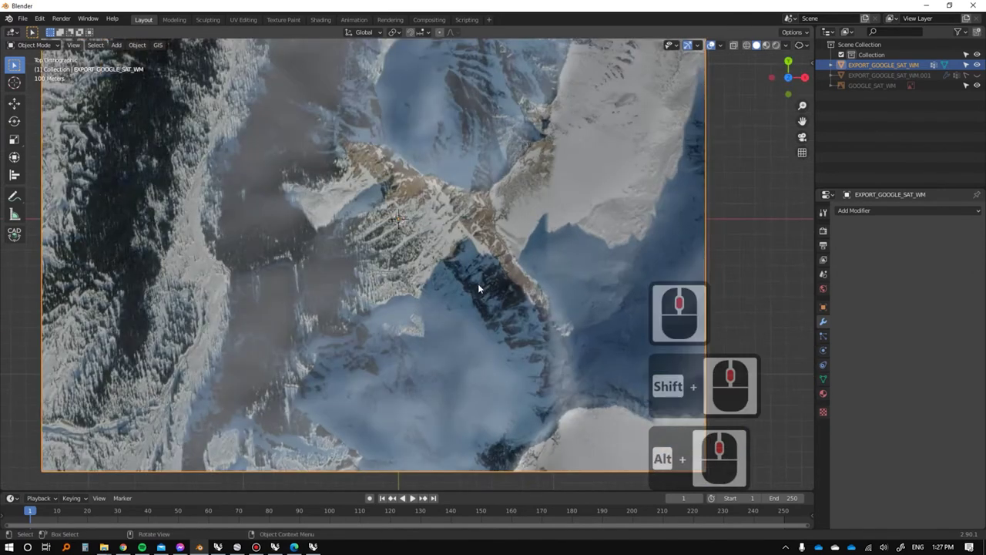
scroll(493, 285, "down", 2)
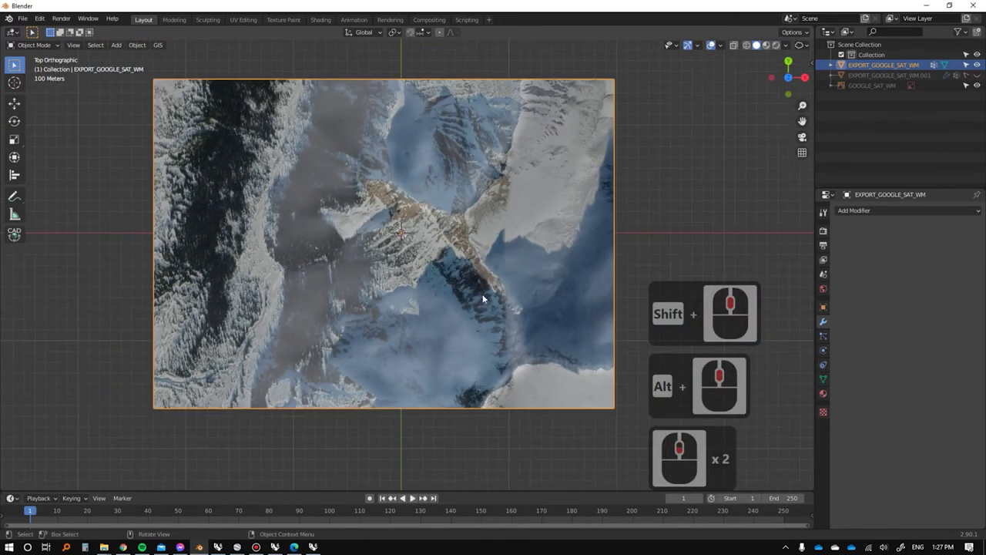
middle_click_drag(453, 245, 372, 248, "shift")
left_click(355, 256)
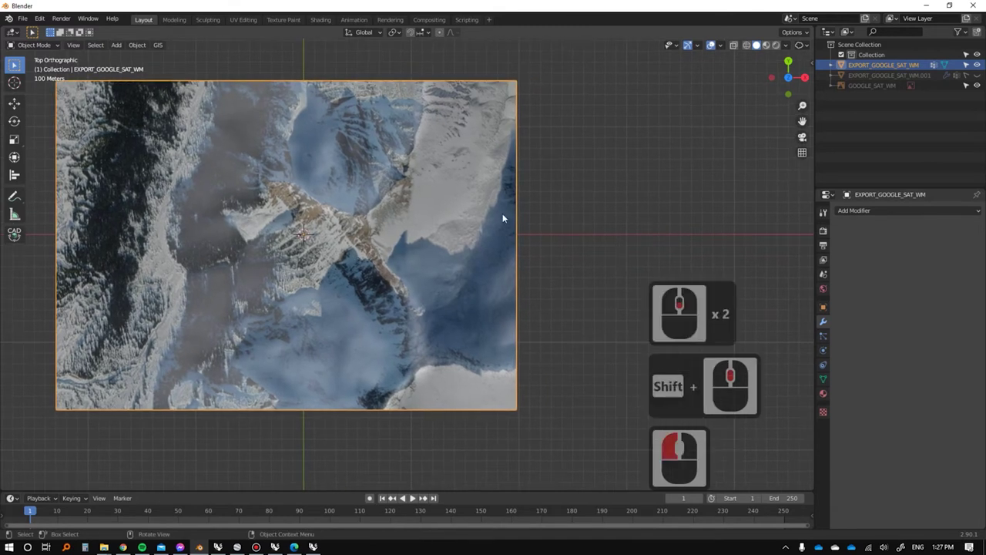
left_click(555, 230)
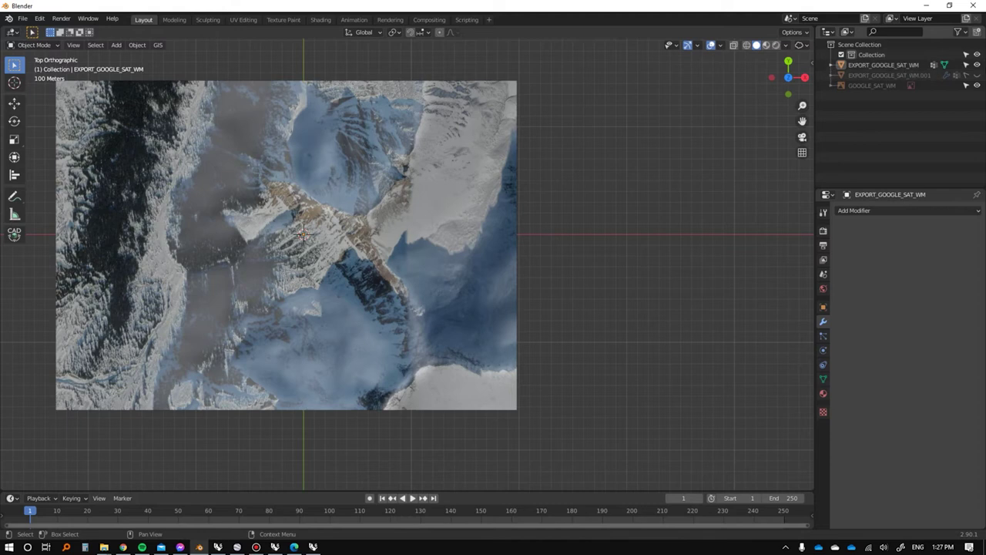
left_click(905, 65)
key("Delete")
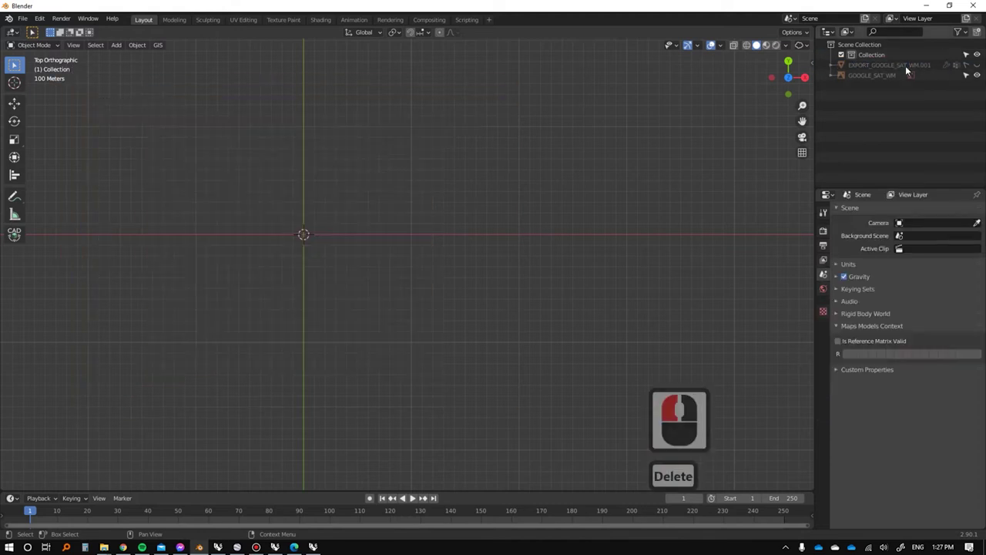
Unhide the EXPORT_GOOGLE_SAT_WM.001 terrain copy, make it selectable and select it.
left_click(977, 65)
middle_click_drag(302, 243, 586, 223, "shift")
left_click(601, 224)
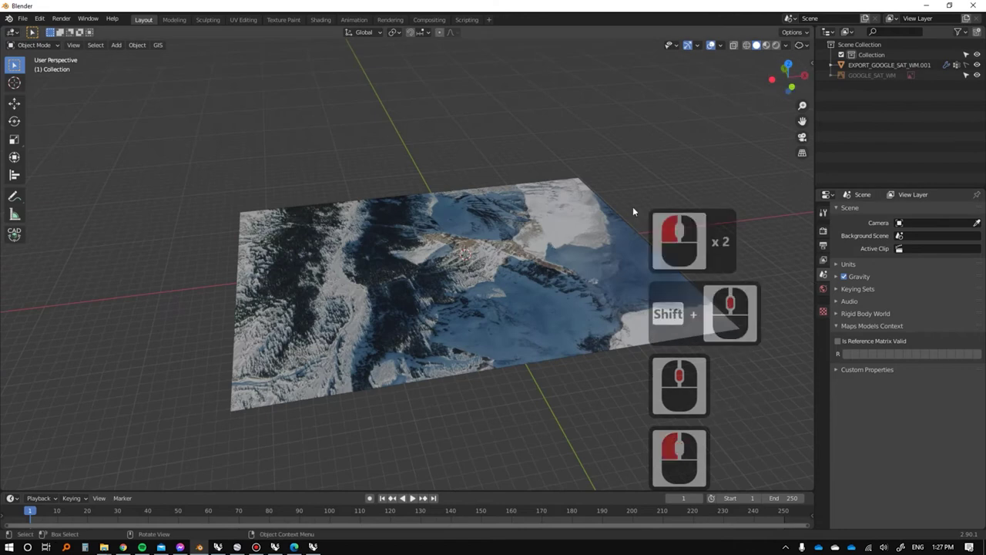
left_click(966, 66)
left_click(520, 273)
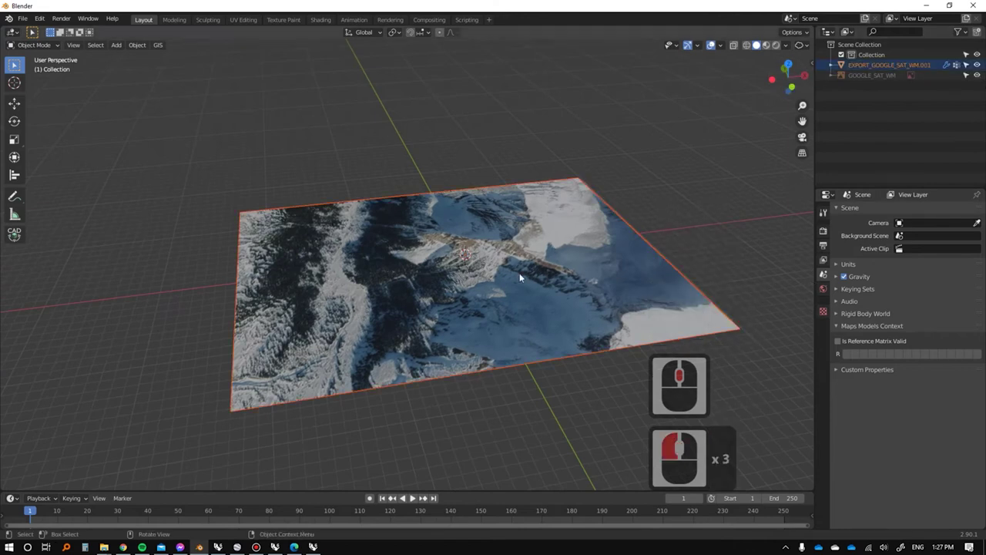
left_click(572, 230)
Enable the DEM and DEM.001 modifiers for both viewport display and rendering on the terrain copy.
left_click(823, 310)
left_click(942, 309)
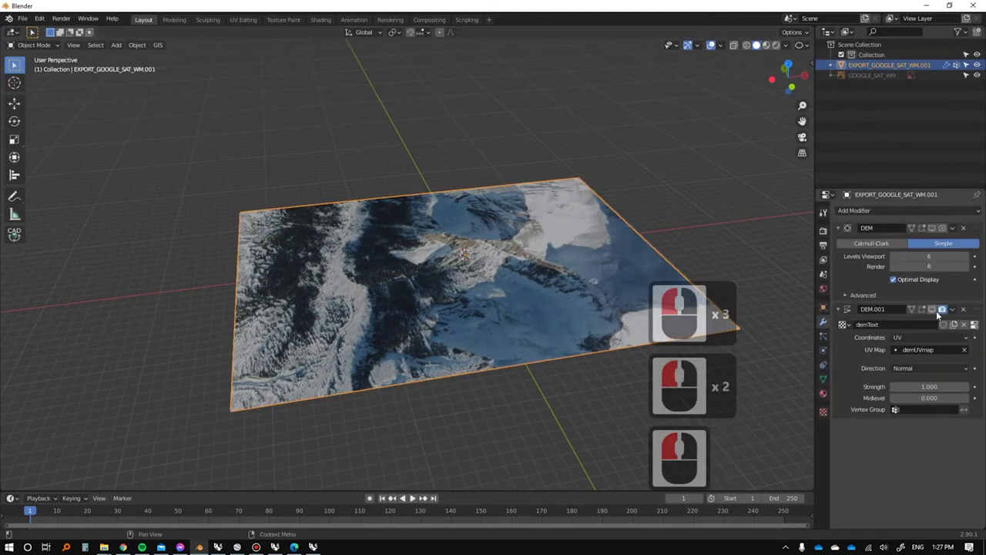
left_click(931, 309)
left_click(932, 229)
scroll(456, 210, "down", 5)
middle_click_drag(438, 167, 511, 233, "shift")
scroll(450, 219, "up", 5)
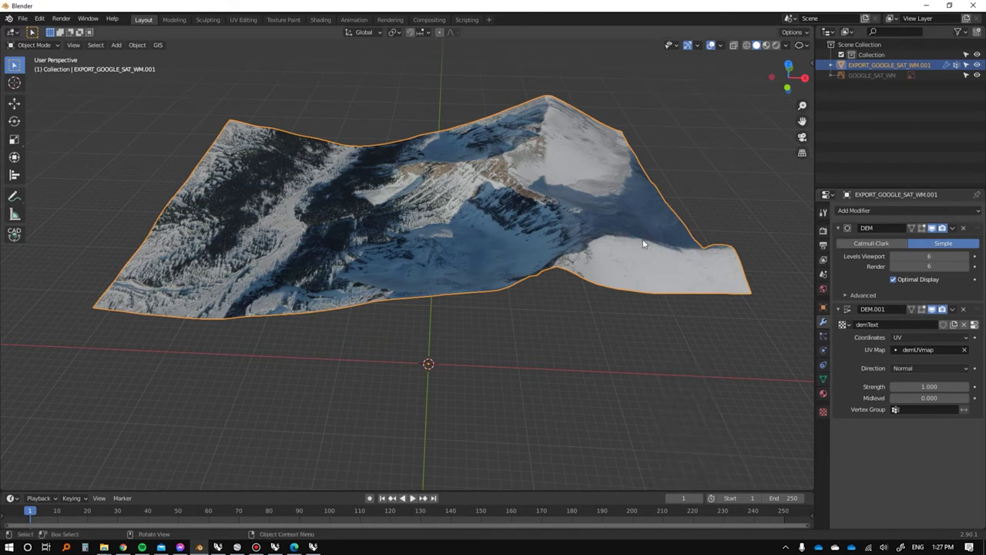
Examine the terrain's underlying mesh in Edit Mode and compare it with the displaced relief in Object Mode.
key("Tab")
middle_click_drag(547, 284, 577, 254)
scroll(534, 330, "down", 2)
middle_click_drag(410, 405, 431, 279, "shift")
scroll(431, 279, "up", 1)
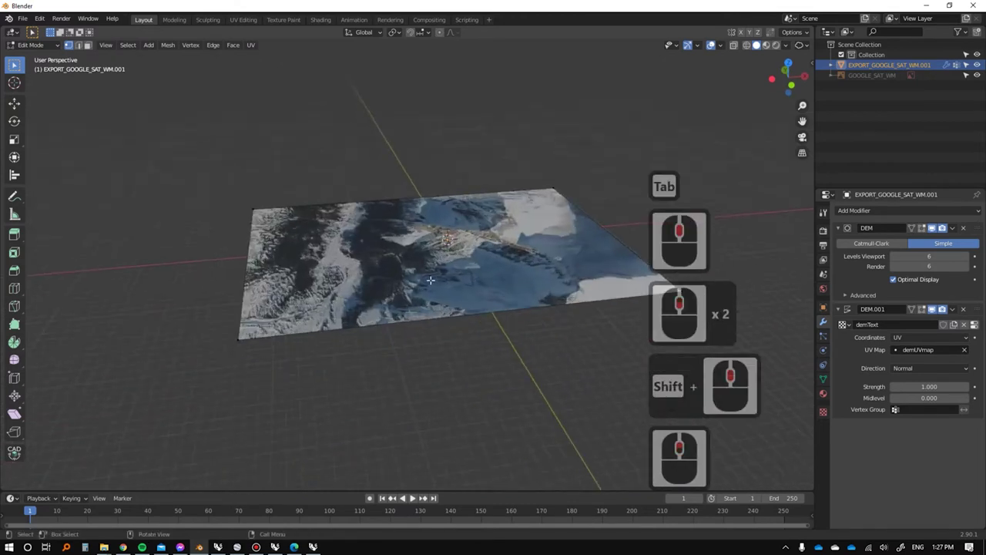
scroll(375, 260, "up", 2)
key("Tab")
scroll(452, 244, "down", 6)
scroll(519, 135, "up", 5)
middle_click_drag(447, 207, 524, 182, "shift")
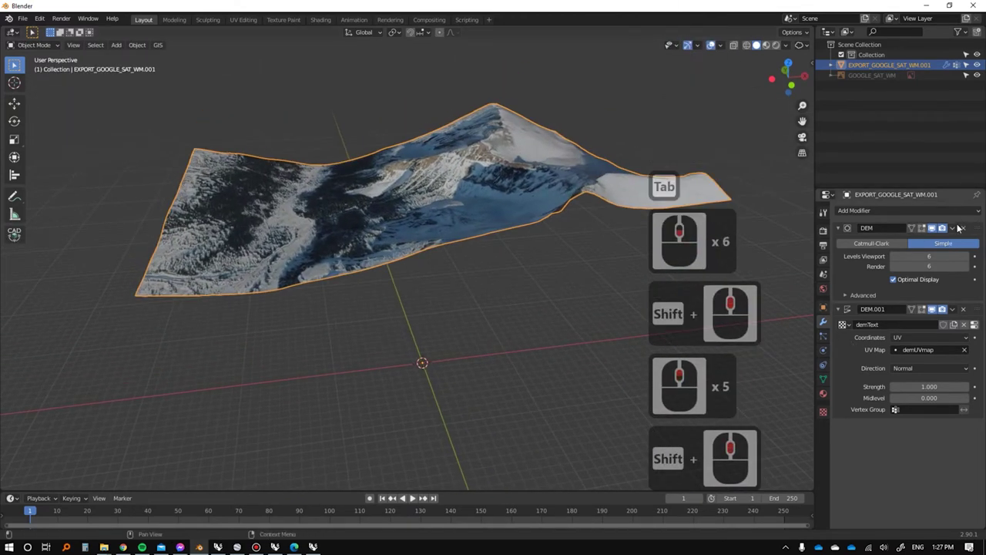
Apply the DEM and DEM.001 modifiers to the terrain copy.
left_click(953, 228)
left_click(925, 242)
left_click(953, 228)
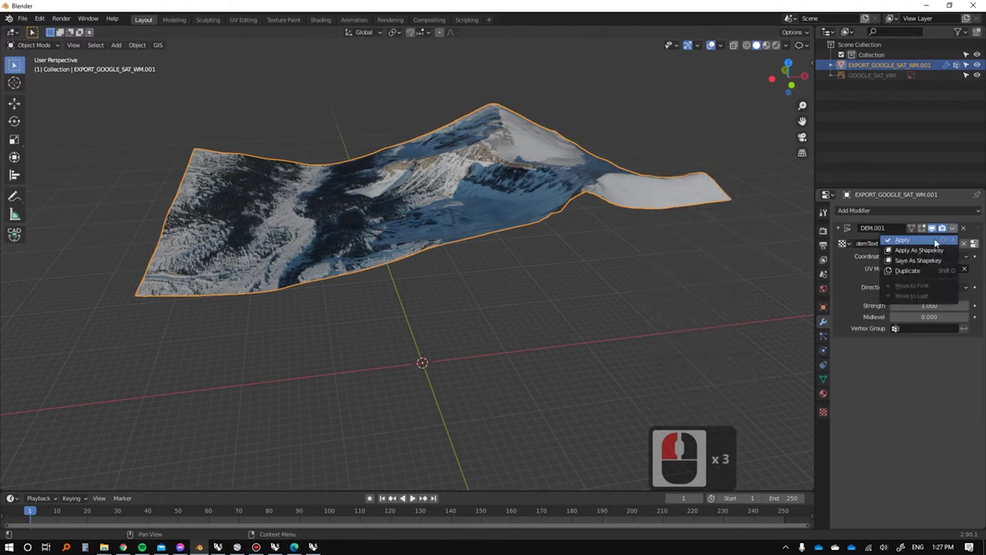
left_click(935, 244)
Examine the applied terrain's subdivided mesh from the top in Edit Mode, checking its vertices and individual faces.
middle_click_drag(492, 218, 404, 267, "alt")
key("Tab")
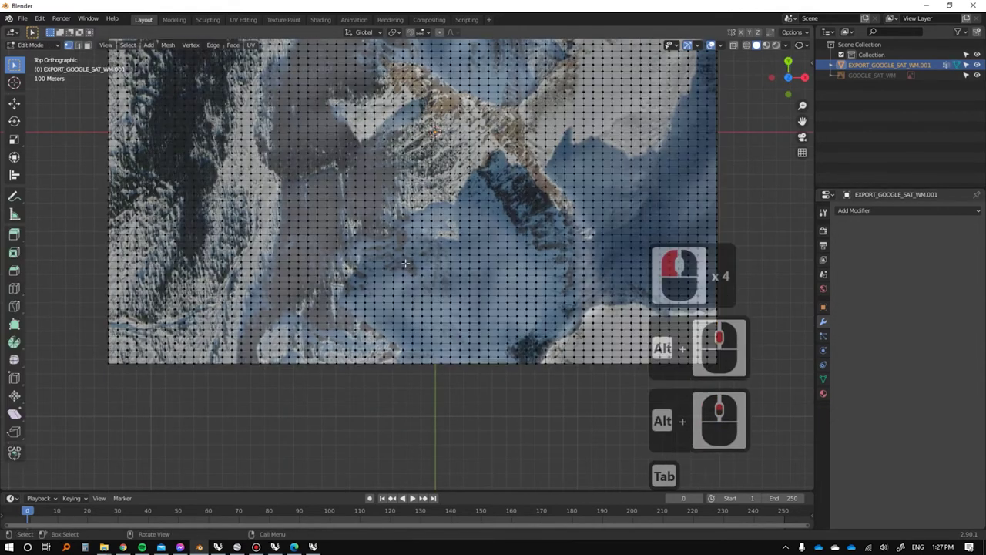
middle_click_drag(382, 192, 403, 287, "shift")
scroll(397, 279, "up", 3)
left_click(339, 182)
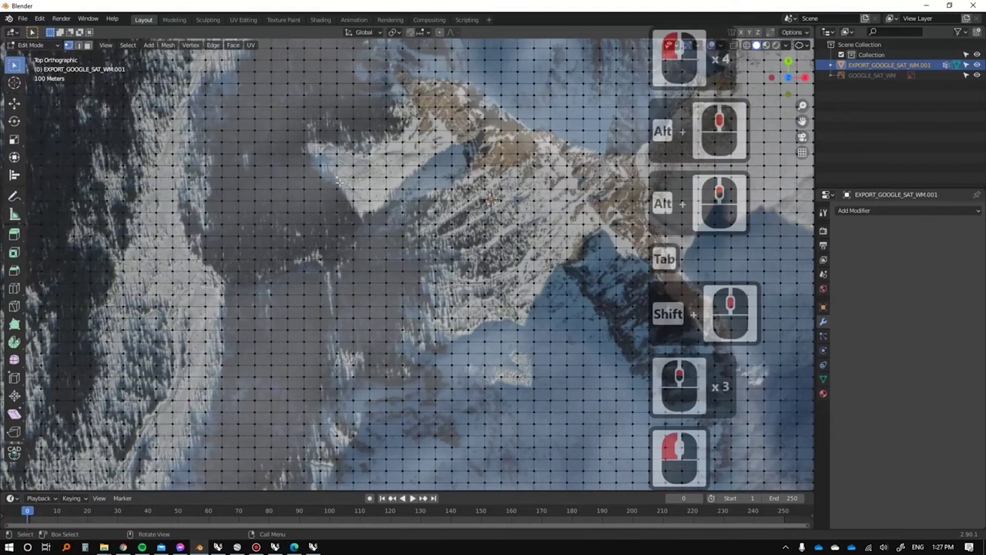
key("3")
left_click(296, 160)
left_click(296, 195)
left_click(360, 134)
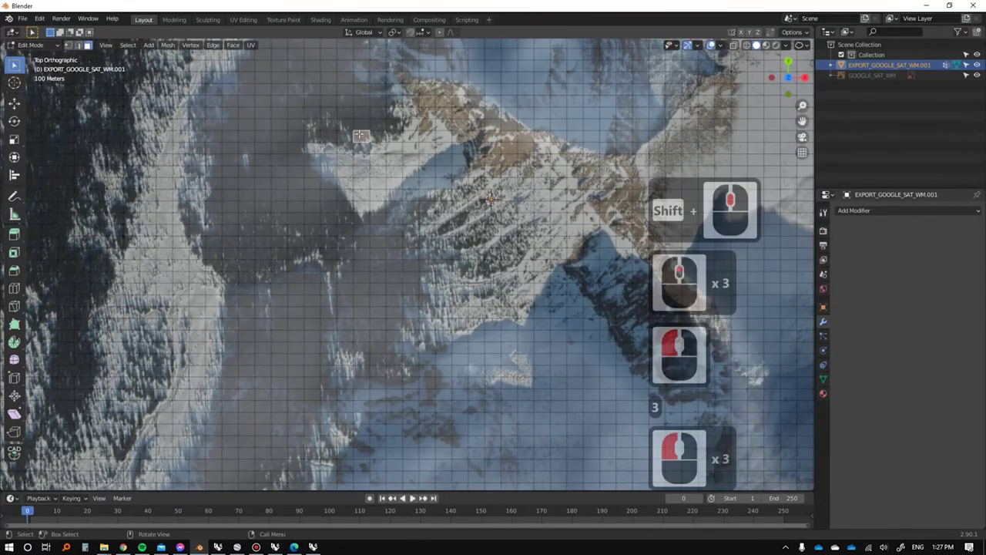
scroll(359, 137, "down", 5)
middle_click(350, 139)
key("Tab")
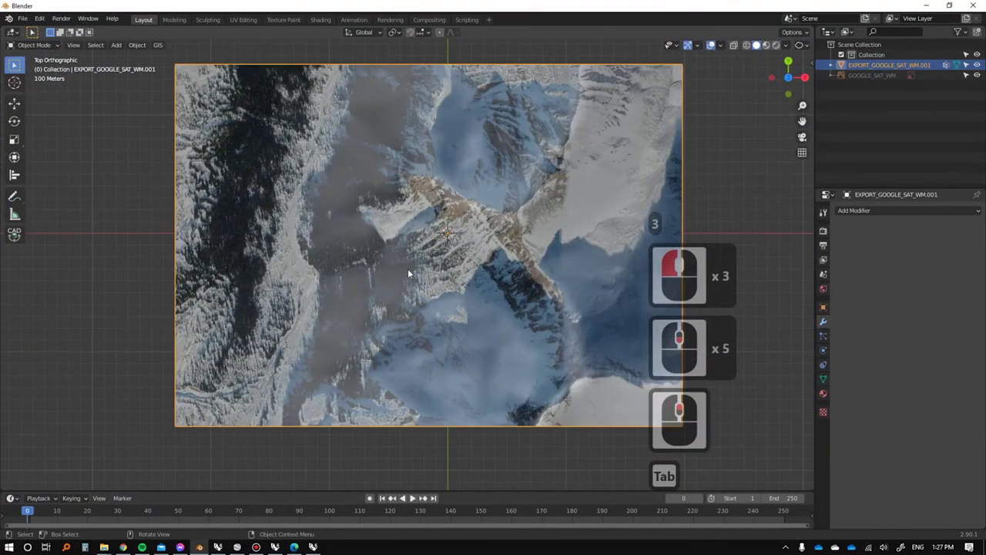
Undo the last mode switch and face selections on the terrain mesh.
key("ctrl+z")
key("ctrl+z")
key("ctrl+z")
key("ctrl+z")
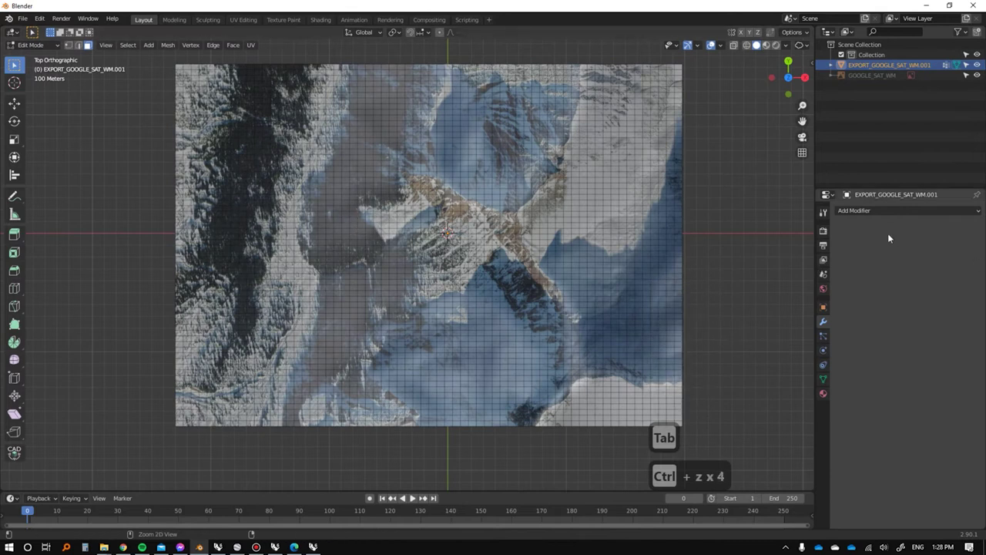
Undo the application of the DEM and DEM.001 modifiers on the terrain copy.
key("ctrl+z")
key("ctrl+z")
key("ctrl+z")
key("ctrl+z")
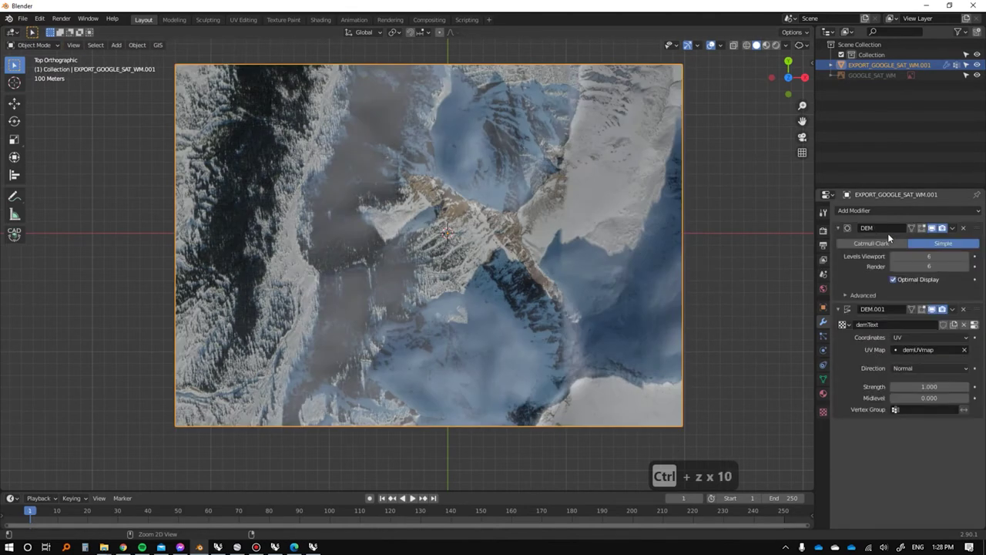
Examine the terrain's single-face base mesh in Edit Mode and compare it with the displaced relief in Object Mode.
middle_click_drag(632, 231, 403, 257)
key("Tab")
middle_click_drag(440, 286, 480, 209, "shift")
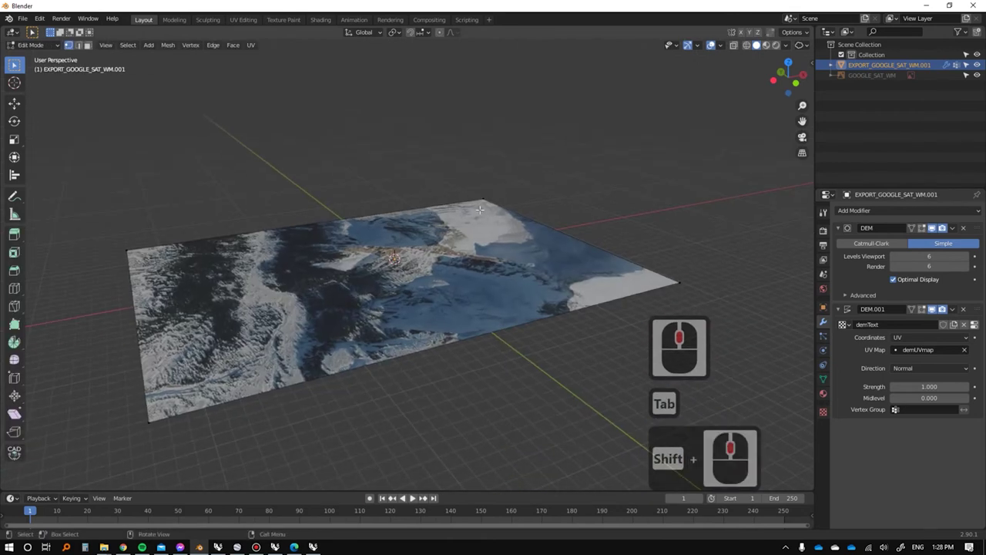
key("3")
left_click(405, 291)
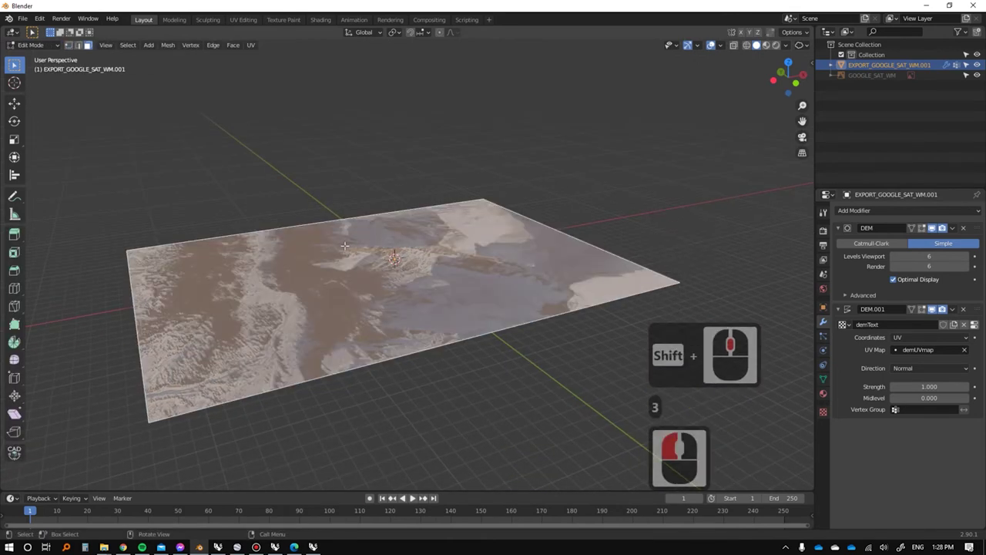
key("Tab")
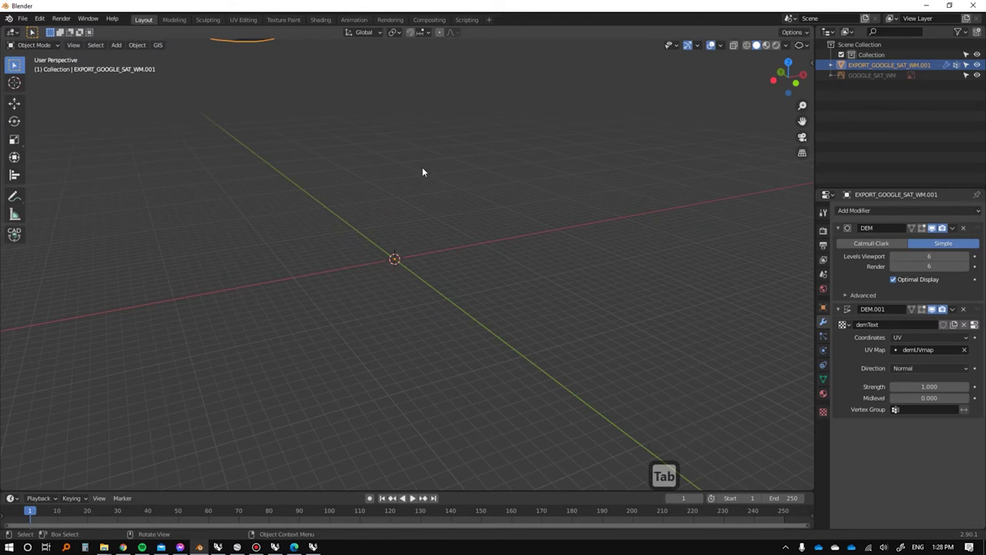
middle_click_drag(430, 164, 395, 77)
key("Tab")
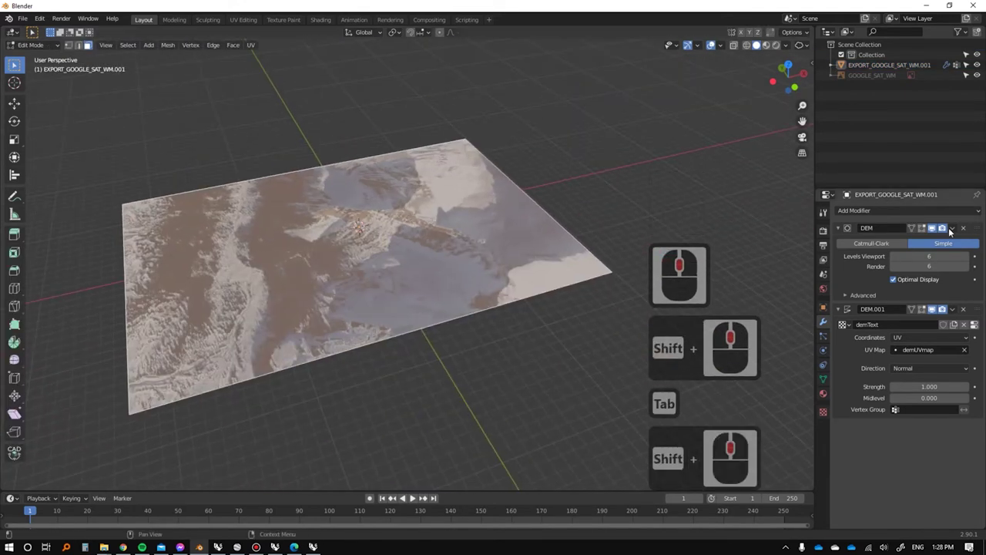
Apply only the DEM subdivision modifier to the terrain in Object Mode, keeping the DEM.001 displacement modifier live.
left_click(950, 230)
key("Tab")
scroll(429, 180, "down", 3)
left_click(420, 233)
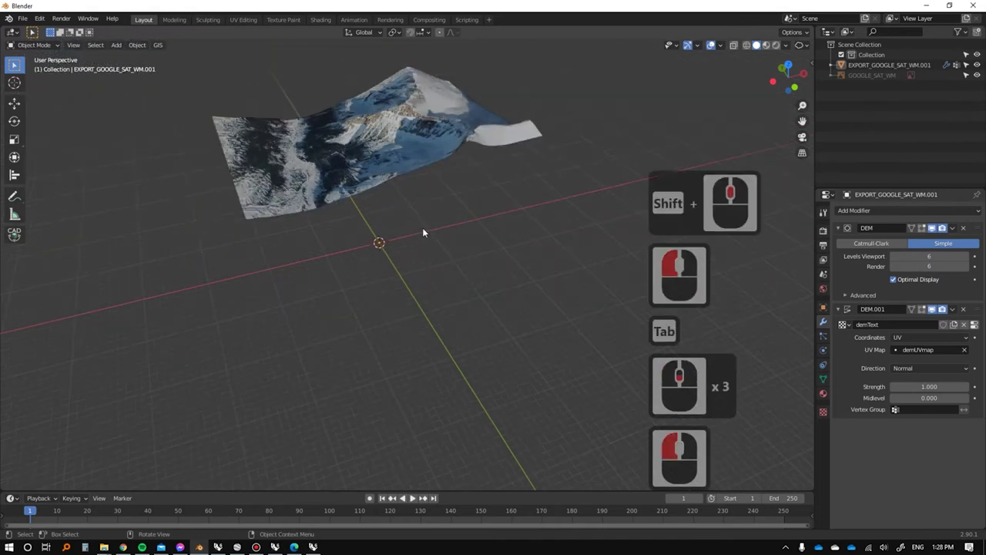
left_click(429, 161)
left_click(953, 228)
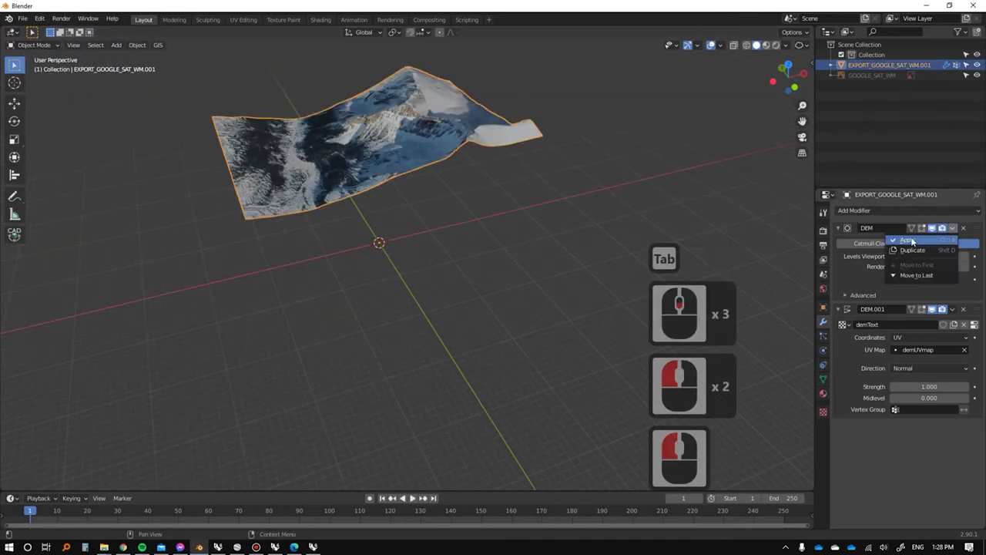
left_click(907, 240)
Inspect the subdivided terrain mesh from above in Edit Mode, then return to Object Mode with the terrain selected.
key("Tab")
scroll(346, 414, "up", 4)
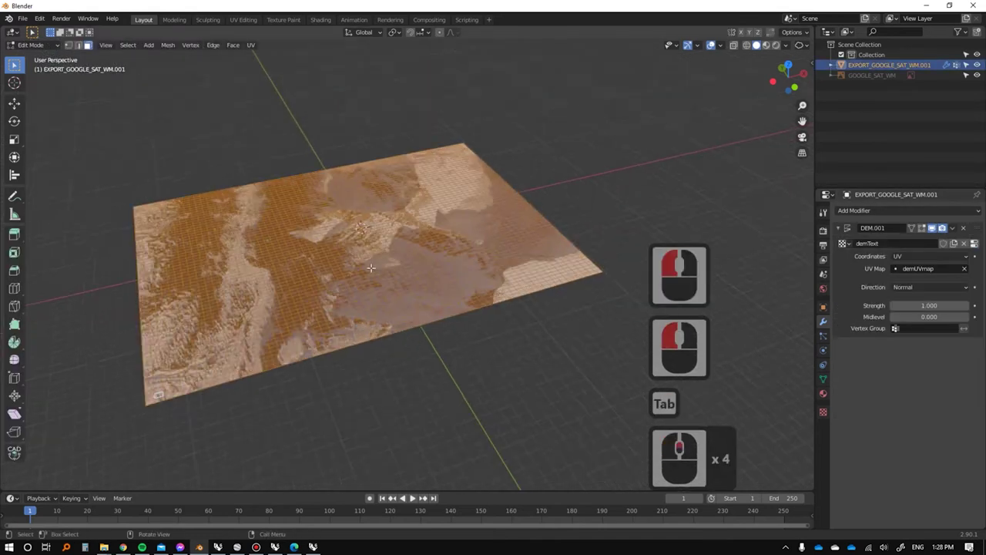
left_click(346, 414)
middle_click_drag(346, 414, 397, 276, "alt")
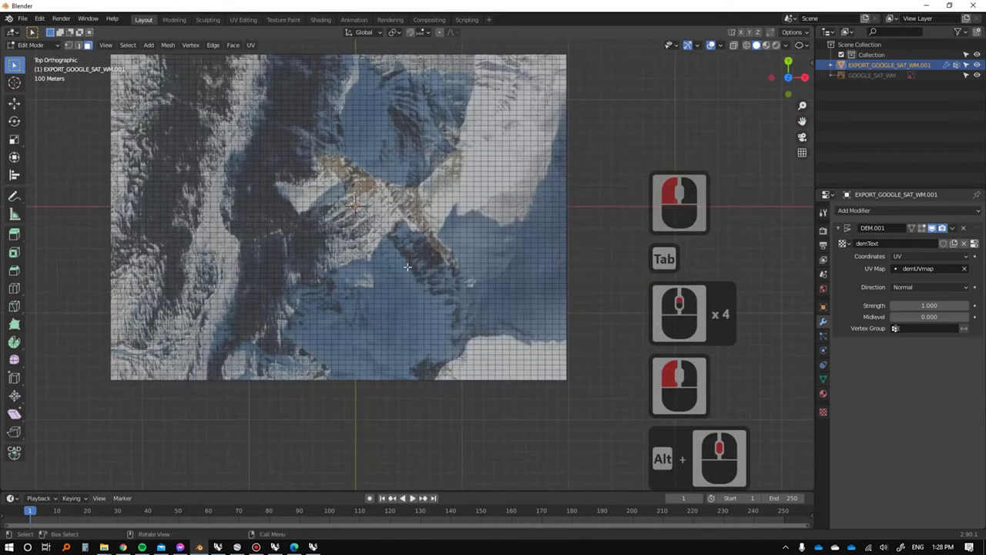
key("Tab")
scroll(397, 273, "down", 4)
left_click(523, 196)
left_click(396, 226)
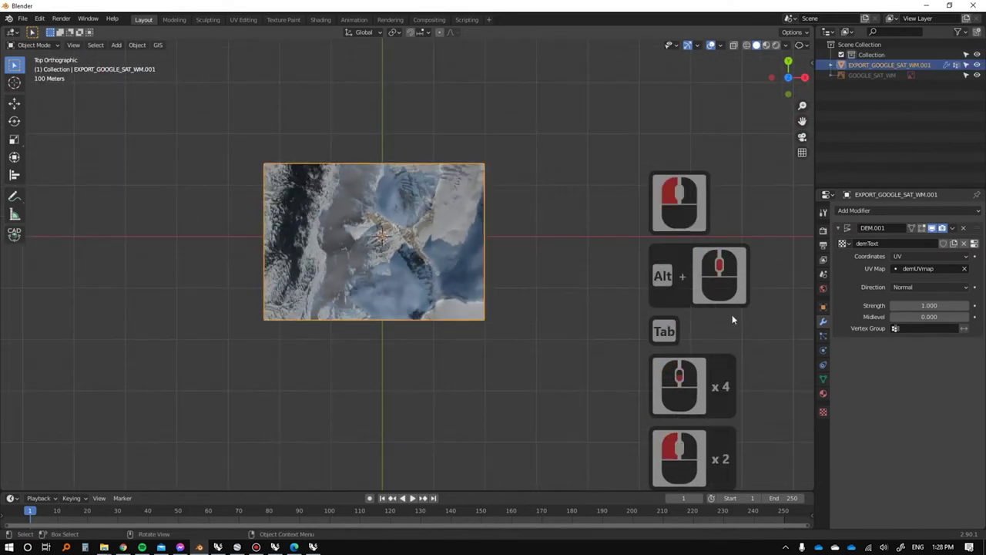
Add a particle system to the terrain and name its settings TREES.
left_click(822, 337)
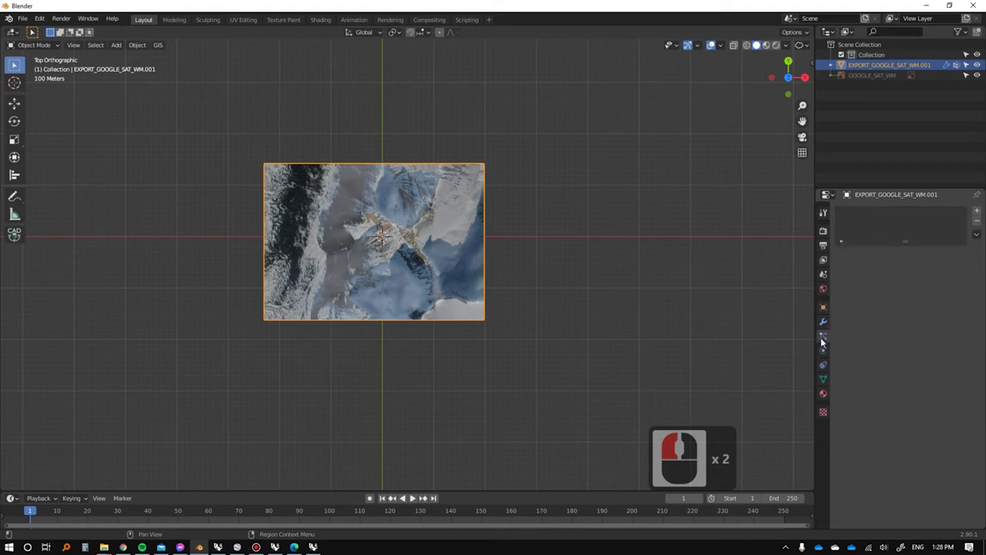
left_click(977, 210)
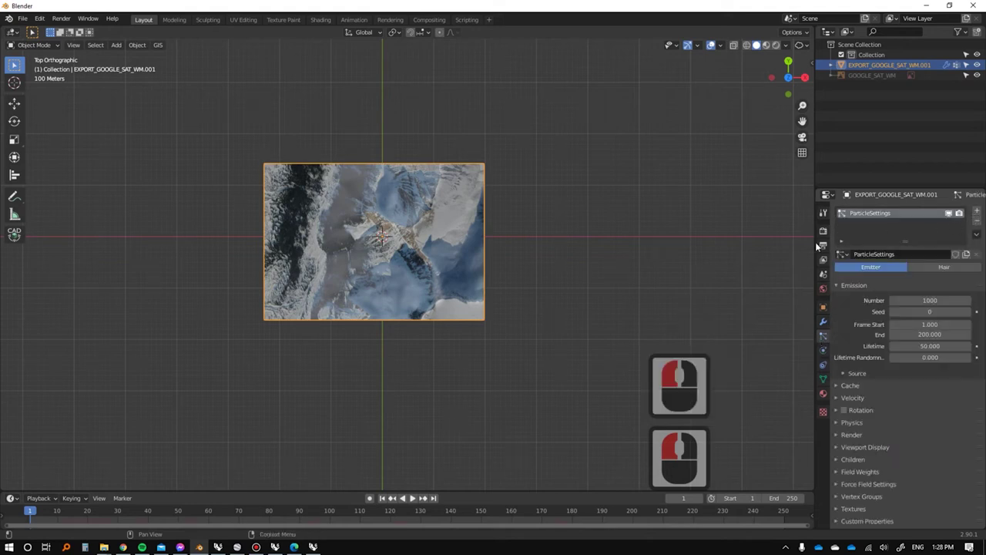
left_click(898, 254)
type("TREES")
key("Caps_Lock")
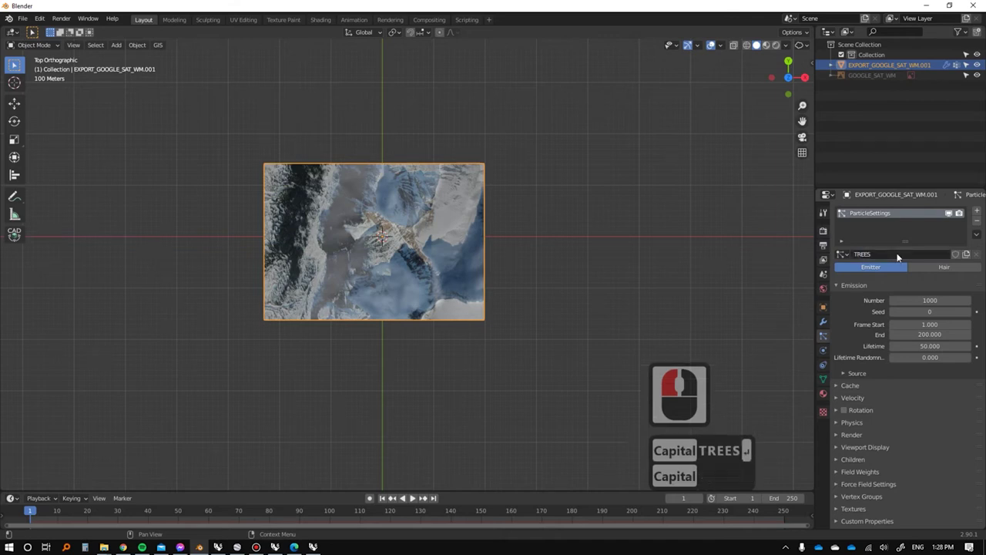
scroll(913, 461, "down", 7)
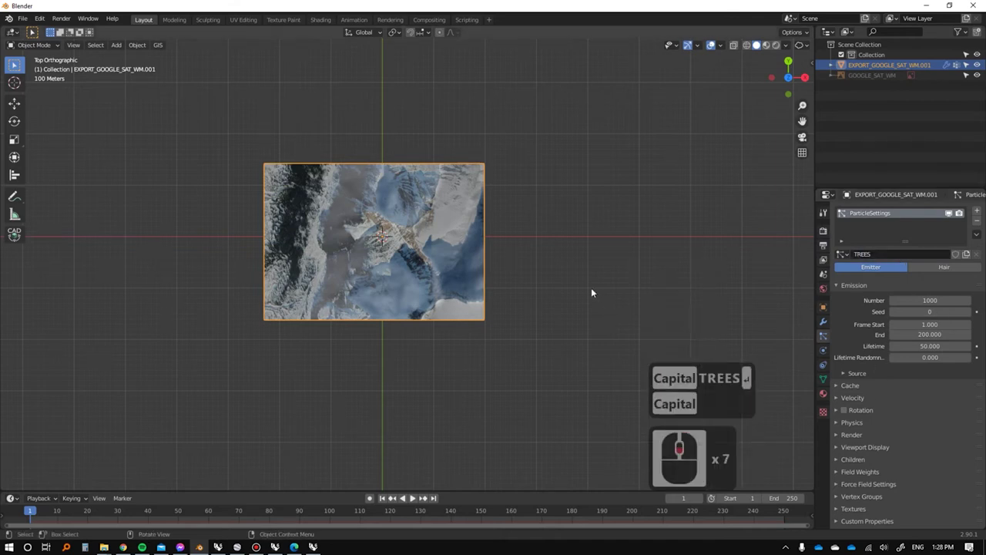
Place the 3D cursor just beyond the terrain's east edge and add a cylinder there.
left_click(535, 240)
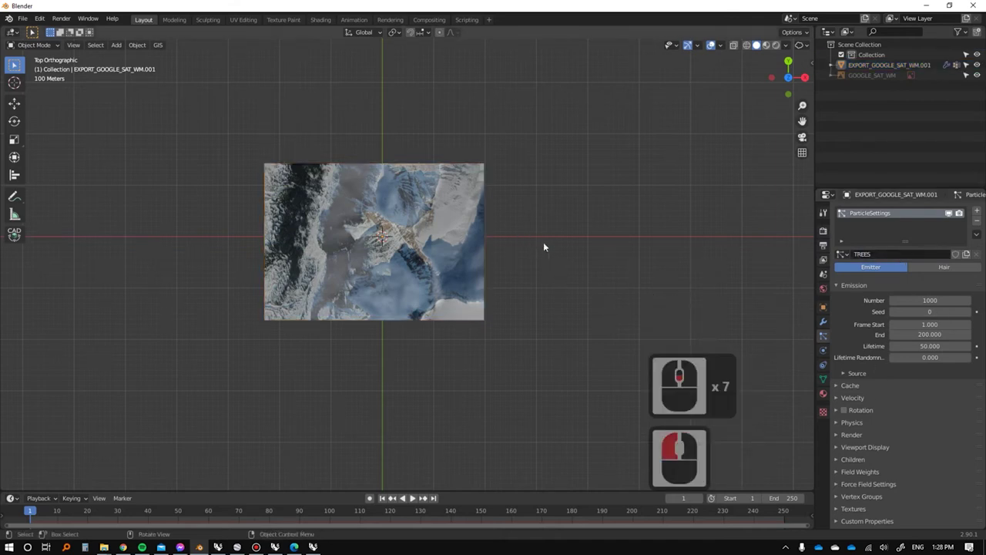
right_click(544, 242, "shift")
right_click(551, 237, "shift")
key("shift+a")
mouse_move(553, 234)
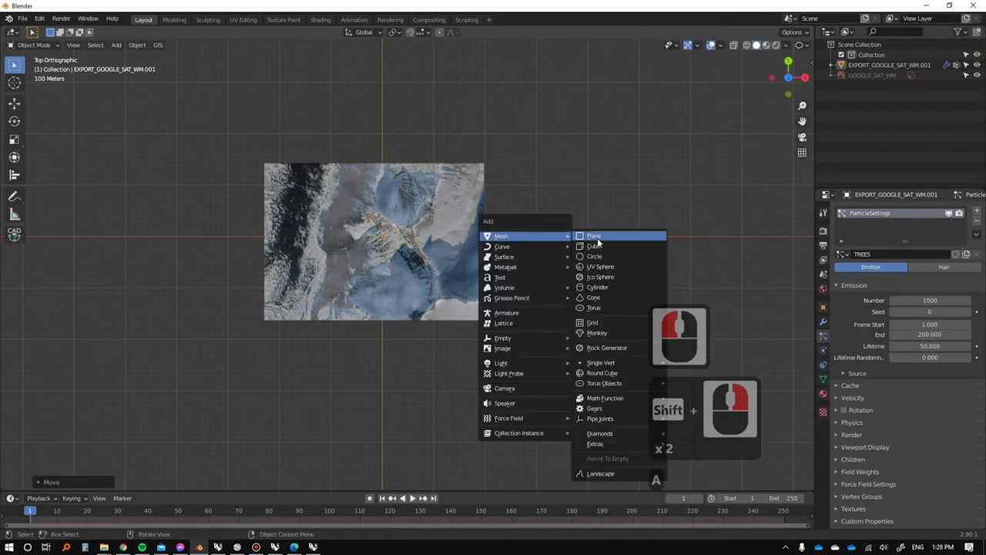
left_click(609, 289)
scroll(597, 245, "up", 5)
middle_click_drag(430, 242, 131, 286, "shift")
scroll(573, 241, "up", 6)
middle_click_drag(573, 241, 392, 308, "shift")
middle_click_drag(392, 308, 443, 247)
scroll(444, 252, "up", 6)
key("s")
key("Escape")
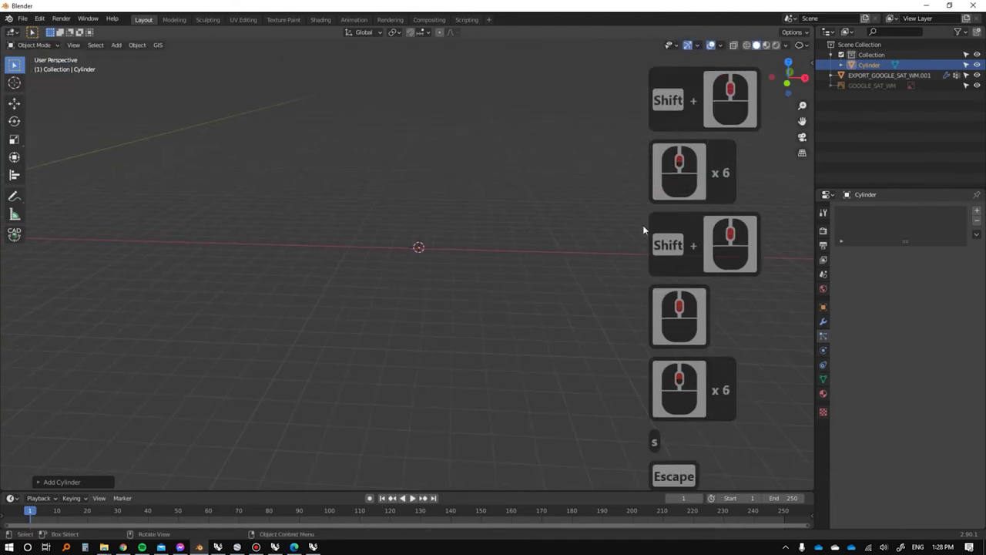
Frame the new cylinder and isolate it in Local View.
key("KP_Delete")
middle_click_drag(449, 251, 376, 267)
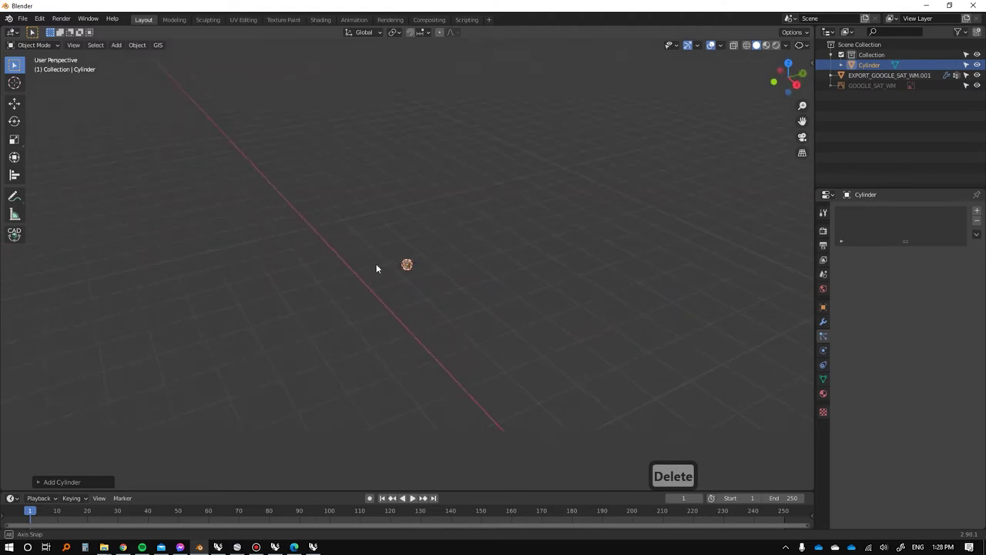
scroll(387, 245, "up", 5)
scroll(385, 251, "up", 5)
scroll(384, 251, "down", 11)
key("KP_Divide")
scroll(384, 251, "up", 5)
middle_click_drag(384, 251, 460, 234)
scroll(378, 254, "down", 5)
Set the viewport's Clip Start to 1 m so the cylinder can be viewed up close.
key("n")
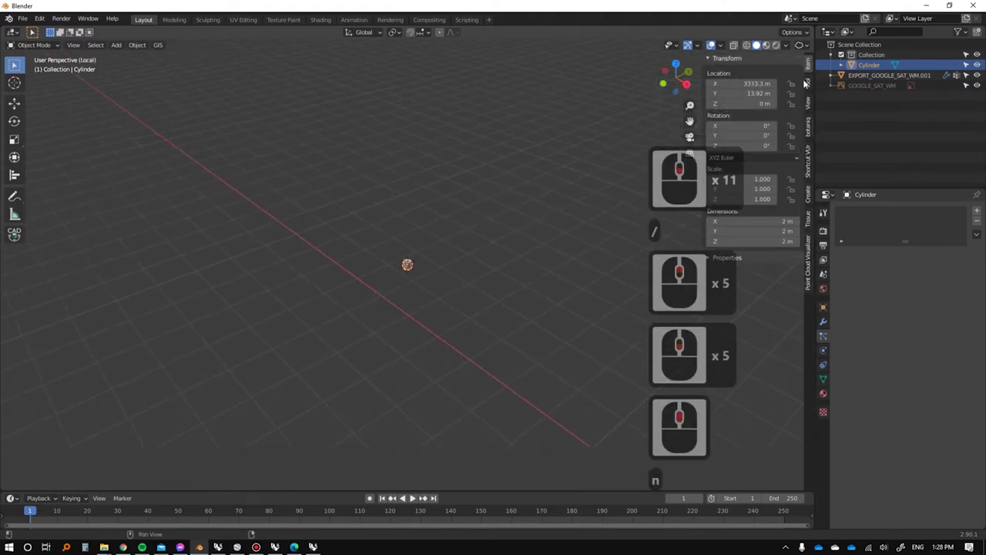
left_click(807, 102)
left_click(759, 84)
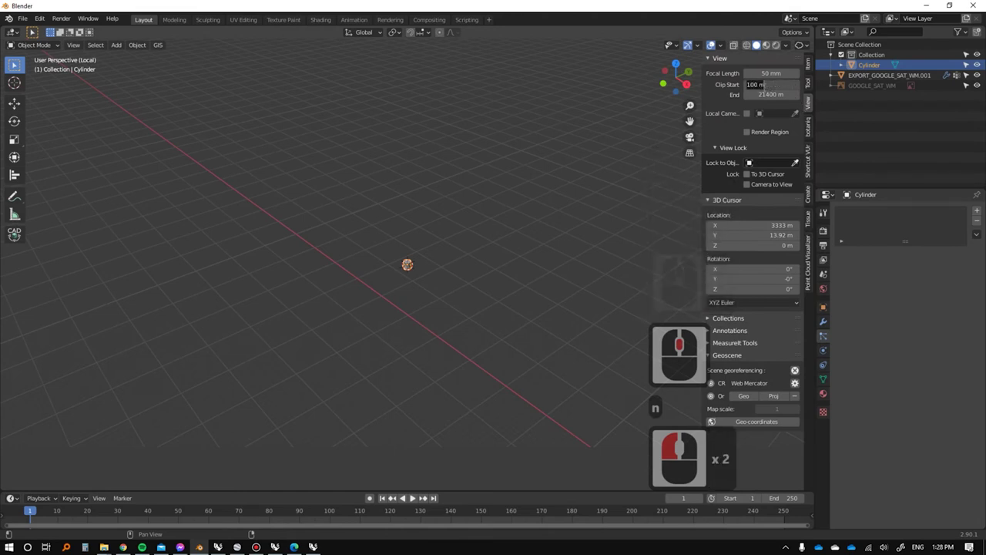
type("1")
key("Return")
scroll(427, 223, "up", 10)
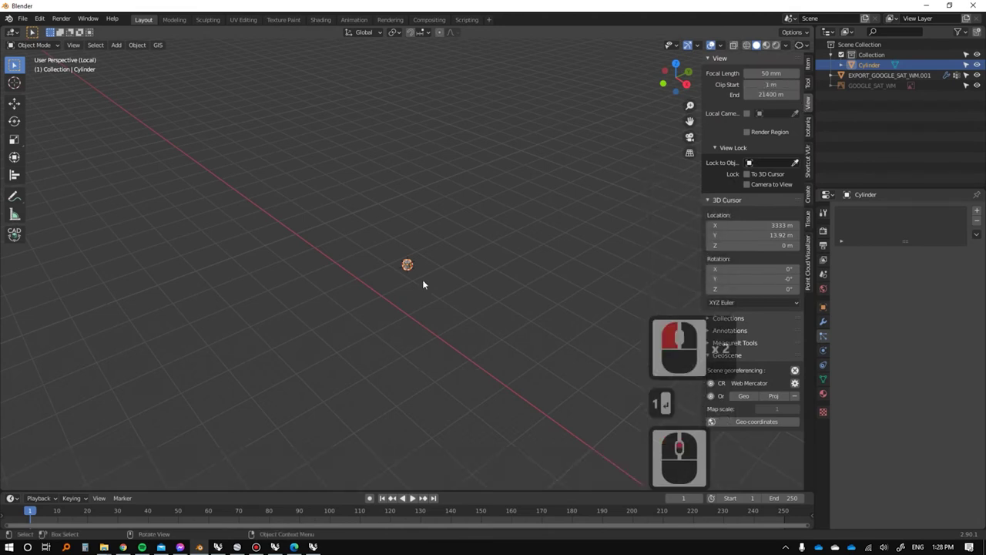
middle_click_drag(397, 286, 398, 267)
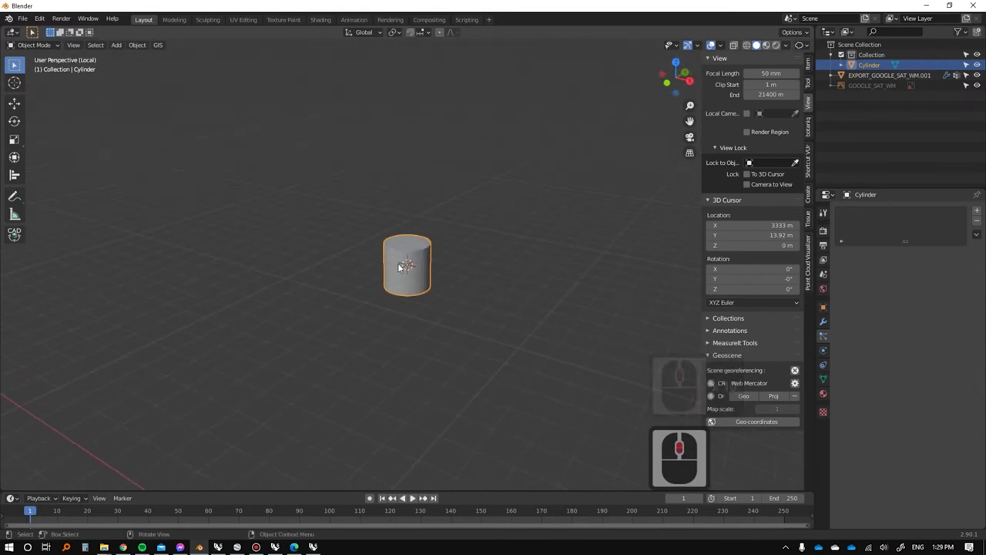
Rename the cylinder TREE and scale it down to a thin trunk in X and Y only.
double_click(871, 65)
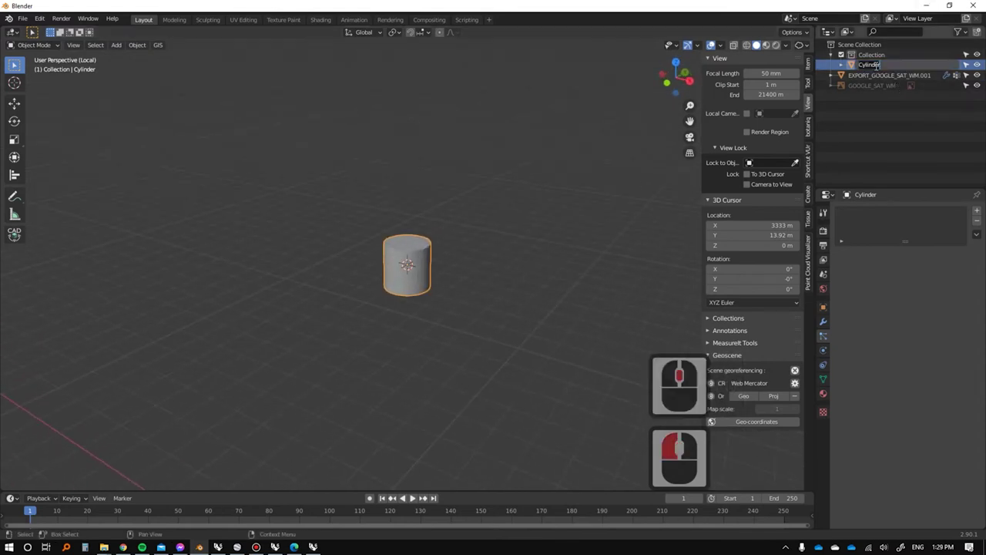
type("TREE")
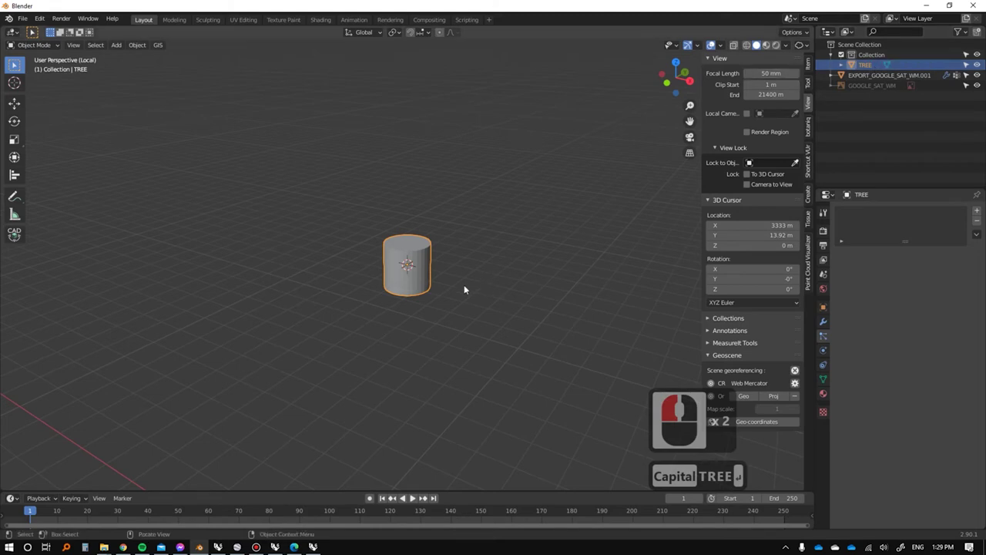
type("s")
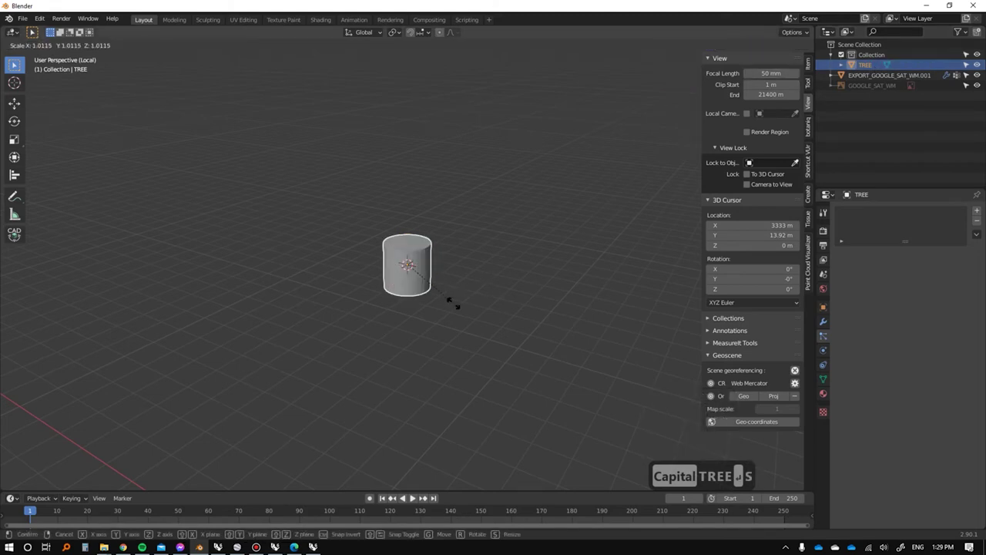
key("shift+z")
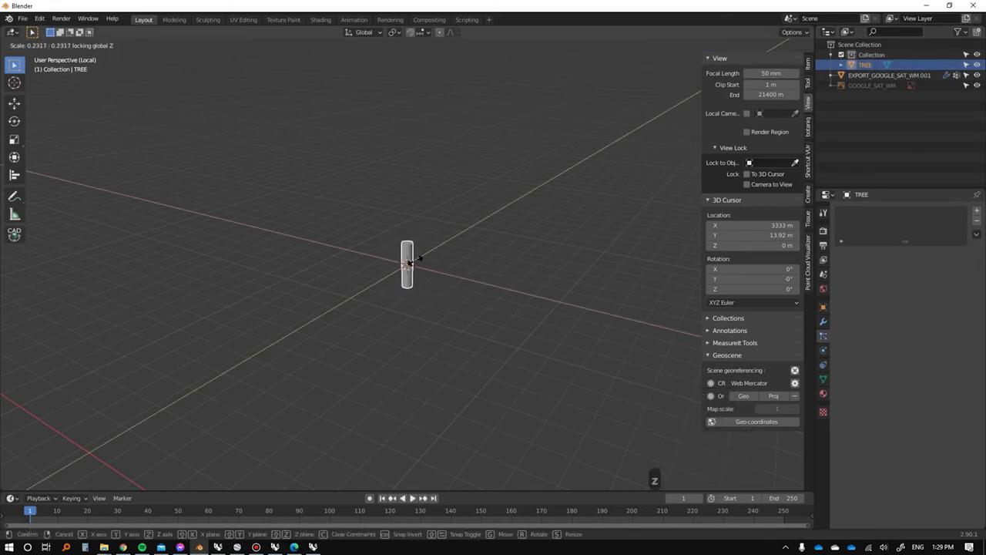
left_click(432, 270)
Stretch the TREE cylinder along Z to a height of about 11 m.
key("s")
key("z")
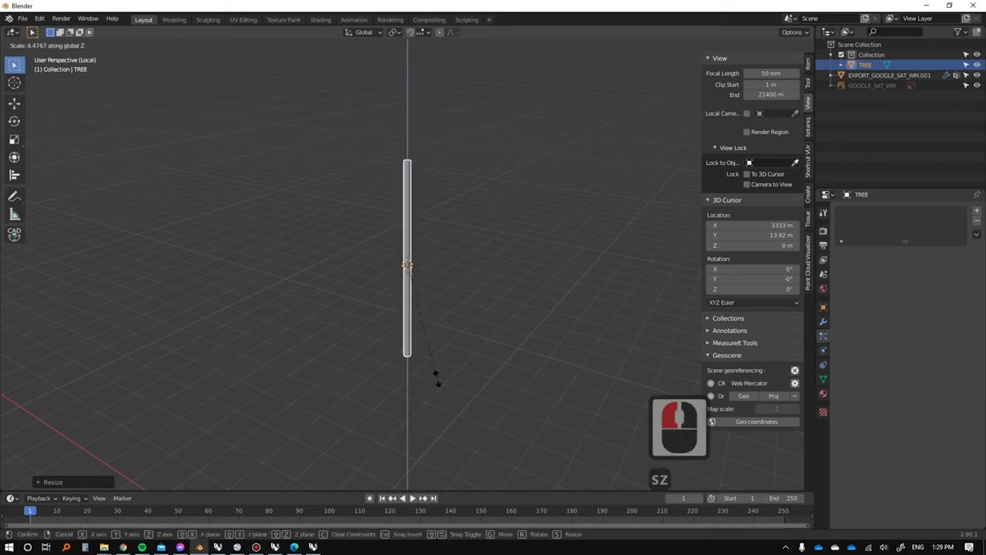
left_click(472, 386)
Raise the TREE cylinder along Z in the front view until its base rests on the ground line.
scroll(353, 304, "down", 2)
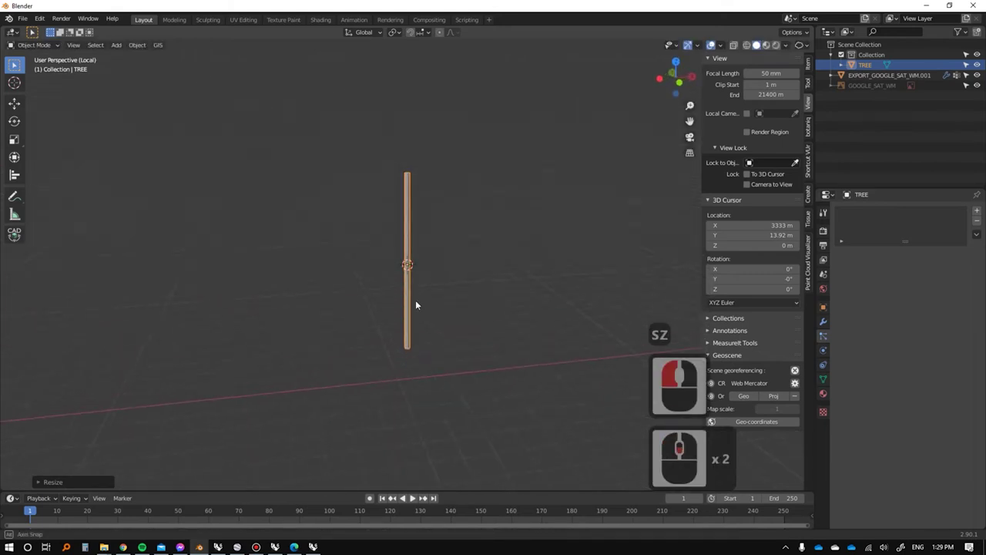
key("Insert")
scroll(415, 292, "down", 3)
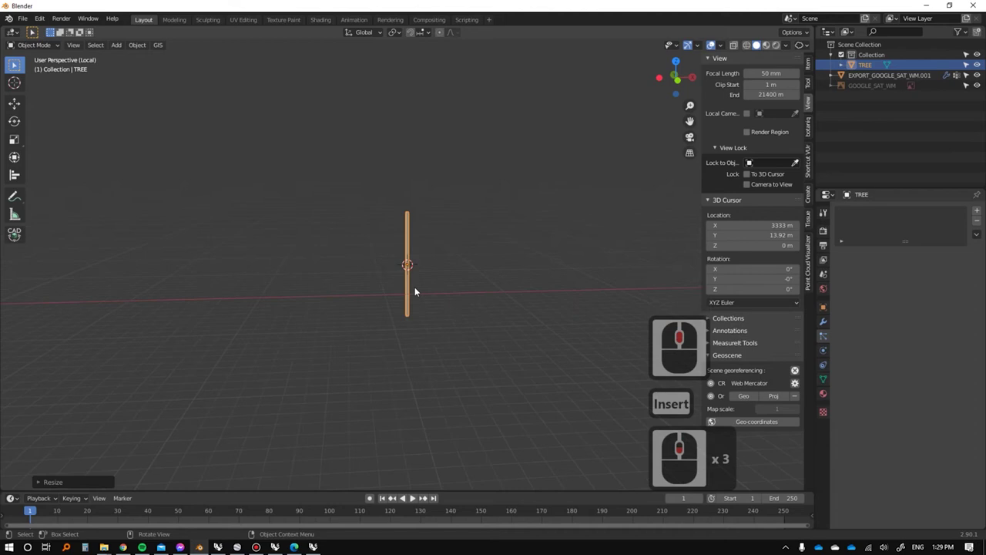
key("Insert")
key("Num_Lock")
key("Num_Lock")
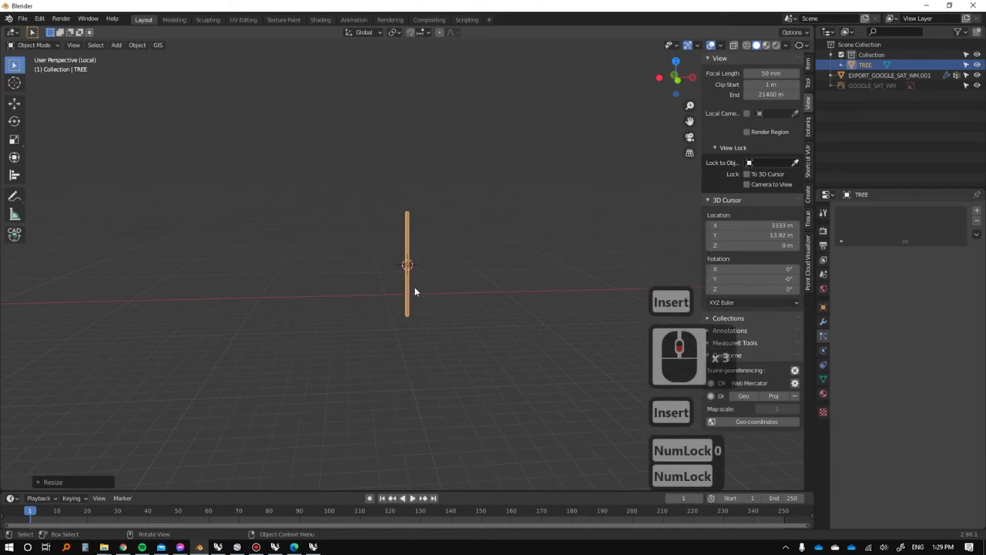
key("KP_7")
key("KP_1")
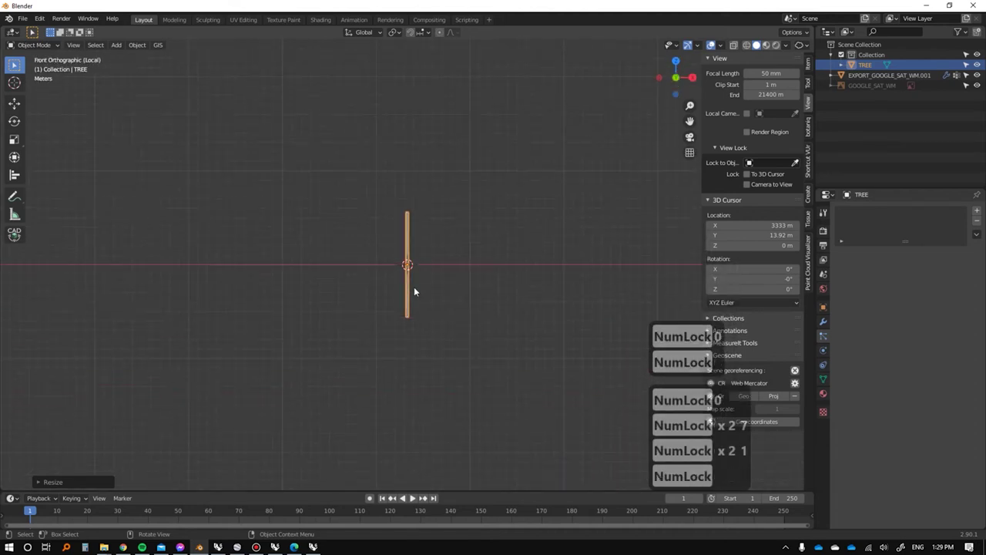
key("g")
key("z")
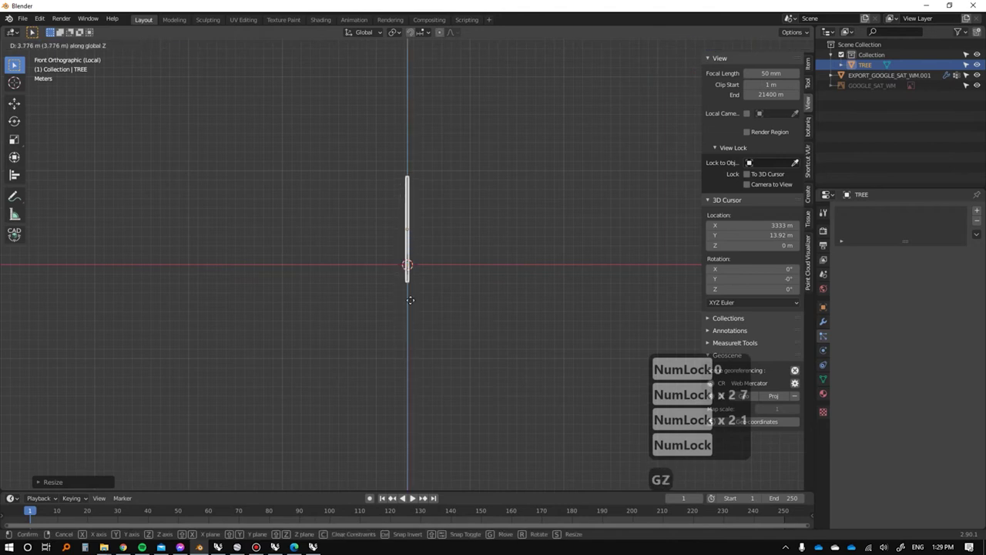
left_click(412, 291)
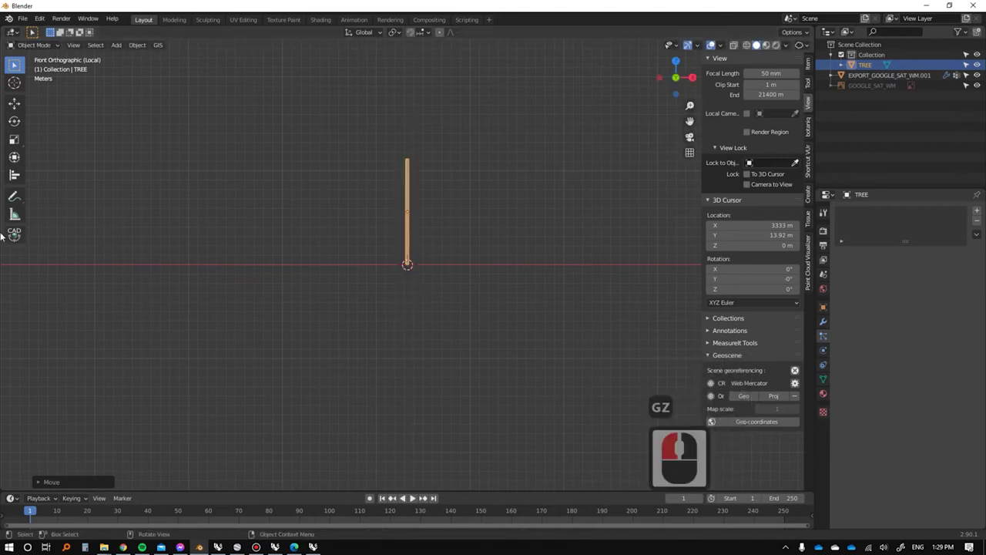
Measure the height of the TREE cylinder, then delete the ruler.
left_click(15, 216)
left_click_drag(394, 265, 400, 164)
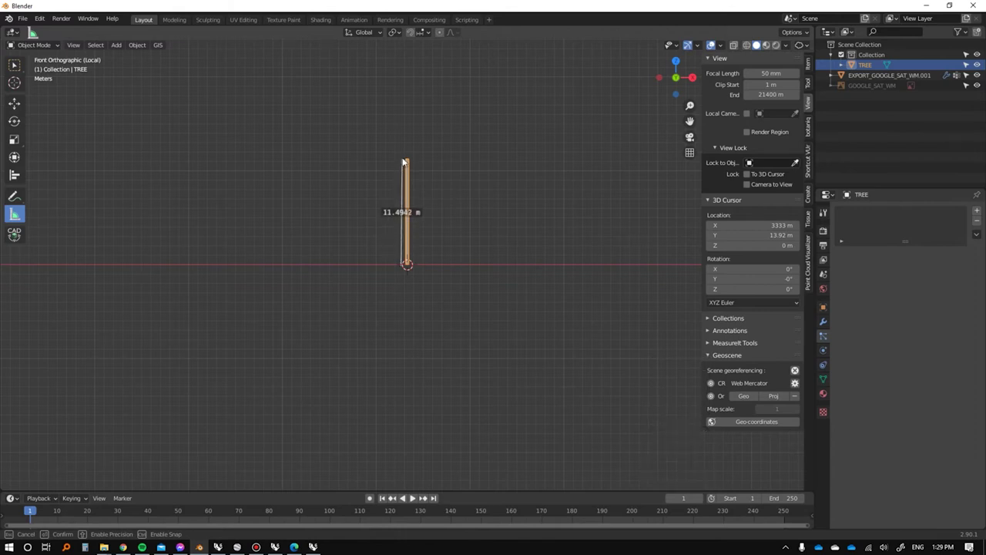
left_click_drag(402, 159, 402, 159)
key("Delete")
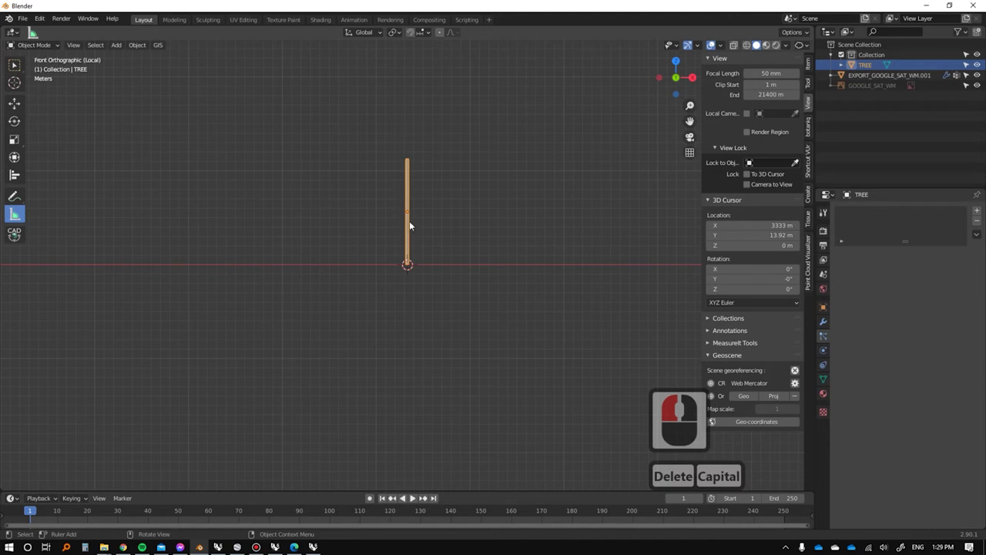
Stretch the TREE cylinder along Z by a factor of about 1.46 and raise it toward the ground line.
key("s")
key("z")
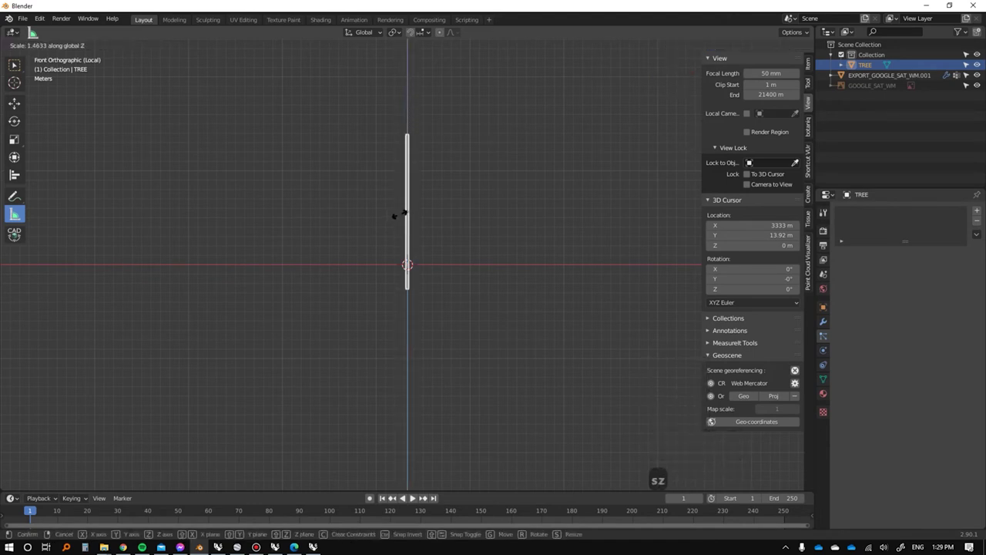
left_click(403, 214)
key("g")
key("z")
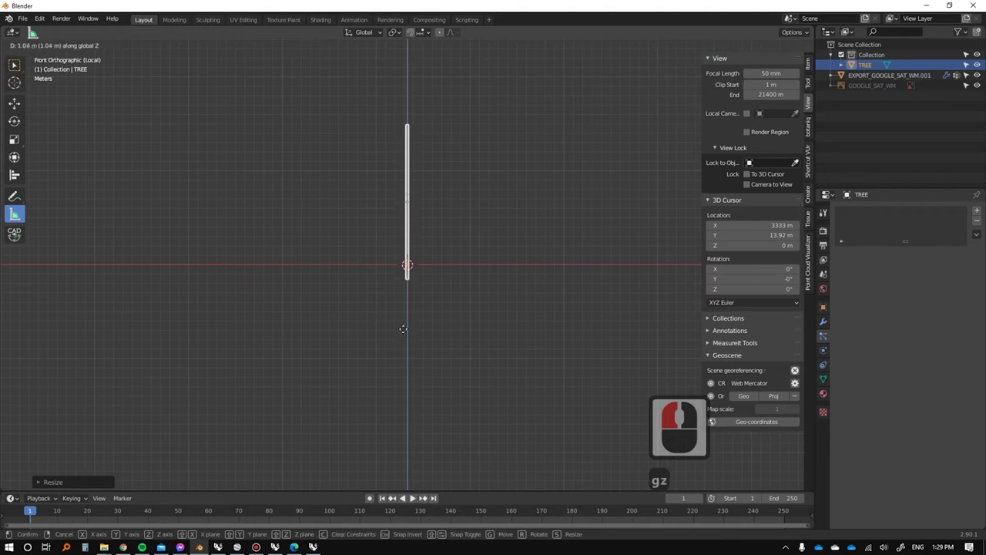
Raise the TREE cylinder along Z until its base rests on the ground line, and thicken it horizontally without changing its height.
left_click(406, 321)
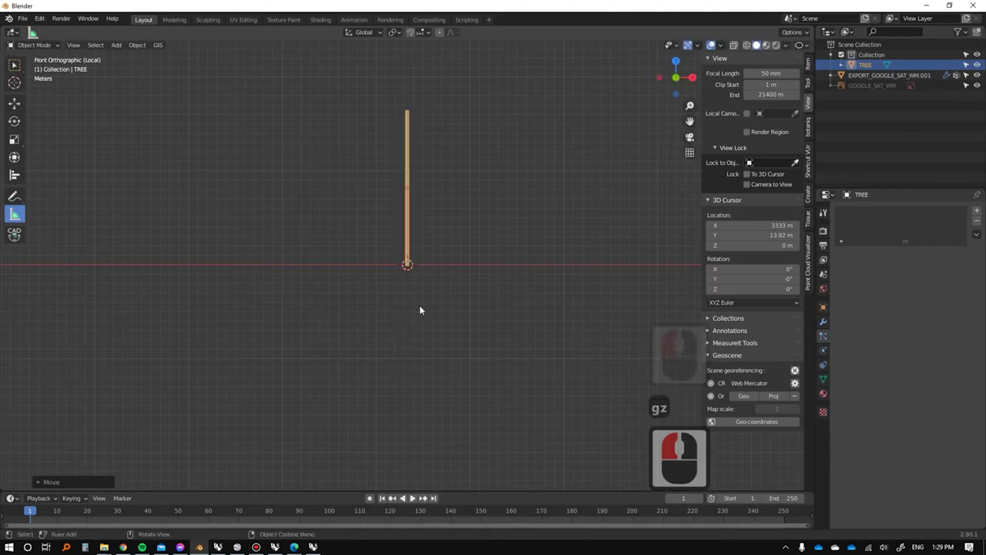
scroll(439, 239, "down", 3)
key("s")
key("shift+z")
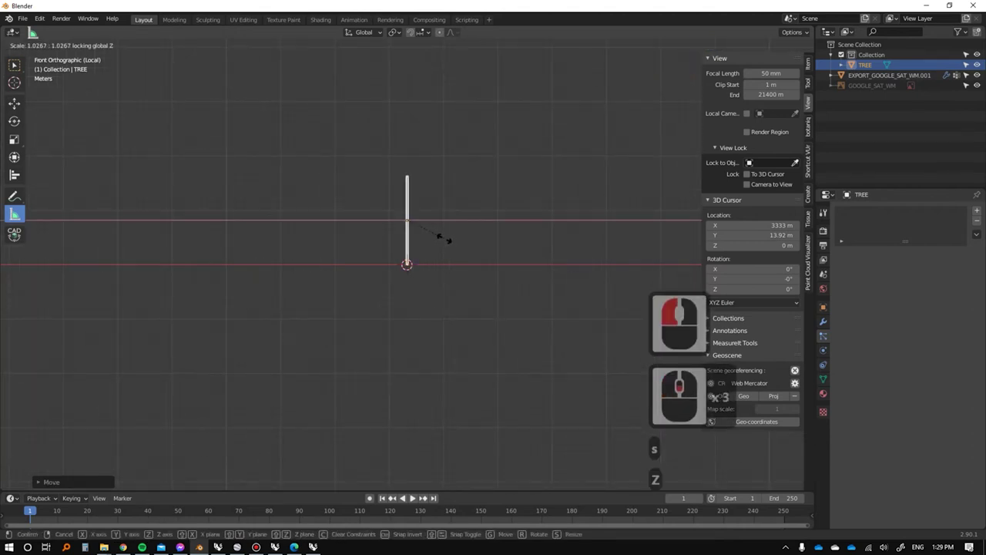
left_click(514, 240)
middle_click_drag(513, 242, 454, 247)
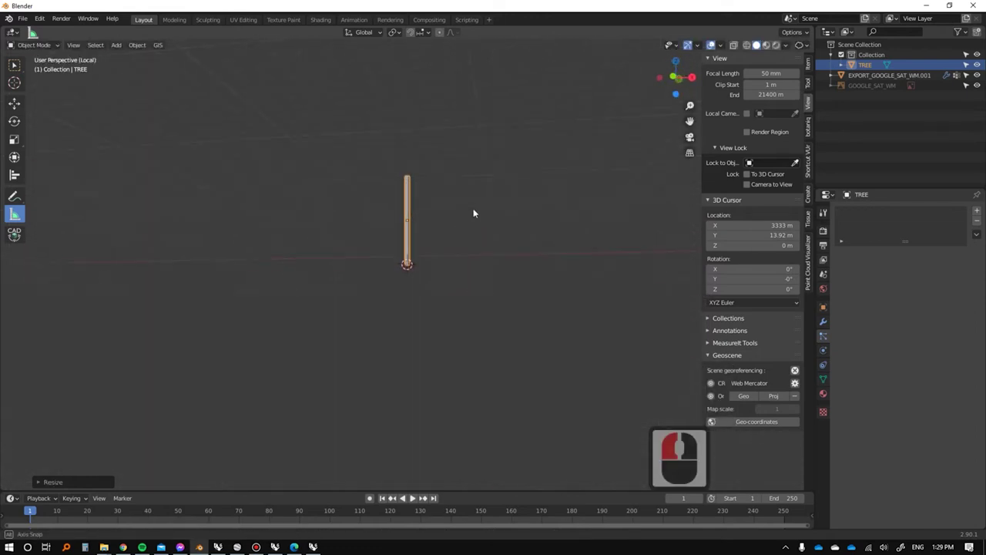
mouse_move(432, 267)
middle_mouse_down()
mouse_move(388, 260)
mouse_move(449, 238)
mouse_move(453, 270)
mouse_move(449, 259)
middle_mouse_up()
scroll(423, 257, "down", 12)
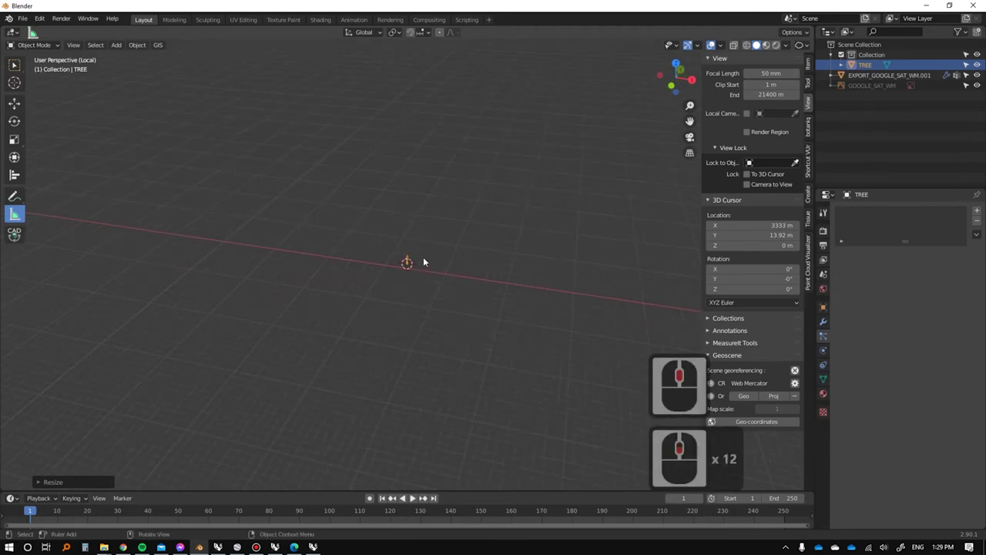
Leave TREE's local view and bring the whole terrain model back into view.
key("KP_Divide")
key("KP_Decimal")
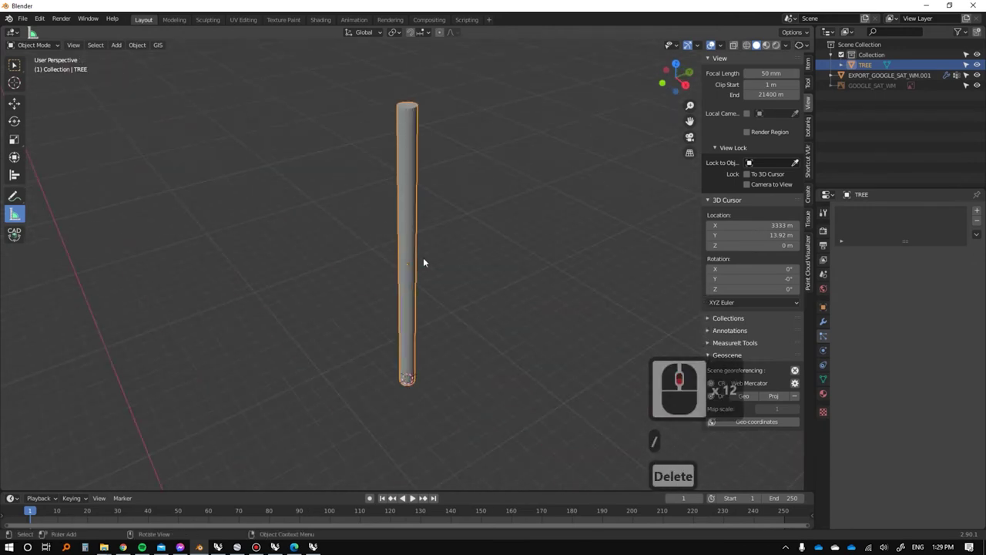
key("KP_Decimal")
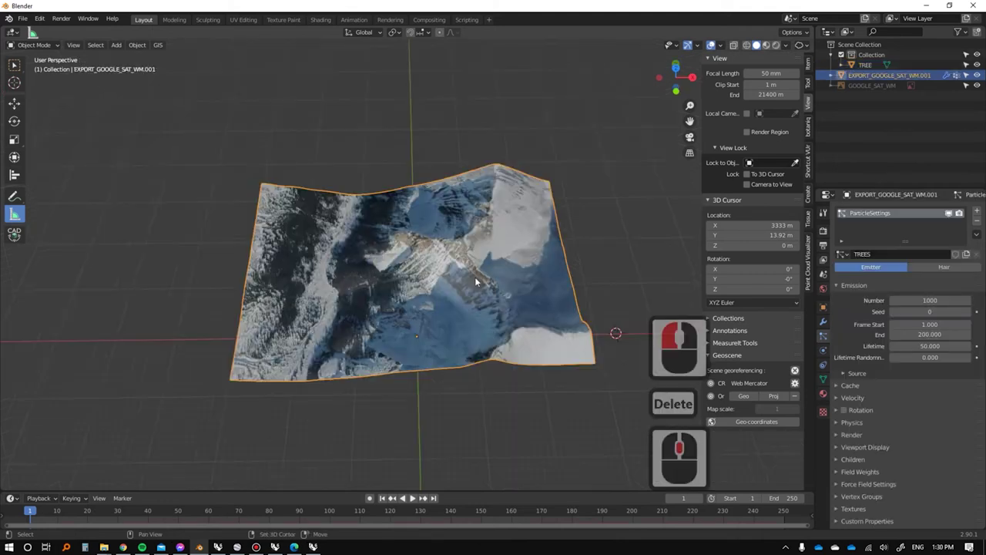
middle_click_drag(626, 310, 608, 308)
middle_click_drag(607, 308, 530, 286, "shift")
left_click_drag(548, 288, 514, 343)
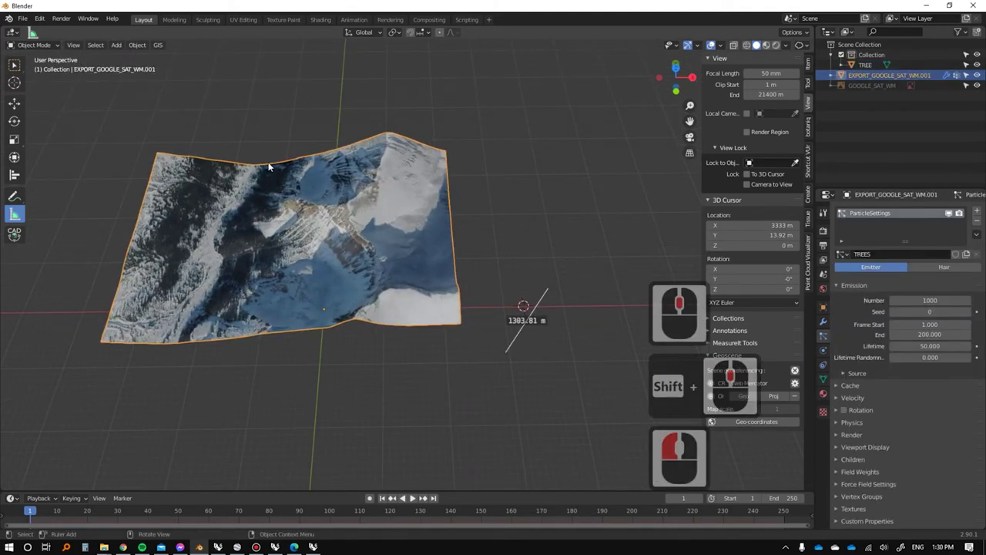
key("Delete")
Hide the TREE object in the viewport and select the terrain mesh.
left_click(974, 70)
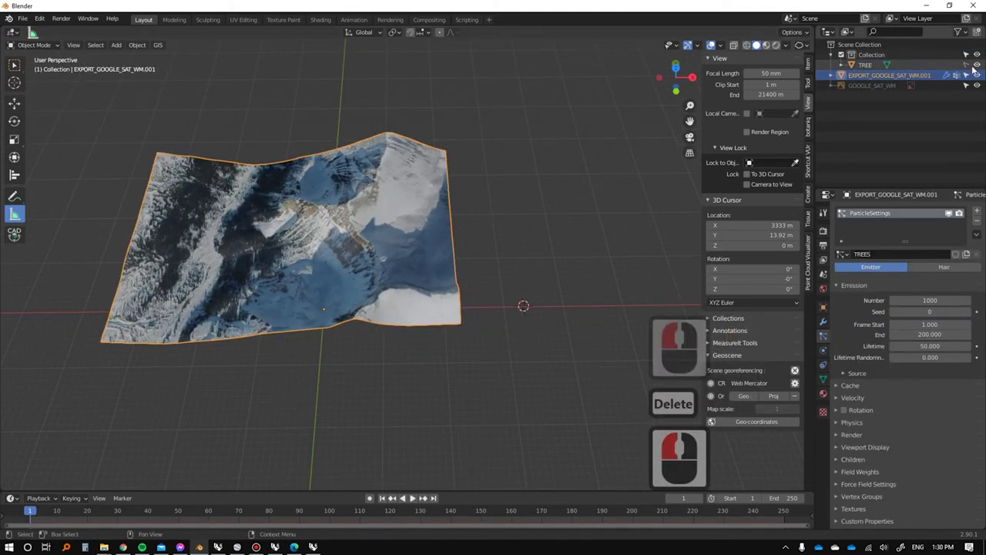
left_click(976, 66)
left_click(423, 230)
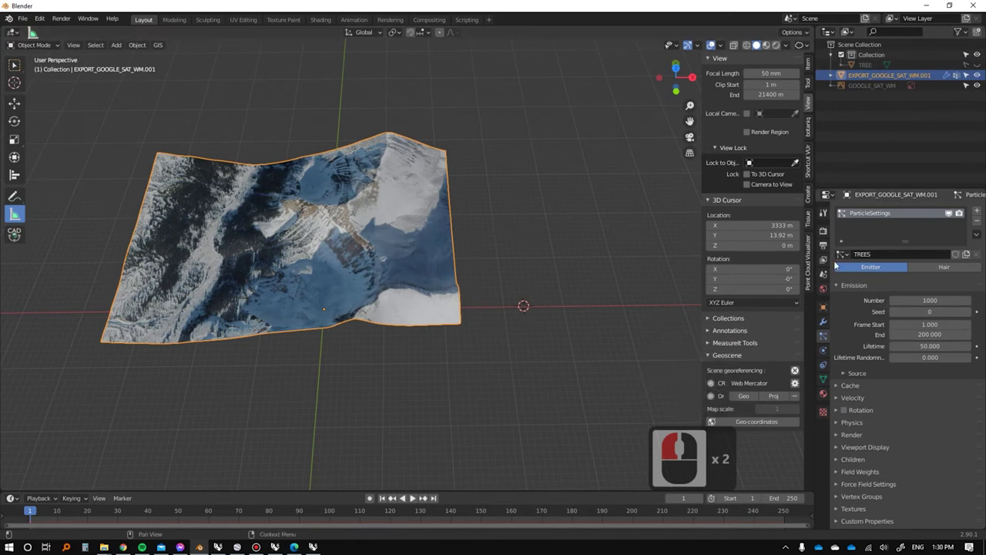
left_click(531, 182)
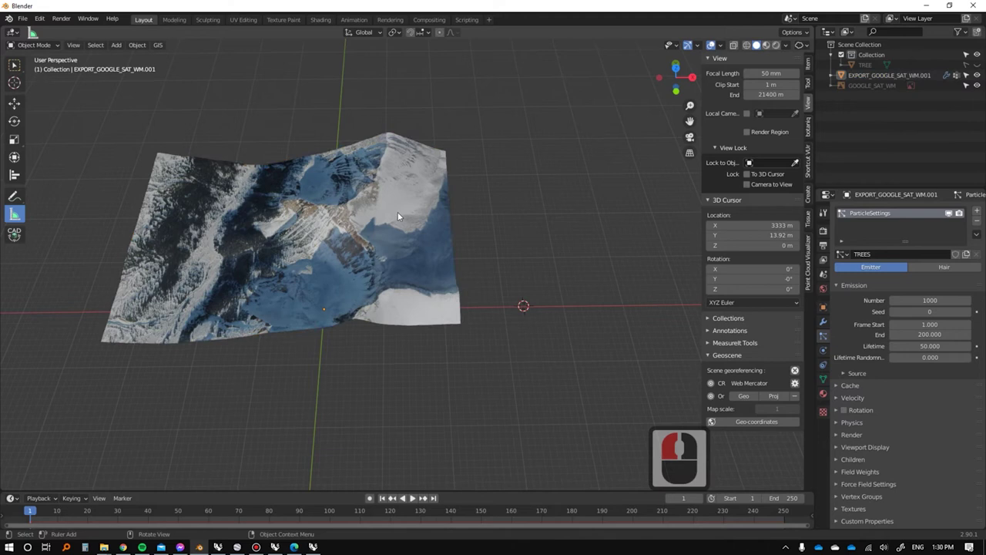
left_click(398, 216)
scroll(895, 454, "down", 8)
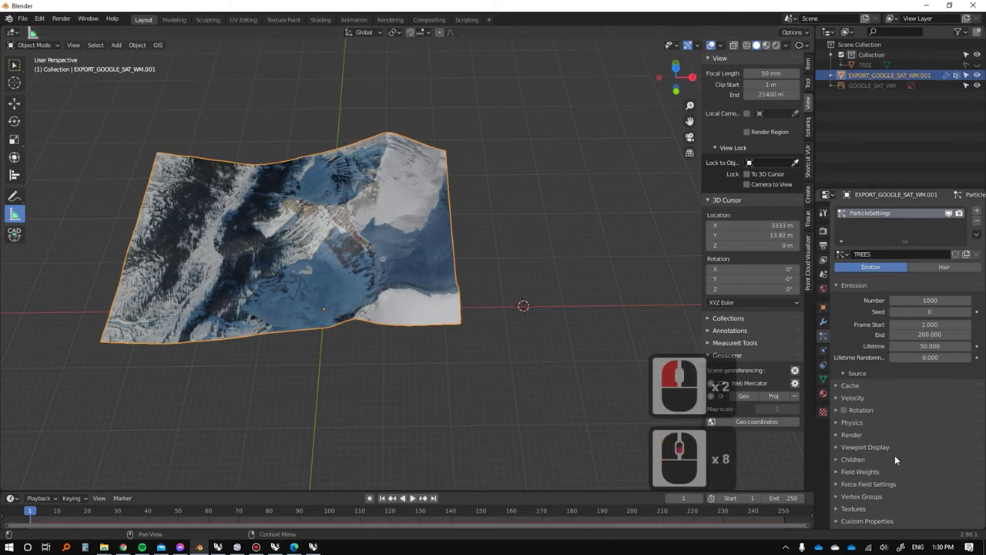
Change the terrain's TREES particle system type to Hair and expand its render settings.
left_click(944, 267)
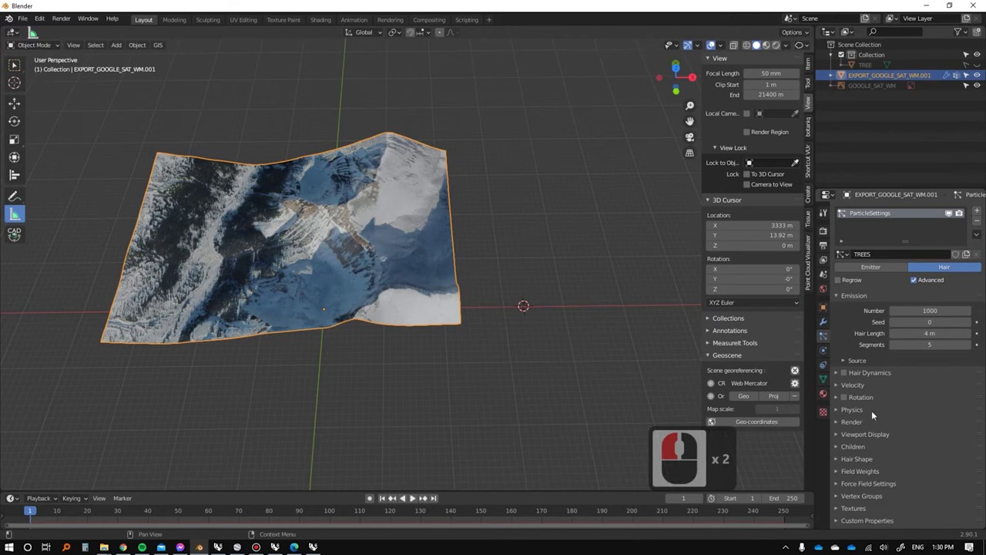
left_click(855, 422)
scroll(887, 379, "down", 6)
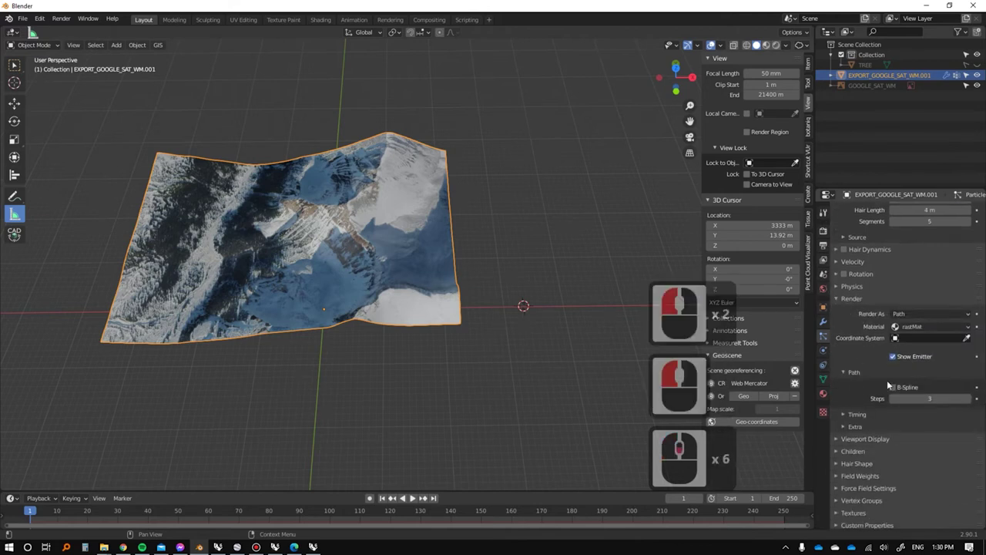
scroll(240, 251, "up", 2)
scroll(241, 251, "up", 3)
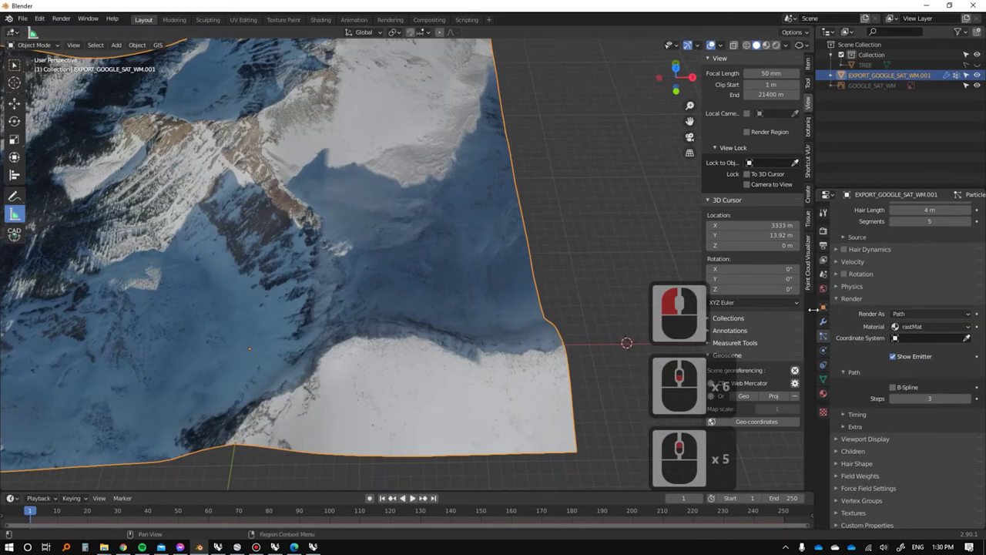
Render the hair particles as Object, using TREE as the instance object.
left_click(910, 312)
left_click(916, 350)
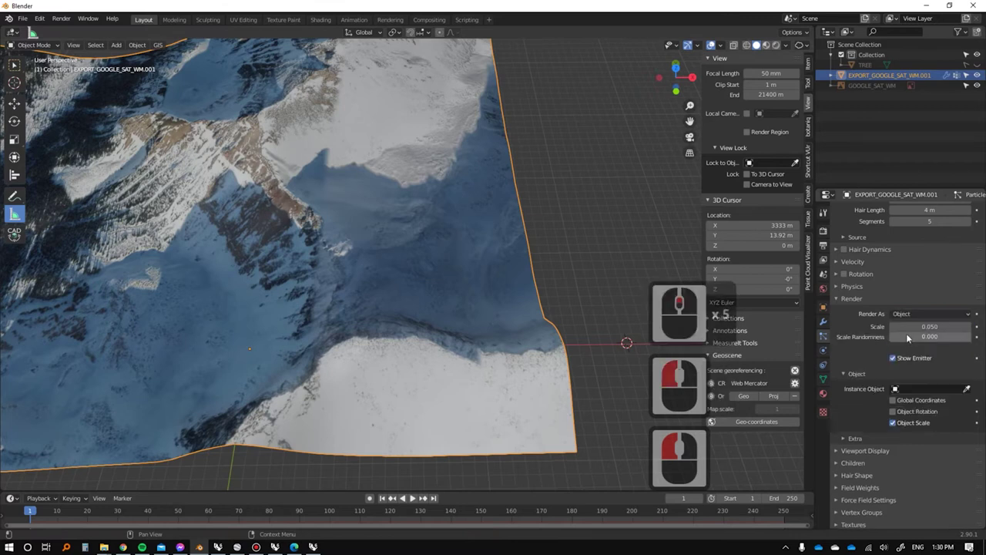
left_click(914, 387)
left_click(891, 426)
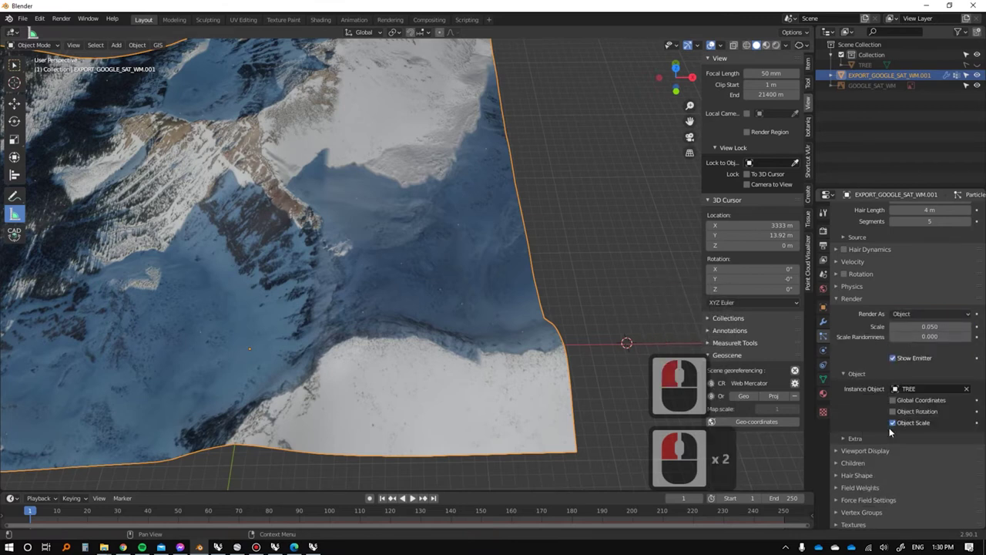
Set the render scale of the TREE particle instances to 1.
scroll(423, 308, "down", 4)
middle_click_drag(416, 288, 477, 236, "shift")
scroll(477, 236, "up", 15)
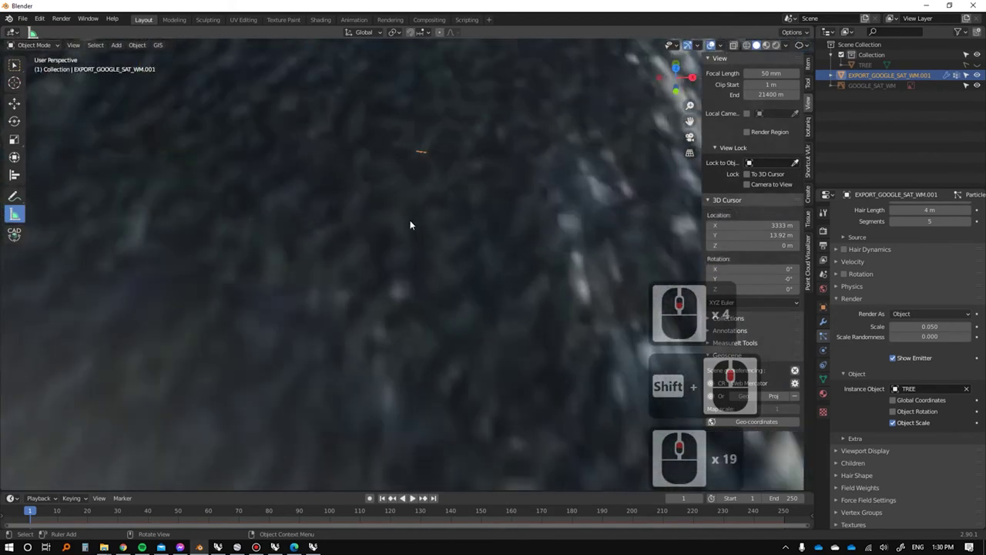
scroll(409, 223, "up", 7)
middle_click_drag(390, 208, 395, 268, "shift")
scroll(396, 269, "up", 2)
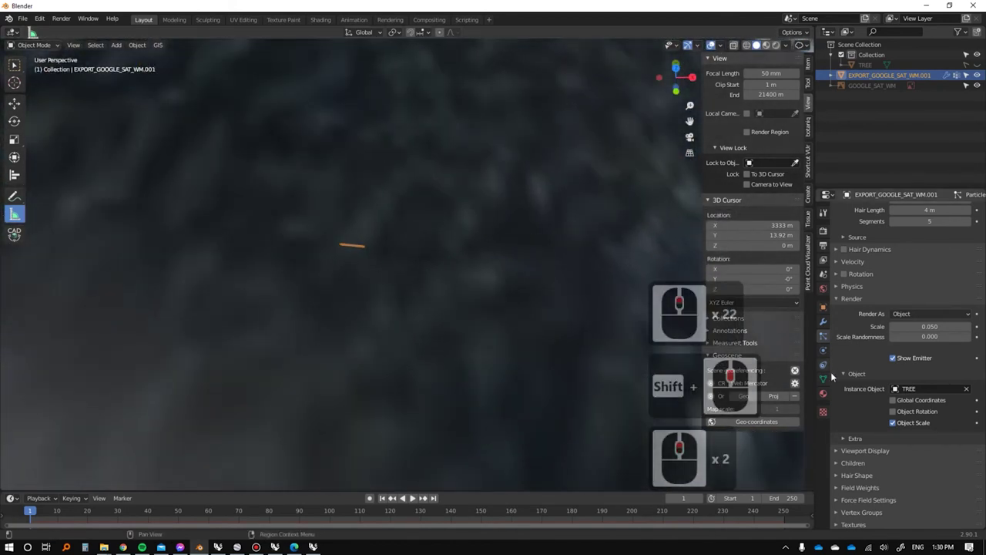
scroll(916, 399, "up", 2)
left_click(924, 368)
type("1")
key("Return")
scroll(370, 306, "down", 20)
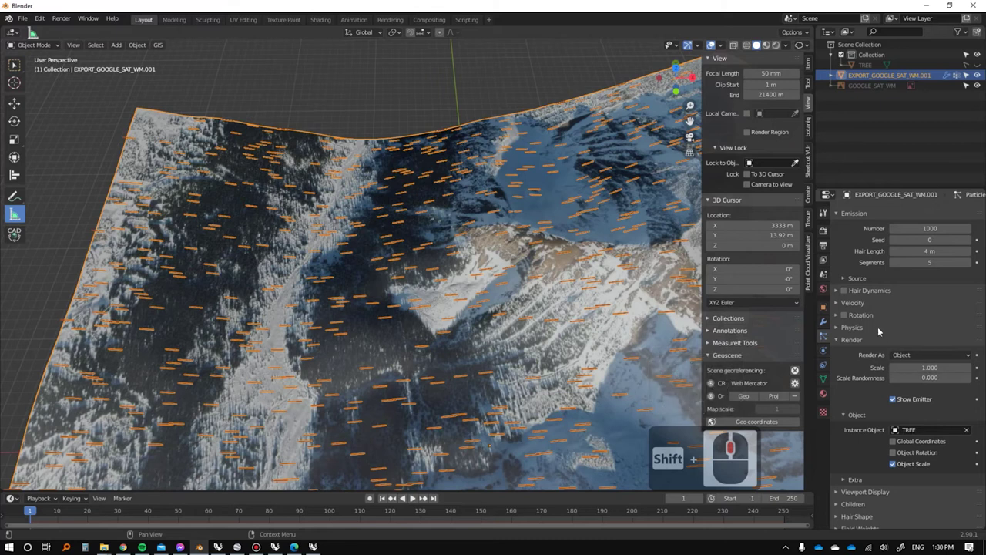
Try enabling Object Rotation for the TREE particle instances on the terrain.
left_click(854, 332)
left_click(854, 333)
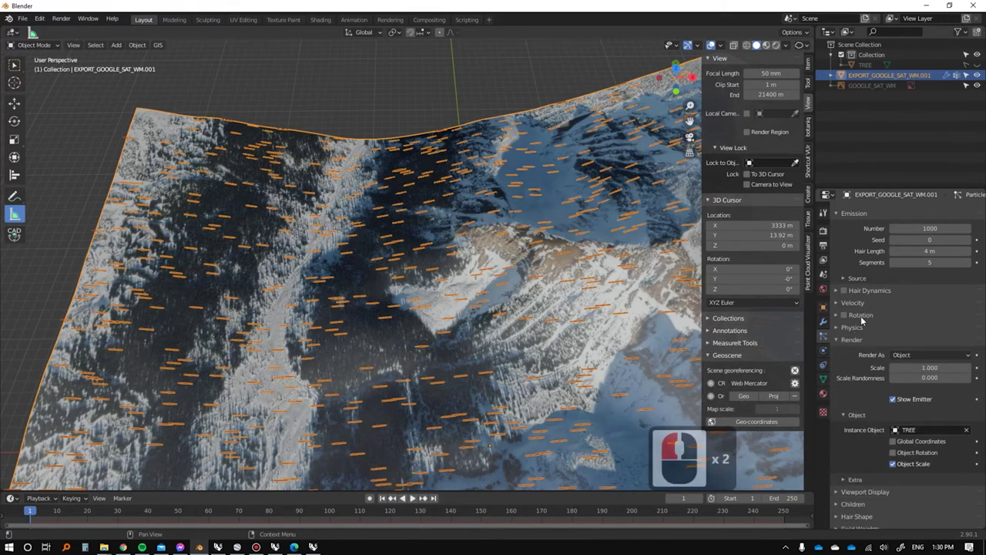
left_click(862, 318)
scroll(871, 370, "down", 7)
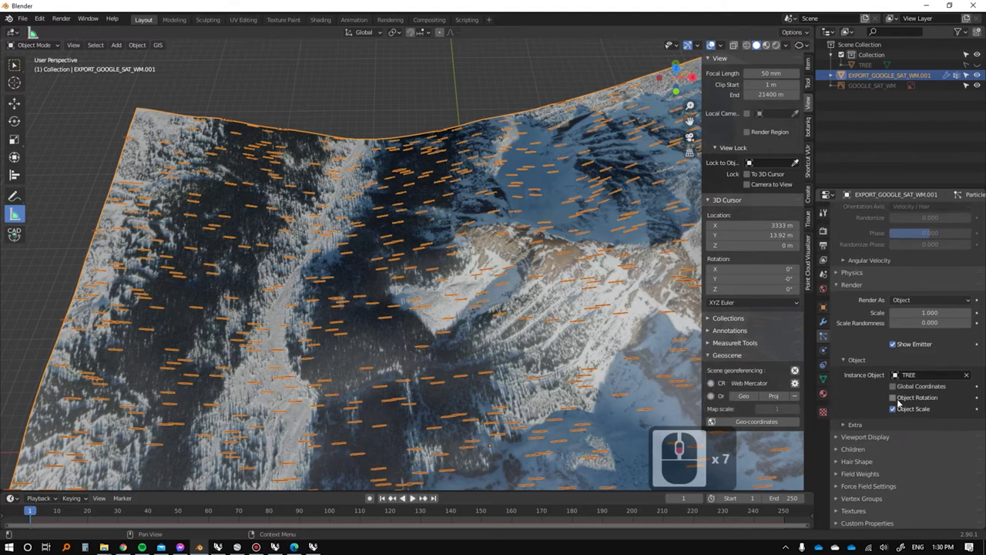
left_click(893, 398)
middle_click_drag(386, 308, 453, 258, "shift")
scroll(452, 258, "down", 5)
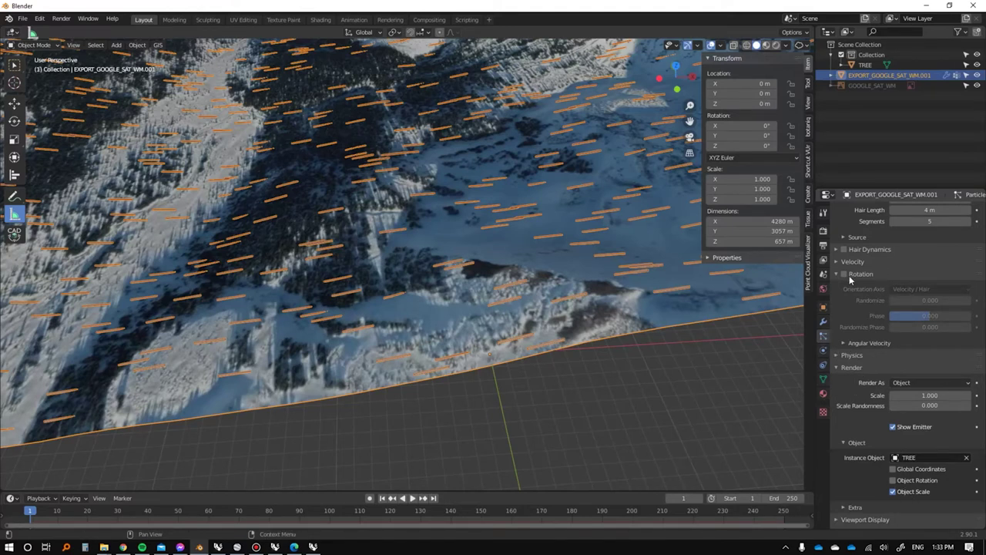
Enable particle rotation and set its orientation axis to None.
left_click(845, 274)
left_click(925, 289)
left_click(913, 310)
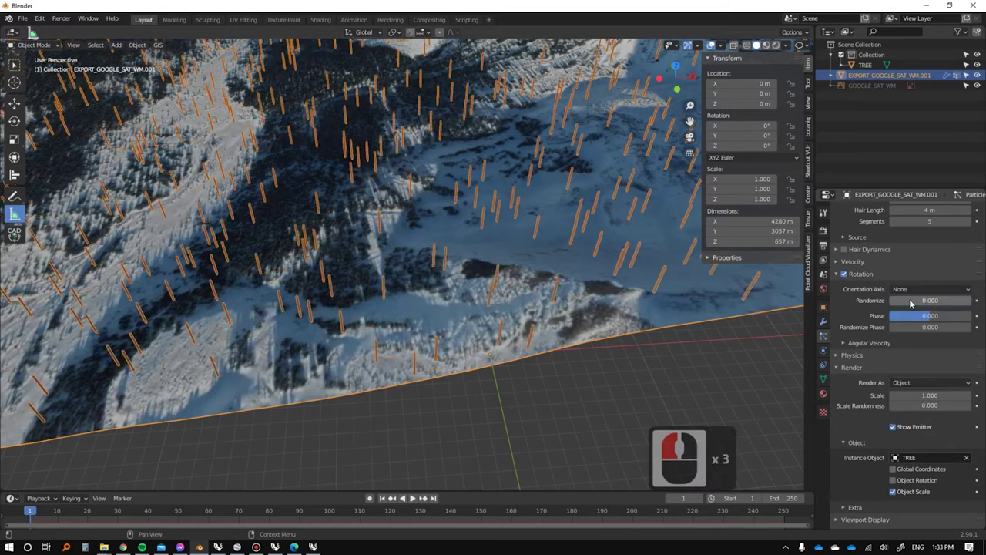
left_click(378, 391)
Examine the tree distribution and the forested areas across the whole terrain, in perspective and from directly above.
middle_click_drag(379, 391, 447, 302)
scroll(499, 241, "down", 7)
middle_click_drag(447, 302, 456, 276, "shift")
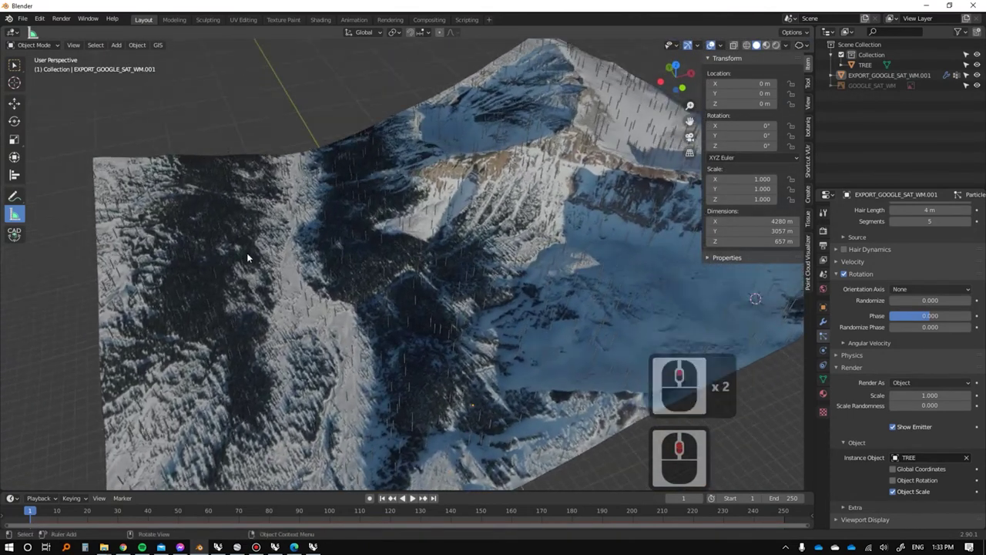
middle_click_drag(410, 233, 377, 279)
scroll(319, 248, "down", 3)
scroll(290, 114, "up", 1)
scroll(270, 135, "up", 2)
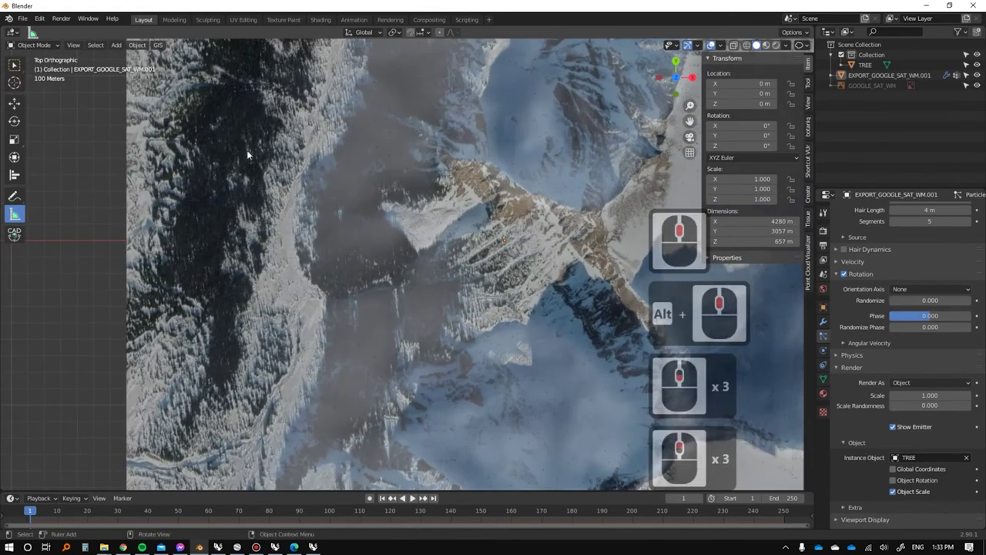
scroll(270, 135, "down", 3)
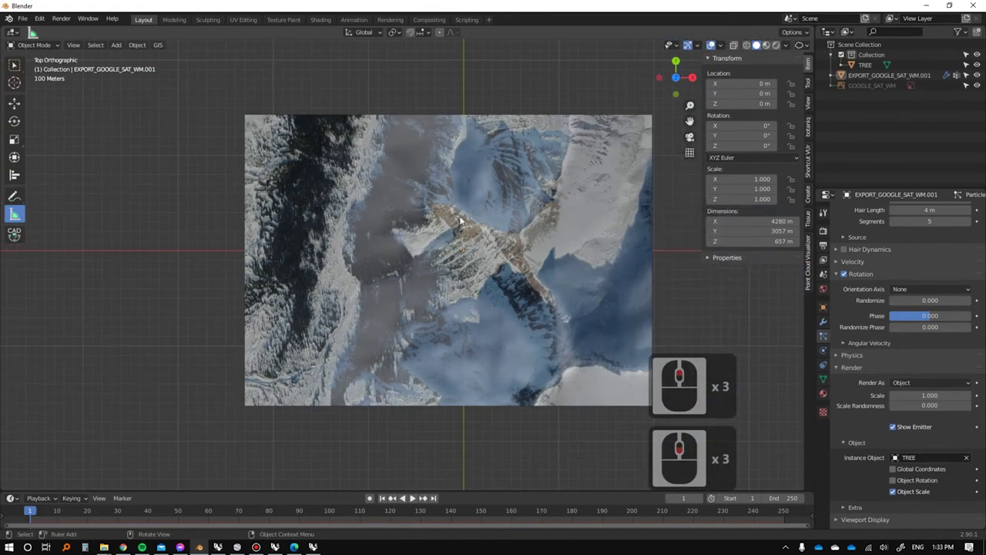
middle_click_drag(385, 202, 377, 202, "shift")
Select the terrain and add a vertex group named TREES to it.
left_click(408, 201)
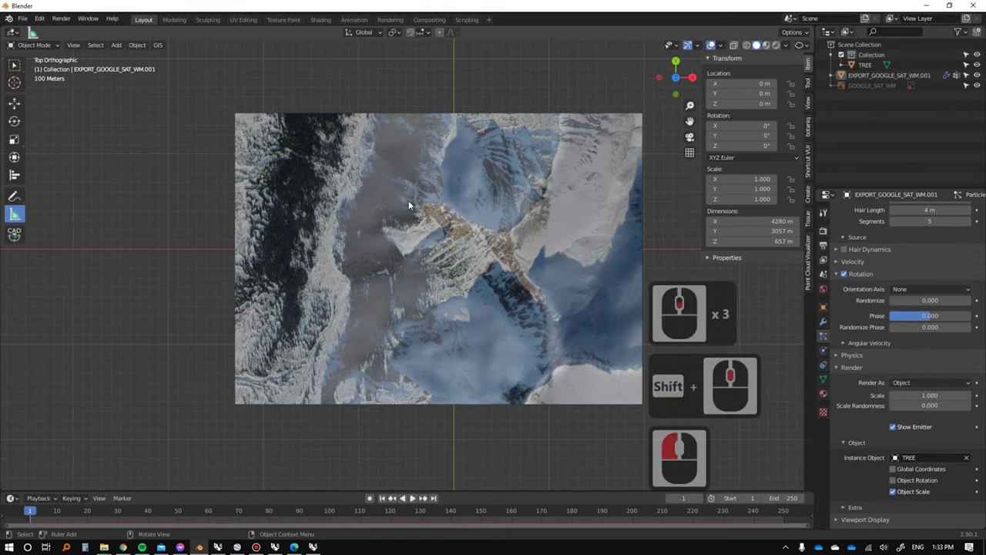
left_click(823, 380)
left_click(977, 253)
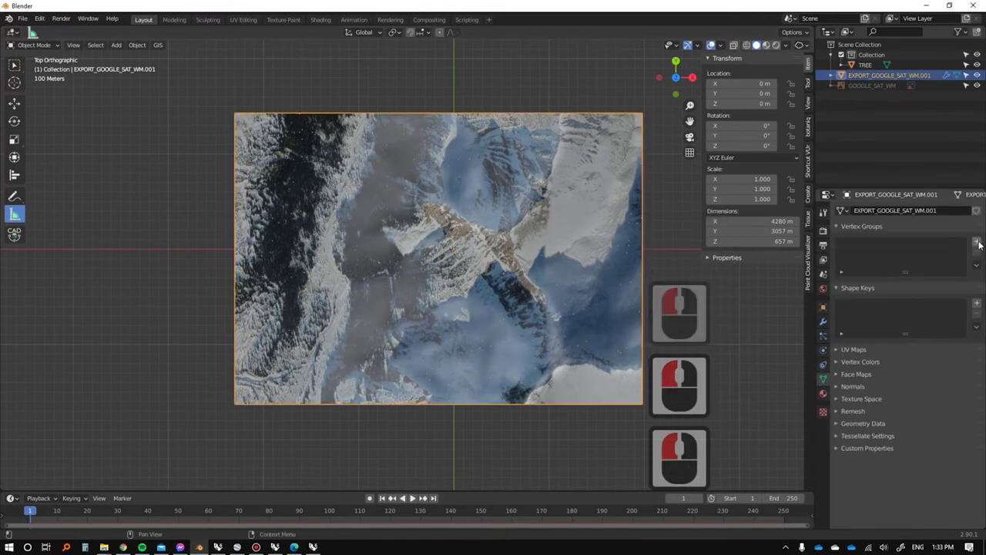
left_click(977, 242)
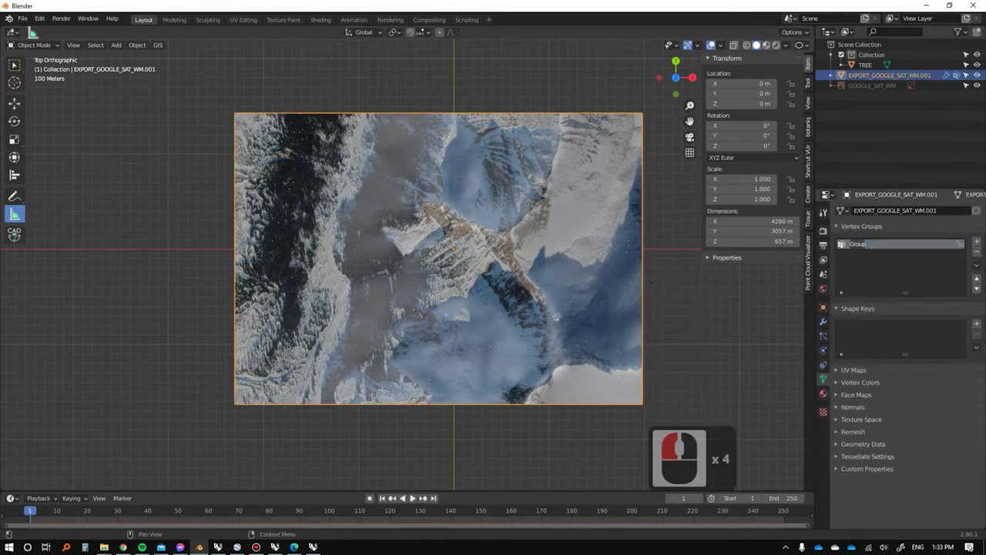
key("Escape")
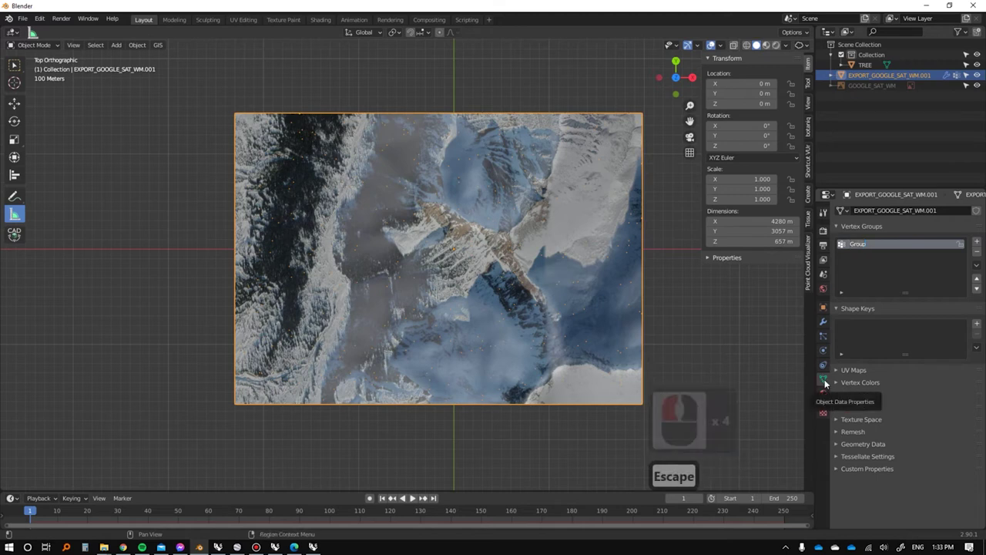
left_click(861, 250)
key("Caps_Lock")
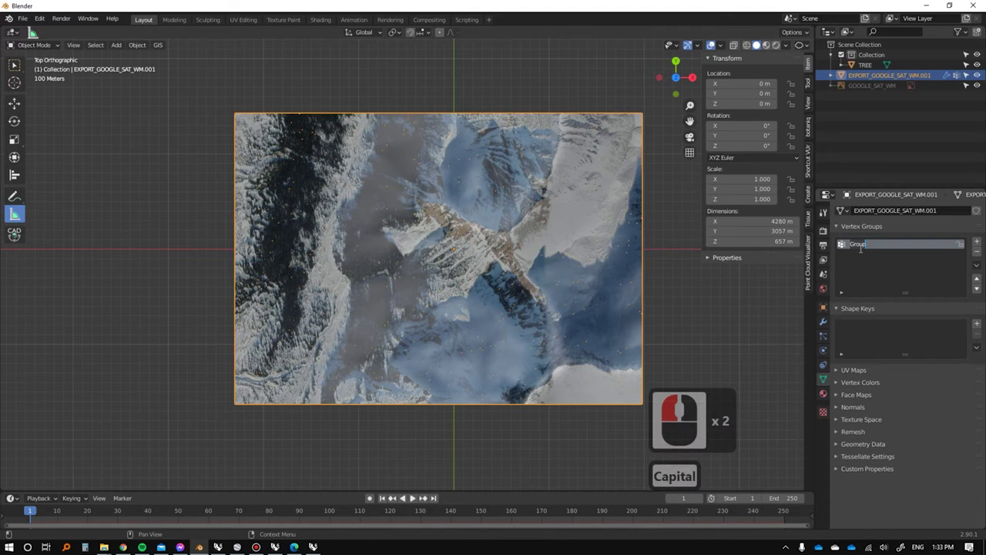
type("TRE")
key("Return")
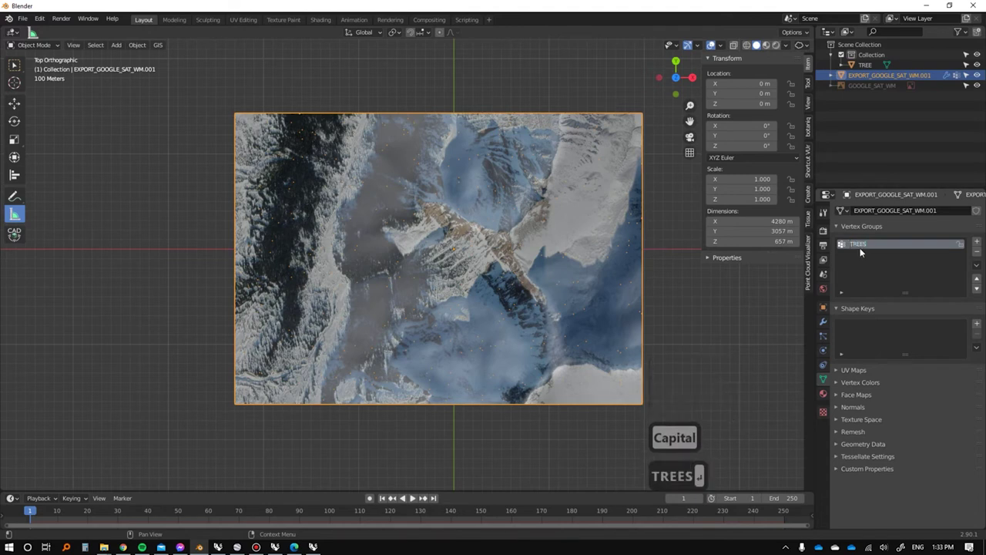
Assign the TREES vertex group as the Density group of the terrain's hair particle system.
left_click(824, 337)
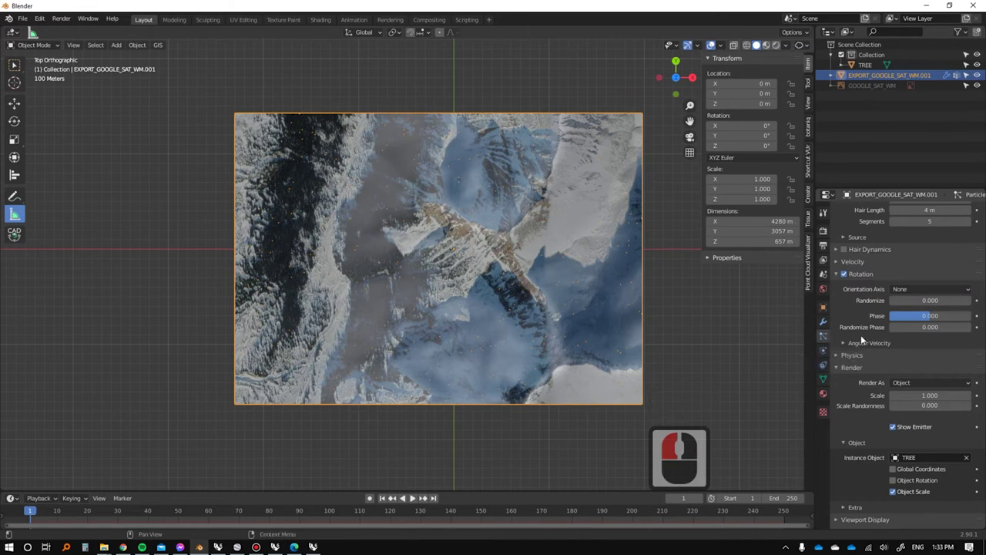
scroll(894, 253, "up", 14)
scroll(880, 342, "down", 7)
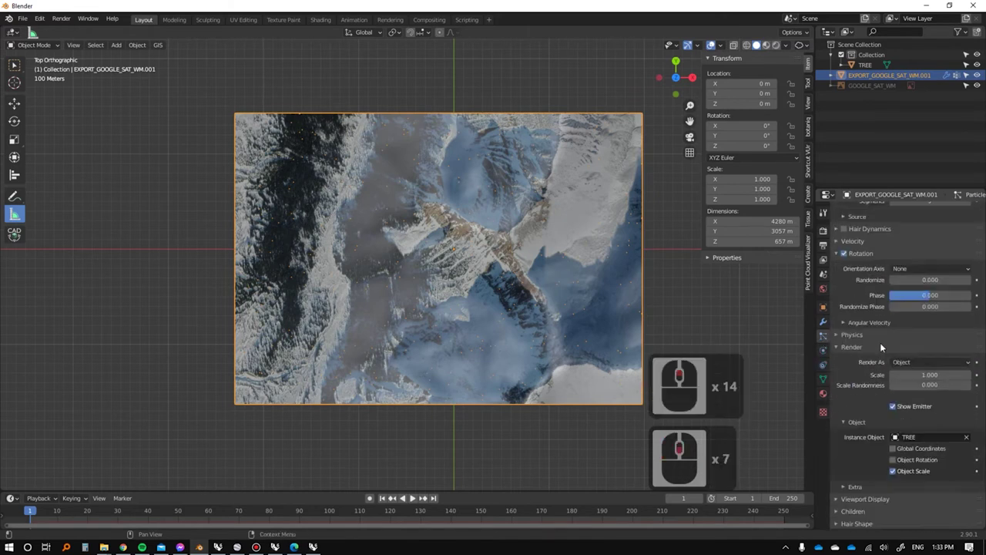
scroll(879, 350, "down", 7)
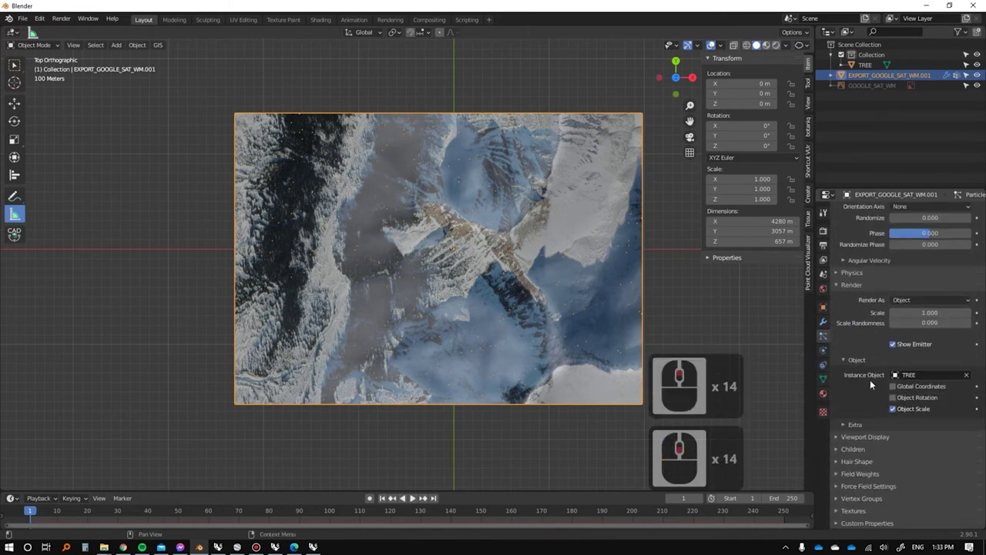
left_click(854, 498)
scroll(867, 431, "down", 8)
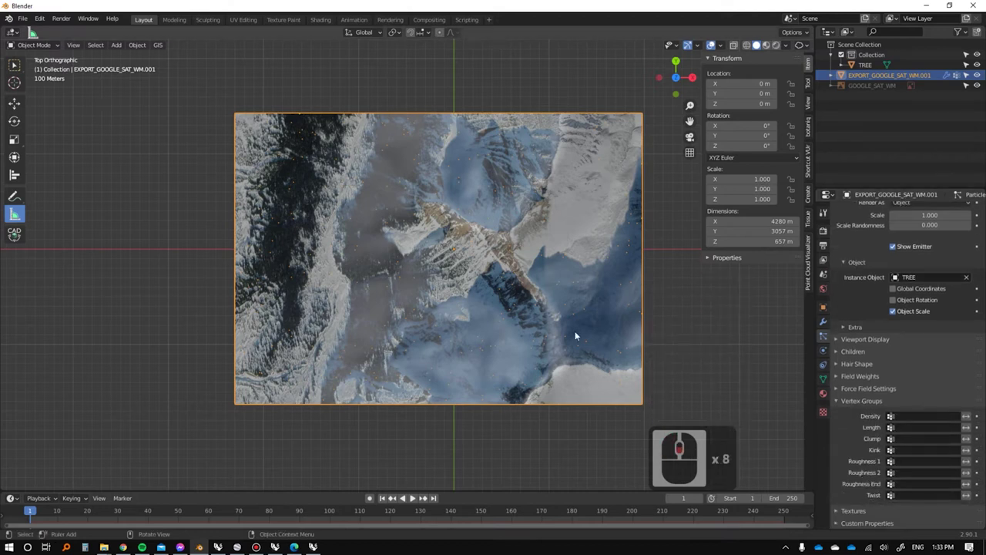
scroll(575, 330, "up", 2)
left_click(929, 416)
left_click(869, 435)
Put the terrain into Weight Paint mode with the TREES vertex group active.
left_click(823, 378)
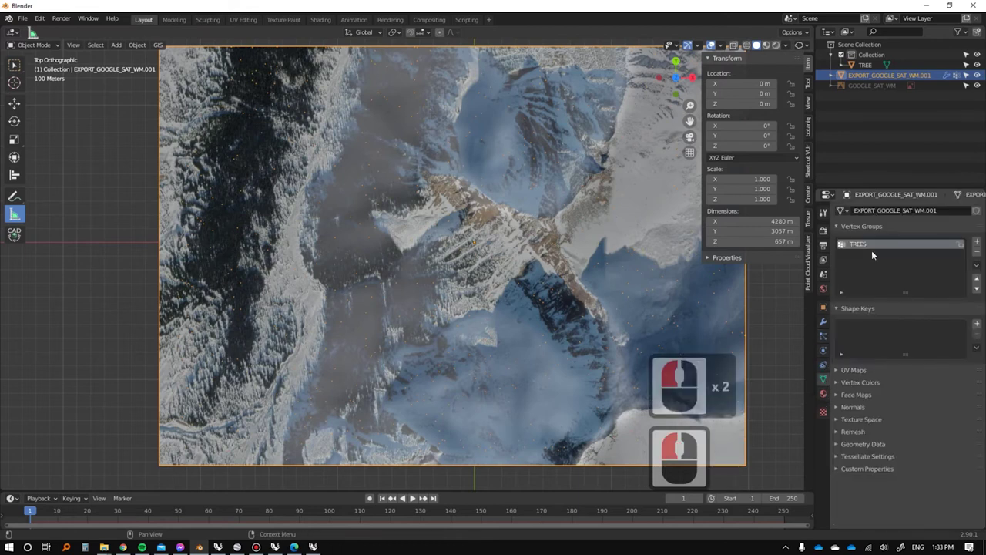
key("Caps_Lock")
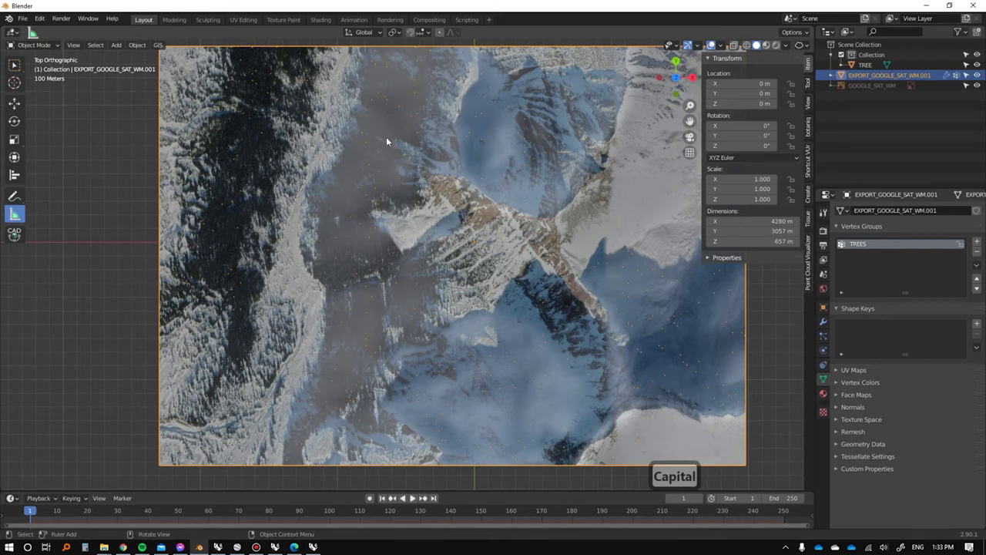
left_click(34, 44)
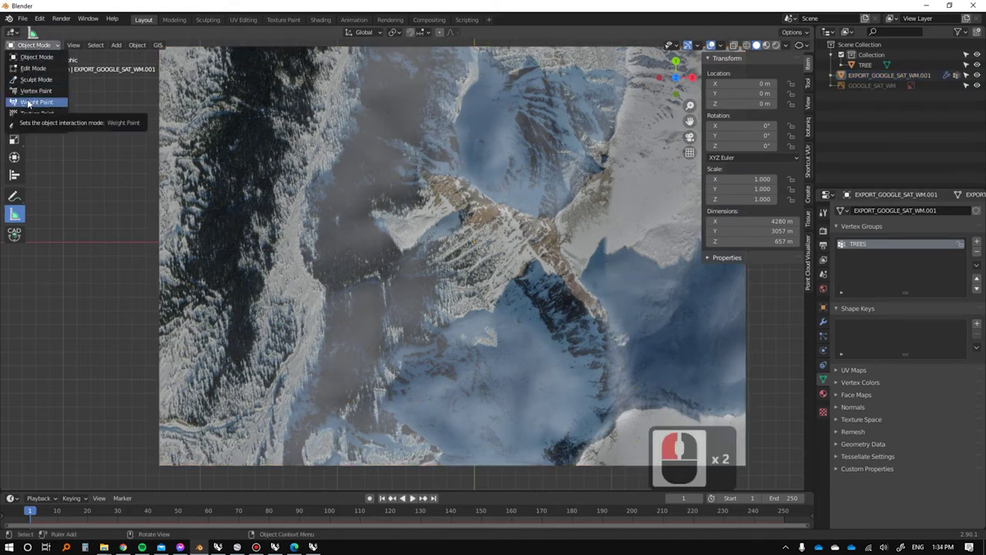
left_click(23, 107)
scroll(370, 169, "down", 2)
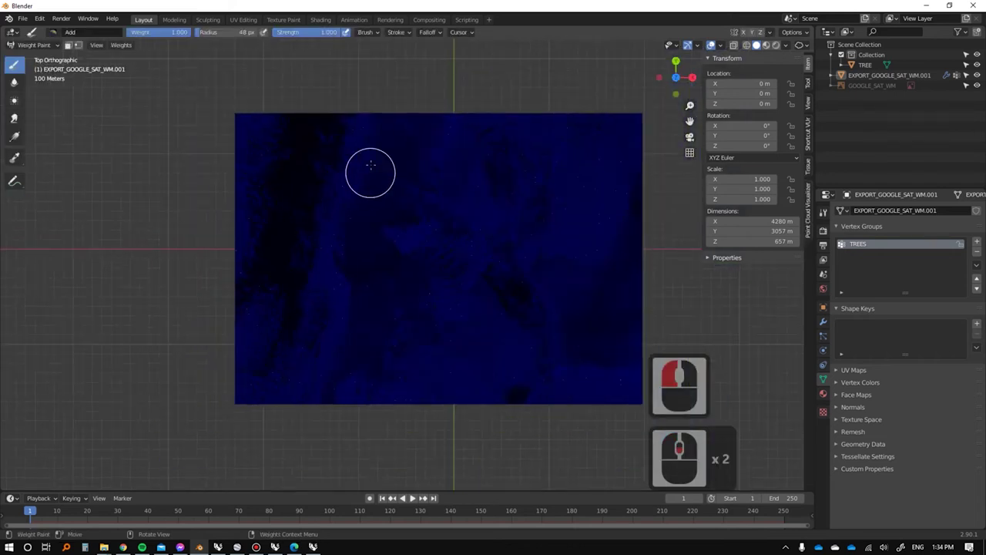
Paint the TREES group at weight 1.000 with a 48 px brush down the dark forest strip on the terrain's western side.
scroll(286, 149, "up", 2)
mouse_move(286, 149)
middle_mouse_down("shift")
mouse_move(401, 262)
mouse_move(321, 168)
middle_mouse_up("shift")
scroll(397, 260, "up", 2)
scroll(427, 234, "down", 1)
left_click_drag(305, 104, 294, 115)
left_click_drag(245, 232, 253, 100)
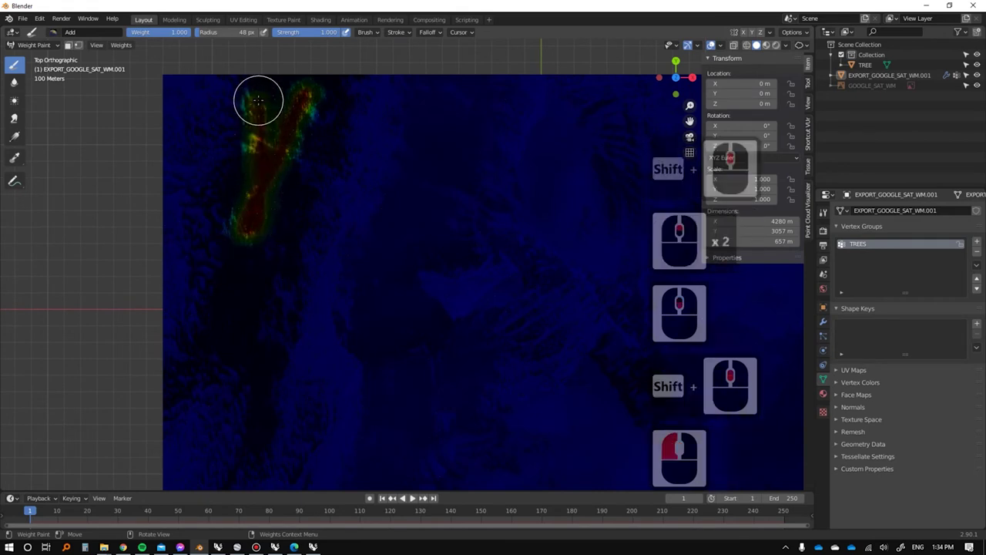
scroll(253, 100, "up", 5)
middle_click_drag(253, 99, 304, 259, "shift")
left_click_drag(225, 413, 281, 302)
middle_click_drag(258, 343, 330, 166, "shift")
middle_click_drag(310, 286, 319, 223)
mouse_move(299, 210)
left_mouse_down()
mouse_move(211, 322)
mouse_move(316, 400)
mouse_move(273, 422)
left_mouse_up()
middle_click_drag(273, 422, 316, 262, "shift")
scroll(324, 251, "down", 4)
mouse_move(334, 244)
left_mouse_down()
mouse_move(358, 312)
mouse_move(330, 363)
left_mouse_up()
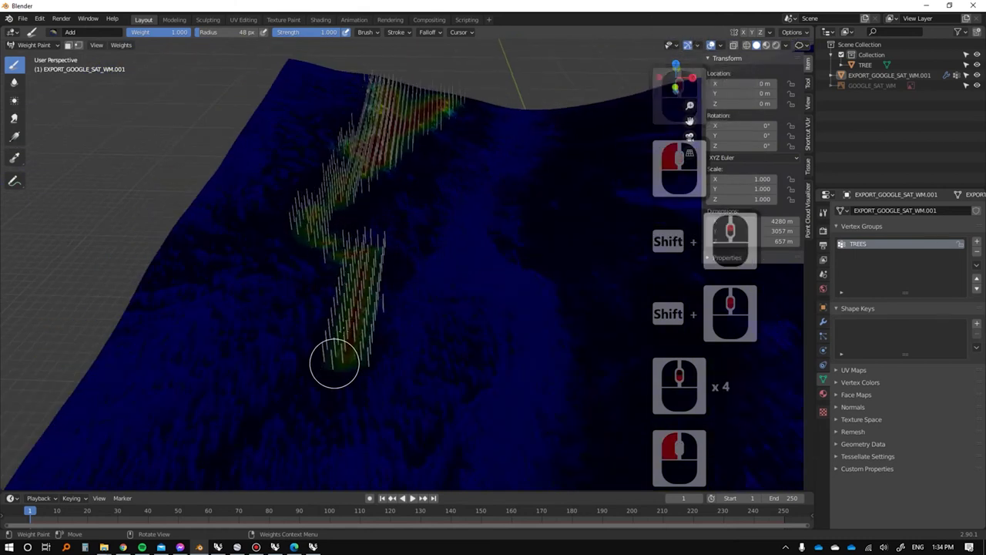
Set the weight brush strength to about 0.418 and its radius to about 78 px.
scroll(330, 363, "down", 2)
key("shift+f")
left_click(343, 307)
key("f")
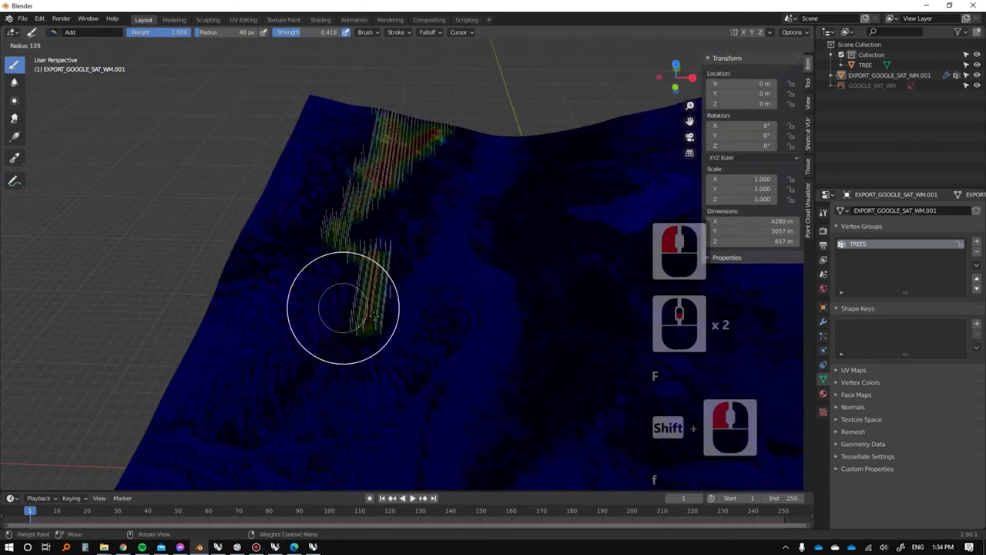
left_click(379, 321)
key("f")
left_click(358, 330)
Widen and soften the painted weight along the western forest strip using the 78 px brush.
mouse_move(358, 330)
left_mouse_down()
mouse_move(376, 267)
mouse_move(357, 192)
mouse_move(433, 115)
left_mouse_up()
scroll(424, 146, "up", 2)
left_click_drag(416, 165, 388, 198)
left_click_drag(451, 75, 452, 133)
left_click_drag(350, 259, 362, 374)
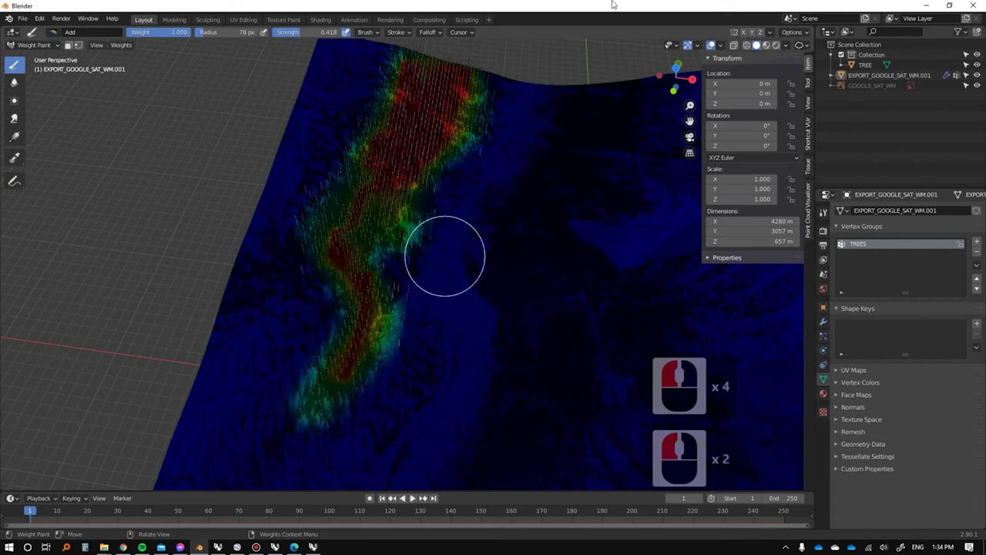
Lower the opacity of the weight paint overlay so the satellite image shows through.
left_click(720, 45)
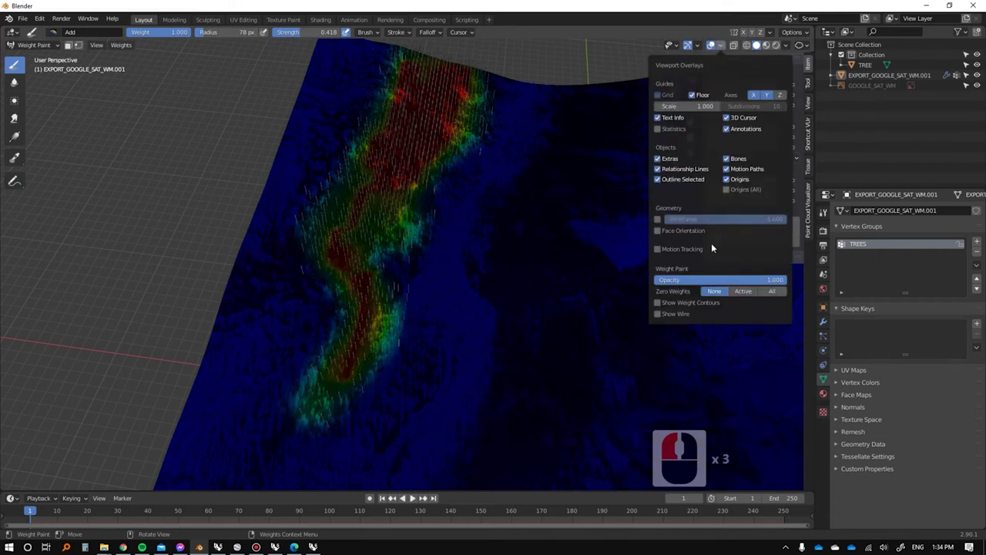
mouse_move(722, 280)
left_mouse_down()
mouse_move(668, 280)
mouse_move(677, 281)
left_mouse_up()
middle_click_drag(483, 306, 405, 262, "shift")
middle_click_drag(469, 248, 490, 245)
scroll(490, 244, "down", 2)
Paint the TREES weight along the dark forest band beside the mountain's foot, continuing down to the terrain's southern edge.
left_click_drag(490, 243, 355, 414)
left_click_drag(479, 320, 471, 276)
middle_click_drag(466, 271, 465, 311, "shift")
mouse_move(464, 312)
left_mouse_down()
mouse_move(469, 189)
mouse_move(433, 232)
left_mouse_up()
left_click_drag(420, 253, 435, 235)
scroll(435, 236, "down", 5)
middle_click_drag(435, 236, 389, 283, "shift")
scroll(375, 201, "up", 5)
middle_click_drag(472, 196, 403, 202, "shift")
mouse_move(403, 203)
left_mouse_down()
mouse_move(369, 413)
mouse_move(462, 262)
mouse_move(415, 202)
left_mouse_up()
middle_click_drag(415, 173, 428, 255, "shift")
left_click_drag(428, 255, 468, 135)
mouse_move(469, 179)
left_mouse_down()
mouse_move(417, 251)
mouse_move(408, 285)
left_mouse_up()
left_click_drag(409, 286, 402, 326)
middle_click_drag(402, 325, 419, 248, "shift")
left_click_drag(419, 248, 408, 345)
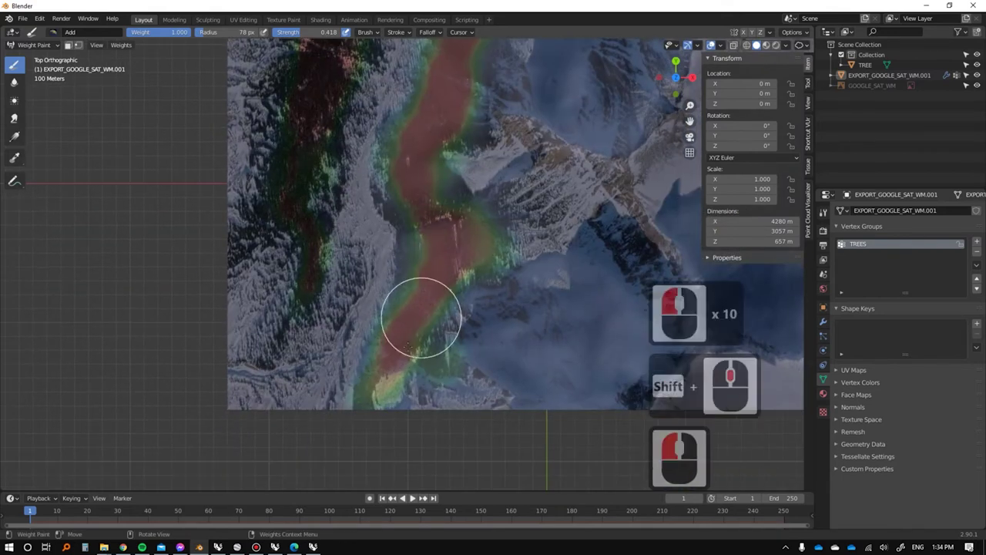
left_click_drag(384, 428, 402, 416)
Reduce the brush strength to about 0.139 and the brush weight to 0.570.
middle_click_drag(331, 307, 408, 313, "shift")
key("shift+f")
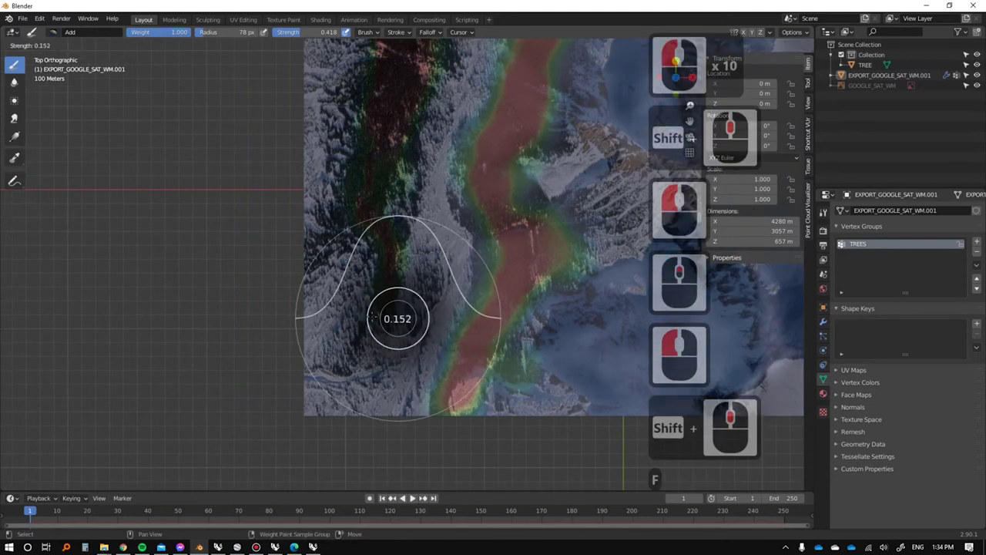
left_click(427, 321)
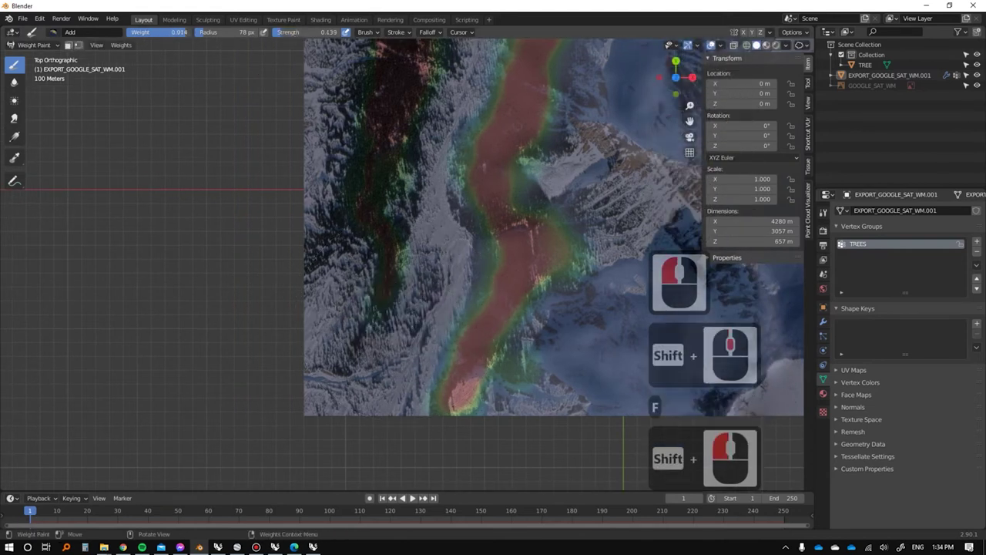
left_click_drag(165, 32, 138, 31)
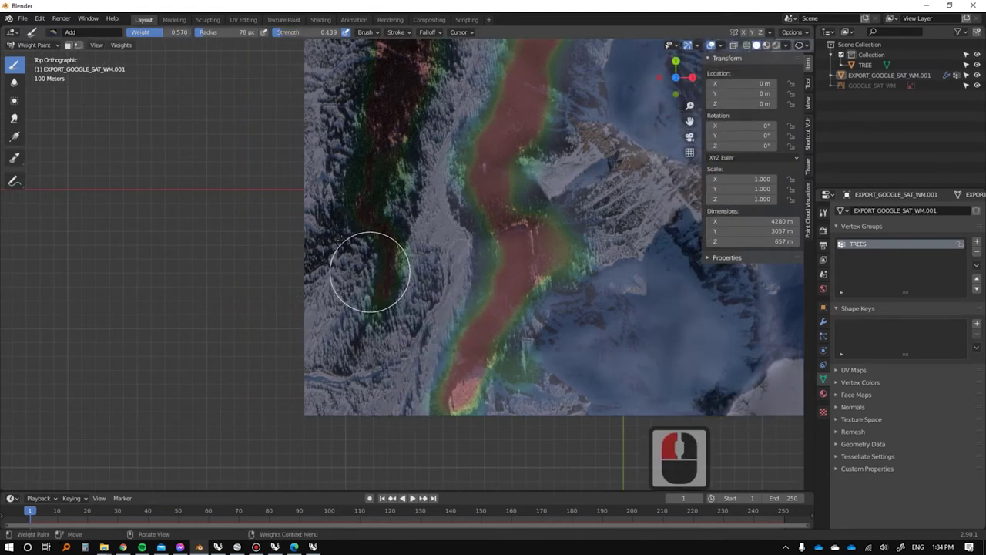
Dab sparse TREES weight over the thinner forest around the western strip with the weaker 0.570 weight brush.
middle_click_drag(326, 264, 345, 294)
left_click(373, 298)
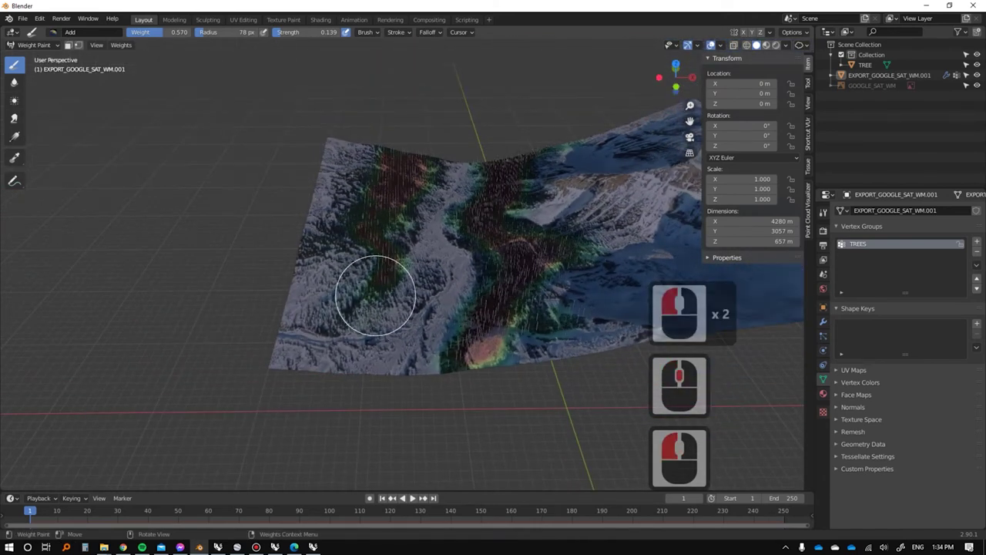
left_click(405, 296)
left_click(424, 285)
left_click(432, 278)
left_click(347, 356)
left_click(322, 340)
left_click(316, 355)
left_click(329, 357)
left_click(334, 262)
middle_click_drag(334, 259, 354, 333, "shift")
left_click(362, 276)
left_click(364, 258)
left_click(373, 235)
left_click(385, 212)
Try a much larger brush radius of about 233 px over the two forest strips.
middle_click_drag(461, 258, 397, 229, "shift")
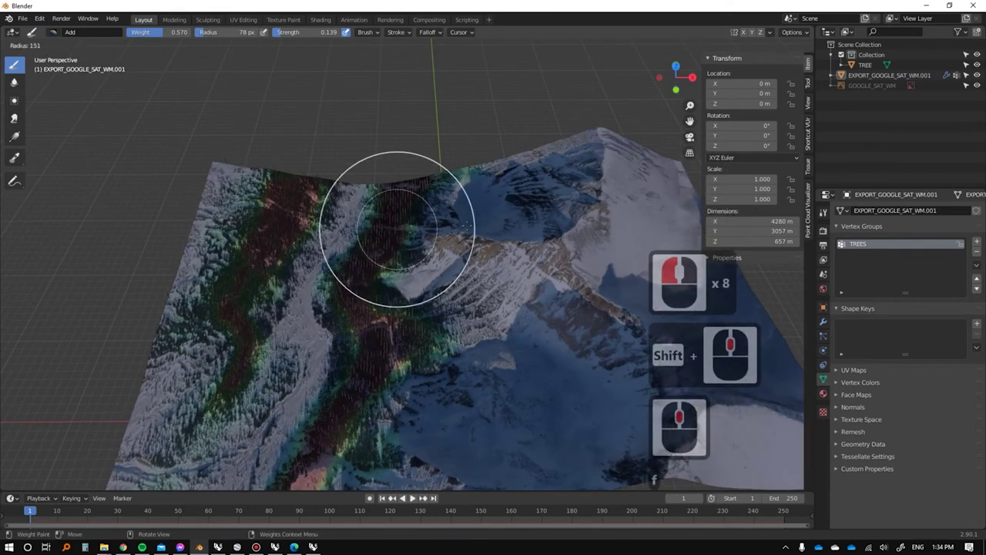
left_click(465, 228)
key("f")
left_click(540, 225)
key("f")
left_click(243, 243)
left_click(347, 243)
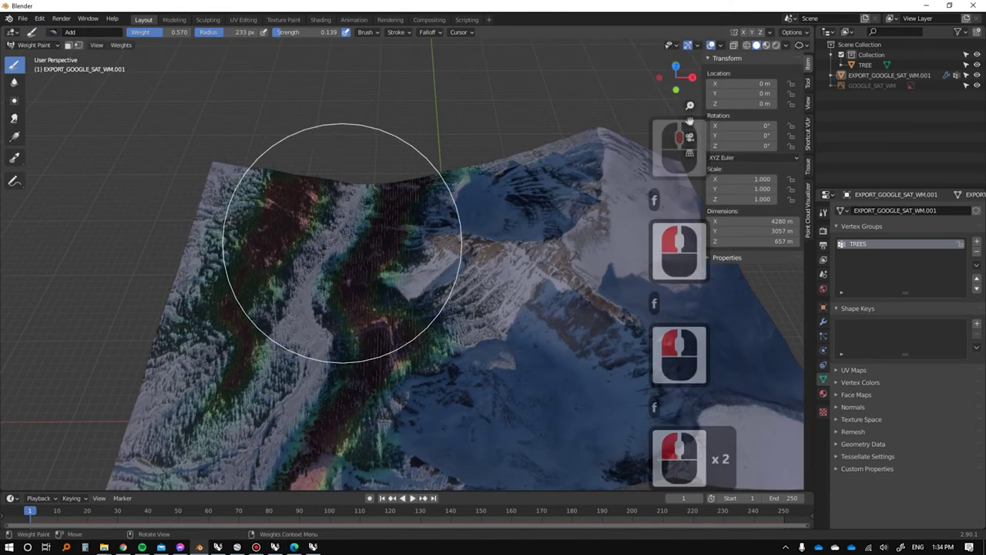
key("ctrl+z")
Adjust the weight brush to a strength of about 0.170 and a radius of about 82 px.
key("shift+f")
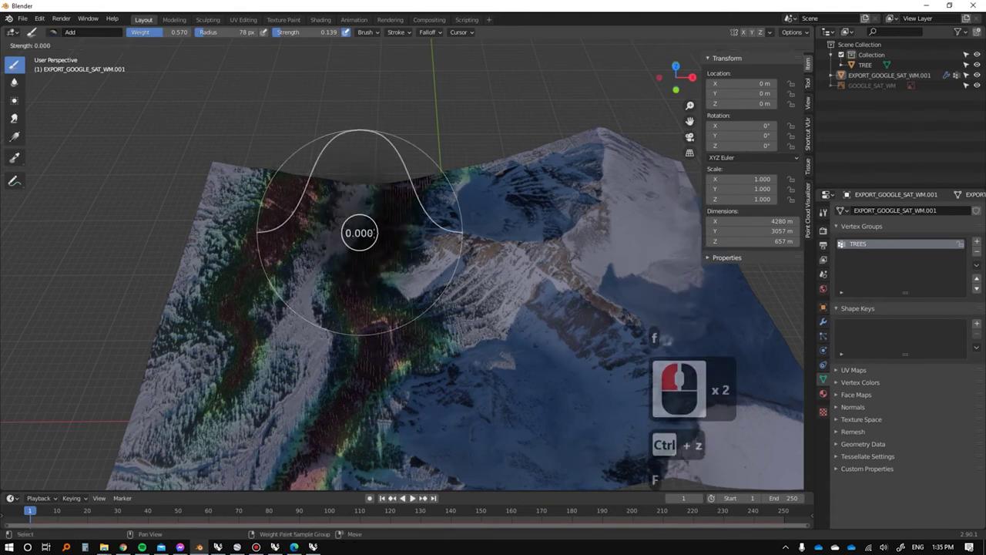
left_click(391, 230, "shift")
key("shift+f")
left_click(365, 236, "shift")
key("shift+f")
left_click(365, 235, "shift")
key("f")
left_click(523, 239)
key("f")
left_click(228, 244)
key("shift+f")
left_click(346, 266, "shift")
key("f")
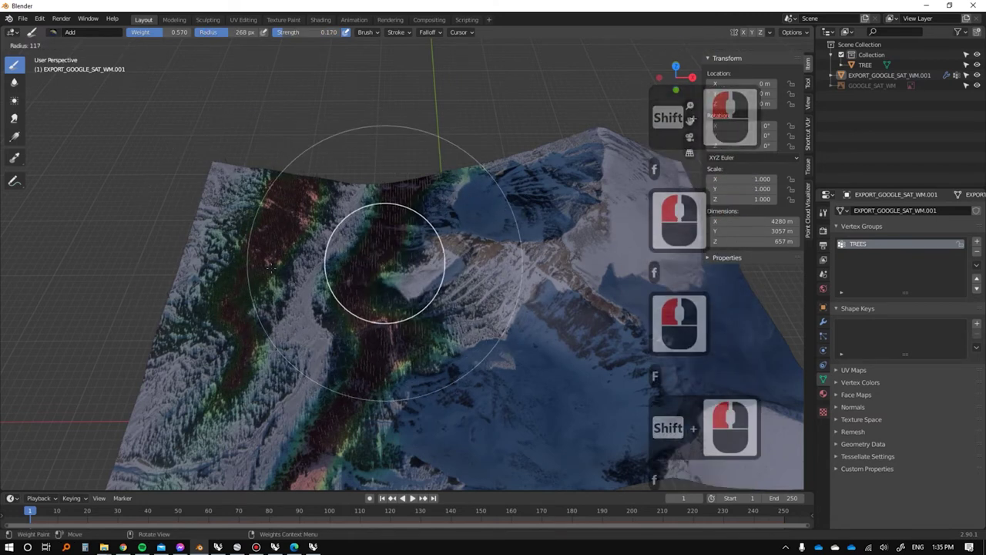
left_click(308, 265)
Dab light TREES weight along the edges of the forest band beside the mountain's foot.
scroll(301, 264, "down", 2)
middle_click_drag(442, 264, 375, 206, "shift")
middle_click_drag(375, 207, 416, 267)
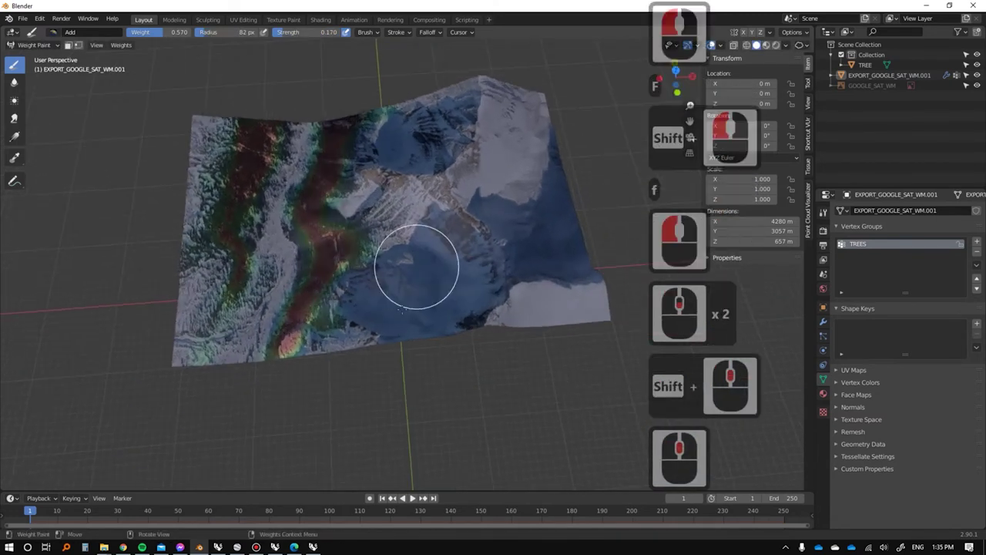
left_click(331, 332)
left_click(336, 301)
left_click(347, 264)
middle_click_drag(347, 264, 409, 314, "shift")
left_click_drag(404, 310, 384, 293)
left_click(366, 279)
left_click(362, 268)
Set the brush strength to about 0.339 and shrink its radius to about 42 px.
key("shift+f")
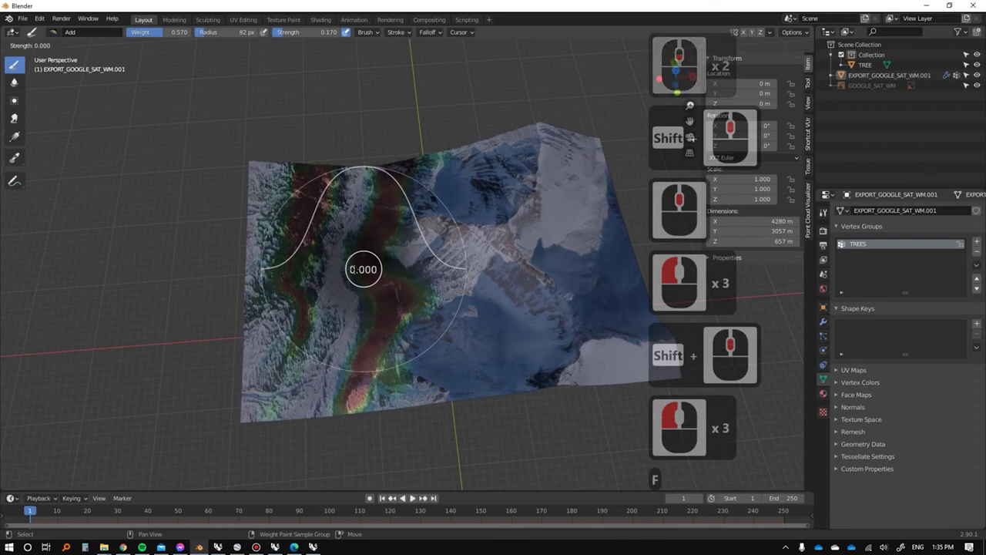
left_click(349, 266, "shift")
scroll(385, 238, "up", 3)
key("f")
left_click(356, 233)
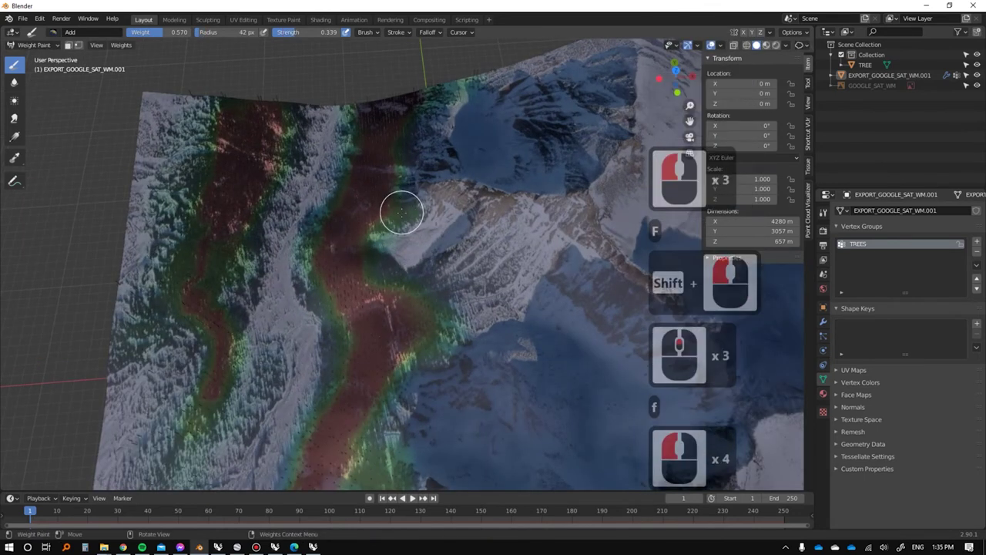
Fill in the TREES weight along the edges of both forest strips with the small 42 px brush.
left_click_drag(401, 210, 401, 110)
left_click(332, 237)
middle_click_drag(332, 235, 356, 249, "shift")
middle_click_drag(439, 110, 436, 150, "shift")
left_click(439, 144)
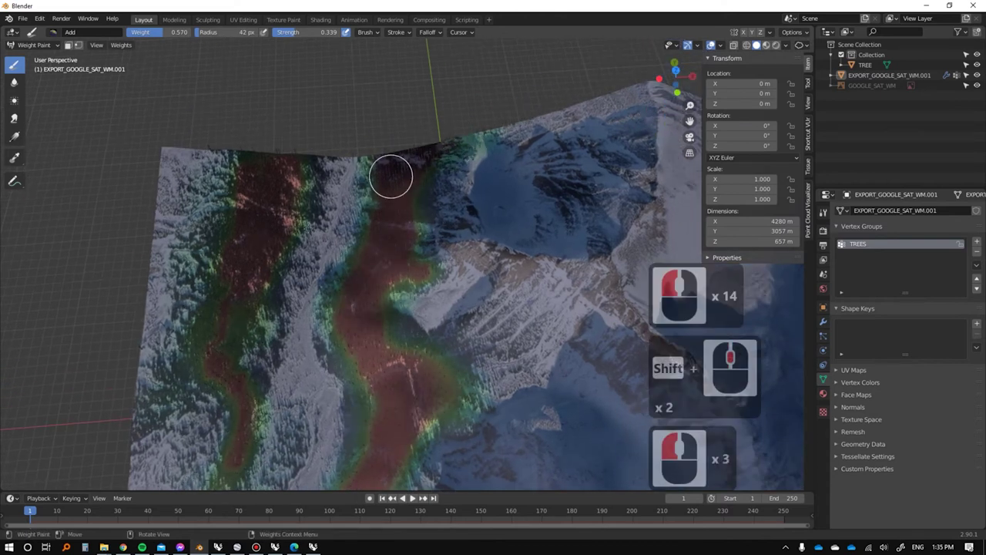
middle_click_drag(391, 177, 500, 129, "shift")
left_click_drag(346, 132, 325, 229)
left_click_drag(323, 235, 295, 346)
left_click(257, 397)
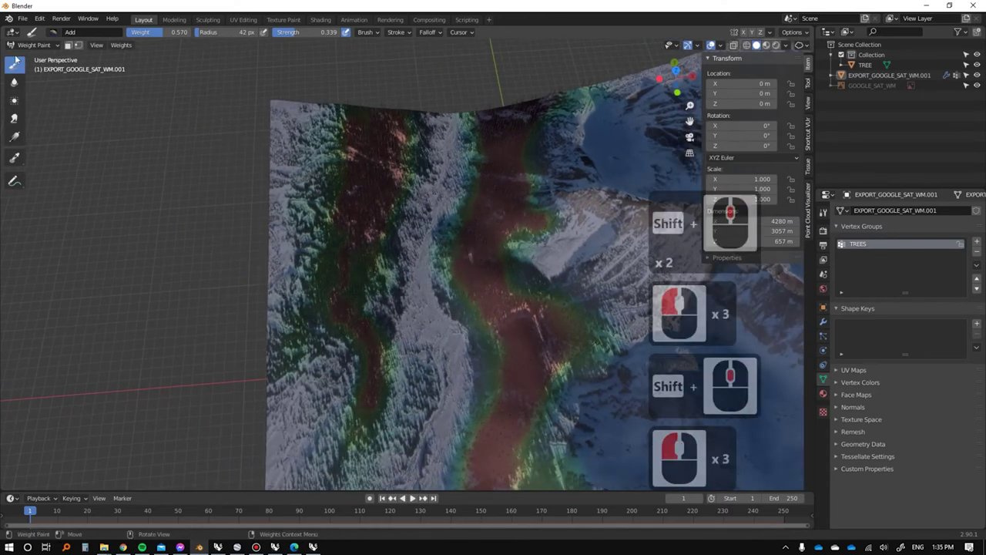
Return the terrain to Object Mode and select the TREE object.
left_click(34, 45)
left_click(34, 30)
middle_click_drag(367, 290, 372, 247)
middle_click_drag(385, 260, 425, 248)
scroll(546, 316, "down", 3)
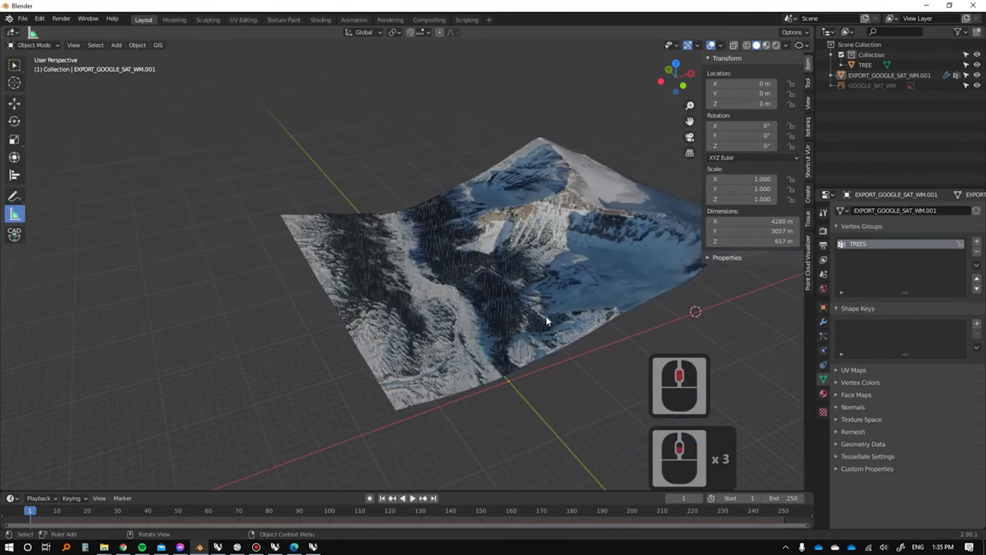
middle_click_drag(540, 360, 538, 341, "shift")
left_click(868, 57)
left_click(866, 65)
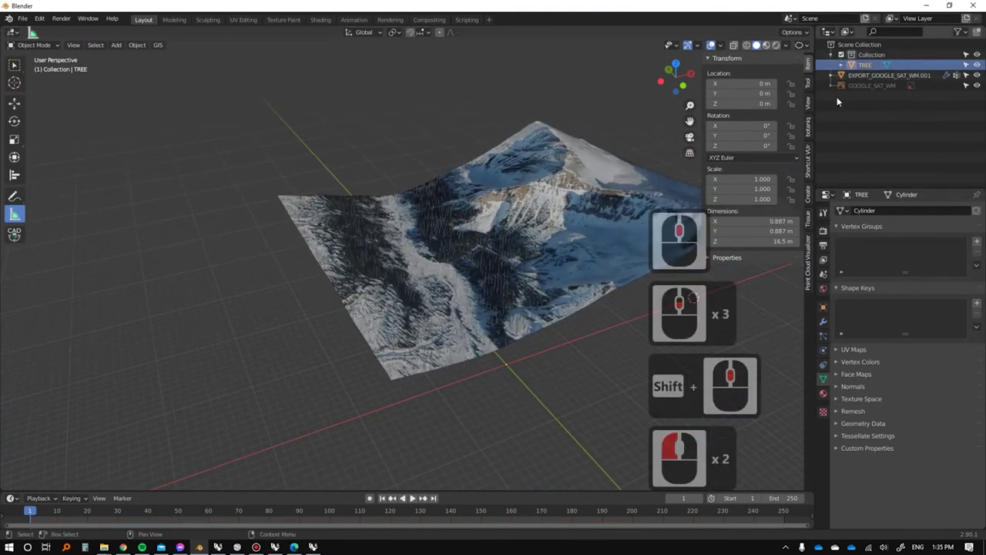
Switch the viewport to Rendered shading and turn off Scene World lighting.
key("z")
scroll(498, 262, "up", 2)
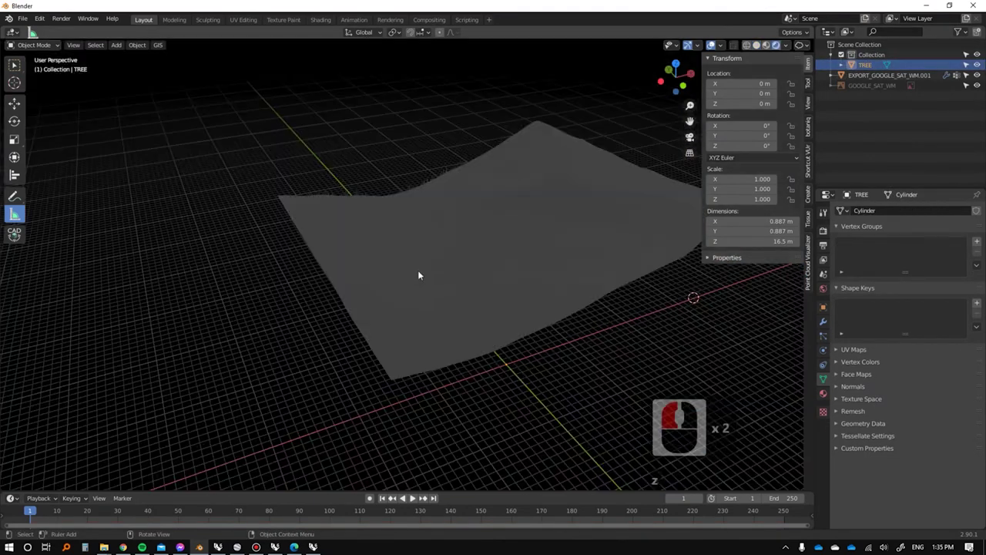
mouse_move(497, 260)
middle_mouse_down()
mouse_move(447, 253)
mouse_move(455, 270)
middle_mouse_up()
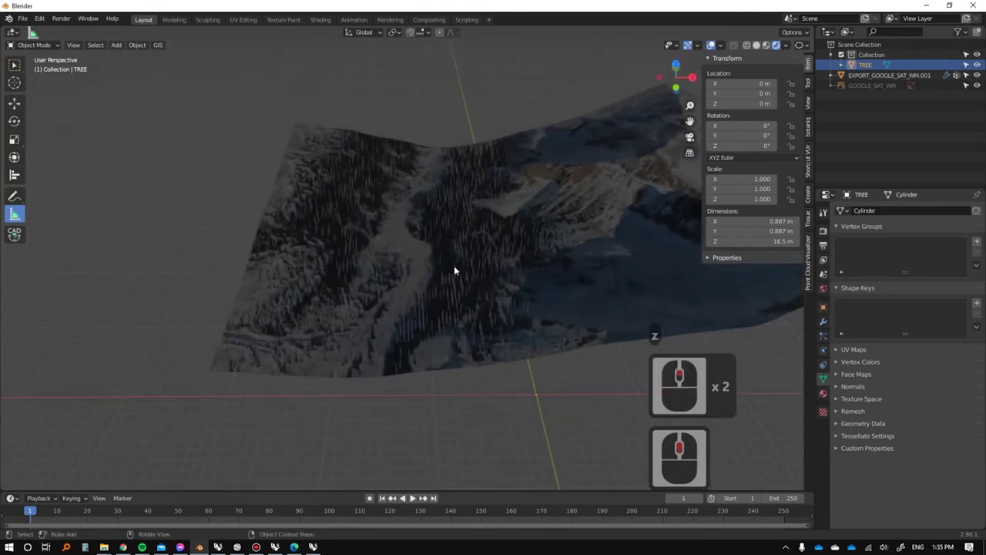
key("z")
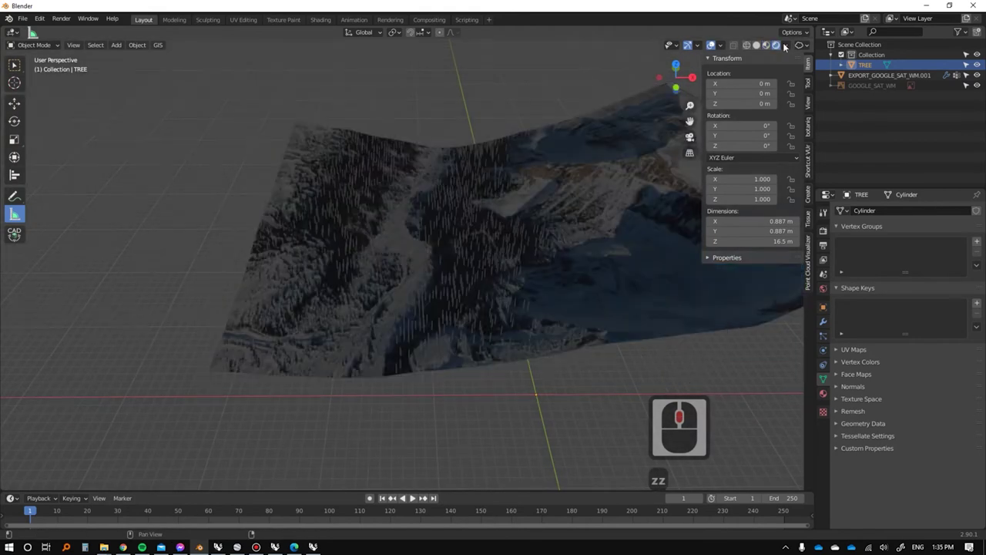
left_click(785, 45)
key("Escape")
left_click(785, 45)
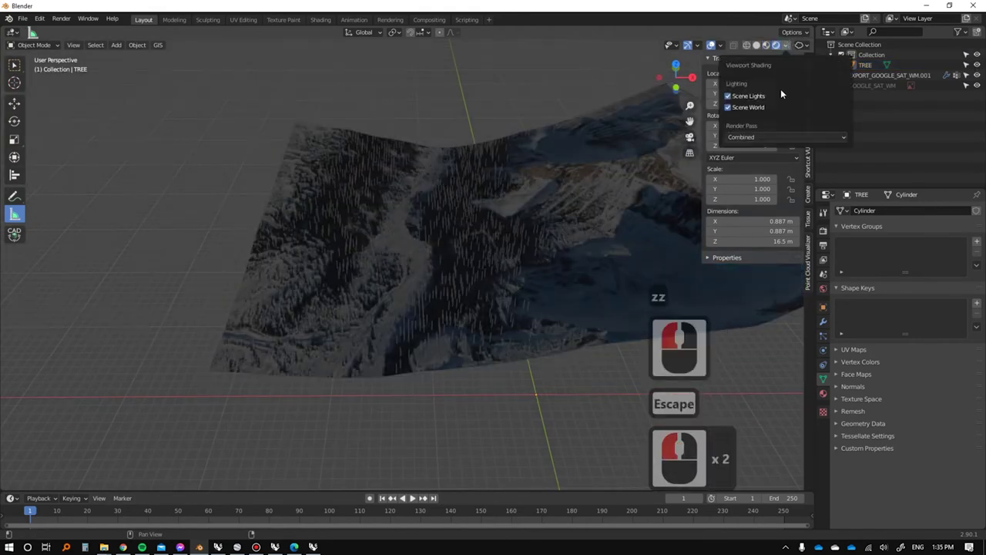
left_click(735, 108)
Examine the rendered tree placeholders across the forested slopes from close up and from a distance.
scroll(498, 214, "up", 5)
middle_click_drag(462, 222, 493, 215)
scroll(468, 220, "up", 4)
scroll(454, 239, "down", 4)
scroll(472, 233, "down", 3)
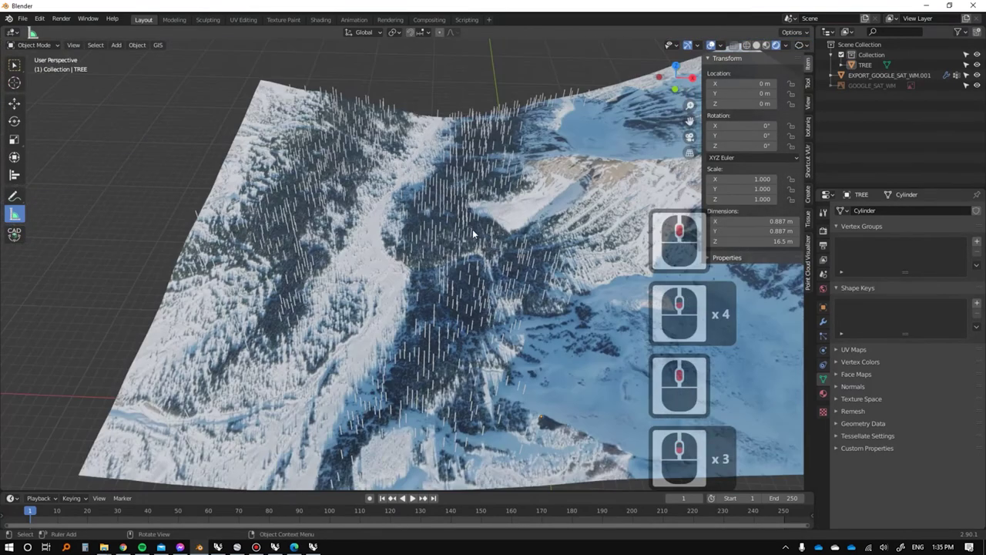
middle_click_drag(372, 283, 416, 123, "shift")
scroll(496, 254, "down", 4)
middle_click_drag(496, 253, 509, 231)
left_click(873, 67)
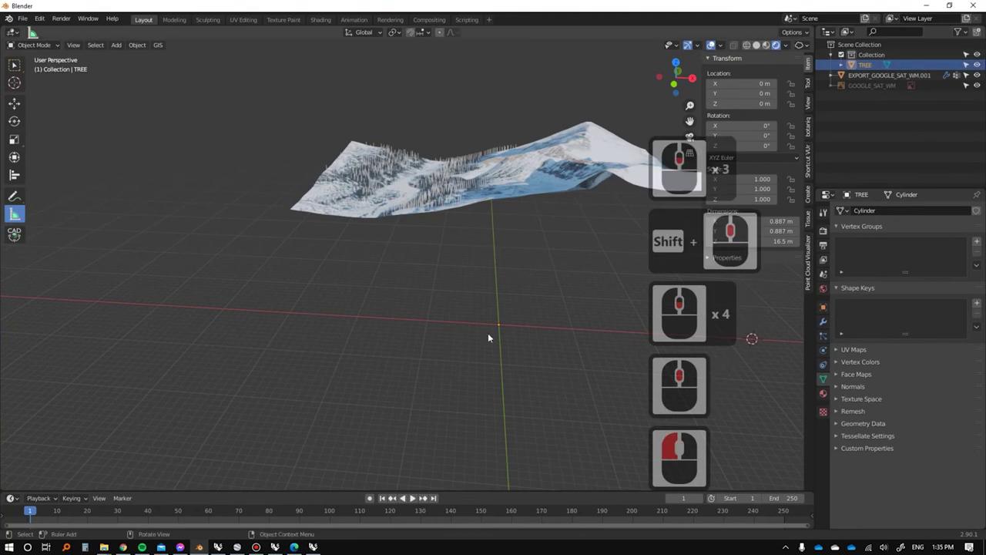
Enter Edit Mode on the TREE trunk and place the 3D cursor at its upper end.
key("KP_Delete")
scroll(412, 231, "down", 3)
middle_click_drag(563, 216, 459, 192)
left_click(440, 198)
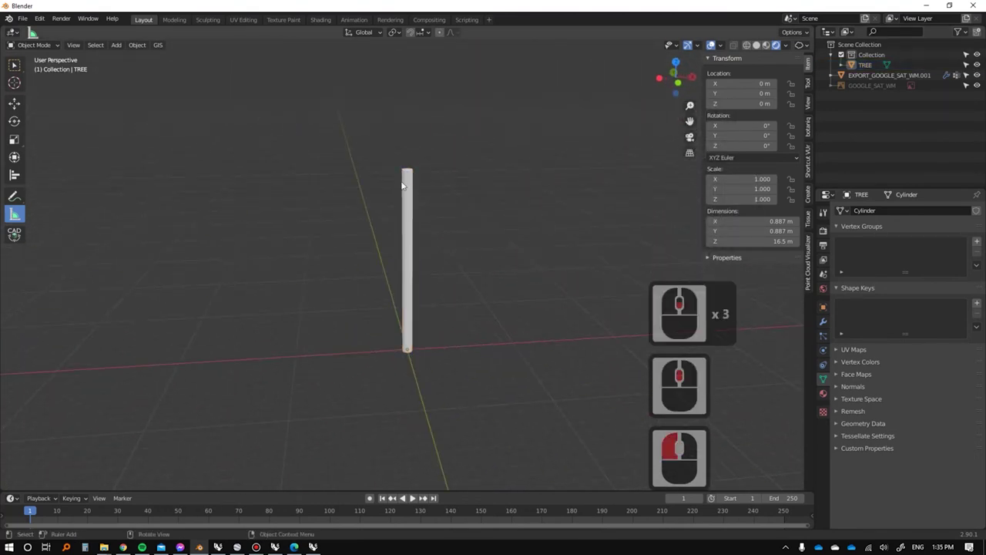
left_click(404, 186)
key("Tab")
left_click(414, 164)
key("shift+a")
key("Escape")
right_click(413, 168, "shift")
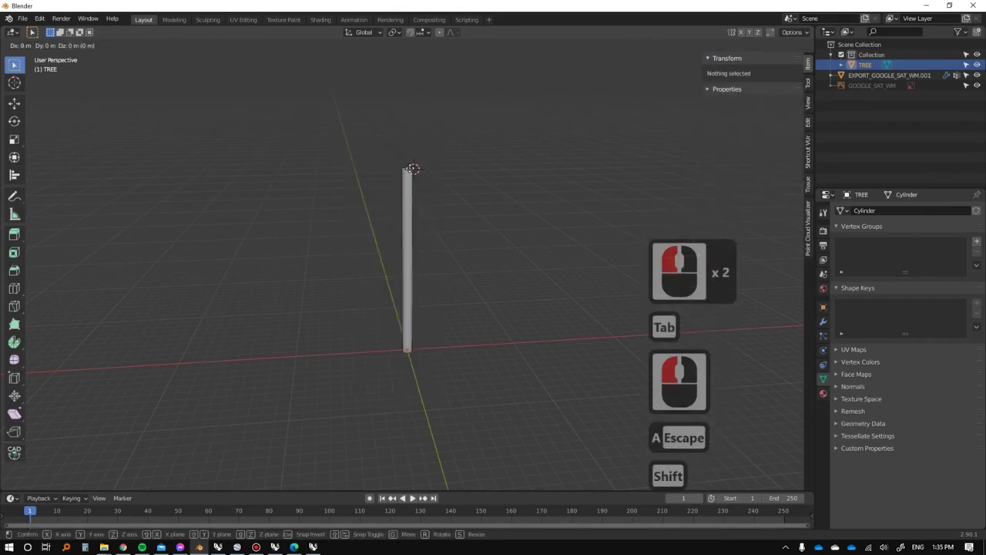
Add an ico sphere at the 3D cursor with 3 subdivisions and a 6 m radius as the tree's crown.
key("shift+a")
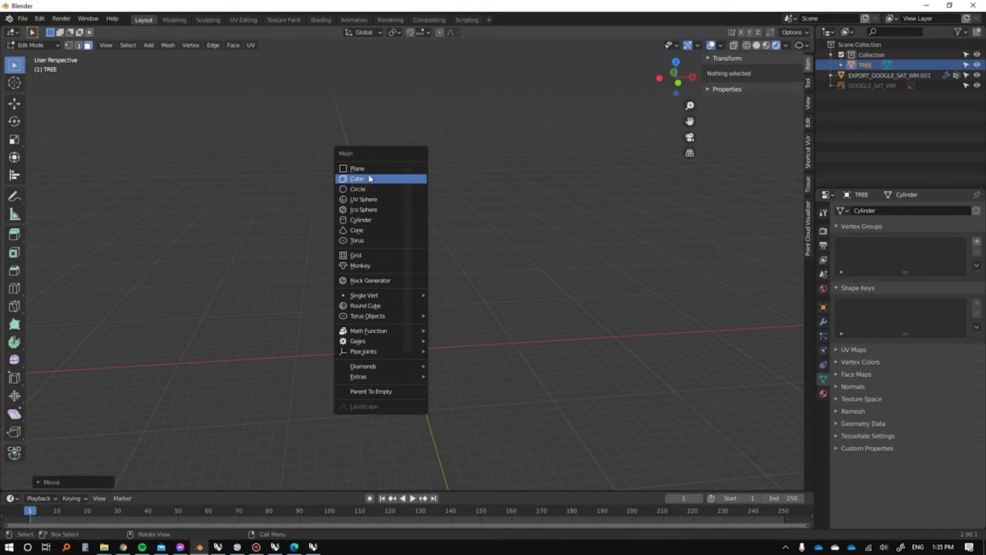
left_click(382, 212)
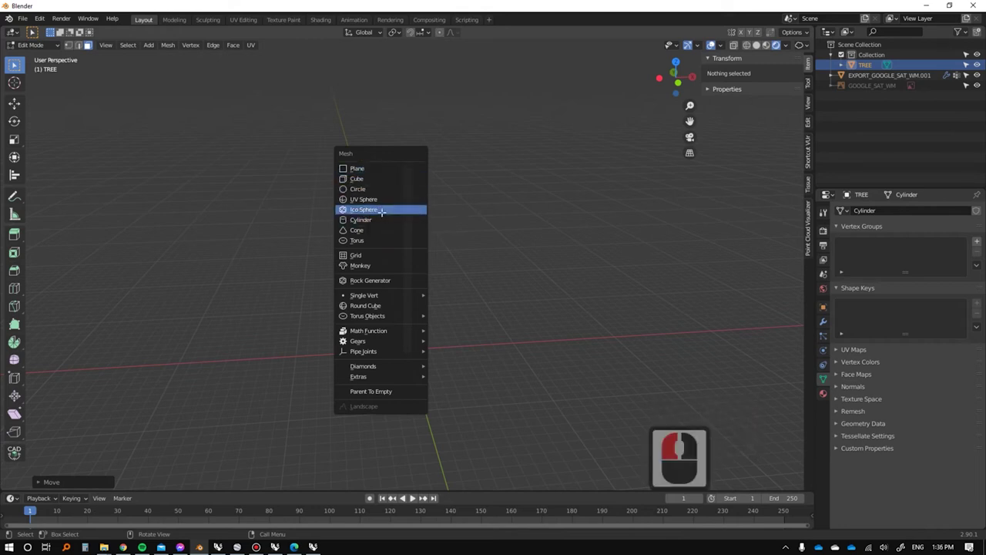
left_click(30, 481)
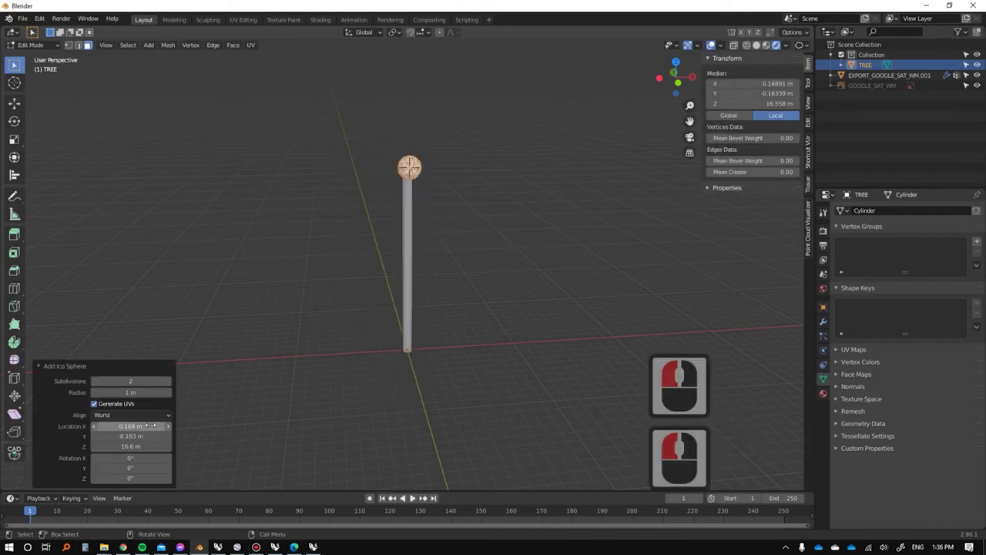
left_click(168, 381)
left_click(168, 381)
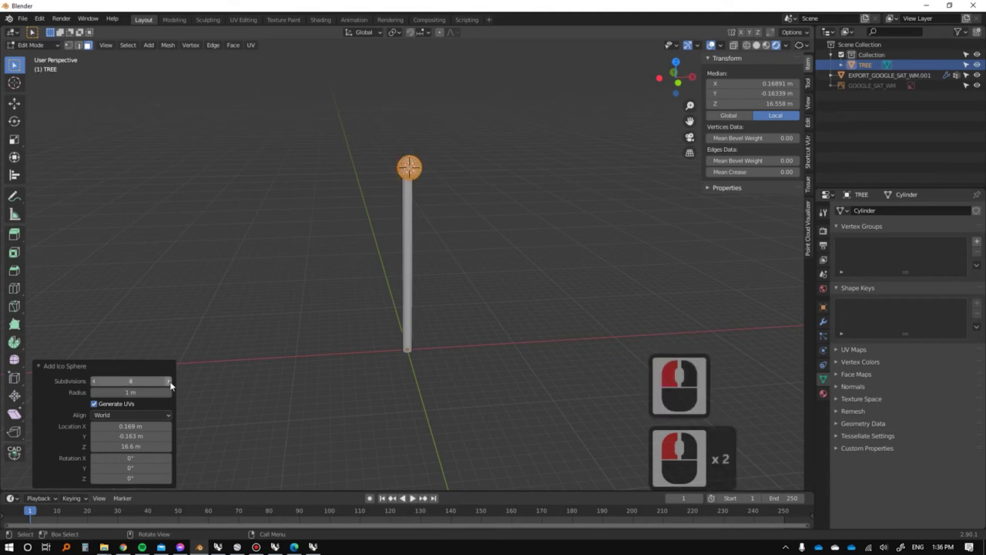
left_click(94, 380)
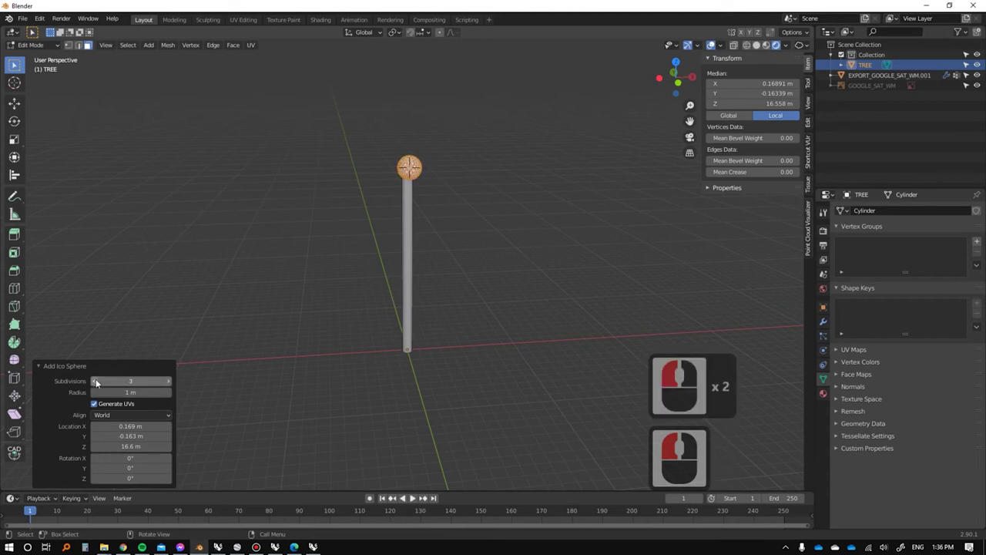
left_click(133, 393)
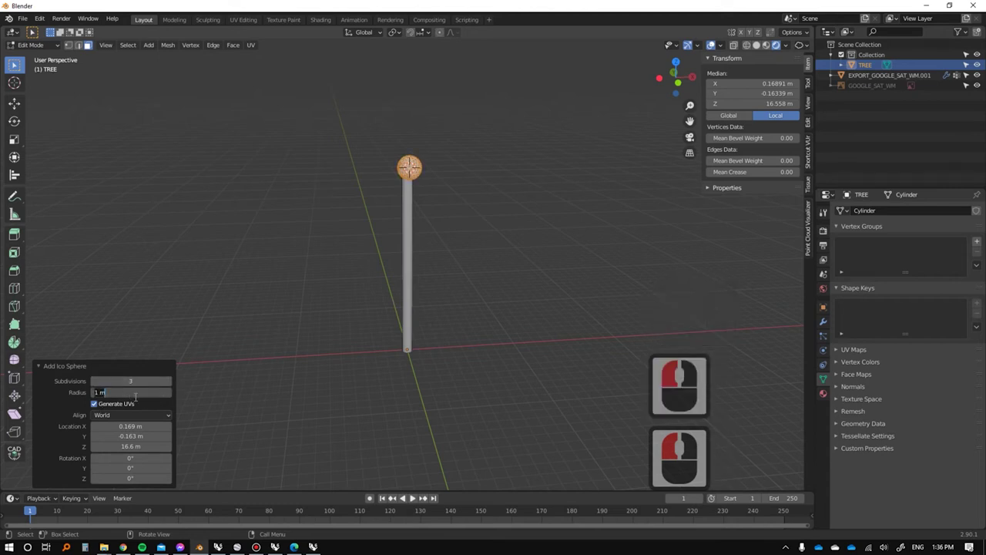
type("6")
key("Return")
Raise the crown sphere about 2.75 m along Z and shift it about 0.17 m along Y to centre it on the trunk.
key("g")
key("z")
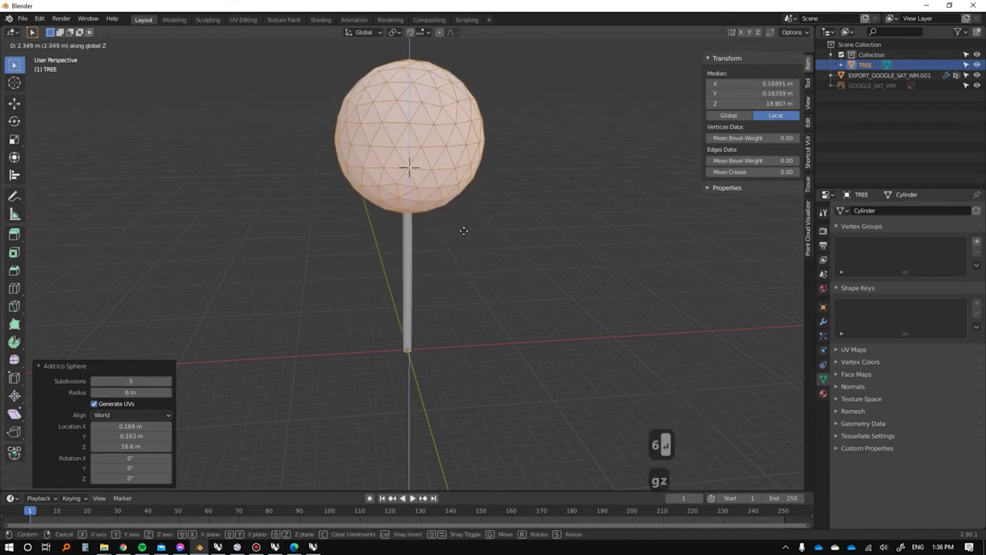
left_click(469, 230)
middle_click_drag(474, 227, 478, 199, "alt")
key("g")
key("x")
key("y")
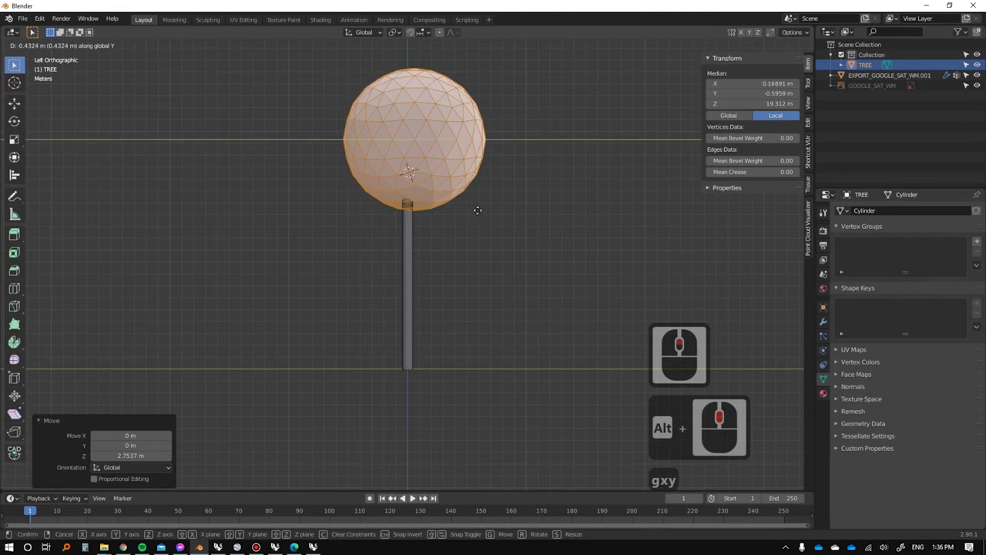
left_click(473, 213)
middle_click_drag(473, 213, 487, 239, "alt")
scroll(473, 208, "down", 4)
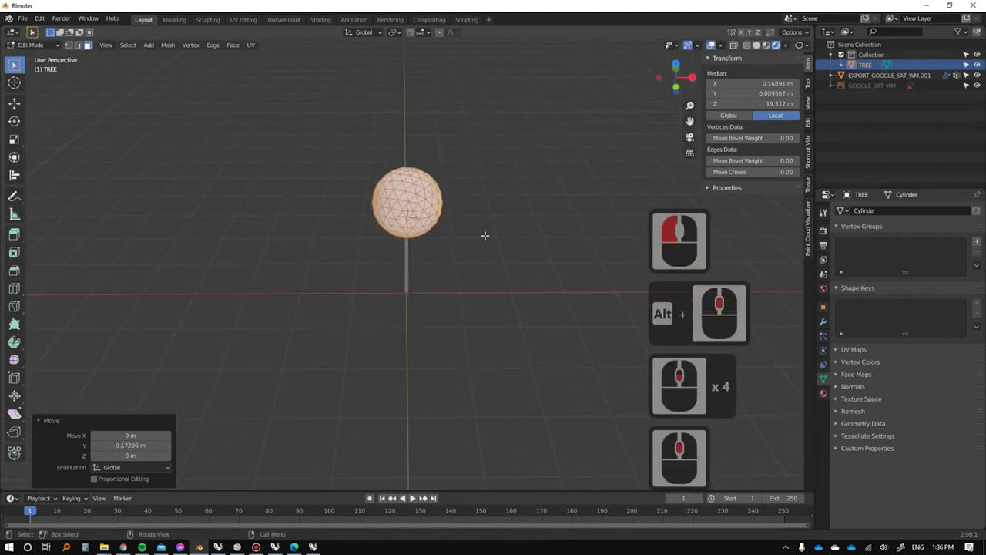
Return the TREE to Object Mode and examine the round-crowned trees scattered across the terrain.
key("Tab")
scroll(452, 238, "down", 20)
scroll(388, 255, "up", 5)
middle_click_drag(352, 170, 462, 262, "shift")
scroll(463, 262, "down", 3)
middle_click_drag(501, 363, 388, 240, "shift")
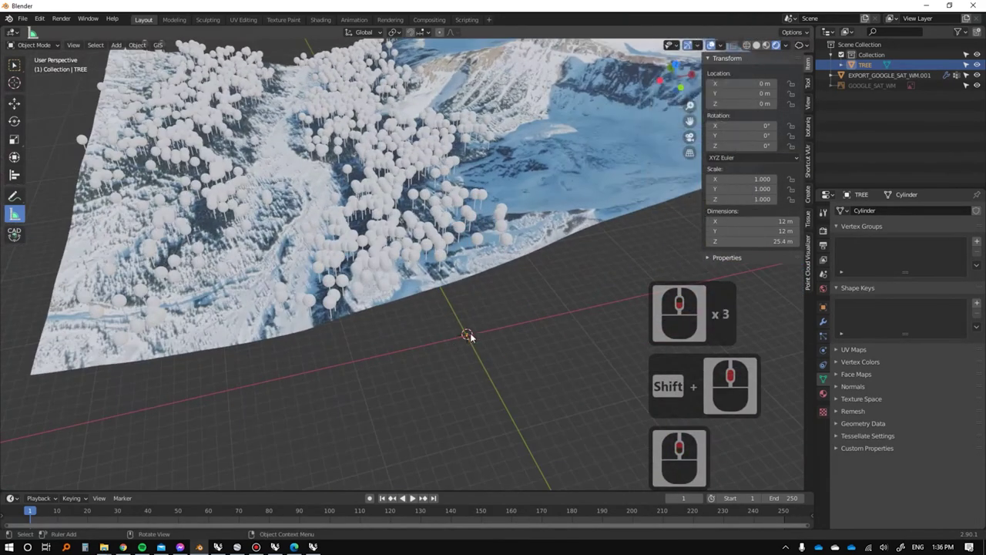
middle_click_drag(332, 144, 406, 254)
scroll(406, 254, "down", 5)
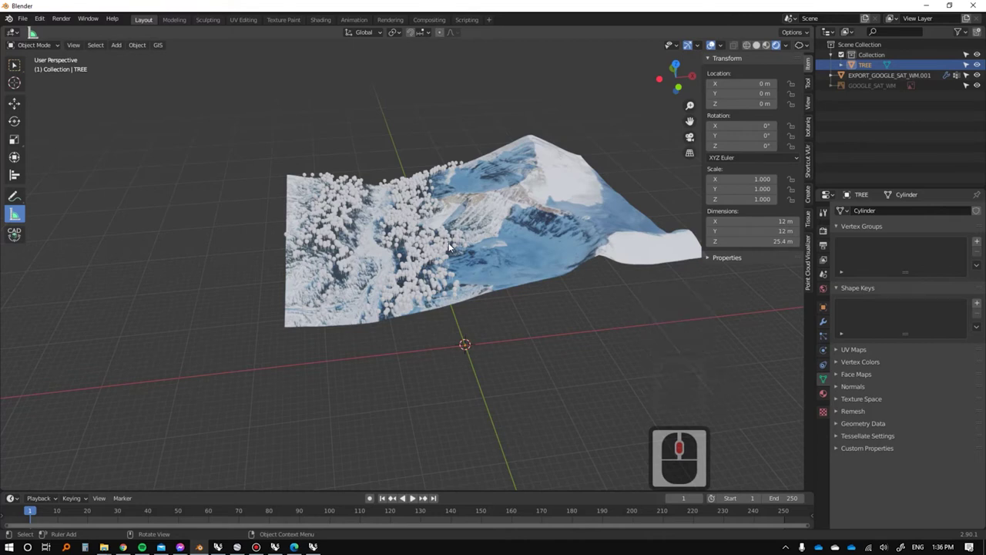
scroll(450, 246, "up", 3)
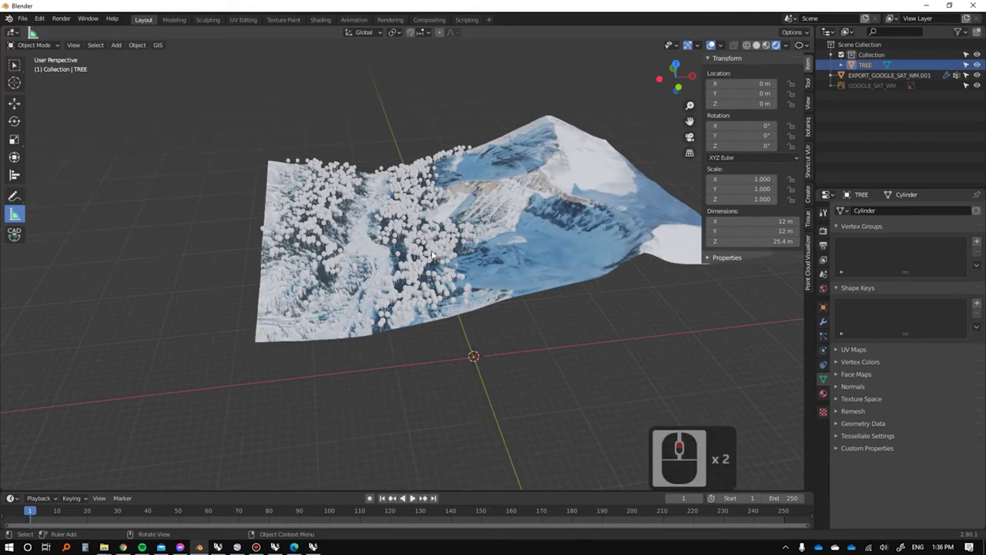
Select the terrain and draw a ruler line about 300 m long across the world origin.
left_click(445, 245)
scroll(445, 245, "up", 1)
middle_click_drag(468, 259, 396, 204)
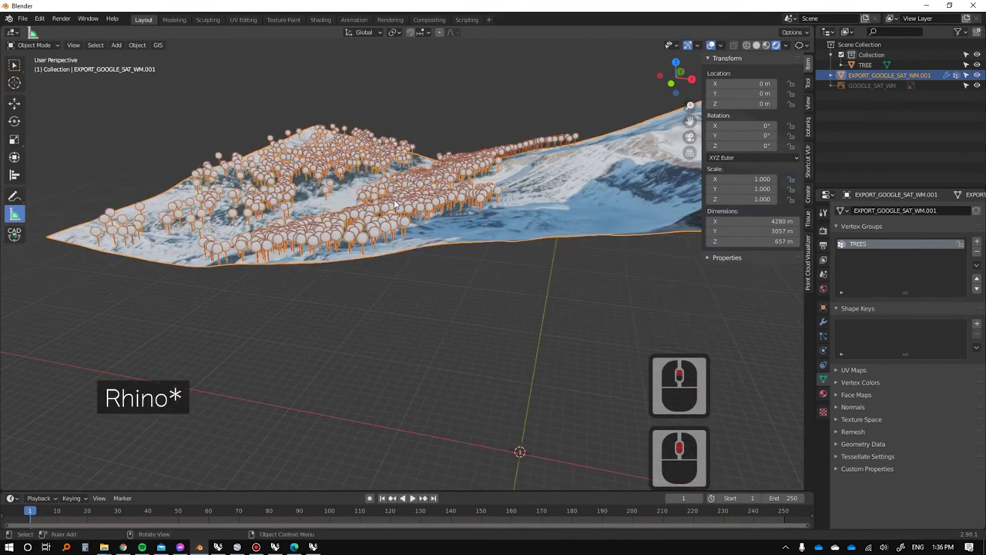
left_click(481, 395)
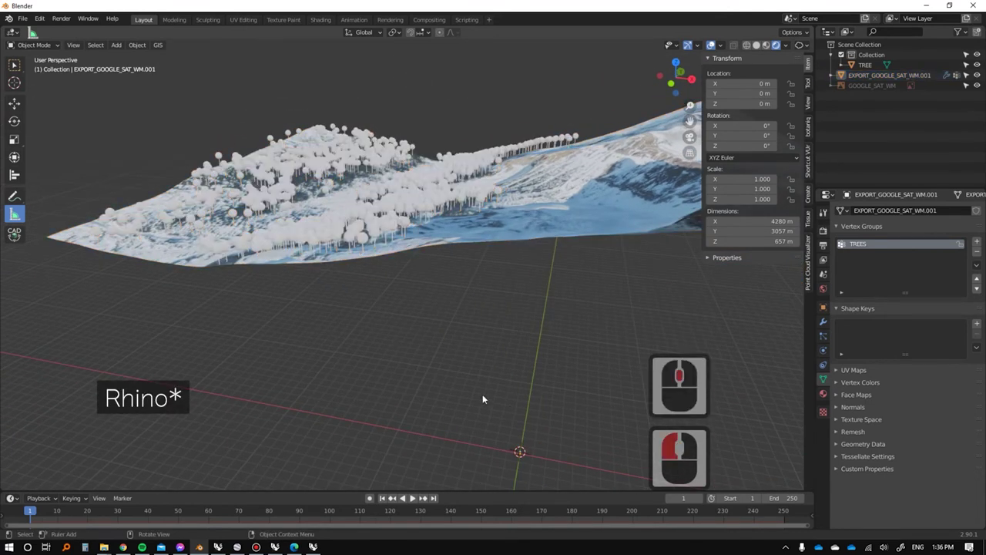
left_click(405, 188)
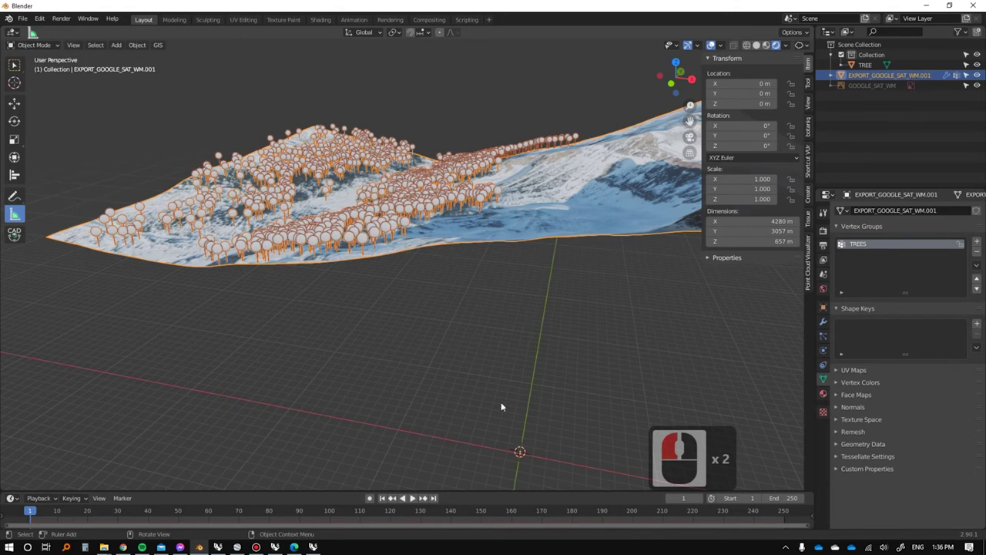
left_click_drag(525, 432, 509, 464)
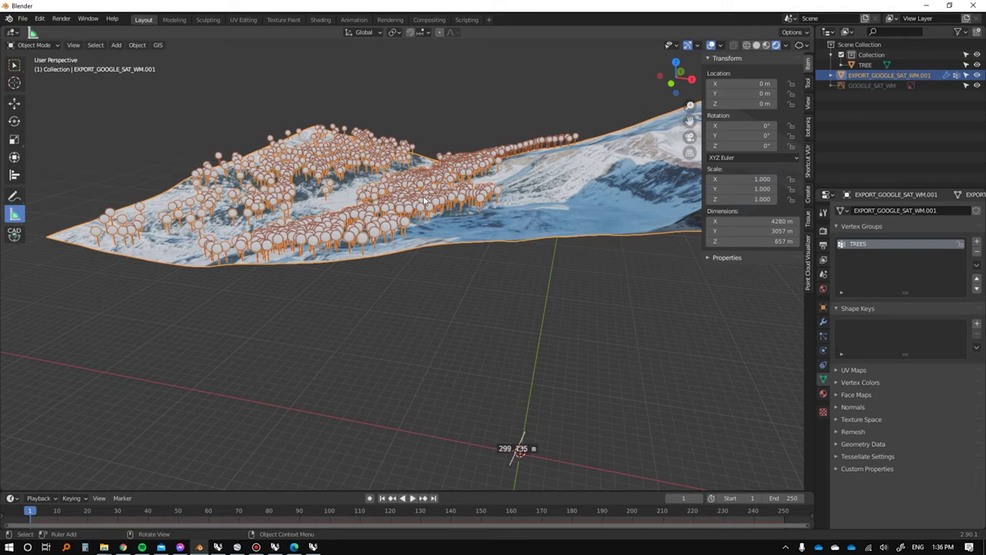
Deselect the terrain and examine the tree distribution over the forested slopes from several angles.
middle_click_drag(459, 199, 598, 181)
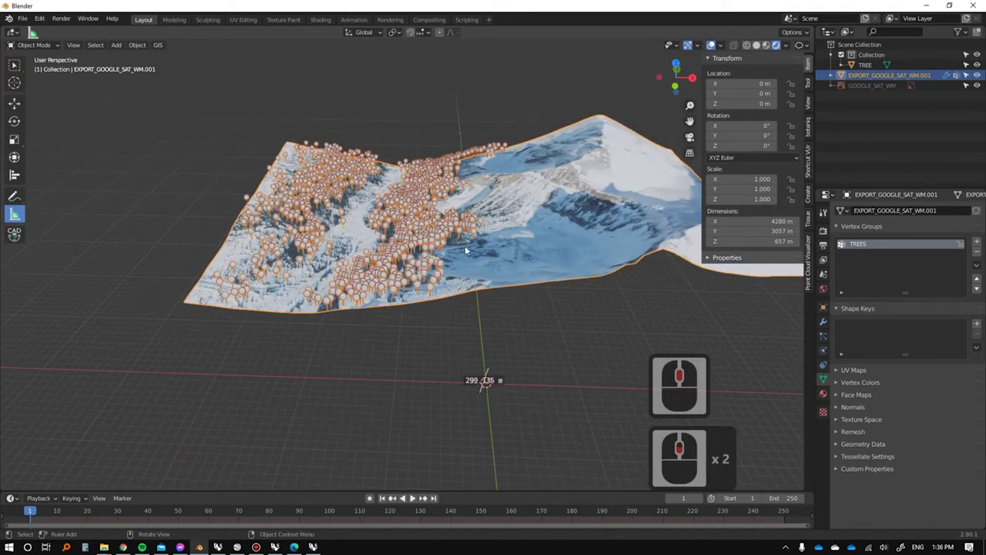
left_click(434, 387)
scroll(385, 262, "up", 4)
middle_click_drag(362, 242, 391, 242)
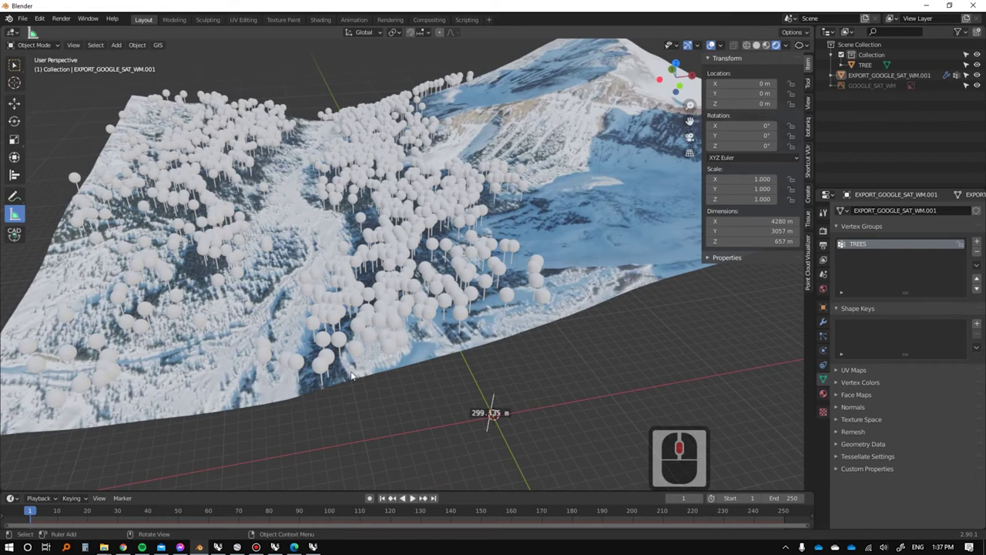
middle_click_drag(361, 300, 415, 260)
scroll(454, 263, "up", 2)
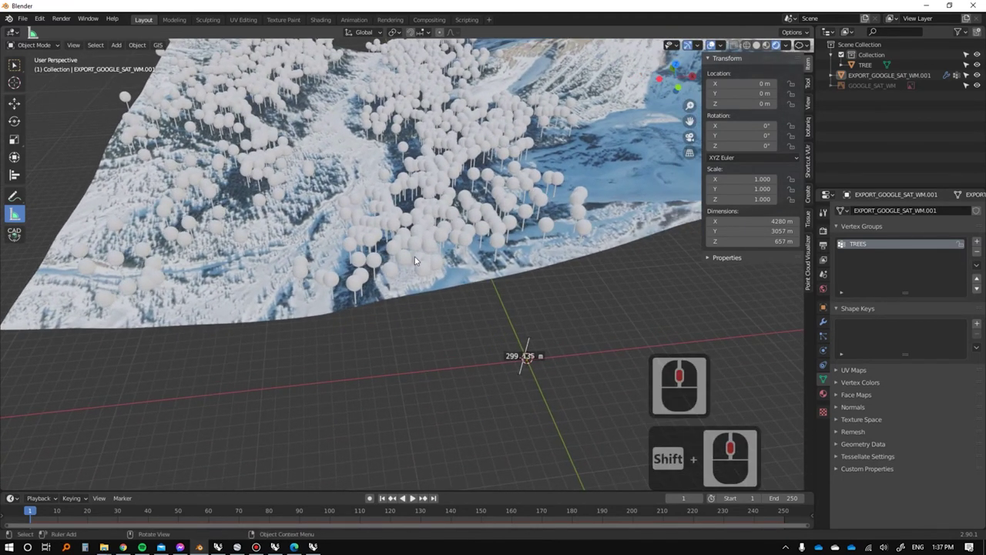
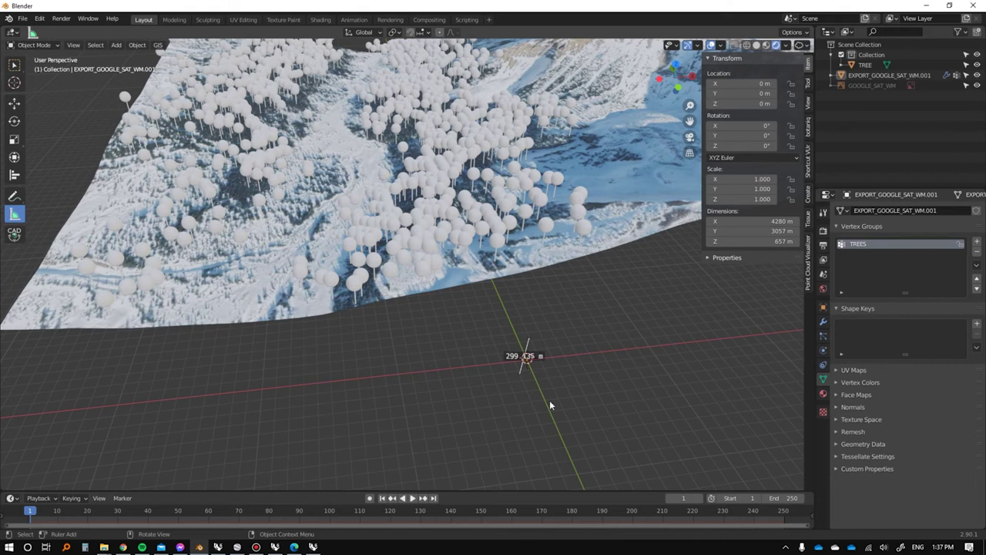
middle_click_drag(549, 401, 548, 386)
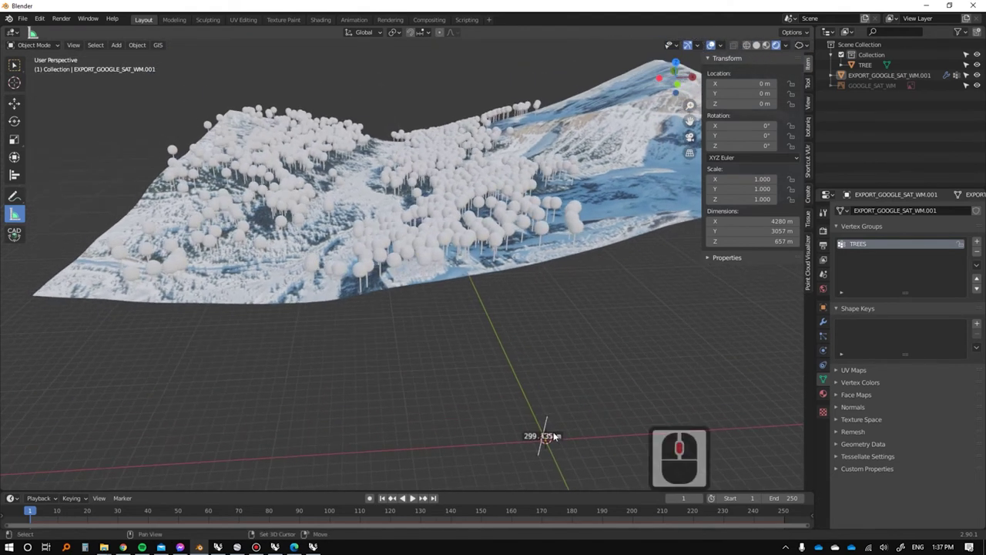
middle_click_drag(549, 431, 433, 316, "shift")
Select the TREE object and frame its trunk in the viewport.
key("Tab")
key("Tab")
scroll(463, 359, "down", 5)
left_click(865, 65)
key("Delete")
key("KP_Decimal")
middle_click_drag(435, 202, 408, 219)
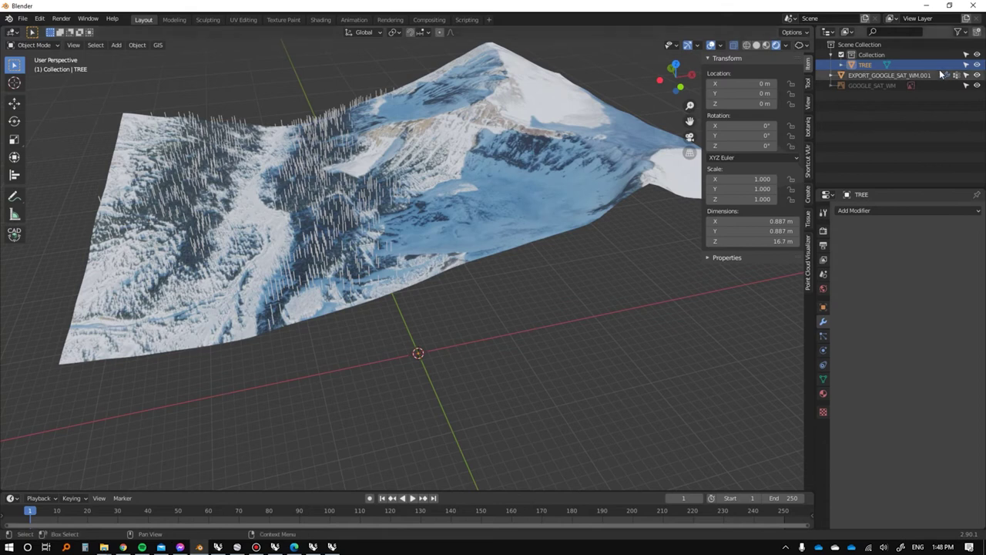
left_click(863, 67)
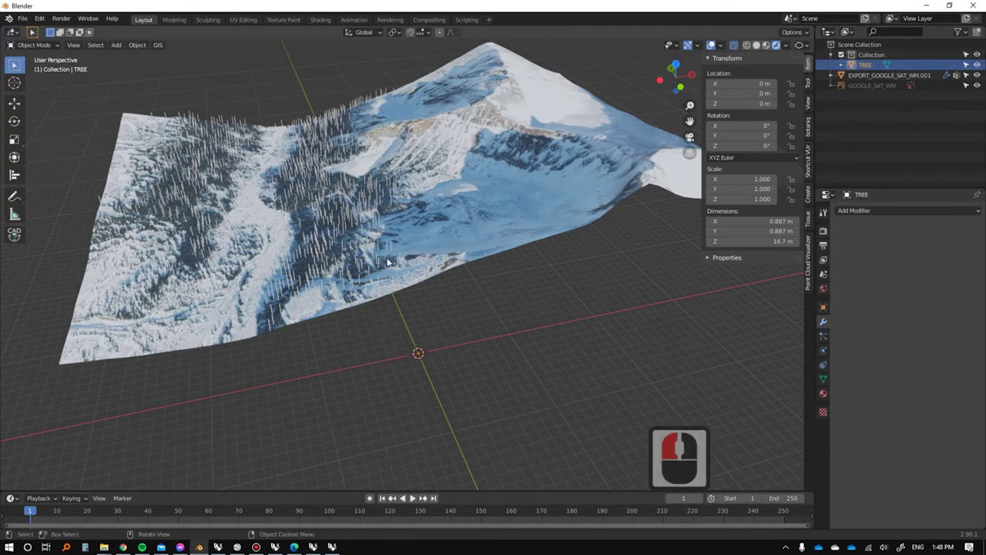
key("Delete")
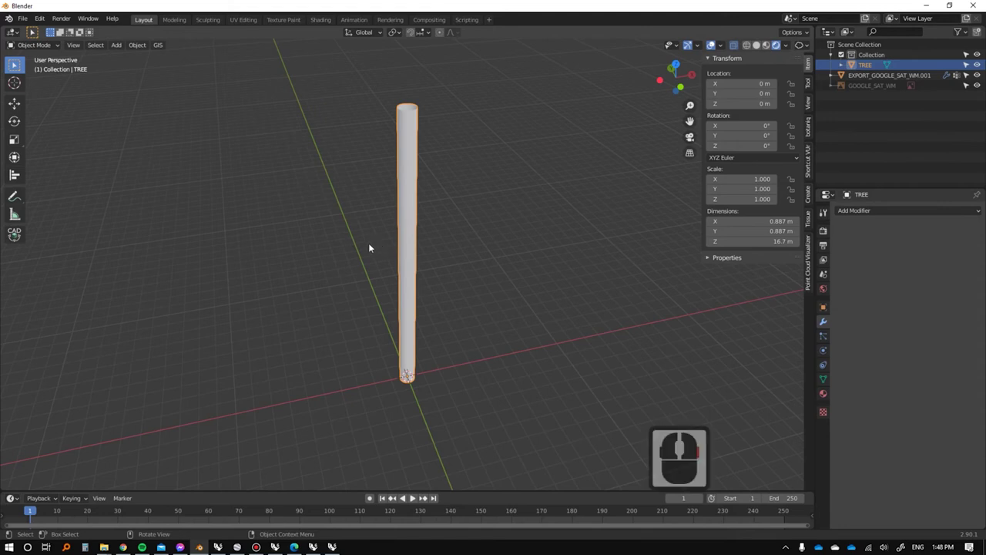
mouse_move(440, 4)
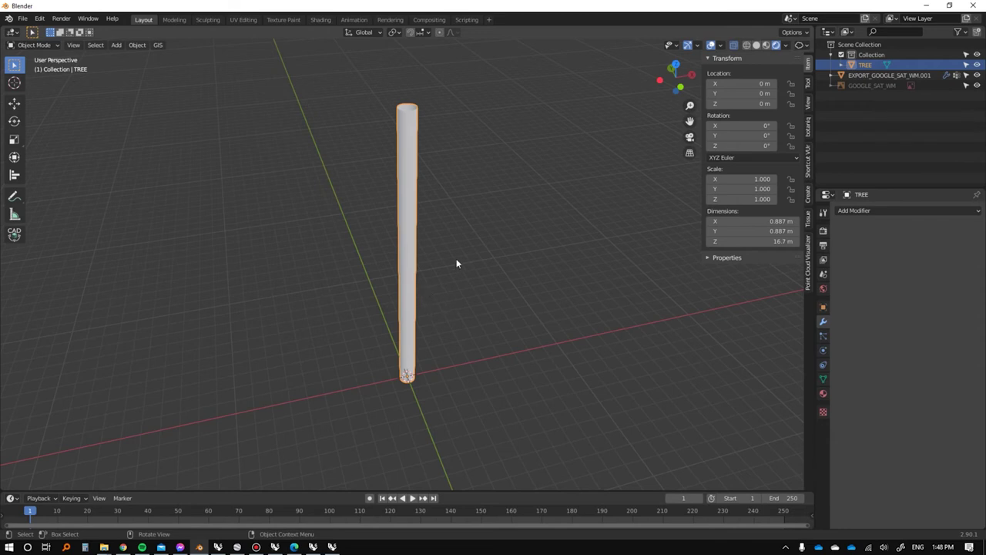
Enter Edit Mode on the TREE object and delete all faces of its trunk mesh.
key("Tab")
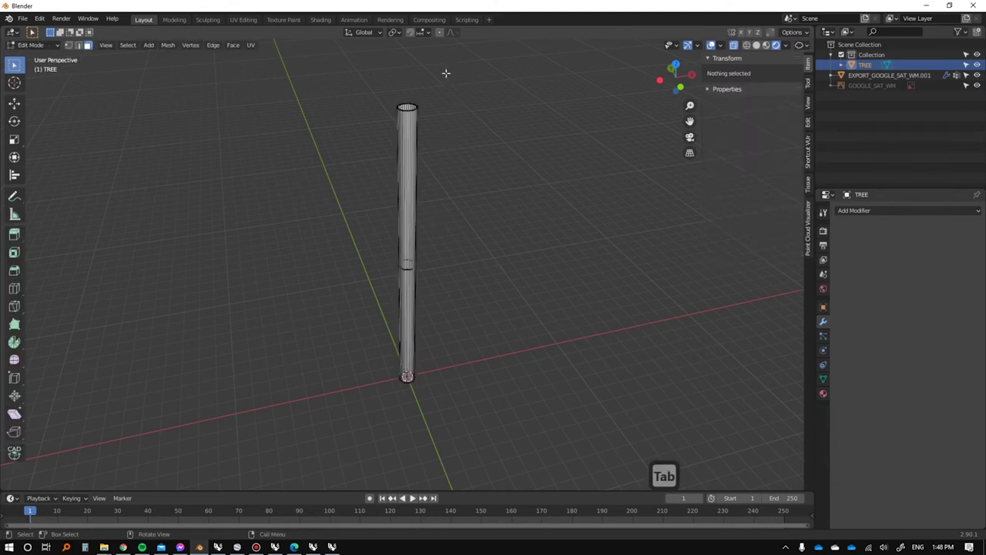
key("alt+z")
left_click_drag(447, 73, 521, 257)
key("alt+z")
key("alt+z")
left_click_drag(473, 63, 509, 240)
key("a")
middle_click_drag(408, 264, 415, 225)
key("Delete")
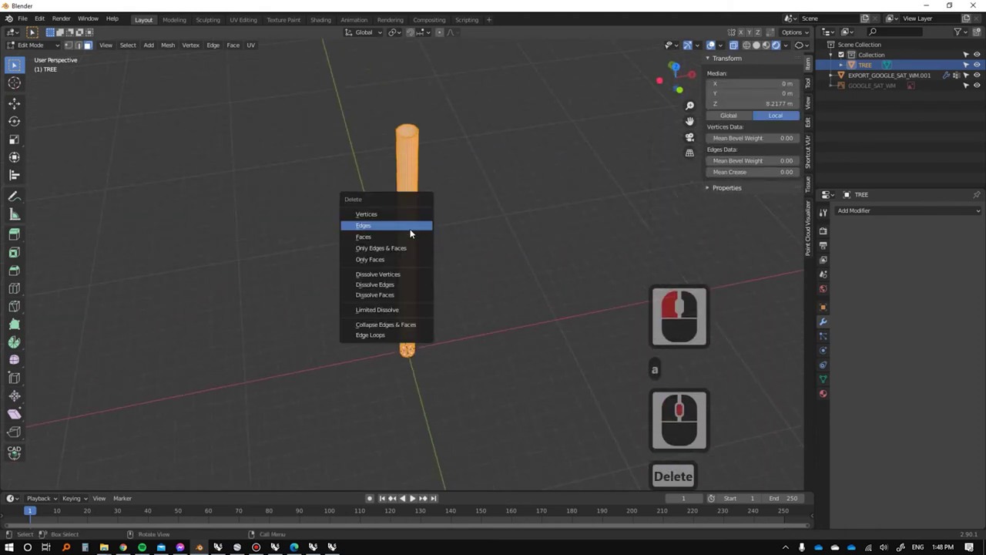
left_click(396, 238)
scroll(405, 367, "up", 3)
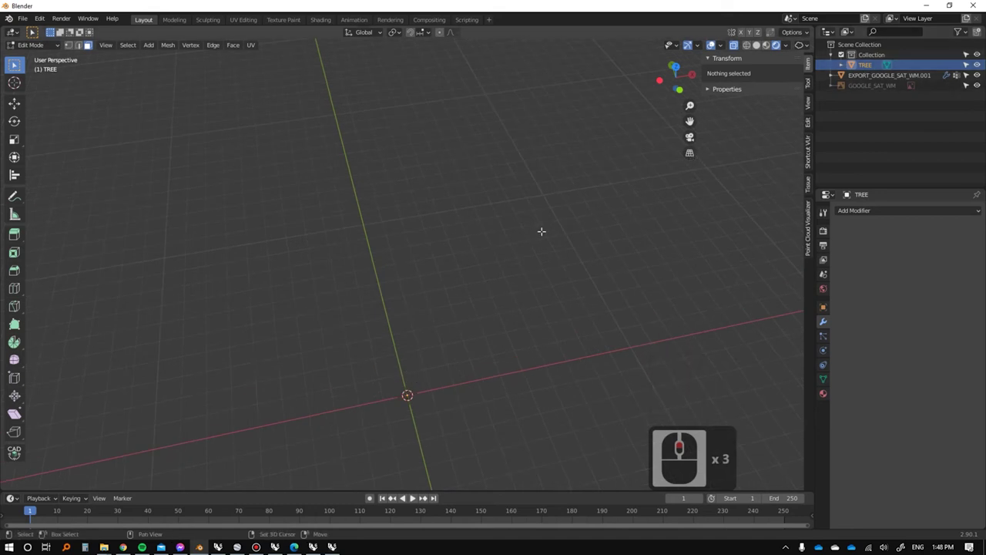
Add a 32-vertex circle of 1 m radius at the world origin to the TREE mesh and return to Object Mode.
key("shift+a")
mouse_move(399, 327)
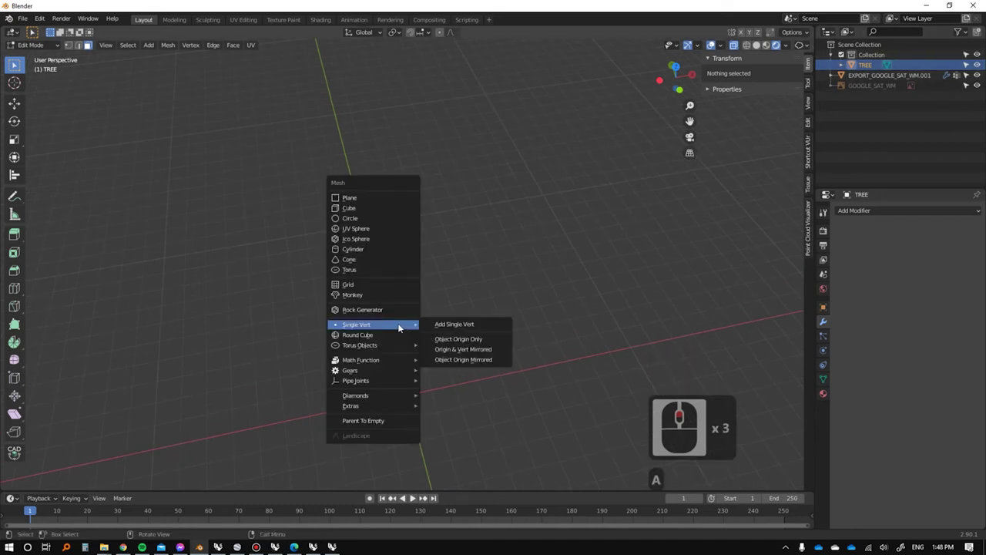
left_click(363, 217)
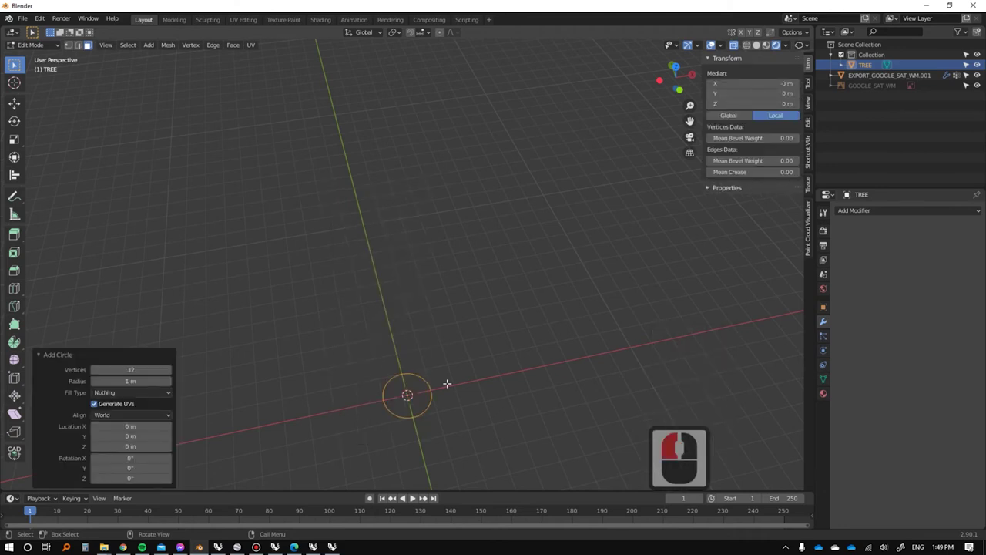
key("Tab")
scroll(442, 346, "down", 20)
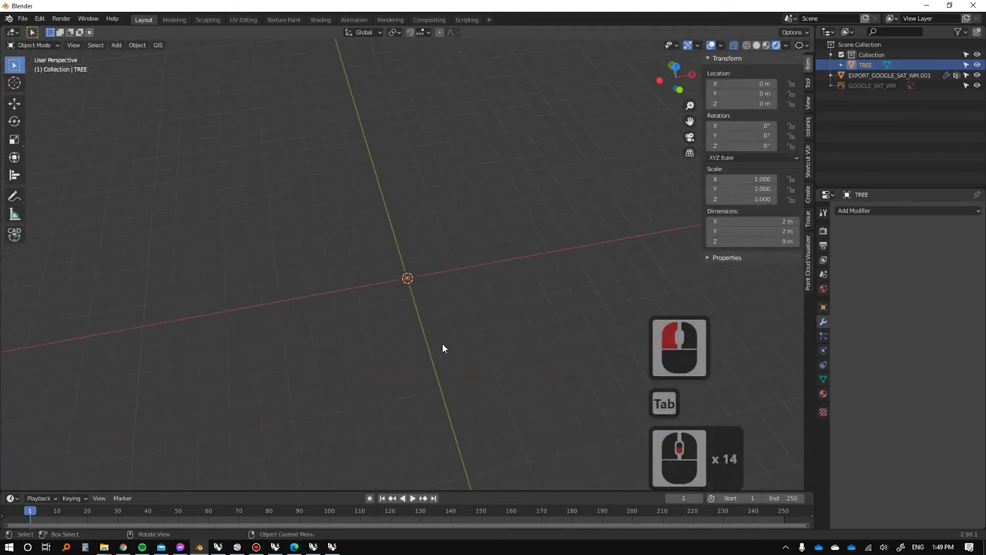
scroll(442, 304, "down", 2)
scroll(443, 305, "up", 9)
middle_click_drag(442, 313, 457, 373, "shift")
scroll(457, 372, "down", 1, "shift")
middle_click_drag(458, 373, 447, 304)
scroll(470, 318, "down", 2)
key("g")
key("z")
key("x")
key("Escape")
key("g")
key("z")
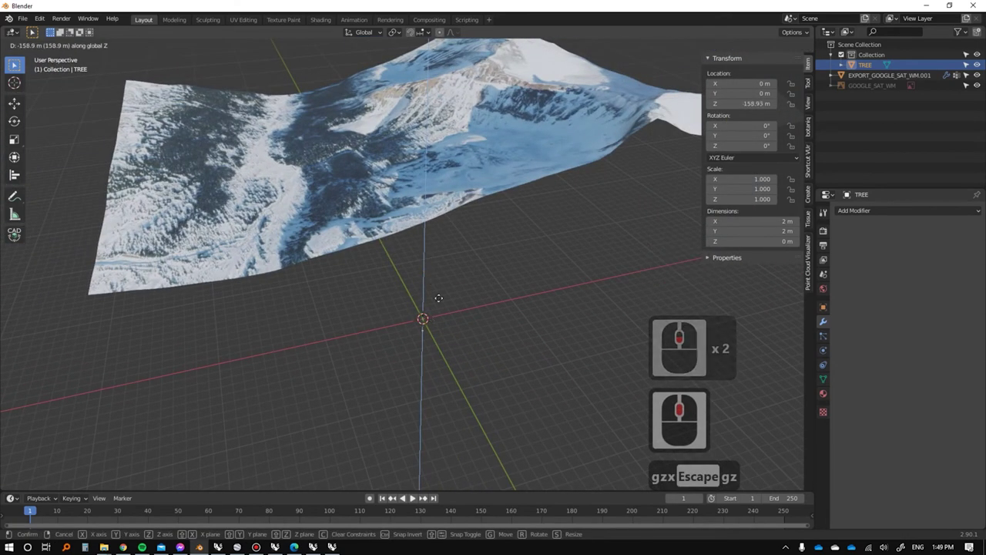
key("Escape")
Try to extrude the TREE circle along the global Z axis in Edit Mode, and return to Object Mode.
key("Tab")
middle_click_drag(420, 260, 455, 304)
key("e")
key("z")
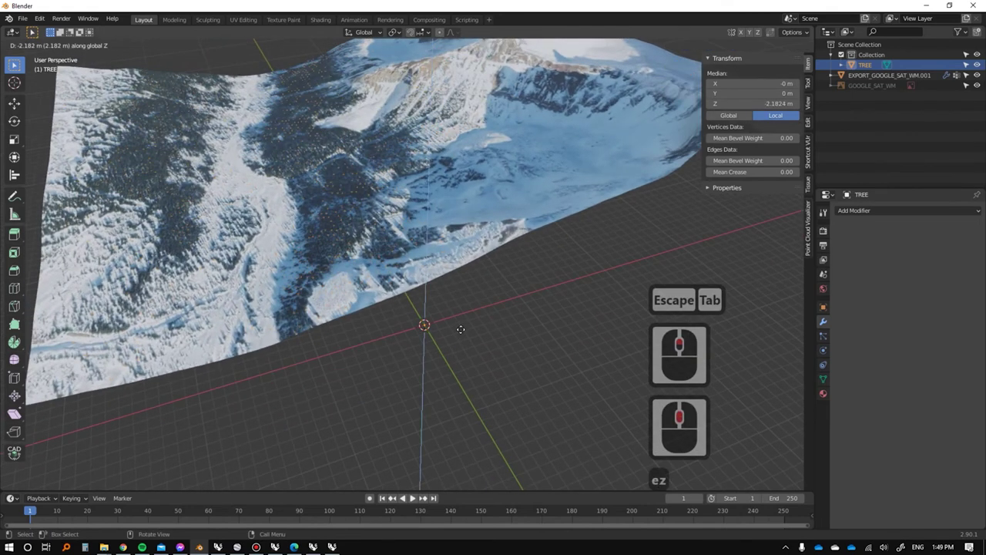
key("Escape")
key("e")
key("z")
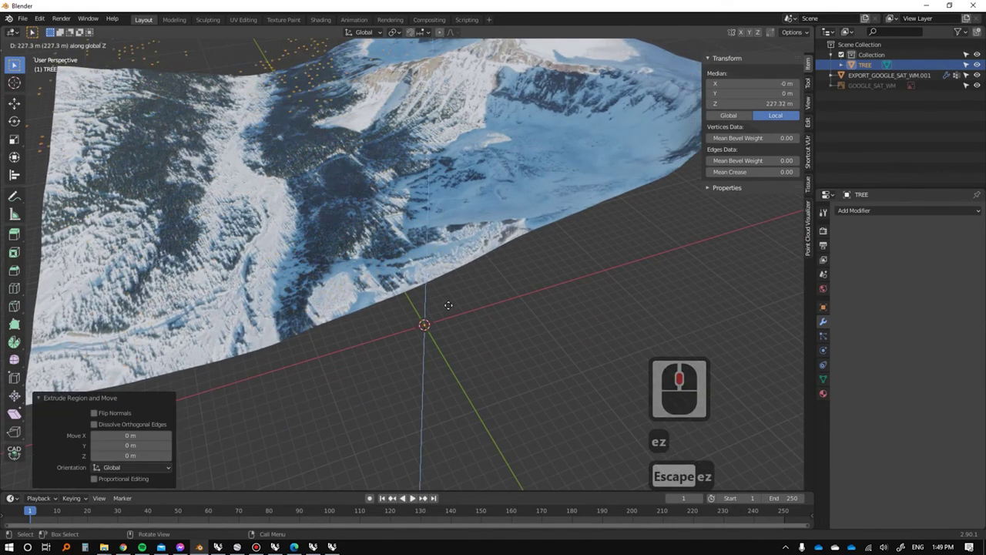
middle_click_drag(379, 269, 408, 183)
key("Tab")
Convert the terrain's ParticleSettings instances into real tree objects and check them across the slopes and in the object list.
left_click(409, 183)
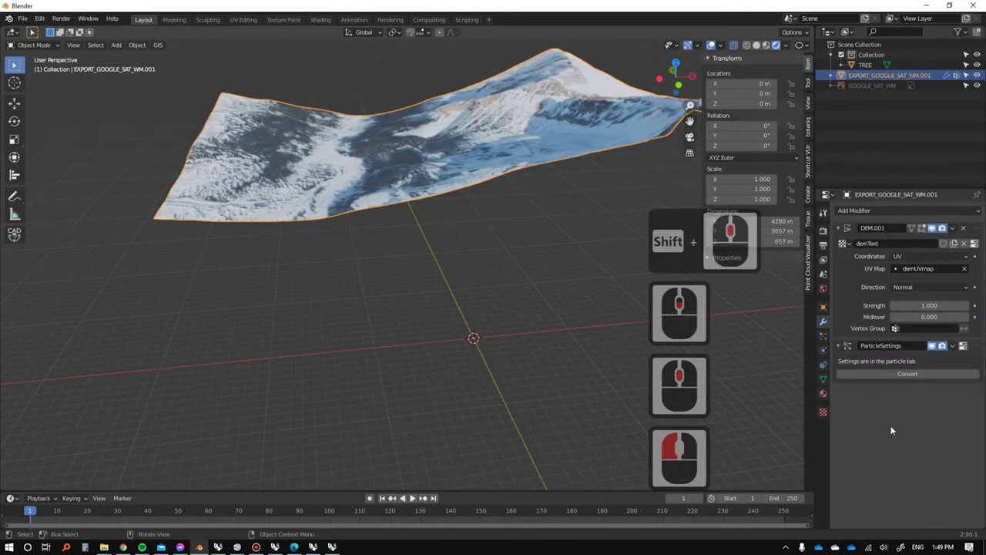
left_click(892, 373)
scroll(418, 180, "up", 2)
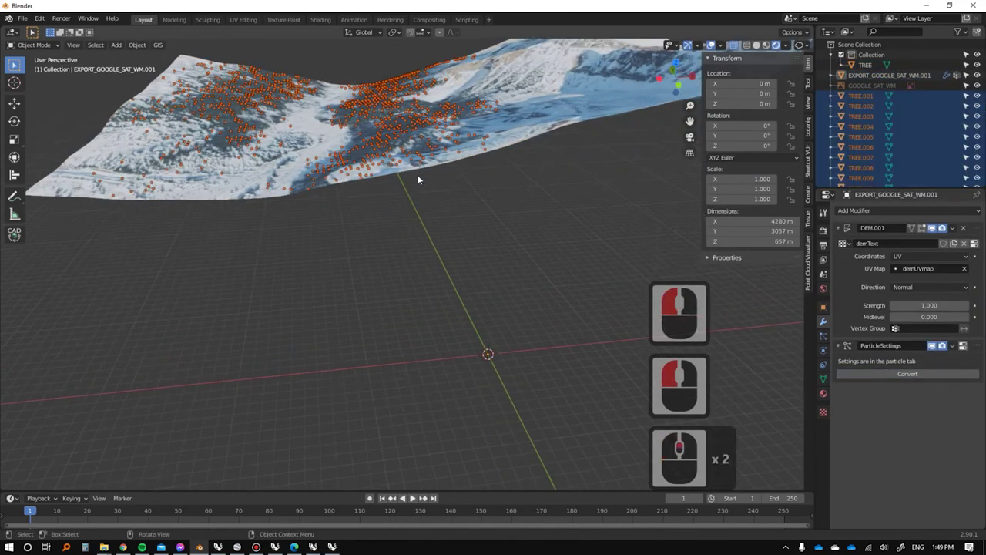
middle_click_drag(418, 179, 457, 248, "shift")
scroll(457, 248, "up", 4)
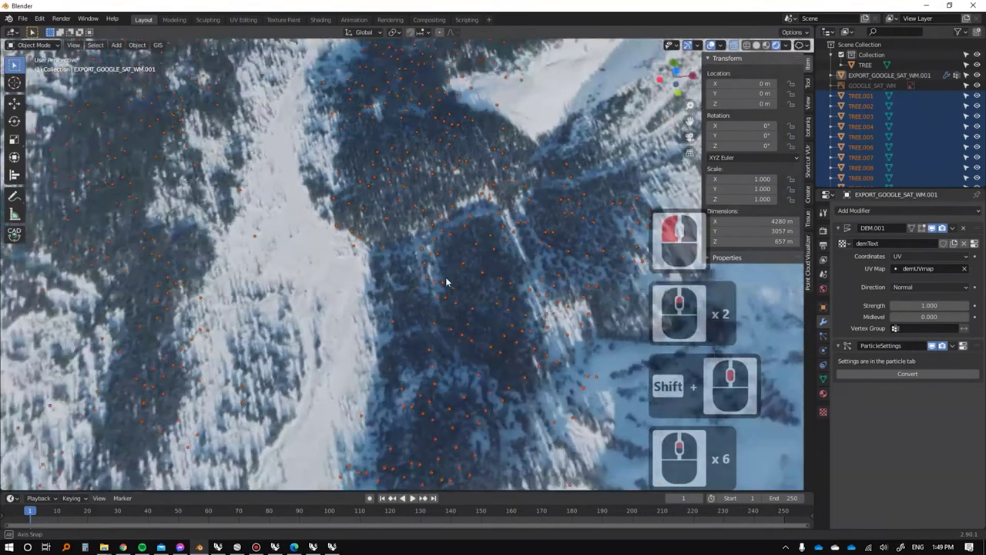
middle_click_drag(447, 282, 424, 248)
scroll(411, 256, "down", 10)
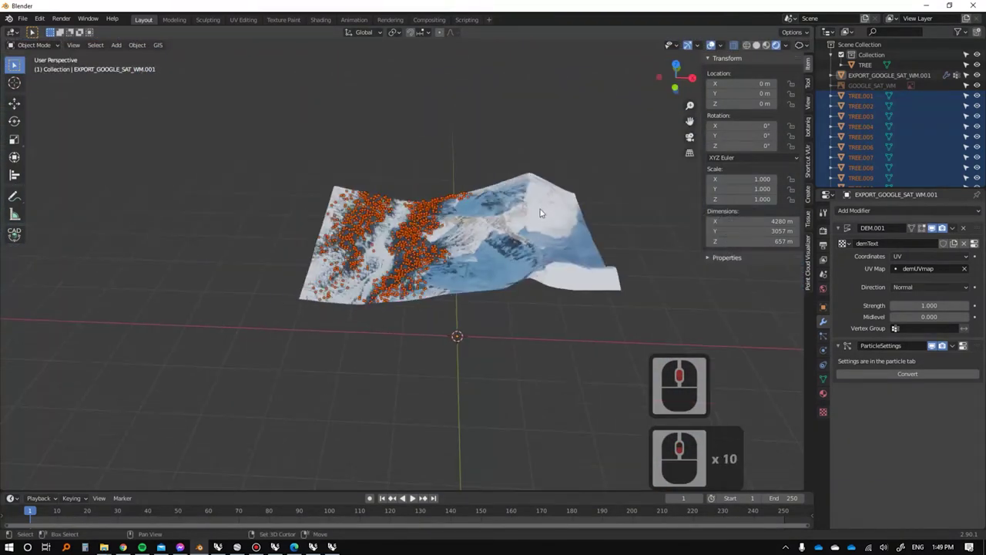
scroll(863, 108, "down", 9)
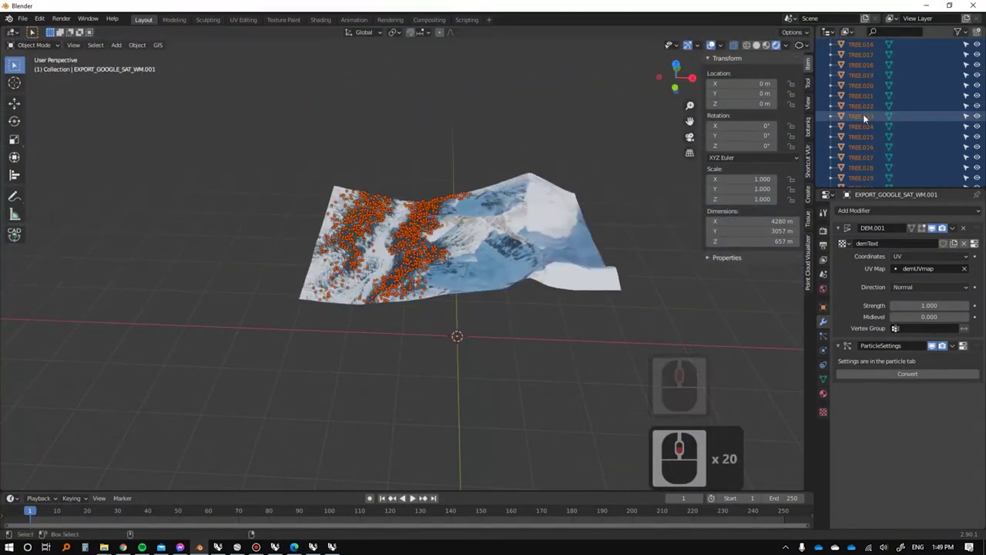
Try to join the converted trees with the terrain as the active object, and undo the join.
middle_click_drag(515, 100, 464, 145)
key("ctrl+j")
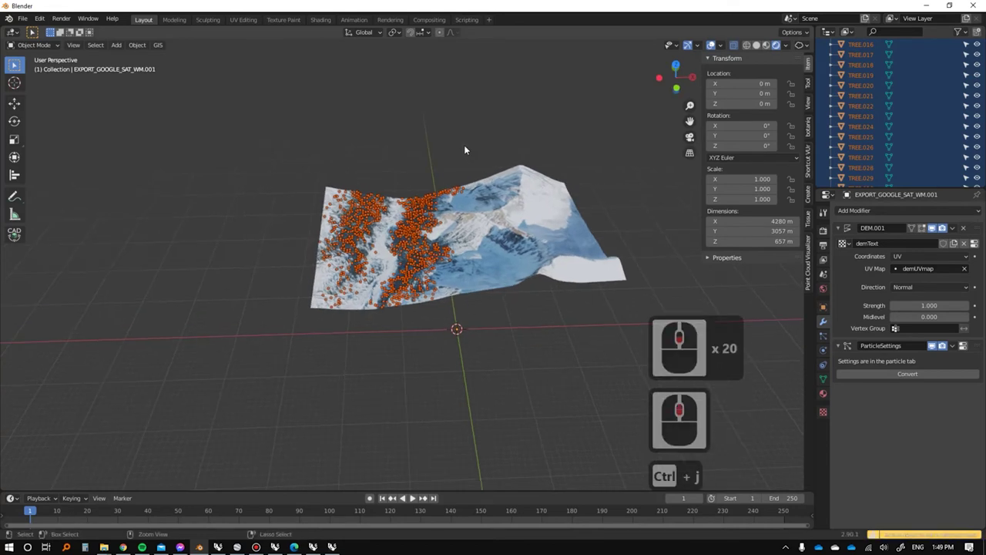
scroll(386, 203, "down", 1)
scroll(384, 203, "up", 13)
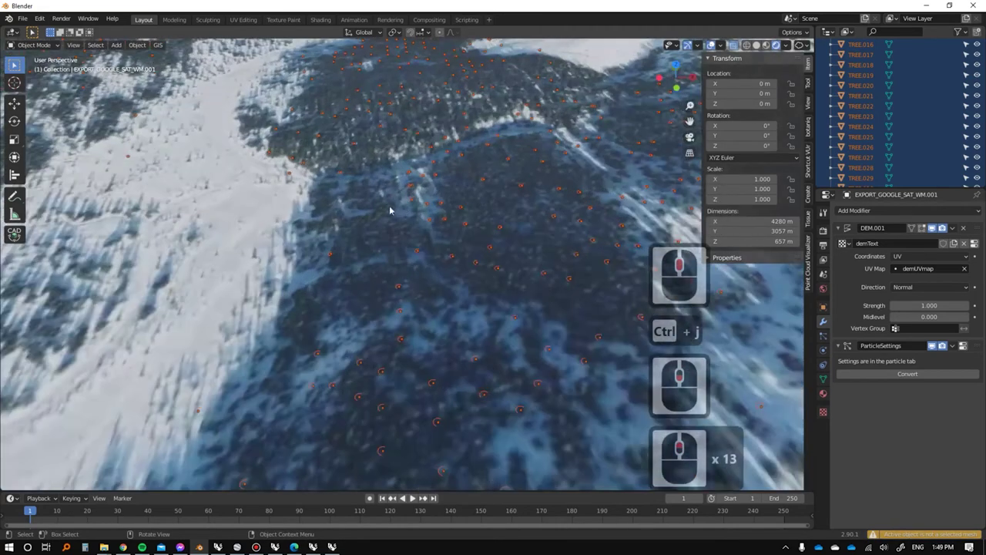
middle_click_drag(429, 223, 429, 223, "shift")
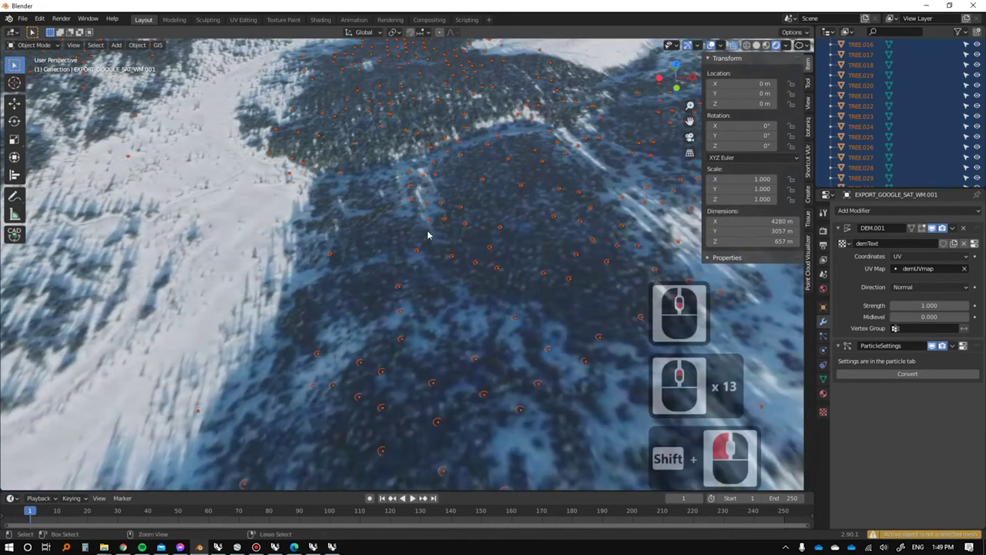
key("ctrl+j")
scroll(427, 229, "down", 7)
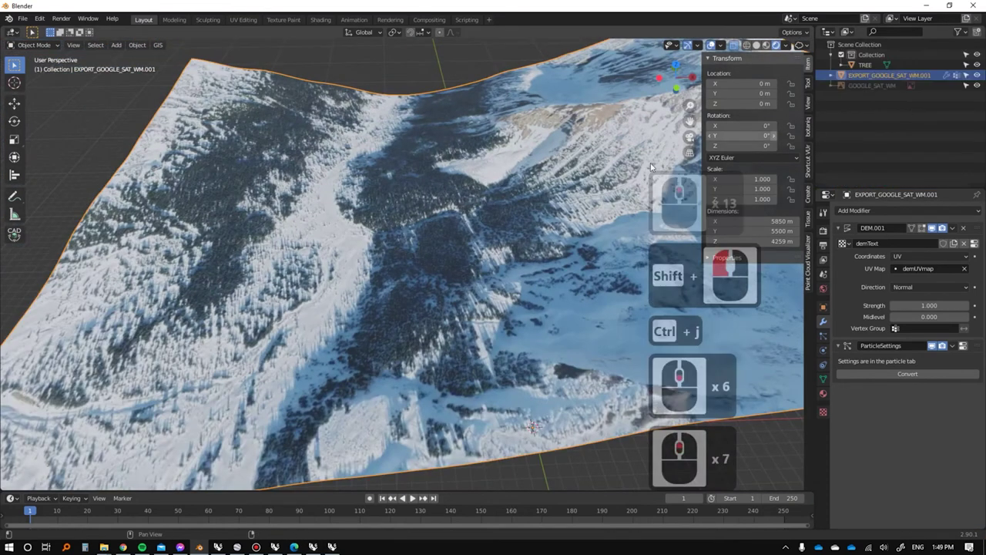
scroll(433, 193, "down", 8)
key("ctrl+z")
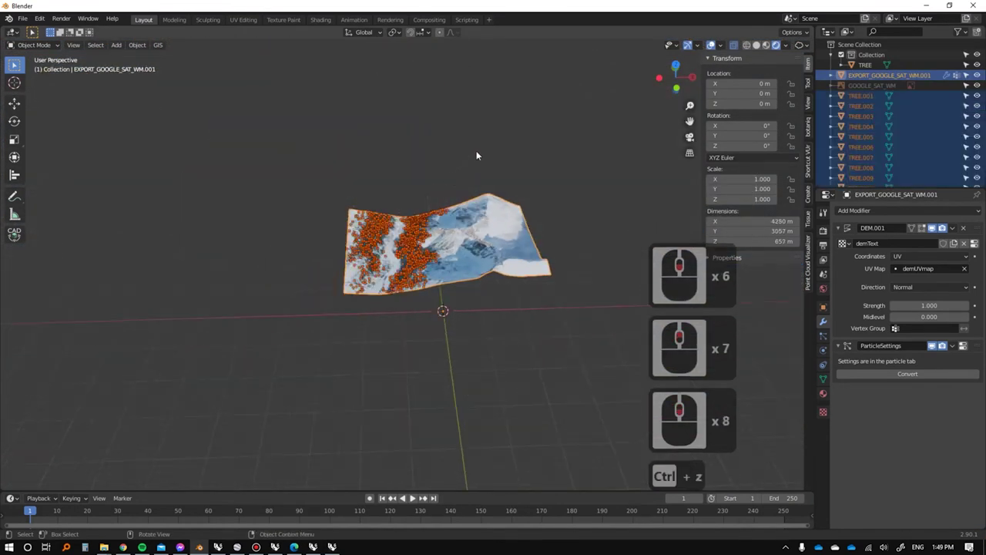
Select only the terrain EXPORT_GOOGLE_SAT_WM.001 and hide it so the converted trees are isolated.
left_click(406, 243)
scroll(454, 227, "up", 5)
left_click(500, 214)
key("h")
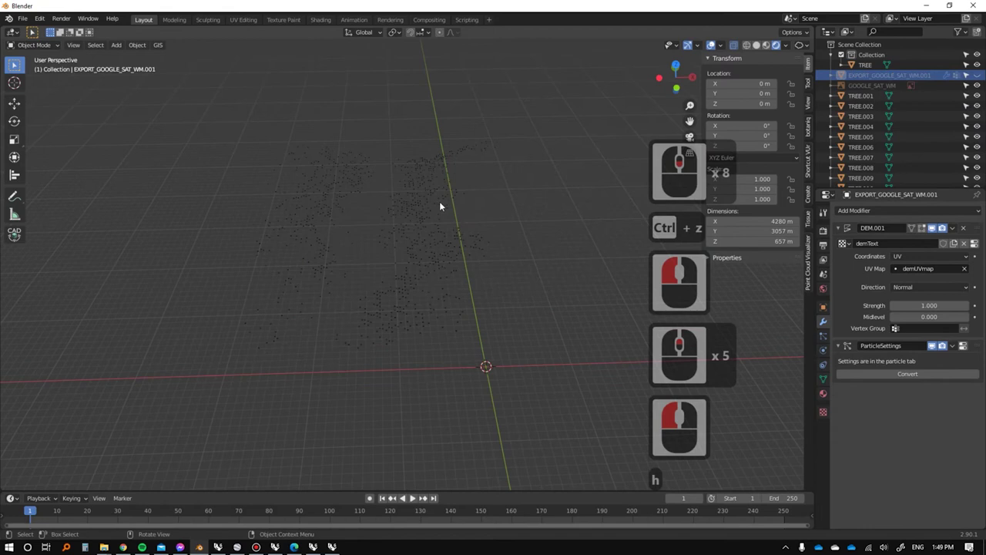
Select all the scattered tree objects with TREE.527 active and join them into a single object.
left_click(439, 201)
middle_click_drag(443, 190, 472, 145)
left_click_drag(558, 145, 212, 268, "shift")
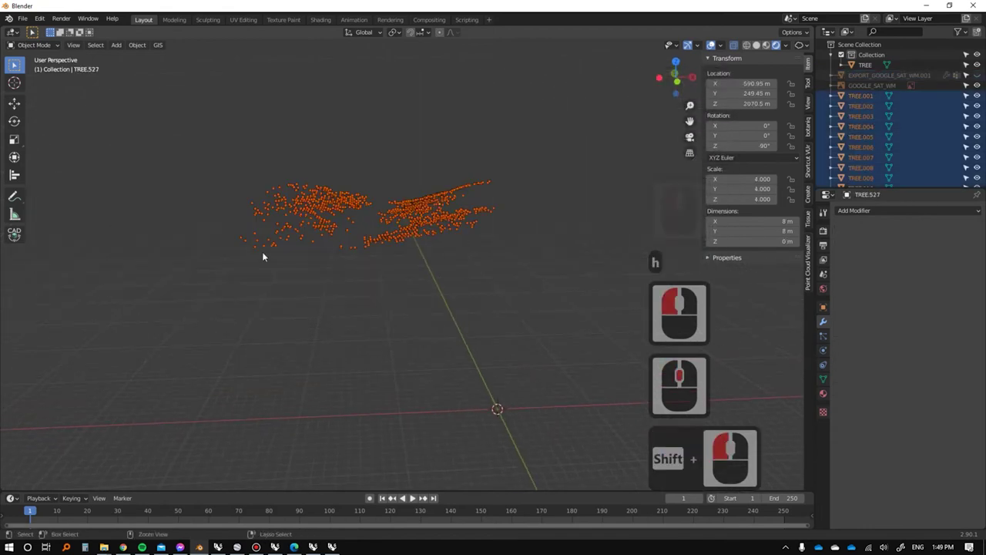
key("ctrl+j")
Unhide the terrain and apply its ParticleSettings modifier.
key("alt+h")
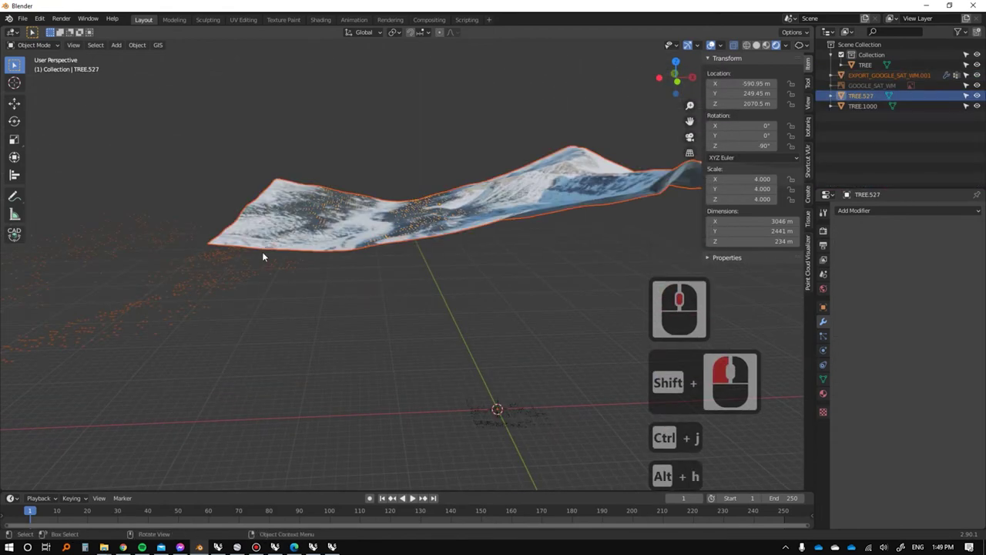
scroll(265, 253, "down", 5)
middle_click_drag(292, 247, 296, 282)
left_click(328, 279)
left_click(338, 347)
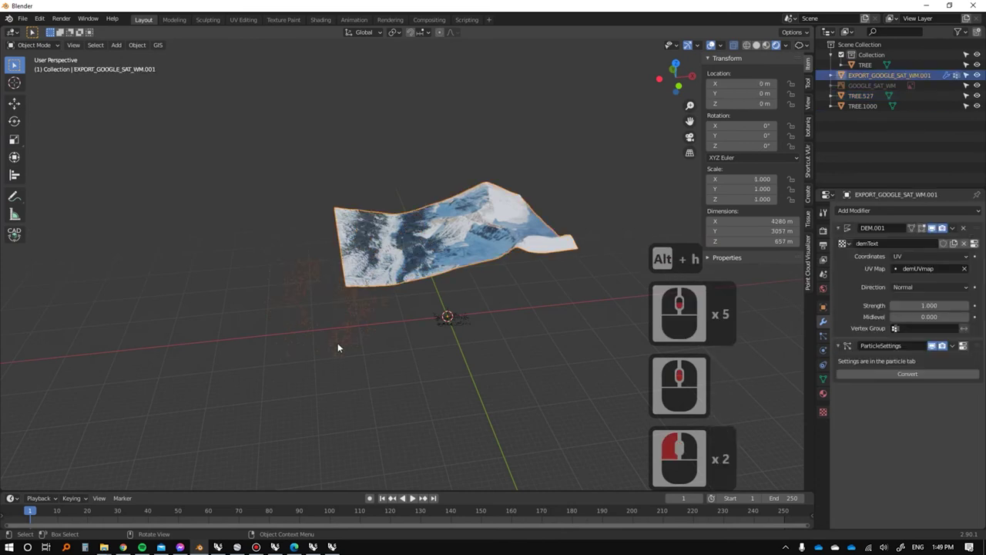
left_click(954, 347)
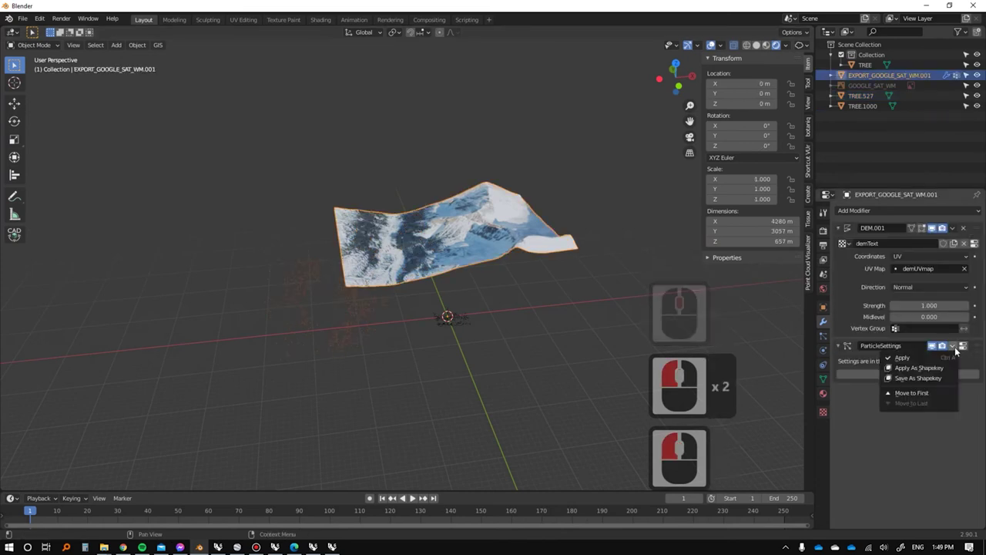
left_click(916, 359)
Select the TREE object clustered around the world origin.
scroll(421, 223, "up", 5)
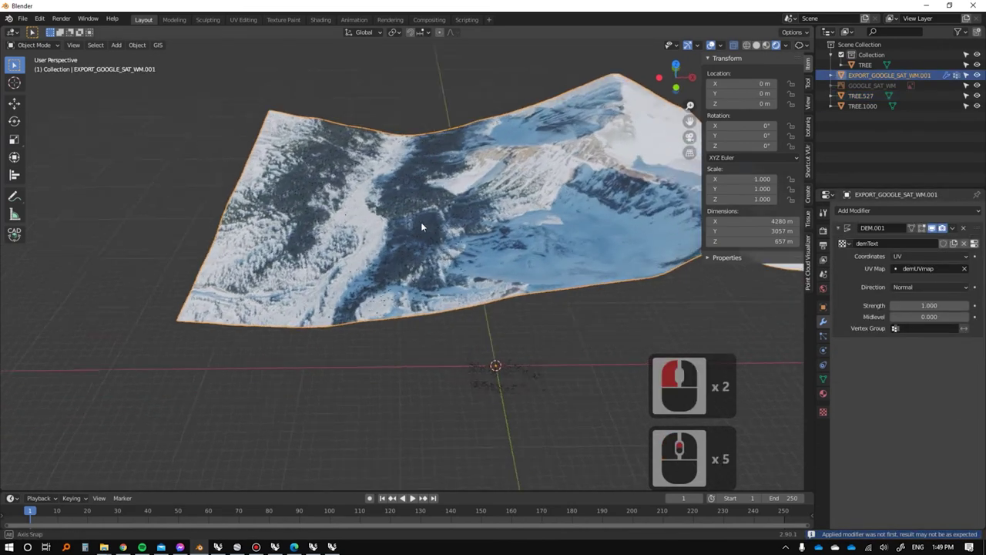
middle_click_drag(423, 224, 459, 363)
left_click(480, 370)
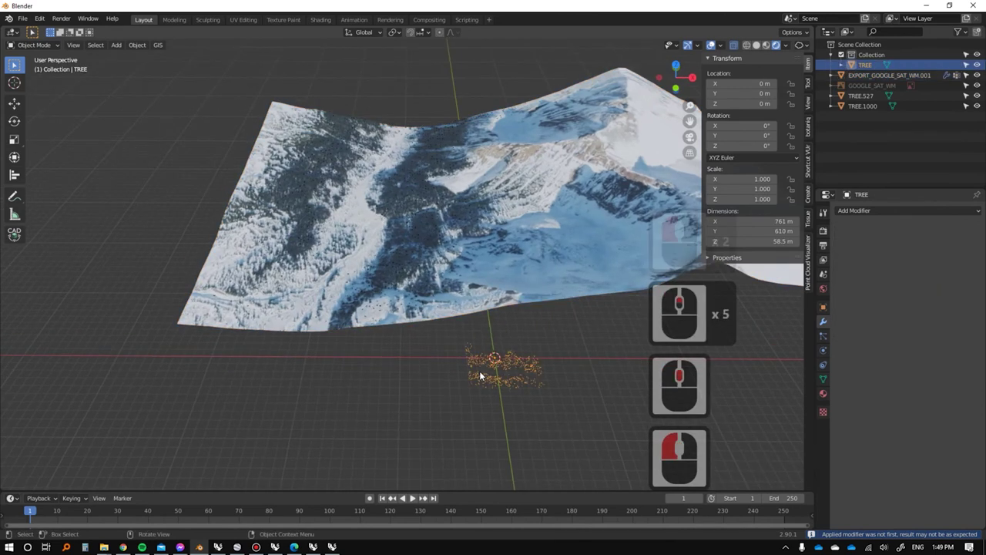
Undo the modifier application, the unhiding and the tree join, back to the separate tree objects with the terrain hidden.
key("ctrl+z")
key("ctrl+z")
key("ctrl+z")
key("ctrl+z")
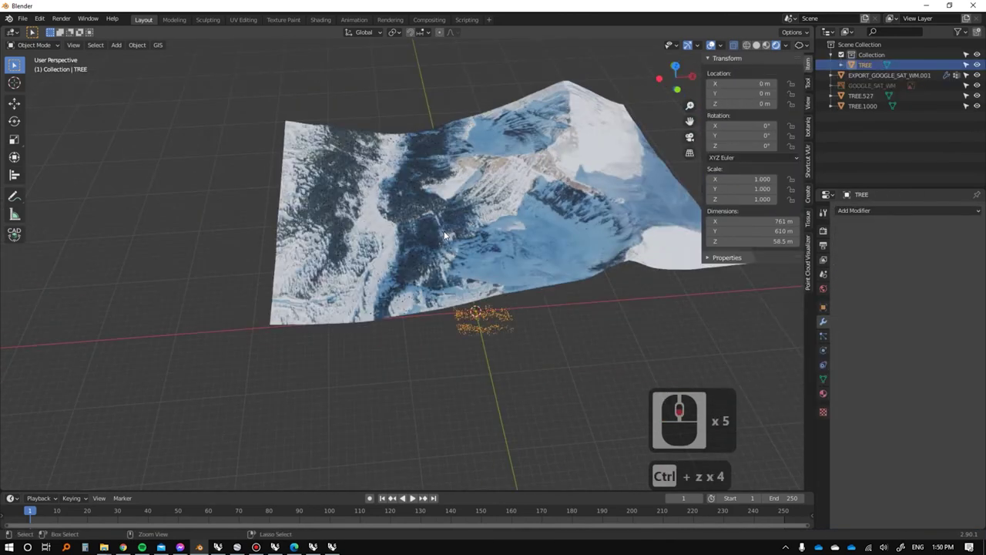
key("ctrl+z")
key("ctrl+z")
key("ctrl+z")
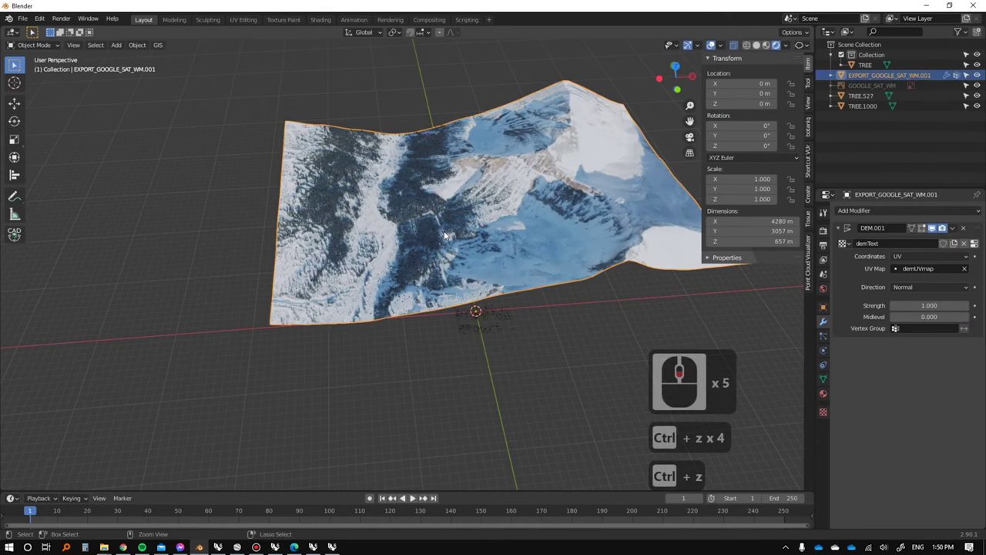
key("ctrl+z")
key("ctrl+z")
key("ctrl+z")
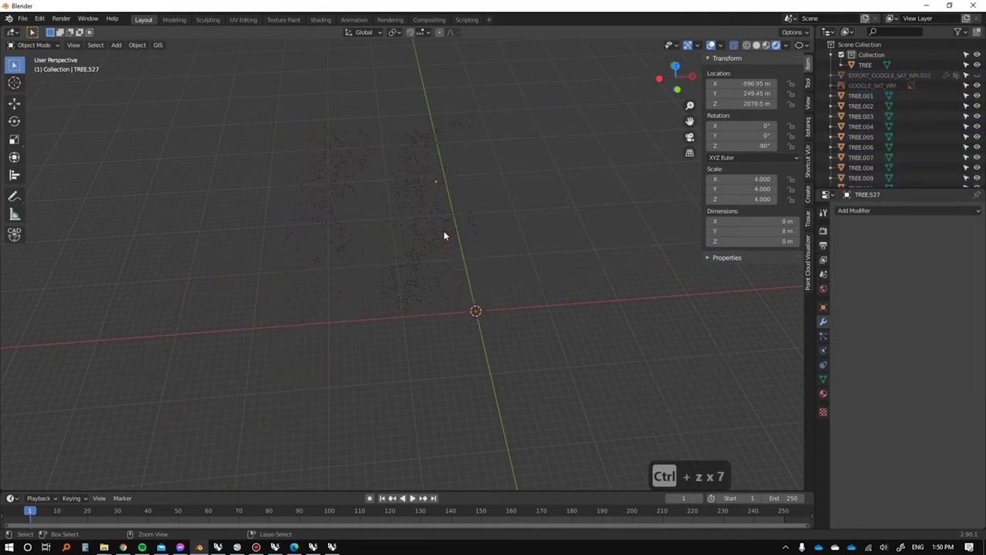
Select all the scattered tree objects with TREE.575 active and join them into one object.
middle_click_drag(459, 272, 434, 180)
left_click(434, 180)
left_click_drag(507, 144, 279, 232)
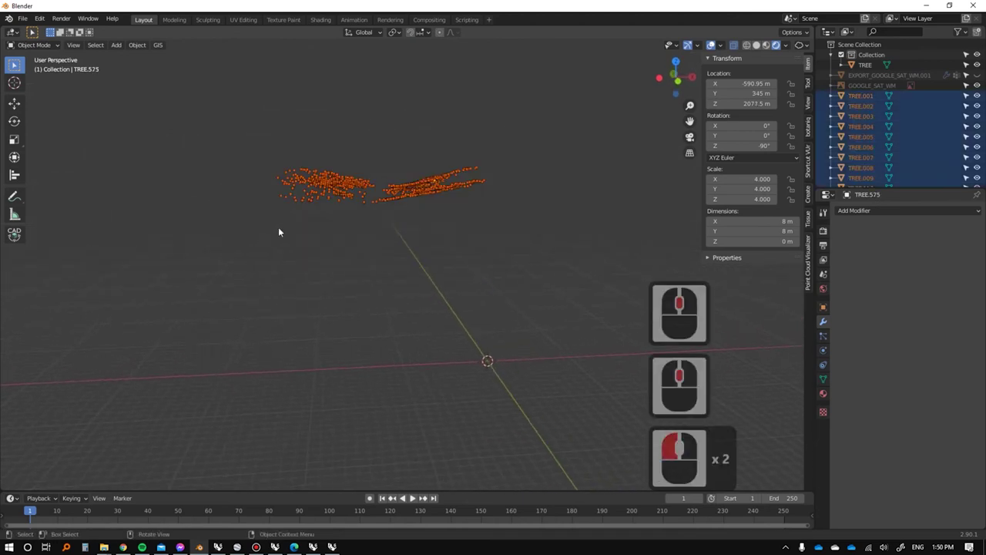
key("ctrl+j")
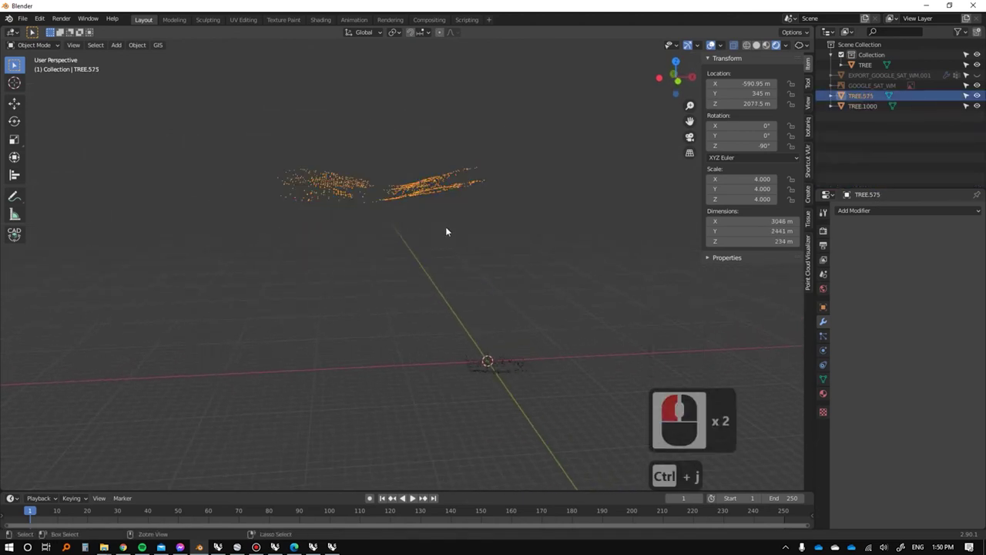
Select the leftover TREE.1000 object and try to delete it.
left_click(857, 106)
key("Delete")
scroll(465, 225, "up", 15)
key("Delete")
key("Delete")
key("Delete")
scroll(460, 240, "down", 14)
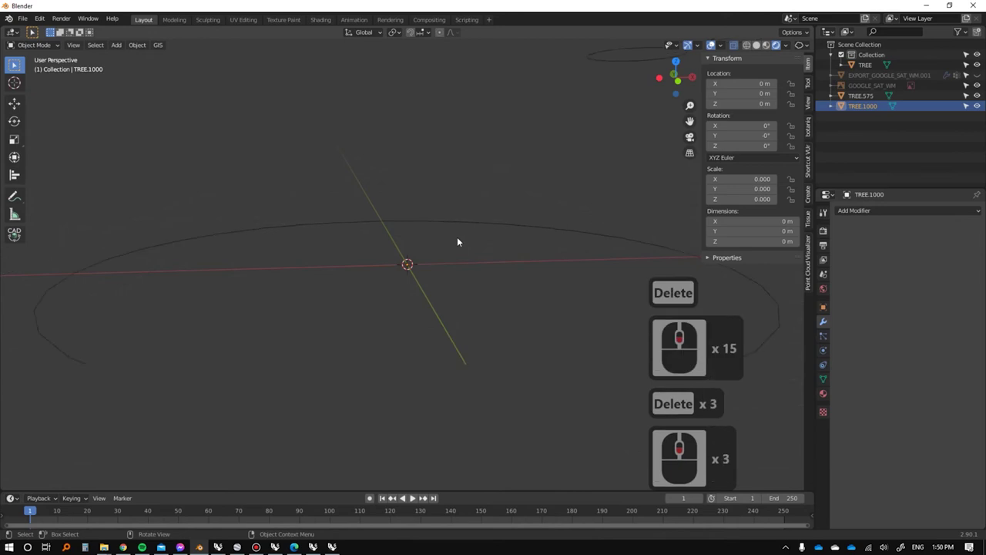
key("c")
scroll(451, 242, "down", 2)
Unhide all objects and apply the ParticleSettings modifier on the terrain EXPORT_GOOGLE_SAT_WM.001.
middle_click_drag(442, 241, 228, 216)
key("alt+h")
left_click(229, 216)
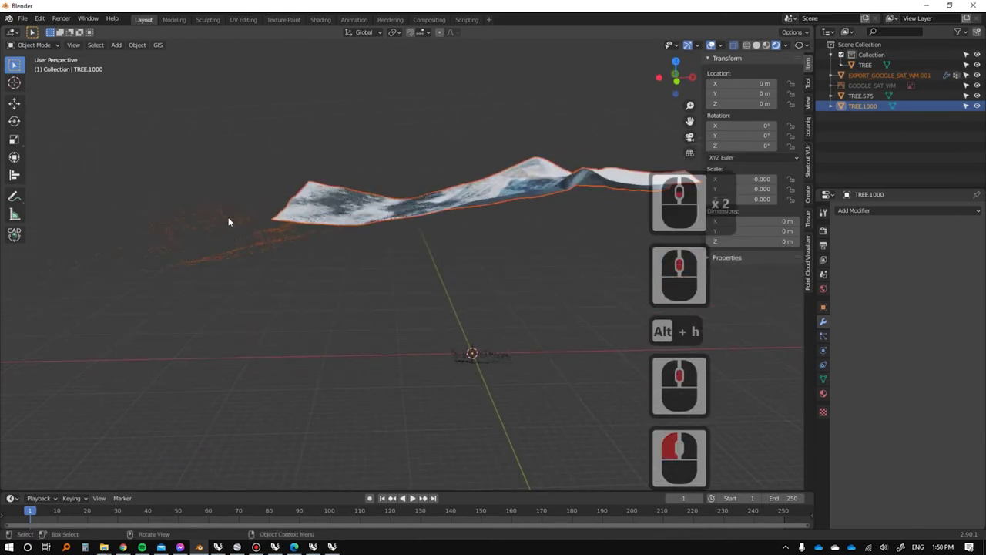
left_click(249, 205)
left_click(960, 349)
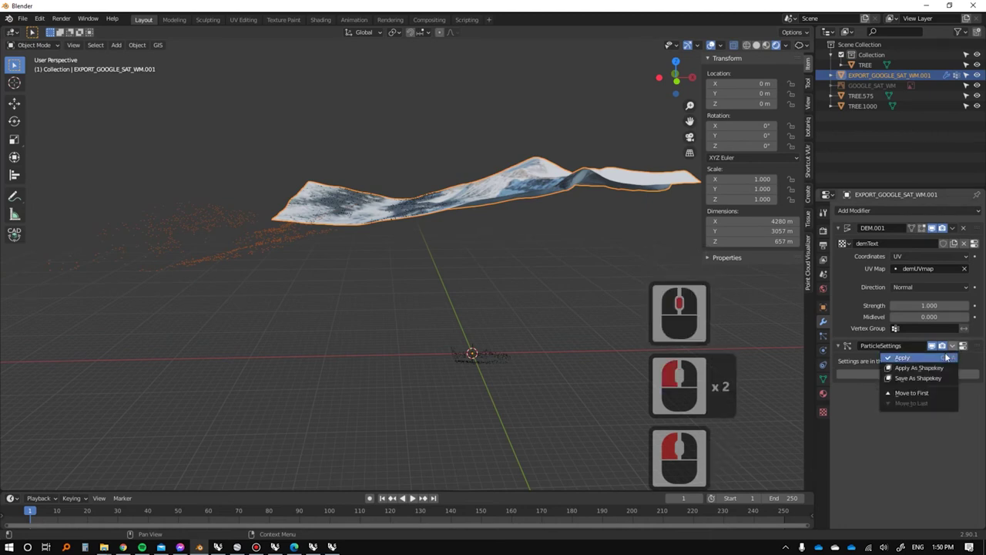
left_click(886, 360)
Select the terrain together with the joined tree object TREE.575, leaving out the leftovers at the origin.
left_click(300, 257)
scroll(300, 257, "down", 3)
middle_click_drag(419, 247, 420, 251, "shift")
middle_click_drag(420, 252, 423, 256)
scroll(423, 255, "up", 2)
left_click(435, 255)
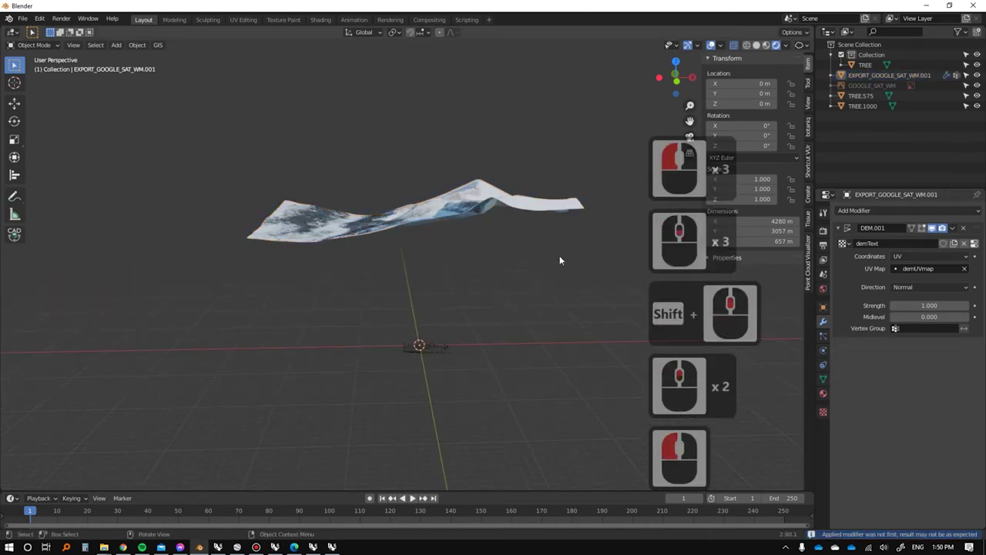
left_click_drag(576, 263, 350, 179)
scroll(354, 188, "up", 3)
middle_click_drag(375, 210, 546, 203)
scroll(335, 200, "up", 4)
scroll(335, 199, "up", 1, "shift")
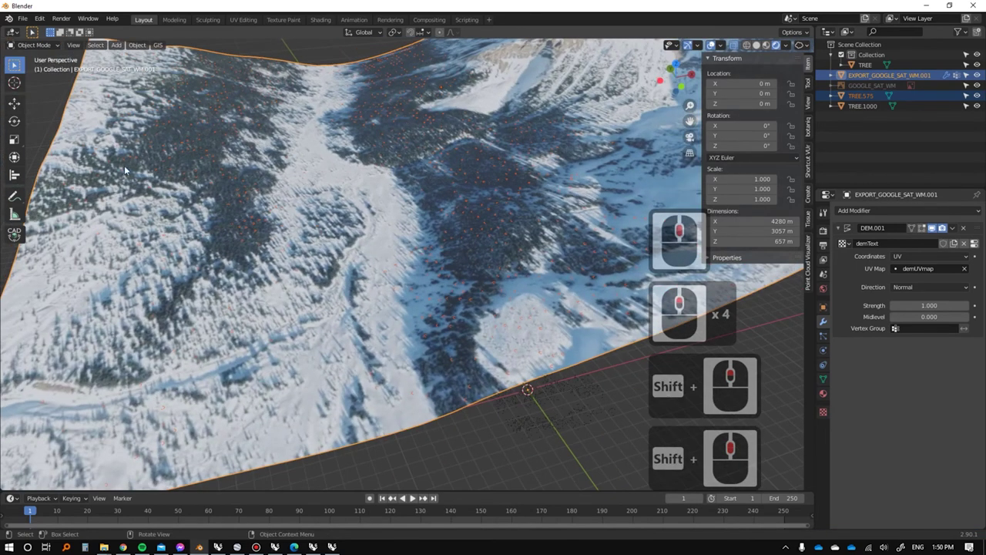
Set up a Wavefront (.obj) export to the Desktop with the file name jasper2.obj.
left_click(23, 18)
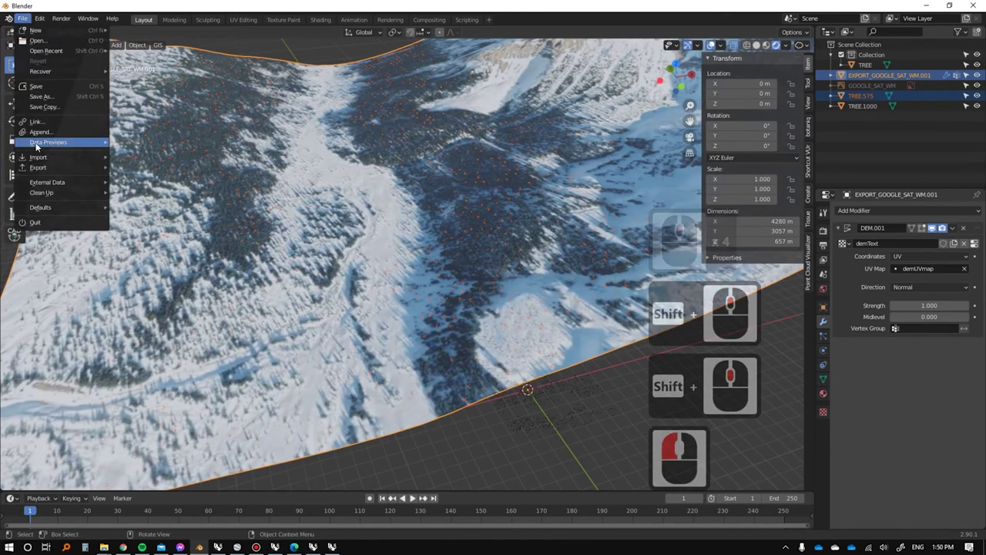
left_click(38, 168)
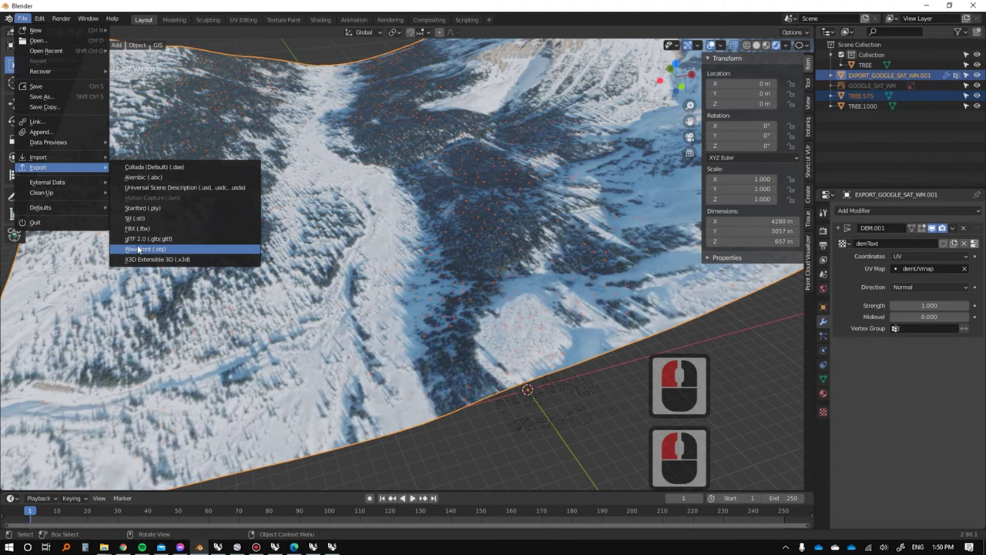
left_click(138, 249)
left_click(270, 466)
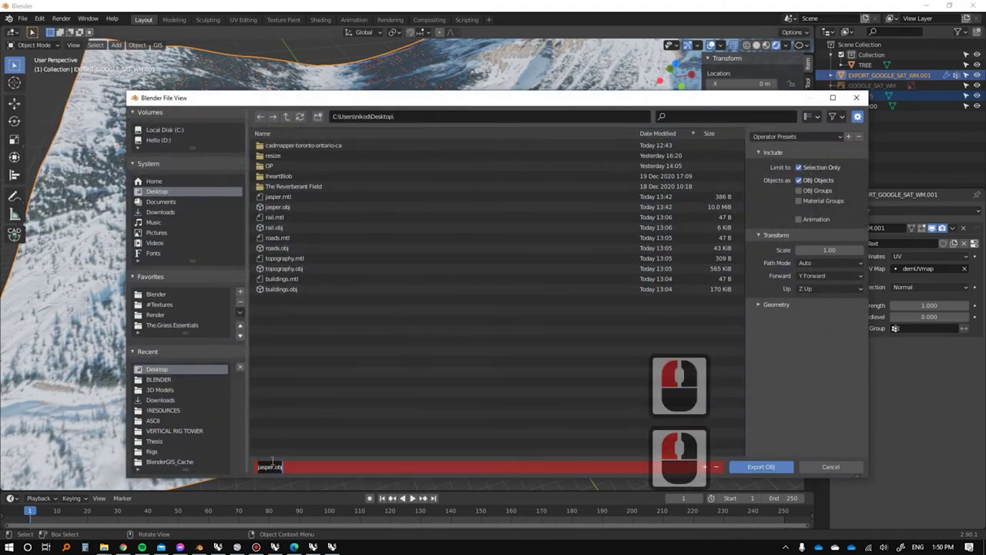
key("Right")
key("ctrl+Left")
key("Left")
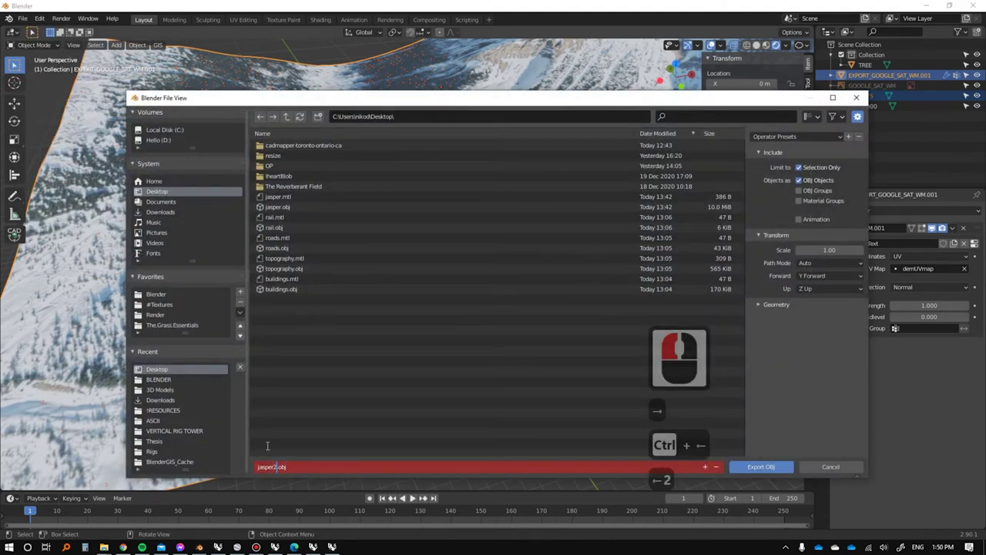
type("2")
Review the export's Geometry options and export the selected terrain and trees as OBJ.
left_click(772, 302)
left_click(774, 304)
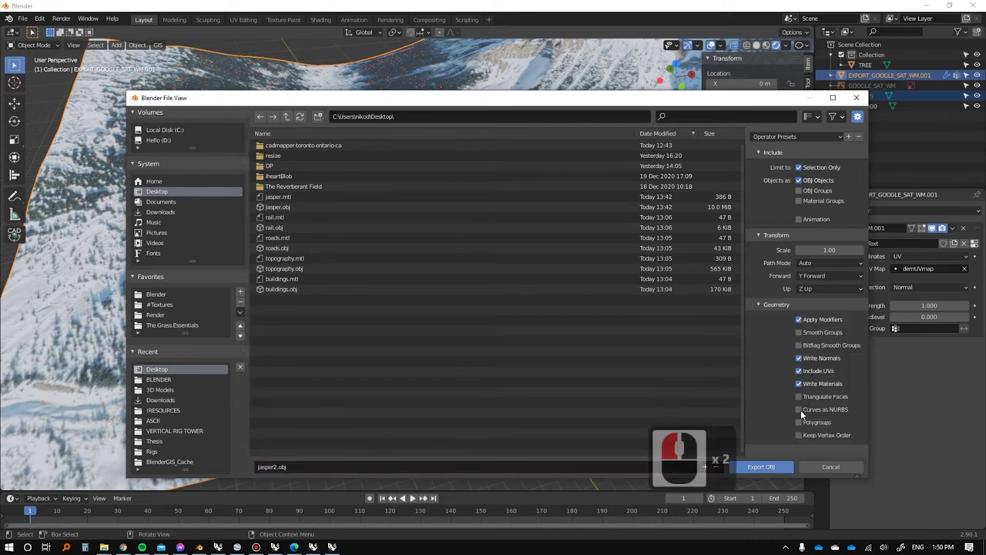
left_click(770, 467)
scroll(518, 337, "down", 5)
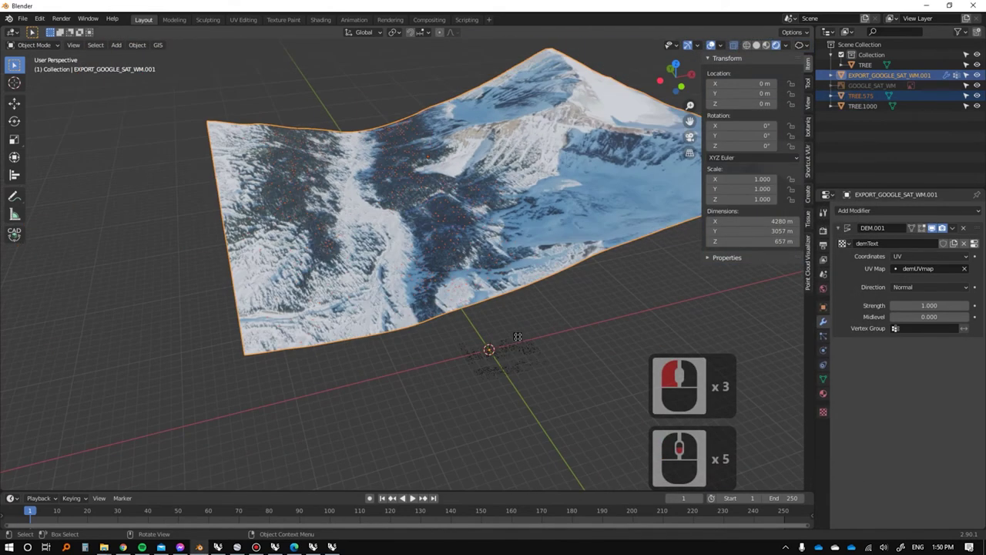
Switch to the empty Rhino 6 document and import jasper2.obj from the Desktop with the default import options.
scroll(450, 239, "up", 3)
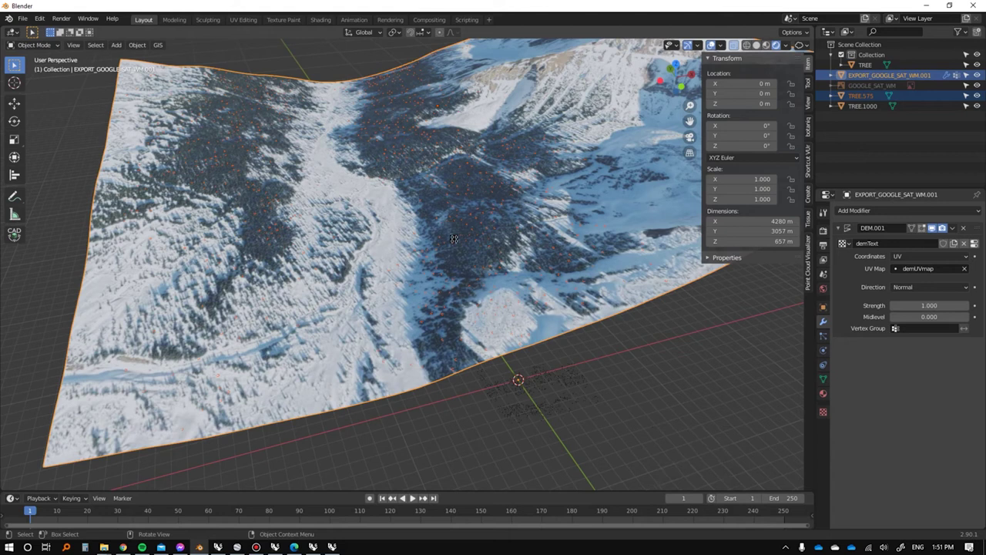
scroll(463, 266, "up", 3)
key("alt+Tab")
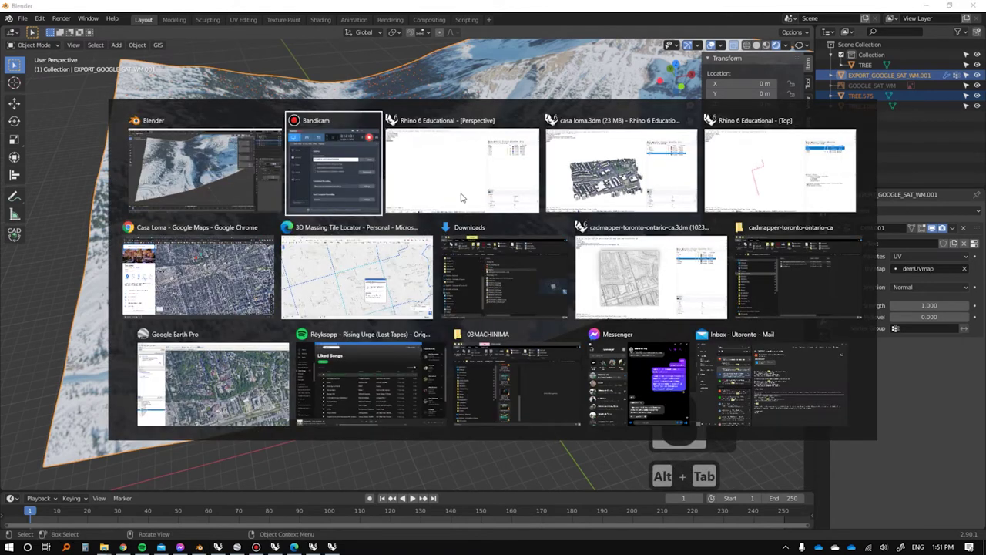
left_click(476, 191)
left_click(347, 258)
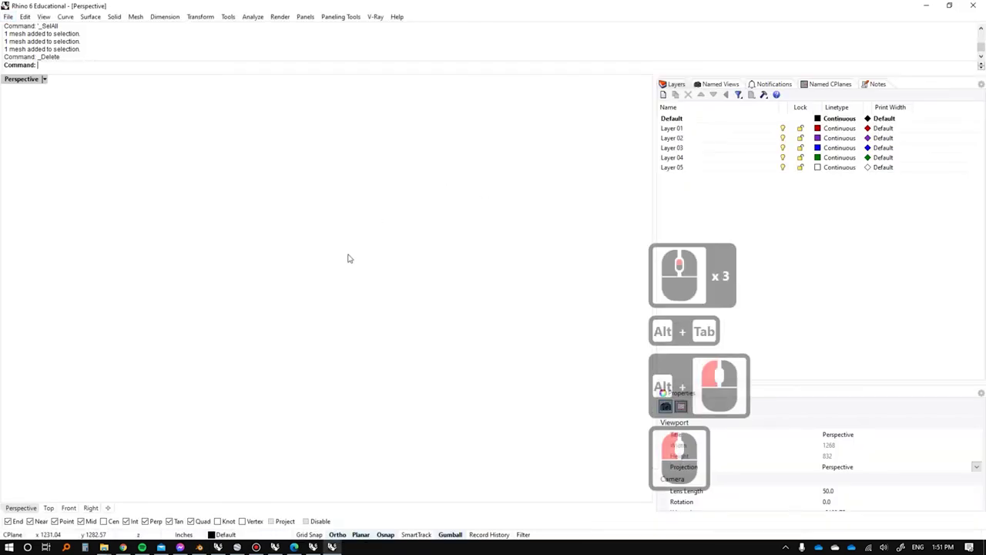
key("super+d")
left_click(57, 223)
key("alt+Tab")
left_click_drag(75, 227, 325, 219)
key("alt+Tab")
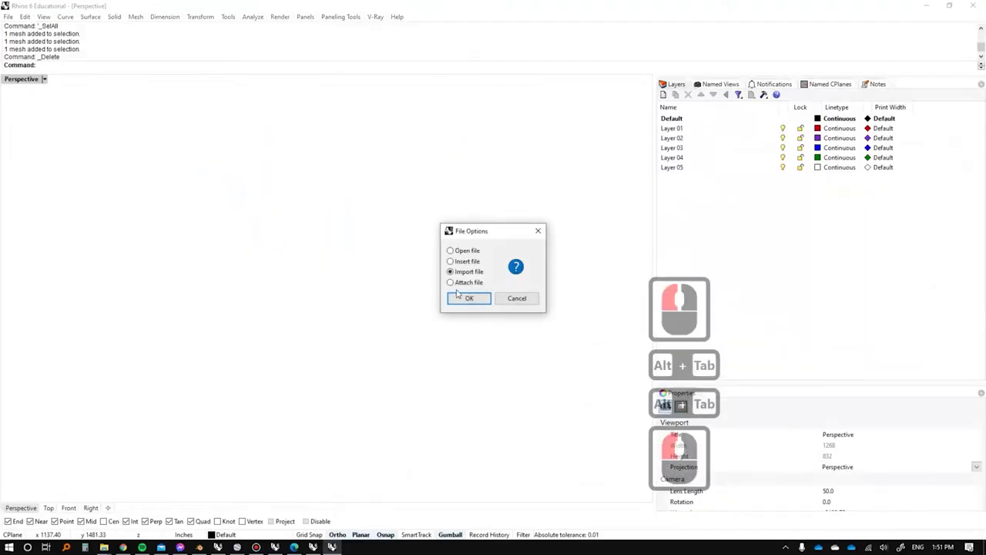
left_click(467, 297)
left_click(458, 332)
Examine how the imported tree curves are distributed over the terrain mesh, both close up and from a distance.
scroll(276, 254, "up", 20)
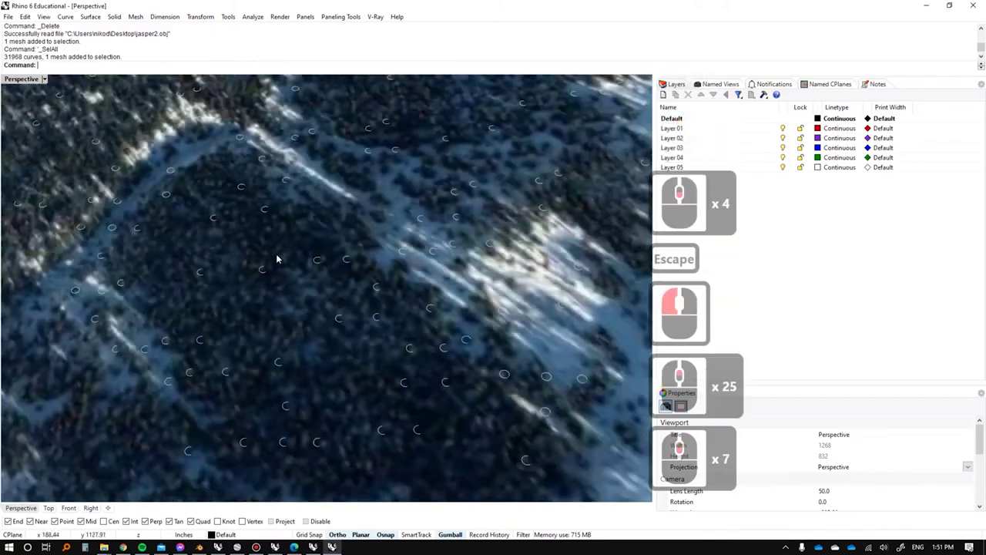
scroll(278, 259, "down", 10)
right_click_drag(289, 274, 333, 301, "shift")
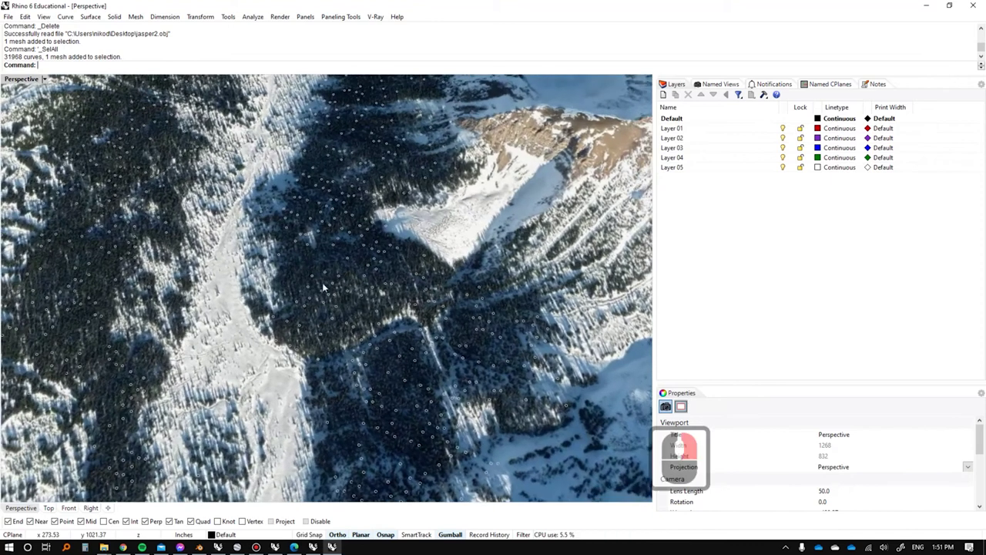
scroll(356, 262, "down", 7)
right_click_drag(368, 267, 493, 220)
mouse_move(646, 231)
right_mouse_down()
mouse_move(627, 295)
mouse_move(646, 245)
right_mouse_up()
right_click_drag(408, 266, 285, 268)
right_click_drag(460, 230, 289, 231)
scroll(279, 202, "up", 6)
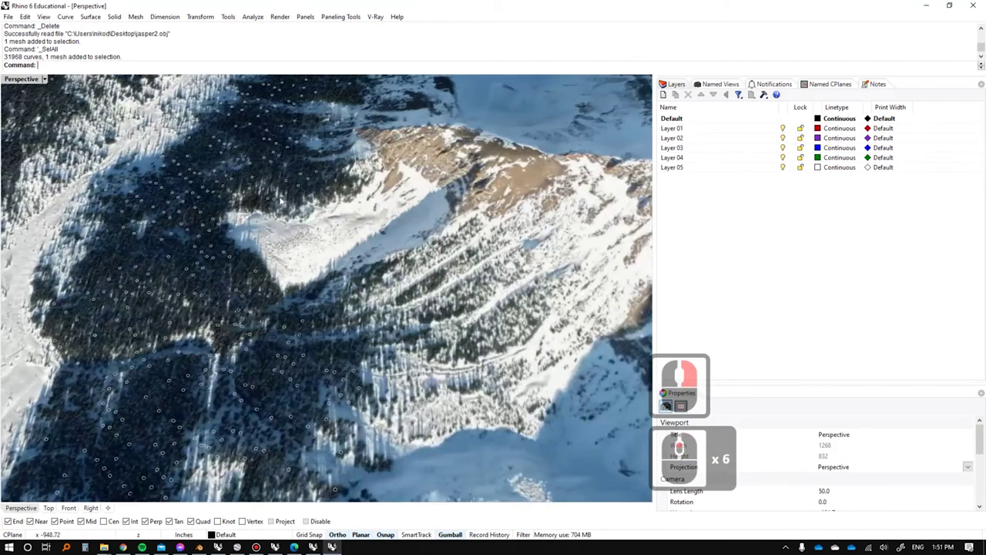
scroll(175, 193, "up", 5)
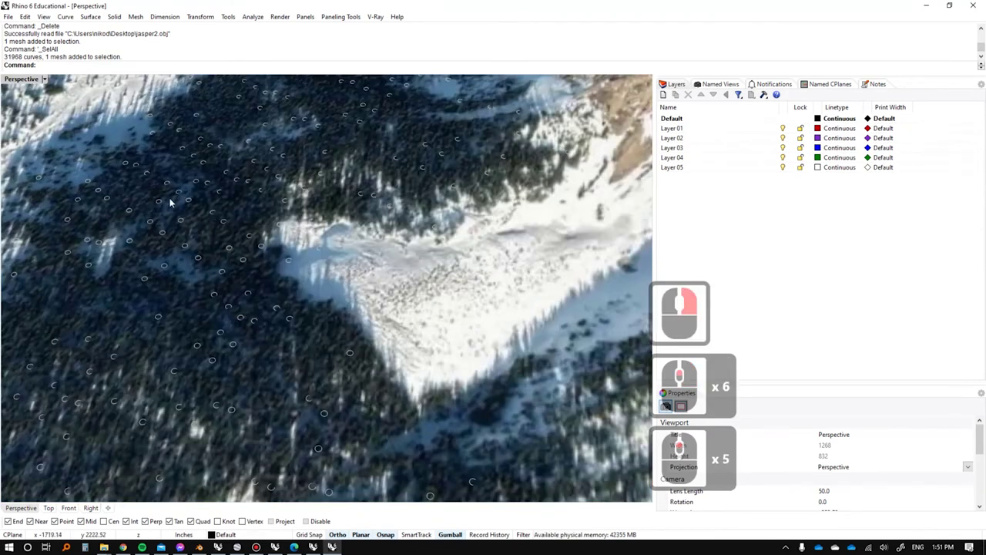
scroll(171, 193, "down", 15)
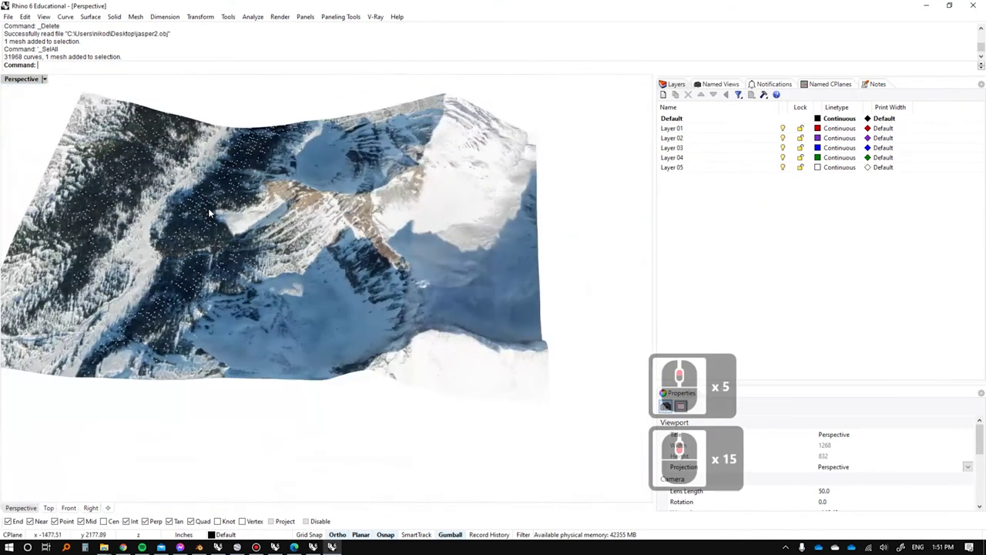
scroll(210, 213, "down", 4)
Change to the Top view and draw a circle with a 1m radius in the empty area beside the terrain.
type("t")
key("space")
scroll(211, 216, "down", 1)
scroll(354, 236, "up", 3)
right_click_drag(362, 236, 440, 259)
scroll(440, 258, "up", 4)
scroll(438, 258, "down", 4)
scroll(438, 257, "up", 4)
key("ctrl+w")
key("Escape")
type("cir")
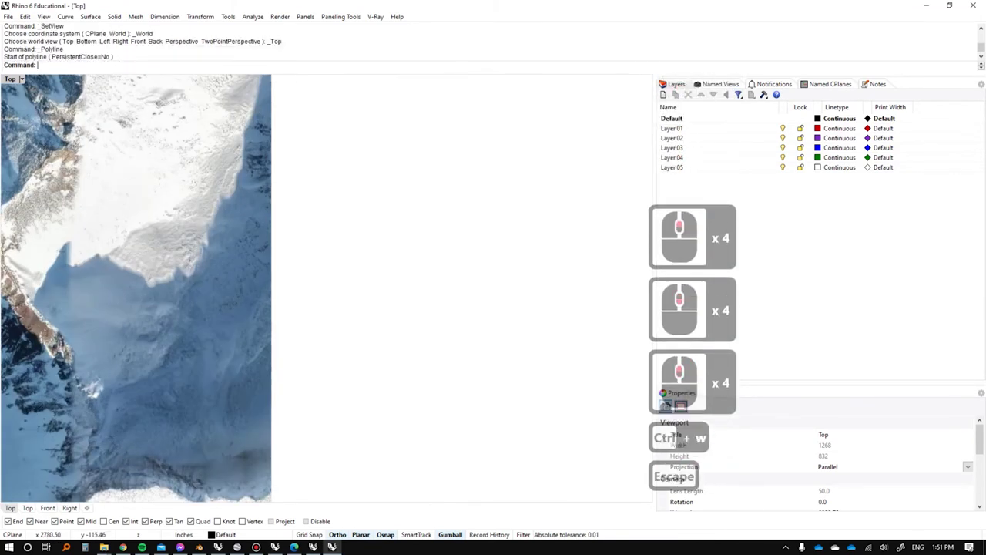
key("Return")
left_click(429, 271)
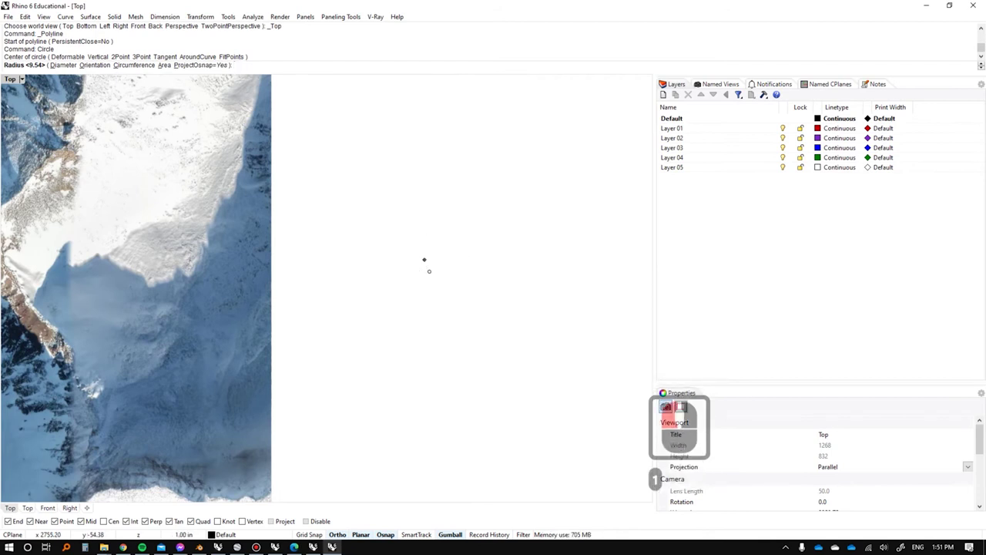
type("1m")
key("Return")
Compare the size of the circle with the terrain to check the scale of the import.
left_click(435, 278)
scroll(437, 292, "up", 4)
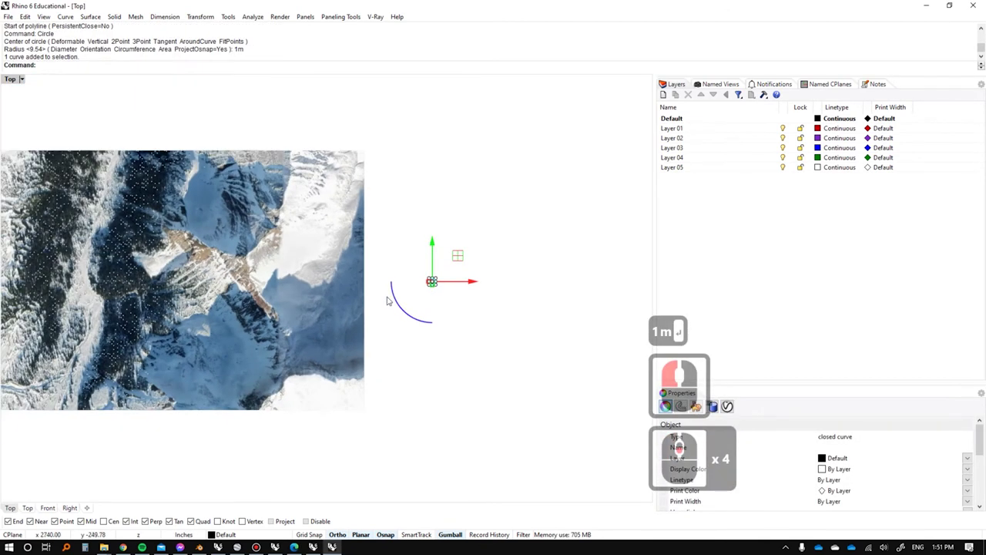
key("Escape")
left_click(456, 258)
key("Escape")
key("Escape")
right_click_drag(410, 260, 531, 265)
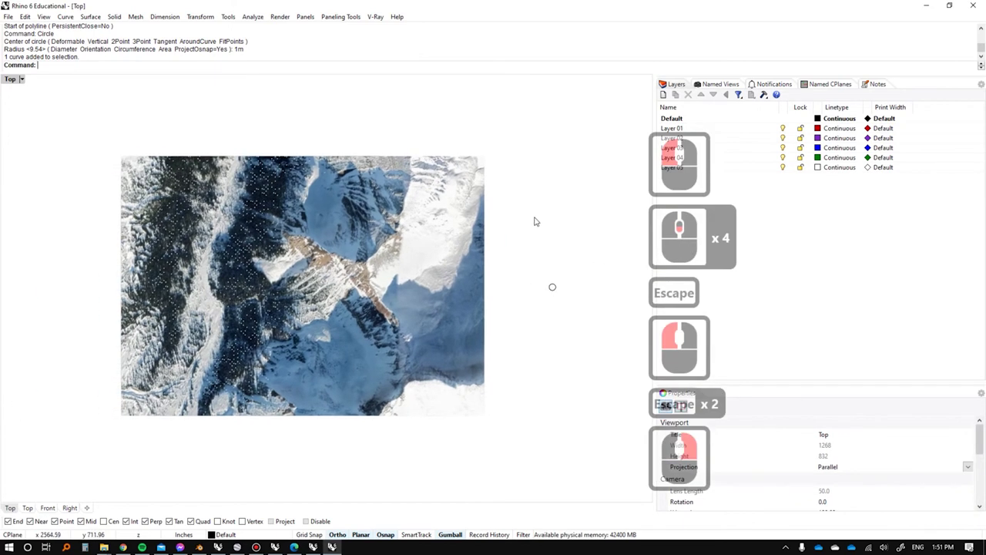
right_click_drag(536, 222, 445, 226)
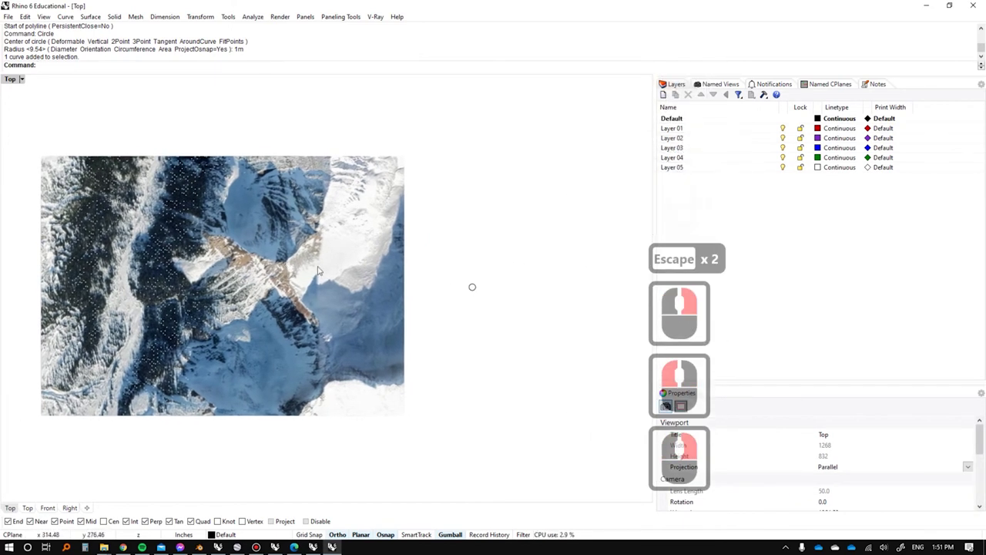
key("alt+Tab")
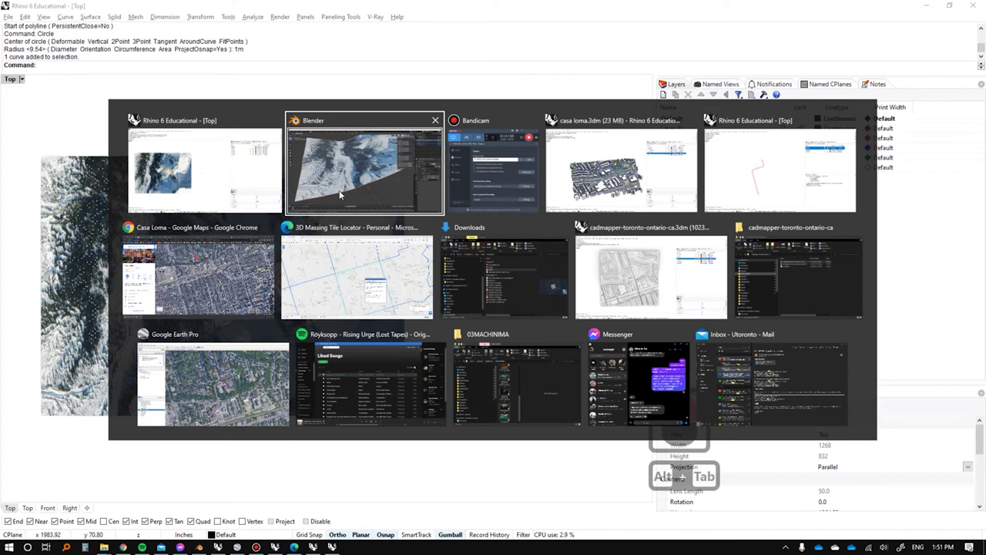
key("alt+Escape")
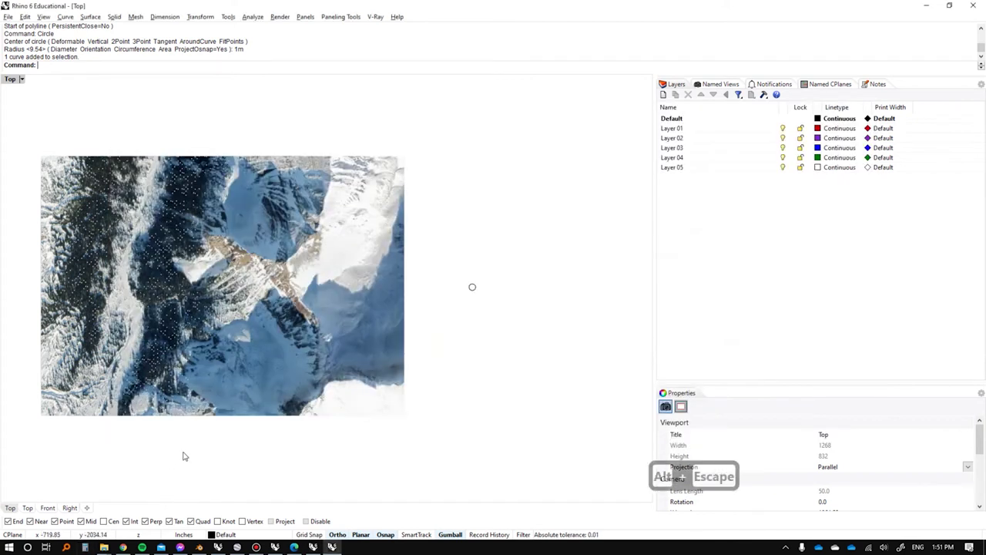
Start a new document from the Large Objects - Meters.3dm template without saving the current one.
left_click(195, 450)
key("ctrl+n")
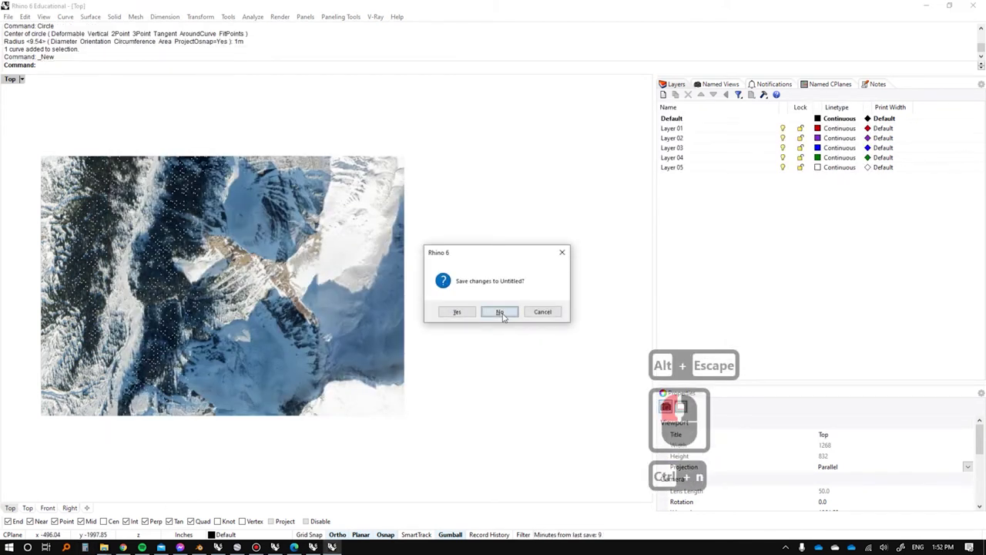
left_click(500, 313)
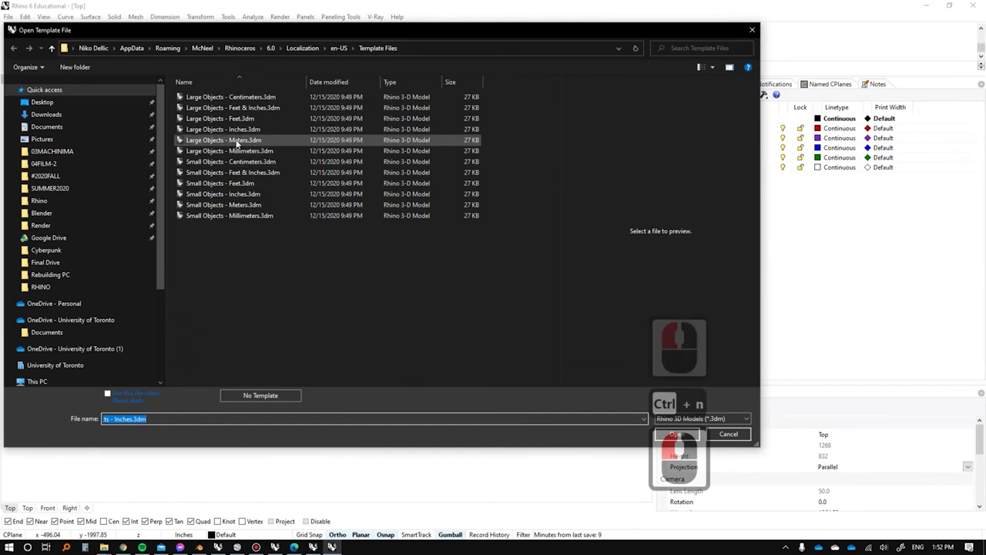
double_click(237, 142)
Import jasper2.obj from the Desktop into the new meters document with the default import options.
key("super+d")
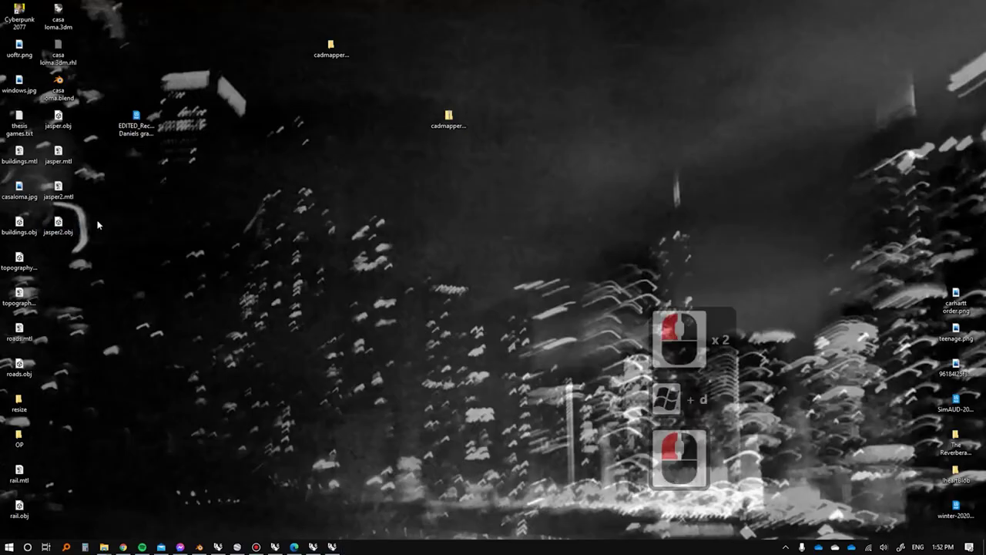
key("alt+Tab")
left_click_drag(75, 231, 386, 192)
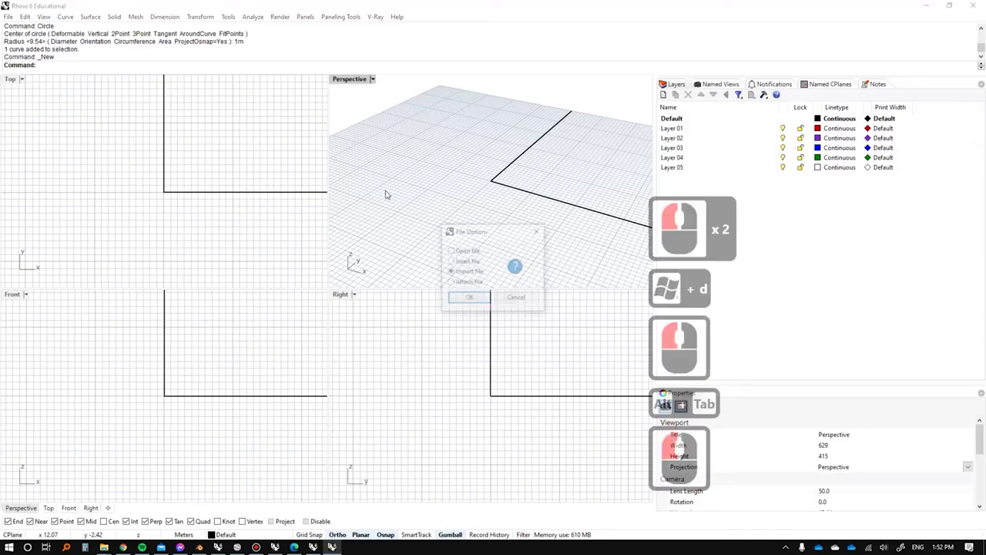
left_click(469, 298)
left_click(460, 329)
Change to the Top view and draw a circle with a 1m radius beside the imported terrain.
type("t")
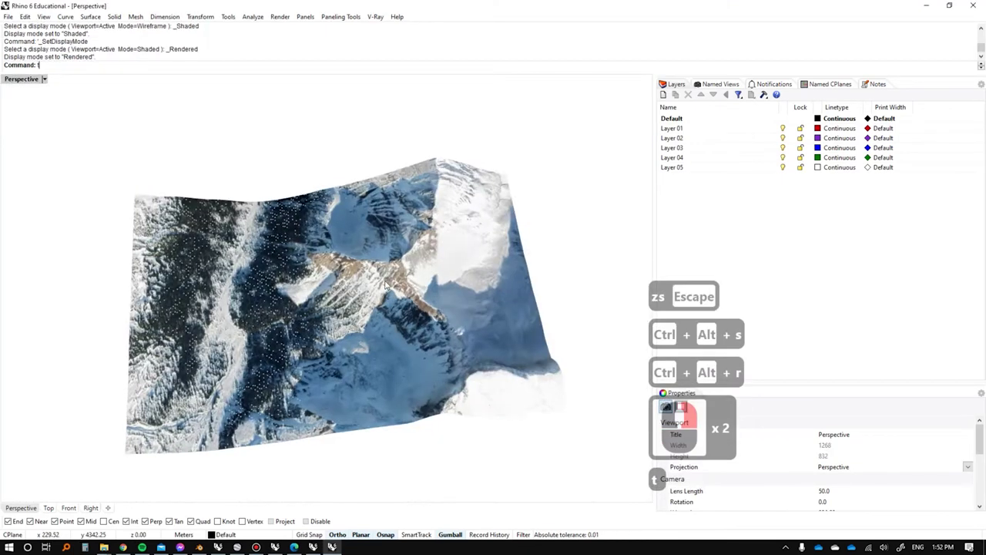
key("space")
right_click_drag(286, 236, 117, 195)
left_click(440, 238)
type("cir")
key("space")
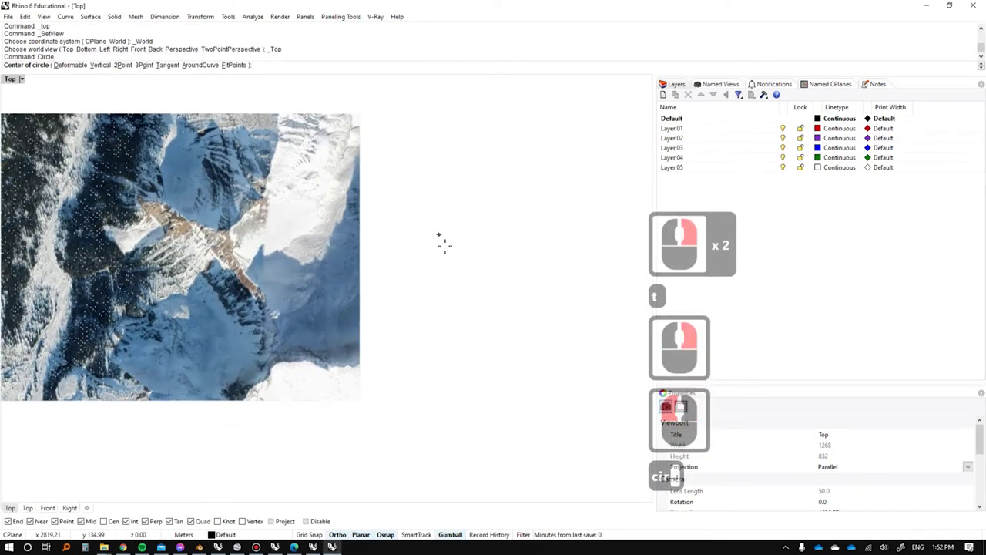
left_click(440, 266)
type("1m")
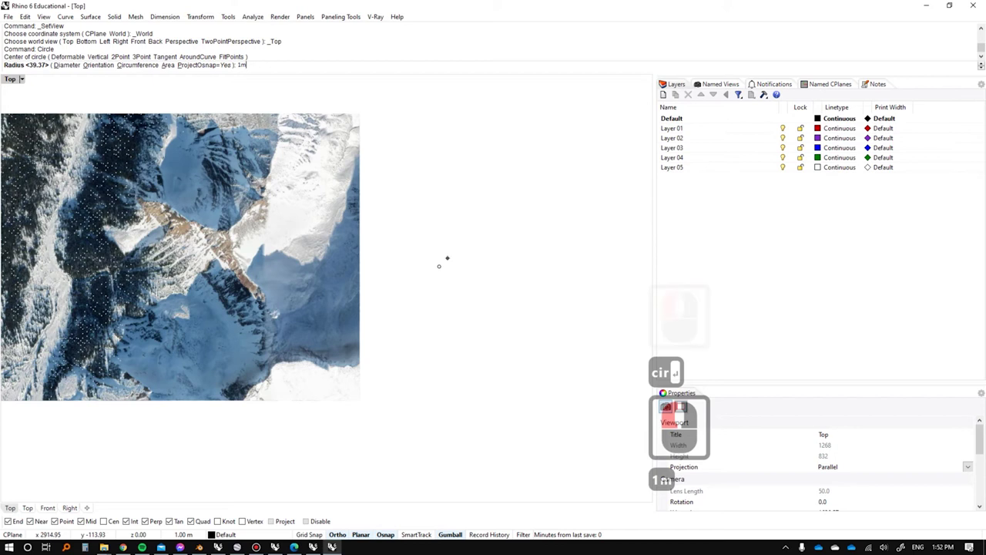
key("Return")
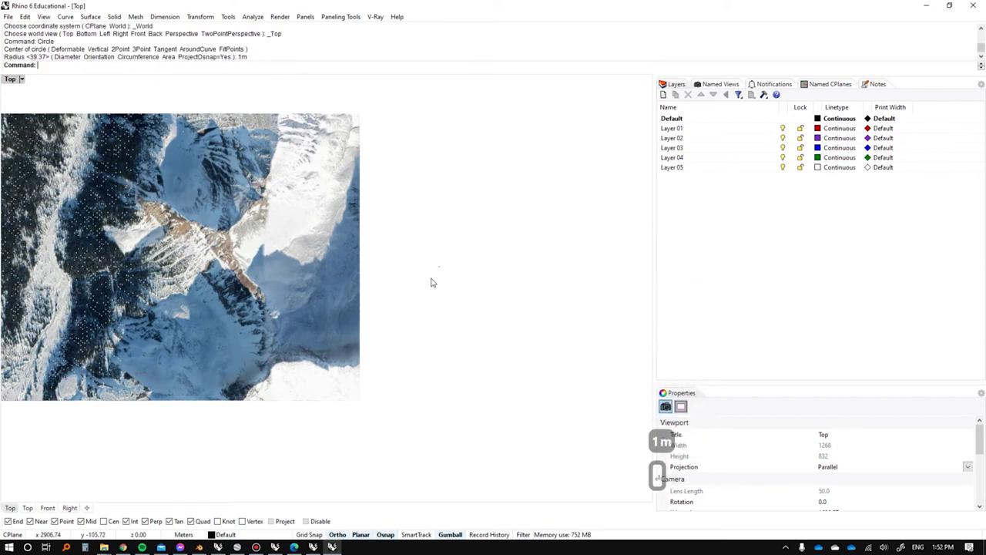
Select the circle, change to the Front view and extrude the curve 20m upward.
left_click_drag(448, 259, 422, 304)
scroll(419, 302, "up", 4)
right_click_drag(418, 300, 457, 250)
scroll(462, 293, "down", 1)
right_click_drag(464, 301, 353, 260, "shift")
scroll(351, 262, "down", 1, "shift")
scroll(351, 261, "down", 5)
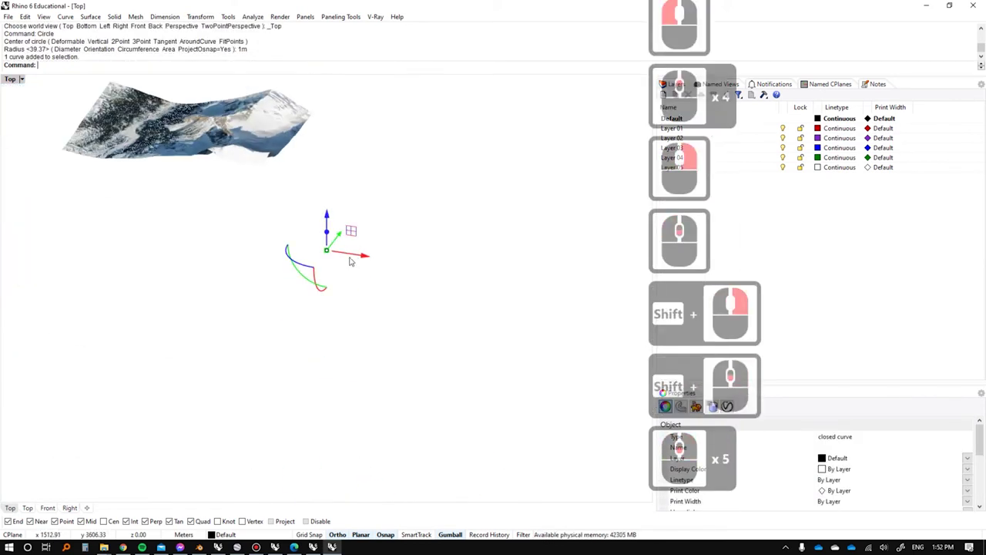
key("F2")
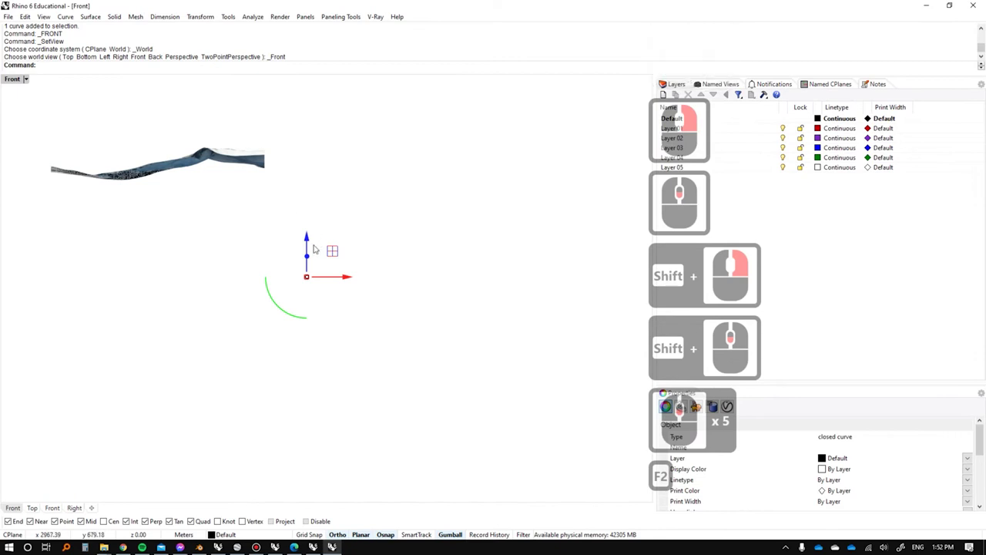
scroll(310, 258, "up", 3)
type("ec")
key("Return")
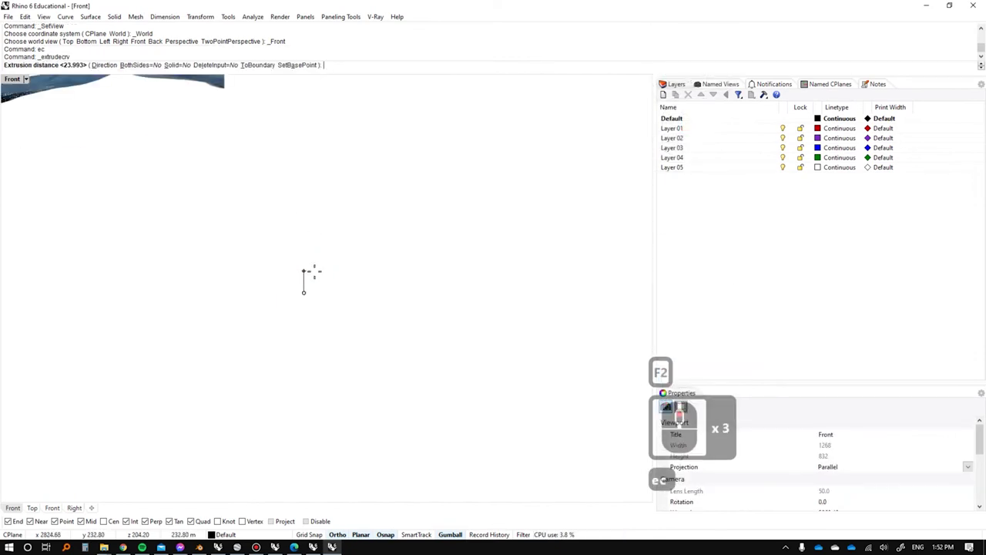
type("20m")
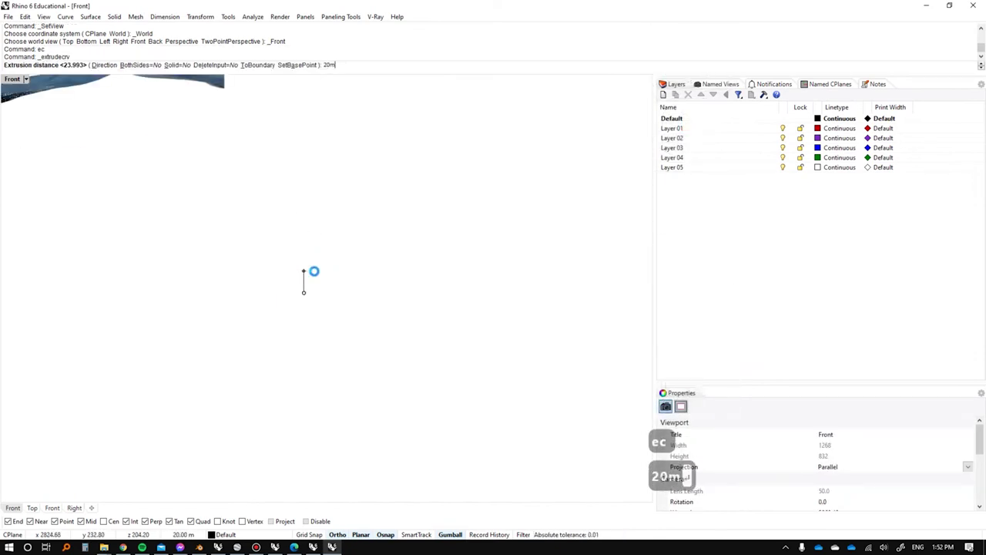
key("Return")
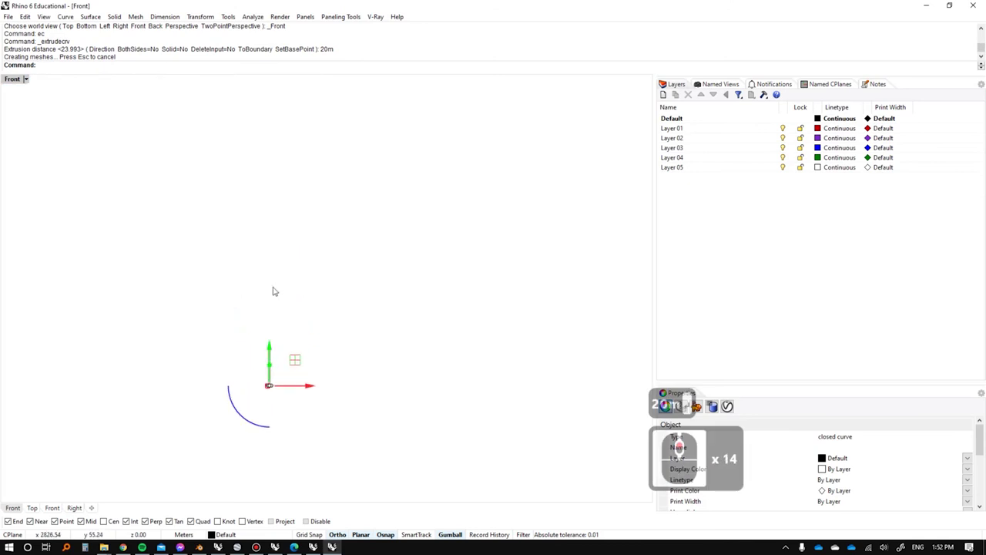
Delete the leftover base circle and select the extruded cylinder in view of the whole scene.
left_click(273, 288)
scroll(273, 288, "up", 1)
left_click(273, 371)
left_click(219, 373)
left_click_drag(236, 396, 337, 441)
key("Delete")
left_click(268, 377)
scroll(351, 340, "down", 20)
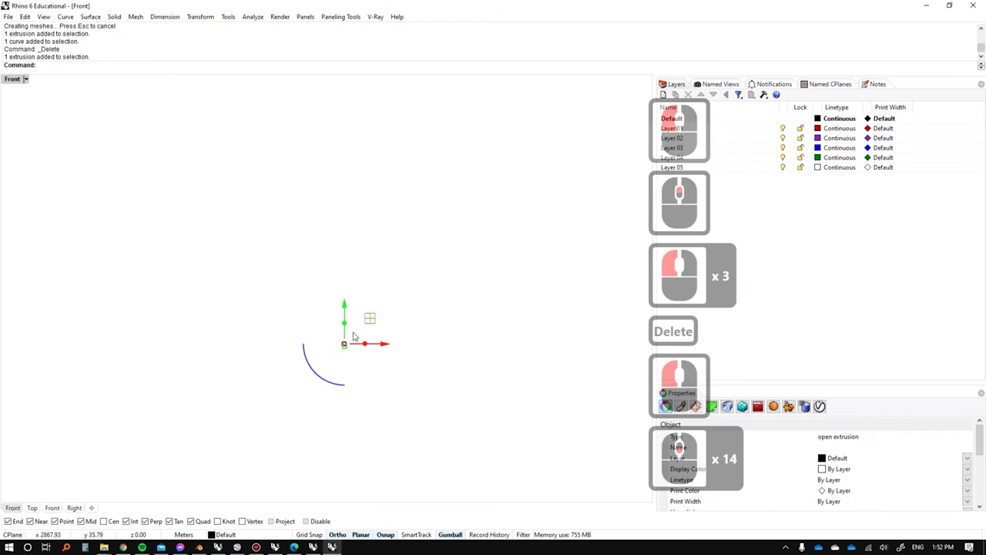
right_click_drag(327, 241, 360, 292, "shift")
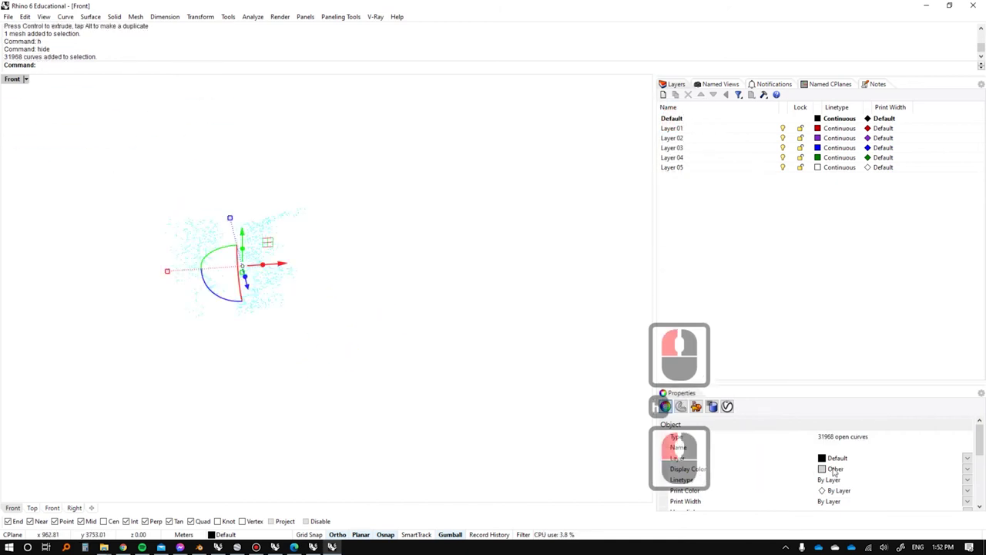
Set the display color of the selected imported tree curves to Black and deselect them.
left_click(834, 470)
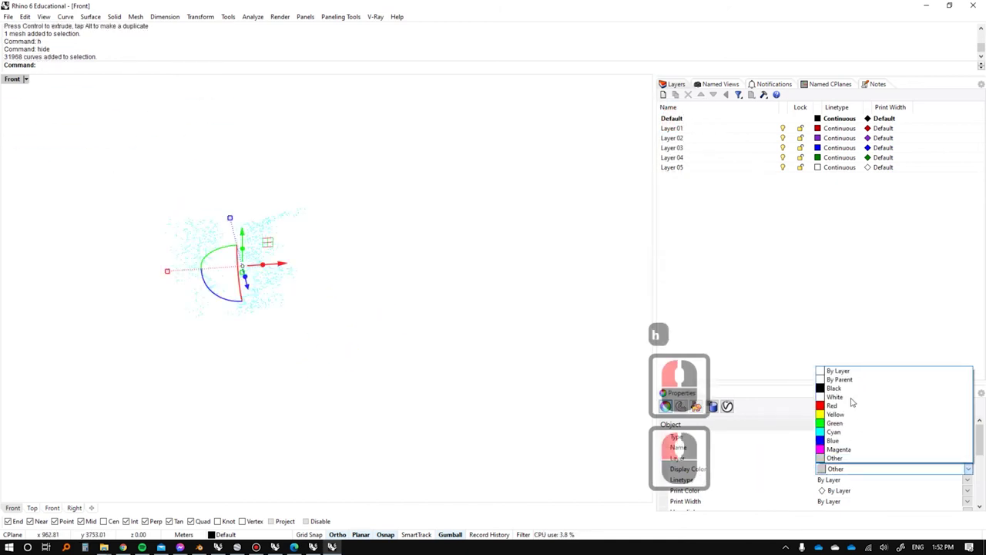
left_click(837, 389)
left_click(215, 188)
scroll(217, 186, "up", 3)
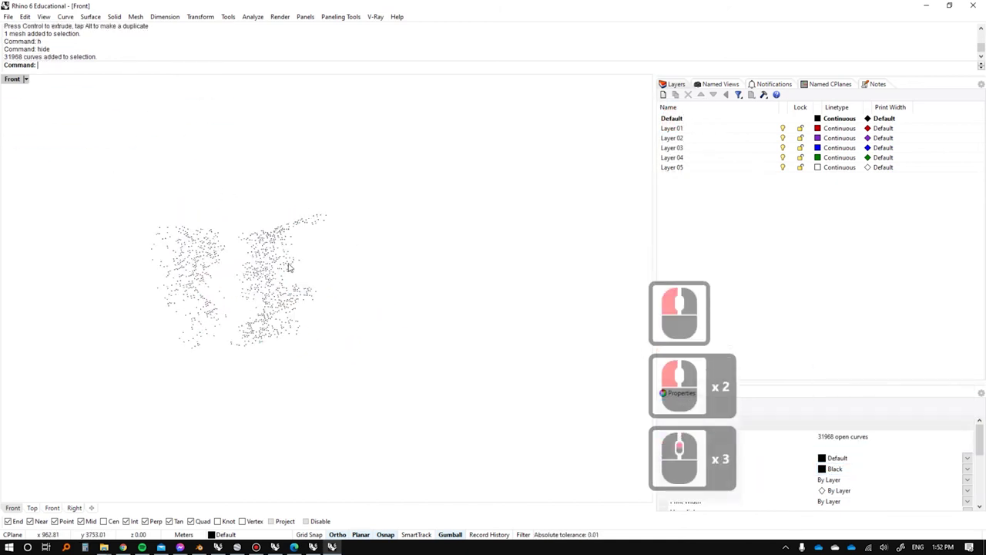
right_click(288, 266)
key("Escape")
scroll(396, 193, "down", 4)
Rename Layer 01 to TREE and move the extruded cylinder onto that layer.
left_click_drag(420, 167, 611, 414)
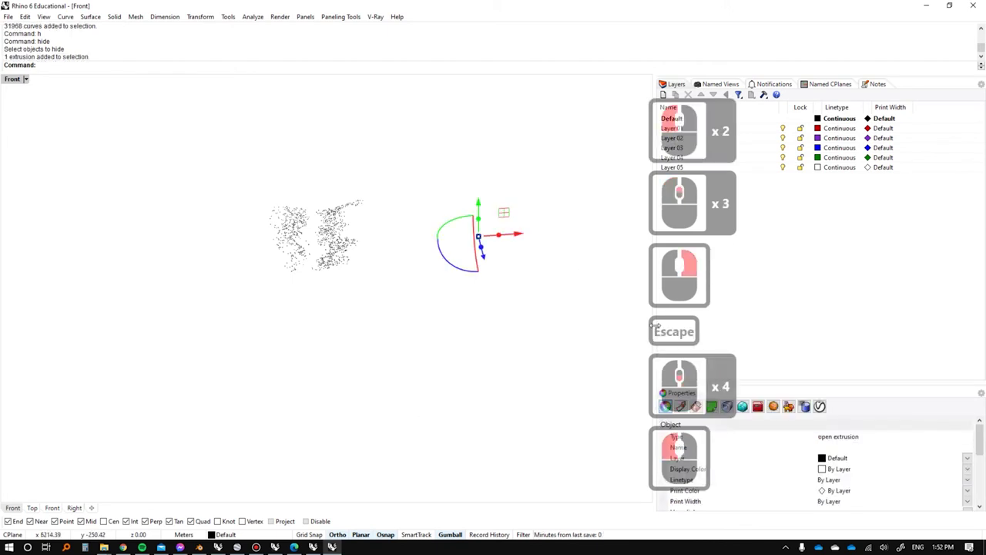
double_click(672, 128)
type("TRE")
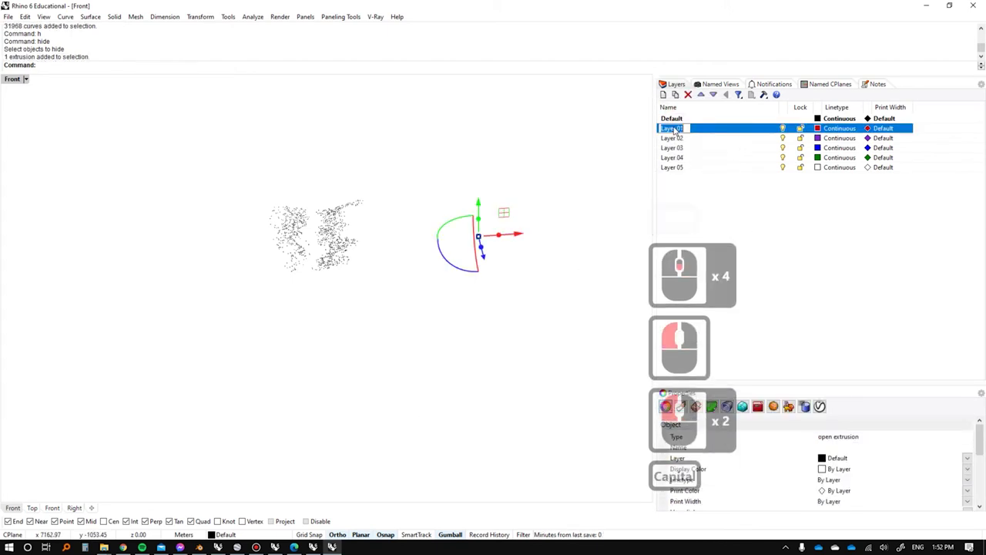
right_click(683, 130)
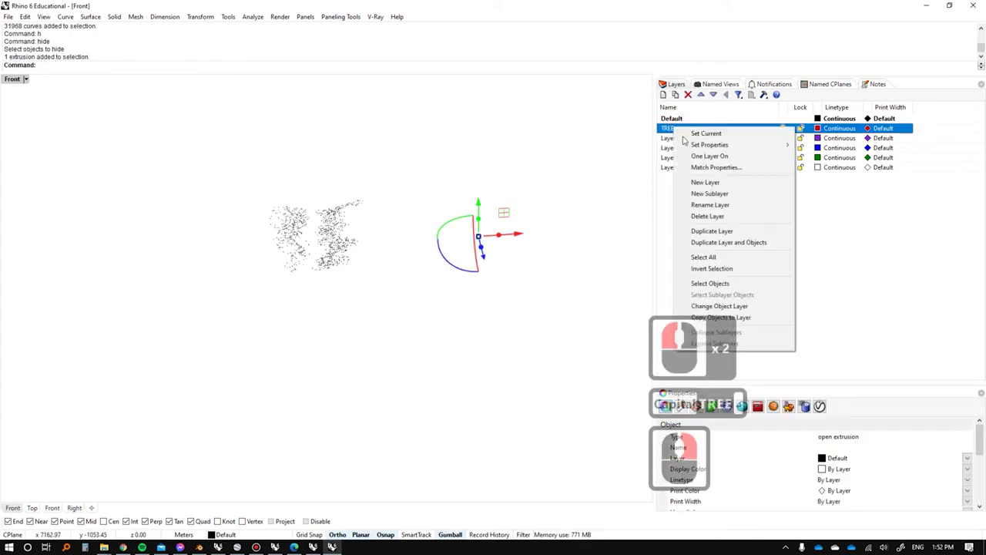
left_click(692, 306)
scroll(431, 216, "up", 3)
key("Escape")
key("Escape")
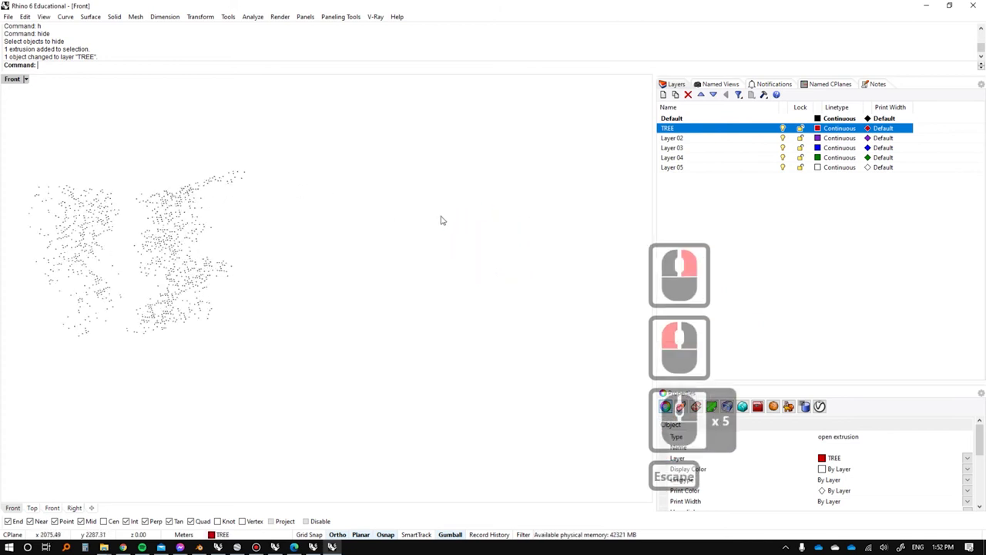
Cap both open ends of the tree cylinder and select the resulting solid.
right_click_drag(498, 244, 498, 232)
key("Caps_Lock")
left_click_drag(541, 202, 413, 334)
type("zs")
key("Return")
scroll(433, 273, "down", 7)
type("ca")
key("Return")
key("Escape")
key("Escape")
left_click(404, 272)
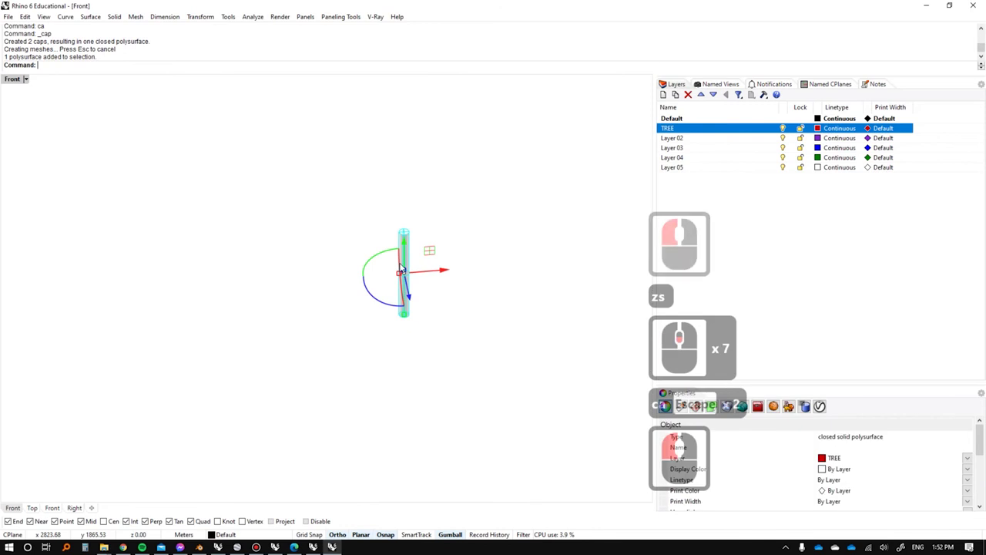
Define the capped cylinder as a block named TREE, with the base point at the bottom of the cylinder.
type("ZE")
key("Return")
scroll(397, 277, "down", 4)
right_click_drag(392, 291, 392, 266)
left_click(563, 222)
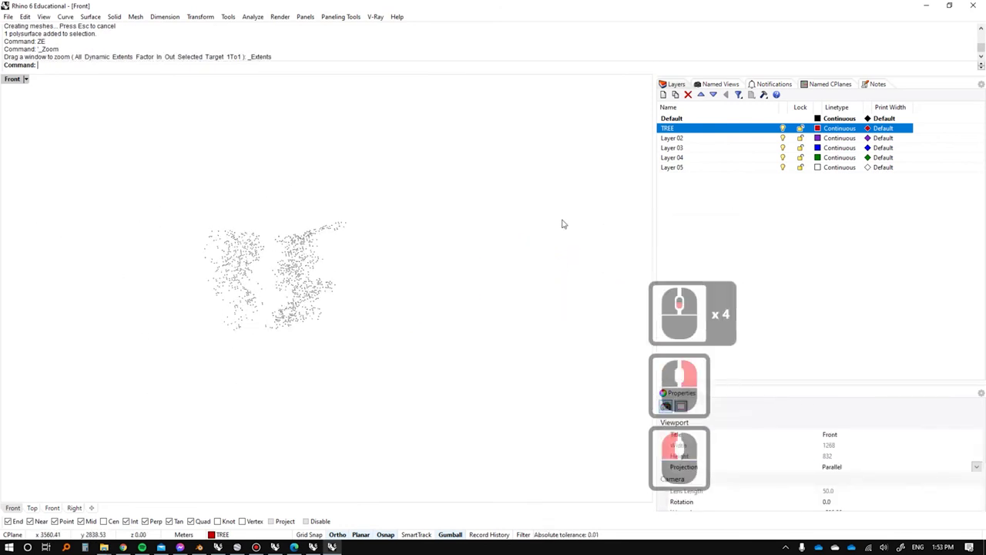
left_click(521, 283)
right_click_drag(532, 283, 478, 274, "shift")
type("b")
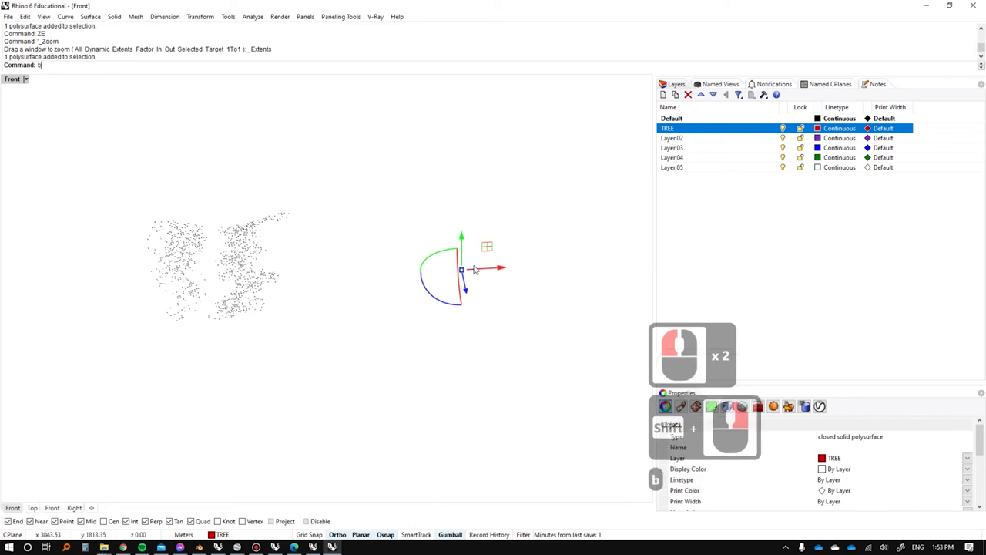
type("lock")
key("Return")
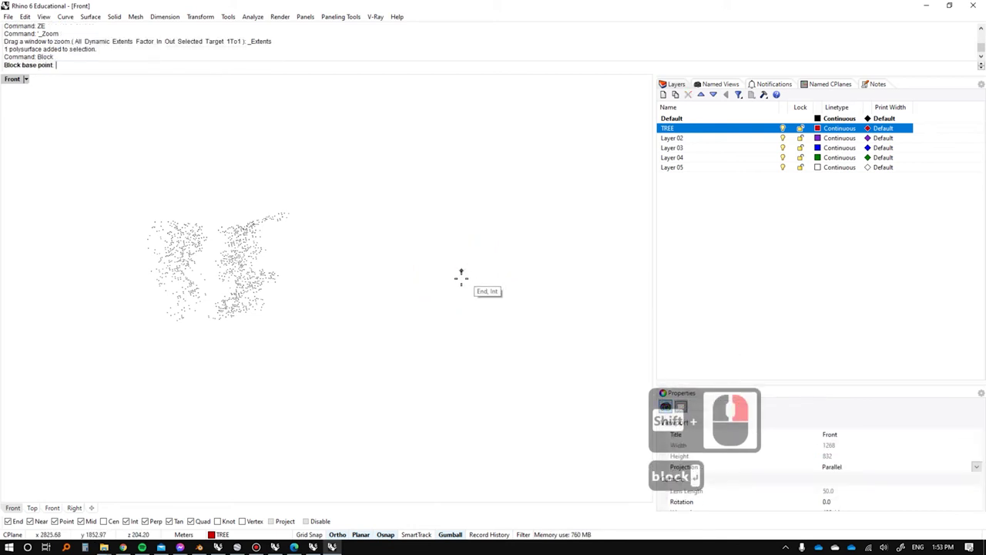
scroll(462, 275, "up", 6)
scroll(254, 266, "up", 6)
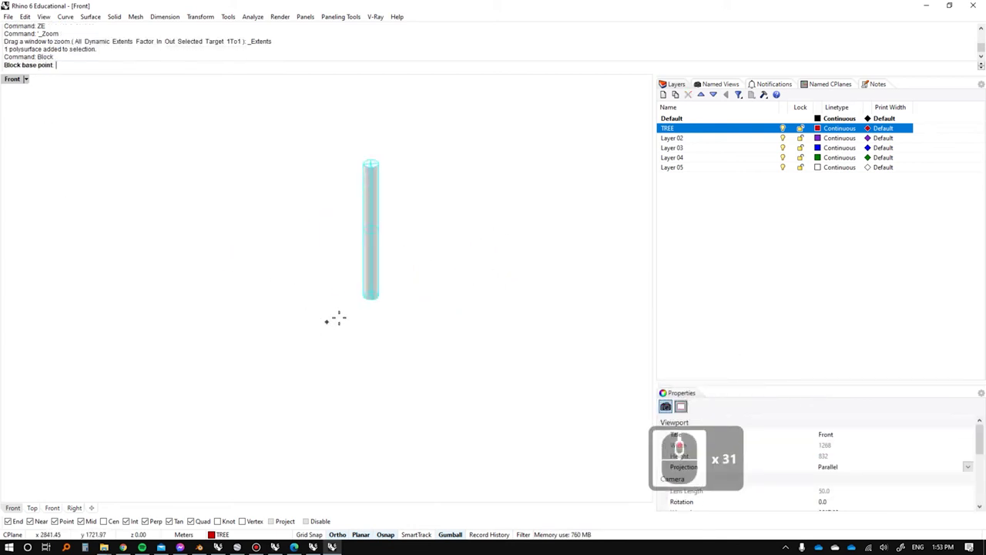
left_click(373, 311)
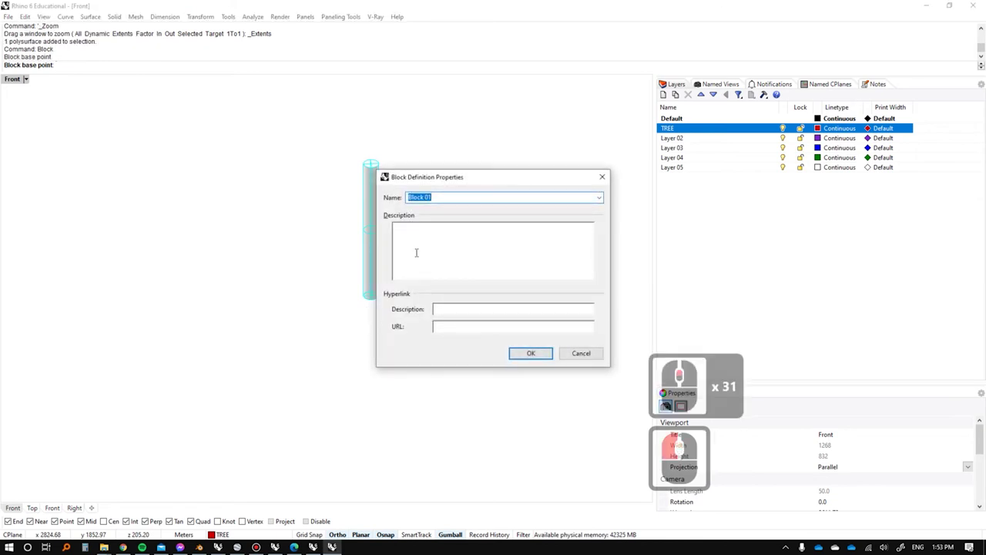
type("TREE")
key("Return")
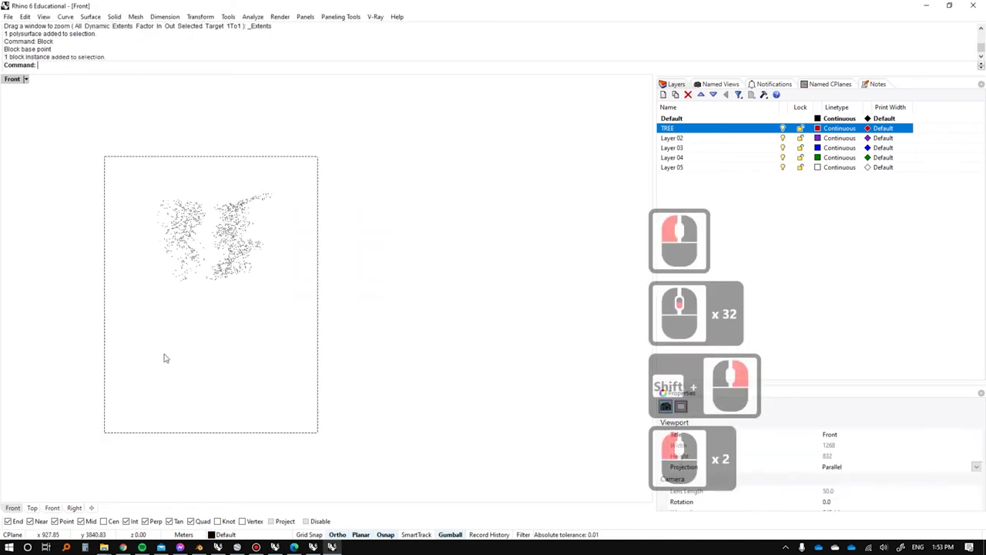
Select all the imported tree curves and launch Grasshopper.
type("gras")
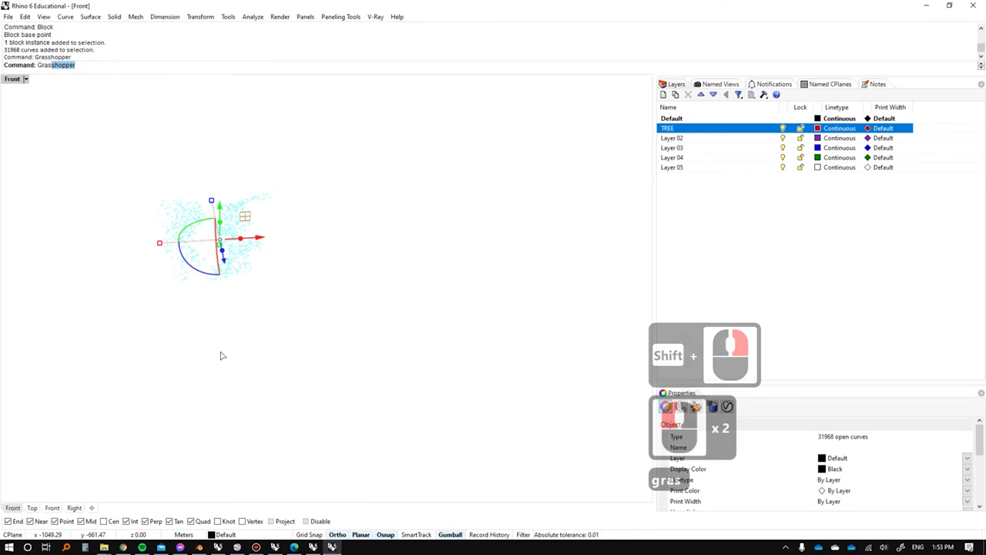
key("Return")
Switch to Chrome, search the web for "scatter food4rhino" in a new tab and open the Scatter page on Food4Rhino.
left_click(131, 549)
key("ctrl+t")
type("scatter food4r")
key("BackSpace")
type("4rhgi")
key("BackSpace")
key("BackSpace")
type("ino")
key("Return")
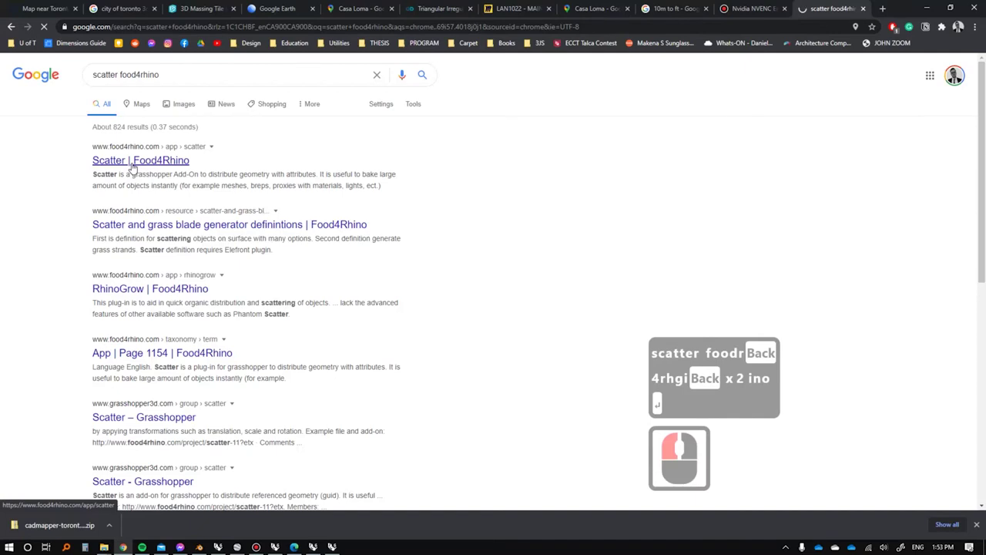
left_click(132, 167)
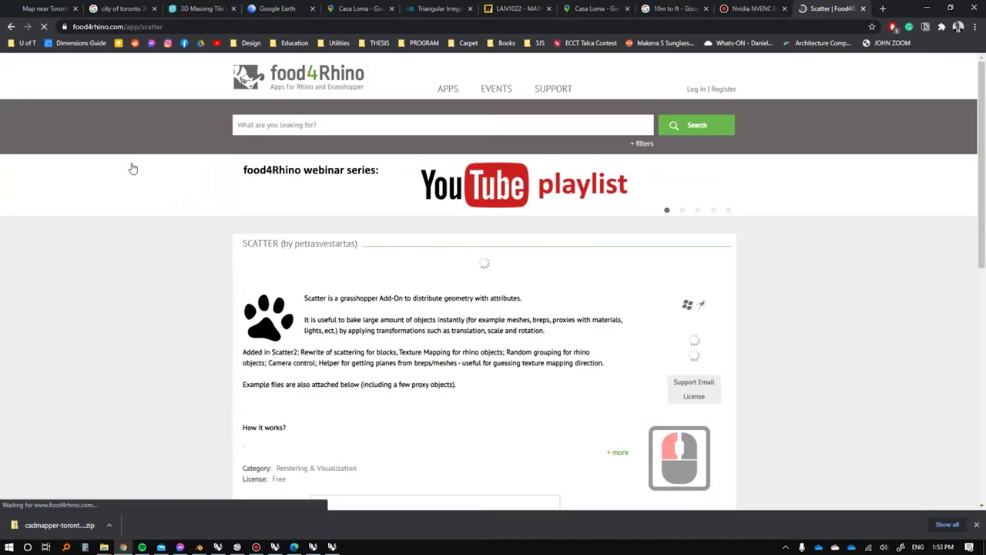
Examine the Scatter add-on page, including its description, the Scatter_2_1 and Plants package downloads, and the reviews.
scroll(132, 168, "down", 7)
scroll(175, 204, "up", 3)
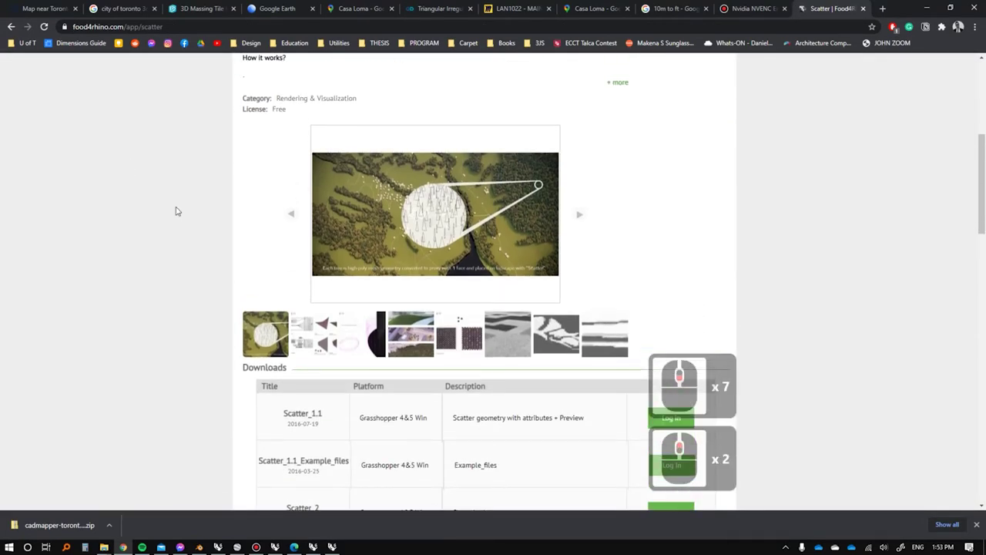
scroll(177, 215, "up", 2)
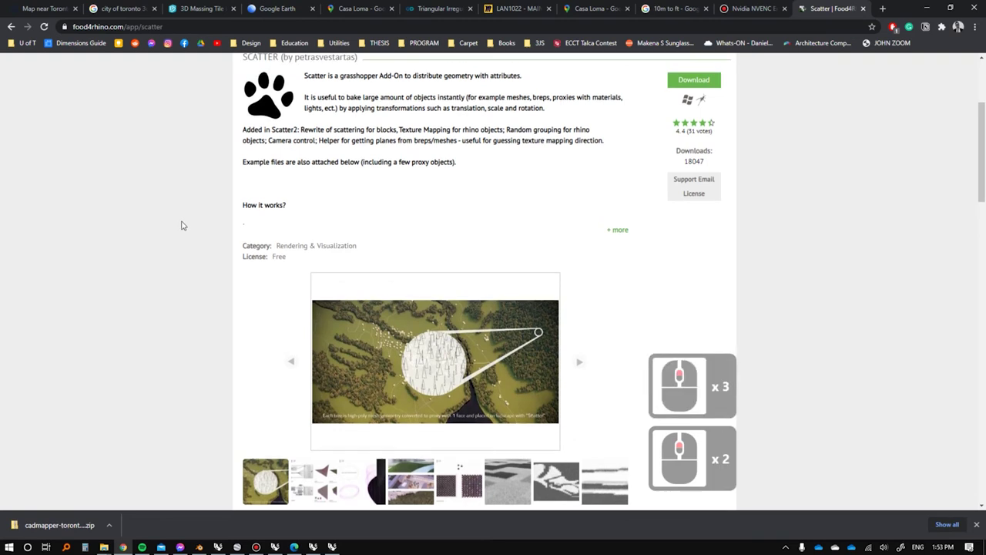
left_click_drag(244, 141, 391, 146)
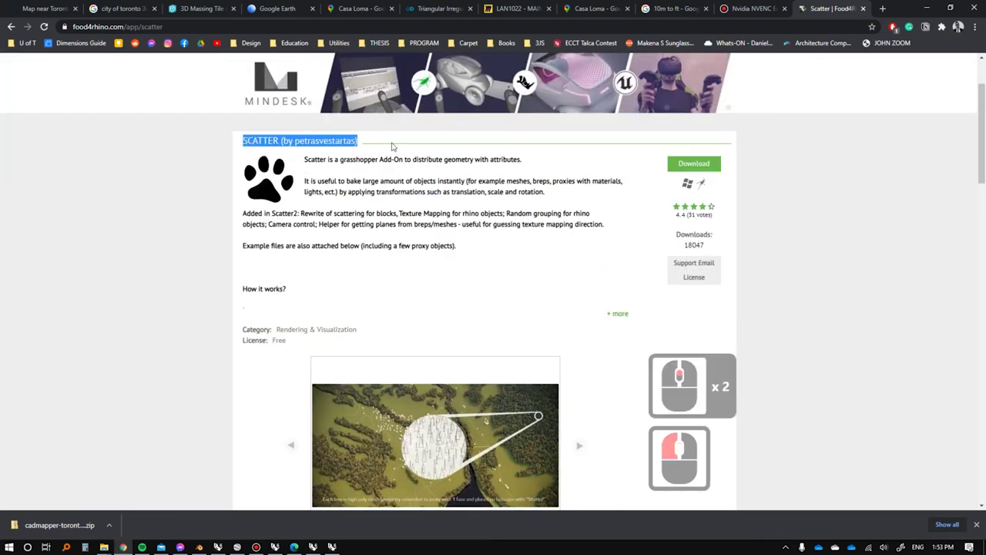
scroll(305, 202, "down", 15)
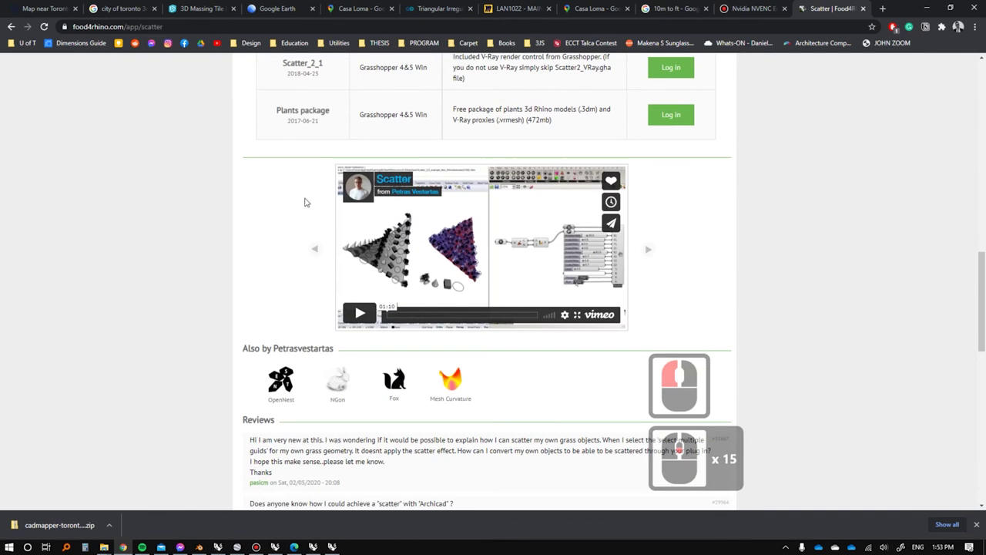
scroll(432, 291, "up", 4)
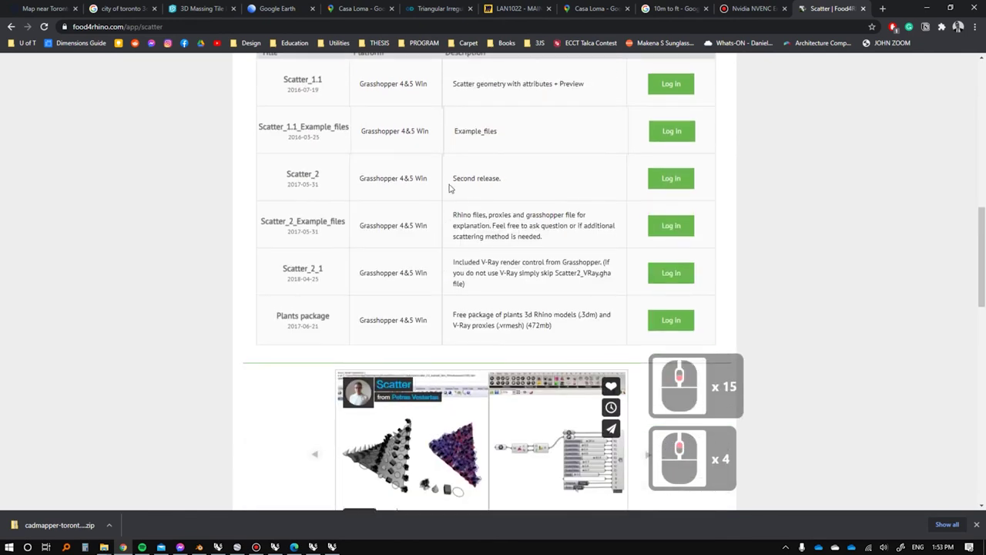
left_click_drag(283, 262, 321, 277)
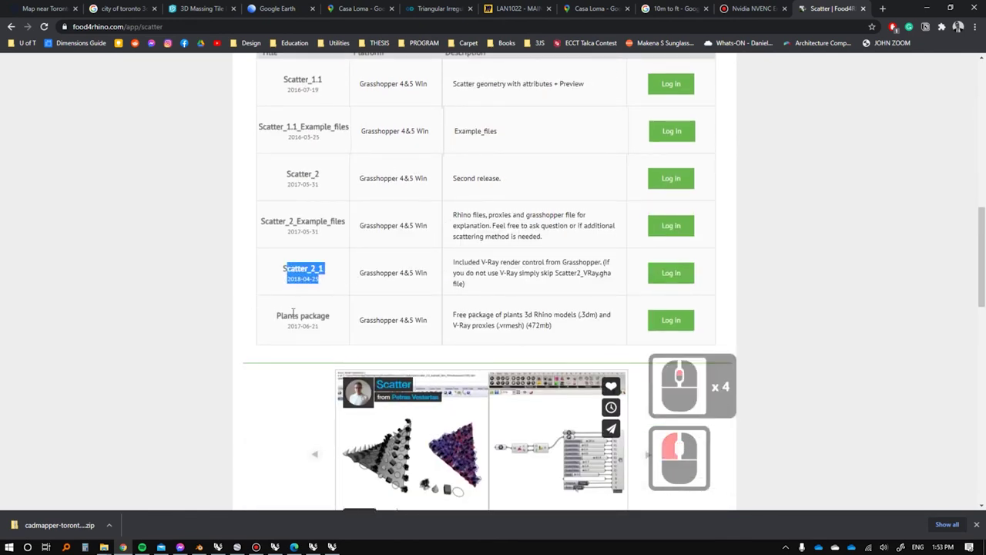
scroll(291, 316, "down", 3)
scroll(291, 316, "down", 15)
scroll(288, 315, "up", 11)
left_click_drag(279, 106, 316, 123)
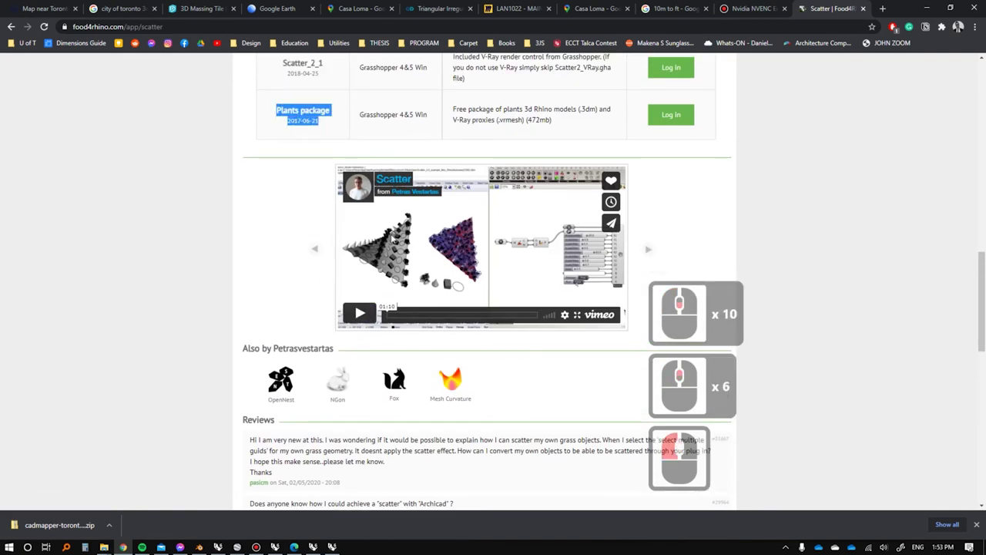
scroll(414, 300, "down", 4)
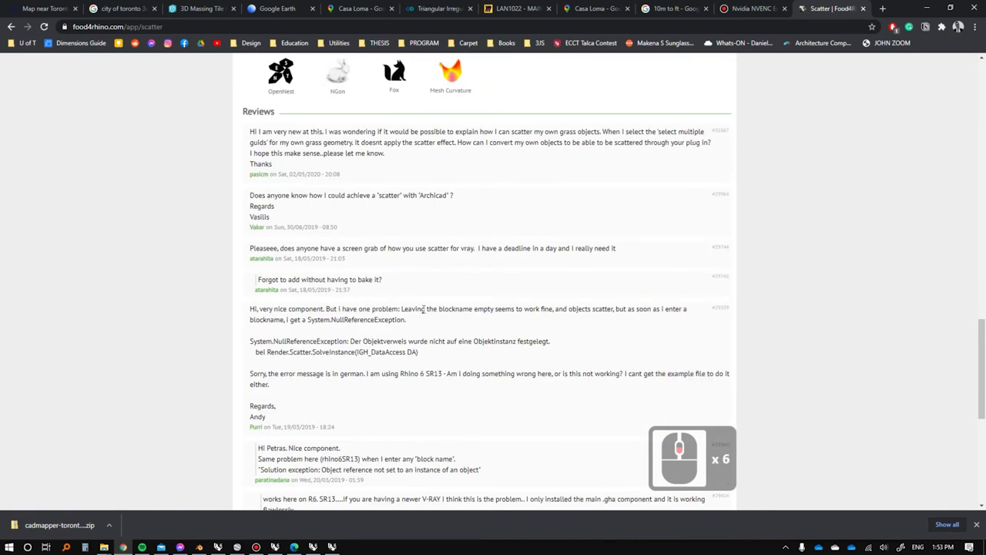
scroll(472, 244, "up", 5)
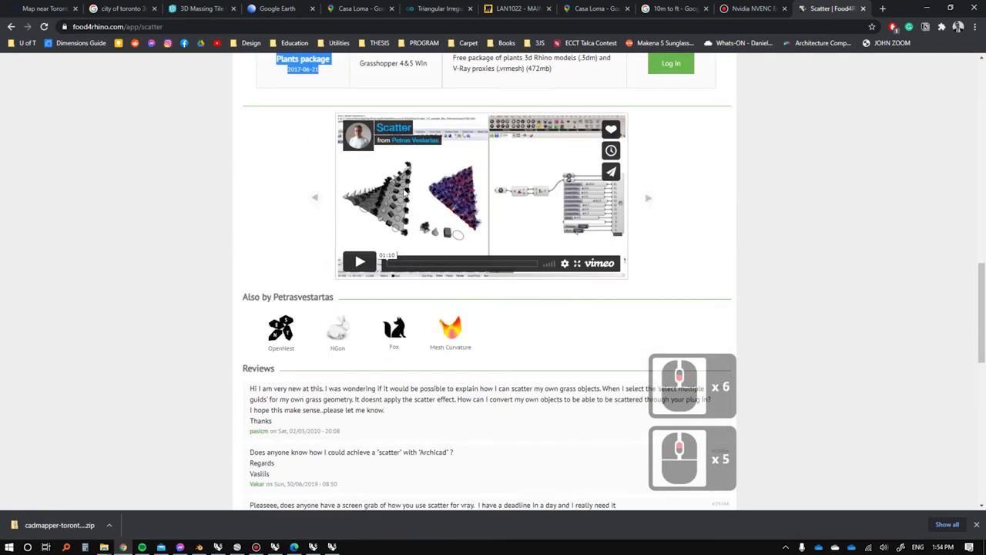
Switch back to Rhino and Grasshopper and place a Scatter component with its preset inputs in the open area of the canvas.
key("alt+Tab")
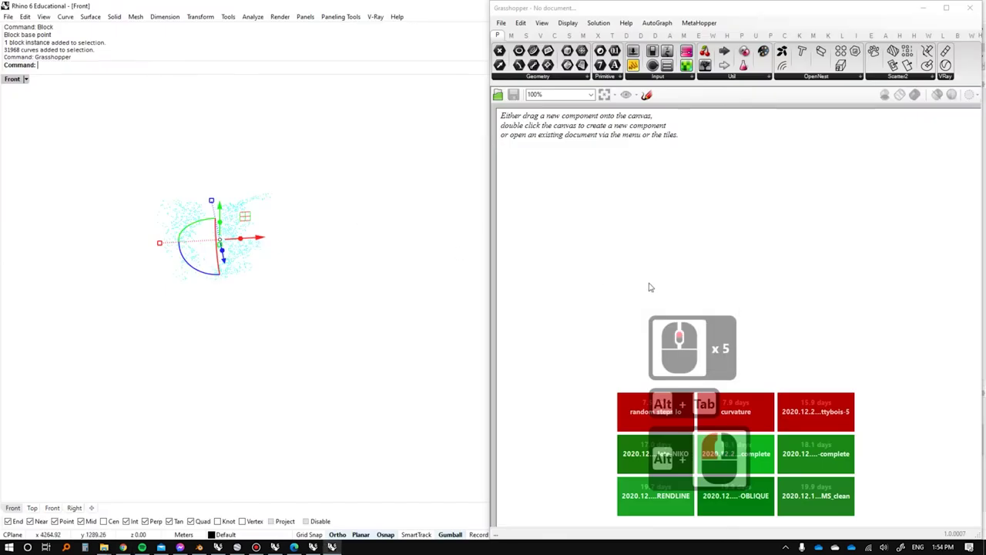
scroll(235, 238, "up", 4)
right_click_drag(256, 248, 299, 276, "shift")
scroll(250, 238, "up", 7)
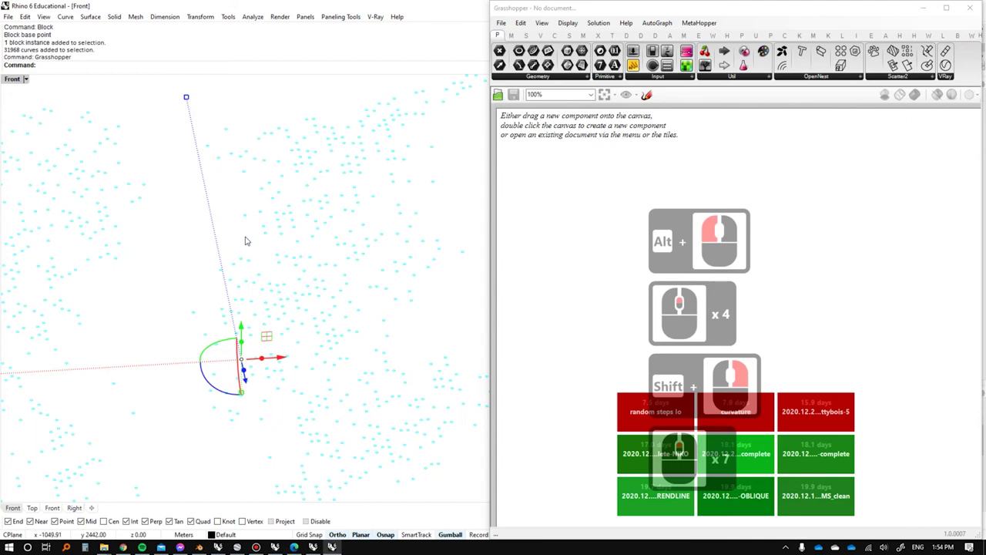
double_click(624, 223)
type("scatt")
left_click(594, 206)
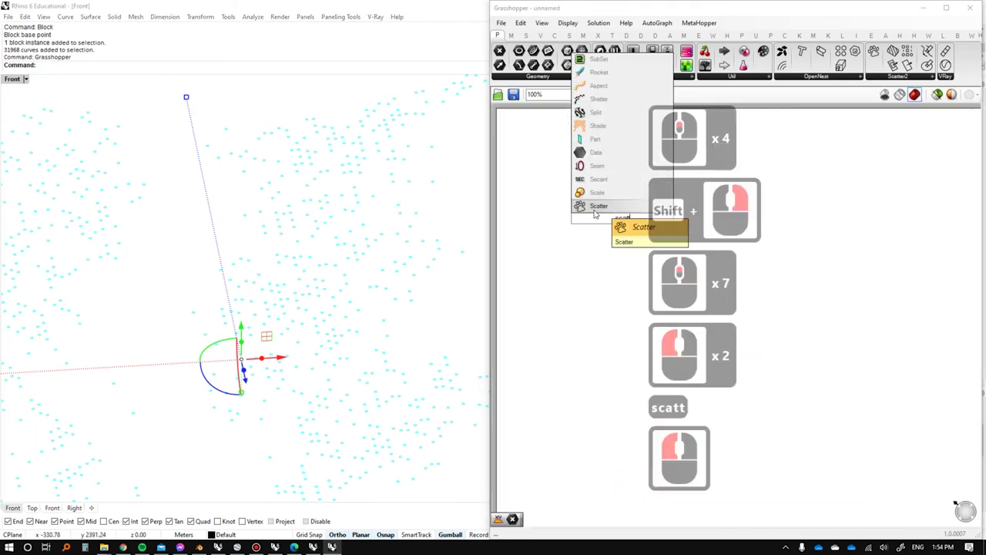
scroll(670, 154, "down", 3)
left_click_drag(531, 144, 688, 298)
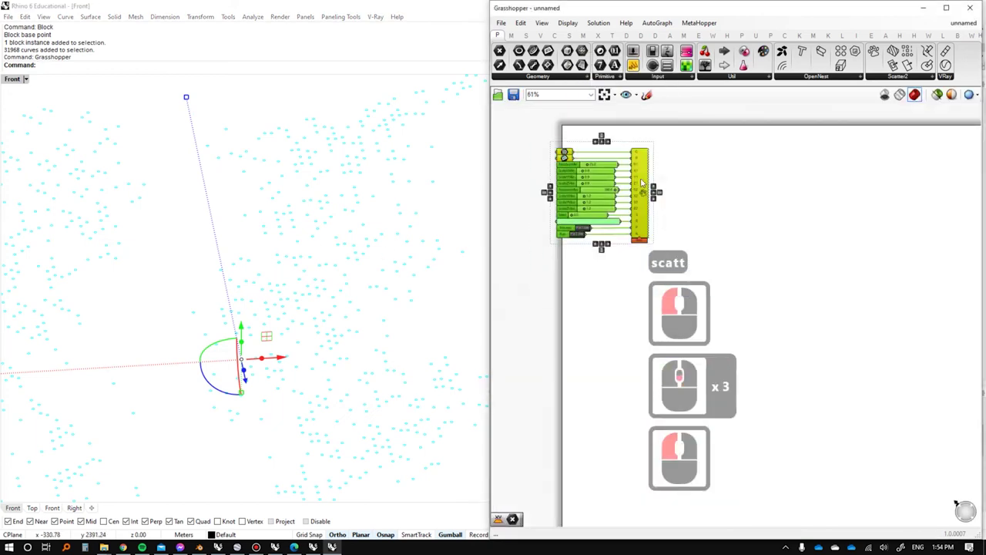
left_click_drag(607, 223, 788, 244)
key("super")
type("carna")
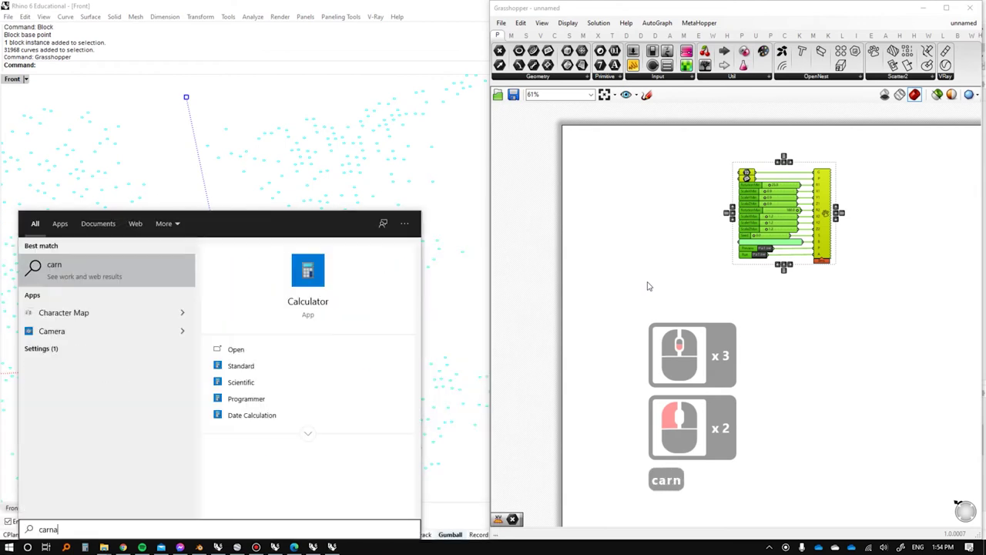
key("Escape")
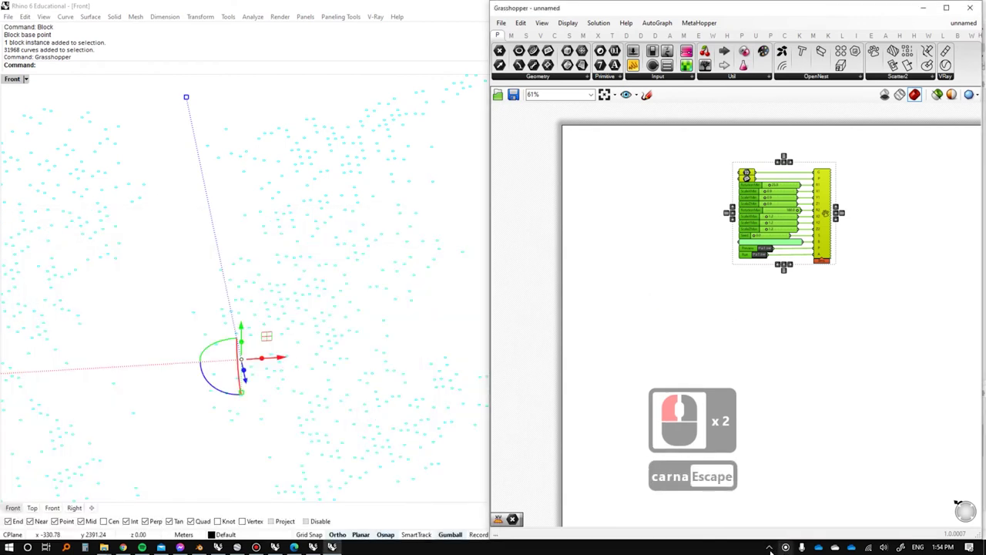
left_click(770, 547)
right_click(824, 492)
left_click(819, 495)
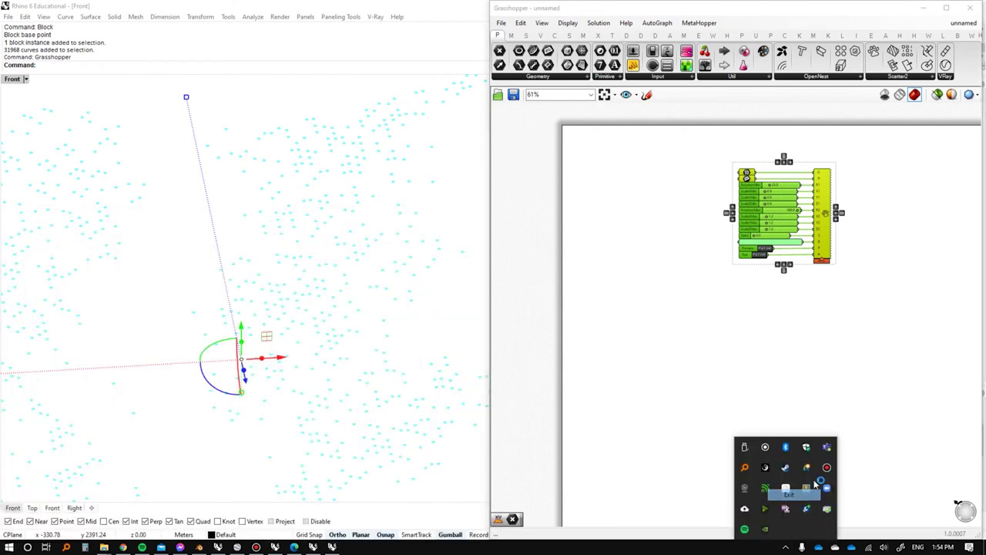
Add a Geometry parameter beside the Scatter component and assign the selected tree curves to it as multiple geometries.
left_click(756, 346)
right_click_drag(755, 271, 712, 293)
scroll(44, 246, "down", 8)
right_click_drag(183, 233, 322, 268, "shift")
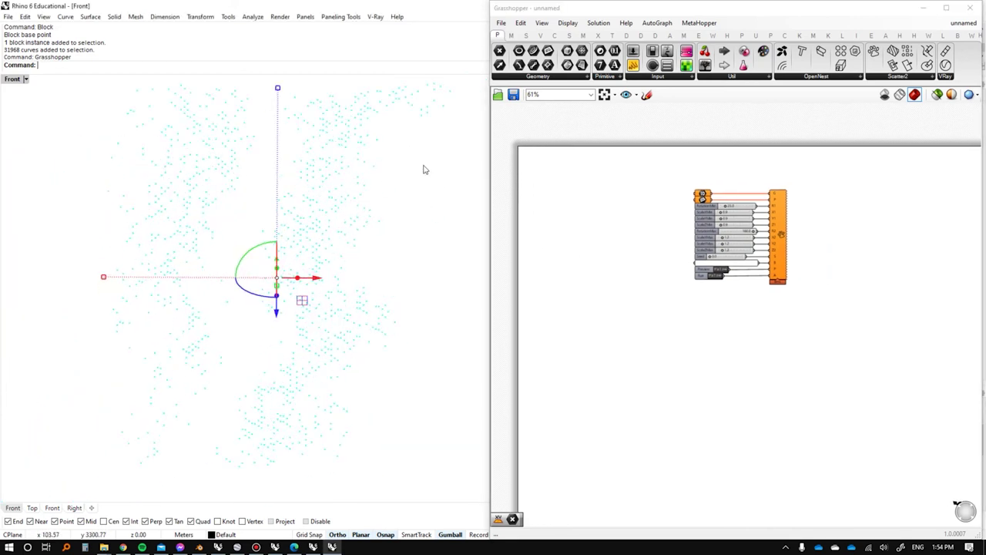
double_click(564, 227)
type("ge")
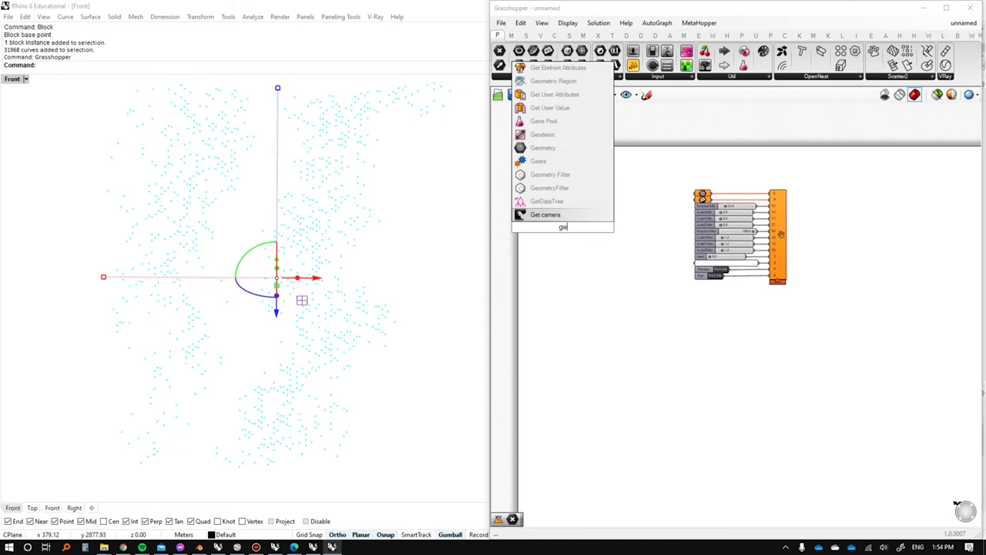
key("Return")
right_click(563, 228)
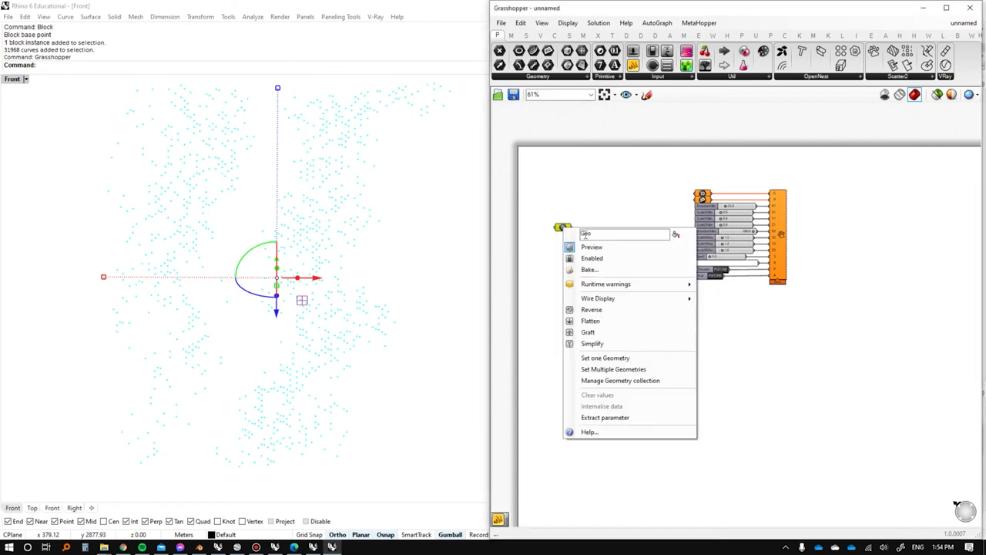
left_click(622, 372)
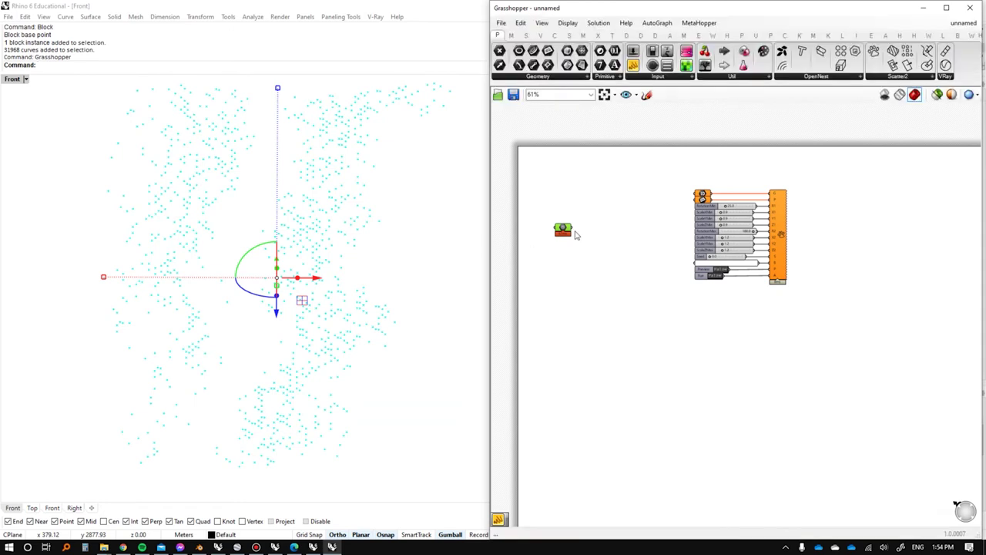
scroll(322, 248, "up", 5)
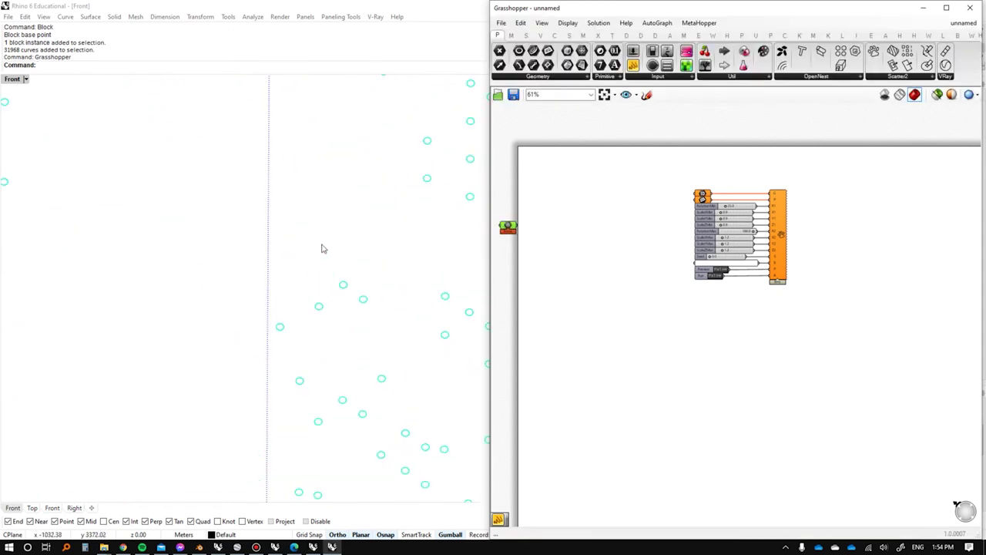
Place an Area component beside the Geometry parameter on the canvas.
double_click(562, 232)
type("area")
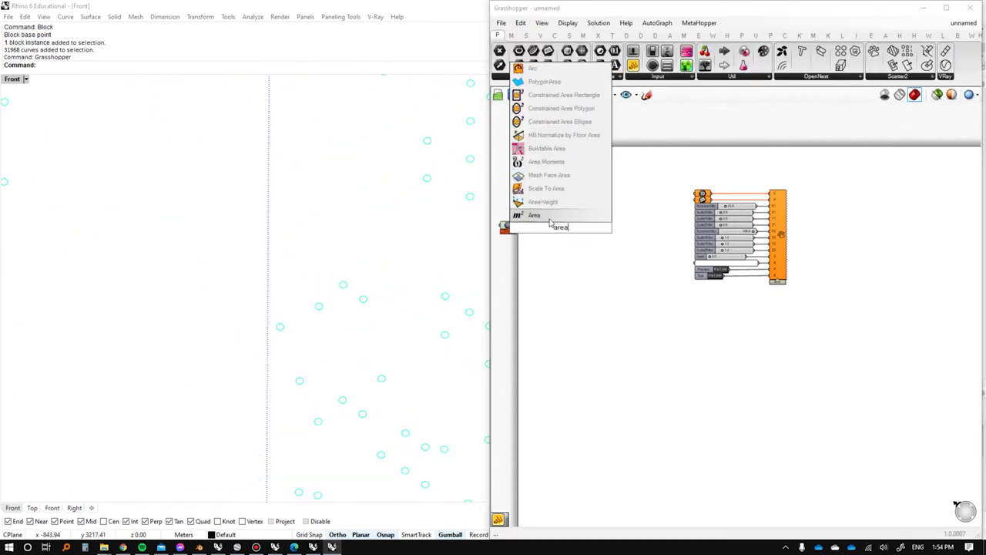
key("Return")
Select everything in the Front viewport and join the tree curve segments into closed curves.
left_click(340, 288)
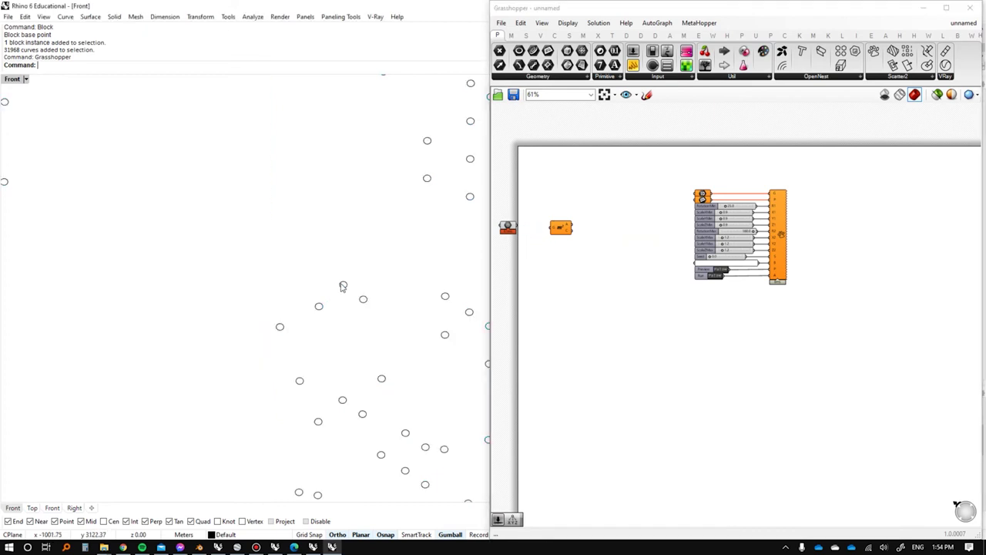
left_click(342, 287)
left_click(333, 261)
scroll(332, 262, "down", 4)
scroll(329, 269, "down", 8)
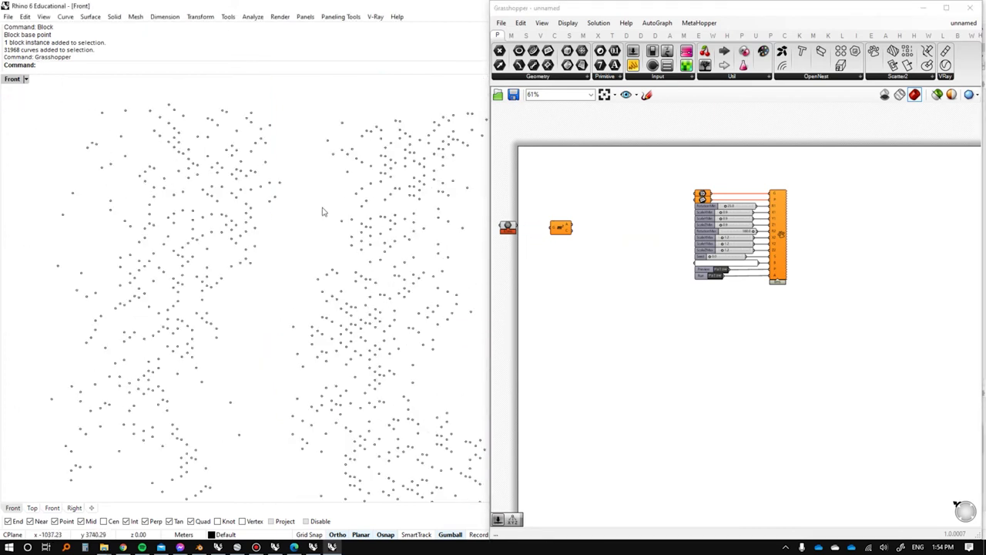
key("ctrl+a")
scroll(282, 248, "down", 3)
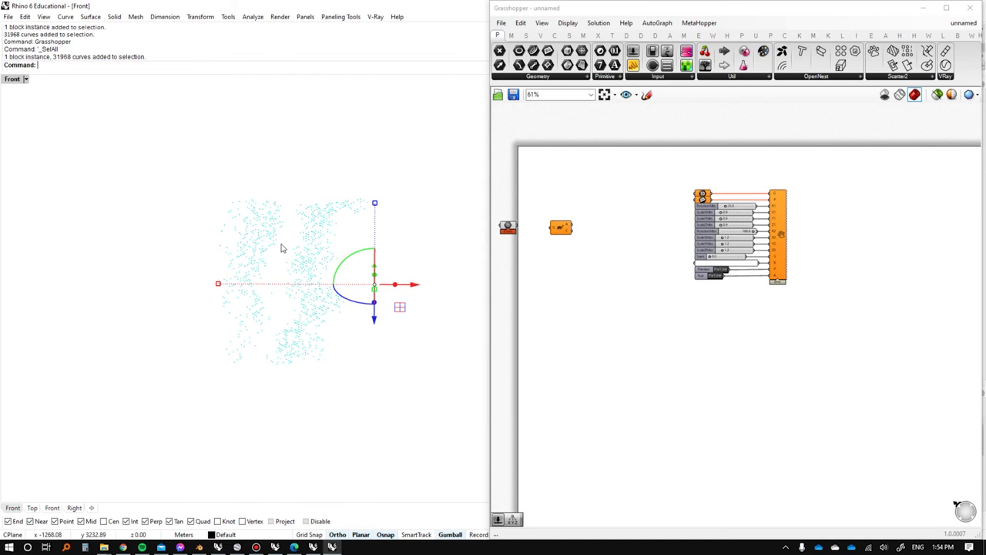
type("join")
key("Return")
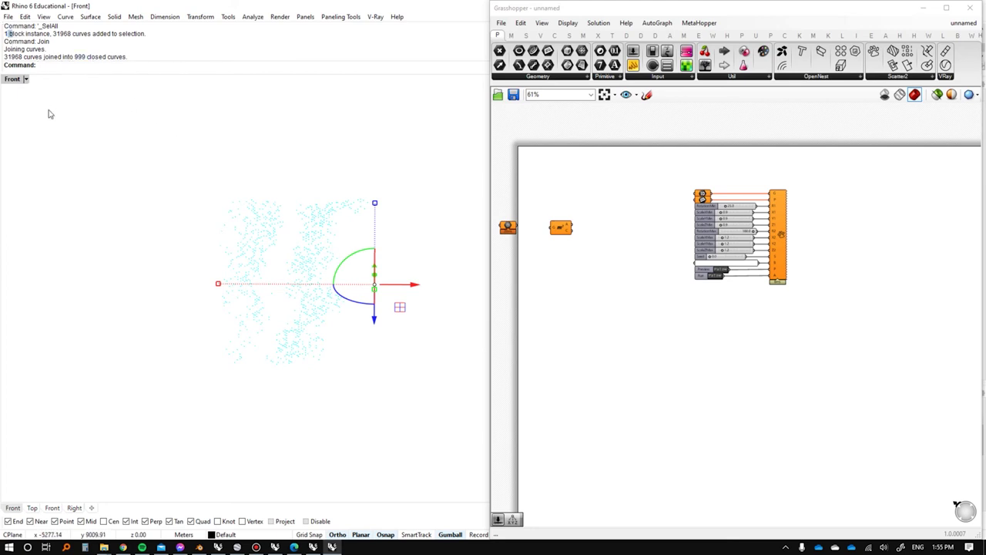
Check several tree circles one by one to see whether each is a single joined curve.
left_click(198, 205)
scroll(347, 308, "up", 6)
left_click(318, 255)
scroll(317, 255, "up", 6)
left_click(264, 231)
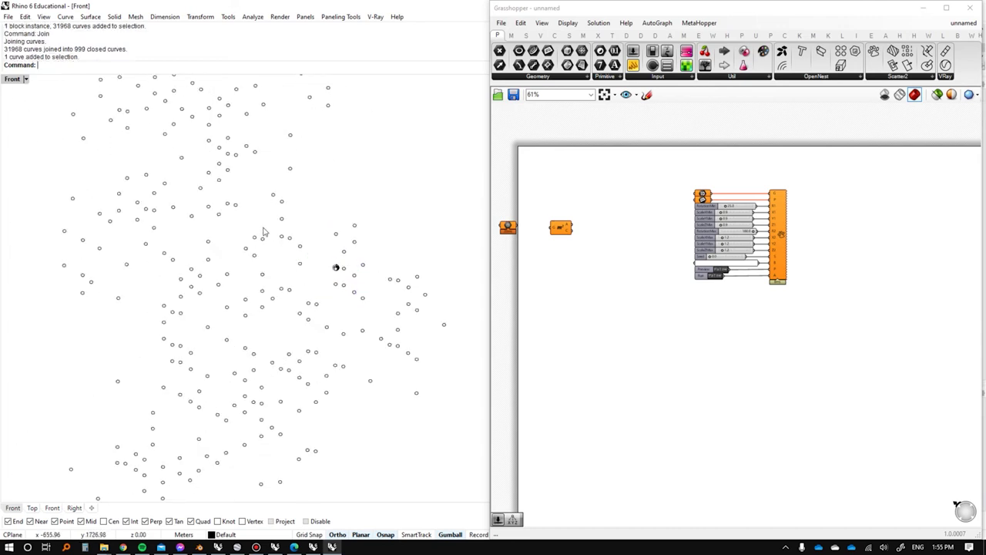
left_click(261, 238)
left_click(217, 213)
left_click(171, 205)
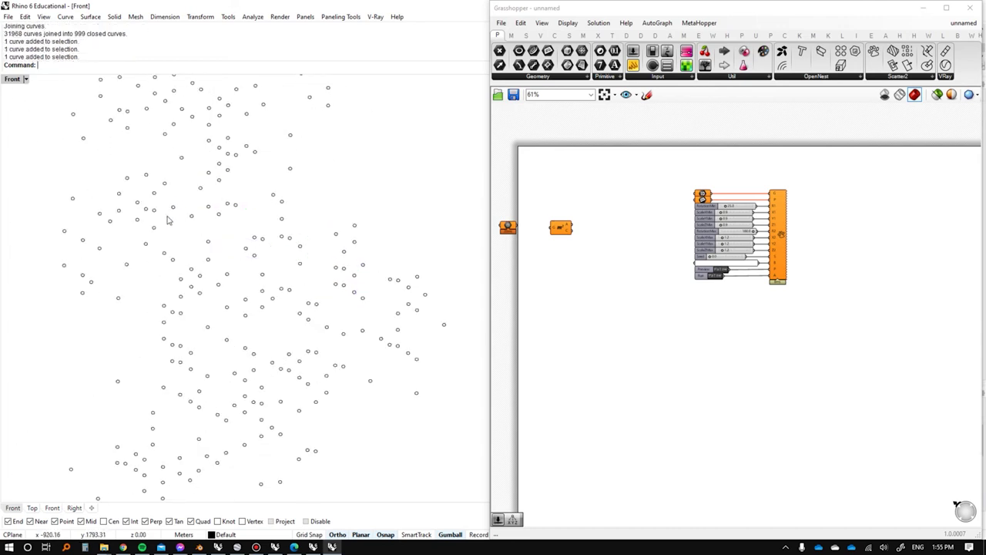
Select all the joined tree circles and assign them to the Geometry parameter as multiple geometries.
scroll(176, 217, "down", 8)
left_click_drag(260, 157, 91, 308)
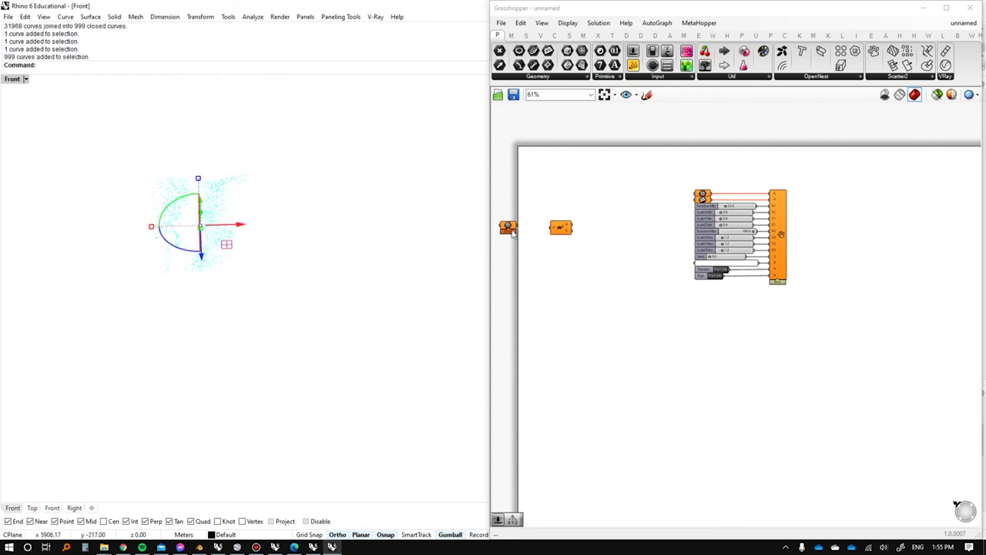
right_click(506, 226)
left_click(547, 366)
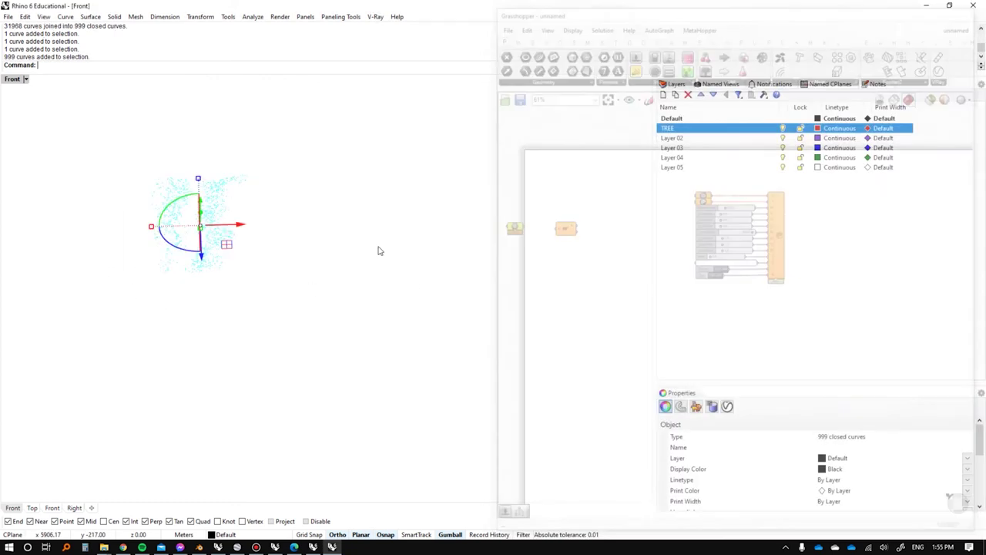
Connect the Geometry parameter's output to the Area component's G input.
scroll(194, 190, "up", 2)
scroll(574, 241, "up", 5)
right_click_drag(618, 230, 805, 251)
left_click_drag(628, 235, 688, 245)
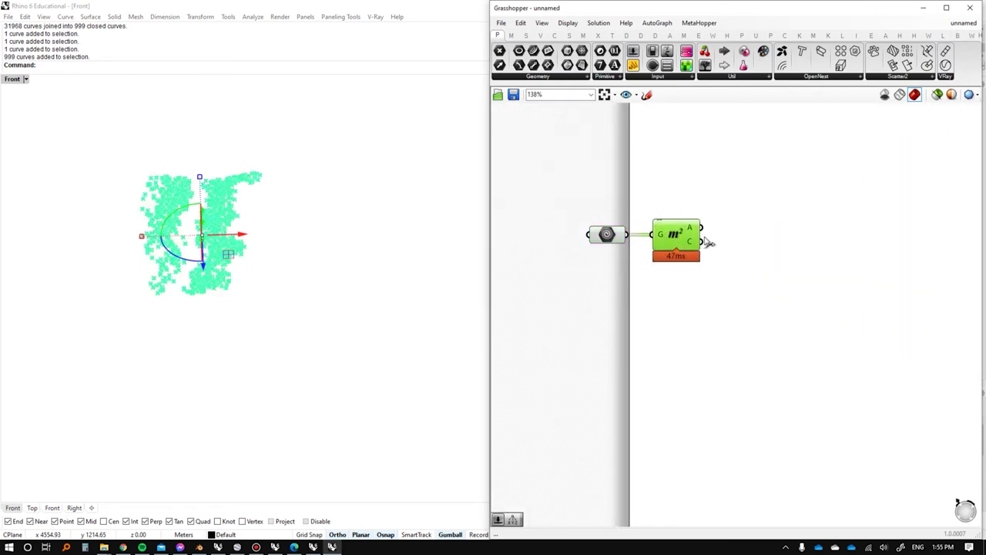
scroll(141, 268, "up", 1)
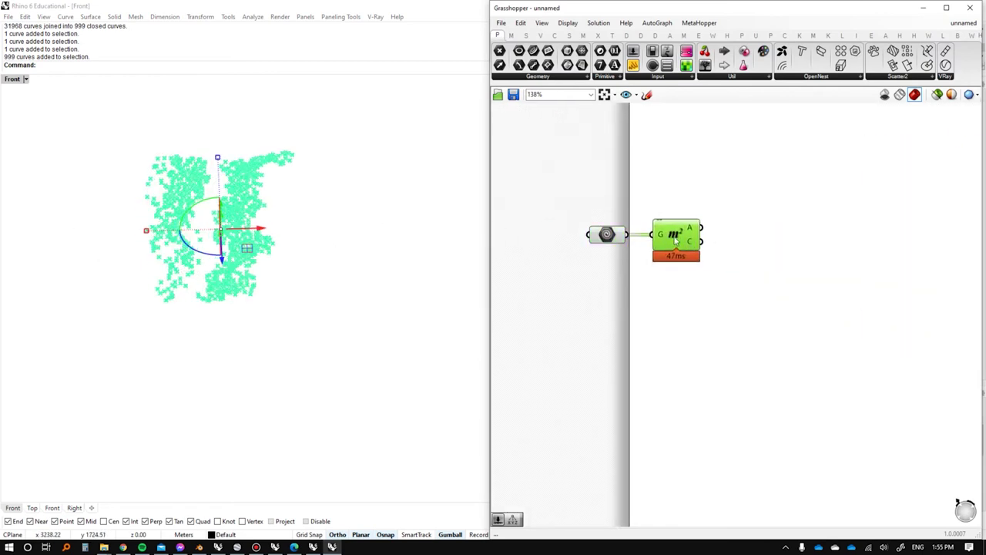
Replace the Area component with a new one fed by the Geometry parameter and inspect the centroid points inside the tree circles.
double_click(673, 163)
type("area")
key("Return")
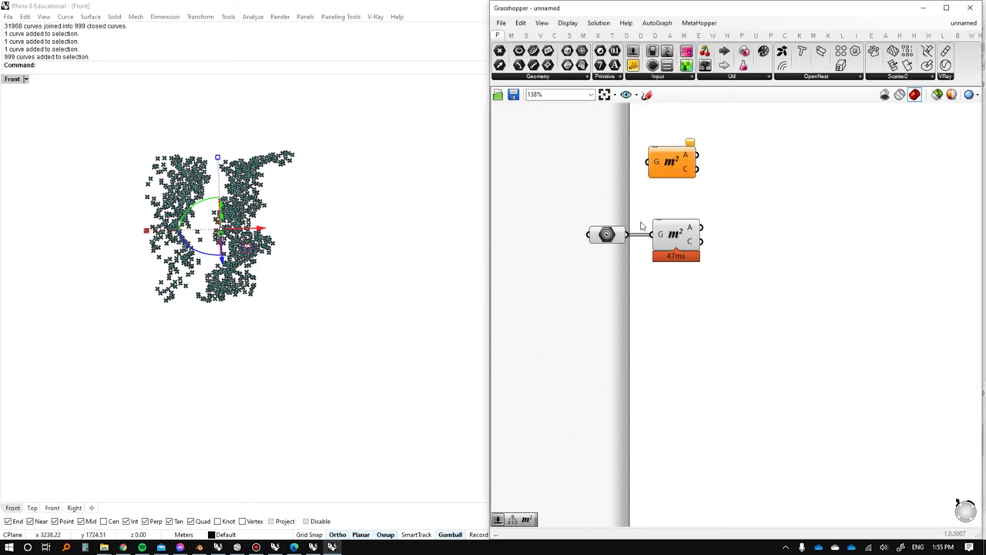
left_click_drag(628, 236, 684, 235)
left_click(684, 242)
key("Delete")
scroll(235, 283, "up", 3)
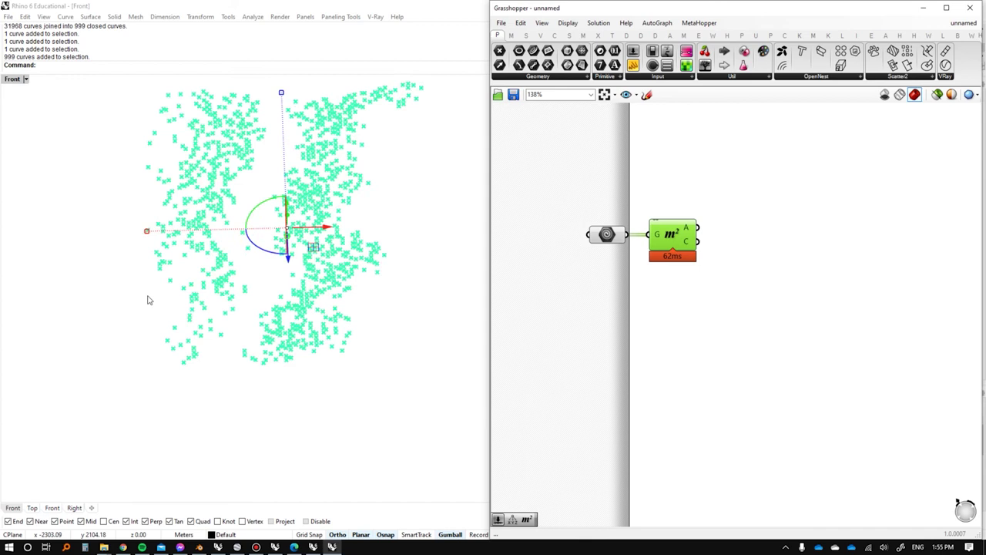
scroll(235, 283, "up", 5)
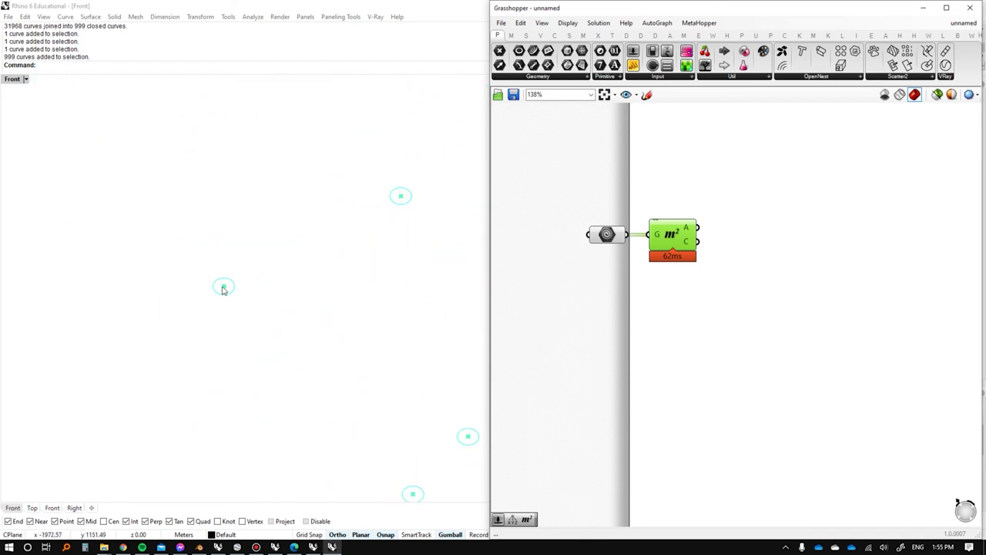
scroll(211, 242, "down", 5)
Add an XY Plane component and connect the Area component's centroid output to its origin input.
double_click(735, 212)
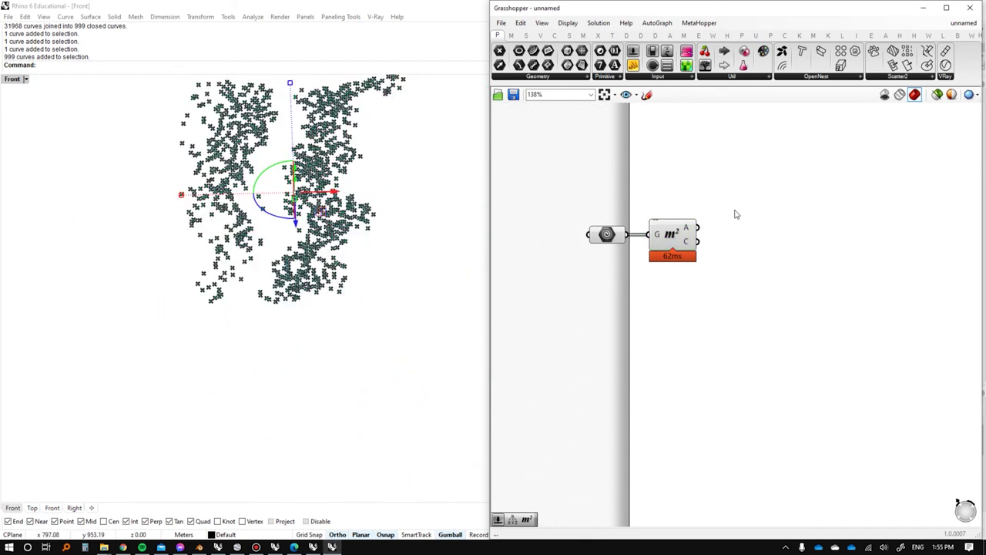
type("xy plane")
key("Return")
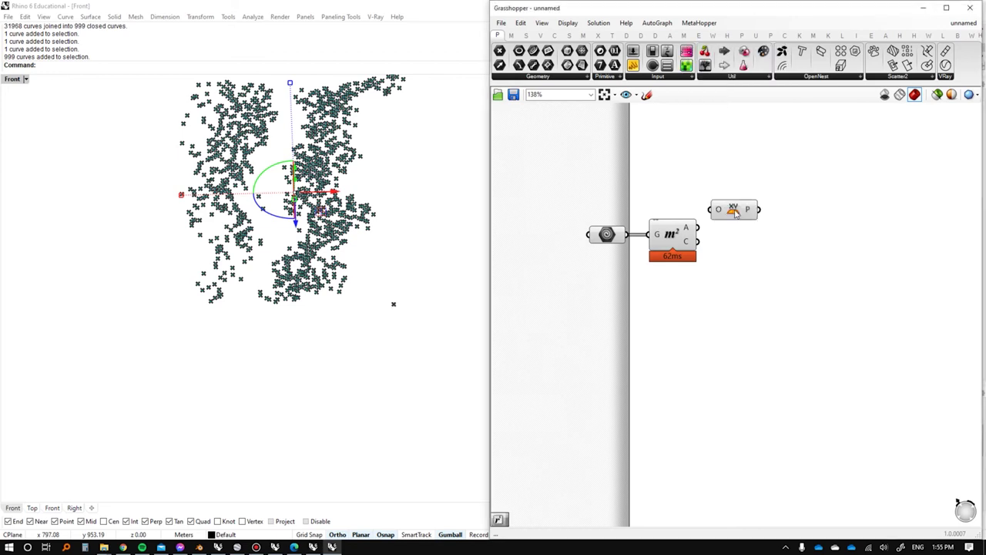
left_click_drag(738, 214, 773, 233)
scroll(225, 241, "down", 3)
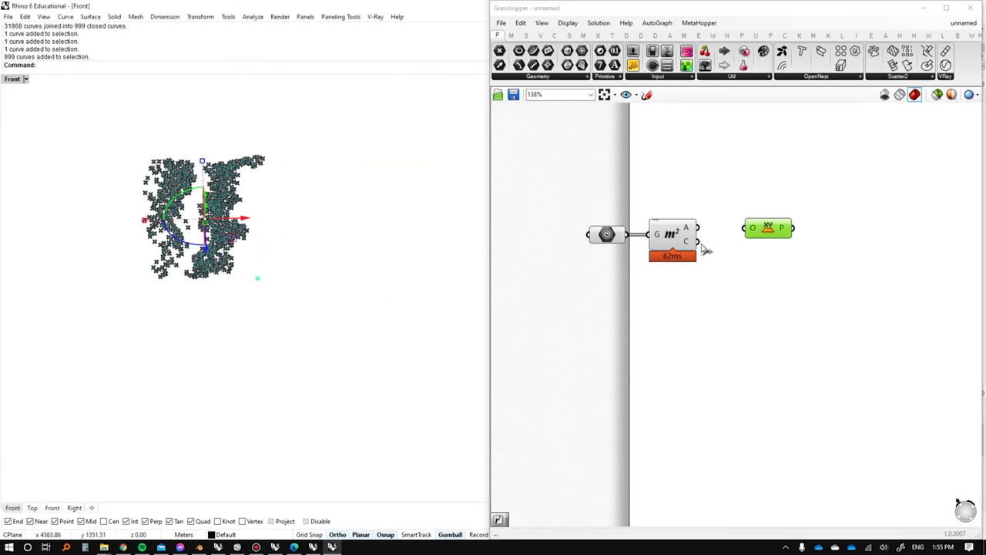
left_click_drag(700, 243, 745, 229)
left_click(805, 257)
right_click_drag(824, 257, 808, 269)
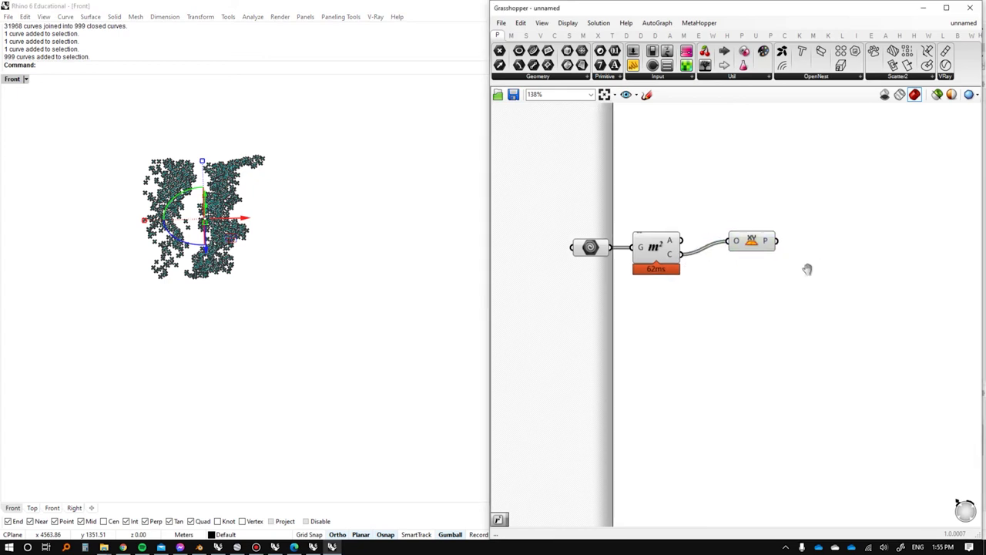
Move the Geometry, Area and XY Plane components together next to the Scatter component's inputs.
scroll(804, 269, "down", 4)
left_click_drag(617, 147, 819, 284)
right_click_drag(769, 266, 652, 276)
scroll(653, 279, "up", 2)
left_click_drag(655, 265, 755, 213)
right_click_drag(759, 223, 655, 235)
scroll(655, 234, "up", 1)
scroll(216, 235, "up", 5)
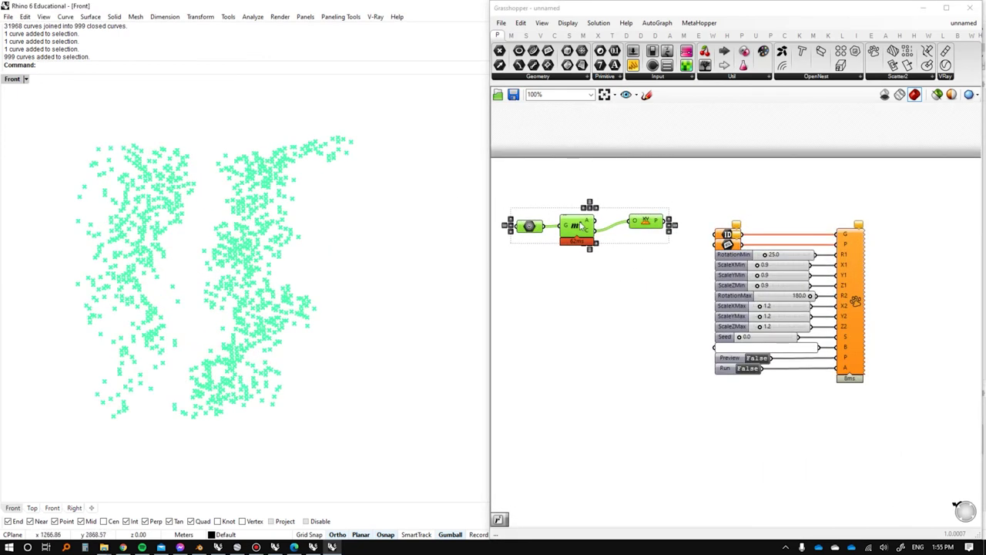
left_click(652, 138)
Zoom in on the cylindrical TREE block, separate Scatter's Guid parameter from its inputs and assign the block to it as one Guid.
scroll(738, 228, "up", 1)
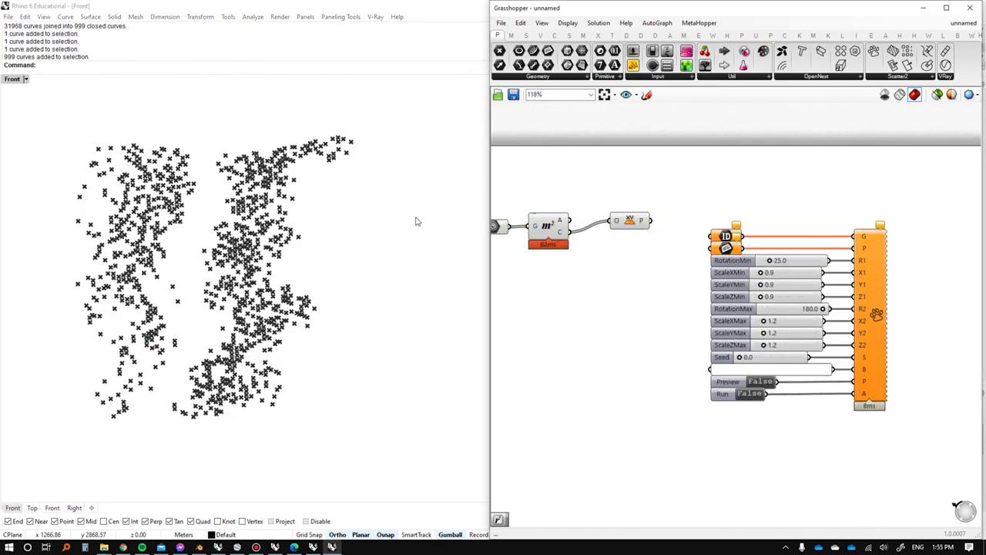
scroll(417, 222, "down", 7)
right_click_drag(412, 209, 218, 207)
left_click_drag(271, 236, 178, 365)
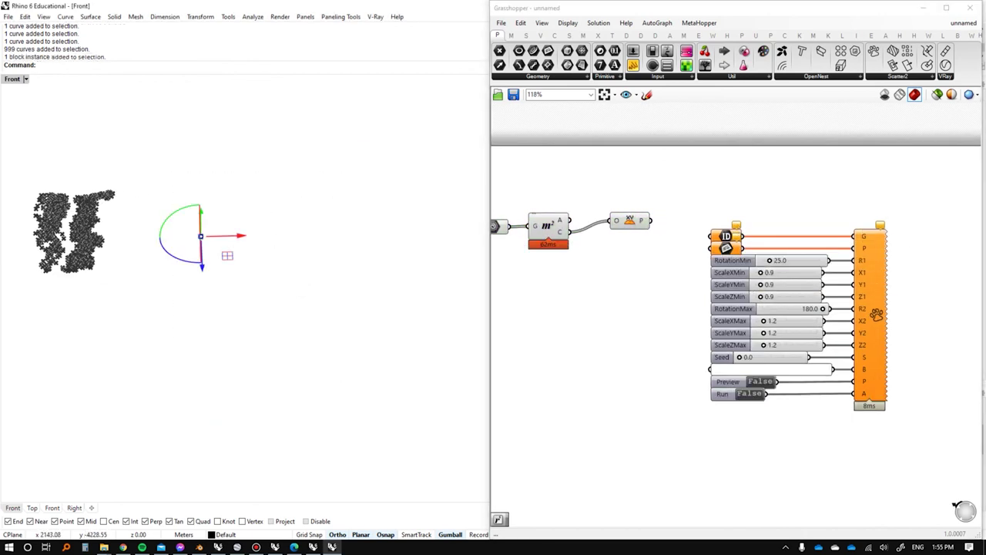
type("ZS")
key("Return")
scroll(187, 278, "down", 3)
left_click_drag(735, 233, 734, 202)
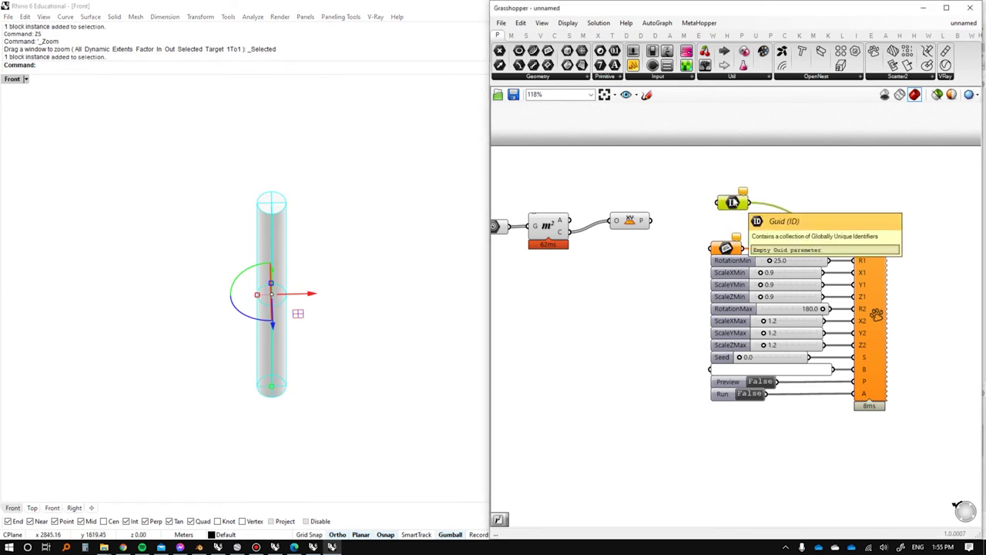
right_click(732, 202)
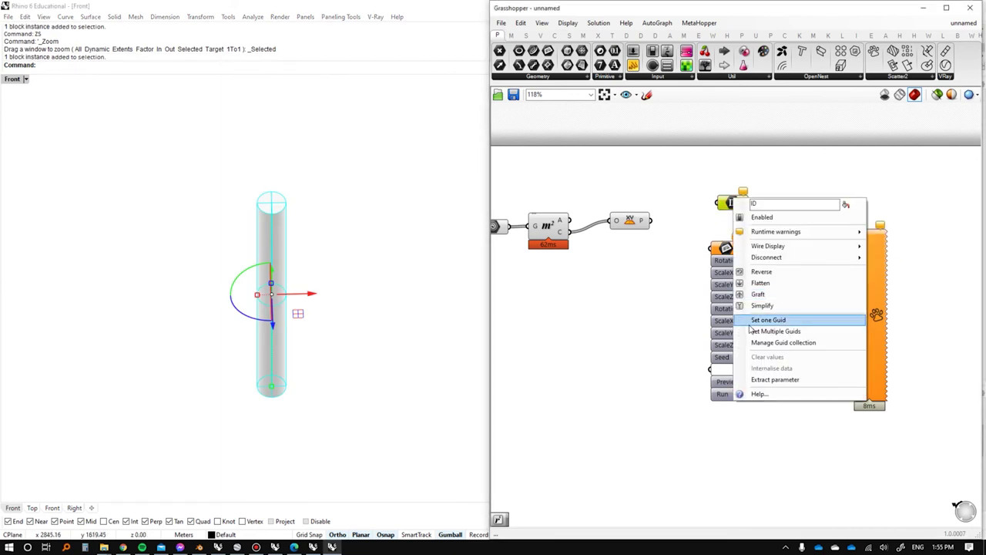
left_click(751, 325)
left_click(271, 213)
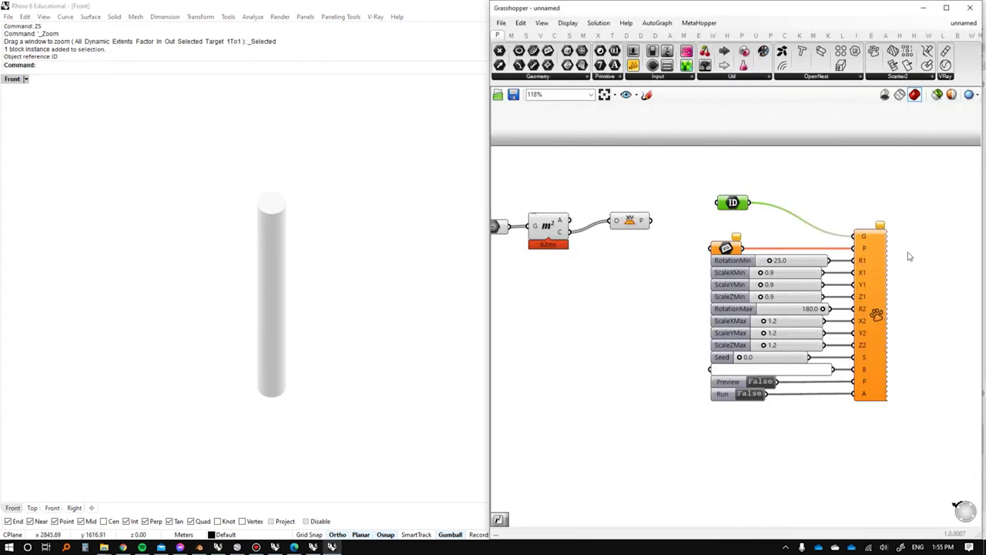
Duplicate the cylindrical tree block to its side and delete the copy.
left_click(265, 267)
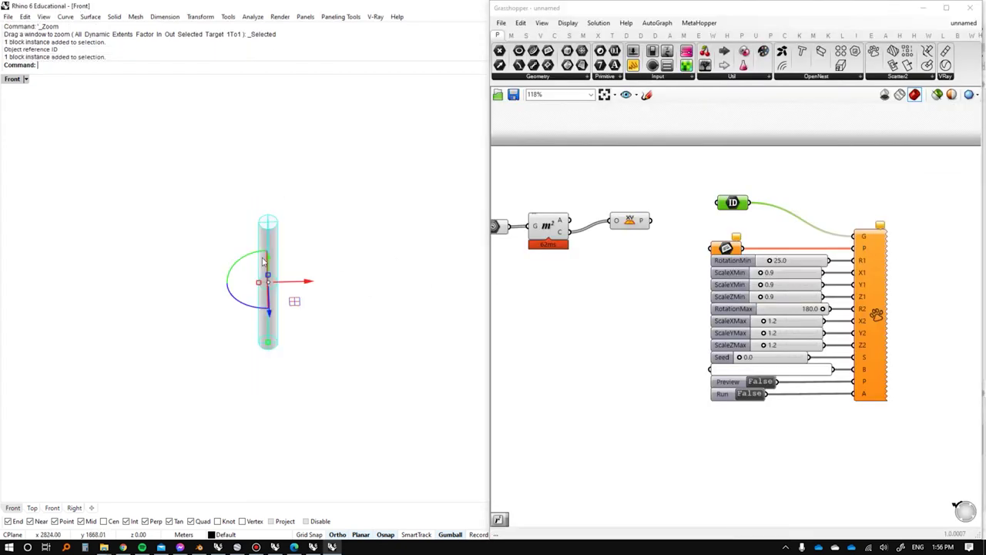
right_click_drag(294, 275, 309, 264)
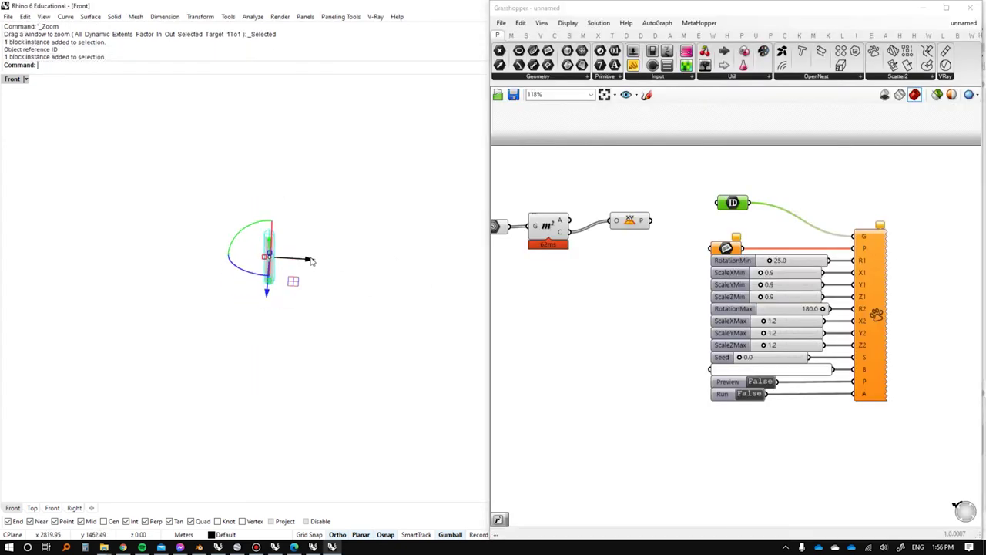
left_click_drag(303, 263, 342, 275)
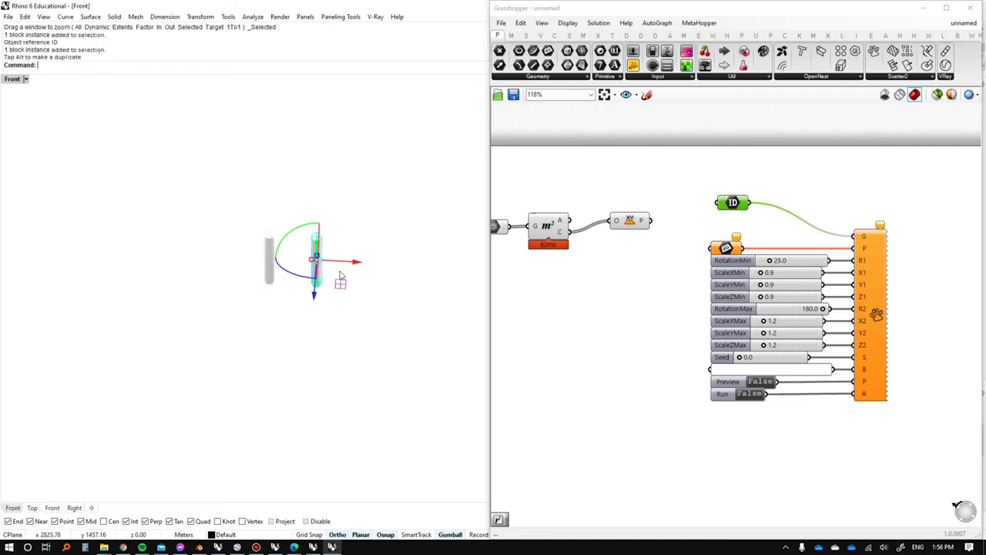
key("Delete")
Start a three-point rectangle beside the cylindrical tree block and place its first edge.
type("rec")
key("Return")
type("p")
key("Return")
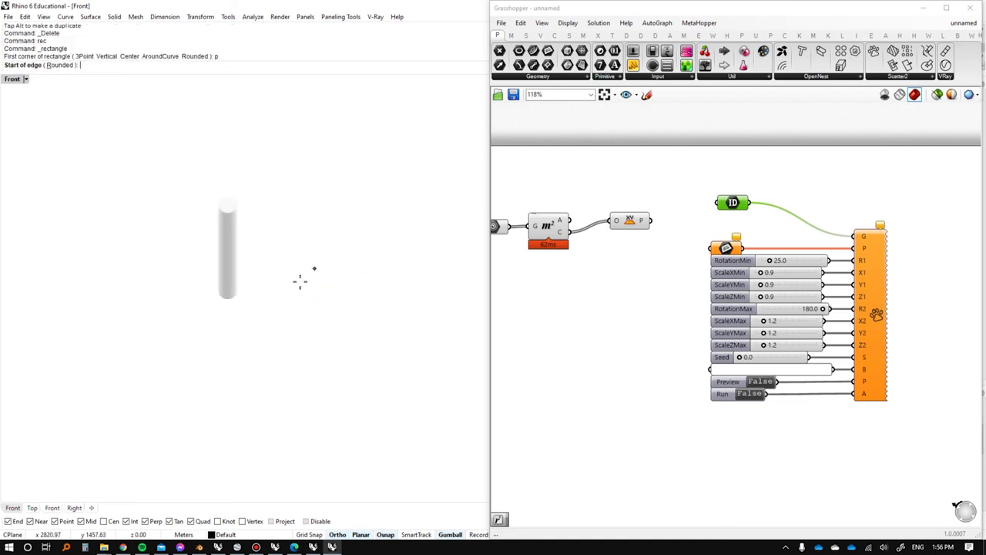
left_click(271, 311)
left_click(287, 253)
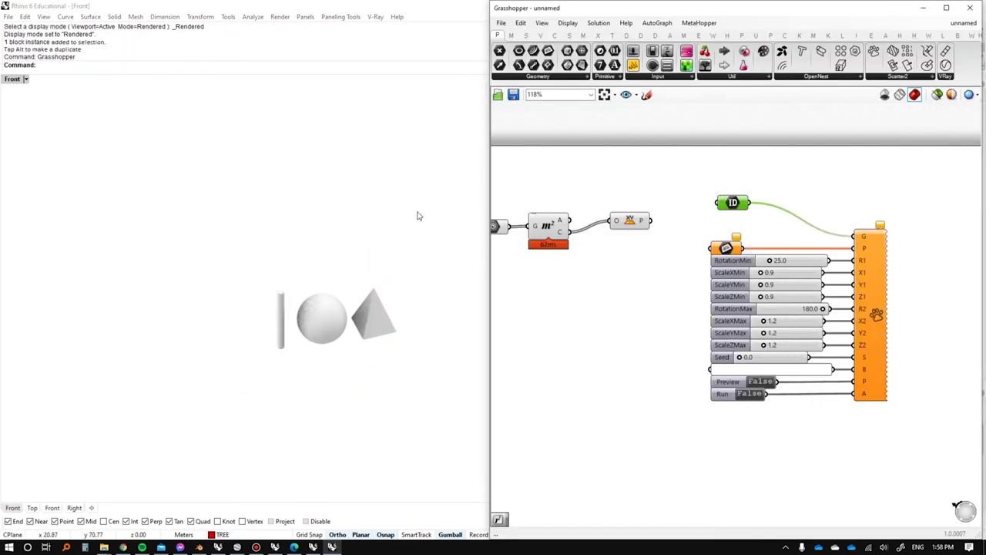
Minimize Grasshopper, select all objects on the TREE layer and zoom to them.
right_click_drag(284, 259, 264, 232)
scroll(91, 257, "up", 4)
right_click_drag(91, 258, 109, 302, "ctrl+shift")
scroll(160, 308, "down", 6)
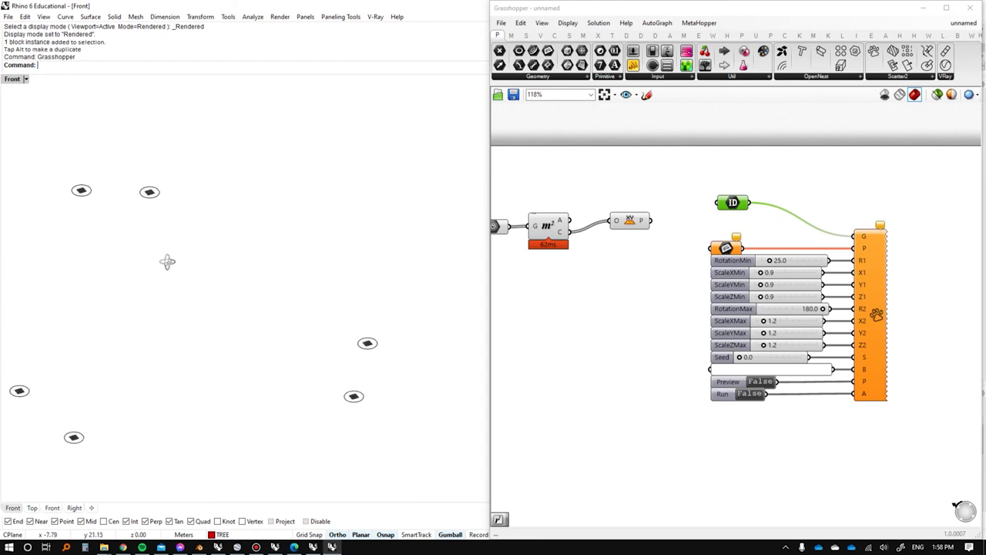
left_click(922, 10)
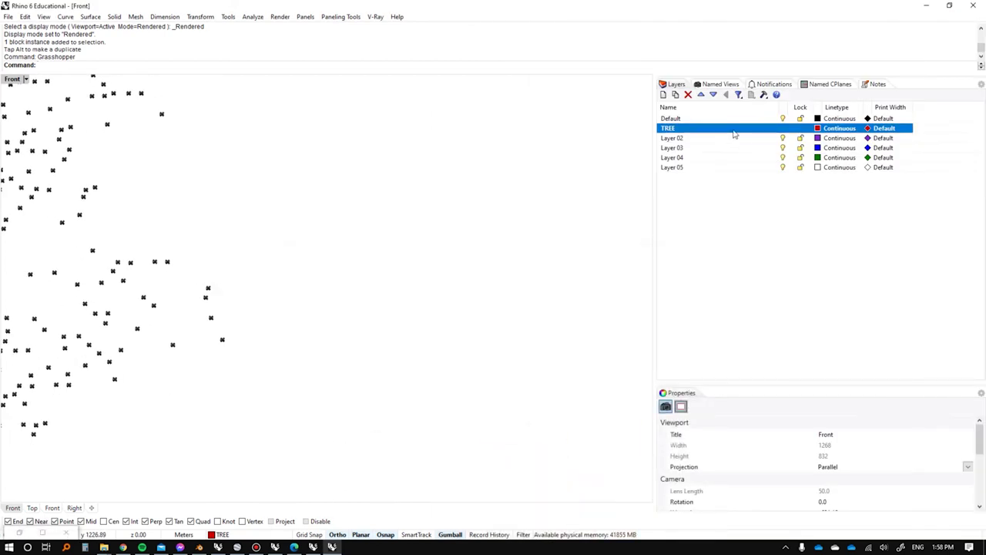
right_click(664, 128)
left_click(665, 127)
right_click(664, 128)
left_click(696, 288)
type("zs")
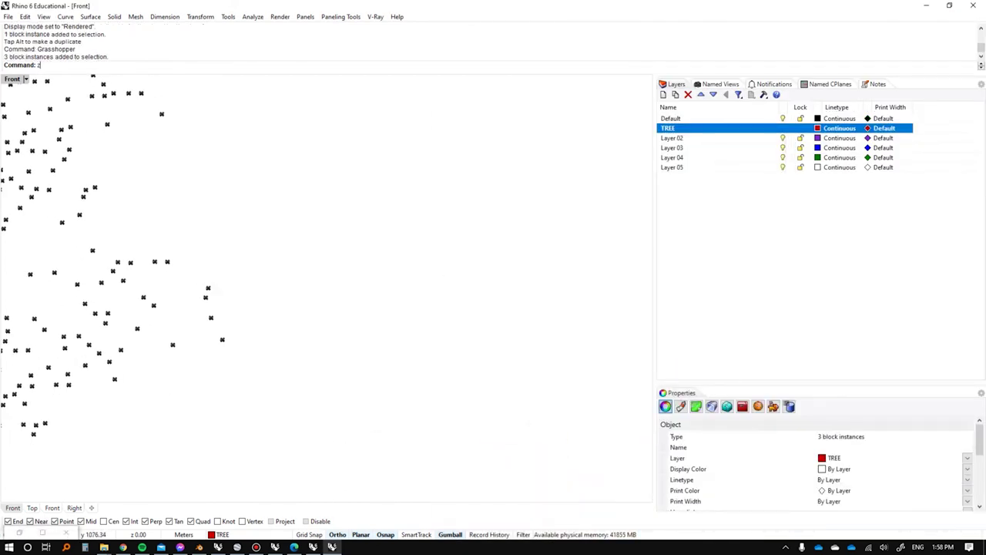
key("Return")
key("Escape")
scroll(337, 273, "down", 6)
Try to define the sphere as a block with its base point at the bottom of the sphere.
left_click(329, 282)
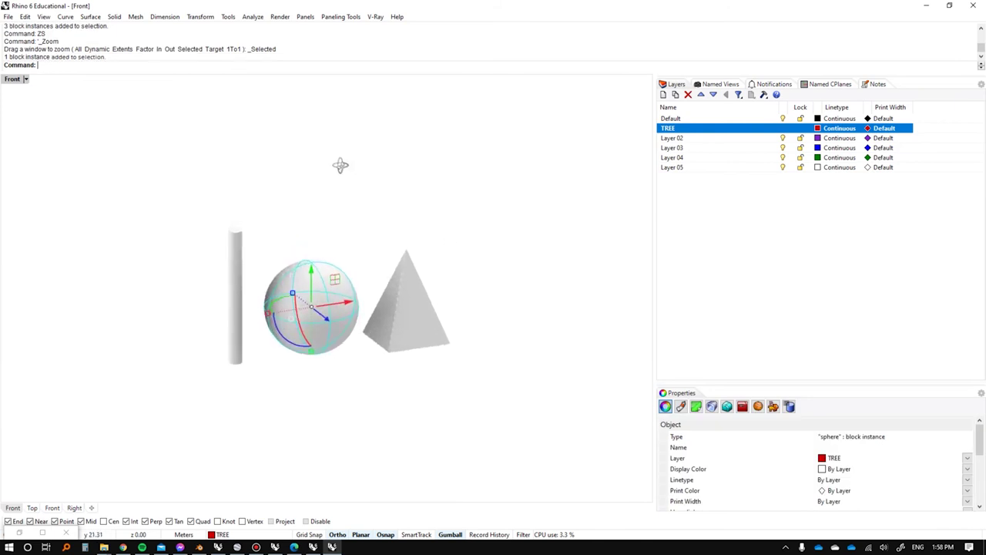
key("Return")
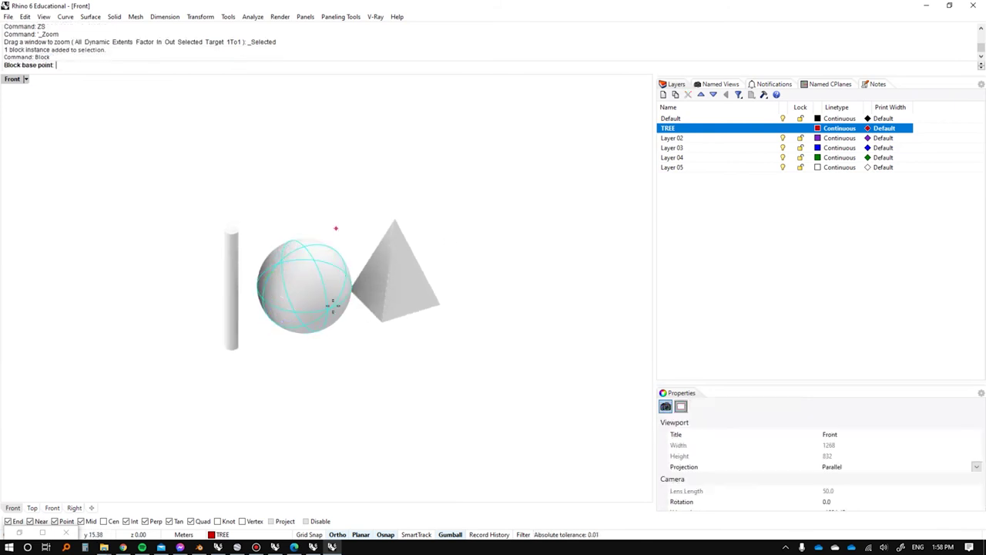
left_click(300, 330)
key("Escape")
key("Escape")
Select the sphere, the cylinder and the pyramid in turn to check each one's block instance type.
left_click(303, 294)
left_click(231, 254)
left_click(391, 255)
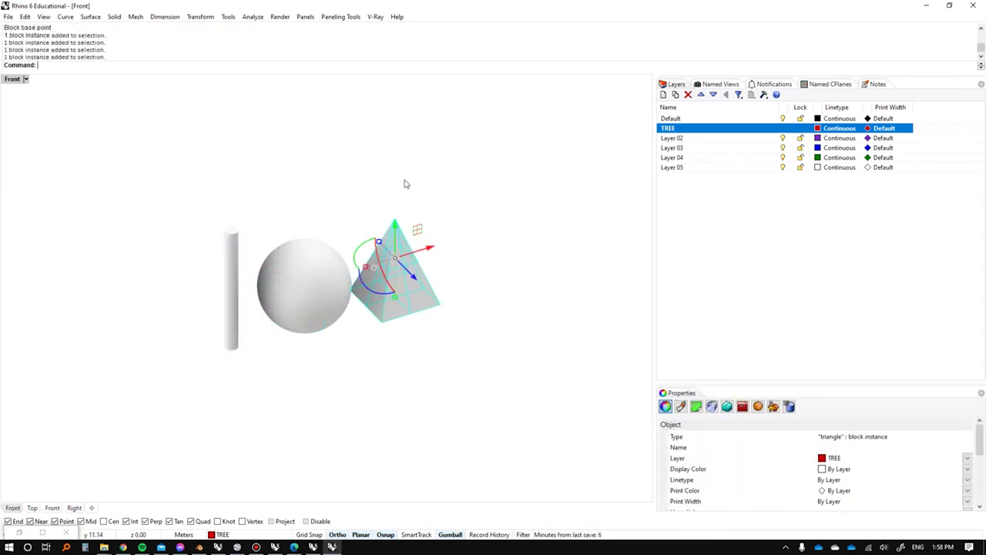
Reopen Grasshopper and reference the pyramid, sphere and cylinder blocks as multiple Guids in the ID parameter.
left_click_drag(405, 183, 108, 497)
left_click(42, 533)
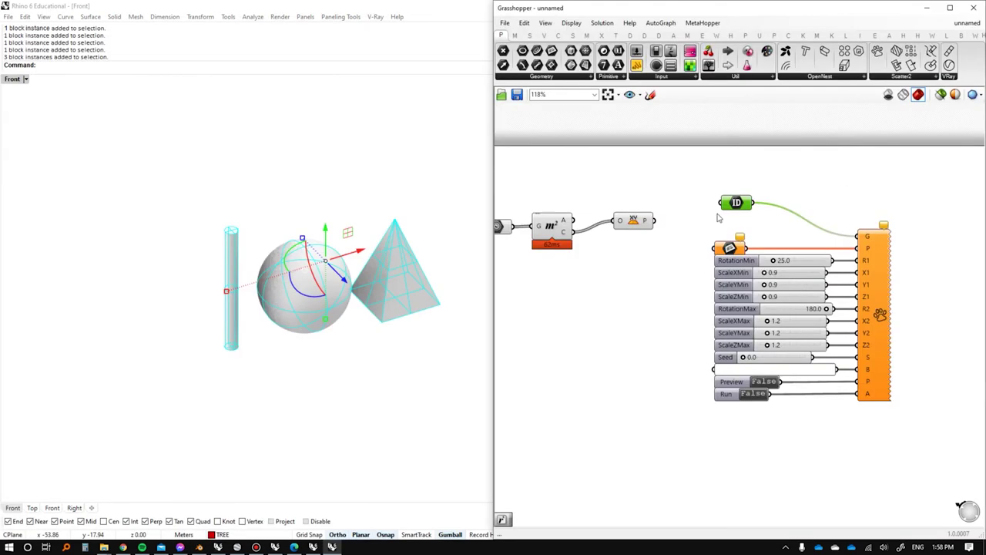
right_click(731, 203)
right_click(736, 205)
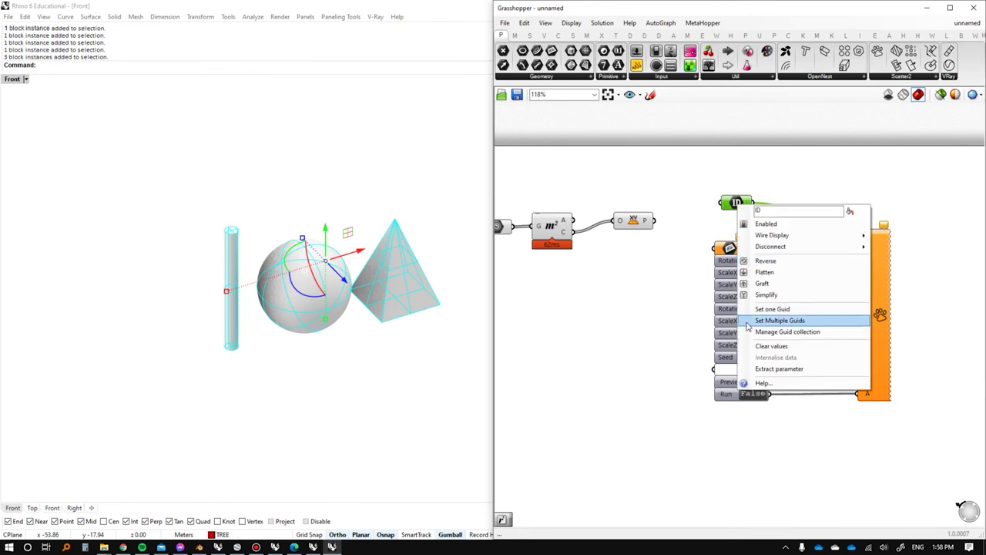
left_click(747, 326)
left_click(393, 254)
left_click(316, 265)
left_click(231, 259)
key("Return")
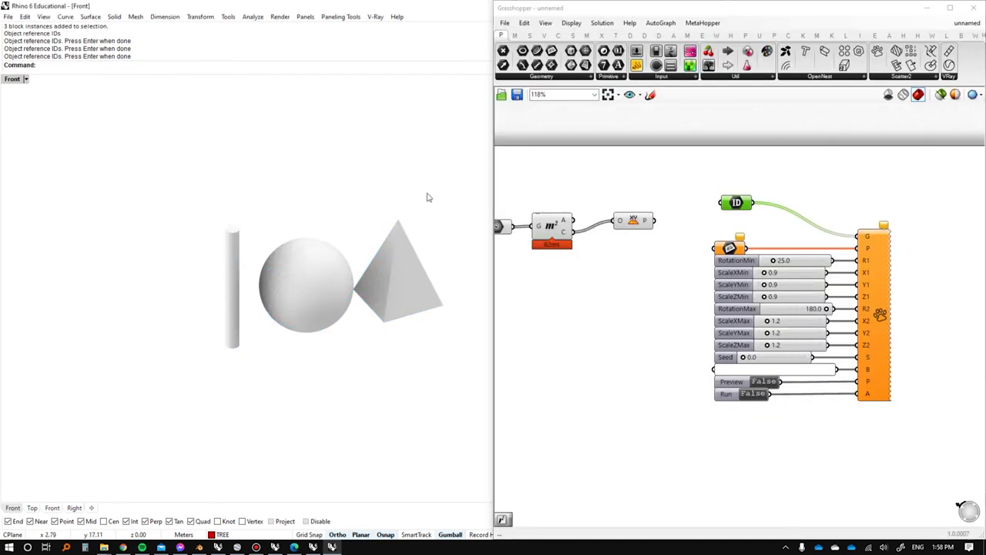
Move the Plane parameter clear of the RotationMin slider and set Scatter's Preview toggle to True.
left_click_drag(428, 197, 213, 341)
left_click(745, 252)
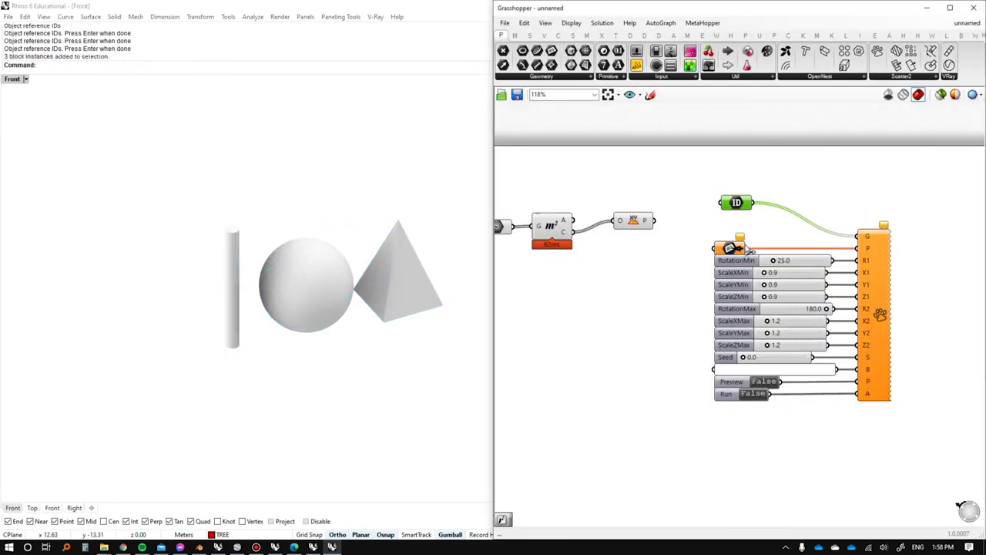
left_click_drag(729, 251, 726, 235)
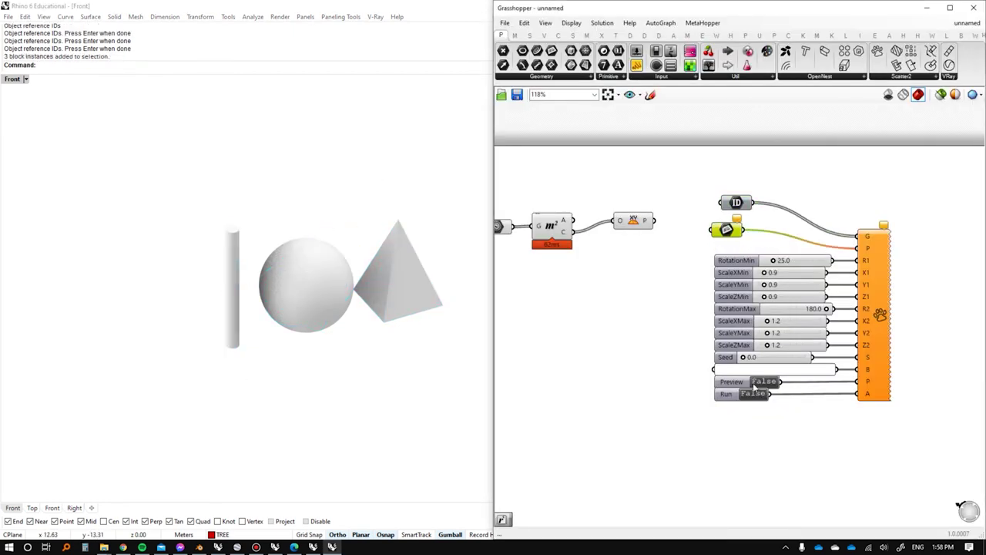
left_click(273, 165)
Save the Rhino model to the Desktop as jasper.
key("ctrl+s")
left_click(42, 102)
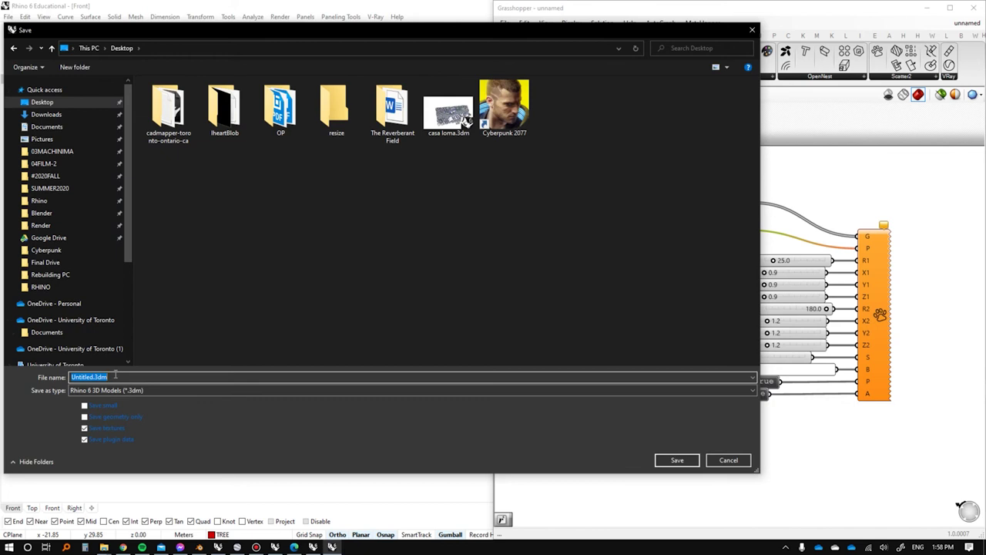
type("st")
key("BackSpace")
key("BackSpace")
type("scatter")
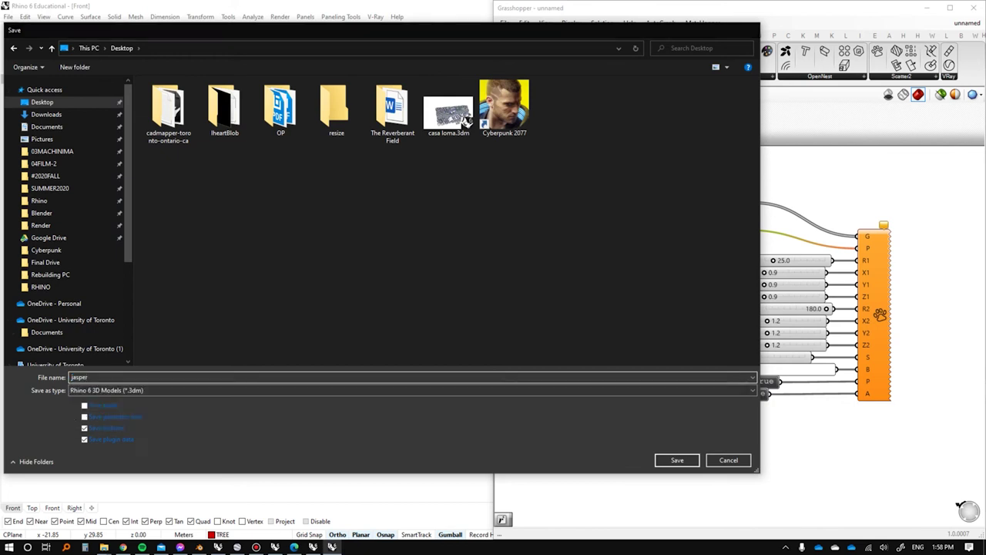
key("Return")
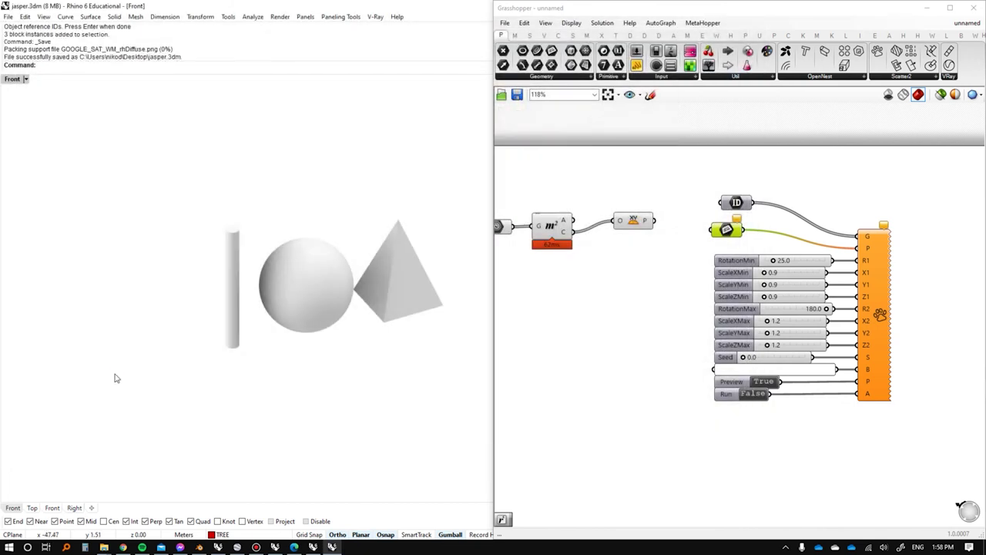
Connect the XY Plane output to Scatter's P input and examine the previewed trees in the Rhino viewport.
left_click_drag(652, 221, 848, 250)
left_click(882, 310)
key("space")
left_click(909, 317)
scroll(322, 297, "up", 6)
right_click_drag(321, 298, 333, 382)
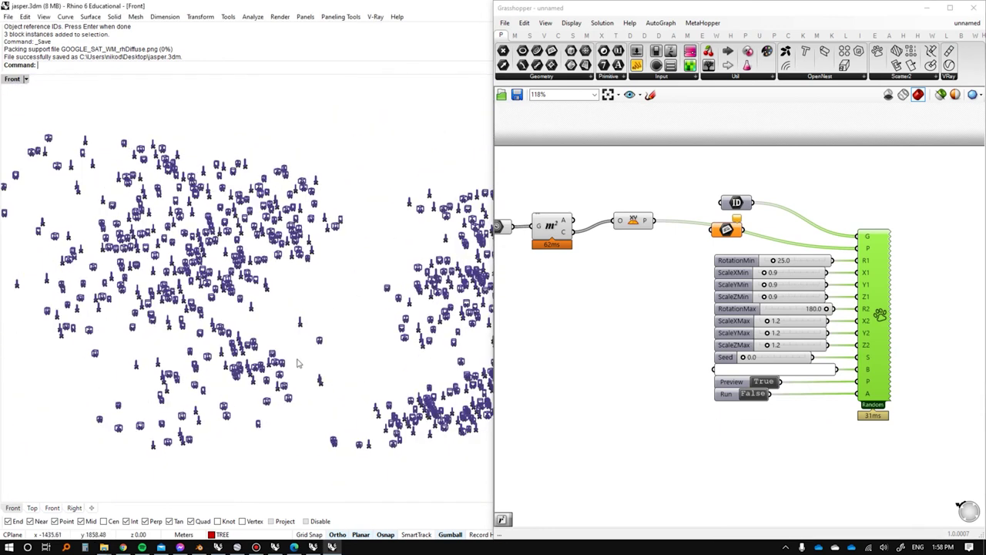
scroll(299, 363, "up", 6)
scroll(222, 305, "down", 8)
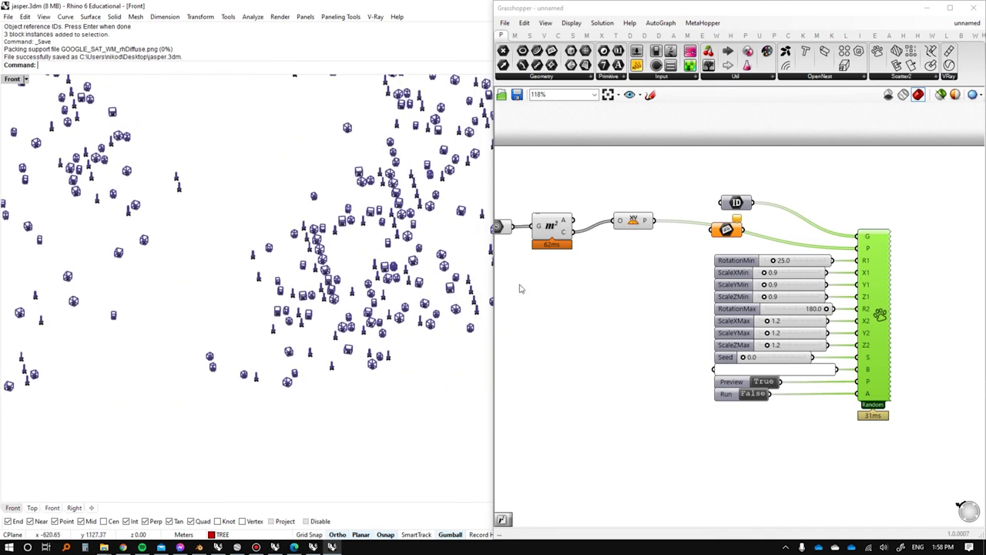
Set Scatter's ScaleYMin to 1.9, ScaleZMin to 0.6, ScaleXMax to 1.9, ScaleYMax to 0.6, ScaleZMax to 1.7 and Seed to 0.3.
scroll(801, 301, "up", 2)
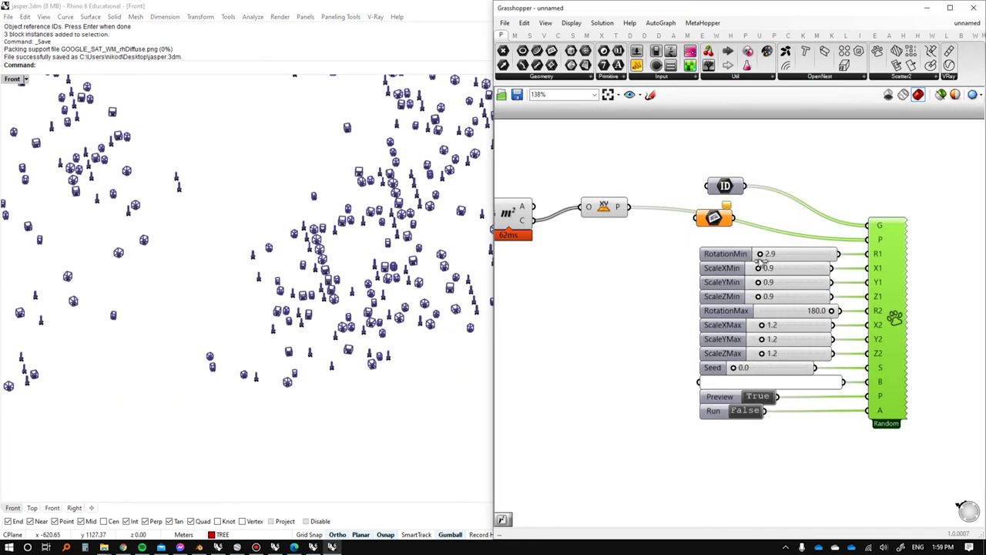
scroll(760, 269, "up", 3)
scroll(759, 277, "up", 1)
mouse_move(760, 292)
left_mouse_down()
mouse_move(769, 291)
mouse_move(758, 309)
left_mouse_up()
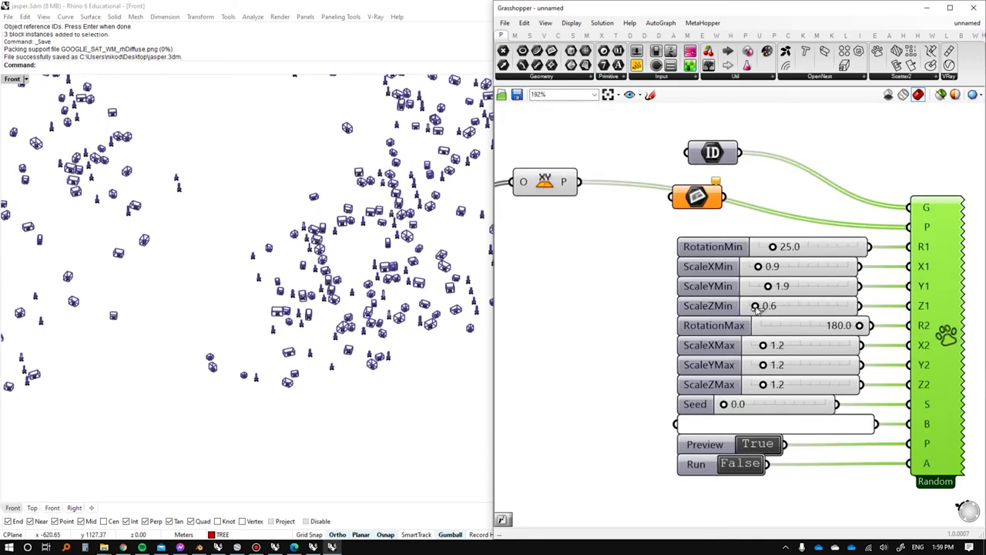
left_click_drag(765, 348, 733, 407)
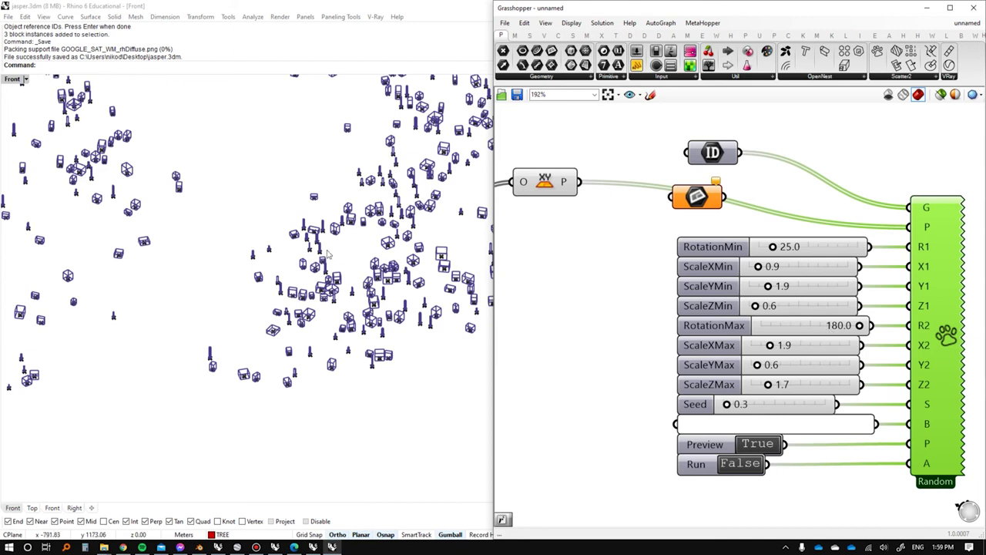
scroll(374, 258, "down", 5)
scroll(354, 176, "up", 6)
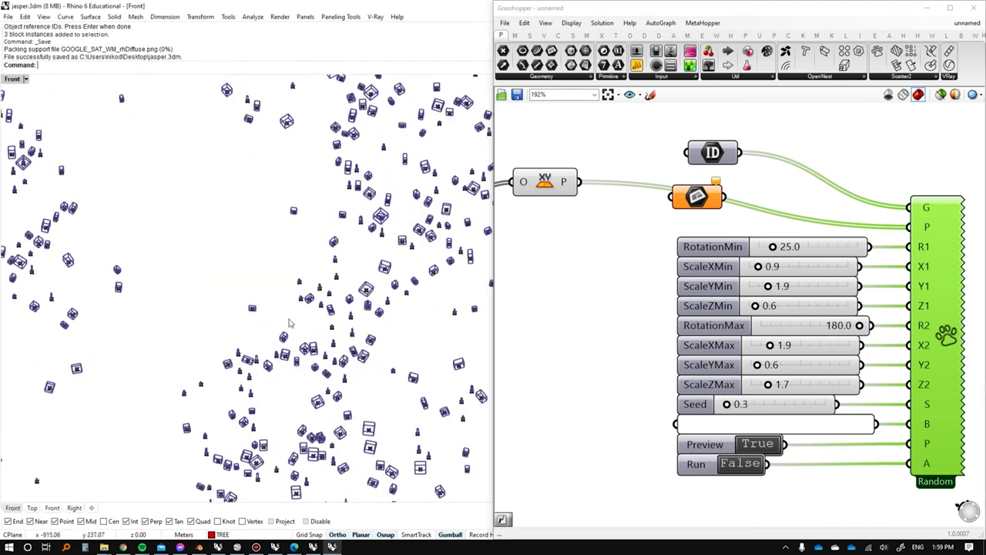
scroll(362, 317, "down", 6)
scroll(359, 319, "up", 5)
right_click_drag(362, 333, 349, 199)
scroll(349, 197, "up", 4)
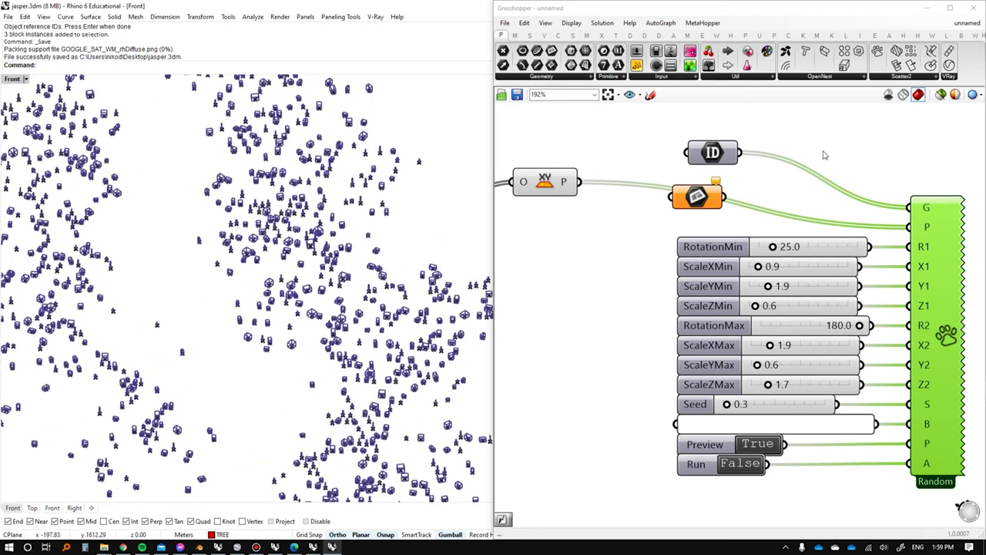
left_click(861, 154)
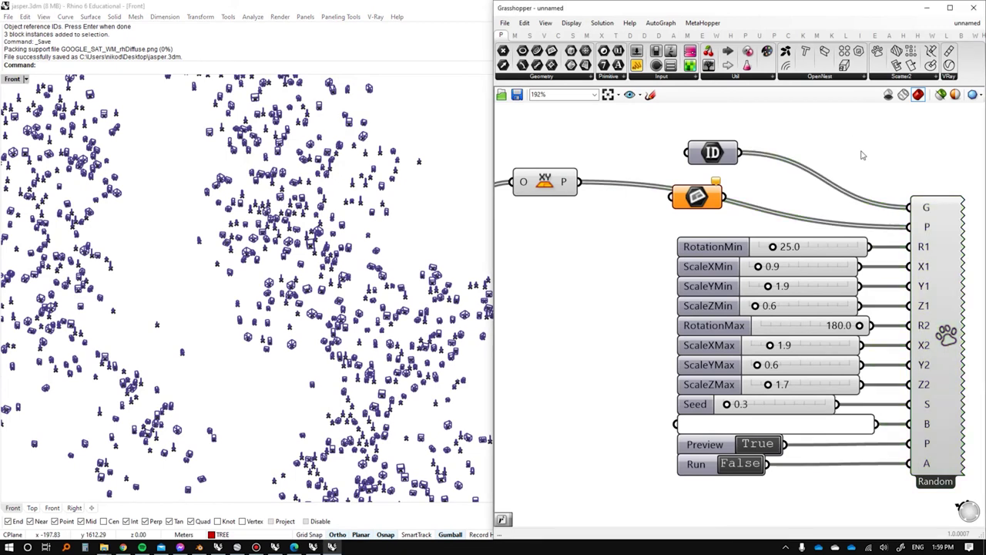
Switch Scatter's Run to True and back to False to bake the trees, and turn off the Scatter and unselected component previews.
left_click(733, 464)
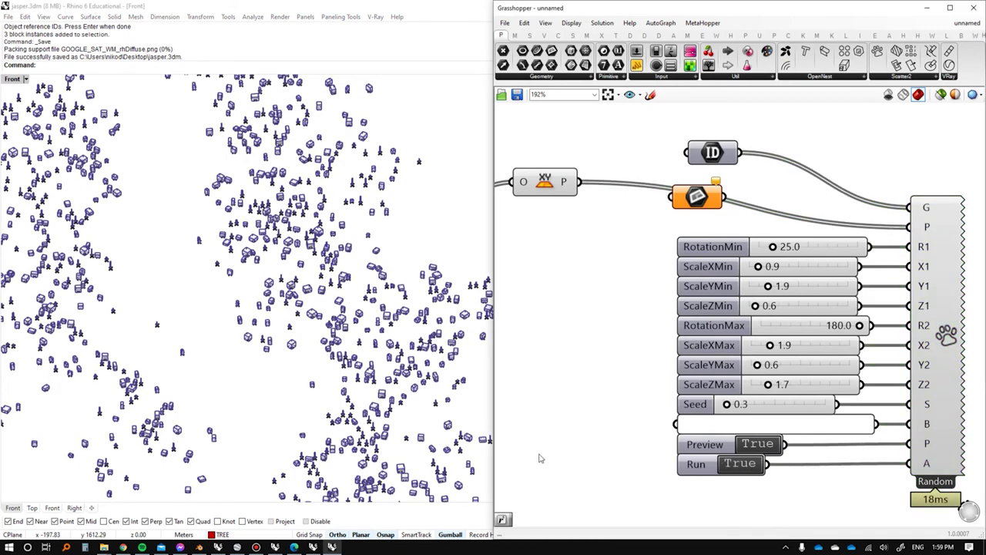
left_click(739, 463)
scroll(688, 271, "up", 3)
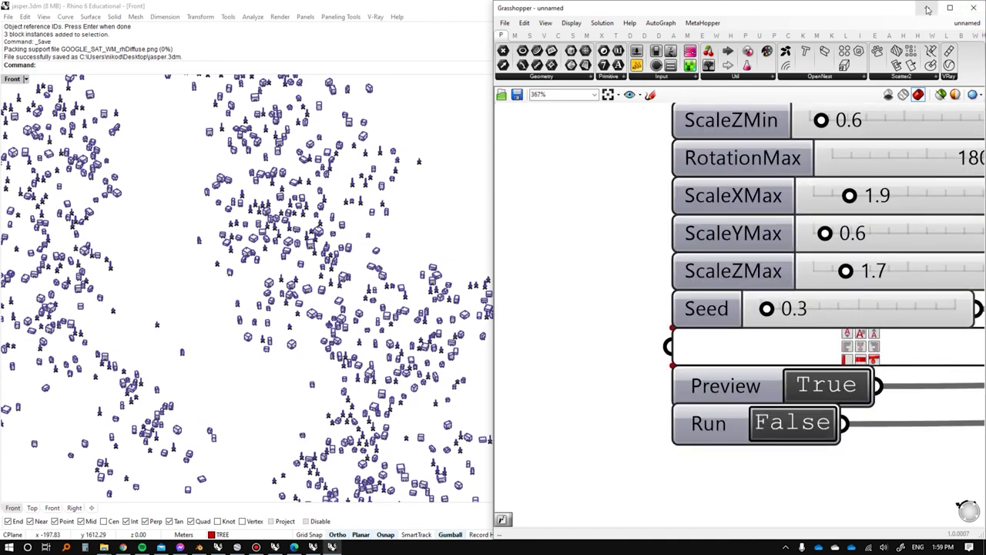
left_click(822, 387)
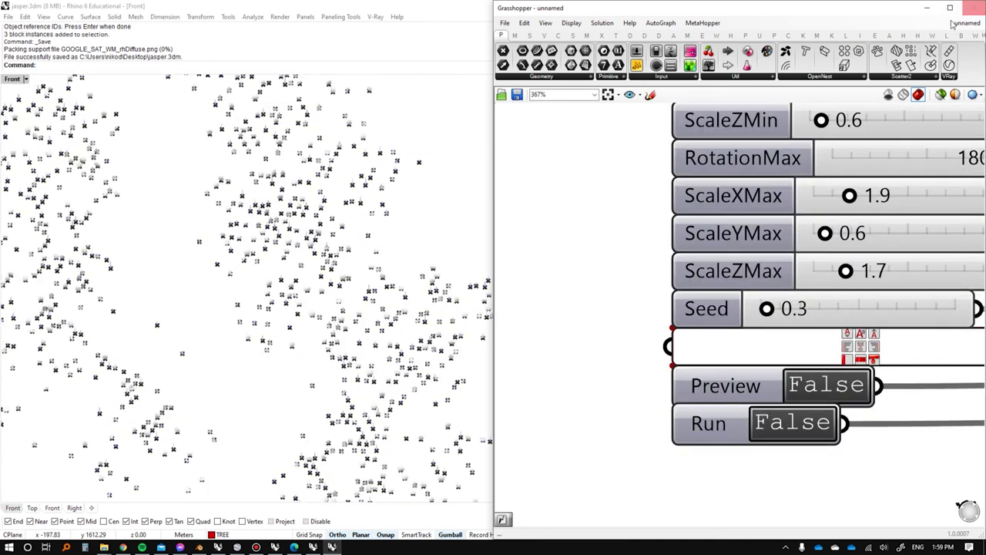
scroll(711, 266, "down", 5)
scroll(711, 265, "down", 6)
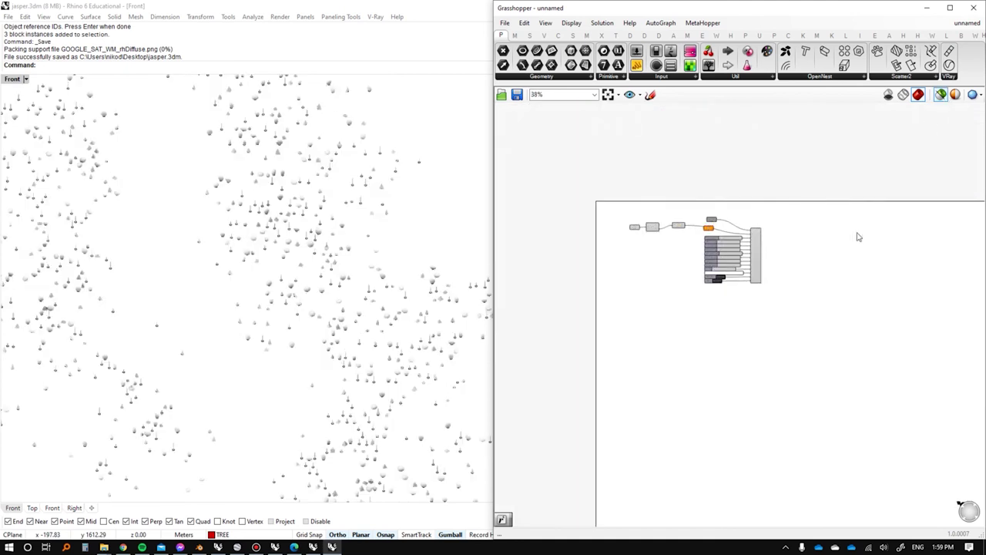
Select all curves in the Rhino model, delete them and undo the deletion.
left_click(433, 220)
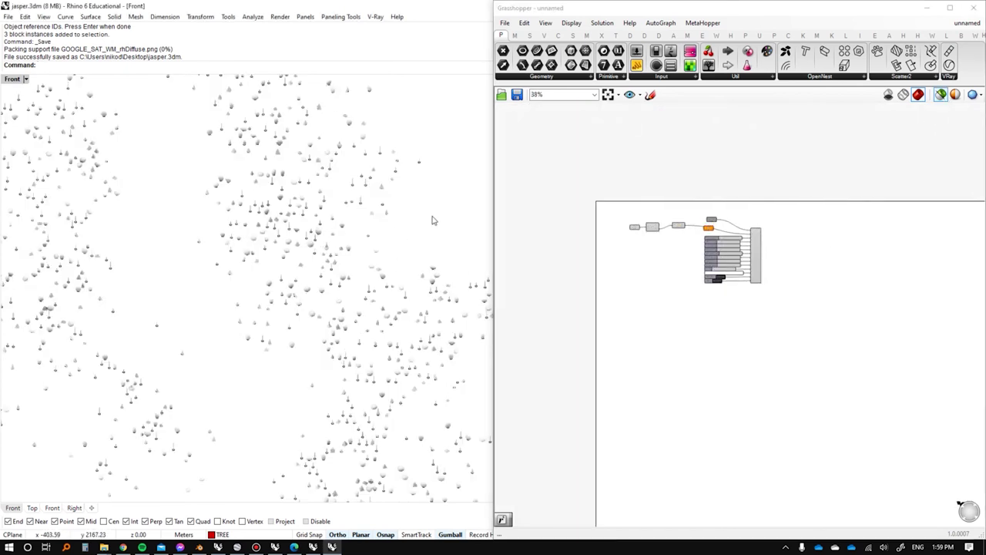
key("Return")
key("Delete")
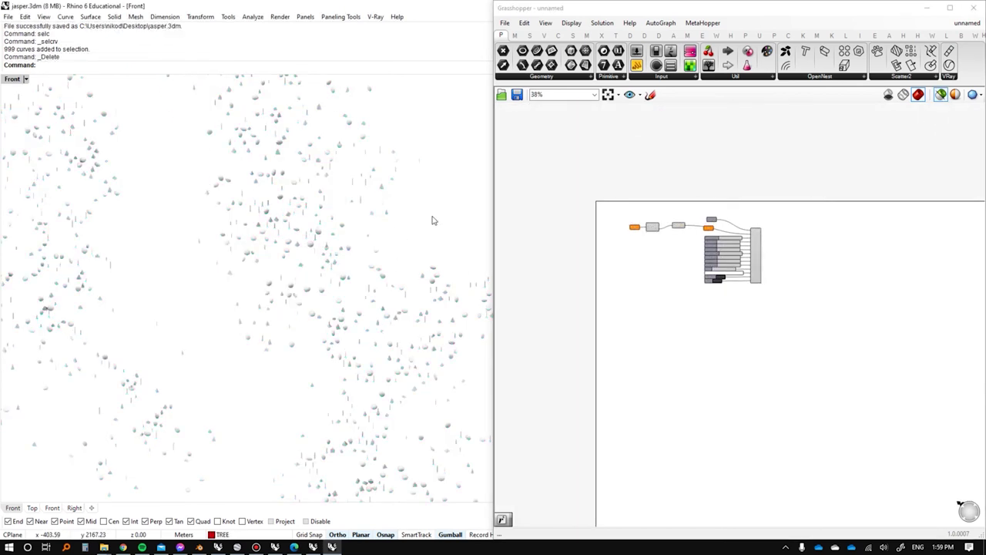
key("ctrl+z")
Internalise the Curve parameter's data in Grasshopper and delete the selected curves from the Rhino model.
scroll(690, 231, "up", 6)
left_click(690, 234)
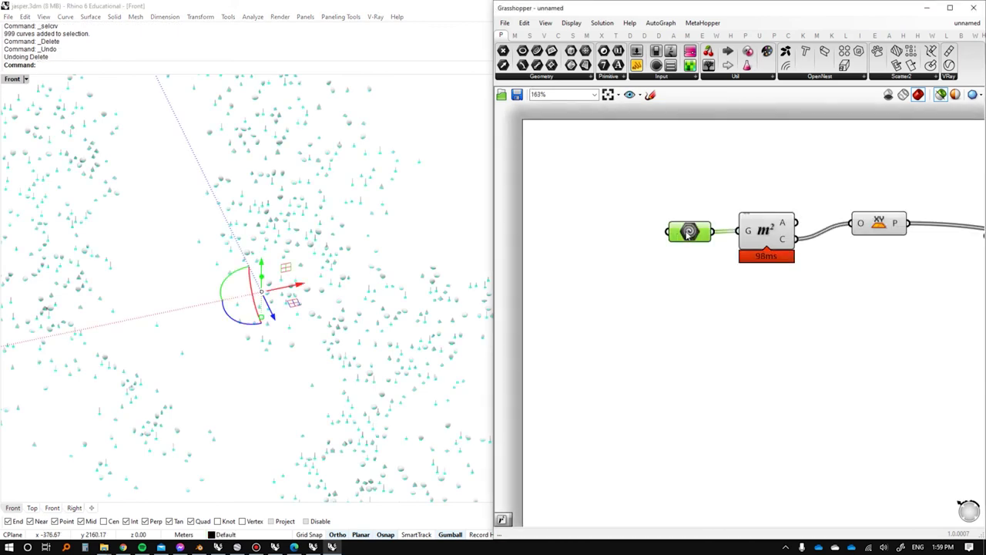
right_click(689, 233)
left_click(727, 407)
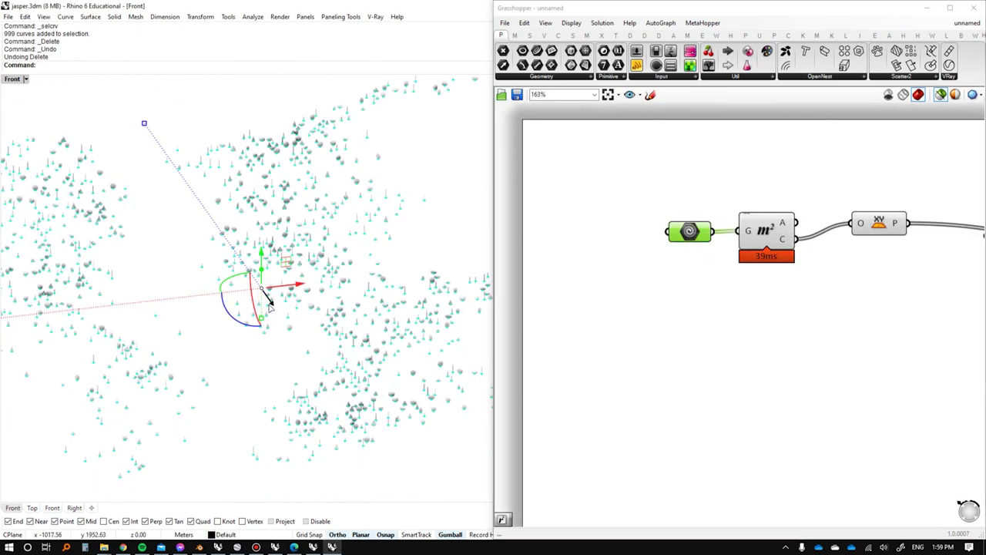
key("Delete")
left_click(809, 121)
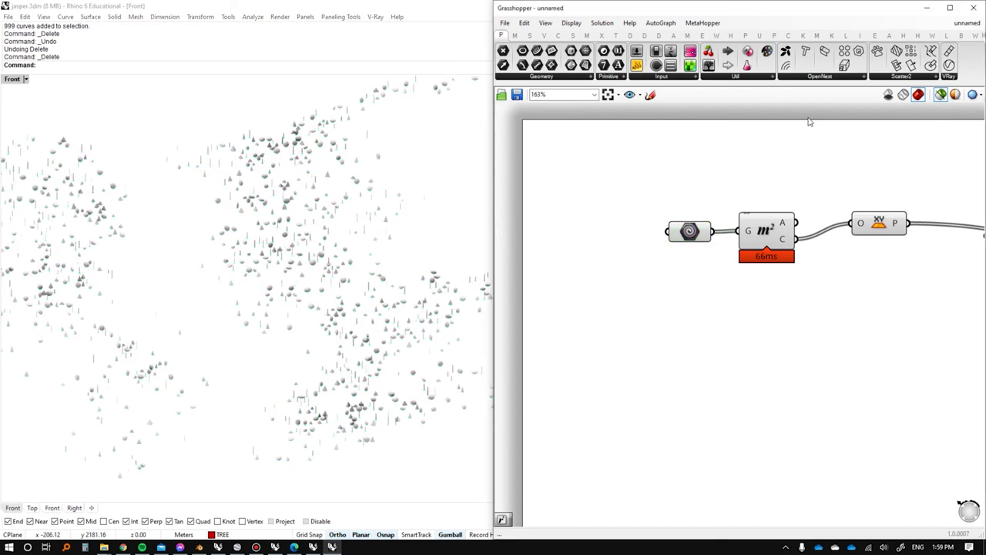
Minimize Grasshopper, show the hidden terrain and set the viewport display mode to Rendered.
left_click(927, 7)
type("Show")
key("Return")
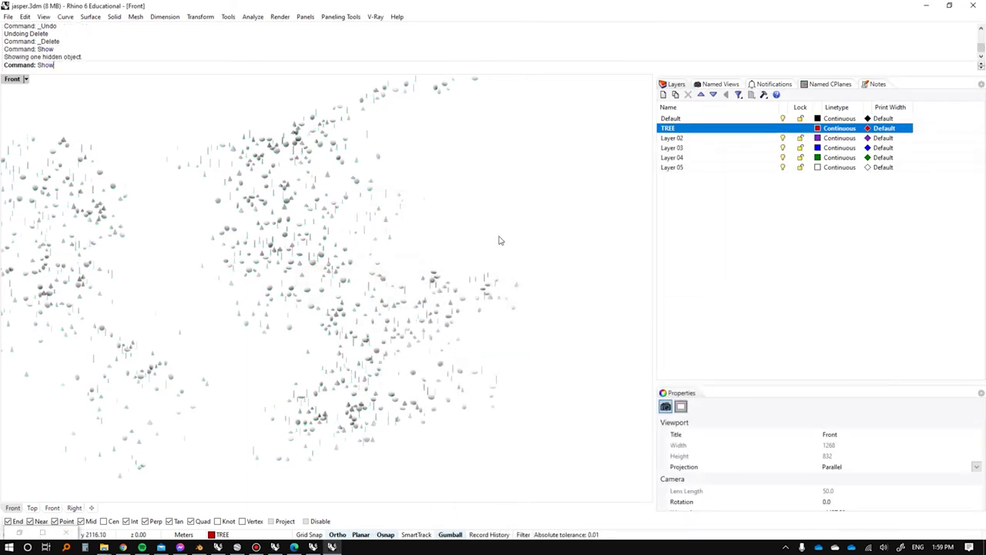
key("ctrl+alt+r")
right_click_drag(454, 262, 357, 280)
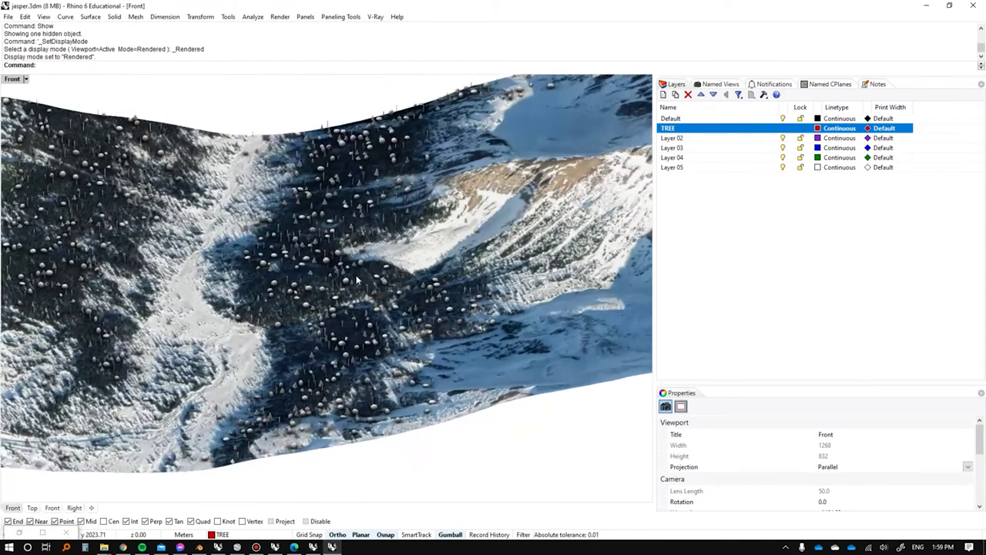
Examine the scattered trees on the textured terrain from several angles and distances.
scroll(357, 280, "down", 3)
scroll(347, 274, "up", 6)
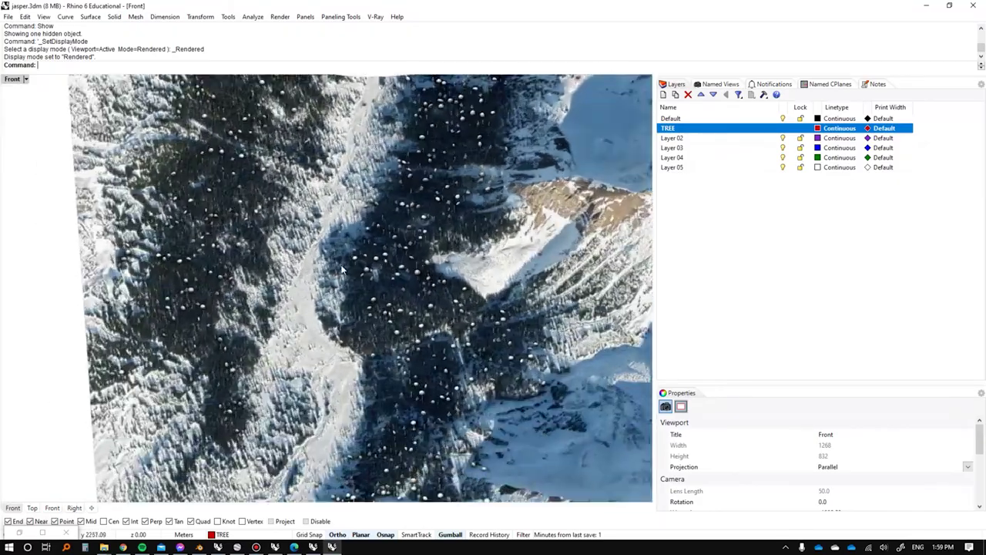
scroll(340, 272, "up", 4)
right_click_drag(339, 272, 391, 266)
scroll(382, 273, "up", 5)
scroll(374, 279, "down", 3)
scroll(376, 262, "up", 2)
scroll(394, 271, "down", 5)
right_click_drag(376, 257, 425, 272)
scroll(430, 301, "up", 4)
scroll(409, 274, "up", 4)
scroll(385, 279, "down", 3)
scroll(366, 285, "up", 3)
scroll(366, 285, "down", 3)
right_click_drag(370, 289, 413, 303)
scroll(384, 313, "up", 3)
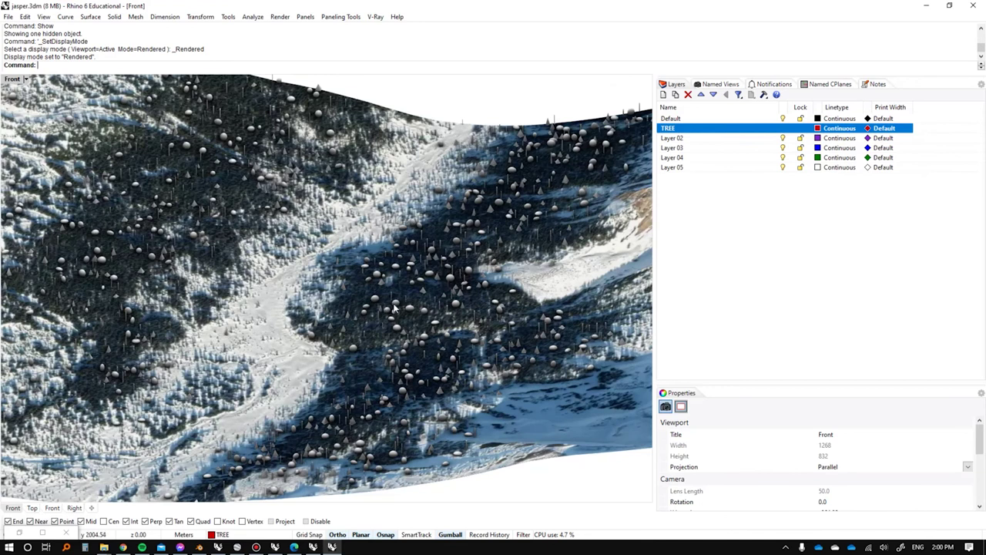
Select one scattered sphere tree, and select all objects on the TREE layer to locate the original blocks.
left_click(394, 309)
scroll(394, 309, "down", 4)
scroll(501, 223, "up", 3)
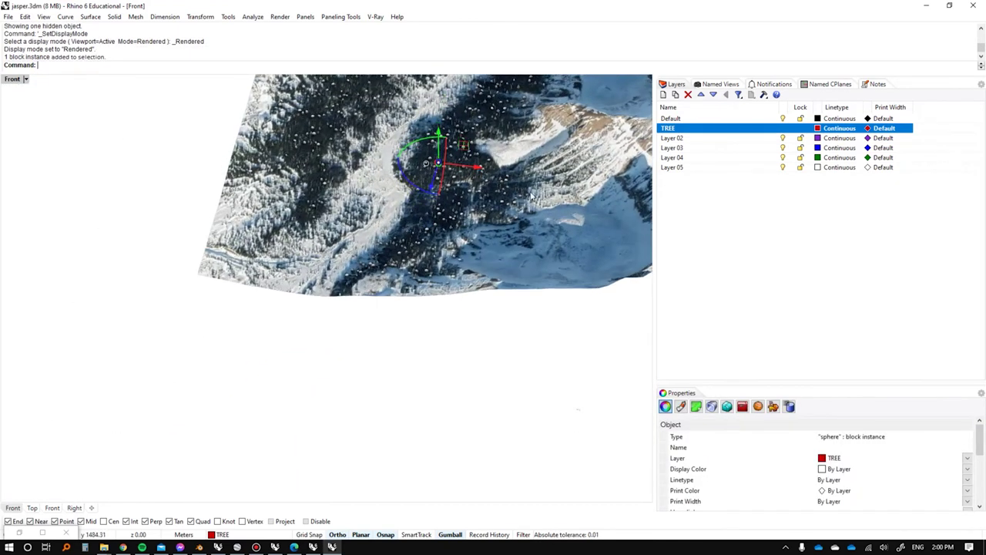
right_click(679, 128)
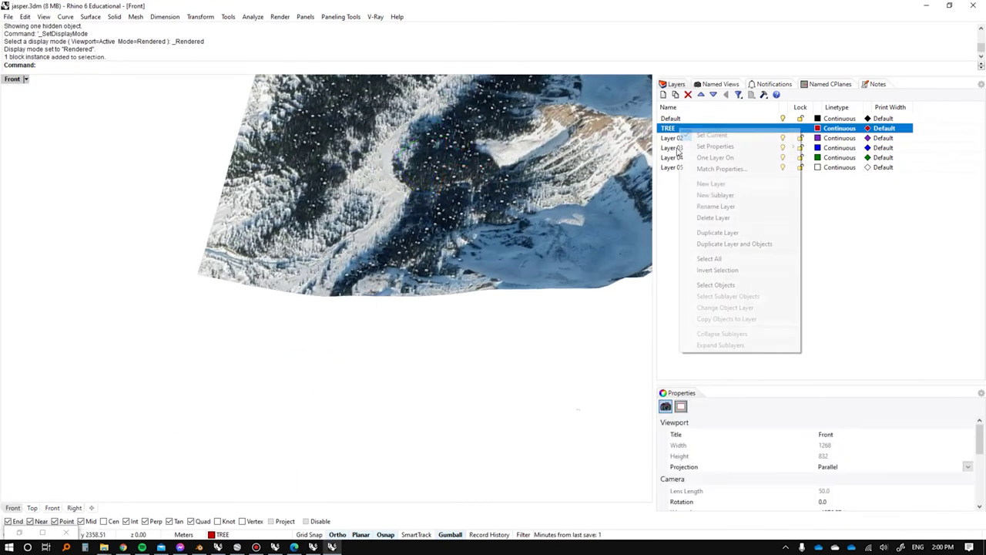
left_click(716, 284)
type("zs")
left_click(483, 361)
scroll(492, 359, "down", 4)
Select the three original tree blocks lying away from the terrain and zoom to them.
left_click_drag(585, 364, 479, 419)
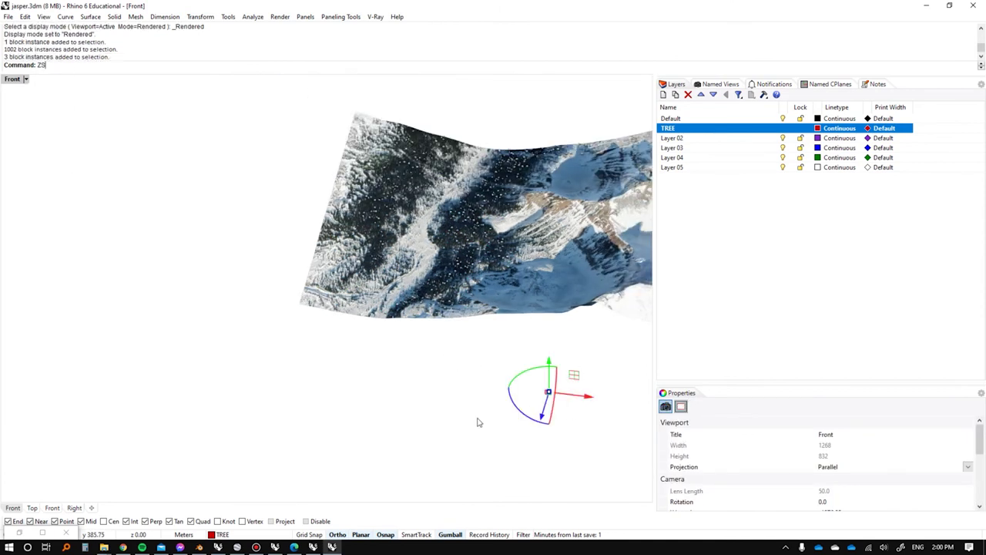
type("zs")
key("Return")
type("zs")
key("Return")
left_click(408, 323)
scroll(408, 324, "down", 6)
right_click_drag(407, 324, 429, 305)
Edit the sphere block by stacking two successively smaller copies of the sphere on top of it, and apply the block edit.
left_click(339, 313)
double_click(337, 292)
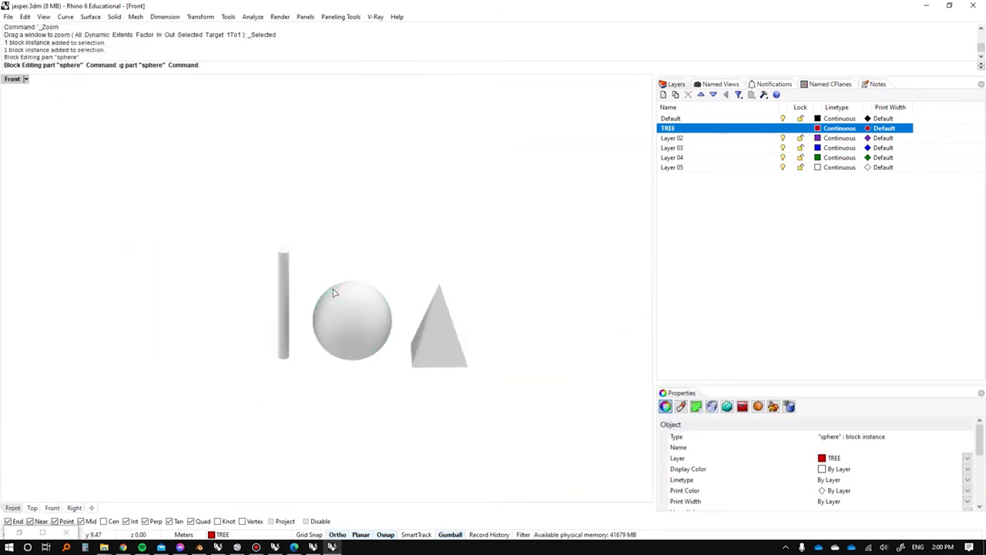
left_click_drag(325, 322, 325, 256)
left_click_drag(357, 215, 357, 203)
key("alt")
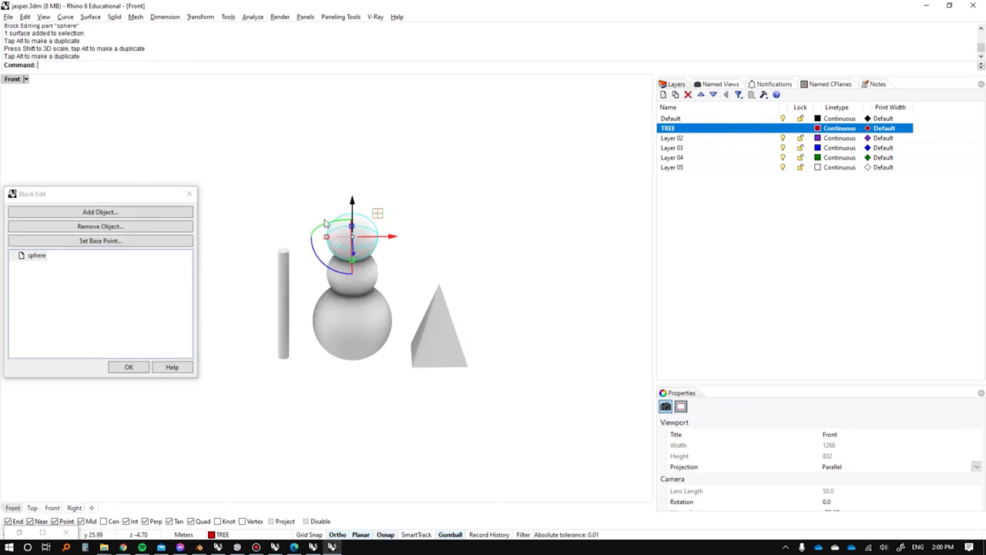
left_click_drag(339, 237, 333, 237)
left_click(282, 192)
left_click(126, 368)
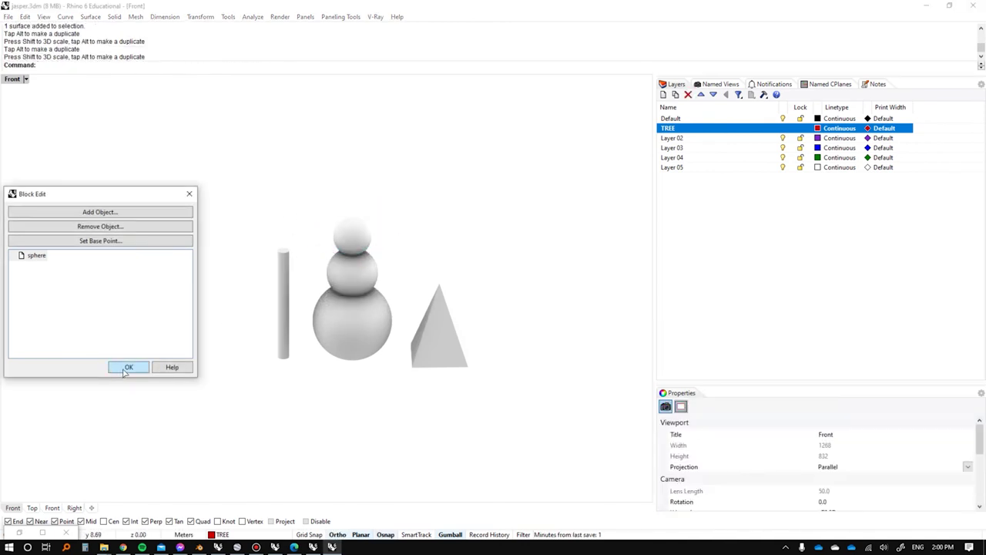
Confirm the sphere block edit and inspect the stacked-sphere trees across the terrain, both close up and from a distance.
left_click(128, 367)
scroll(323, 332, "down", 10)
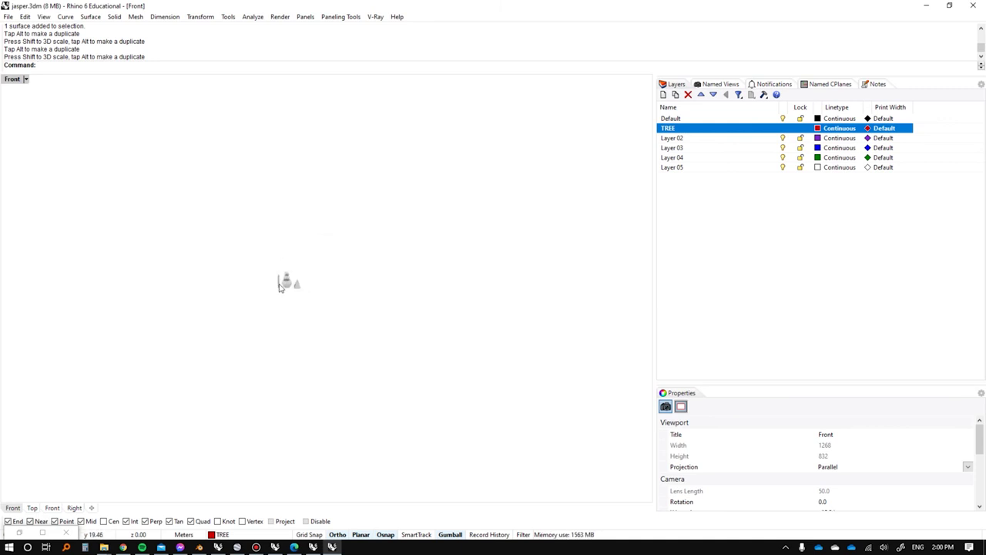
scroll(383, 342, "down", 4)
right_click_drag(288, 220, 294, 288)
scroll(294, 287, "up", 14)
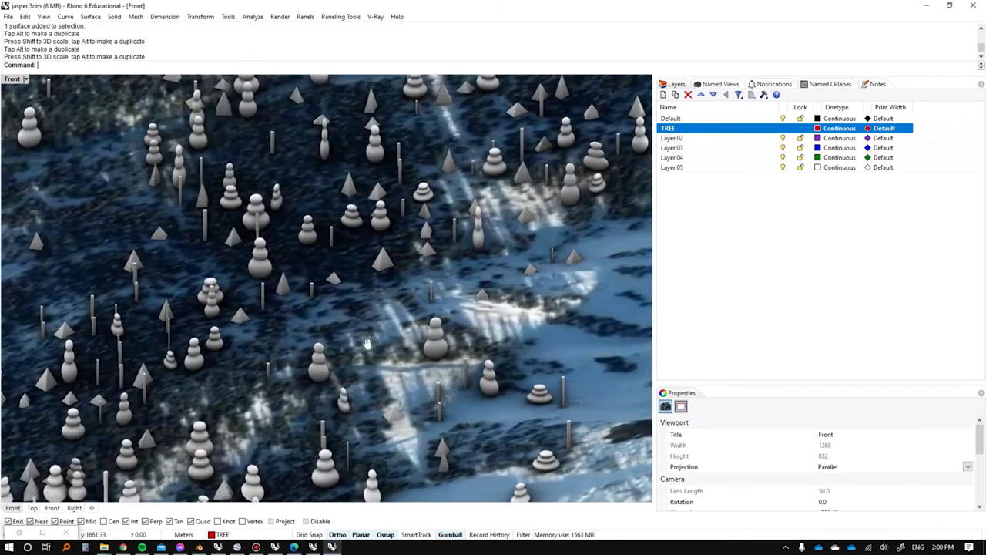
scroll(302, 286, "down", 6)
right_click_drag(337, 315, 380, 346)
scroll(337, 292, "down", 8)
scroll(346, 299, "up", 3)
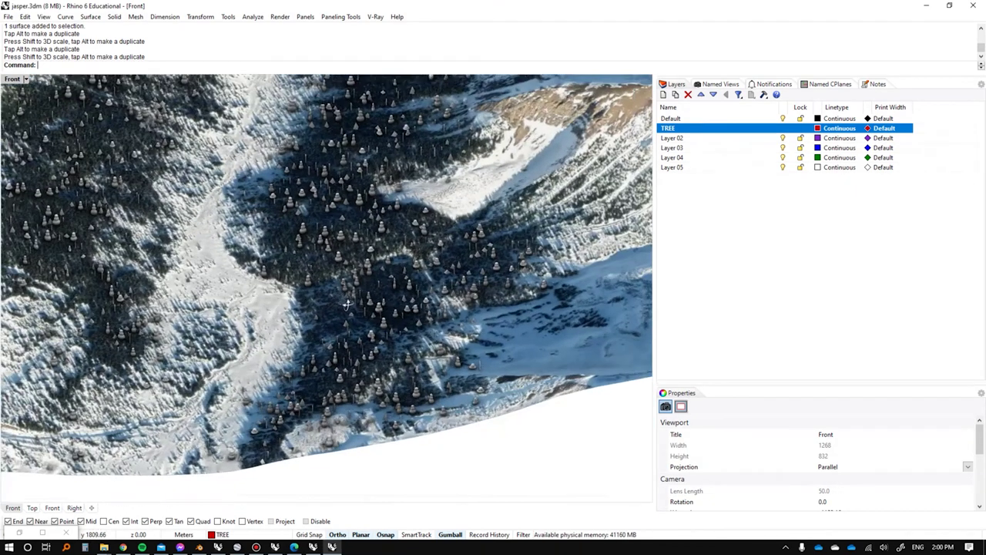
scroll(287, 205, "down", 3)
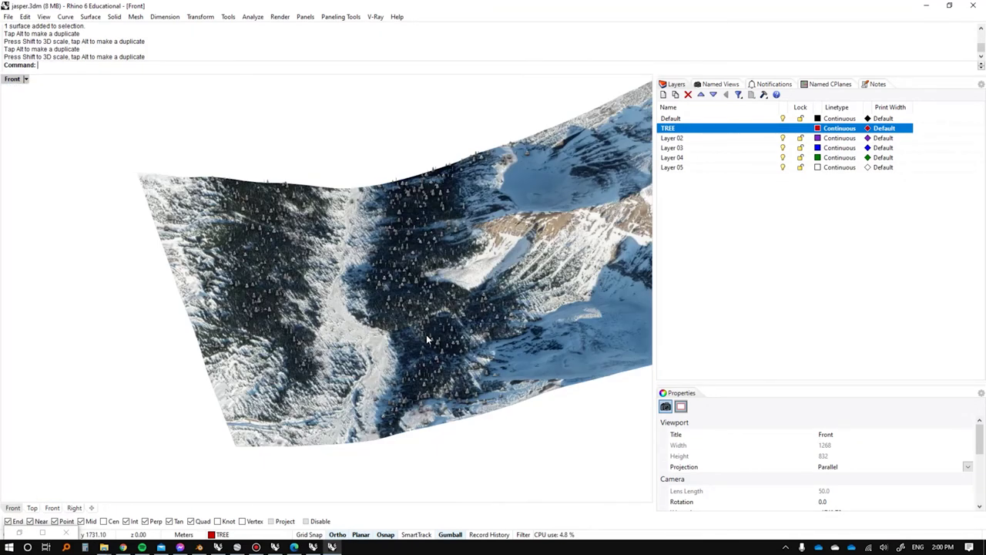
scroll(429, 339, "up", 3)
right_click_drag(373, 350, 423, 359, "shift")
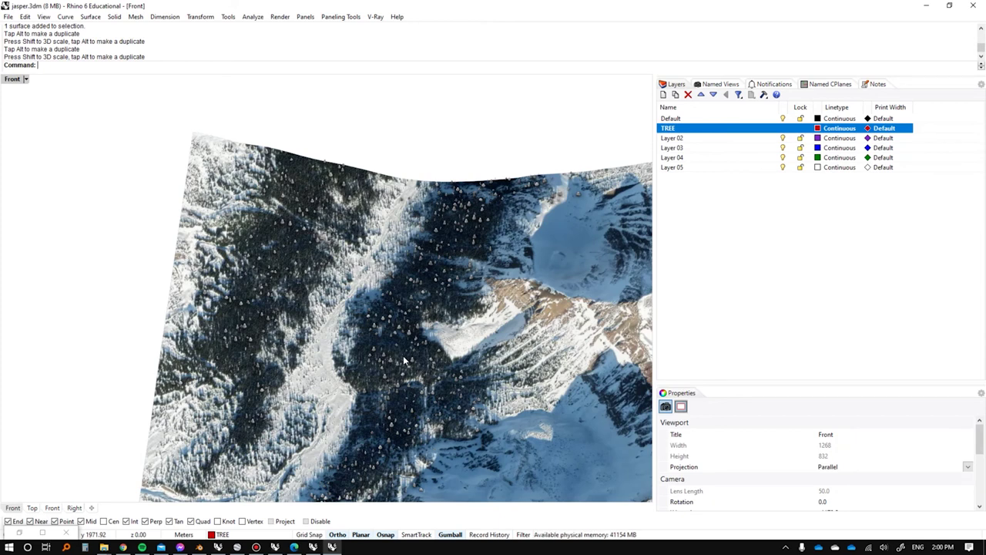
right_click_drag(261, 436, 327, 339, "ctrl+shift")
right_click_drag(506, 300, 508, 305, "ctrl+shift")
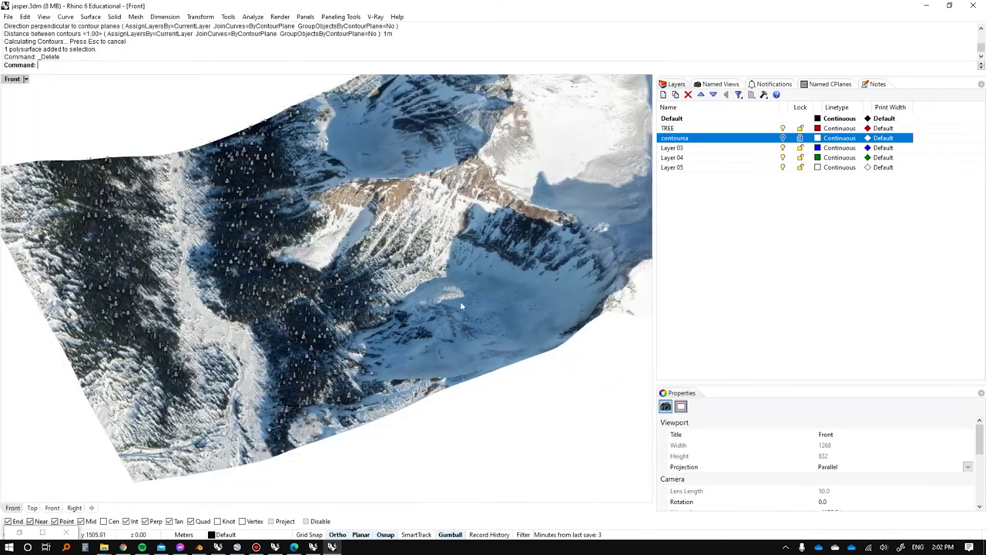
Examine the textured Jasper terrain and its scattered trees from several angles and distances.
right_click_drag(461, 306, 432, 308)
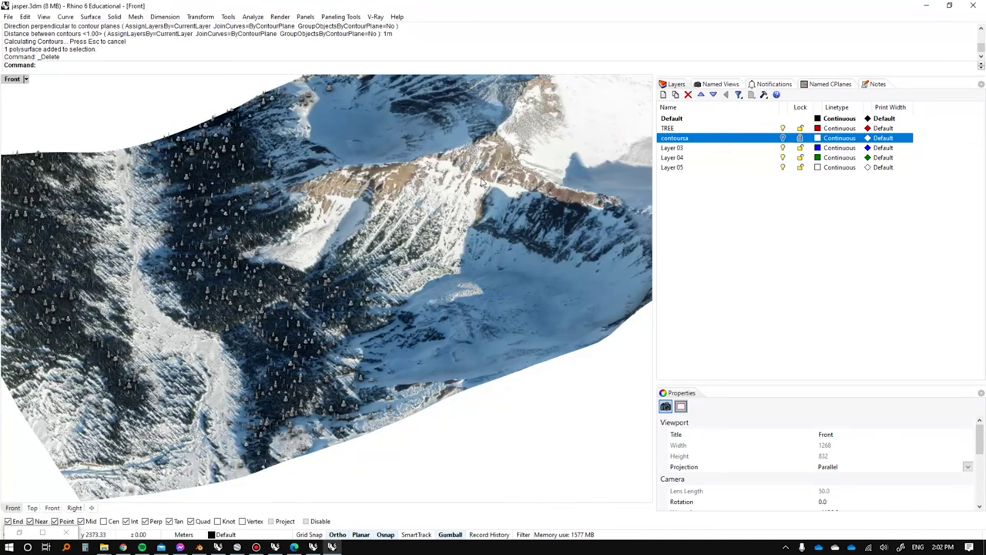
right_click_drag(488, 177, 473, 187)
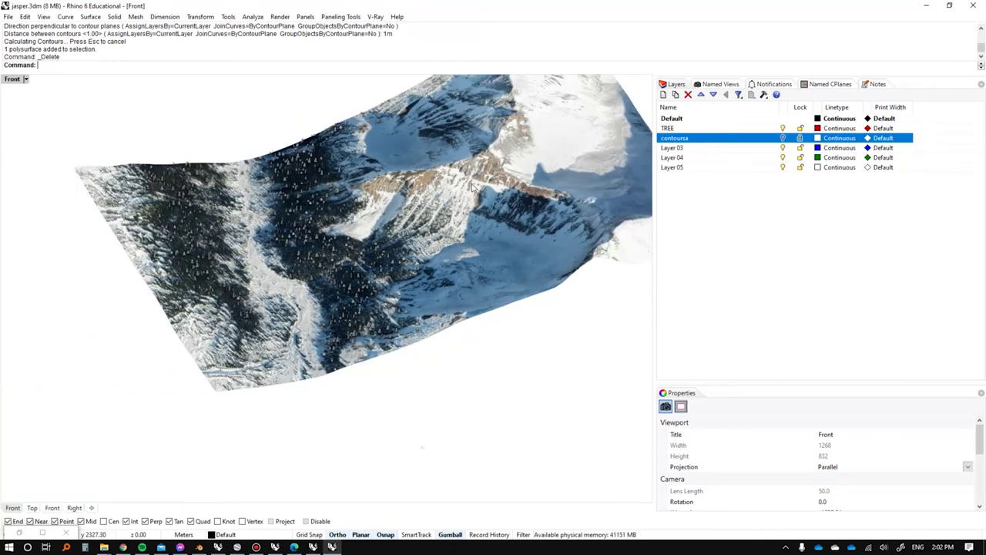
right_click_drag(351, 291, 216, 440)
scroll(312, 318, "up", 3)
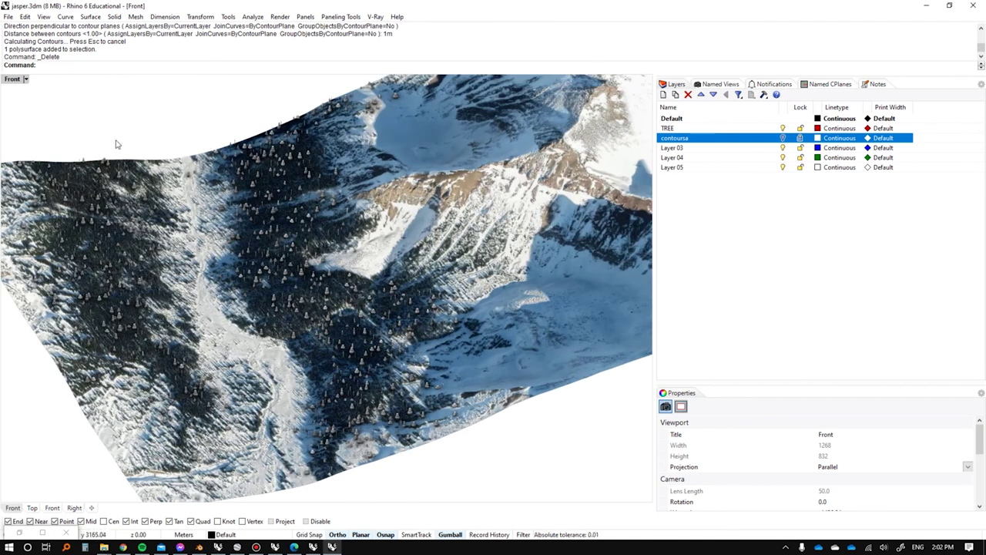
right_click_drag(457, 222, 306, 281)
right_click_drag(313, 376, 338, 358)
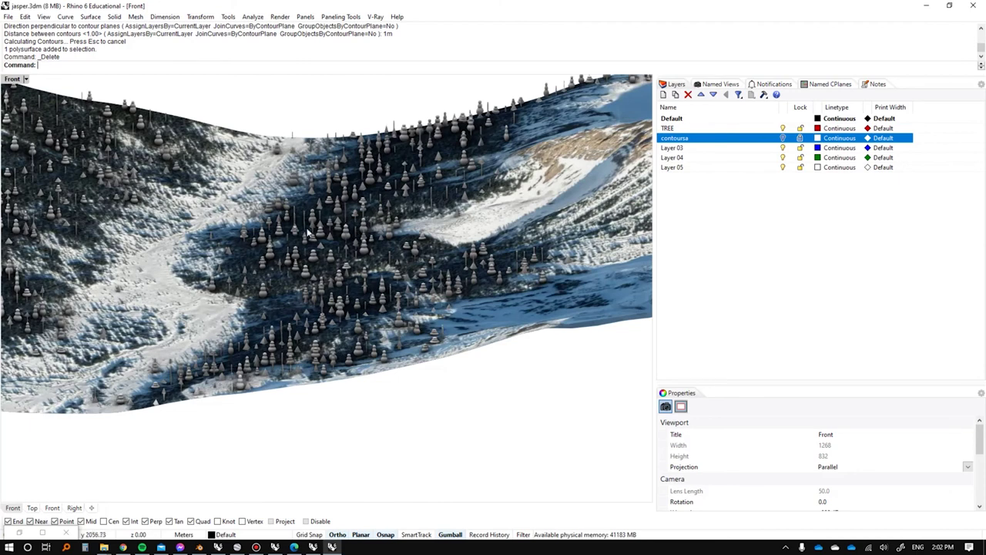
right_click_drag(359, 251, 354, 230)
scroll(355, 225, "up", 8)
scroll(354, 229, "down", 8)
Switch to Blender and inspect the satellite-textured source terrain up close.
key("alt+Tab")
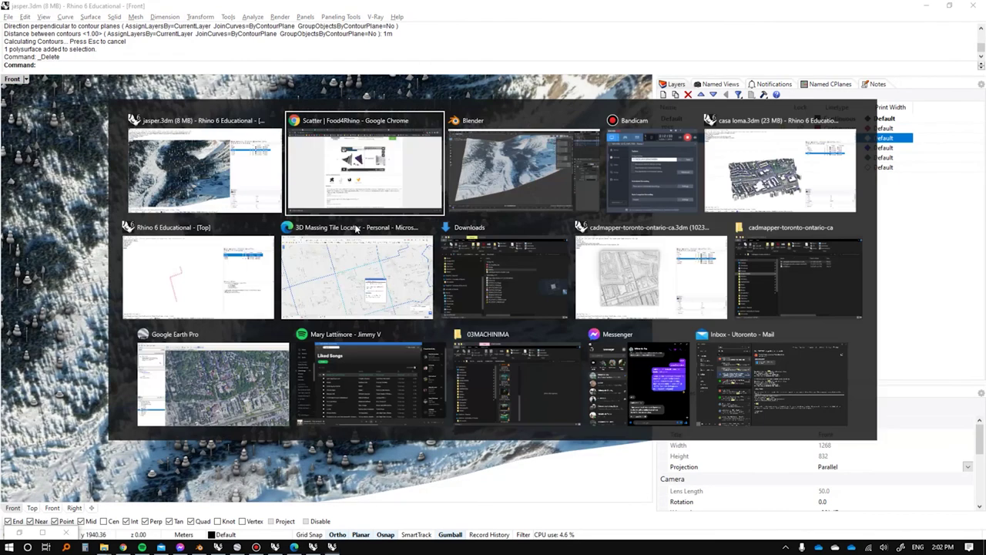
key("Tab")
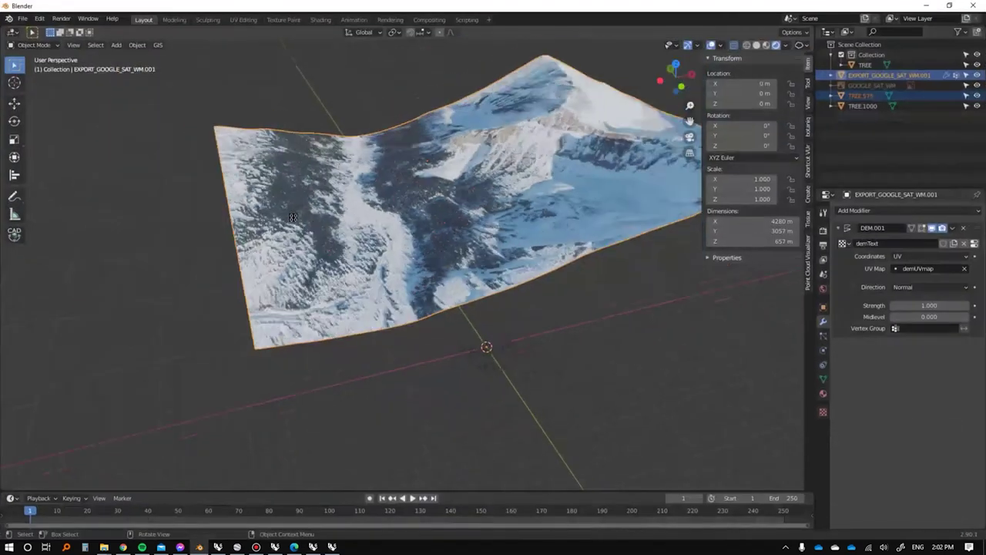
scroll(436, 225, "up", 3)
middle_click_drag(435, 225, 143, 153)
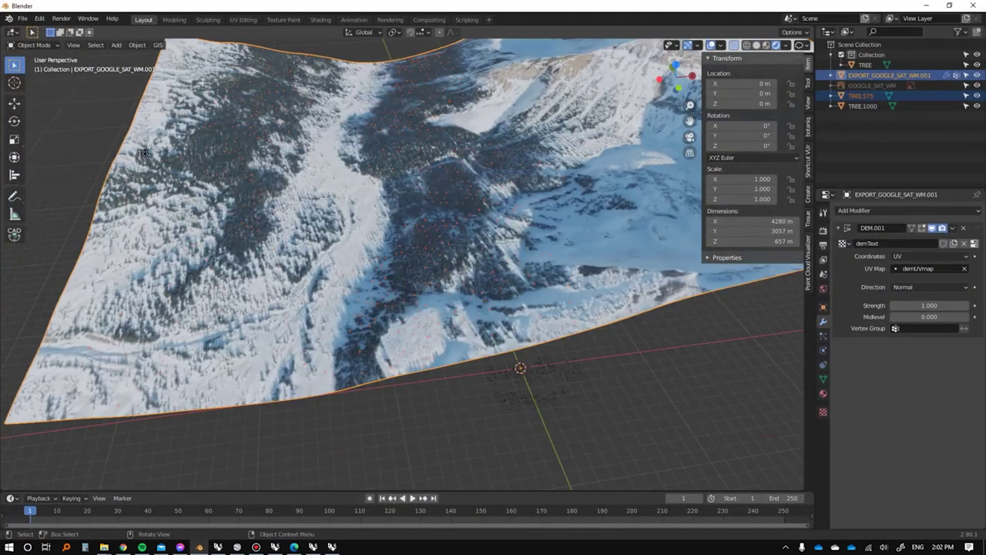
Switch to casa loma.3dm in Rhino and examine its textured landscape, contours, buildings and roads.
key("alt+Tab")
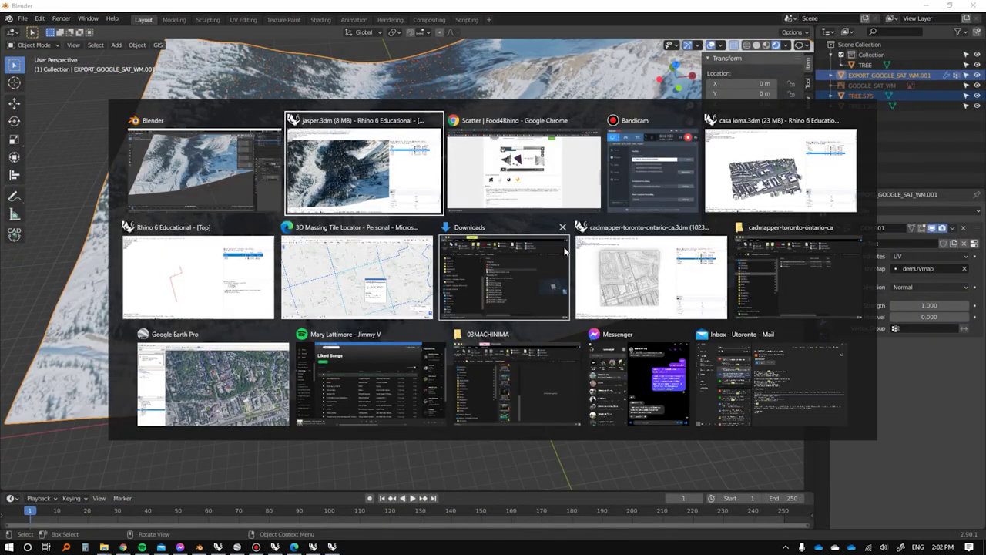
left_click(759, 174)
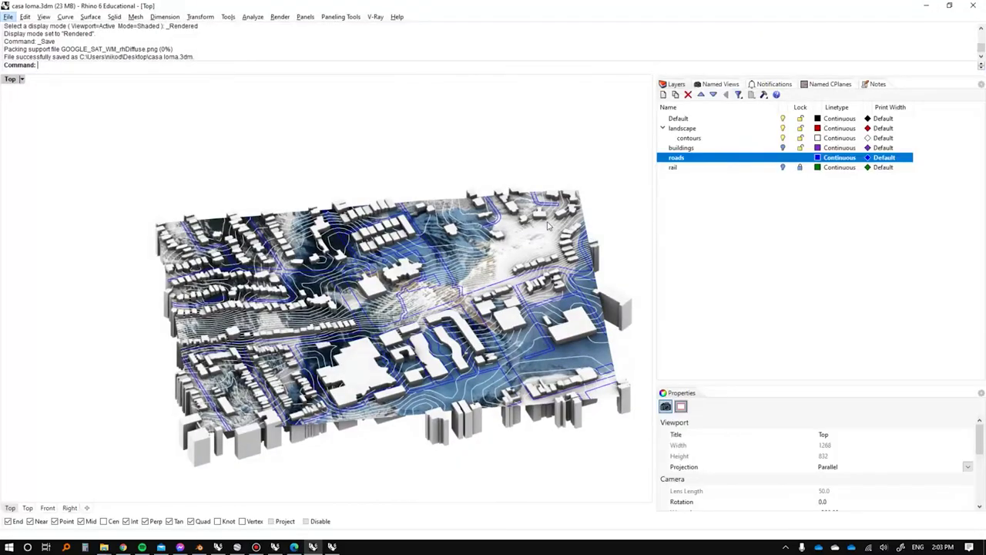
right_click_drag(388, 332, 481, 351)
right_click_drag(476, 216, 391, 251)
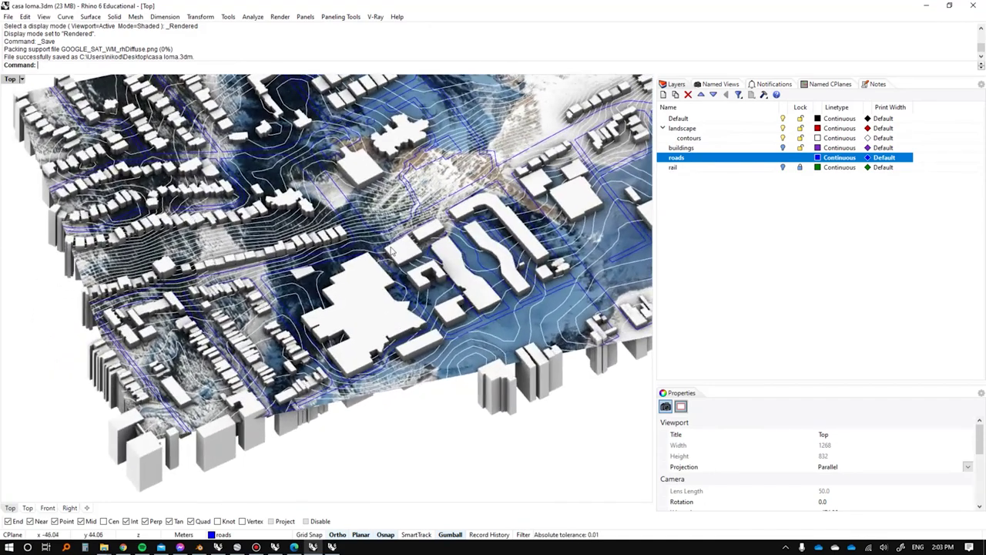
scroll(397, 258, "down", 8)
scroll(418, 216, "up", 8)
right_click_drag(464, 199, 450, 245)
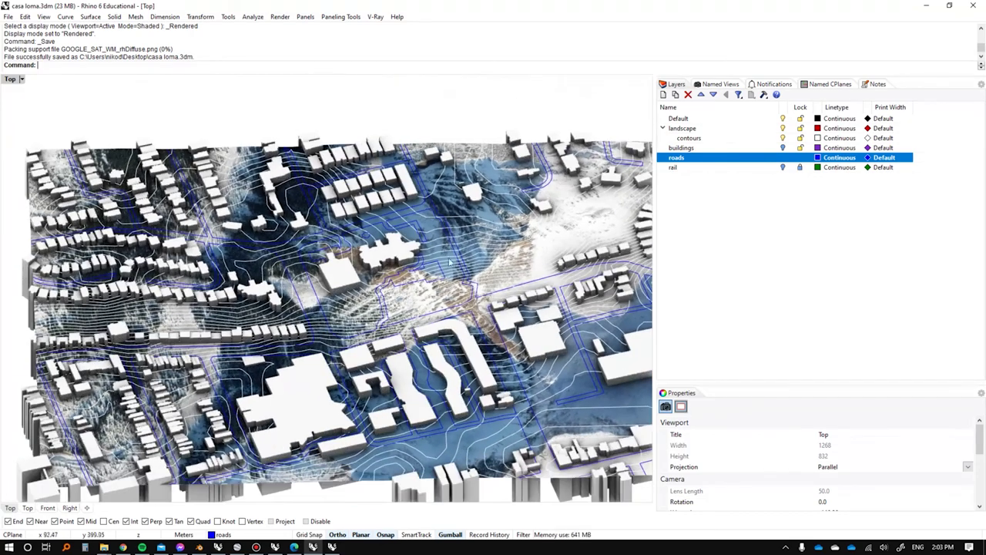
scroll(450, 245, "up", 3)
left_click(400, 289)
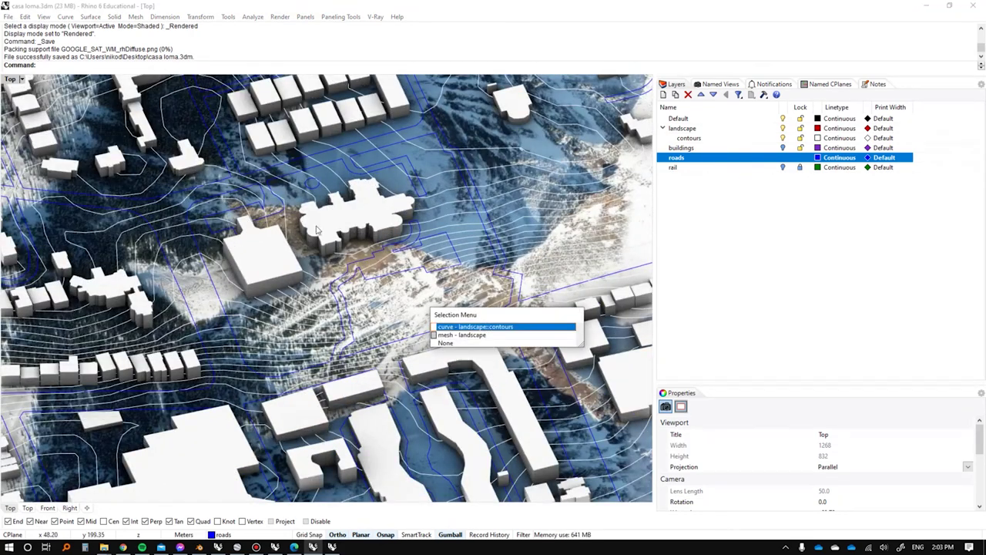
left_click(360, 199)
scroll(360, 199, "down", 12)
scroll(522, 291, "up", 10)
scroll(523, 297, "down", 5)
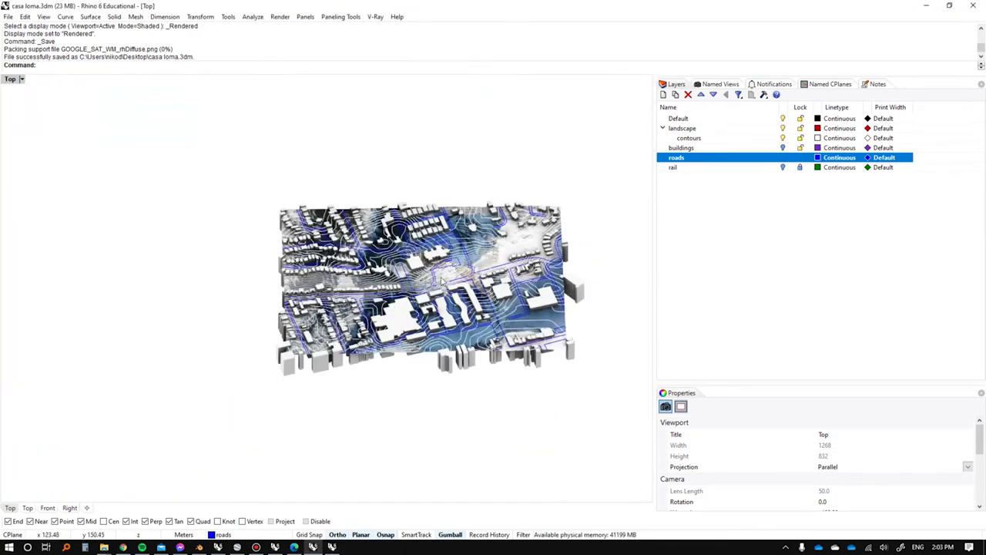
scroll(457, 255, "up", 6)
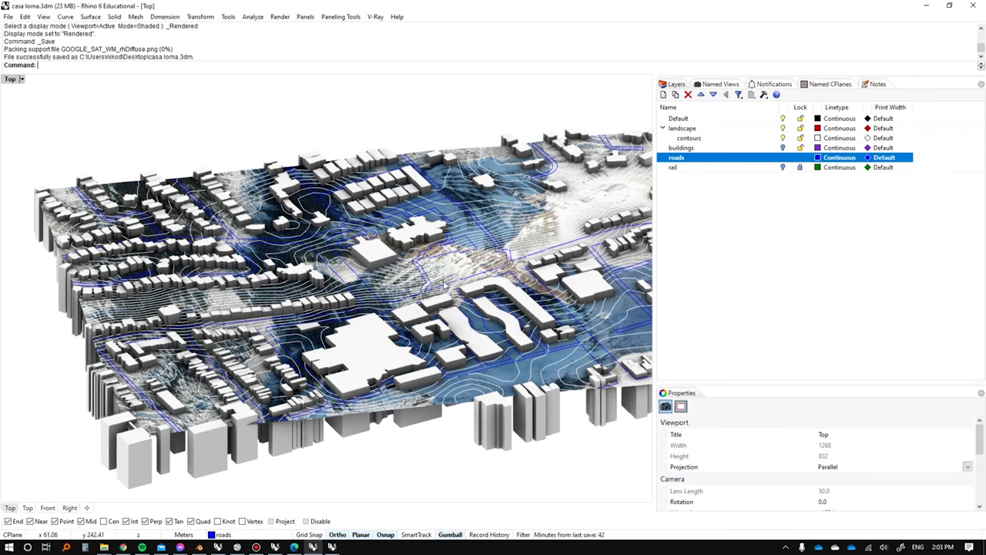
Switch to the untitled Rhino file with the traced road, run Show, and turn on the BASE SITE layer.
key("alt+Tab")
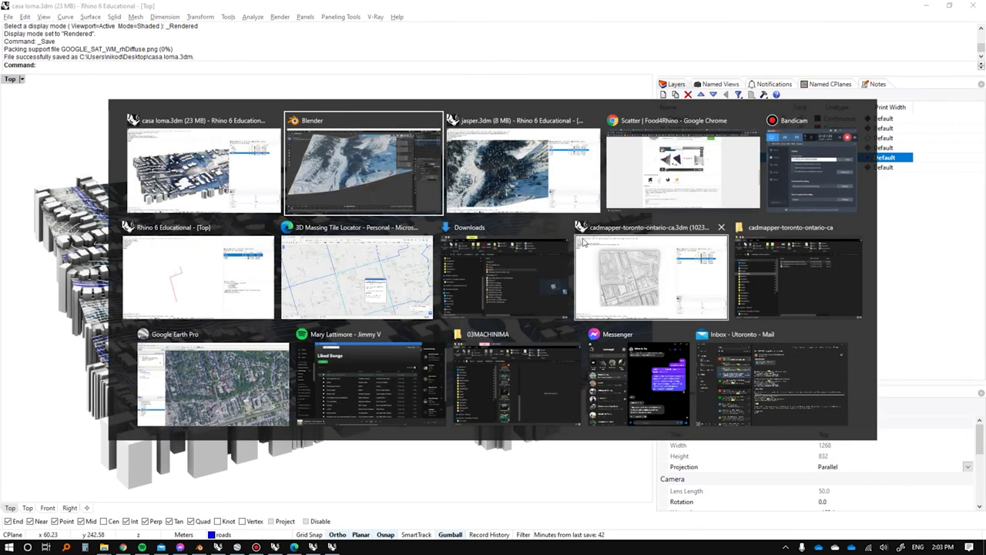
left_click(210, 282)
type("Show")
key("Return")
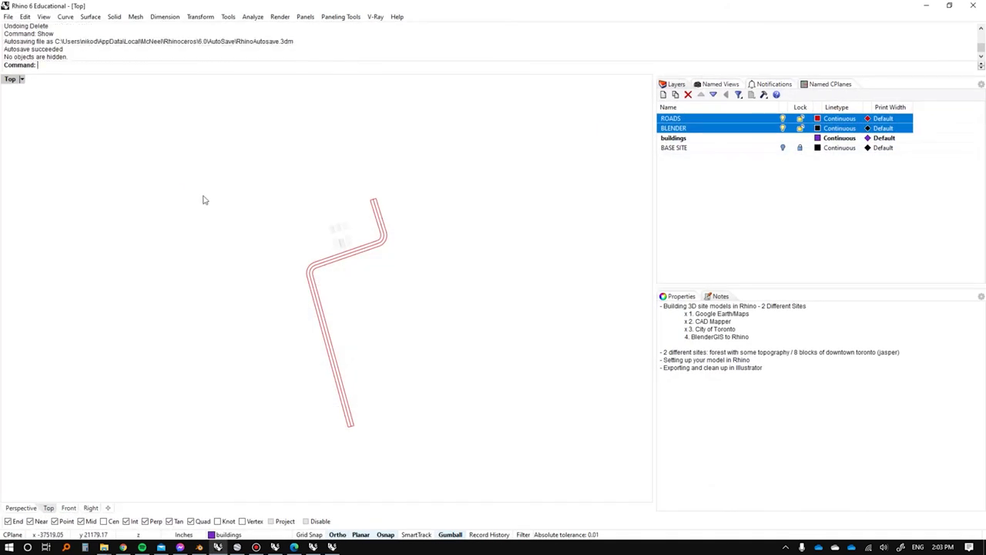
left_click(782, 147)
scroll(403, 267, "up", 3)
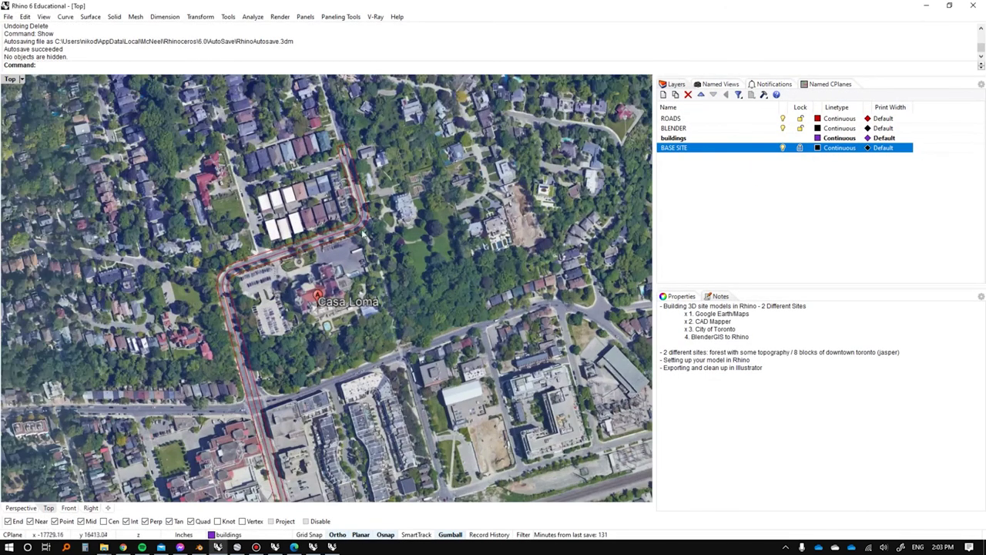
Examine the traced road and extruded buildings over the Casa Loma aerial image in a tilted view.
right_click_drag(364, 277, 473, 267)
scroll(427, 229, "up", 2)
right_click_drag(427, 229, 462, 189, "ctrl+shift")
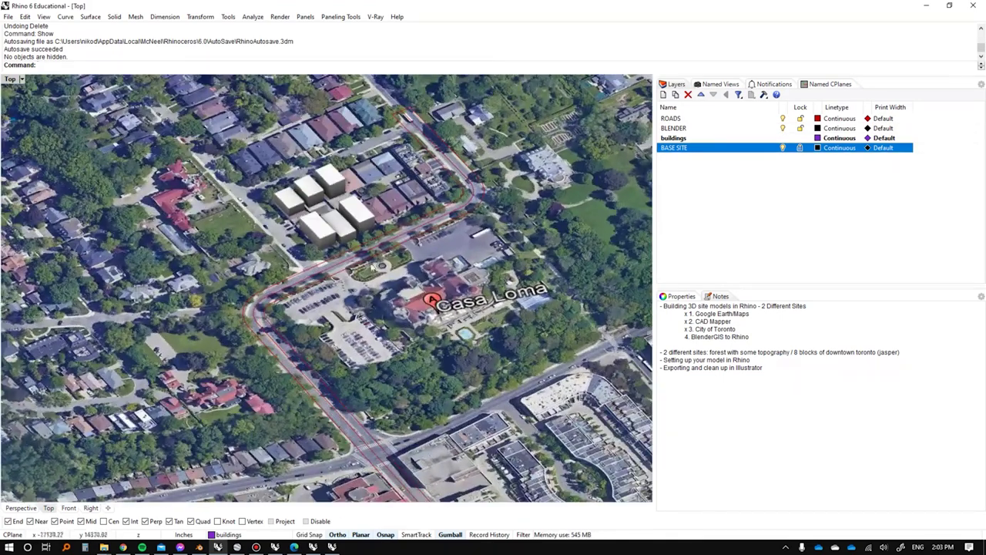
scroll(373, 262, "down", 3)
scroll(374, 257, "up", 1)
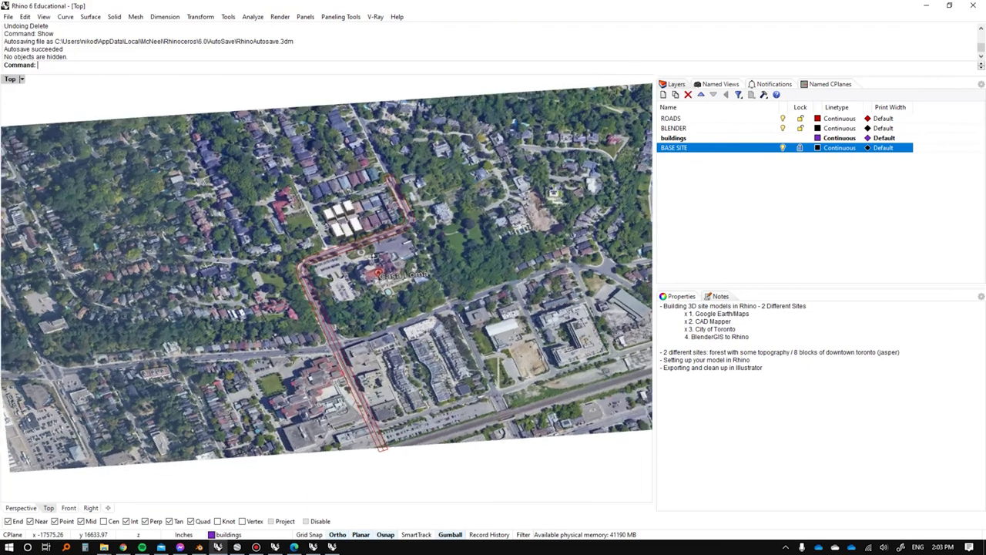
scroll(374, 256, "up", 1)
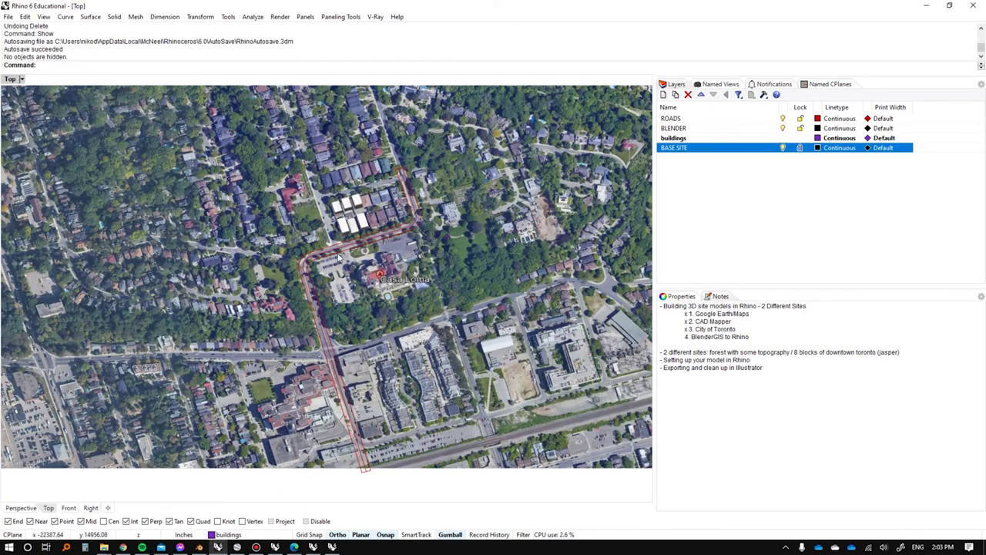
Switch to cadmapper-toronto-ontario-ca.3dm and examine its buildings, roads, parks and contours.
key("alt+Tab")
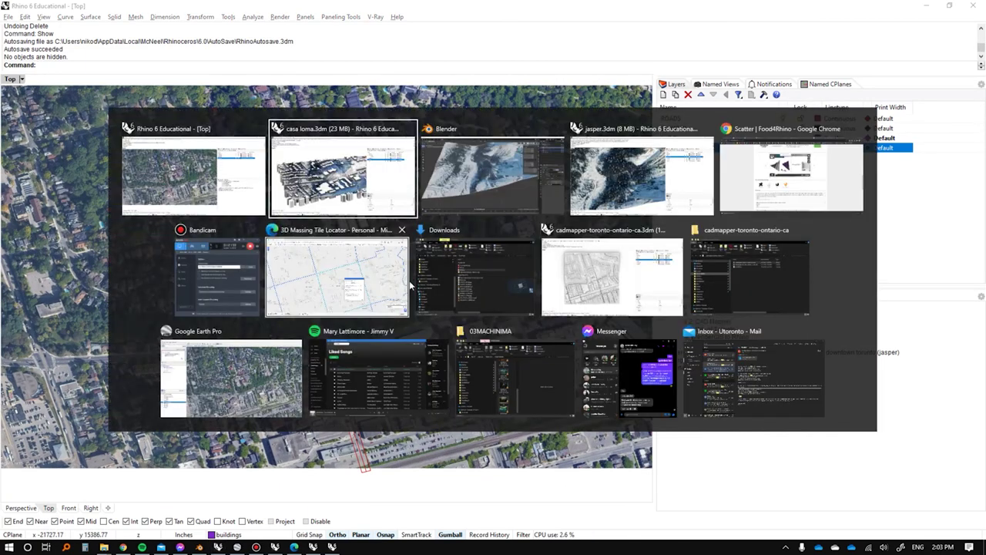
left_click(603, 282)
right_click_drag(361, 327, 319, 262)
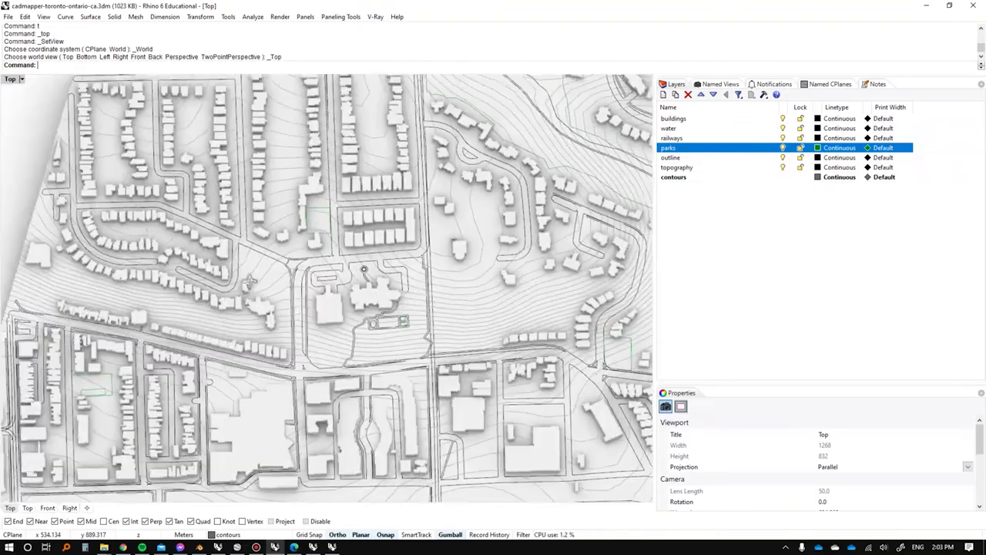
right_click_drag(250, 281, 436, 333)
scroll(414, 312, "down", 10)
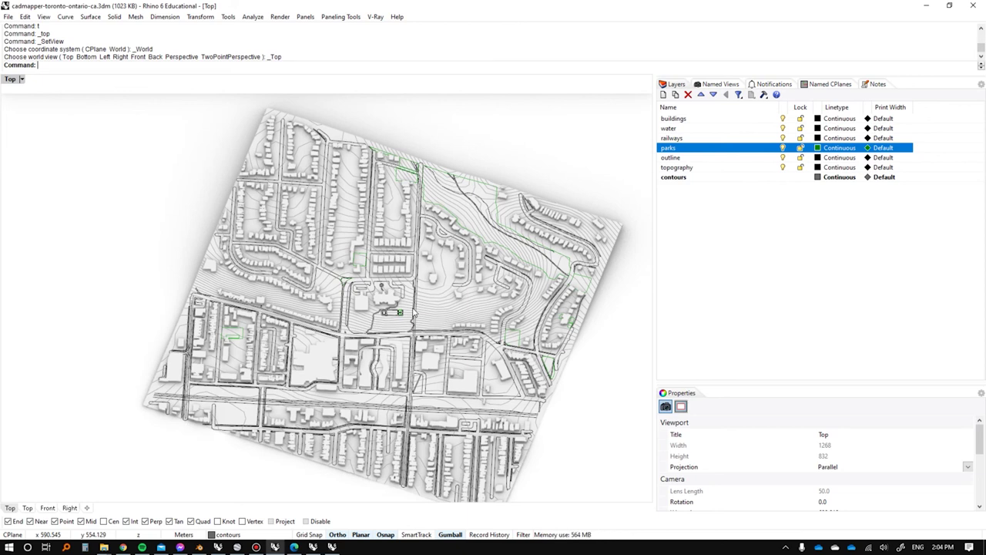
Return to the untitled Rhino file with the aerial image and mark "4. BlenderGIS to Rhino" with an x in the notes.
key("alt+Tab")
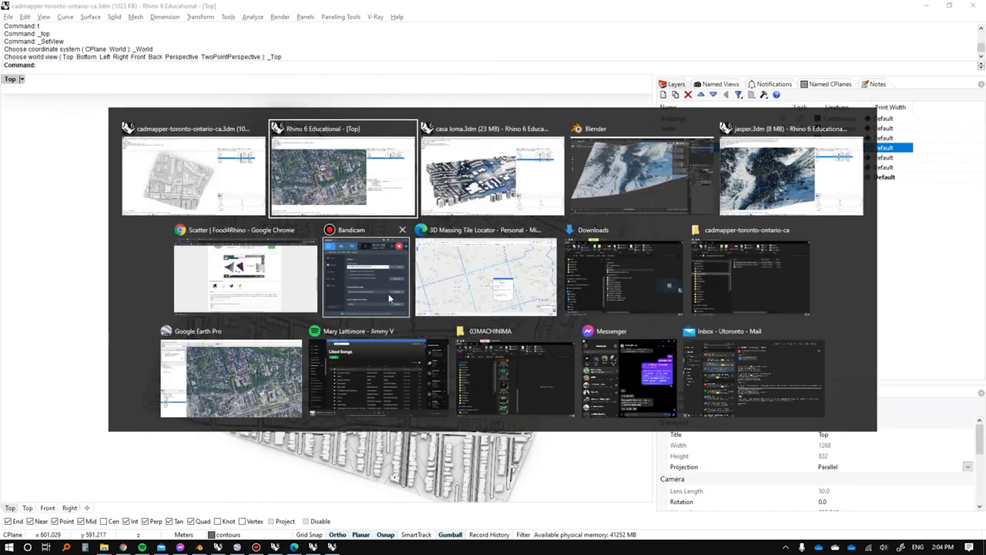
key("Tab")
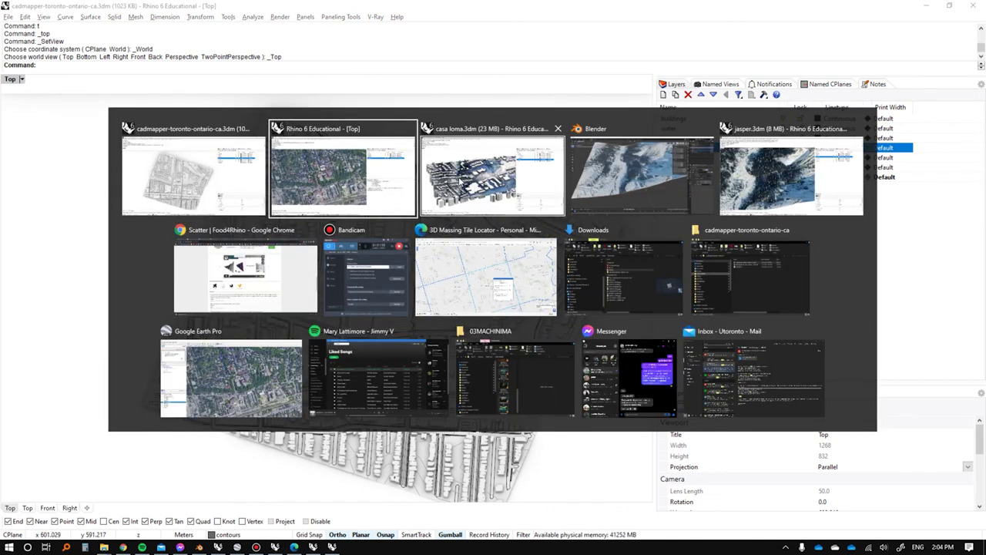
key("alt+Tab")
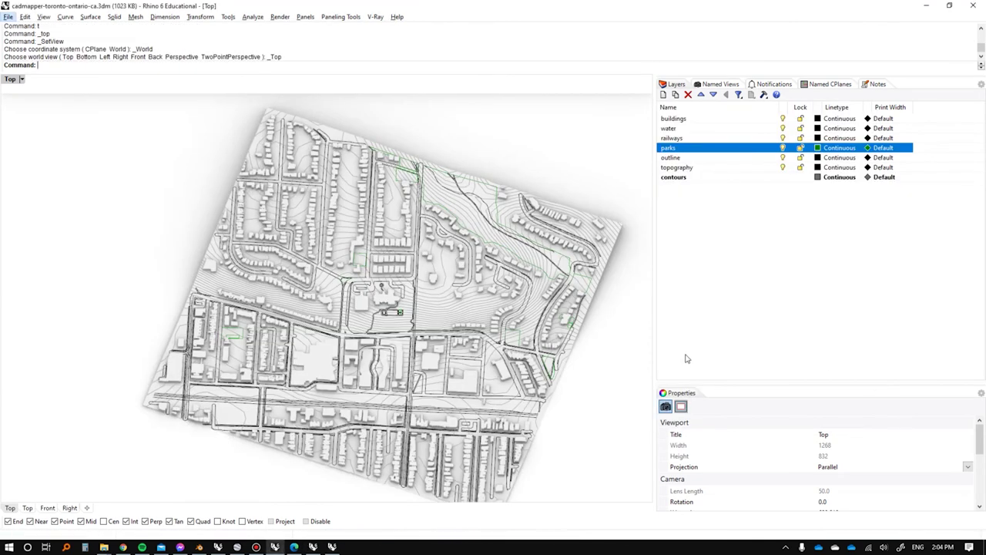
key("alt+Tab")
left_click(505, 164)
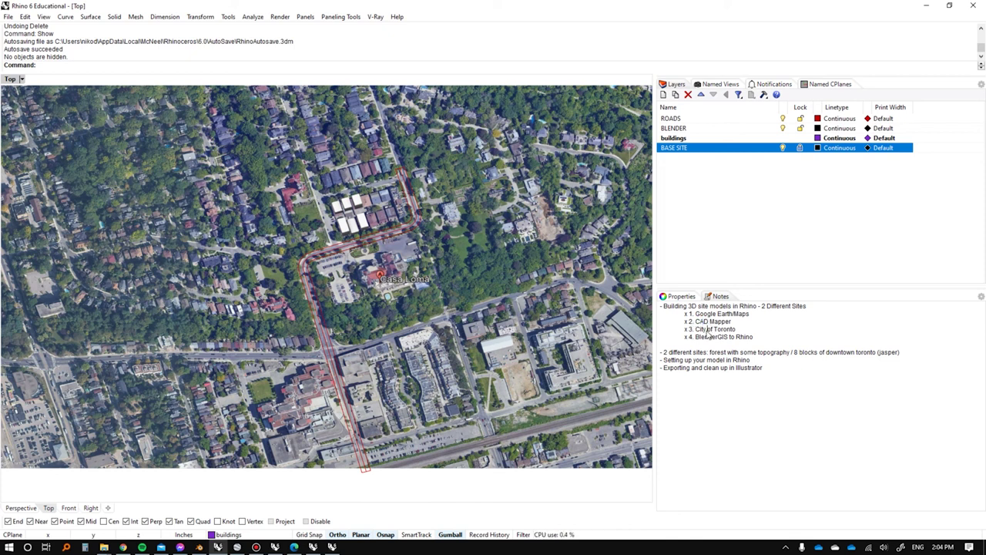
double_click(701, 329)
left_click(754, 333)
left_click(767, 345)
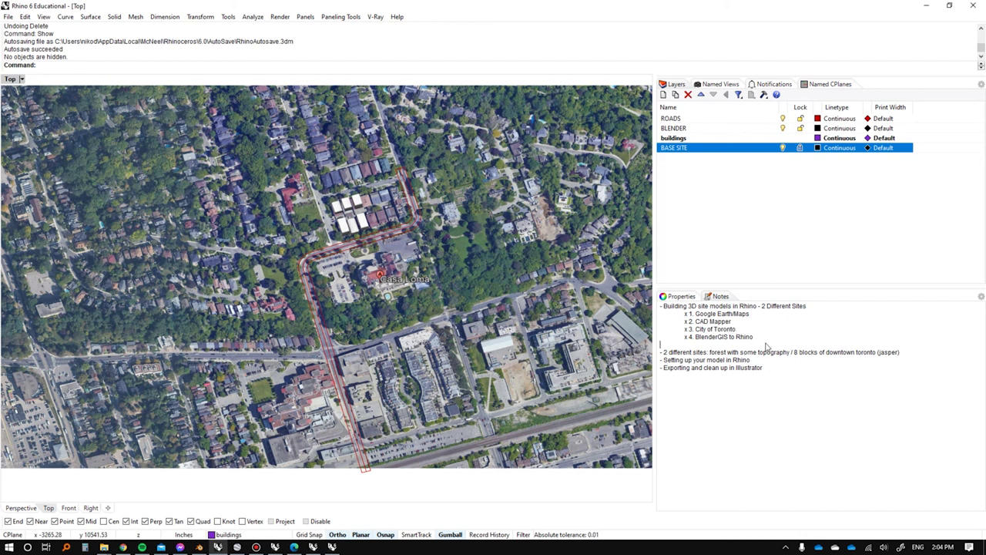
left_click_drag(754, 339, 721, 338)
left_click(710, 339)
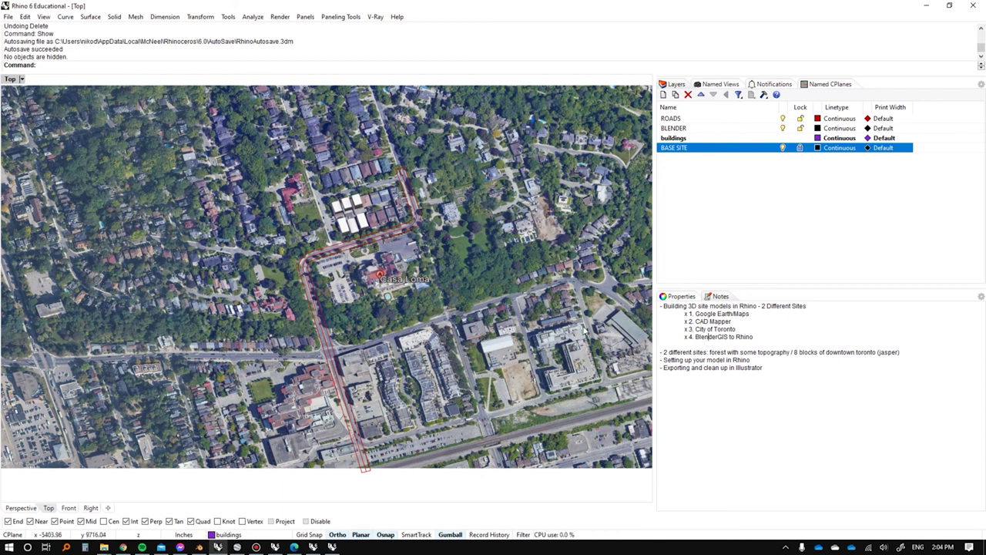
scroll(441, 325, "down", 5)
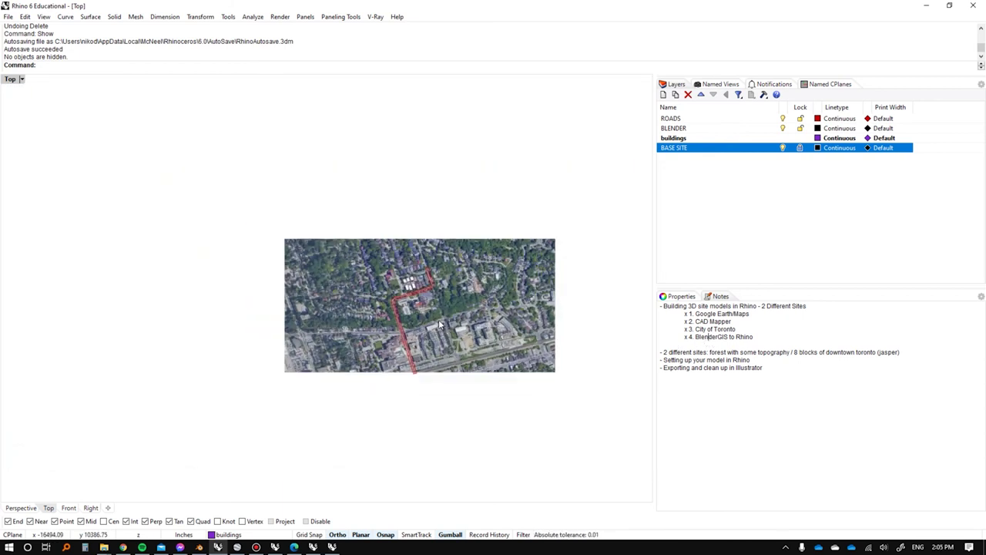